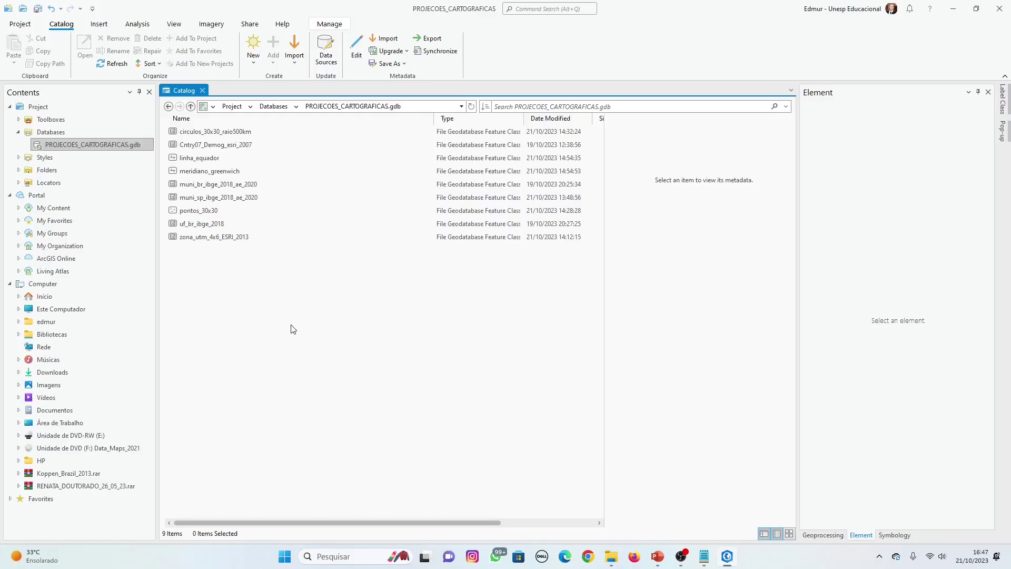
Review the Pseudo Plate Carrée exercise instructions in the PowerPoint slides, highlighting the projection name, and return to ArcGIS Pro.
{"action": "left_click", "coordinate": [658, 557]}
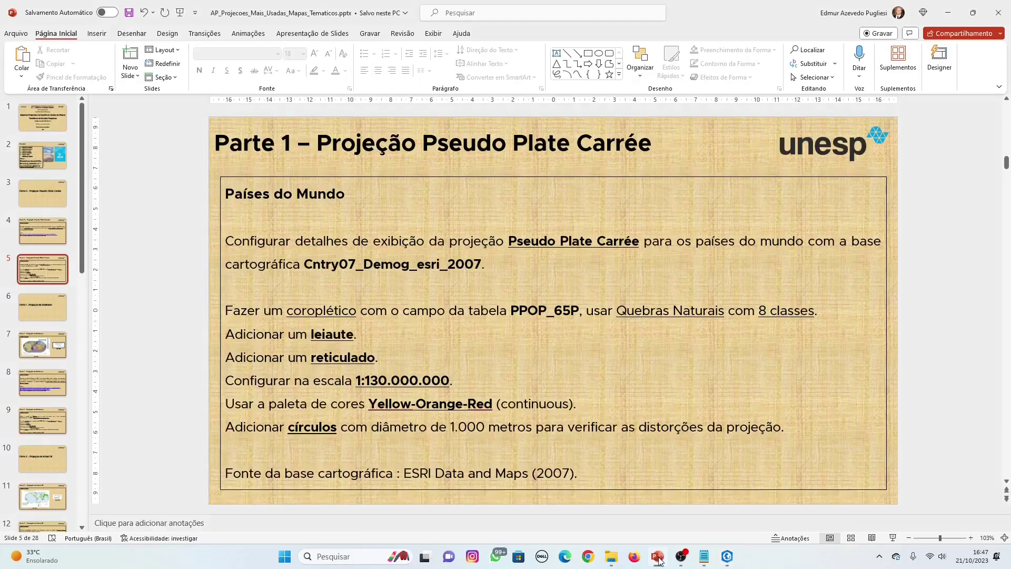
{"action": "left_click", "coordinate": [658, 557]}
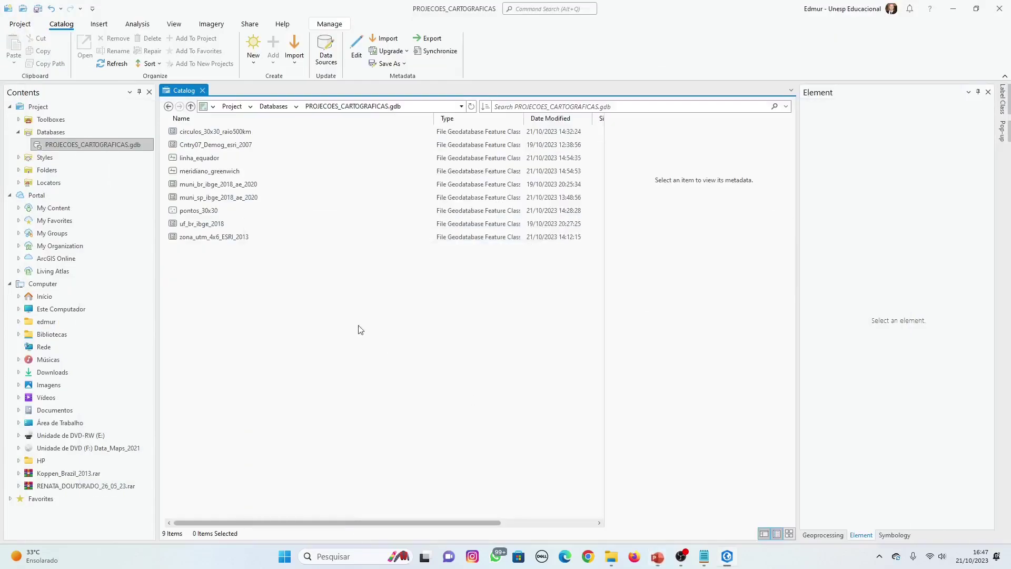
{"action": "left_click", "coordinate": [658, 556]}
{"action": "left_click_drag", "start_coordinate": [514, 152], "coordinate": [608, 143]}
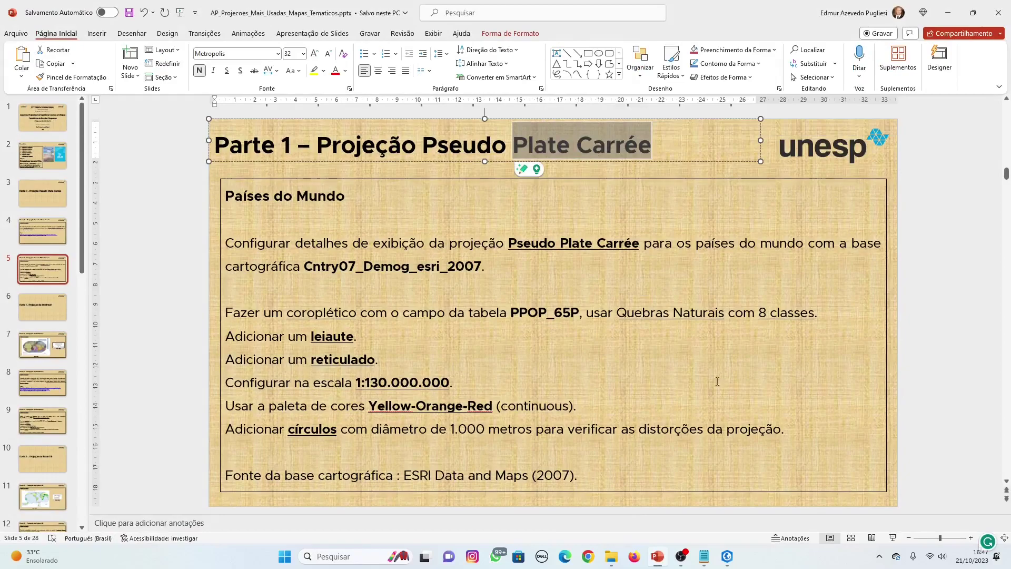
{"action": "left_click", "coordinate": [727, 557]}
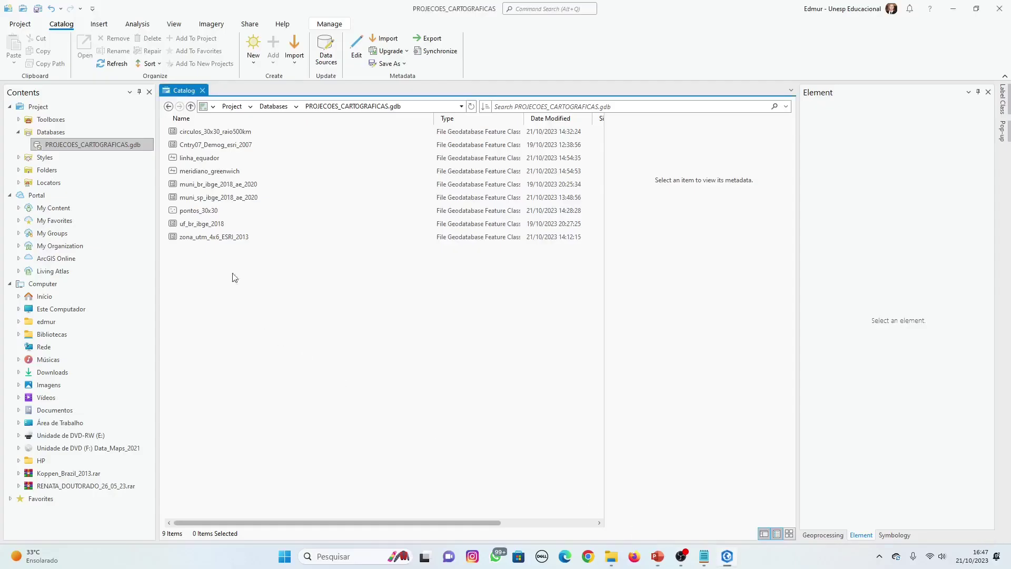
Add the Cntry07_Demog_esri_2007 feature class to a new map and save the project.
{"action": "left_click", "coordinate": [201, 147]}
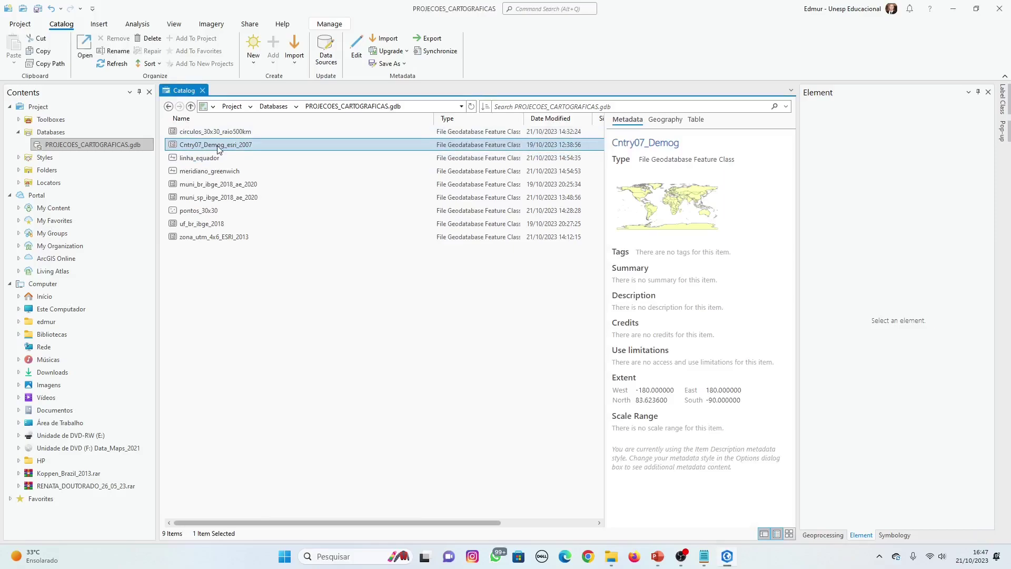
{"action": "right_click", "coordinate": [218, 149]}
{"action": "mouse_move", "coordinate": [251, 155]}
{"action": "left_click", "coordinate": [372, 157]}
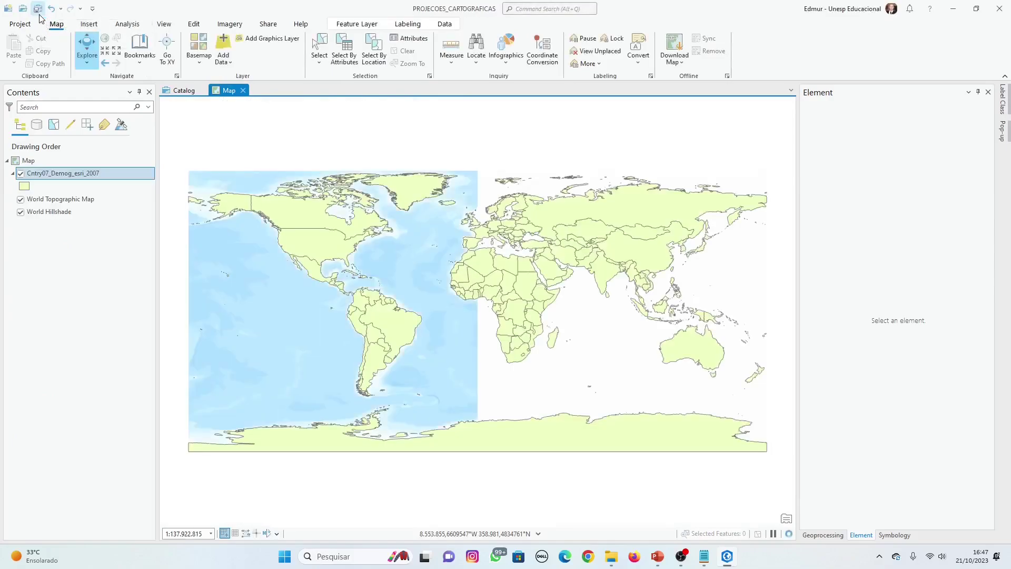
{"action": "left_click", "coordinate": [37, 9]}
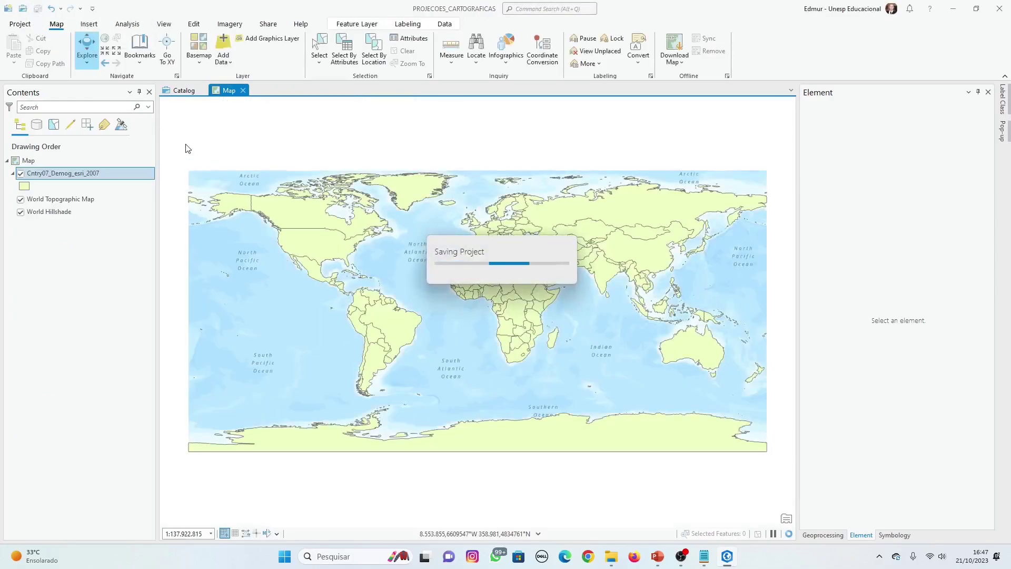
Rename the new map as PLATE CARREE.
{"action": "left_click", "coordinate": [33, 159]}
{"action": "left_click", "coordinate": [34, 162]}
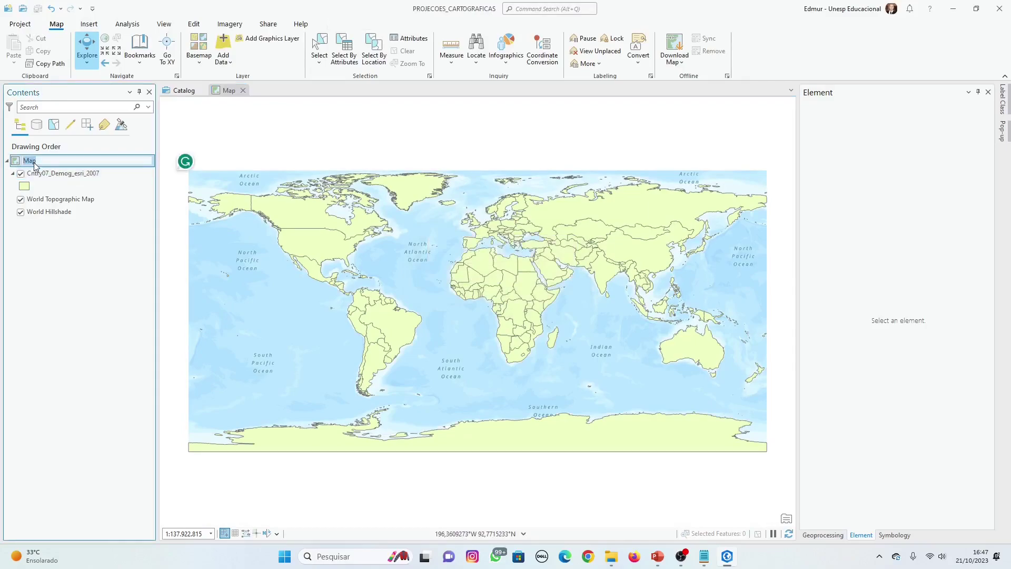
{"action": "type", "text": "plate"}
{"action": "type", "text": "PA"}
{"action": "type", "text": "ATE CARREE"}
{"action": "key", "text": "Return"}
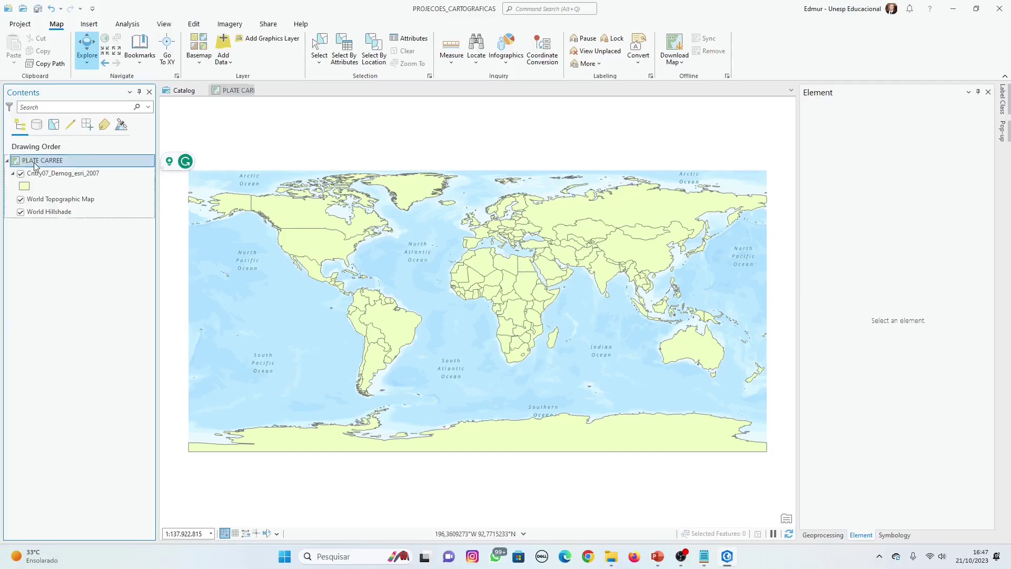
Check the projection's spelling on the PowerPoint slide and correct the map name in ArcGIS Pro to PLATE CARRÉE.
{"action": "left_click", "coordinate": [659, 557]}
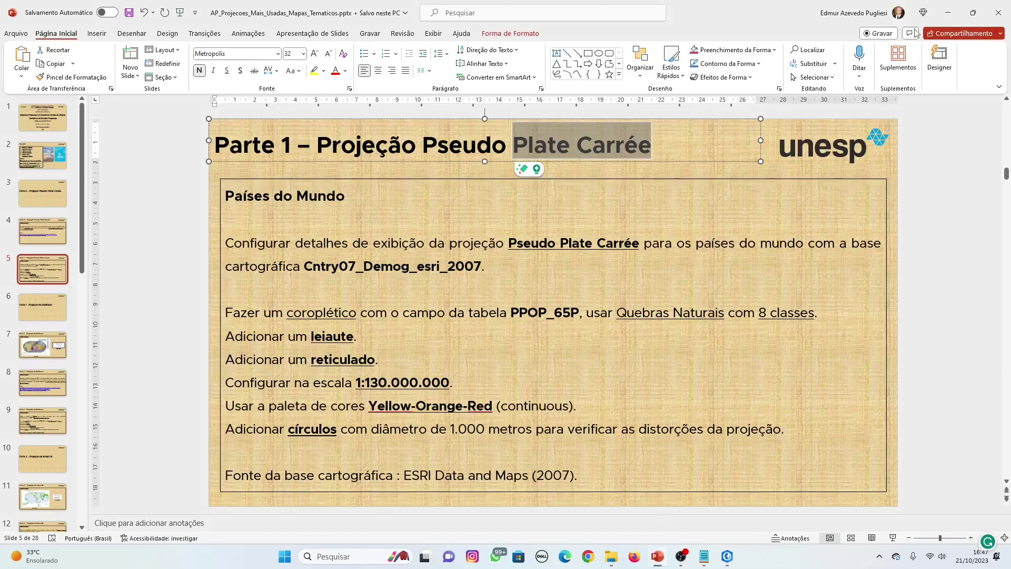
{"action": "left_click", "coordinate": [727, 556]}
{"action": "left_click", "coordinate": [61, 163]}
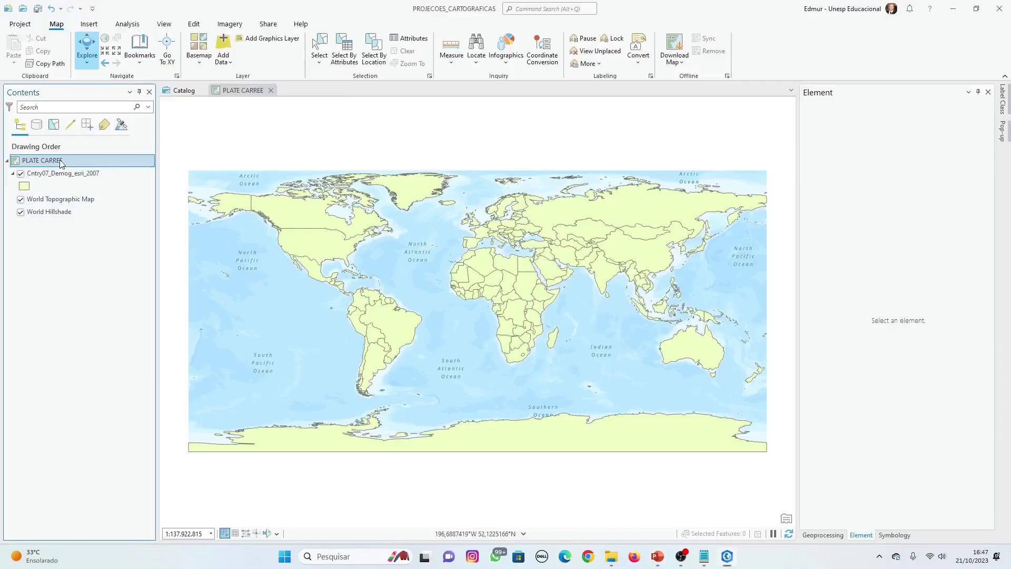
{"action": "left_click", "coordinate": [60, 162]}
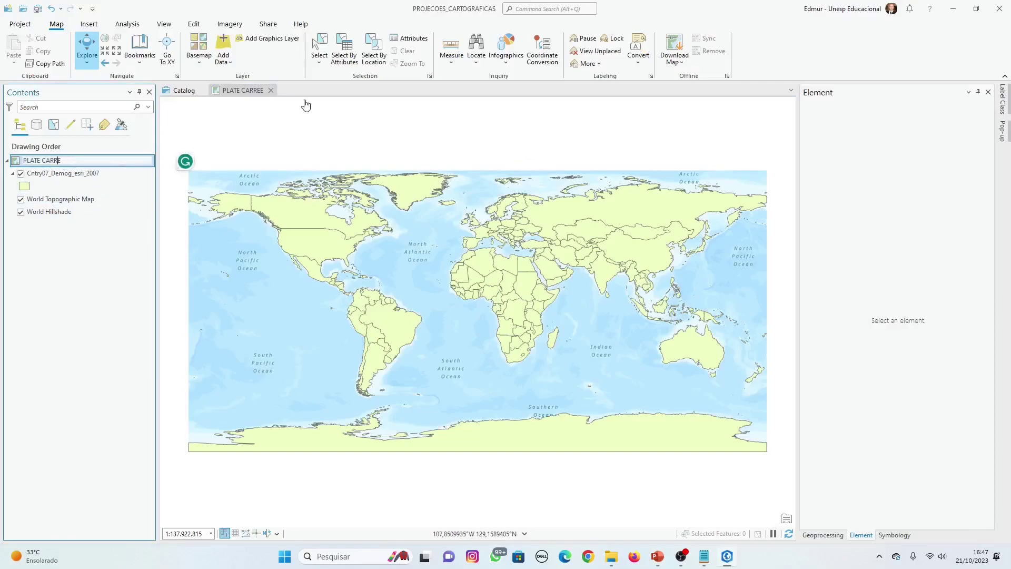
{"action": "key", "text": "Return"}
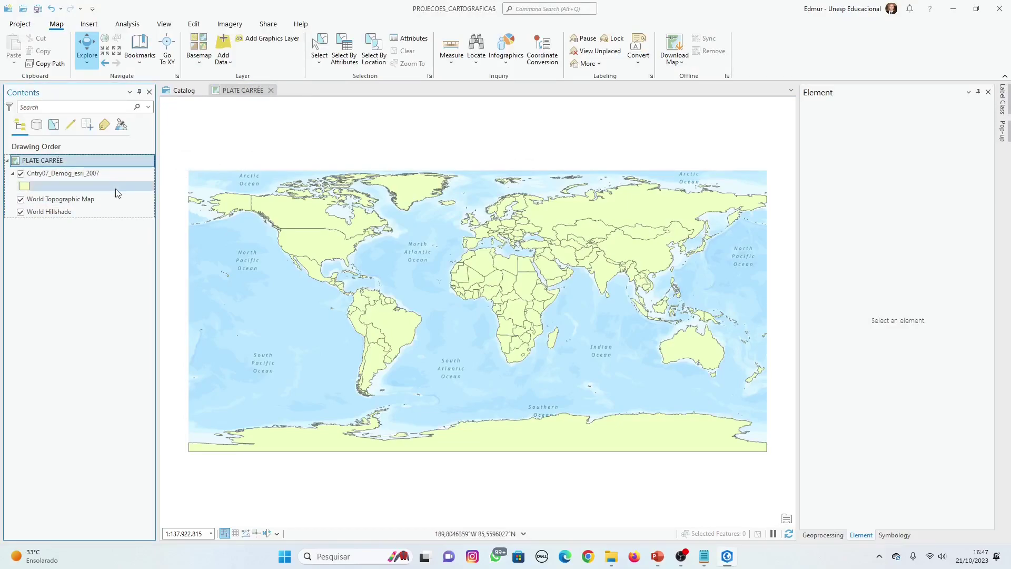
Examine the spatial reference in the properties of the Cntry07_Demog_esri_2007 feature class and return to the map.
{"action": "left_click", "coordinate": [183, 90]}
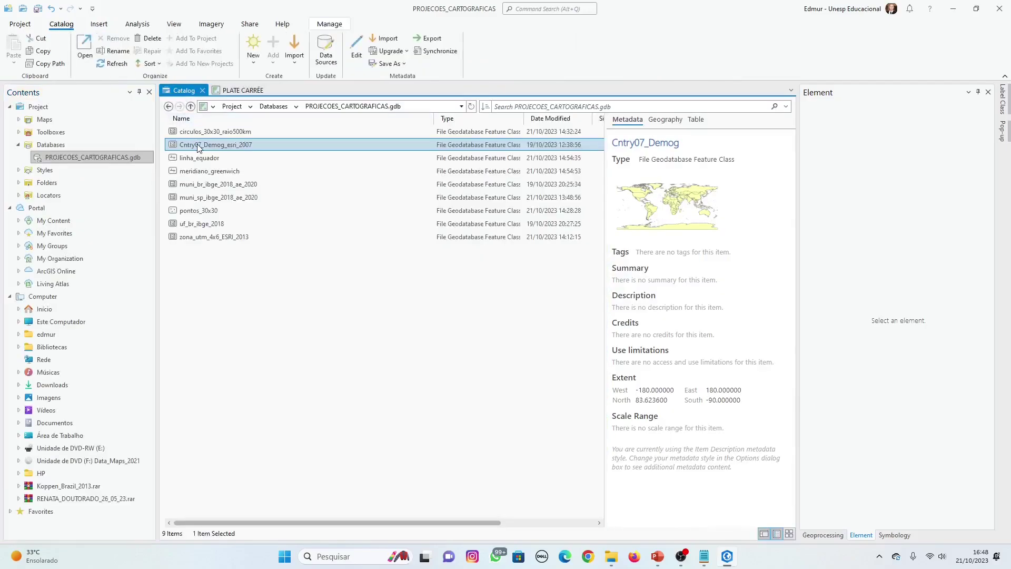
{"action": "right_click", "coordinate": [196, 143]}
{"action": "left_click", "coordinate": [299, 376]}
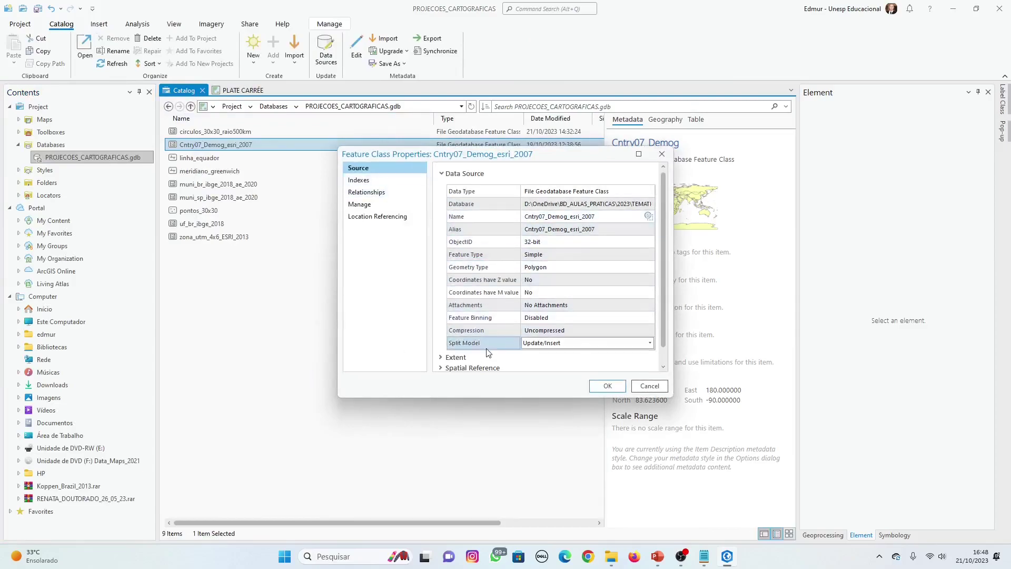
{"action": "scroll", "coordinate": [493, 245], "scroll_direction": "down", "scroll_amount": 1}
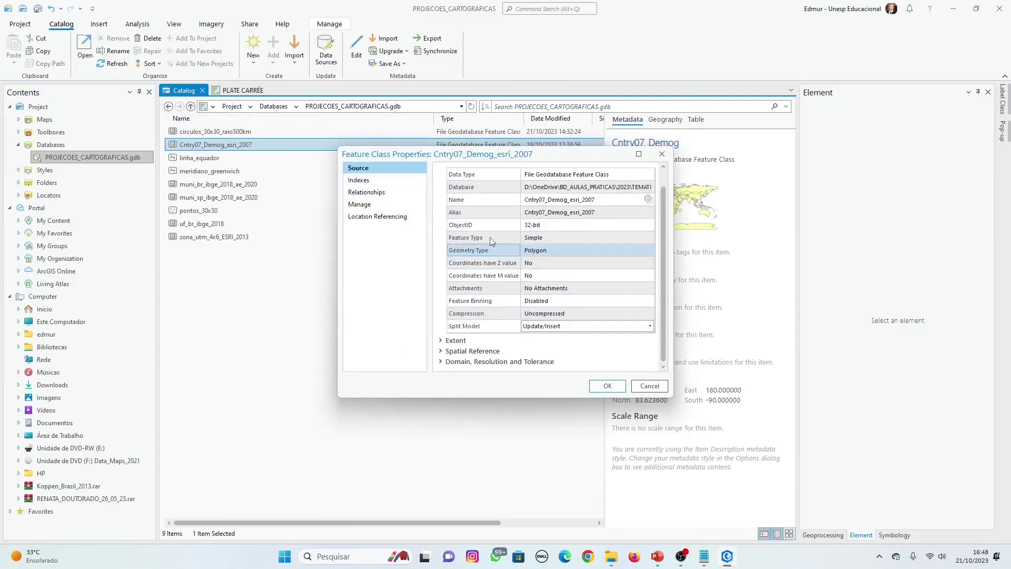
{"action": "left_click", "coordinate": [470, 351]}
{"action": "scroll", "coordinate": [495, 328], "scroll_direction": "down", "scroll_amount": 5}
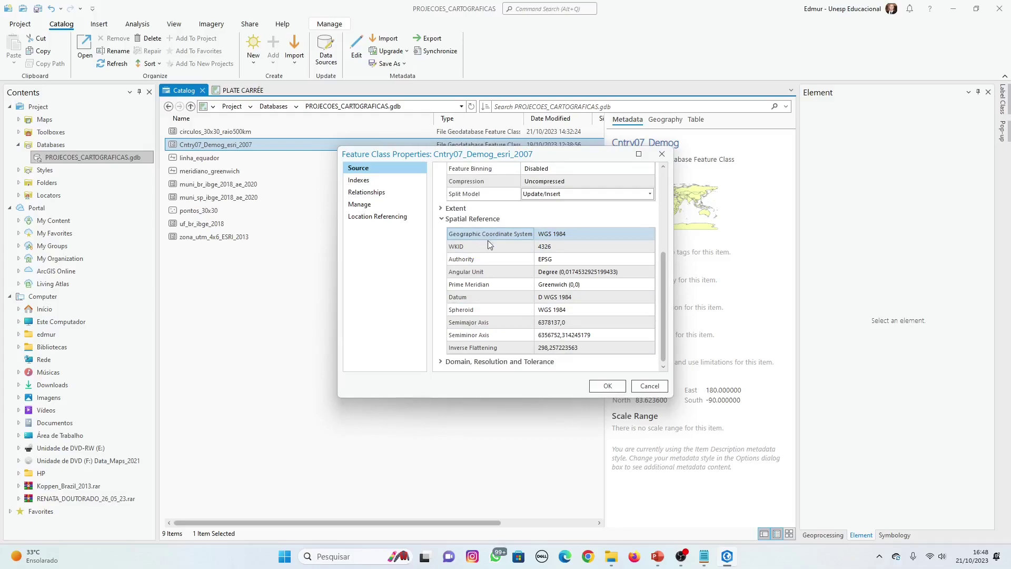
{"action": "left_click", "coordinate": [649, 386]}
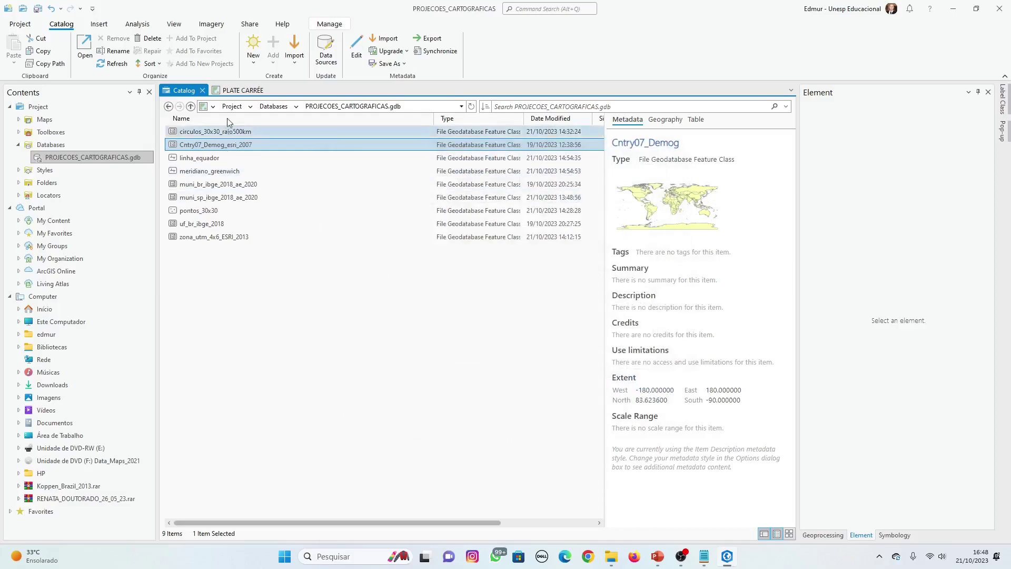
{"action": "left_click", "coordinate": [245, 90]}
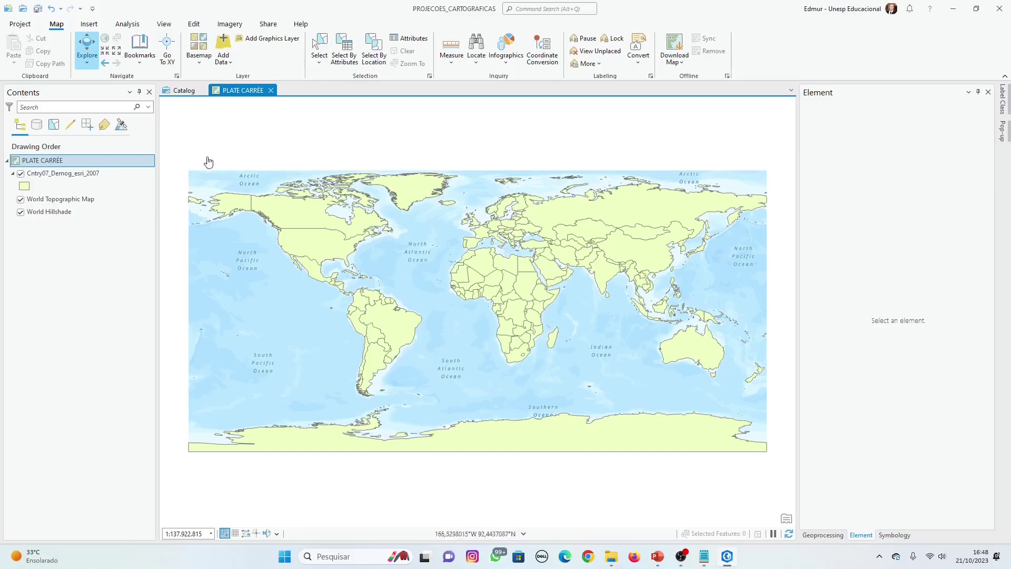
Add the linha_equador and meridiano_greenwich feature classes from the geodatabase to the PLATE CARRÉE map.
{"action": "left_click", "coordinate": [179, 94]}
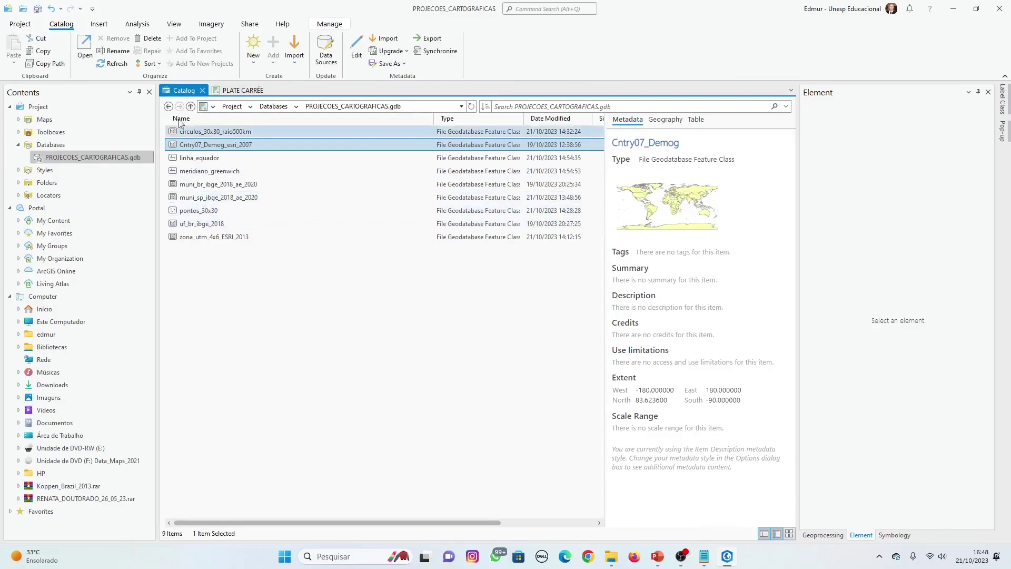
{"action": "left_click", "coordinate": [199, 157]}
{"action": "left_click", "coordinate": [200, 171], "text": "ctrl"}
{"action": "right_click", "coordinate": [196, 172]}
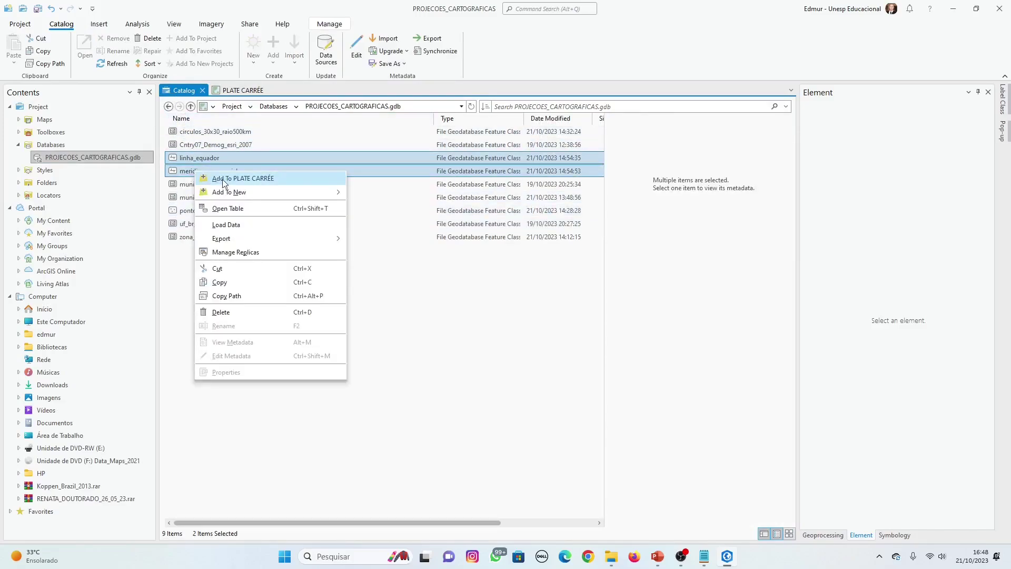
{"action": "left_click", "coordinate": [208, 179]}
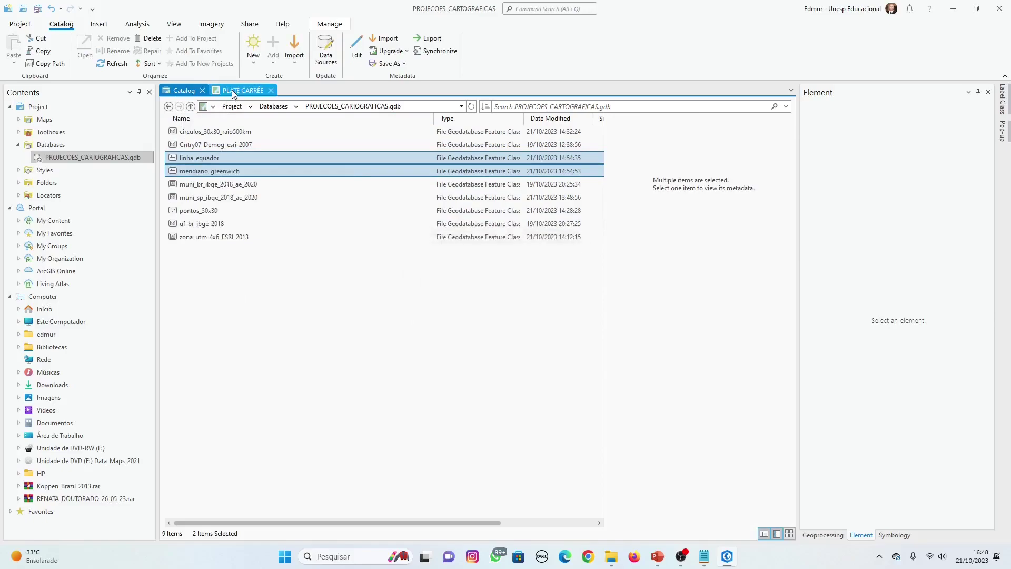
{"action": "left_click", "coordinate": [232, 90]}
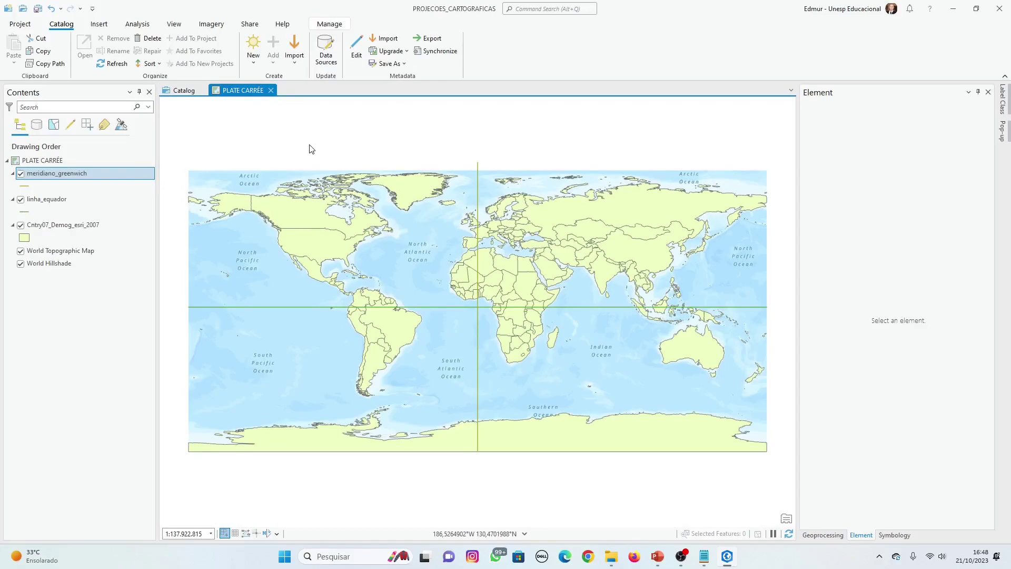
Add the zona_utm_4x6_ESRI_2013 feature class to the PLATE CARRÉE map.
{"action": "left_click", "coordinate": [24, 211]}
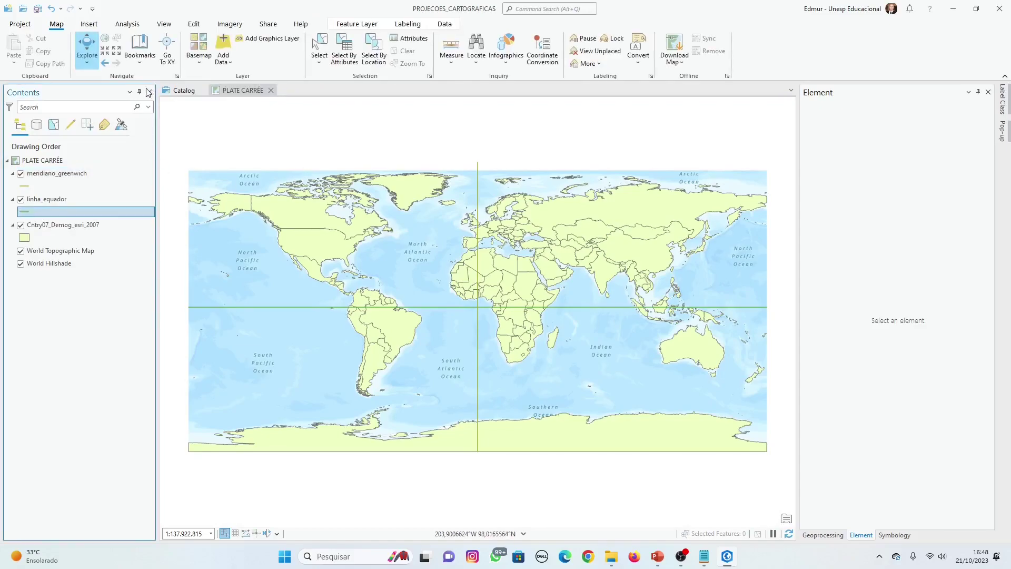
{"action": "left_click", "coordinate": [180, 93]}
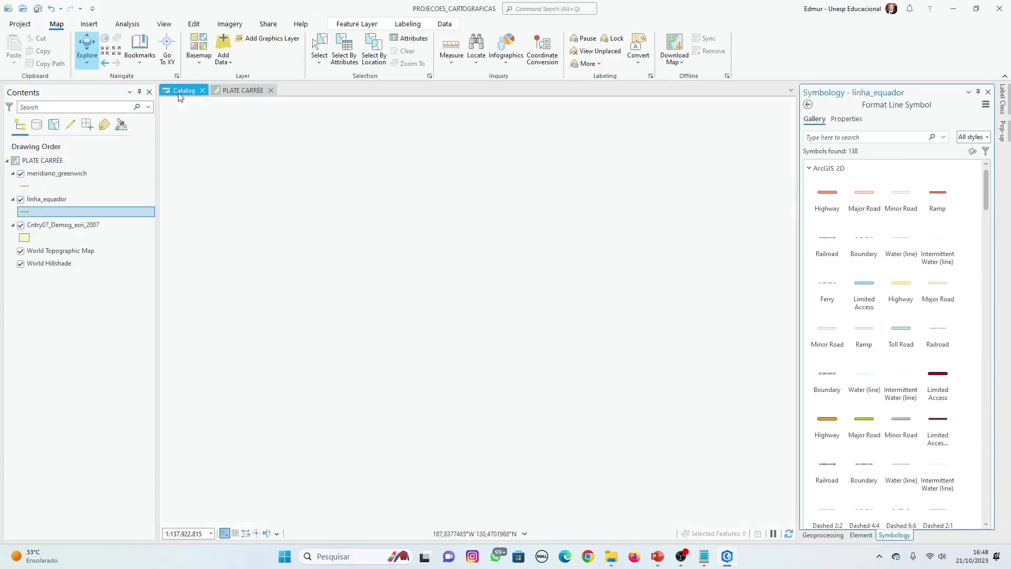
{"action": "right_click", "coordinate": [194, 242]}
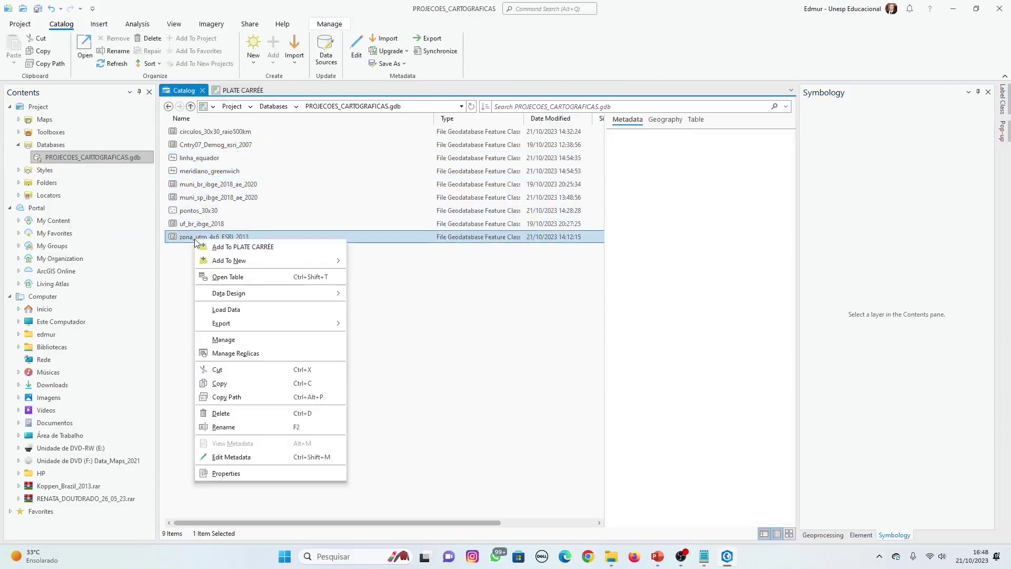
{"action": "key", "text": "Escape"}
{"action": "left_click", "coordinate": [243, 90]}
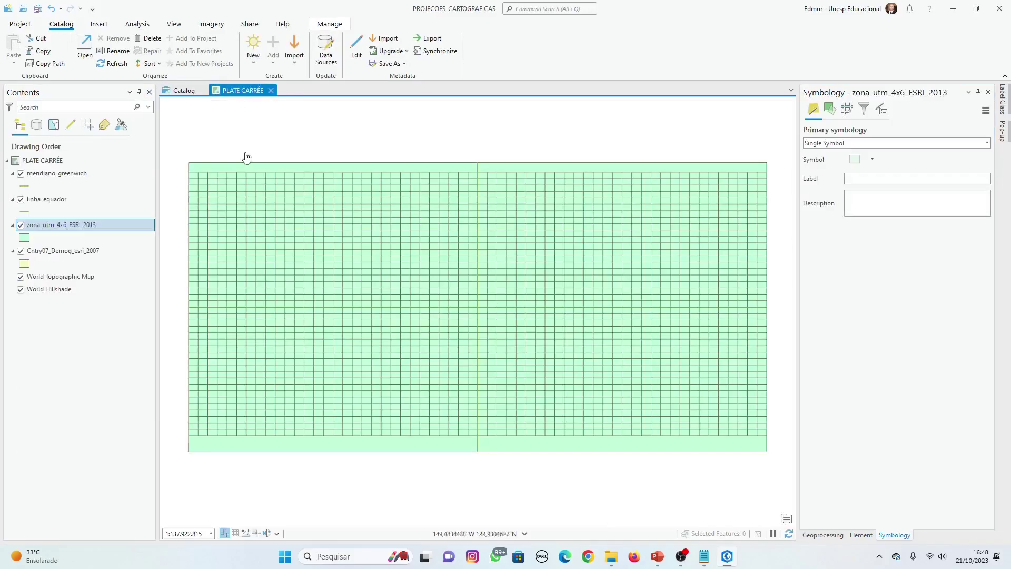
Symbolize the zona_utm_4x6_ESRI_2013 layer with a black outline and no fill, and hide the layer.
{"action": "left_click", "coordinate": [23, 238]}
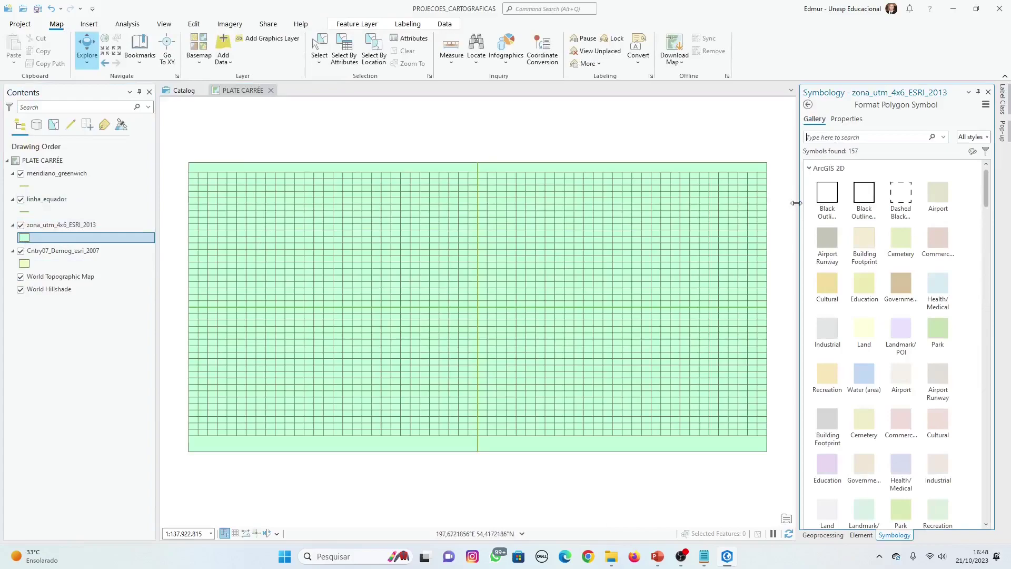
{"action": "left_click", "coordinate": [844, 119]}
{"action": "left_click", "coordinate": [828, 138]}
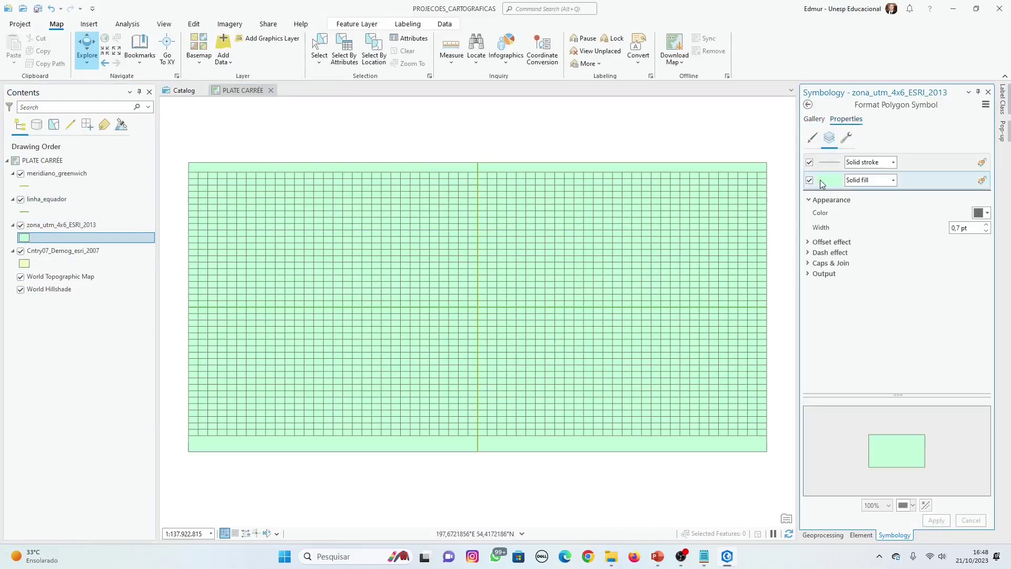
{"action": "left_click", "coordinate": [809, 180]}
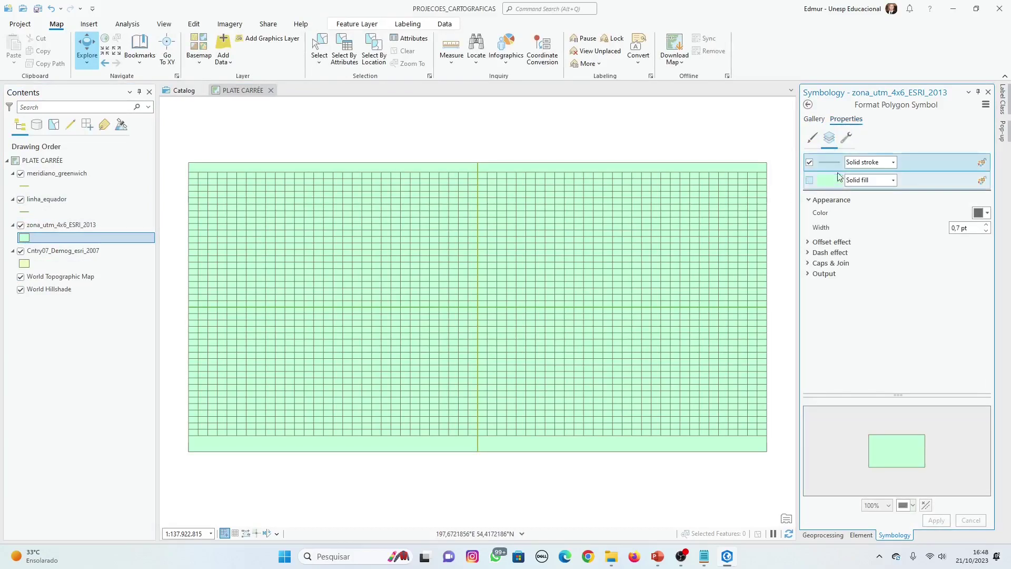
{"action": "left_click", "coordinate": [983, 213]}
{"action": "left_click", "coordinate": [879, 343]}
{"action": "left_click", "coordinate": [936, 521]}
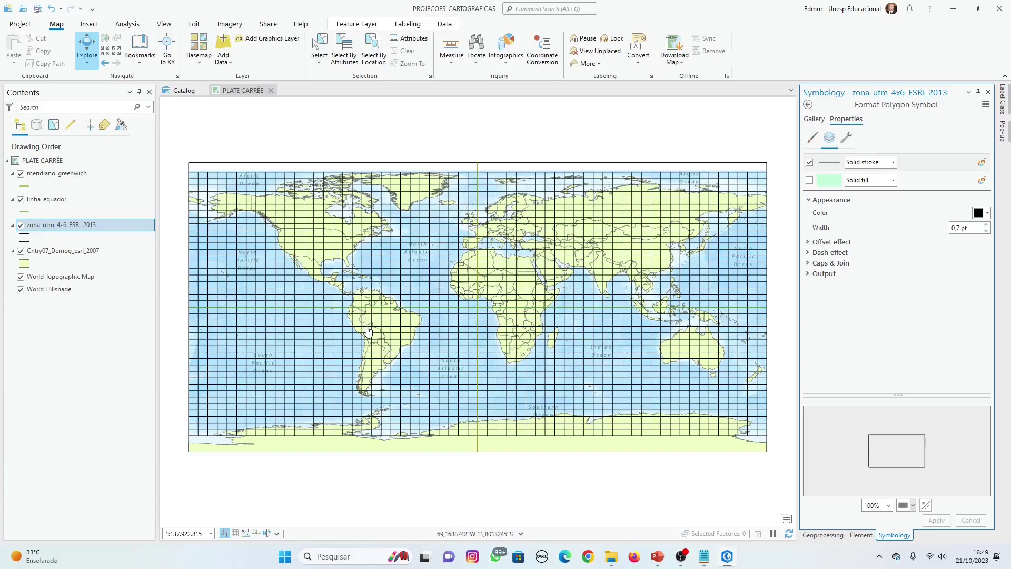
{"action": "left_click", "coordinate": [21, 225]}
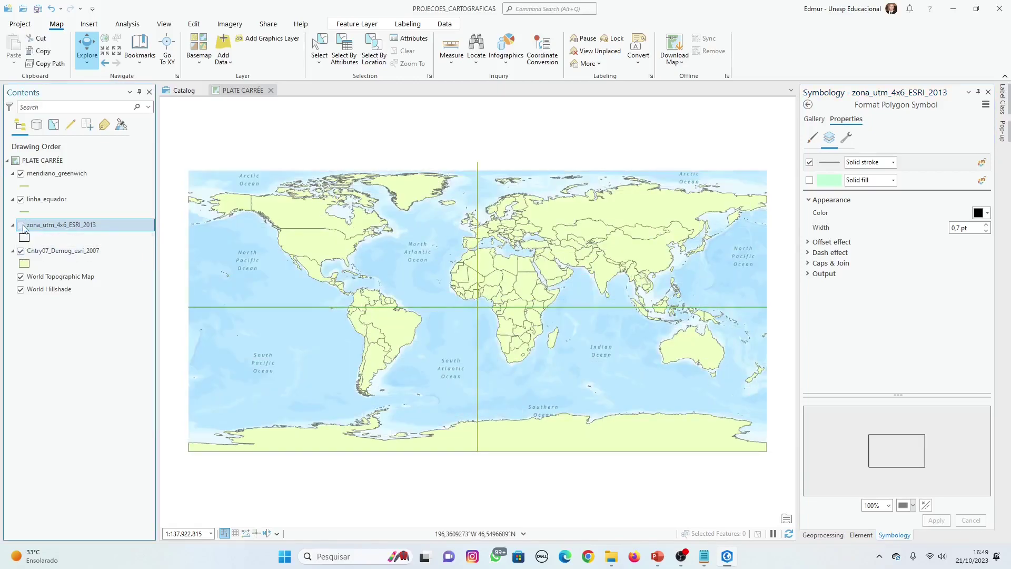
Change the stroke color of the linha_equador layer to purple.
{"action": "left_click", "coordinate": [23, 211]}
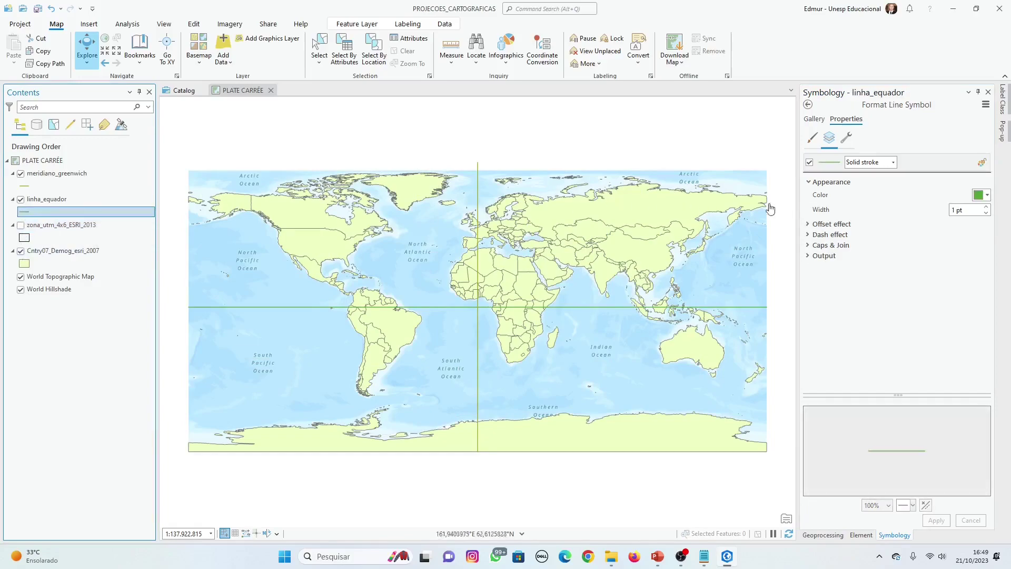
{"action": "left_click", "coordinate": [980, 195]}
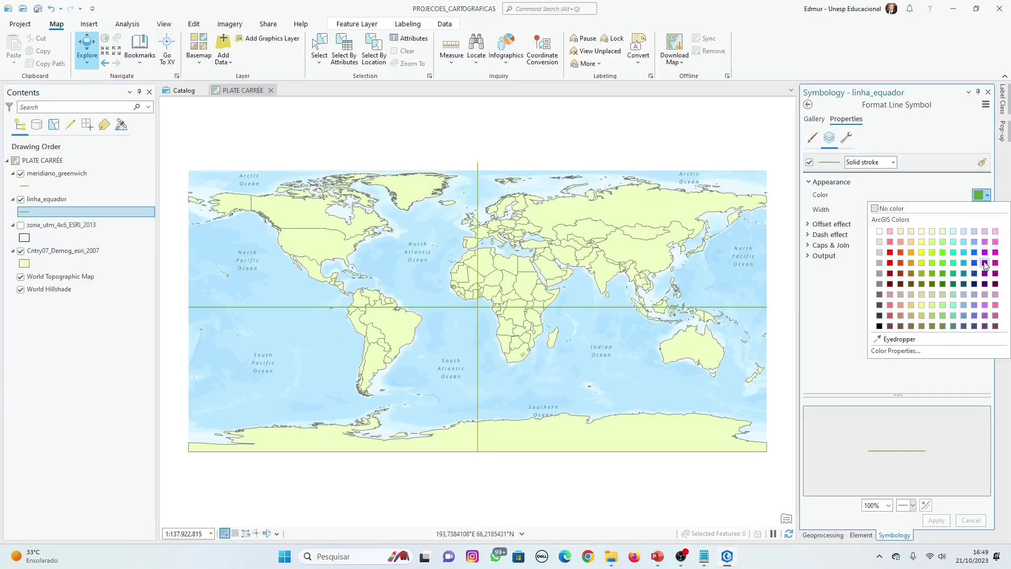
{"action": "left_click", "coordinate": [983, 254]}
{"action": "left_click", "coordinate": [927, 519]}
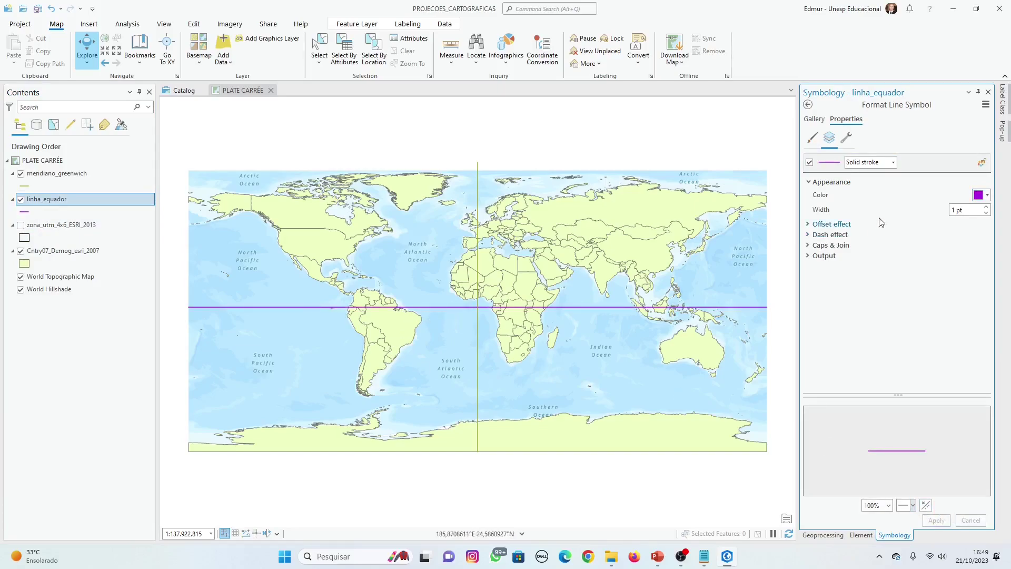
Change the stroke color of the meridiano_greenwich layer to magenta.
{"action": "left_click", "coordinate": [29, 186]}
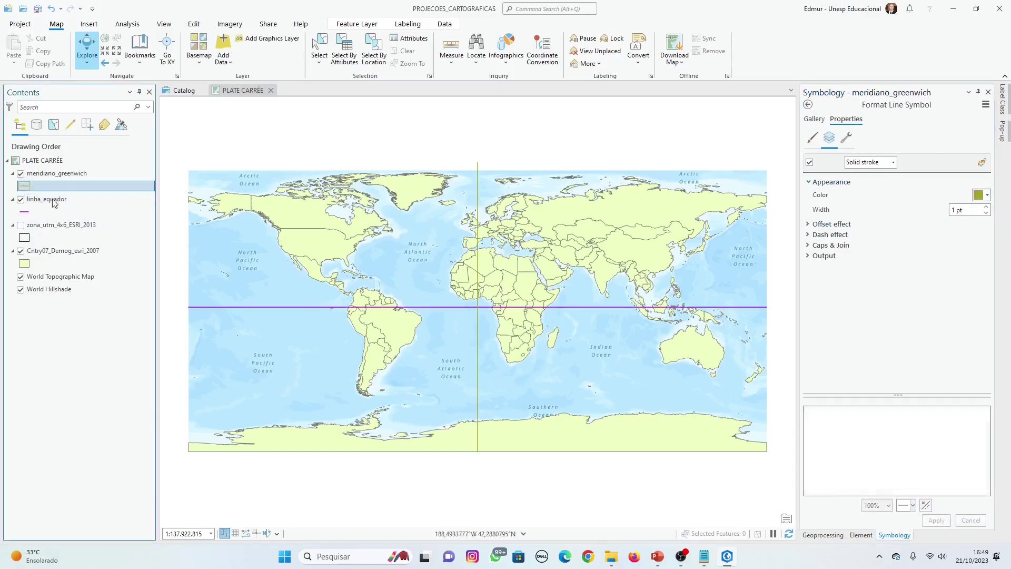
{"action": "left_click", "coordinate": [982, 198]}
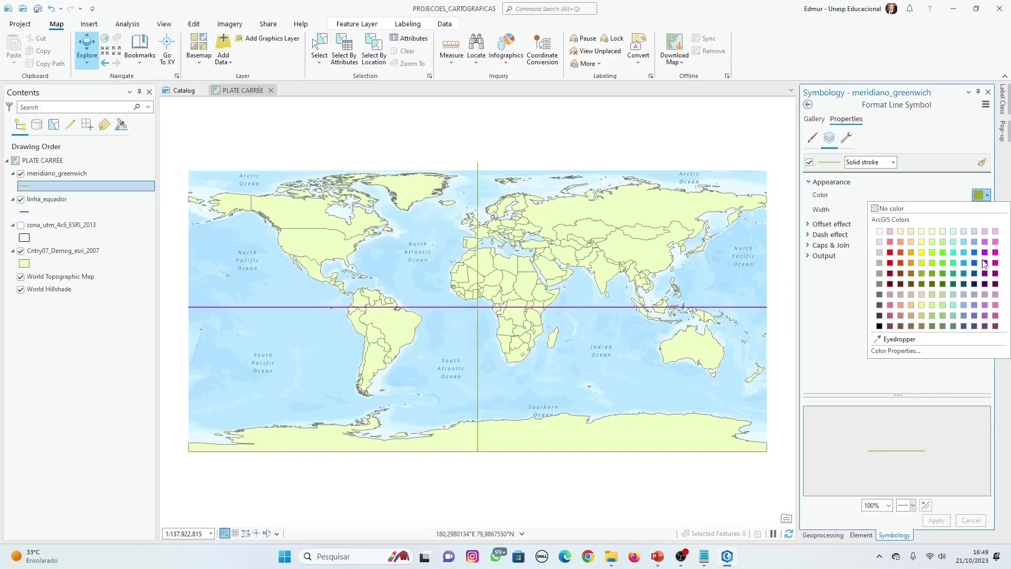
{"action": "left_click", "coordinate": [896, 253]}
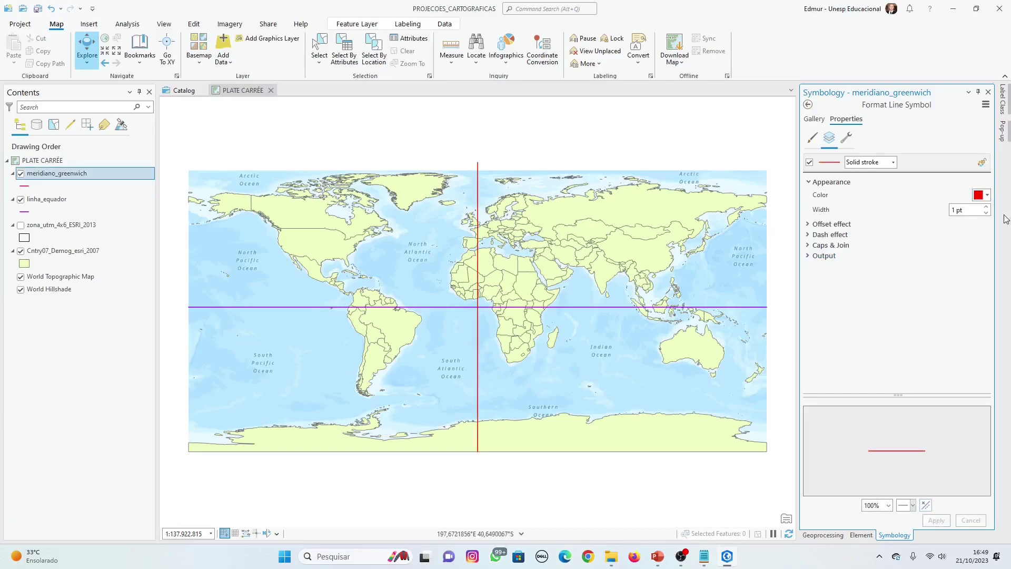
{"action": "left_click", "coordinate": [982, 195]}
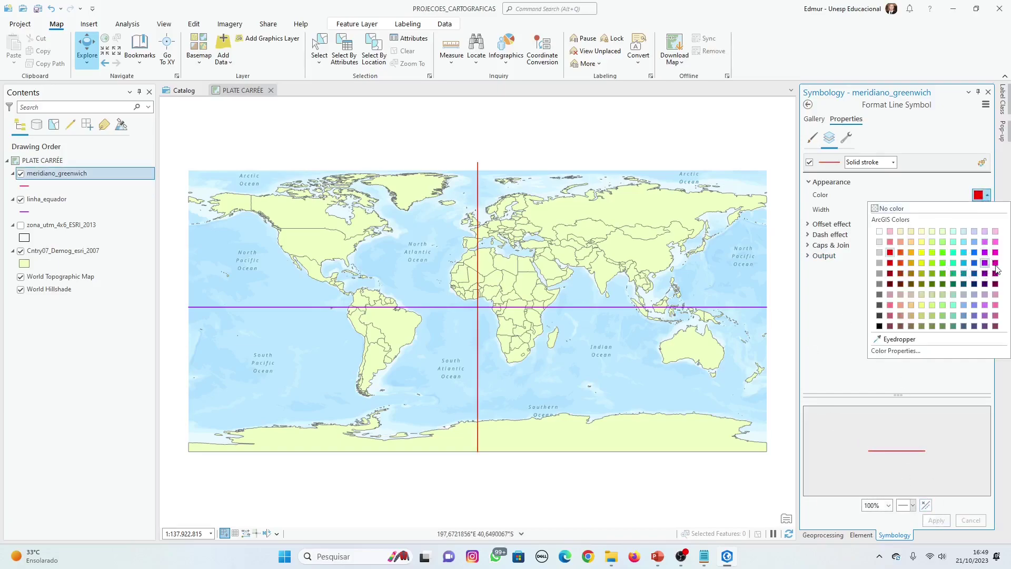
{"action": "left_click", "coordinate": [995, 263]}
{"action": "left_click", "coordinate": [941, 524]}
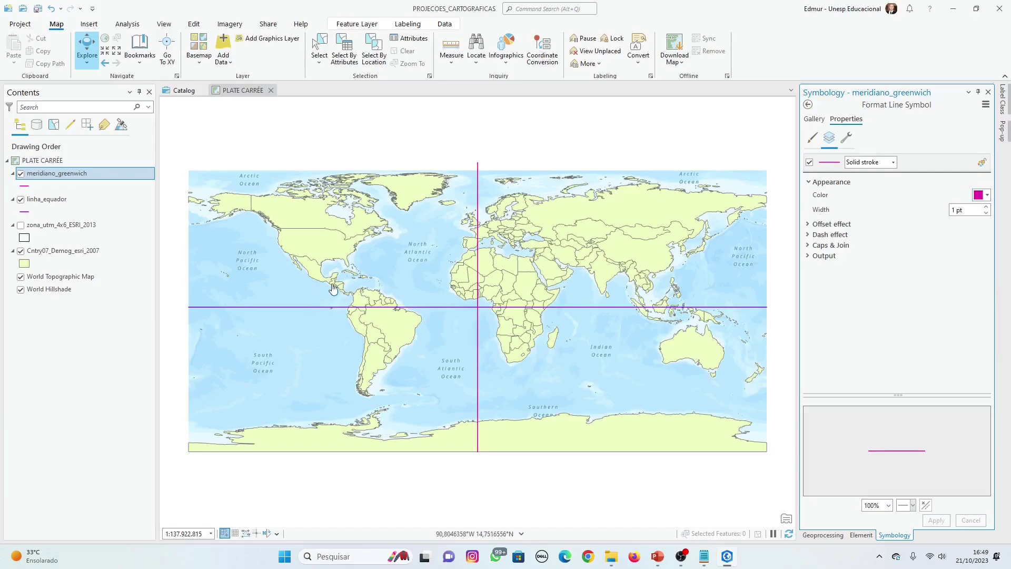
Try a blue stroke color for the meridiano_greenwich layer and set it back to magenta.
{"action": "left_click", "coordinate": [979, 195]}
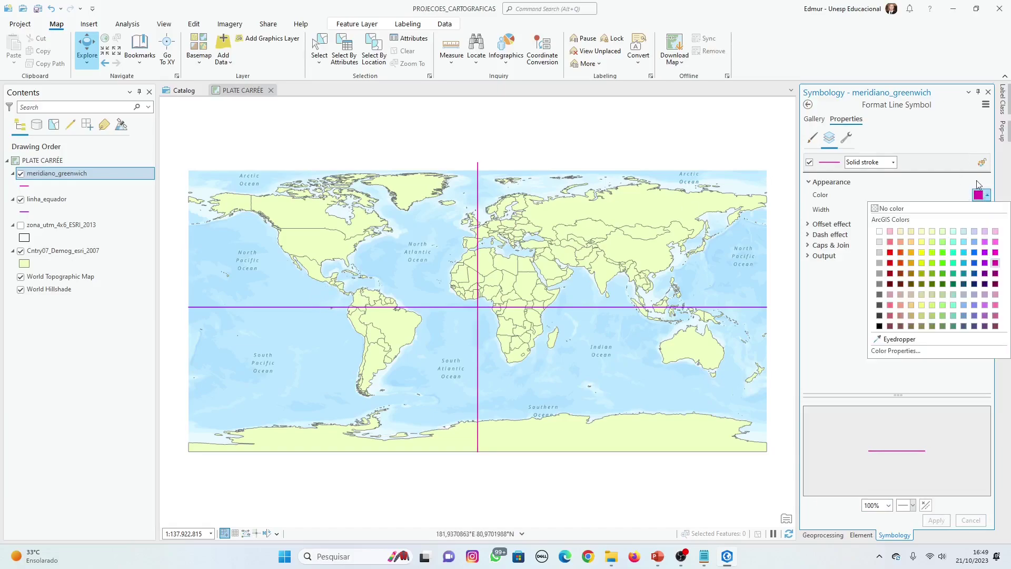
{"action": "left_click", "coordinate": [975, 263]}
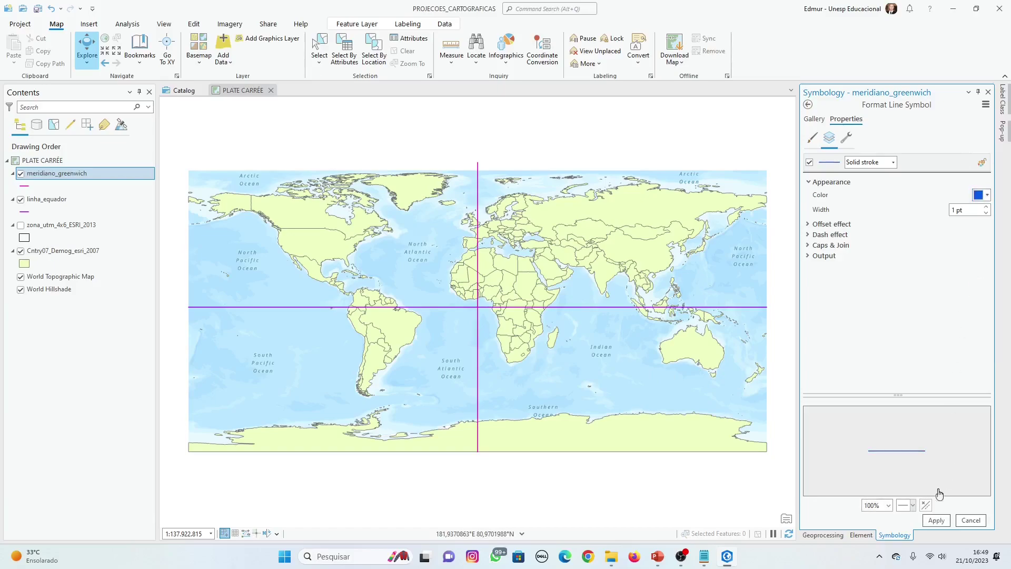
{"action": "left_click", "coordinate": [979, 194]}
{"action": "left_click", "coordinate": [996, 270]}
{"action": "left_click", "coordinate": [935, 520]}
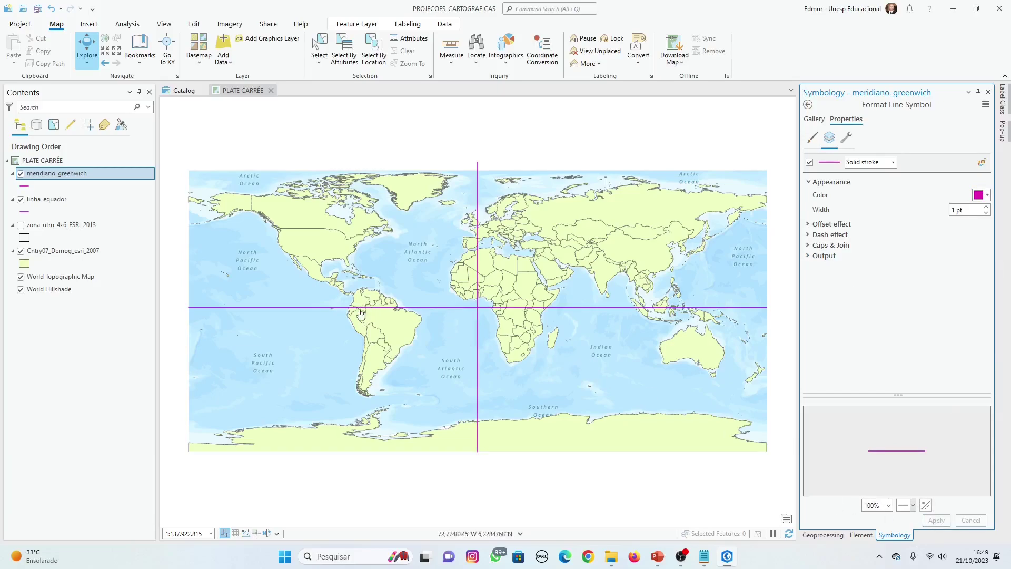
Add the circulos_30x30_raio500km feature class from the project geodatabase to the PLATE CARRÉE map.
{"action": "left_click", "coordinate": [21, 225]}
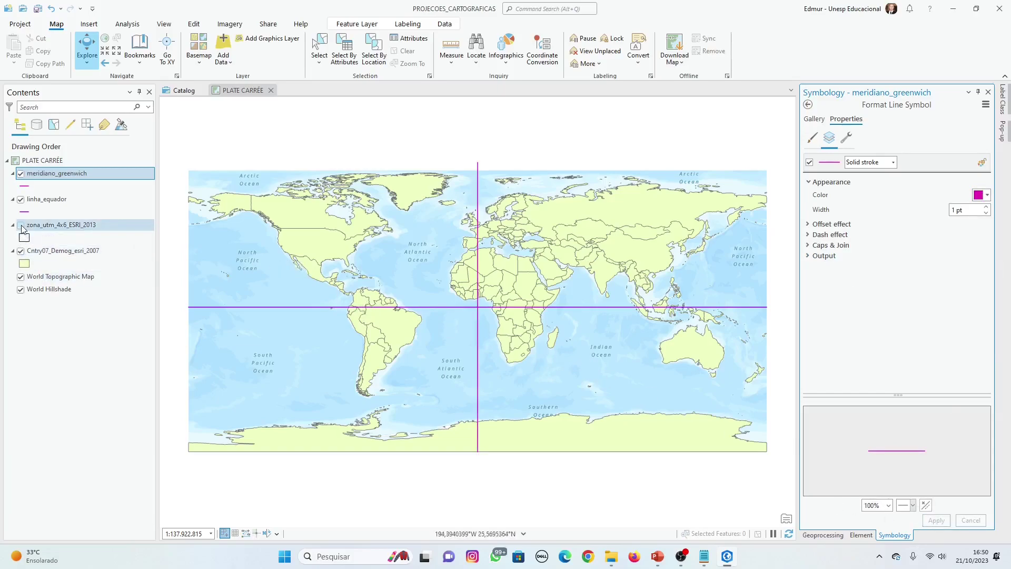
{"action": "left_click", "coordinate": [21, 226]}
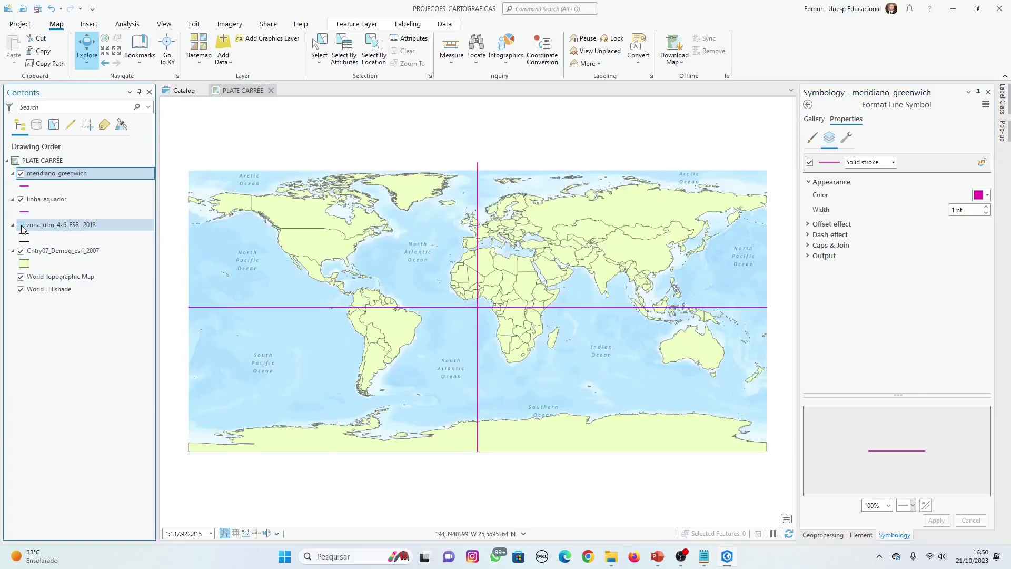
{"action": "left_click", "coordinate": [182, 90]}
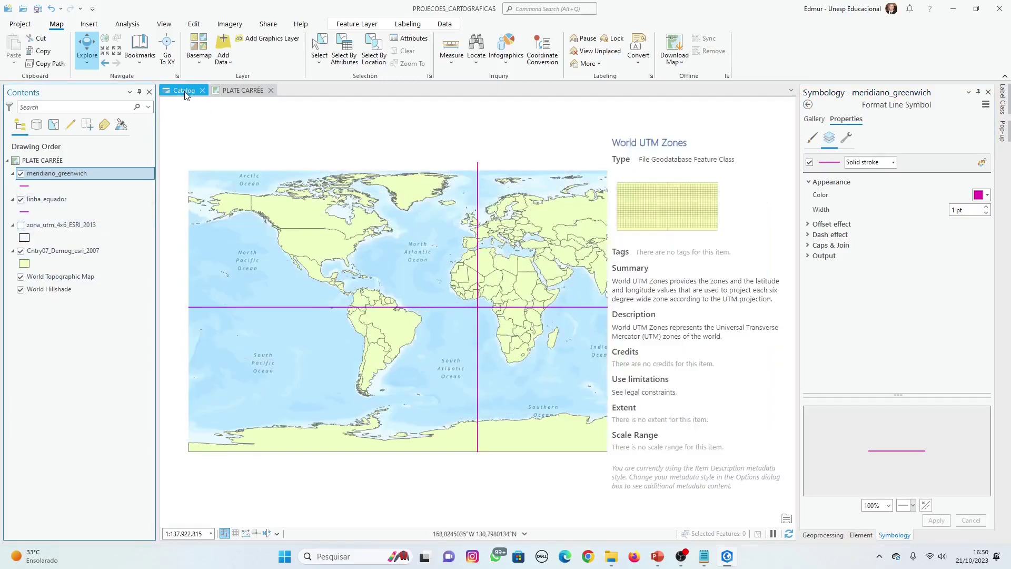
{"action": "right_click", "coordinate": [198, 132]}
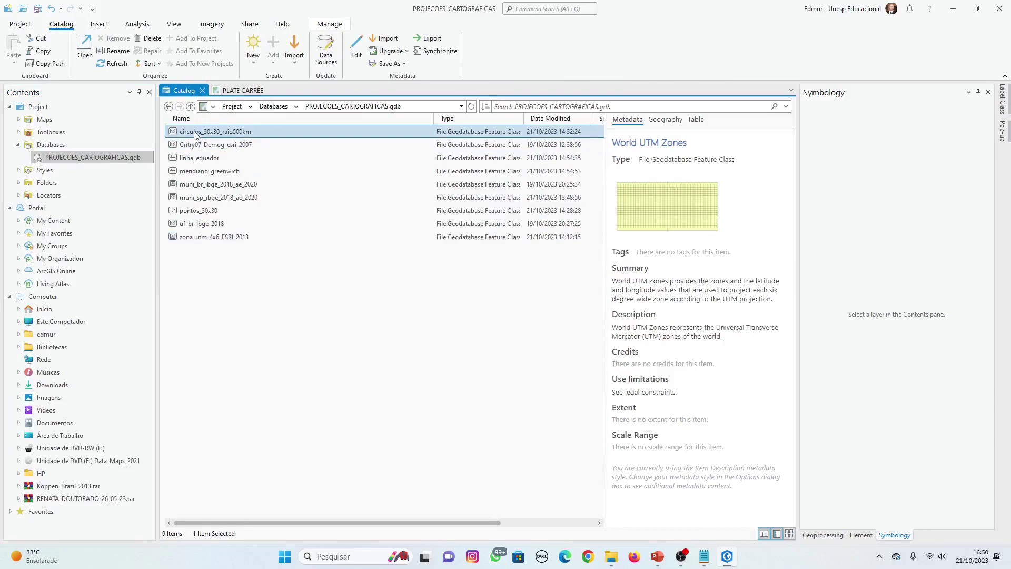
{"action": "left_click", "coordinate": [243, 142]}
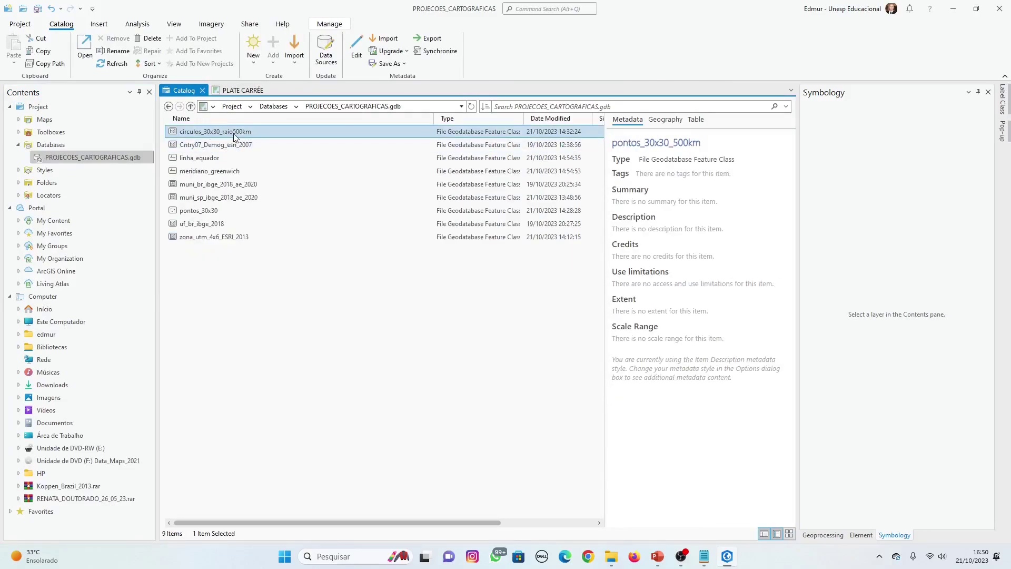
{"action": "left_click", "coordinate": [241, 91]}
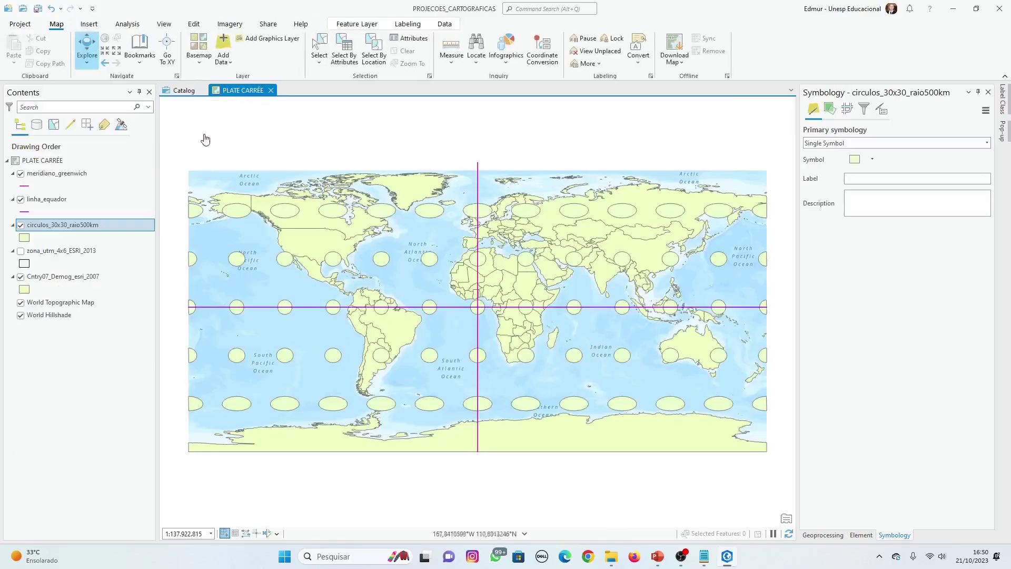
Change the solid fill color of the circulos_30x30_raio500km layer to green.
{"action": "left_click", "coordinate": [31, 237]}
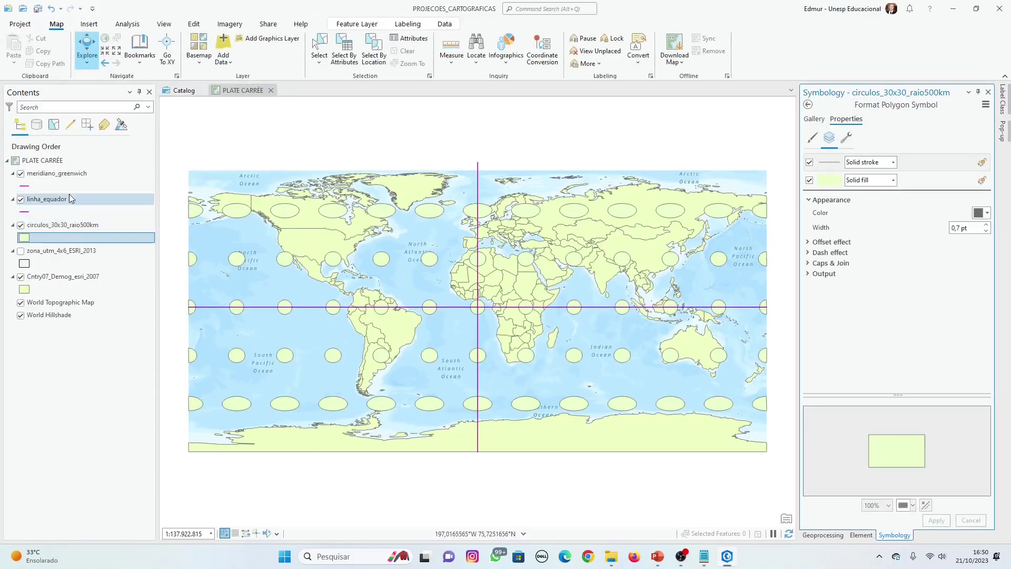
{"action": "left_click", "coordinate": [830, 182]}
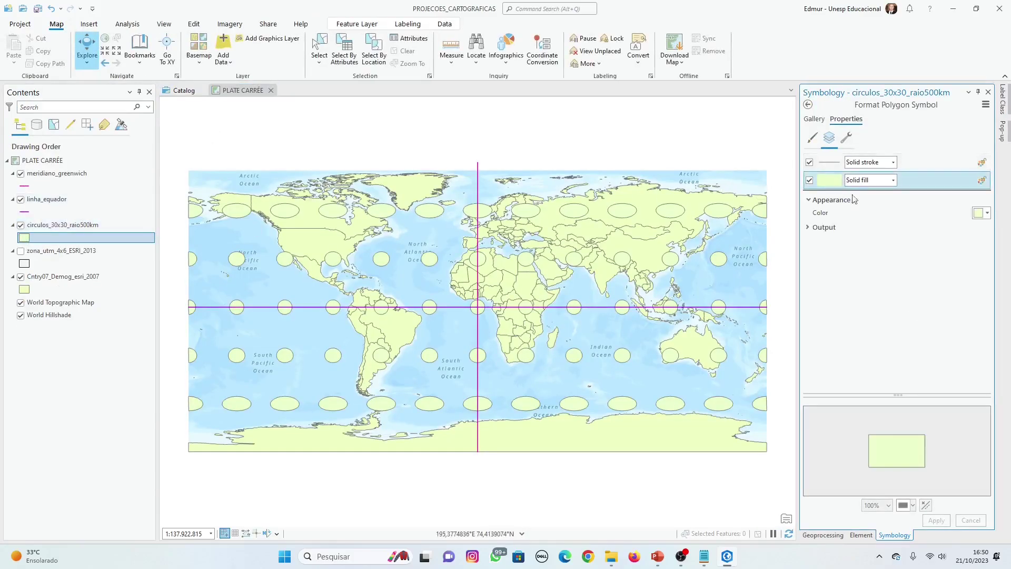
{"action": "left_click", "coordinate": [982, 215]}
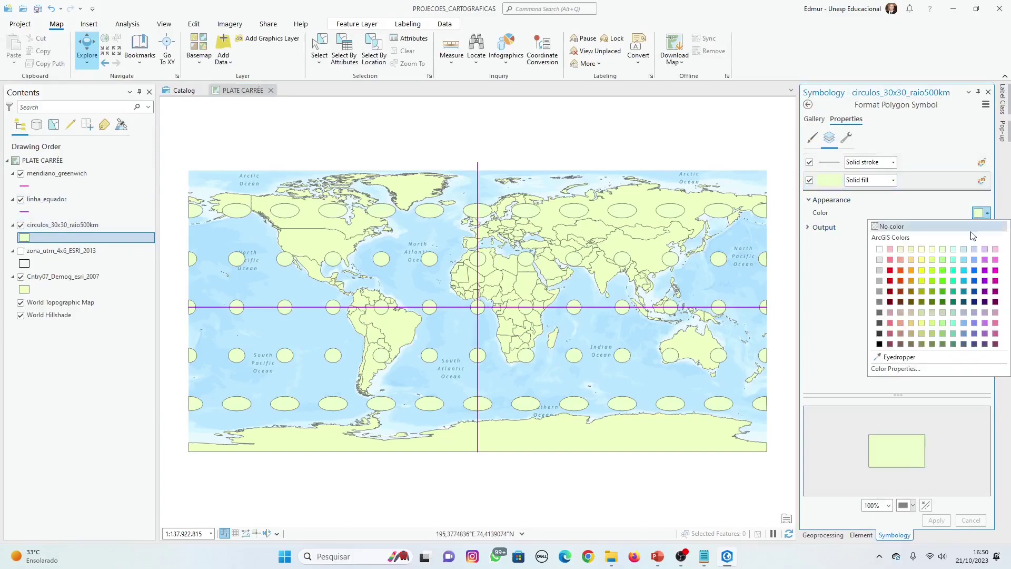
{"action": "left_click", "coordinate": [944, 294]}
{"action": "left_click", "coordinate": [936, 520]}
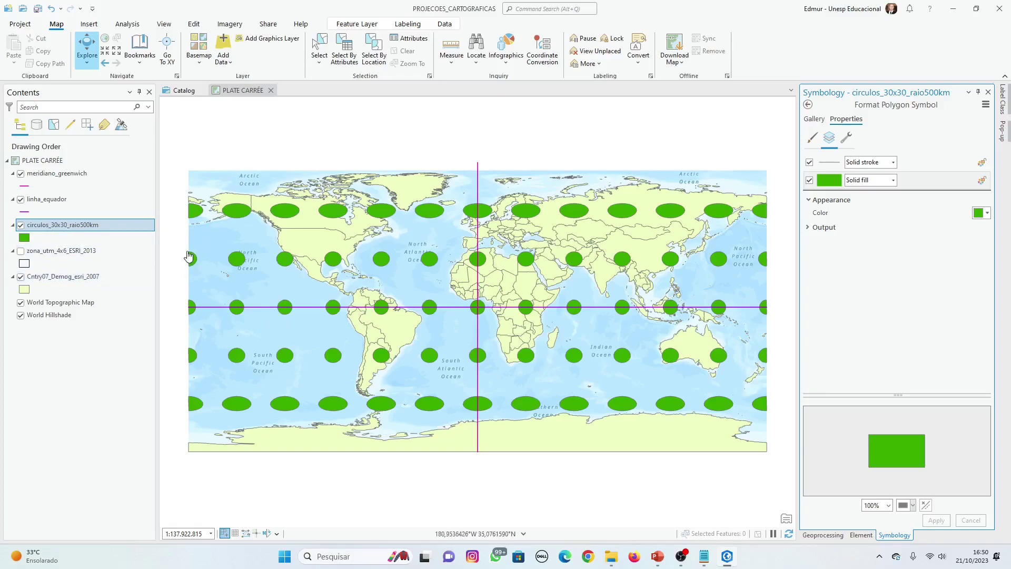
Switch the primary symbology of the Cntry07_Demog_esri_2007 layer to Graduated Colors.
{"action": "left_click", "coordinate": [52, 276]}
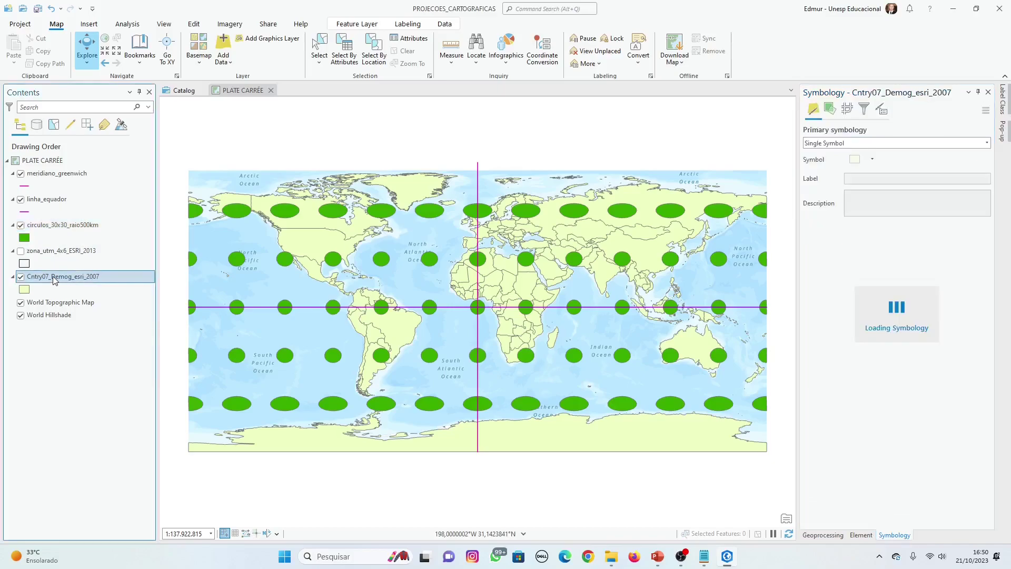
{"action": "right_click", "coordinate": [52, 275]}
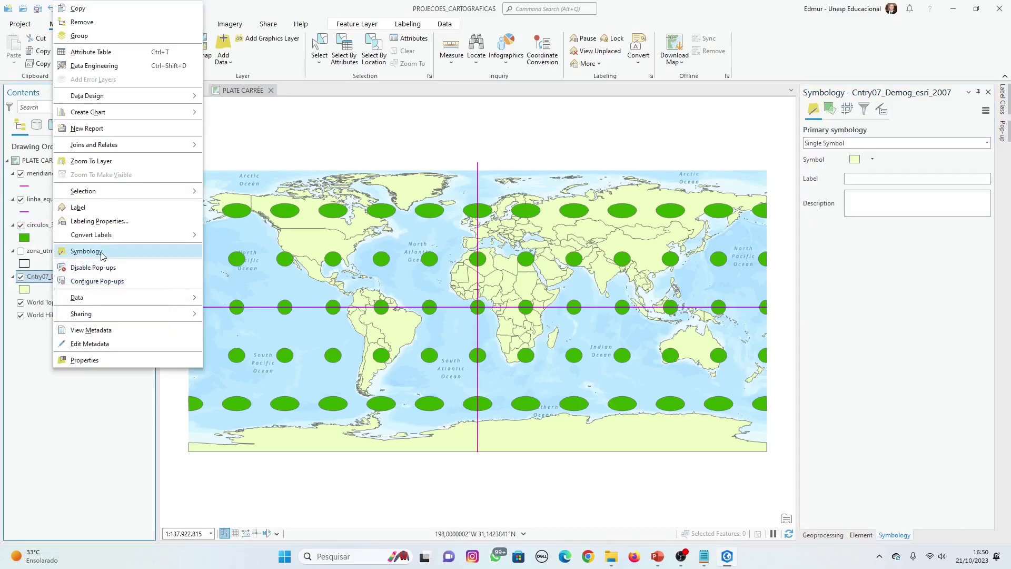
{"action": "left_click", "coordinate": [53, 381]}
{"action": "right_click", "coordinate": [52, 278]}
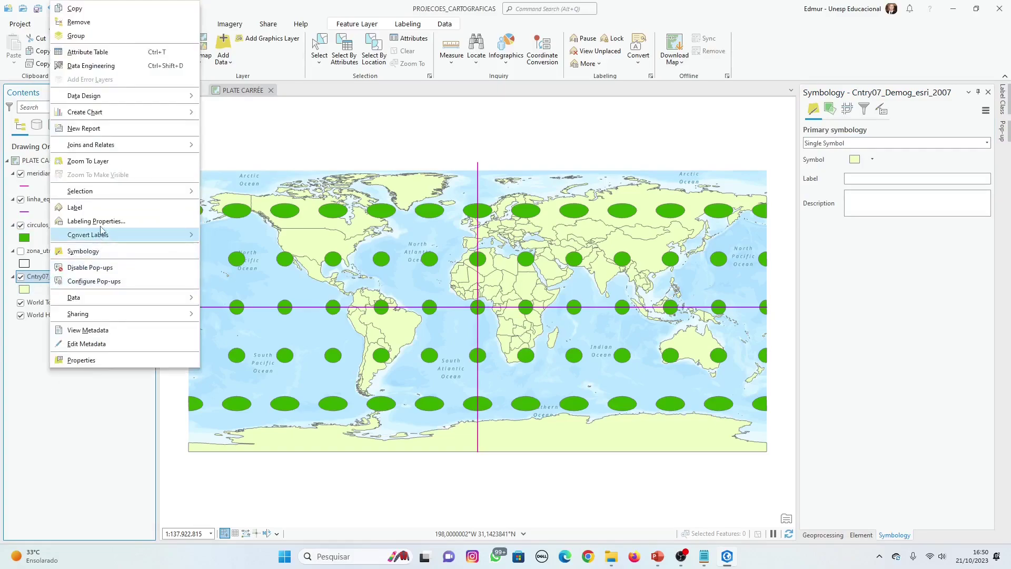
{"action": "left_click", "coordinate": [106, 251]}
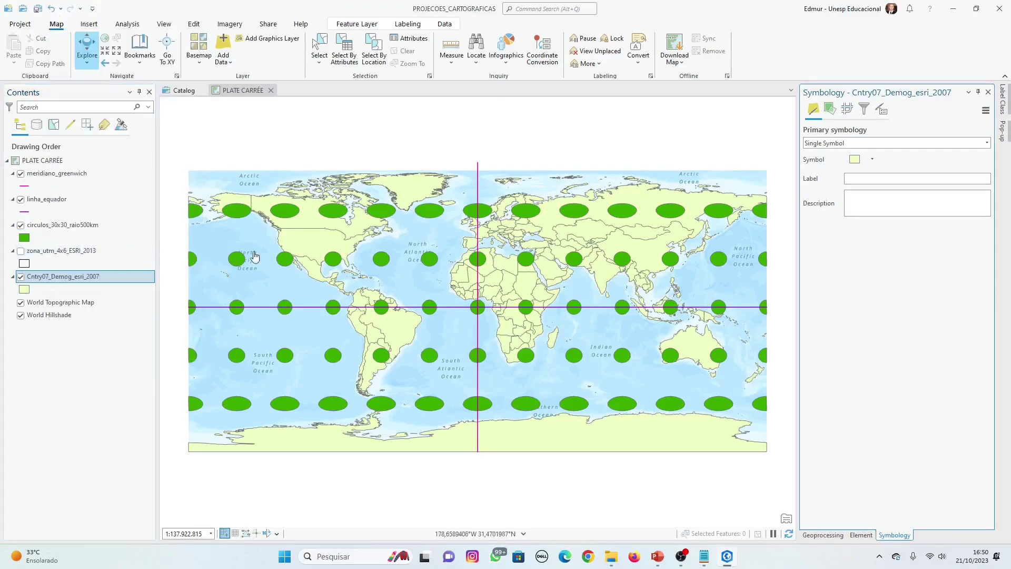
{"action": "left_click", "coordinate": [846, 144]}
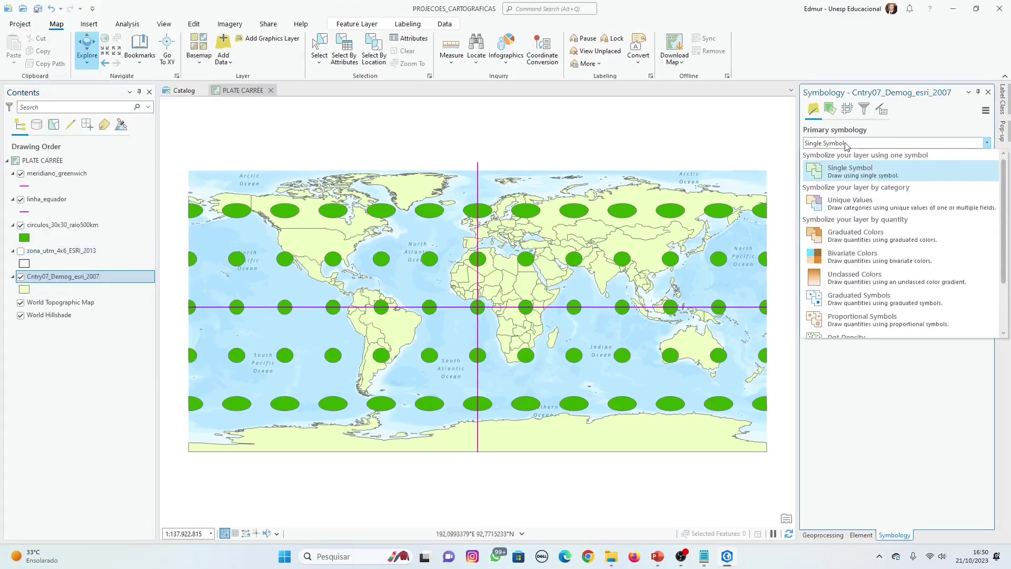
{"action": "left_click", "coordinate": [869, 236]}
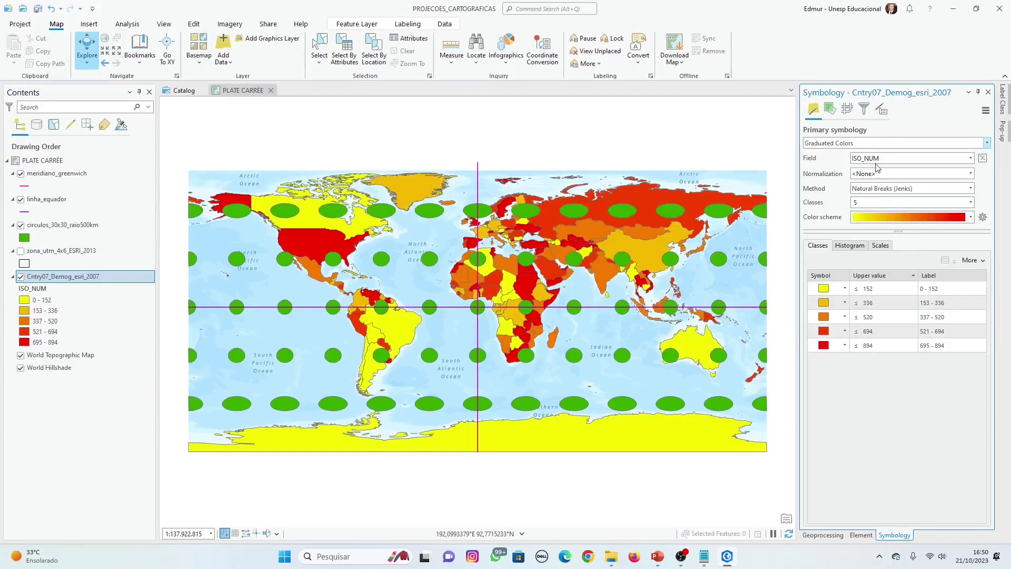
Set the graduated colors field of the country layer to PPOP_65P and check its class histogram.
{"action": "left_click", "coordinate": [878, 159]}
{"action": "left_click", "coordinate": [877, 159]}
{"action": "left_click", "coordinate": [878, 160]}
{"action": "scroll", "coordinate": [885, 309], "scroll_direction": "down", "scroll_amount": 4}
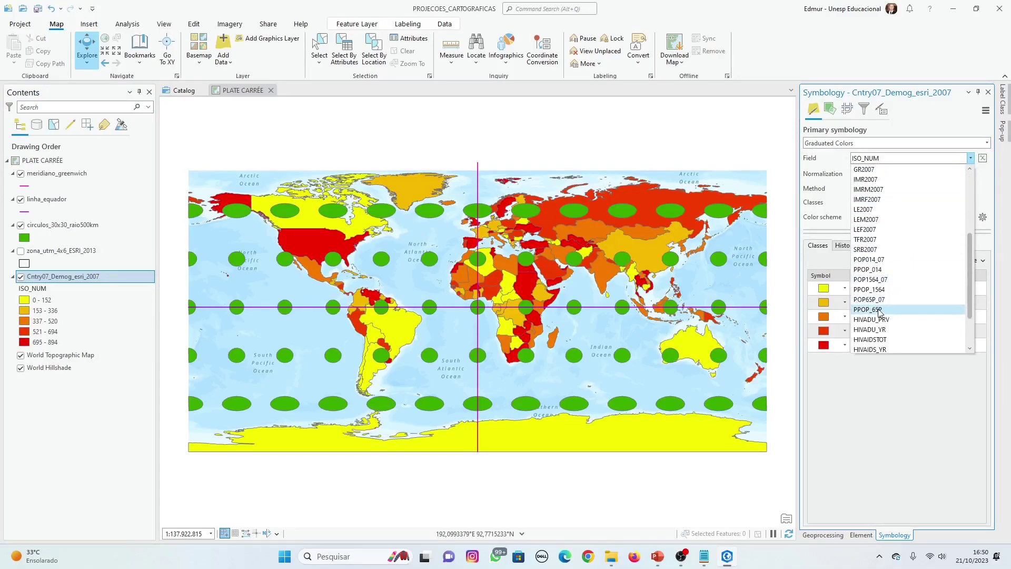
{"action": "left_click", "coordinate": [884, 311]}
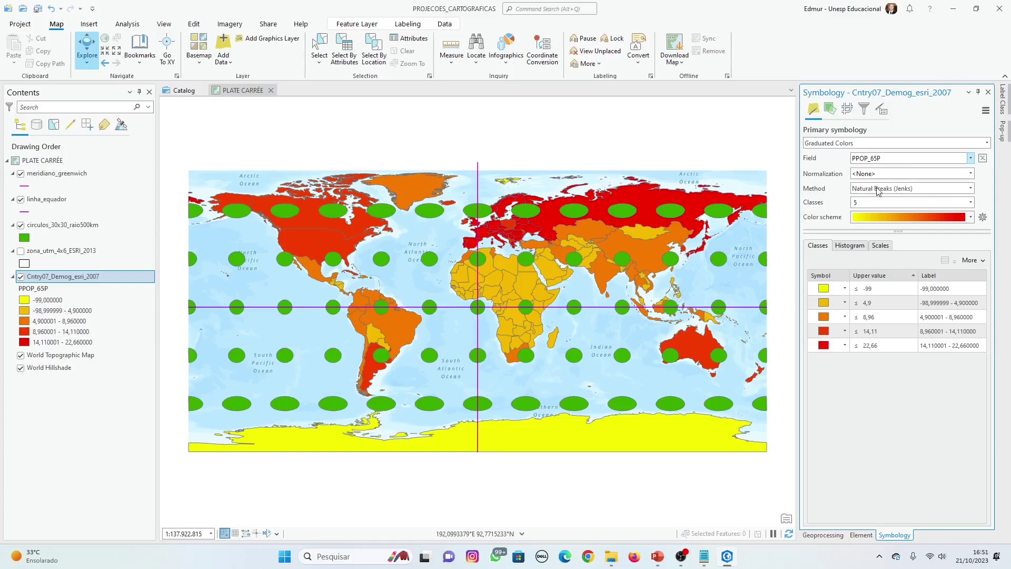
{"action": "left_click", "coordinate": [849, 245]}
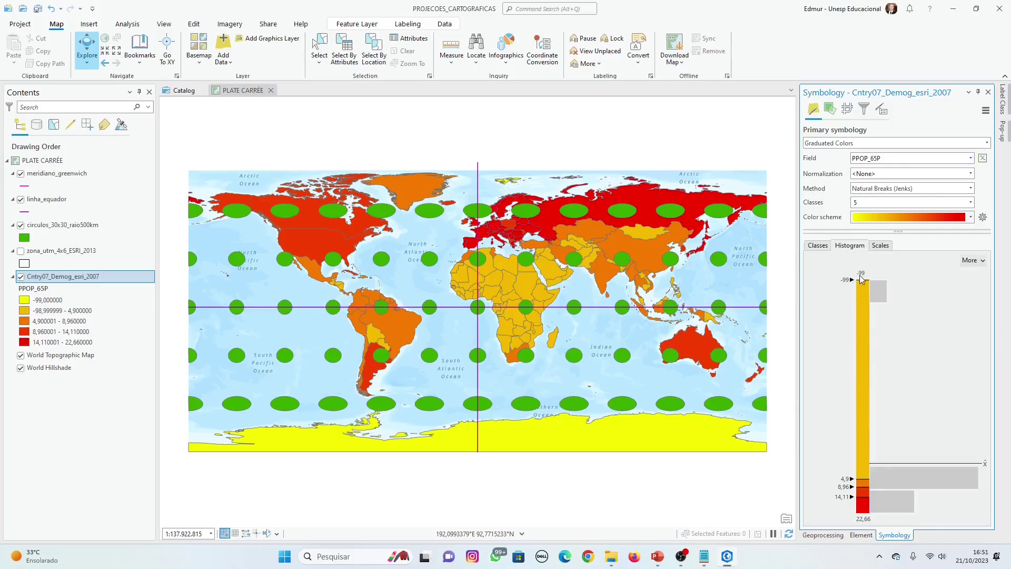
{"action": "left_click", "coordinate": [818, 247]}
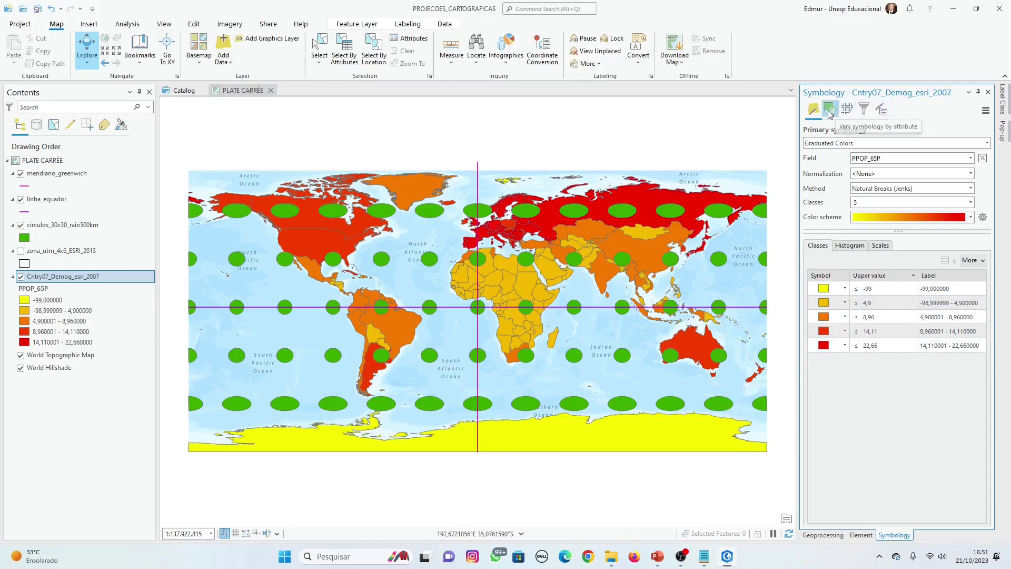
Start a data exclusion expression on the PPOP_65P field in the advanced symbology options of the Cntry07_Demog_esri_2007 layer.
{"action": "left_click", "coordinate": [882, 111]}
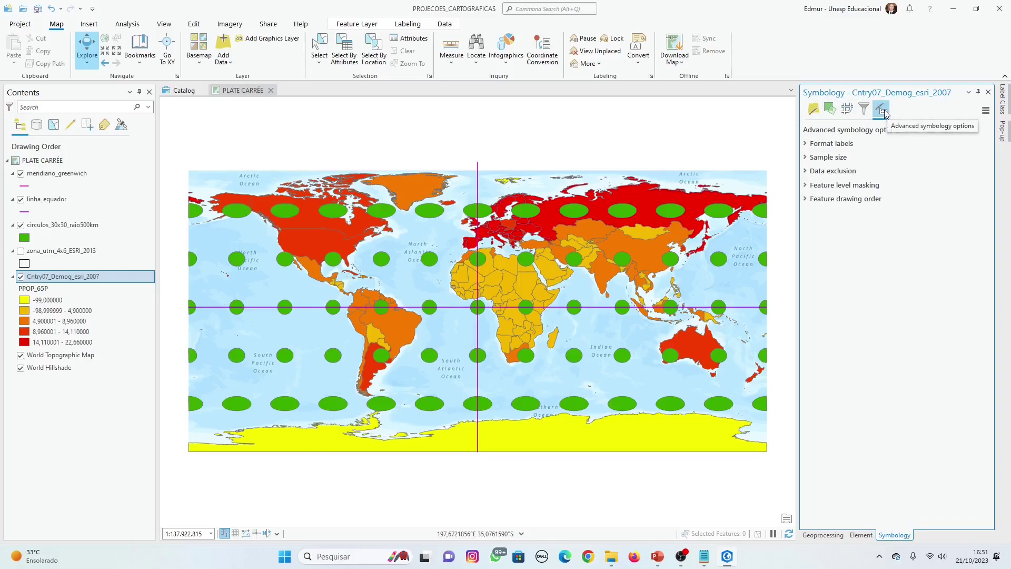
{"action": "left_click", "coordinate": [830, 172]}
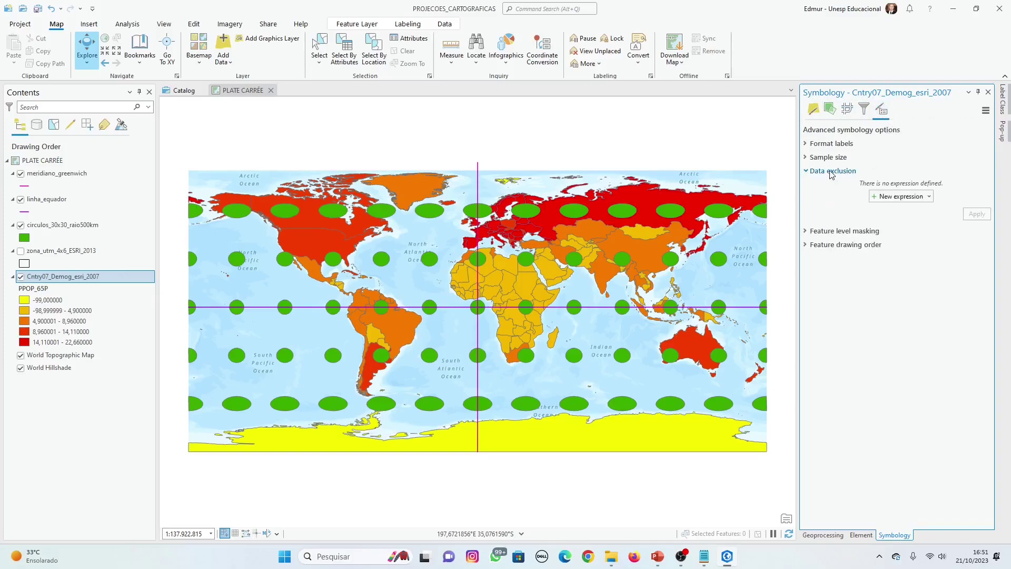
{"action": "left_click", "coordinate": [901, 197]}
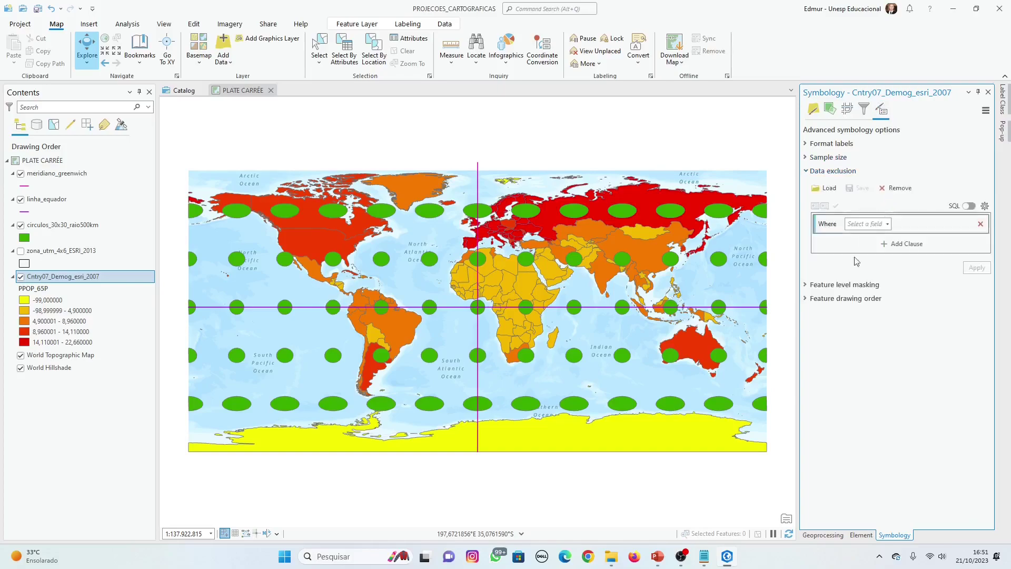
{"action": "left_click", "coordinate": [888, 228]}
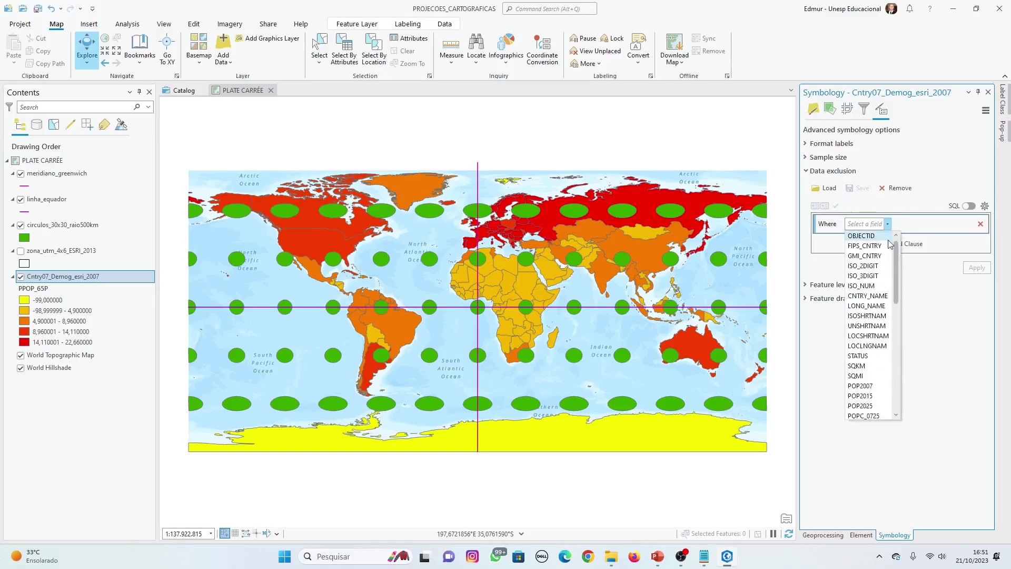
{"action": "left_click_drag", "start_coordinate": [895, 260], "coordinate": [901, 350]}
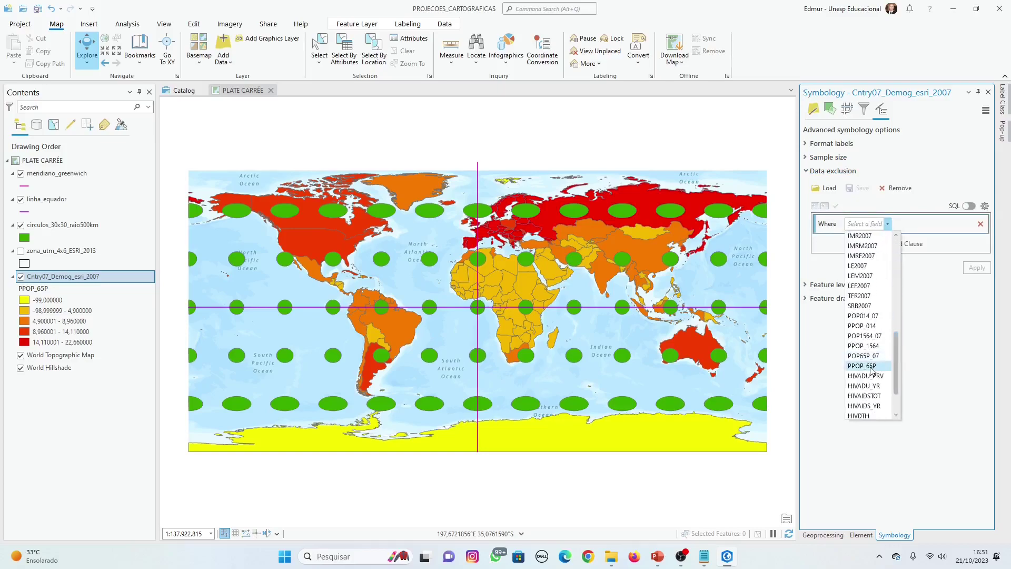
{"action": "left_click", "coordinate": [872, 366]}
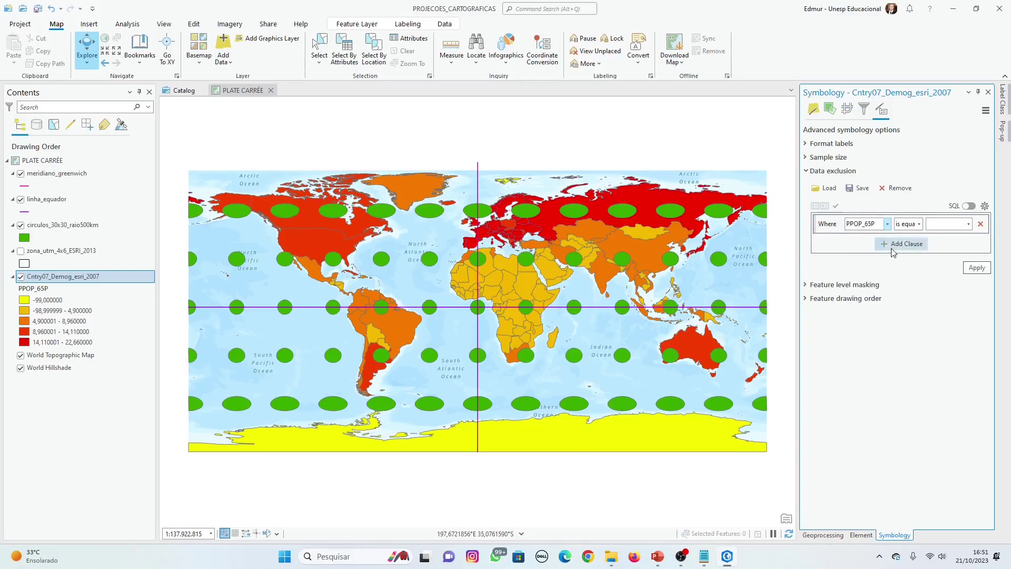
Set the exclusion clause to PPOP_65P is equal to -99 and apply it to the country layer.
{"action": "left_click", "coordinate": [919, 225]}
{"action": "left_click", "coordinate": [920, 225]}
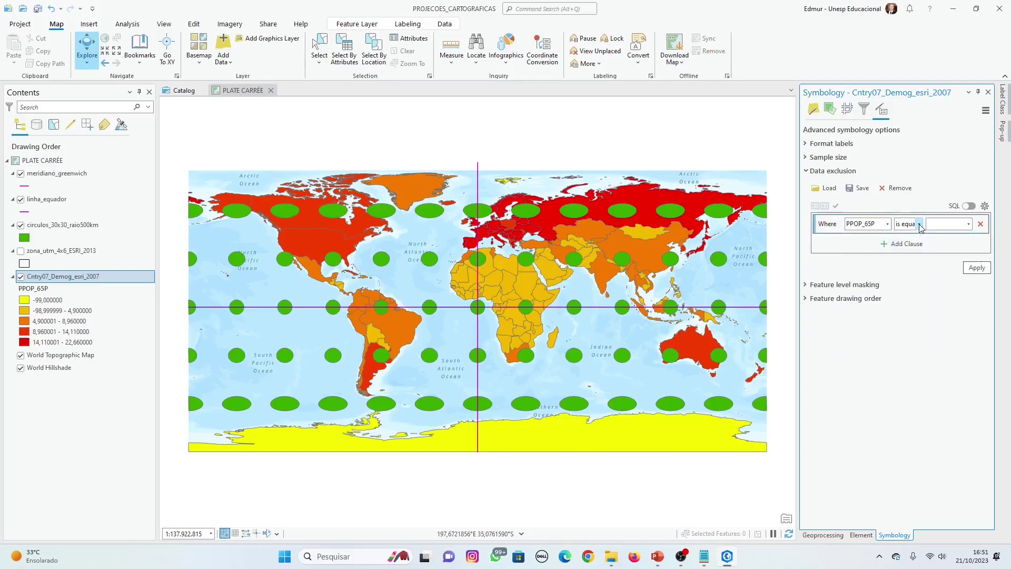
{"action": "left_click", "coordinate": [920, 227]}
{"action": "left_click", "coordinate": [920, 227]}
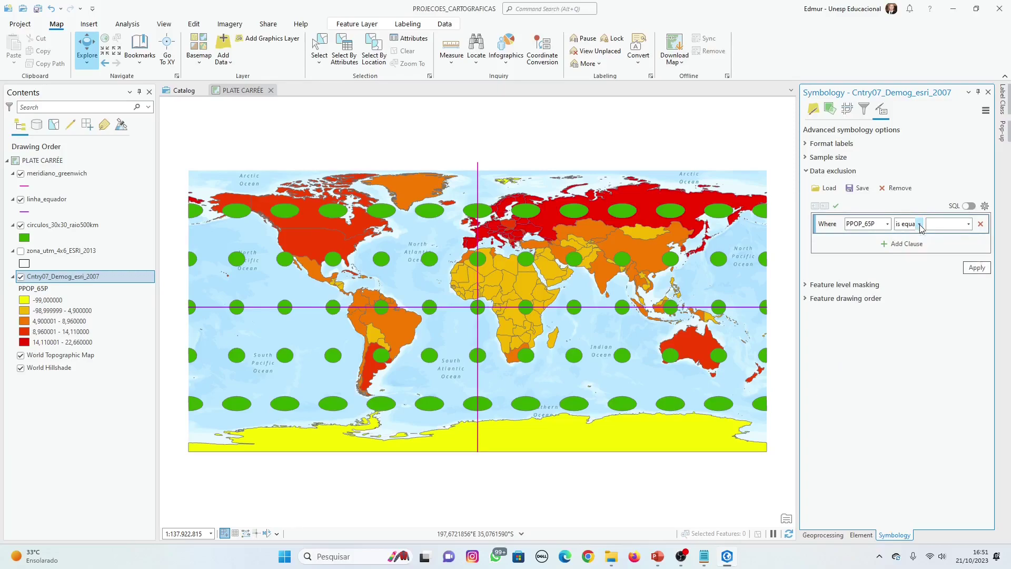
{"action": "left_click", "coordinate": [969, 224]}
{"action": "left_click", "coordinate": [948, 236]}
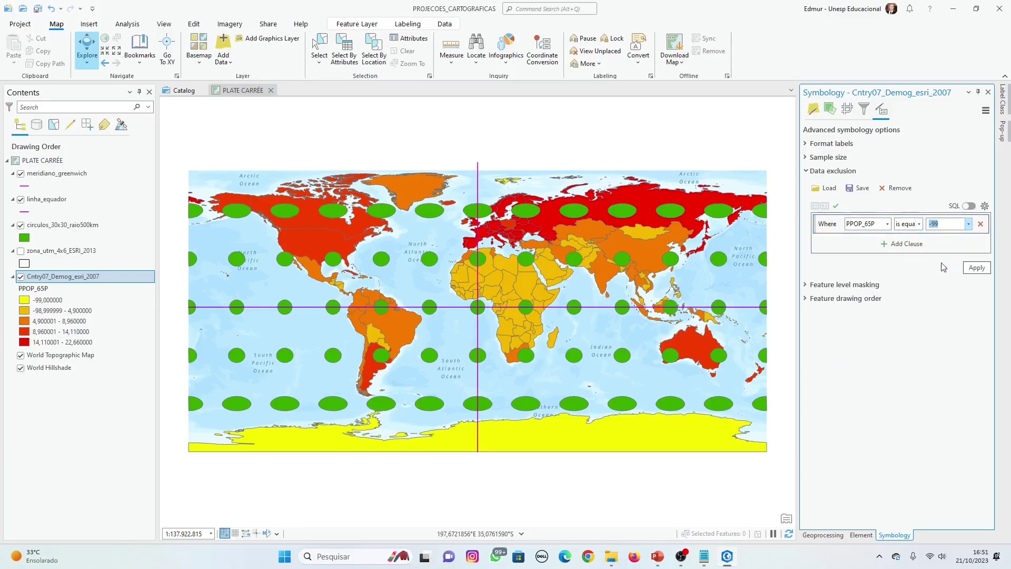
{"action": "left_click", "coordinate": [977, 267]}
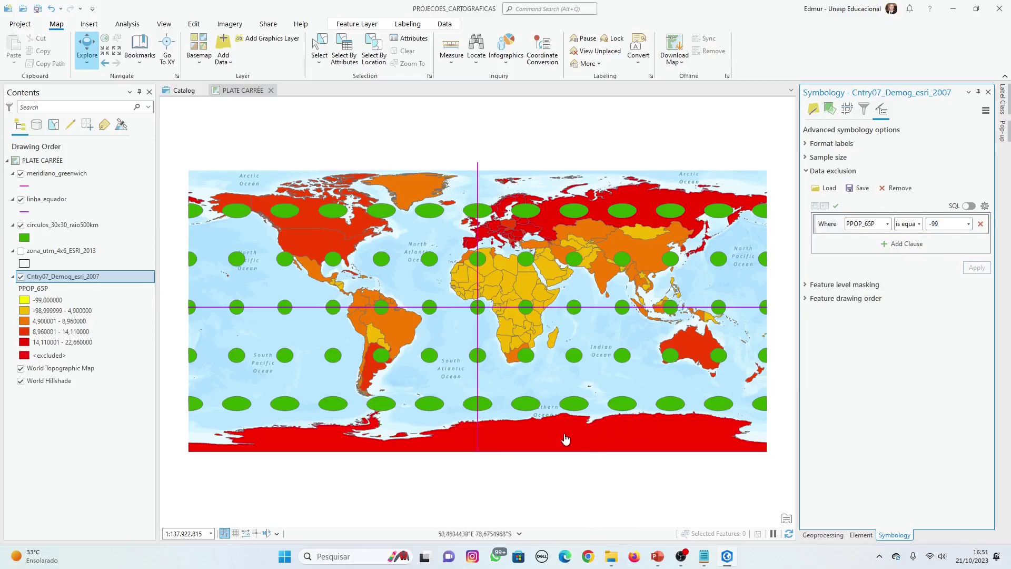
Set the country layer's graduated colors to 8 classes with the continuous Yellow-Orange-Red color scheme.
{"action": "left_click", "coordinate": [812, 110]}
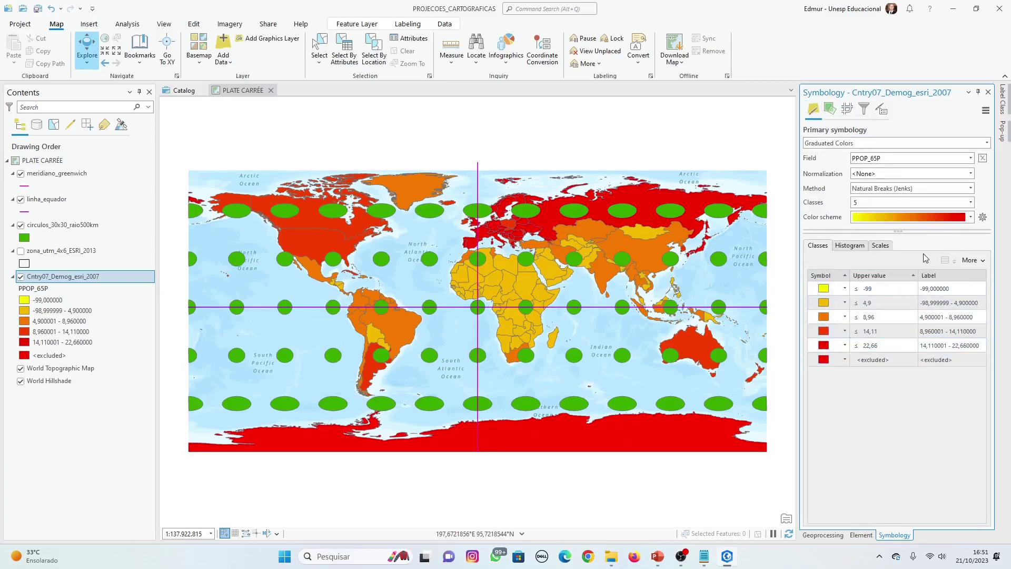
{"action": "left_click", "coordinate": [971, 205]}
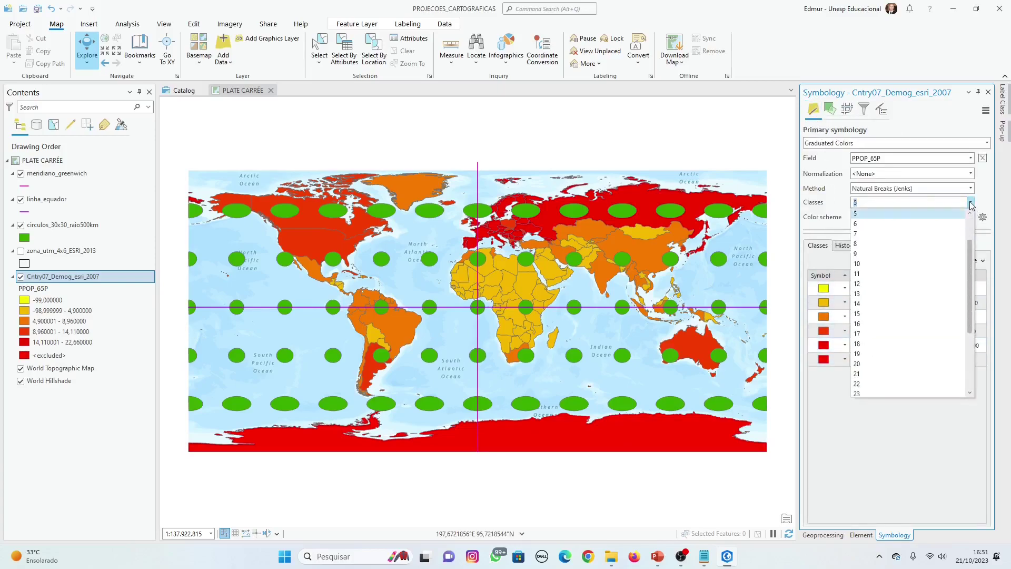
{"action": "left_click", "coordinate": [879, 245]}
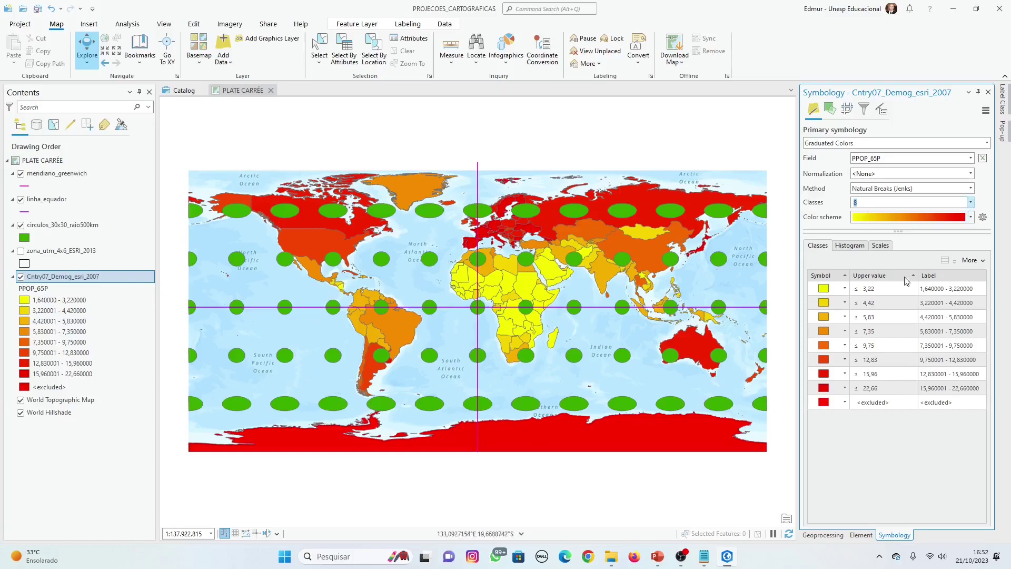
{"action": "left_click", "coordinate": [971, 217]}
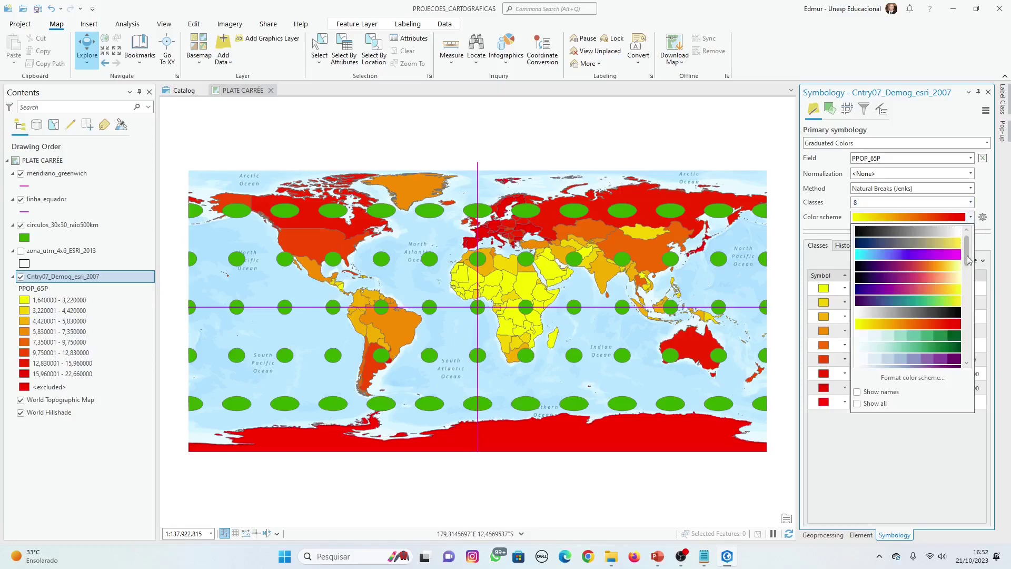
{"action": "left_click_drag", "start_coordinate": [966, 258], "coordinate": [951, 345]}
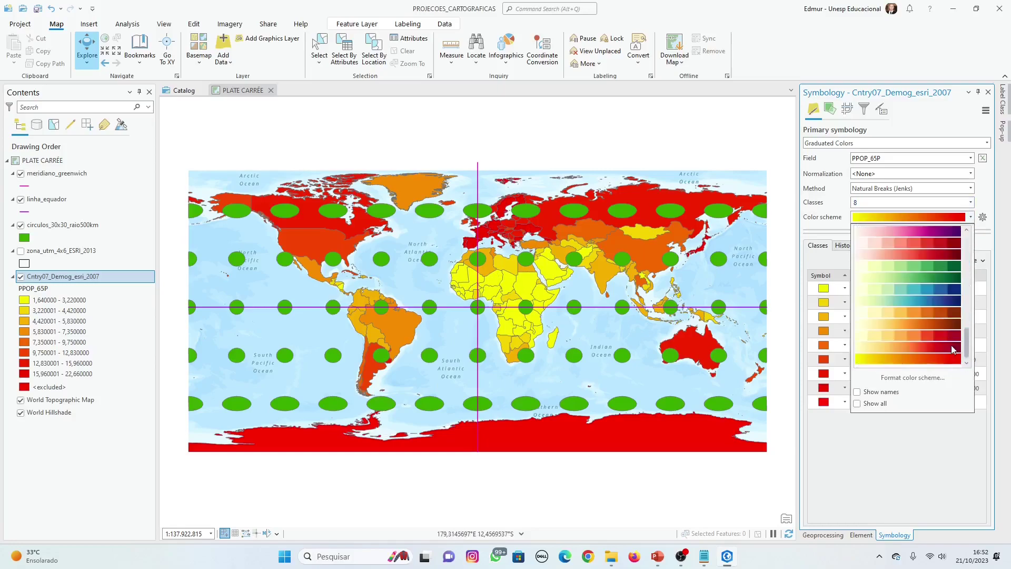
{"action": "left_click", "coordinate": [950, 345]}
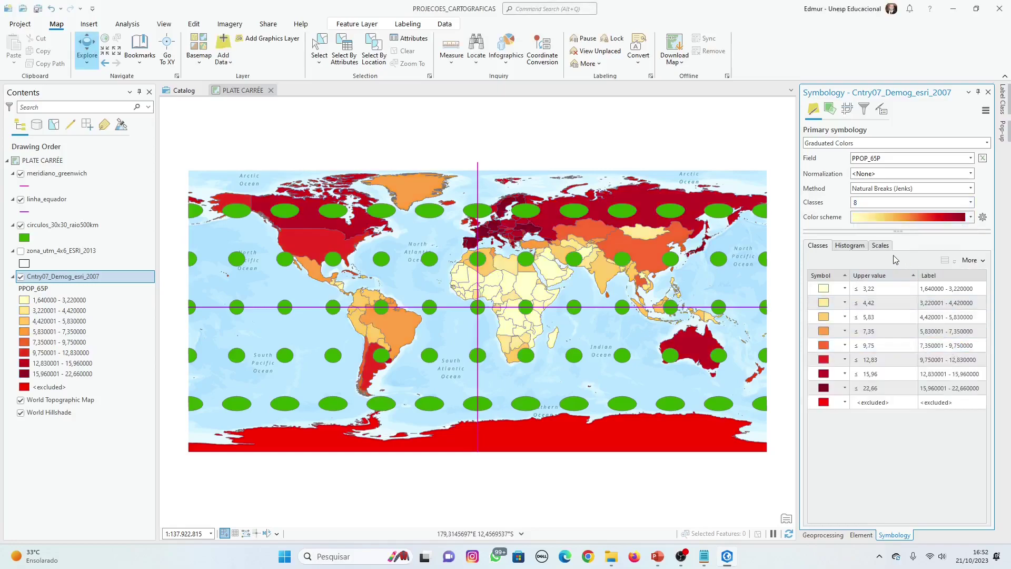
Turn off the solid fill of the <excluded> class symbol and save the project.
{"action": "left_click", "coordinate": [823, 402]}
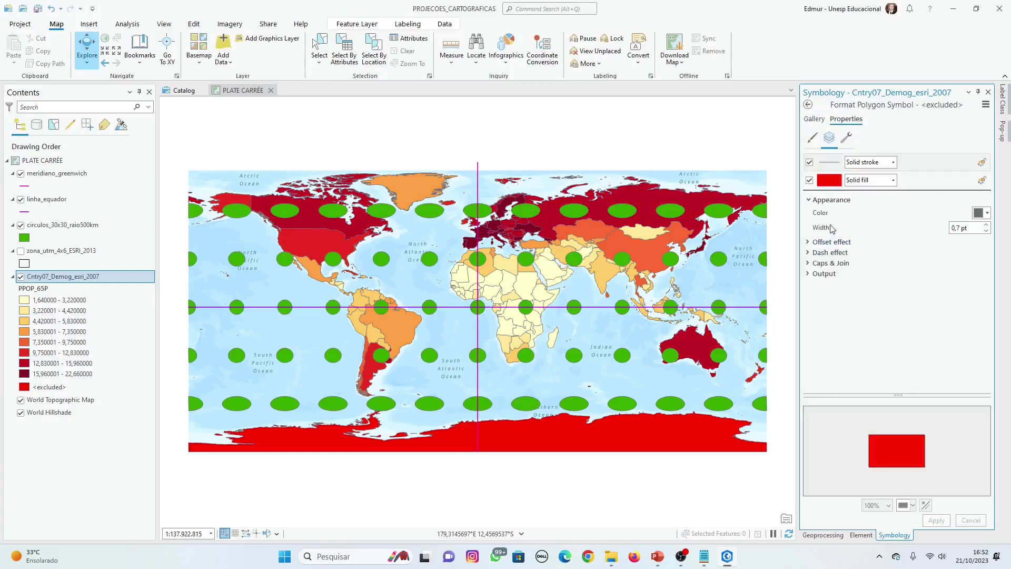
{"action": "left_click", "coordinate": [809, 180]}
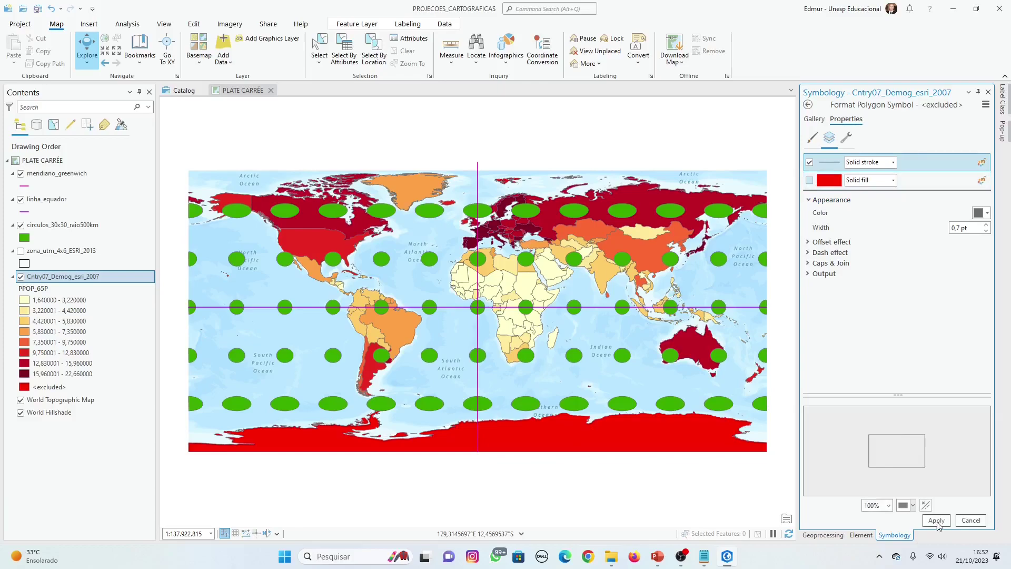
{"action": "left_click", "coordinate": [935, 520]}
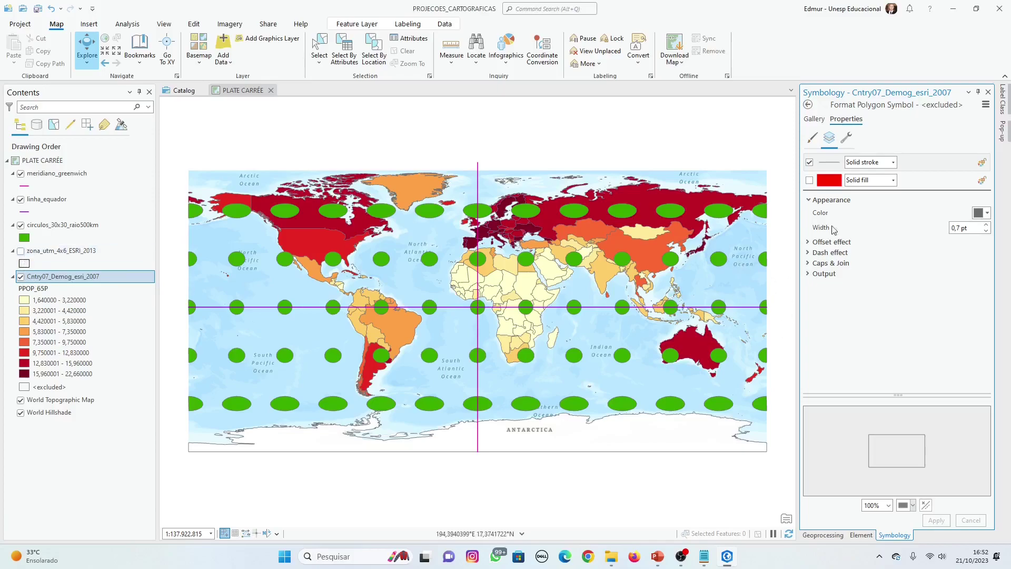
{"action": "left_click", "coordinate": [37, 9]}
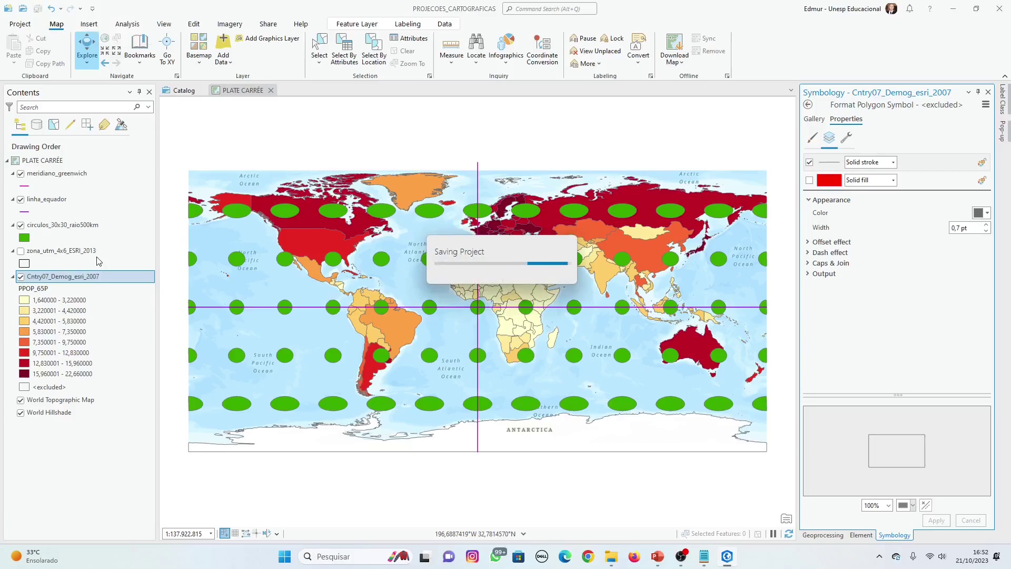
Hide the circulos_30x30_raio500km, linha_equador and meridiano_greenwich layers.
{"action": "left_click", "coordinate": [21, 225]}
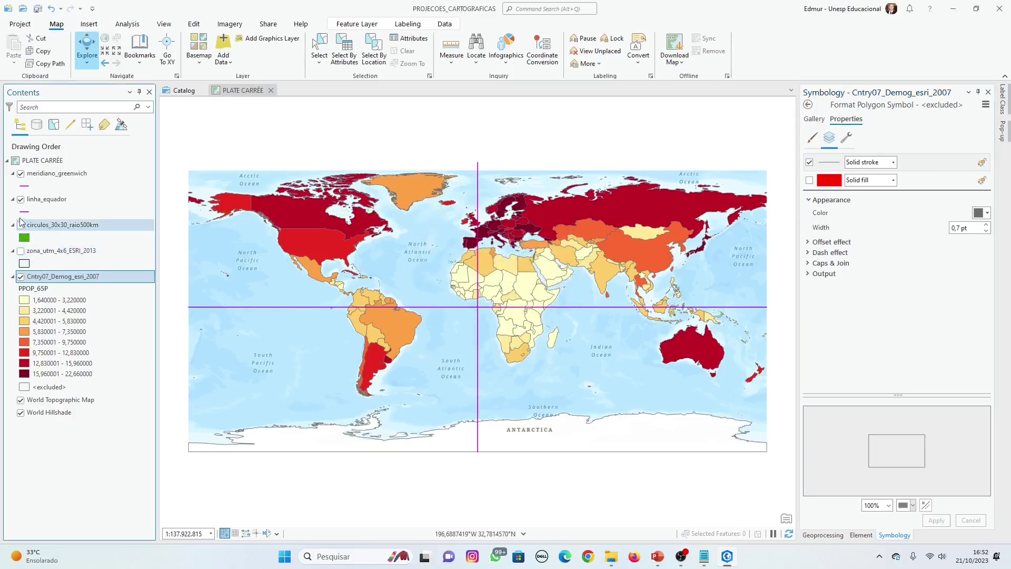
{"action": "left_click", "coordinate": [21, 200]}
{"action": "left_click", "coordinate": [21, 174]}
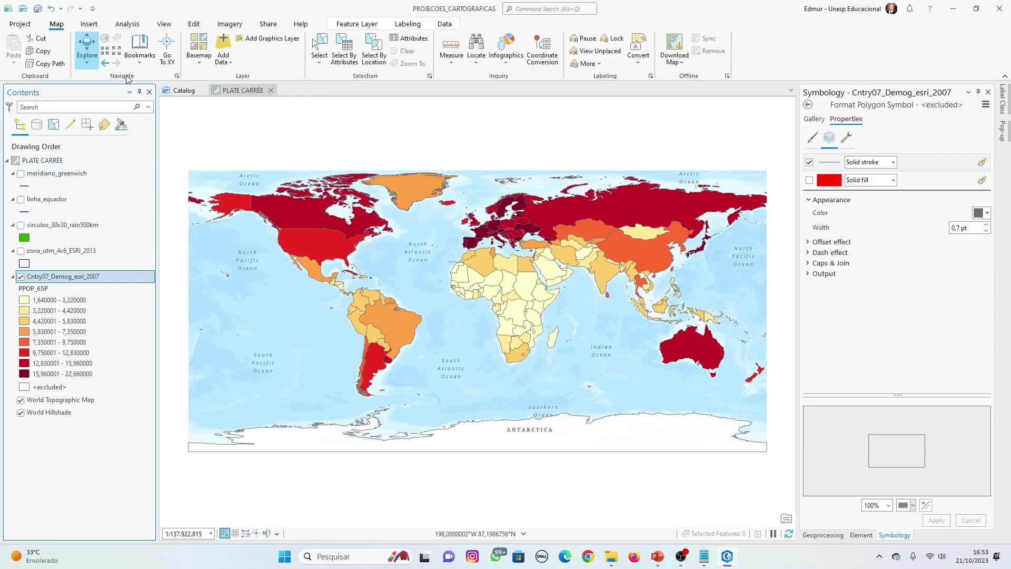
Create a new layout with the ISO Landscape A4 page size.
{"action": "left_click", "coordinate": [89, 23]}
{"action": "left_click", "coordinate": [42, 62]}
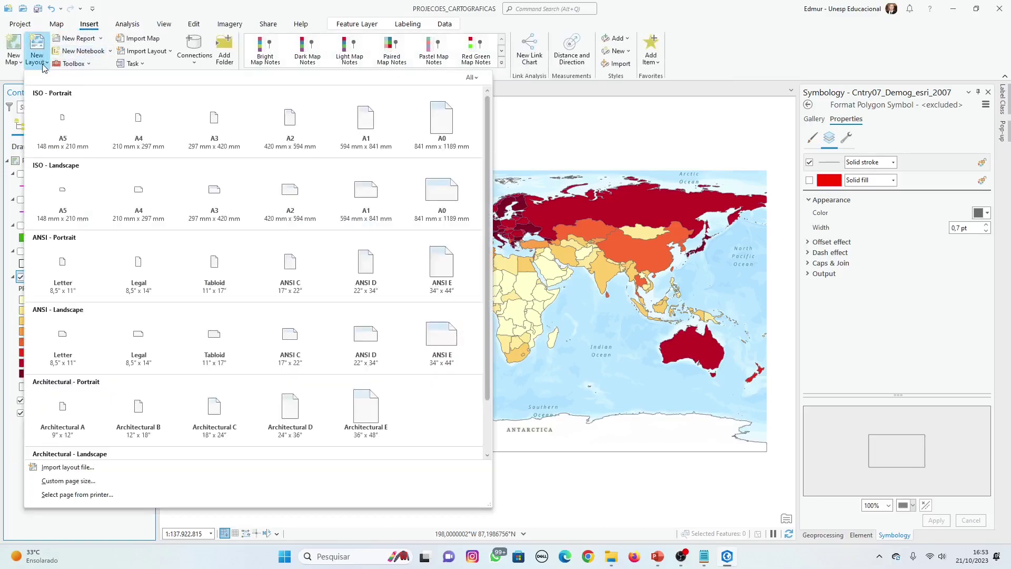
{"action": "left_click", "coordinate": [140, 192]}
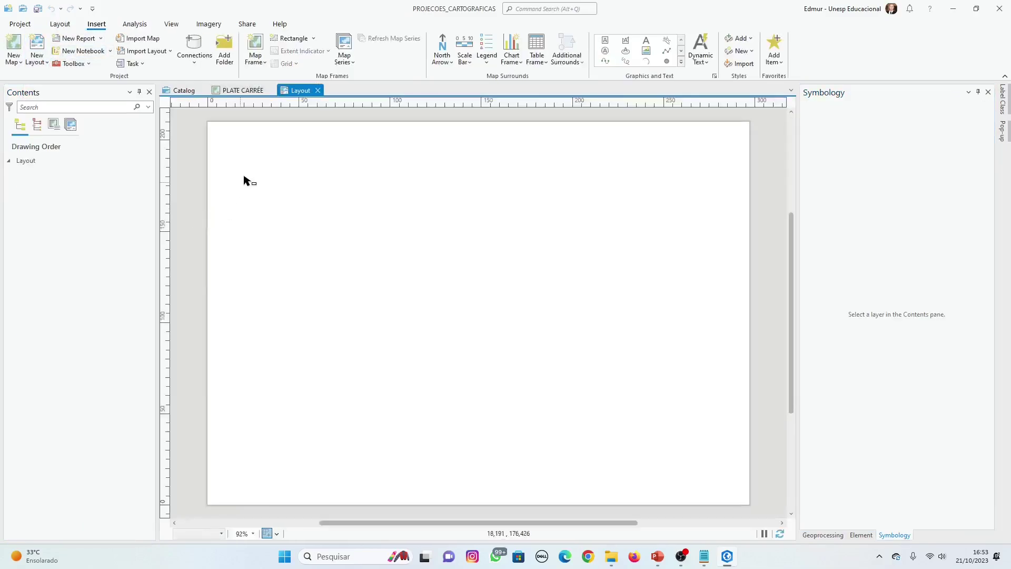
Insert a map frame of the PLATE CARRÉE map at its current 1:137.922.815 extent, covering most of the layout page.
{"action": "left_click", "coordinate": [263, 64]}
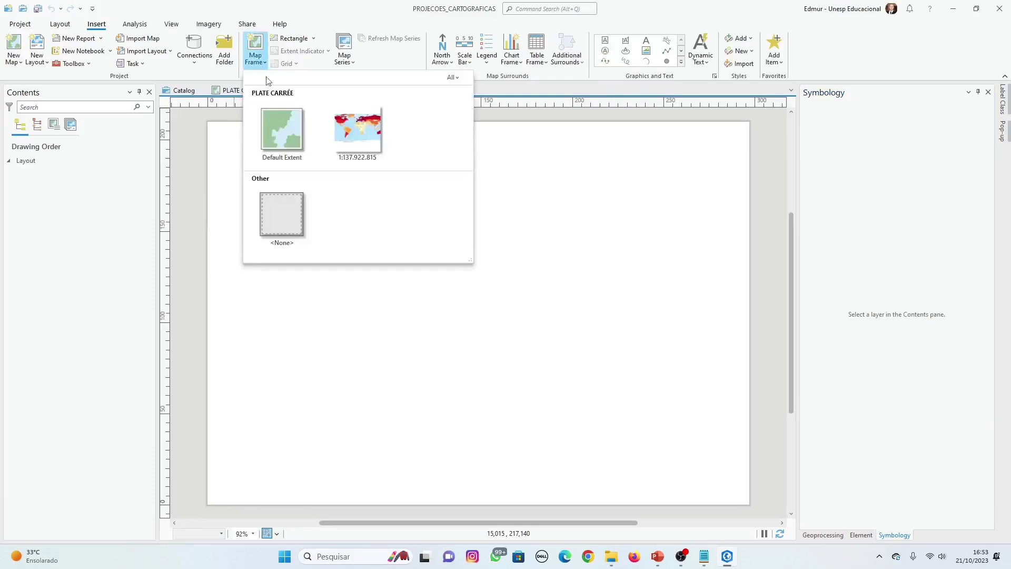
{"action": "left_click", "coordinate": [355, 126]}
{"action": "left_click_drag", "start_coordinate": [222, 136], "coordinate": [738, 490]}
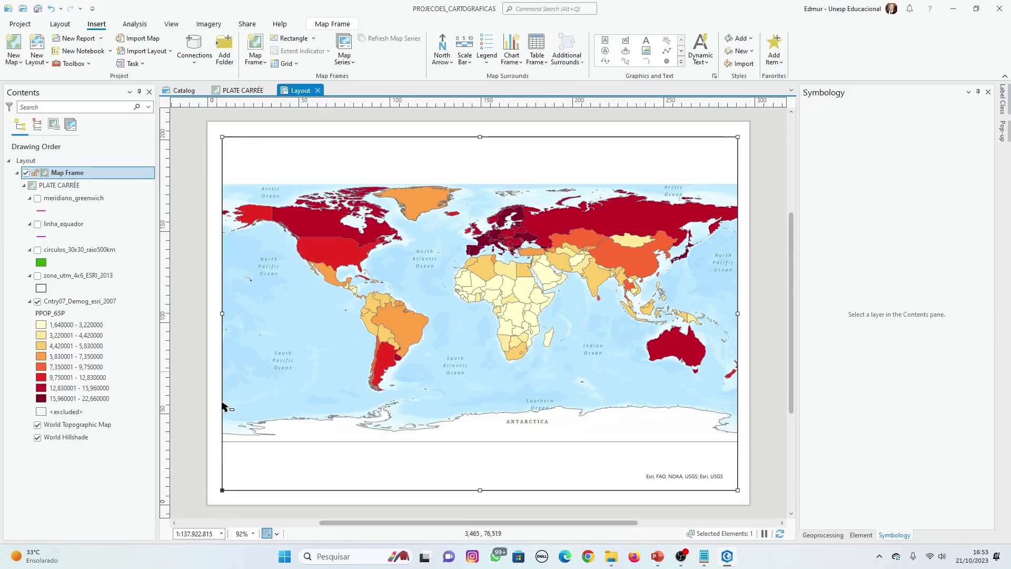
Set the map frame scale to 1:130.000.000 and check the required scale on the PowerPoint instruction slide.
{"action": "left_click", "coordinate": [211, 534]}
{"action": "type", "text": "130000000"}
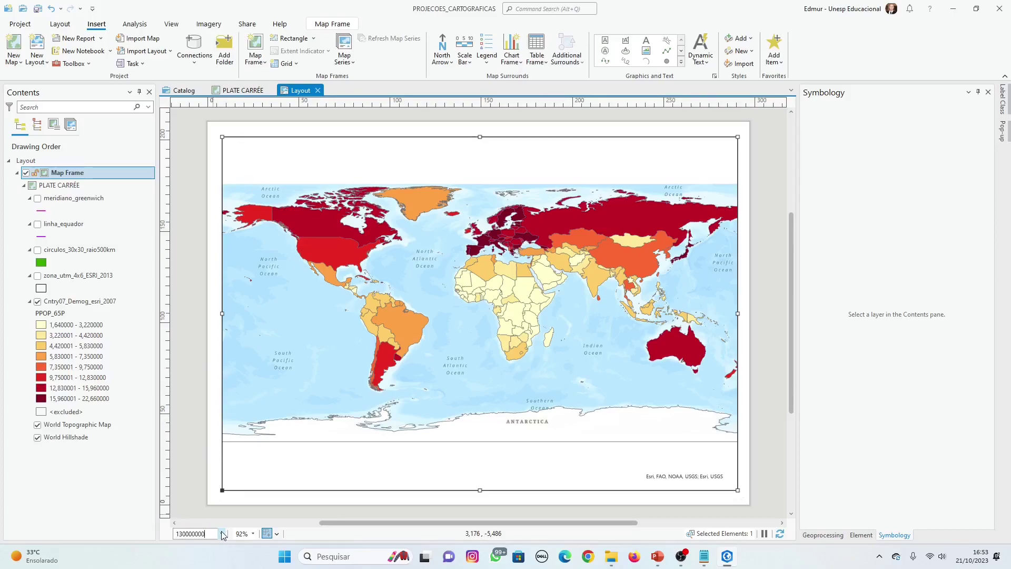
{"action": "key", "text": "Return"}
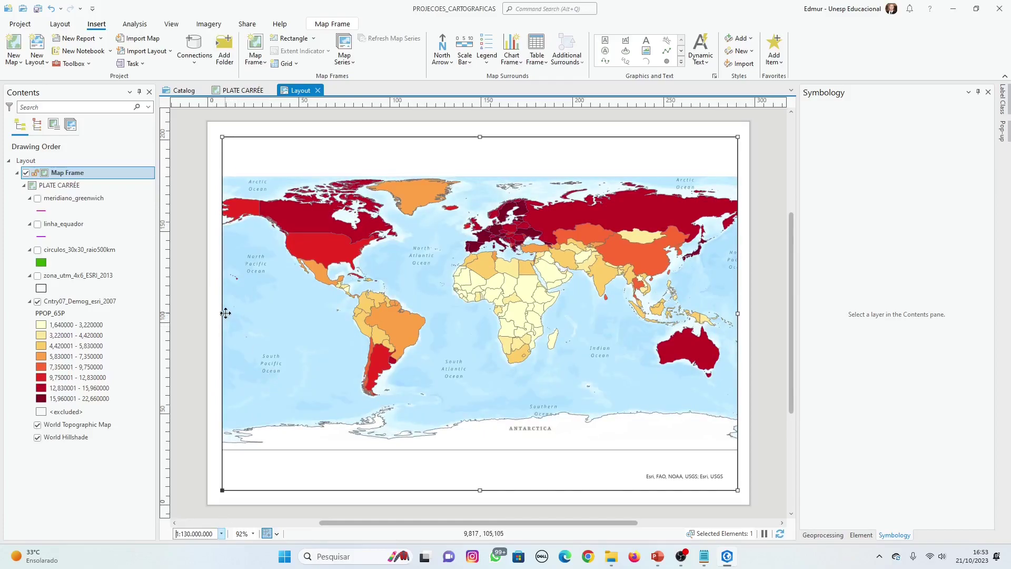
{"action": "left_click", "coordinate": [657, 556]}
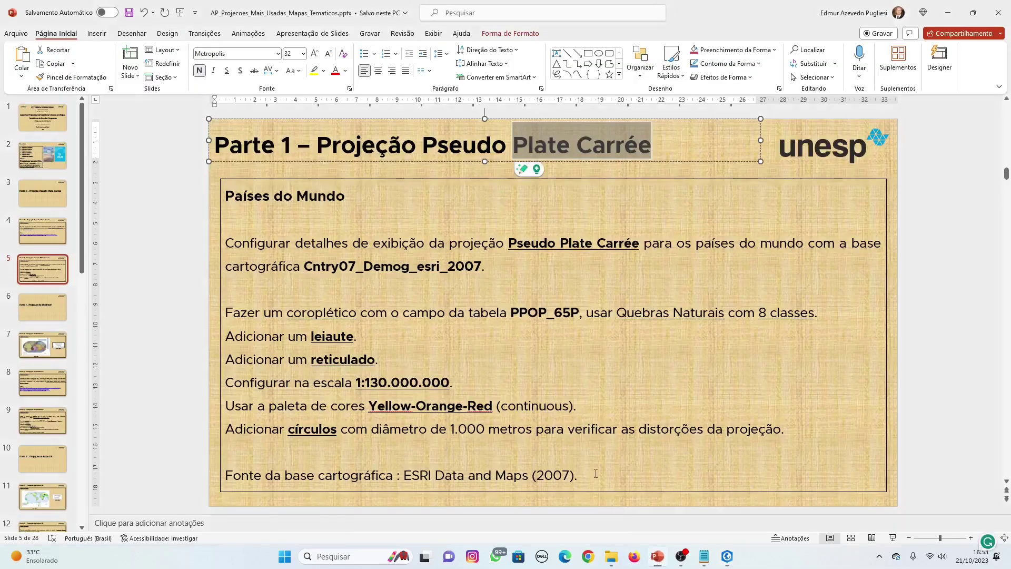
{"action": "left_click", "coordinate": [665, 559]}
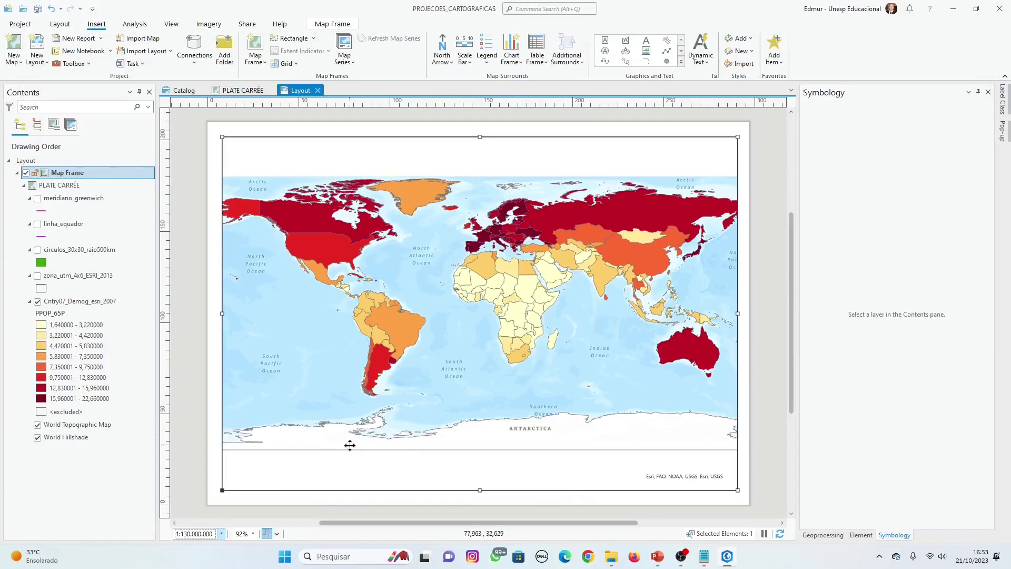
Try a map frame scale of 1:120.000.000, then set it to 1:150.000.000 to fit the whole world.
{"action": "type", "text": "2"}
{"action": "key", "text": "Return"}
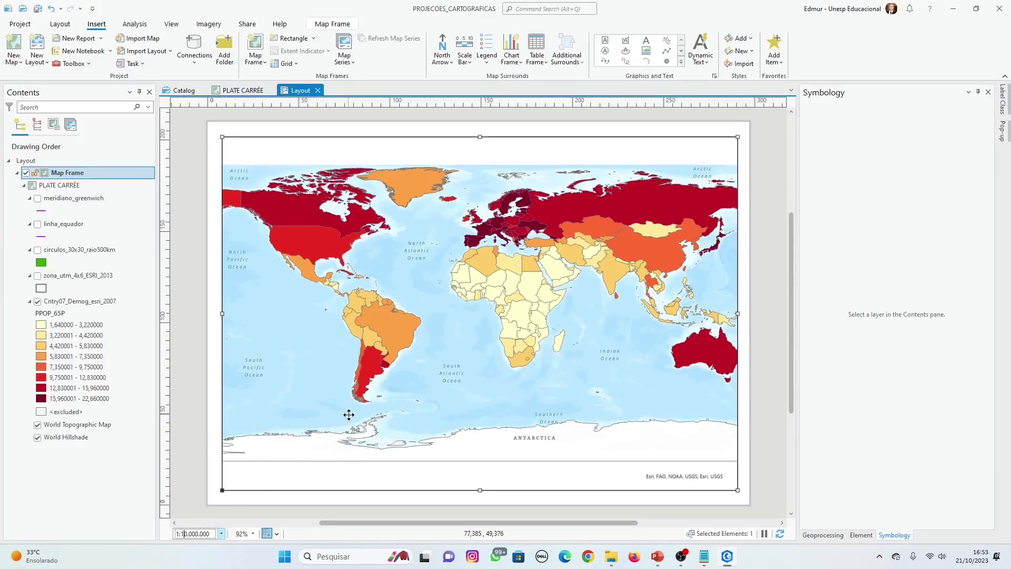
{"action": "type", "text": "5"}
{"action": "key", "text": "Return"}
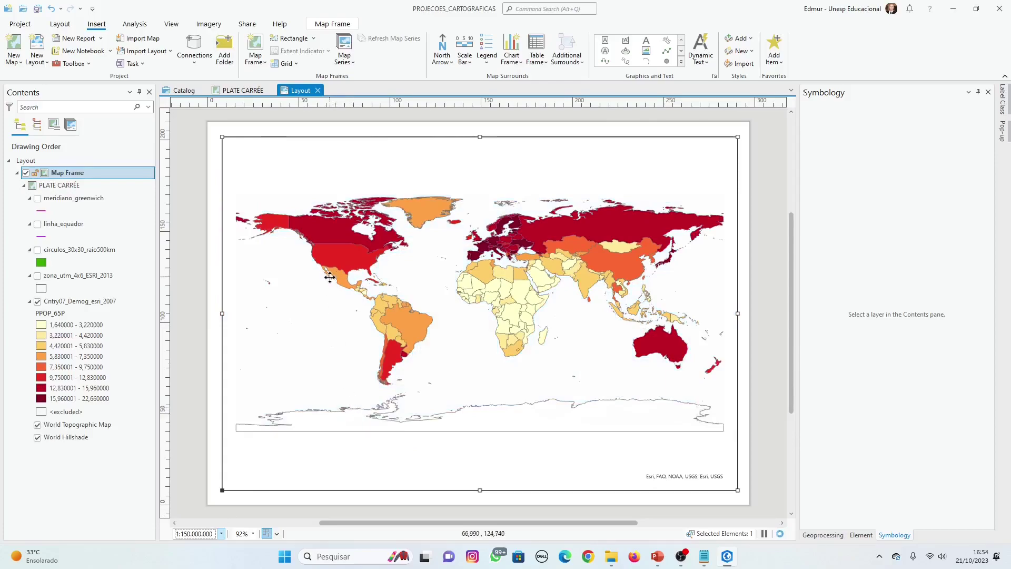
Switch to PowerPoint and change the map scale in the slide 5 instructions to 1:150.000.000.
{"action": "left_click", "coordinate": [659, 557]}
{"action": "left_click", "coordinate": [467, 332]}
{"action": "left_click_drag", "start_coordinate": [369, 380], "coordinate": [376, 380]}
{"action": "type", "text": "5"}
{"action": "left_click", "coordinate": [165, 337]}
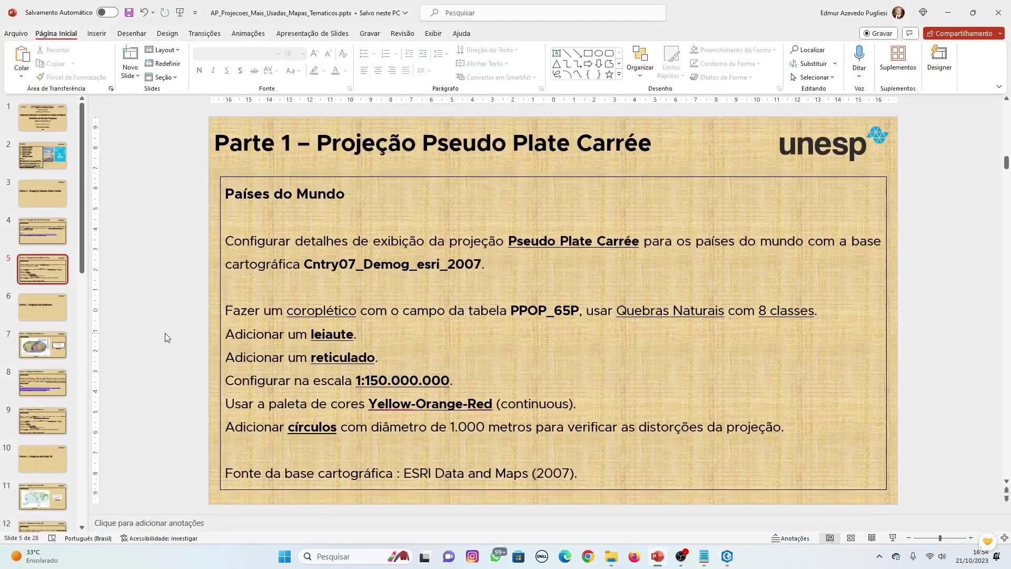
Switch to ArcGIS Pro, add a Black Horizontal Label Graticule to the map frame, and widen the frame slightly on both sides.
{"action": "left_click", "coordinate": [719, 562]}
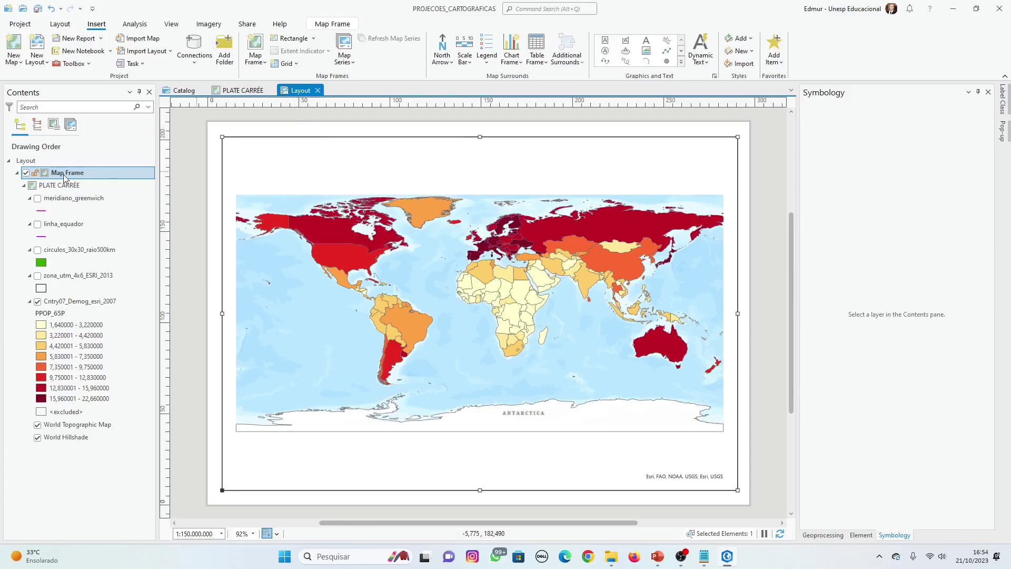
{"action": "left_click", "coordinate": [285, 63]}
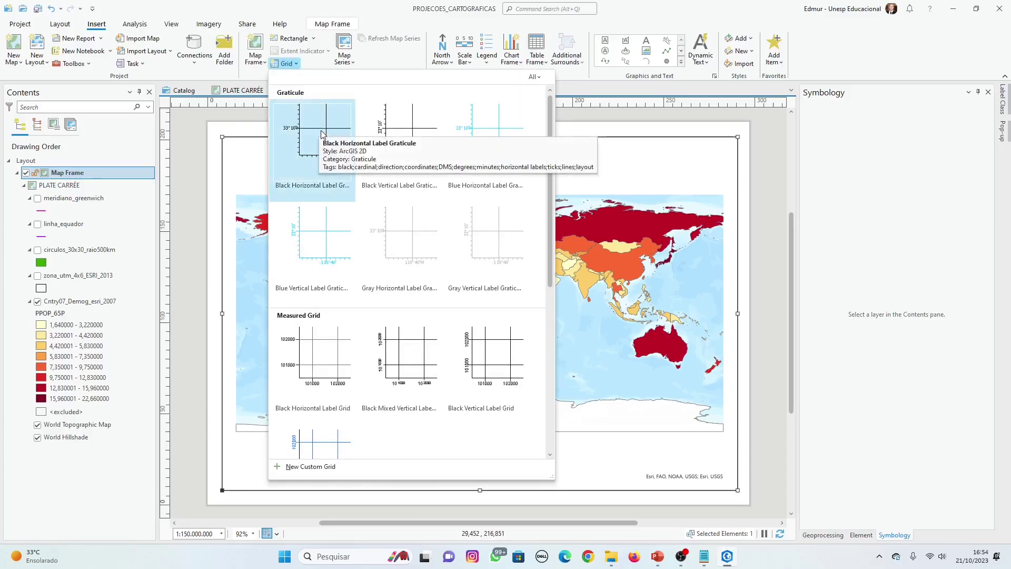
{"action": "left_click", "coordinate": [309, 145]}
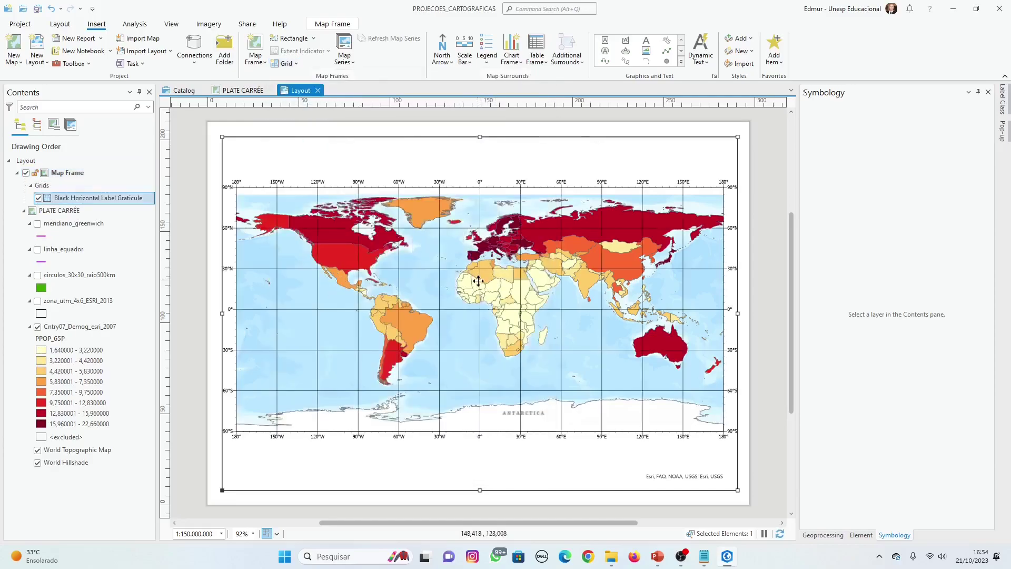
{"action": "left_click_drag", "start_coordinate": [737, 314], "coordinate": [744, 313]}
{"action": "left_click_drag", "start_coordinate": [221, 313], "coordinate": [213, 313]}
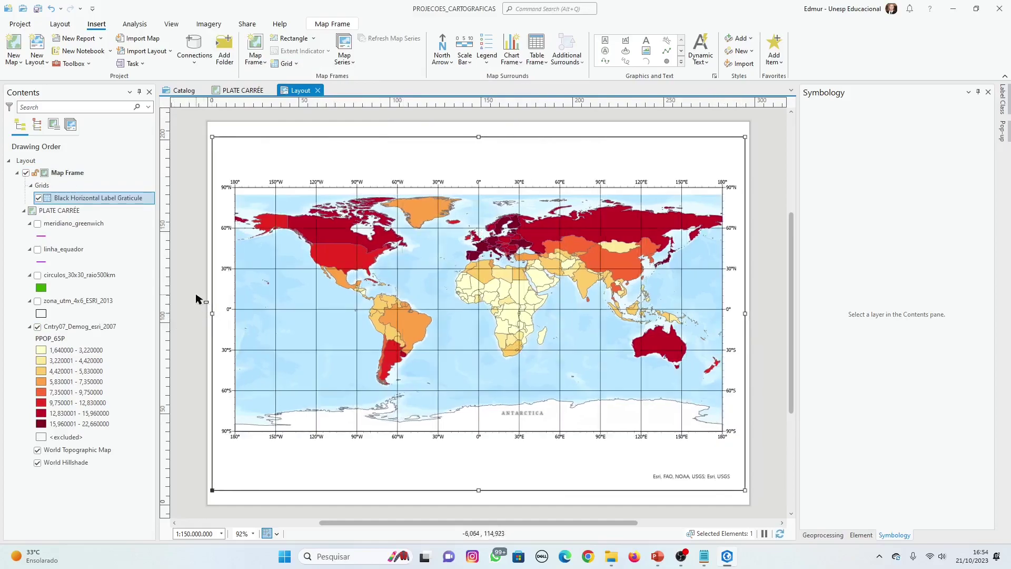
{"action": "right_click", "coordinate": [337, 159]}
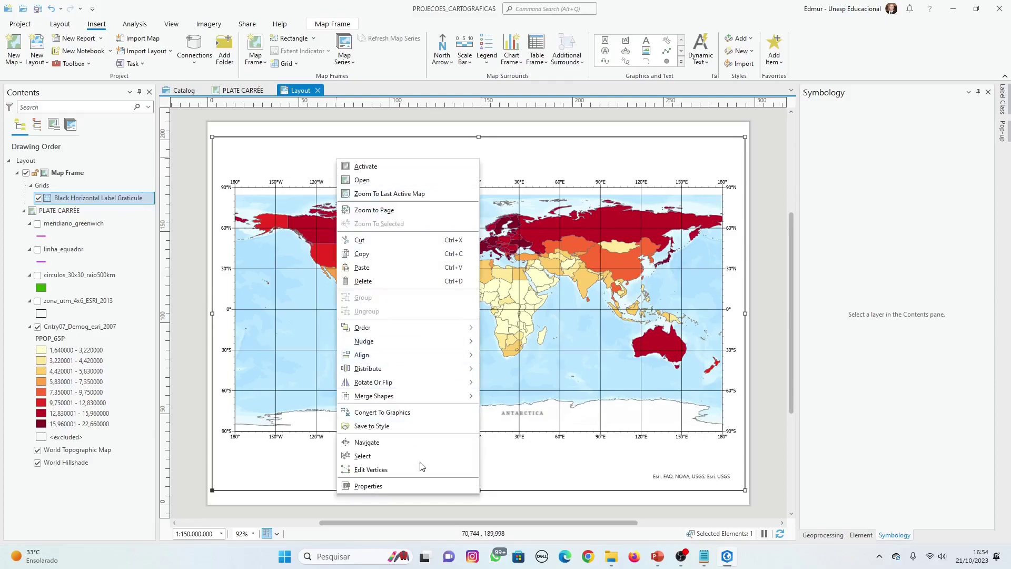
{"action": "left_click", "coordinate": [409, 485]}
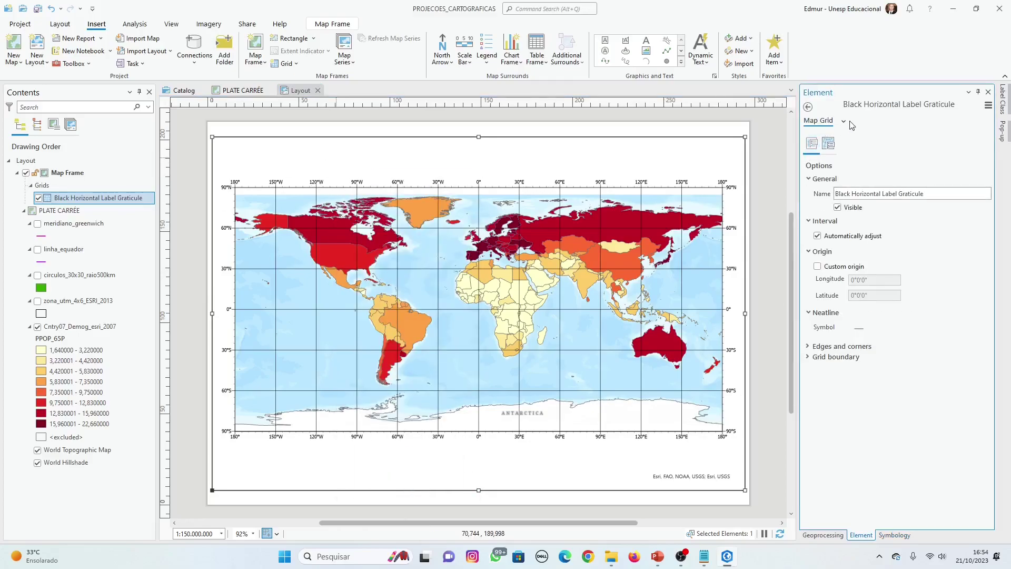
{"action": "left_click", "coordinate": [844, 122]}
{"action": "left_click", "coordinate": [846, 123]}
{"action": "left_click", "coordinate": [847, 125]}
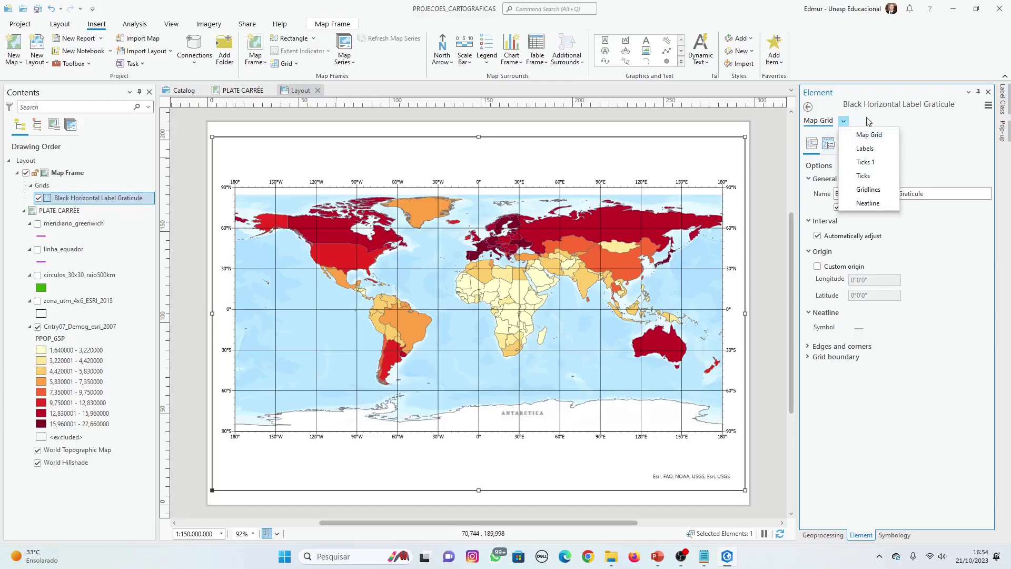
{"action": "left_click", "coordinate": [669, 174]}
{"action": "right_click", "coordinate": [666, 160]}
{"action": "left_click", "coordinate": [551, 176]}
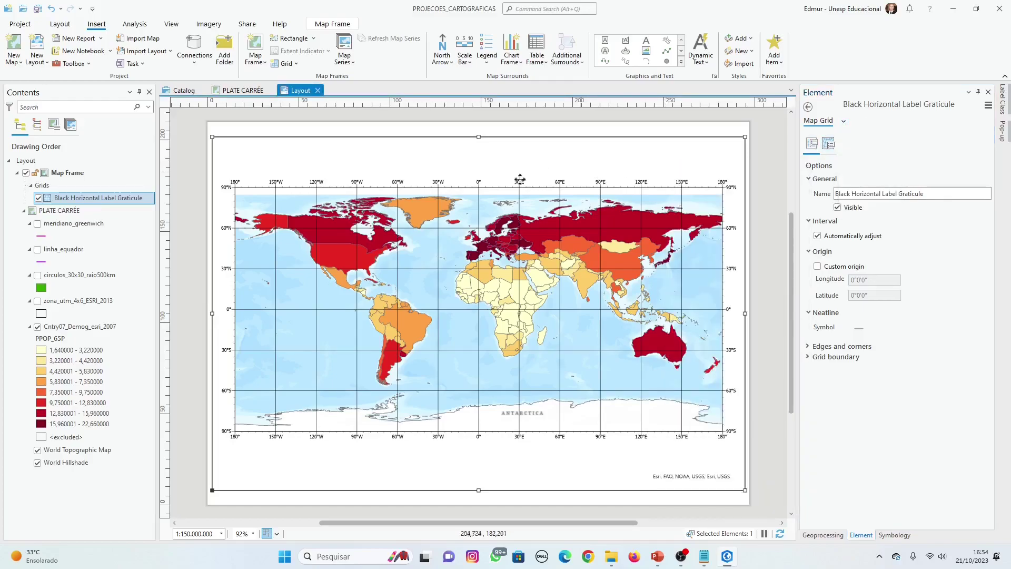
{"action": "left_click", "coordinate": [60, 211]}
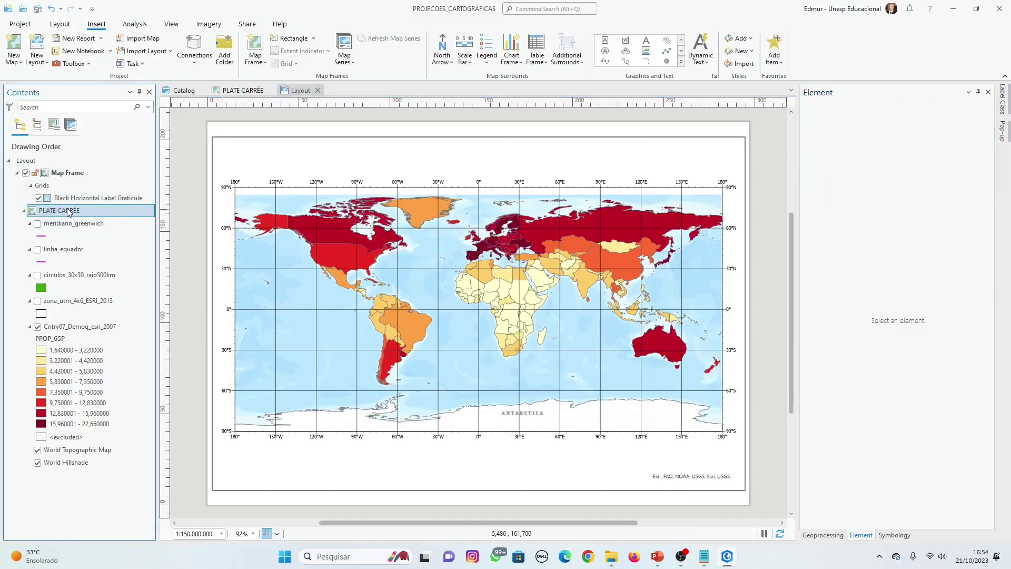
{"action": "right_click", "coordinate": [69, 212]}
{"action": "left_click", "coordinate": [140, 453]}
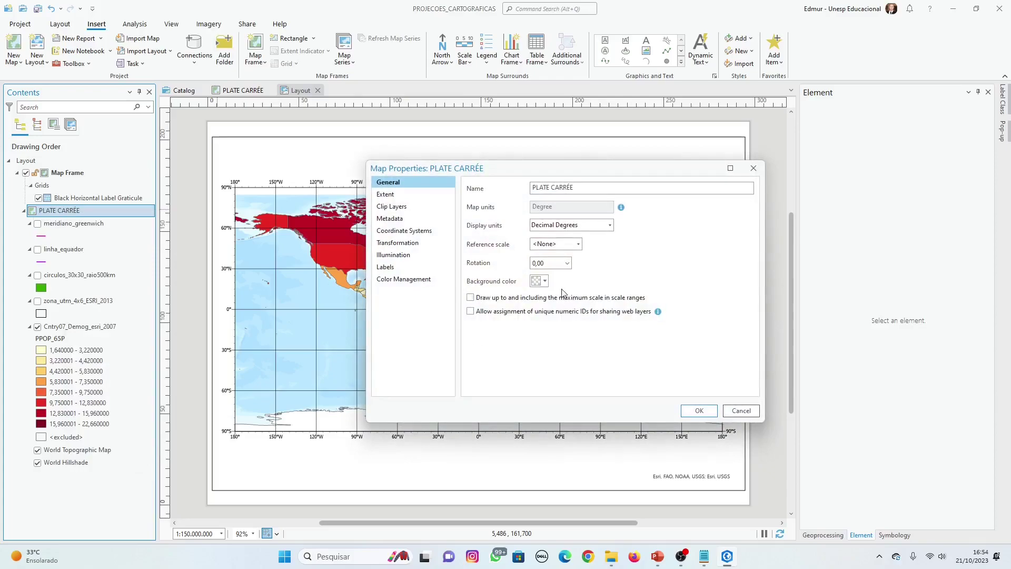
{"action": "left_click", "coordinate": [741, 411]}
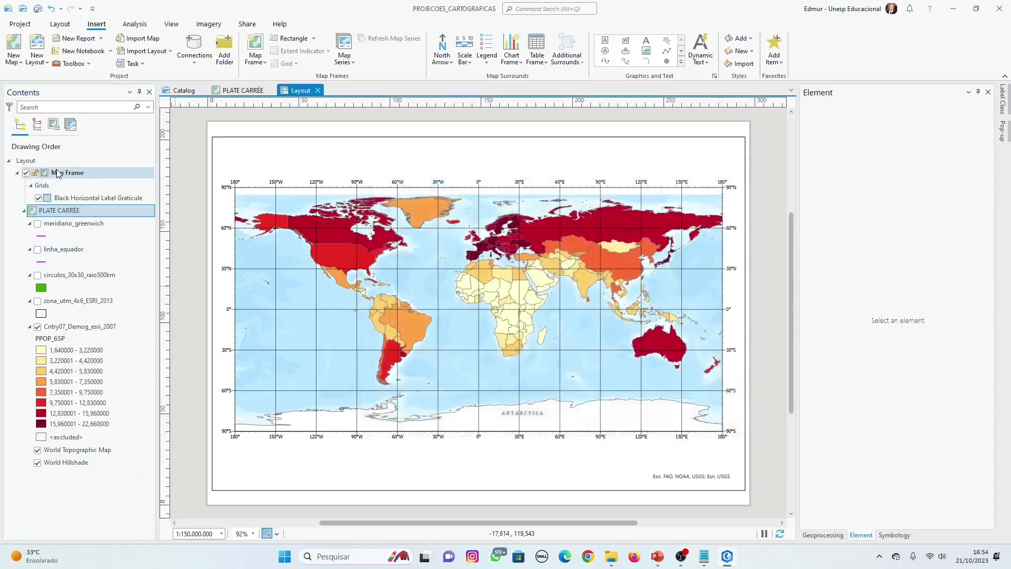
Turn off the solid stroke of the map frame's border and save the project.
{"action": "left_click", "coordinate": [31, 163]}
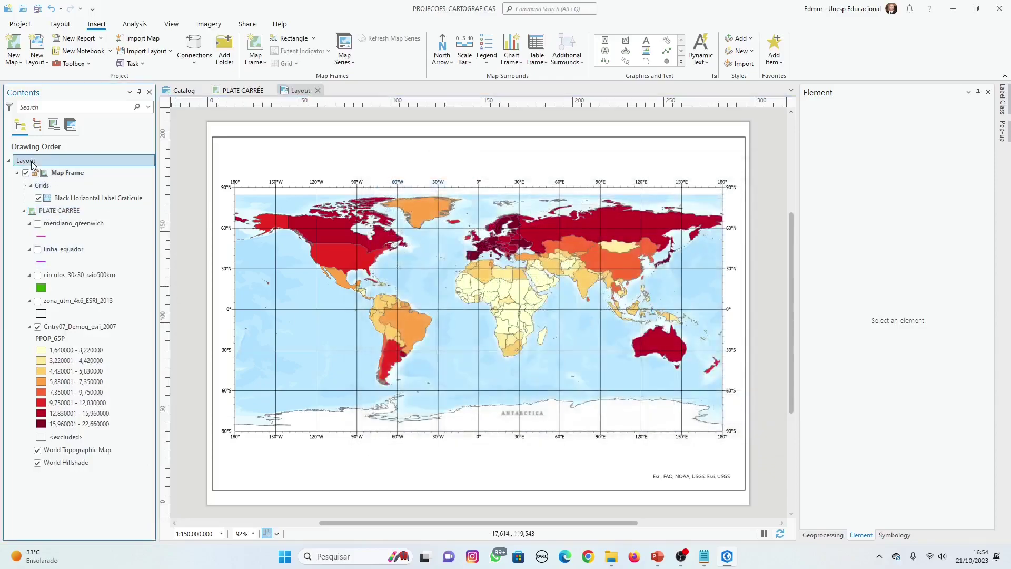
{"action": "left_click", "coordinate": [67, 173]}
{"action": "right_click", "coordinate": [68, 174]}
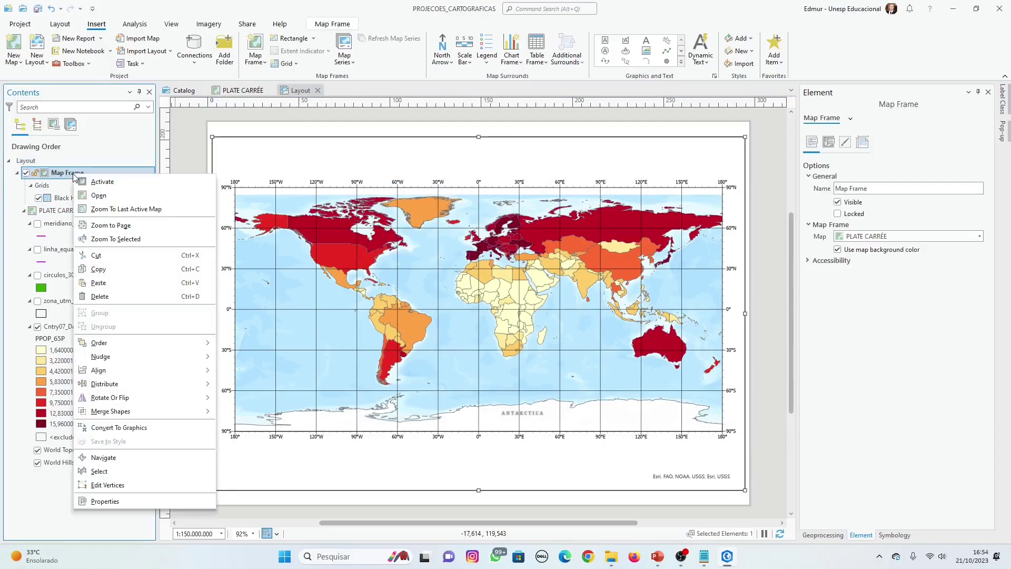
{"action": "left_click", "coordinate": [142, 506]}
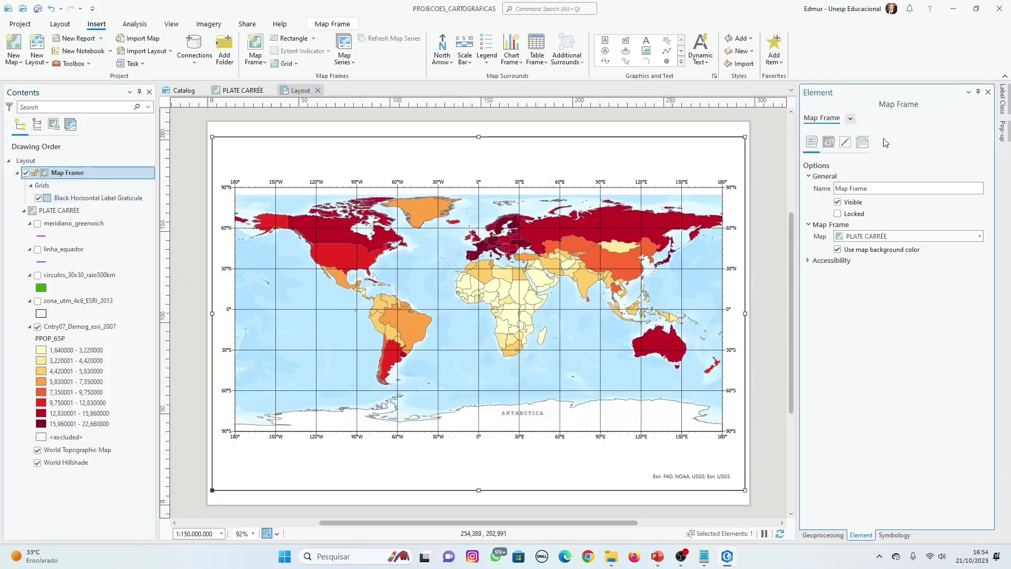
{"action": "left_click", "coordinate": [850, 123]}
{"action": "left_click", "coordinate": [866, 145]}
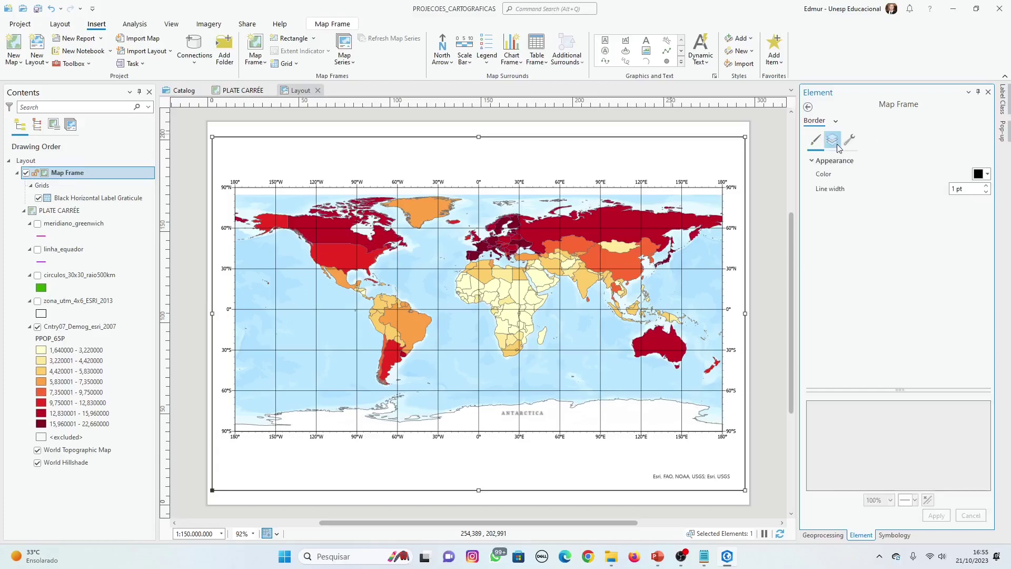
{"action": "left_click", "coordinate": [833, 141]}
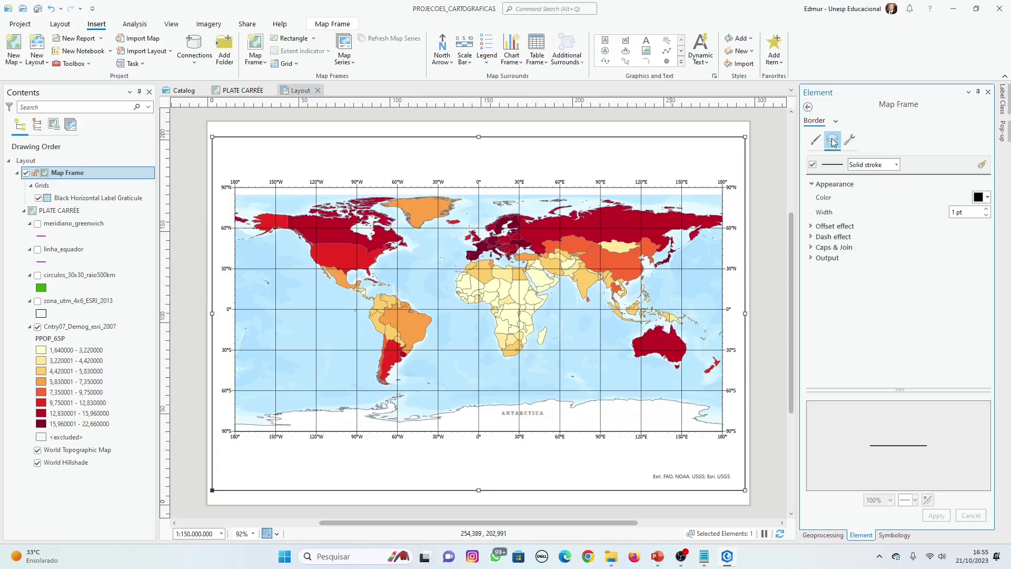
{"action": "left_click", "coordinate": [812, 164]}
{"action": "left_click", "coordinate": [936, 514]}
{"action": "left_click", "coordinate": [770, 396]}
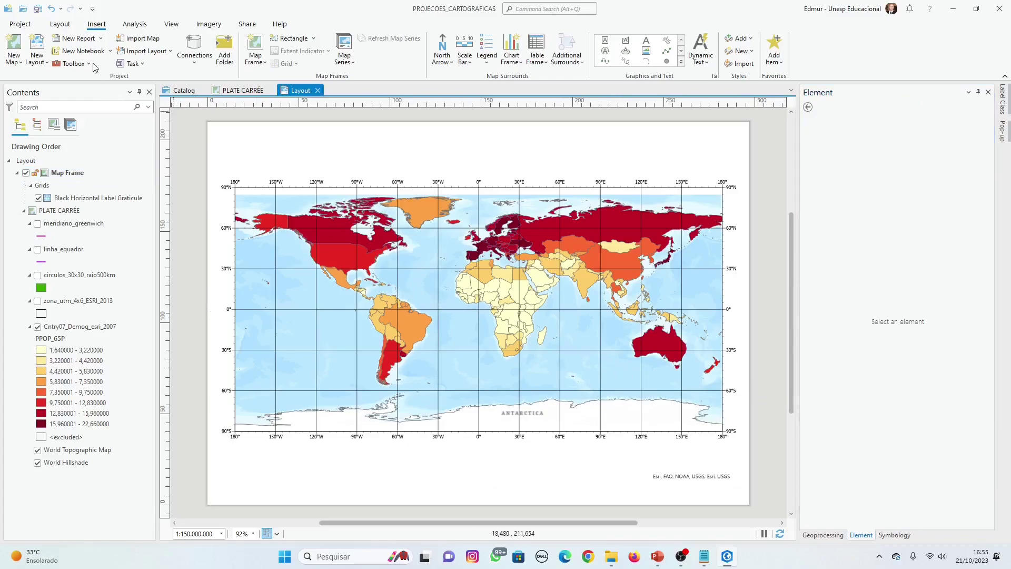
{"action": "left_click", "coordinate": [38, 8]}
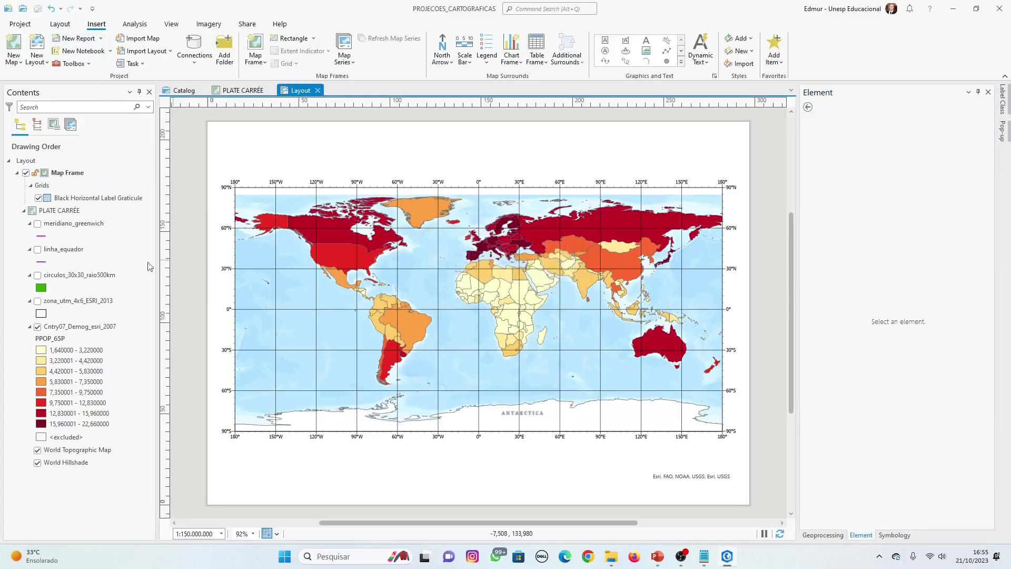
Turn on the circulos_30x30_raio500km layer and review the pseudo Plate Carrée description on slide 4 in PowerPoint.
{"action": "left_click", "coordinate": [38, 275]}
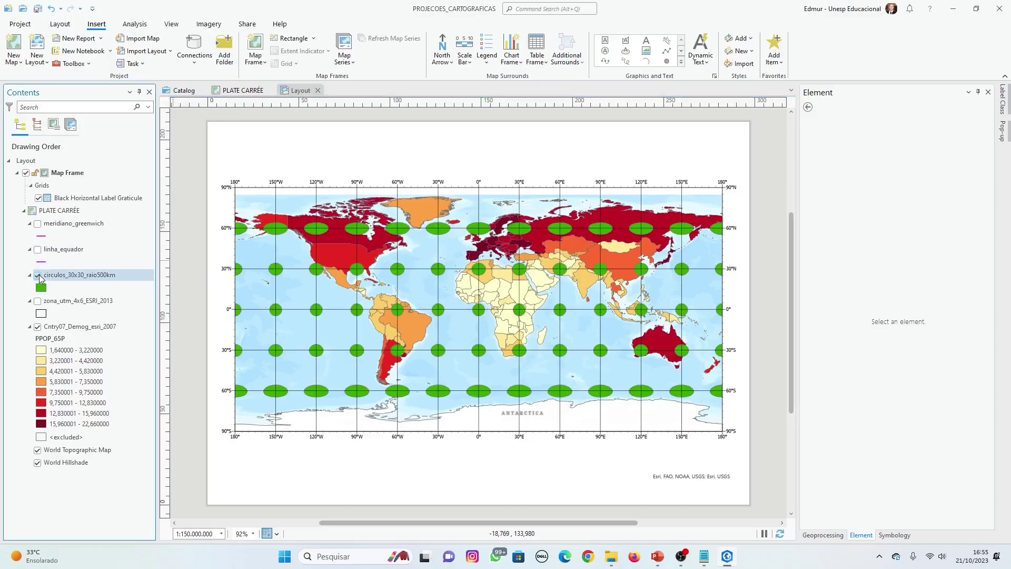
{"action": "left_click", "coordinate": [657, 556]}
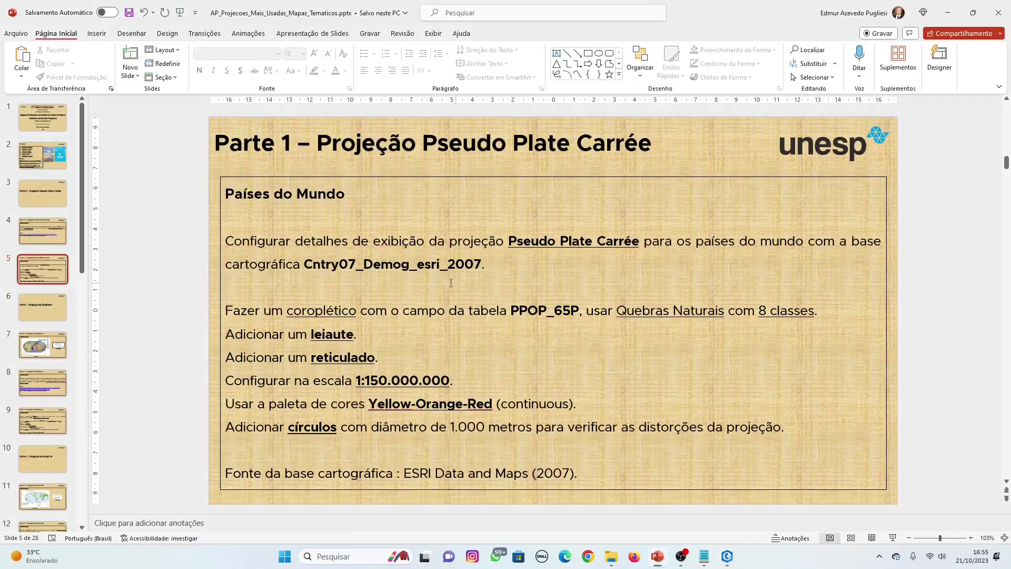
{"action": "scroll", "coordinate": [605, 290], "scroll_direction": "up", "scroll_amount": 2}
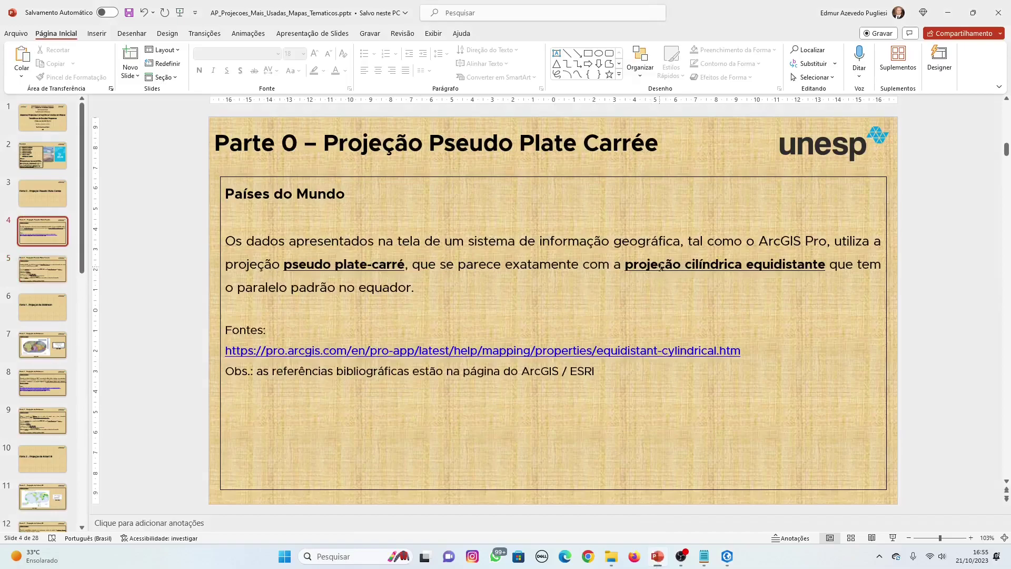
Switch to ArcGIS Pro and examine the shape of the circles along the 30°W meridian at the equator, 30°S and 60°S.
{"action": "left_click", "coordinate": [727, 556]}
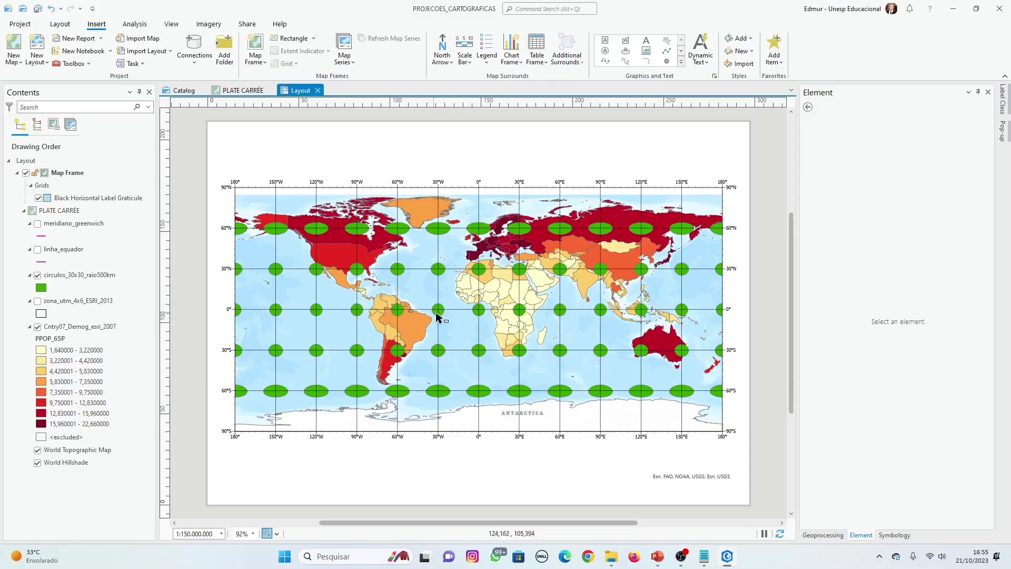
{"action": "scroll", "coordinate": [440, 316], "scroll_direction": "up", "scroll_amount": 5}
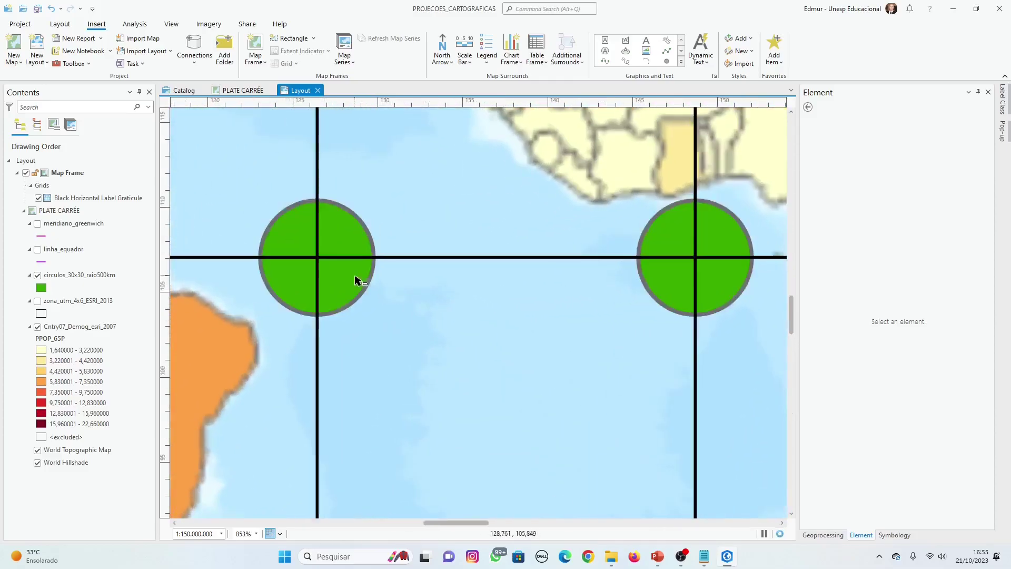
{"action": "scroll", "coordinate": [295, 253], "scroll_direction": "up", "scroll_amount": 7}
{"action": "left_click_drag", "start_coordinate": [335, 254], "coordinate": [300, 243]}
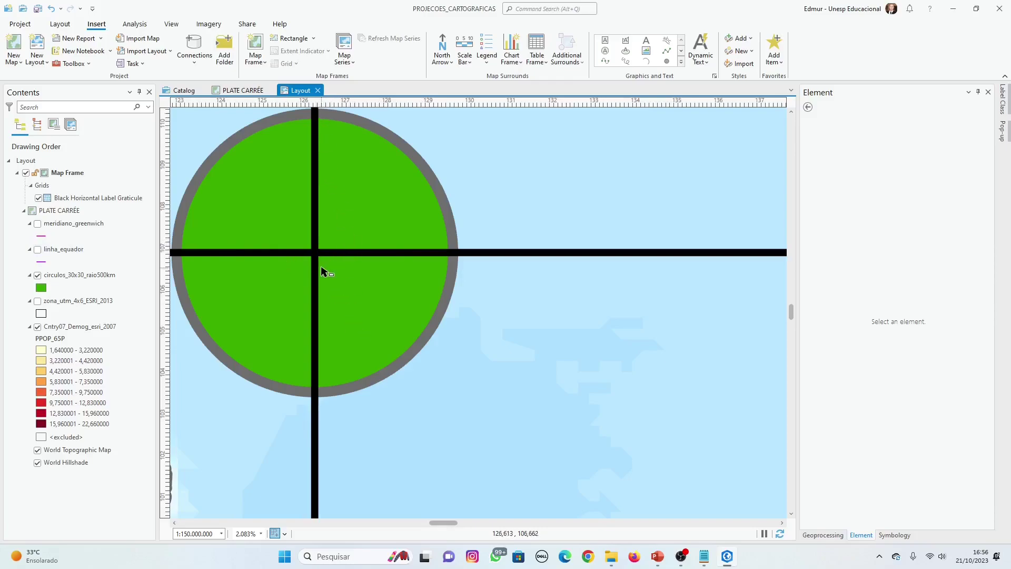
{"action": "scroll", "coordinate": [323, 272], "scroll_direction": "down", "scroll_amount": 5}
{"action": "scroll", "coordinate": [322, 279], "scroll_direction": "down", "scroll_amount": 2}
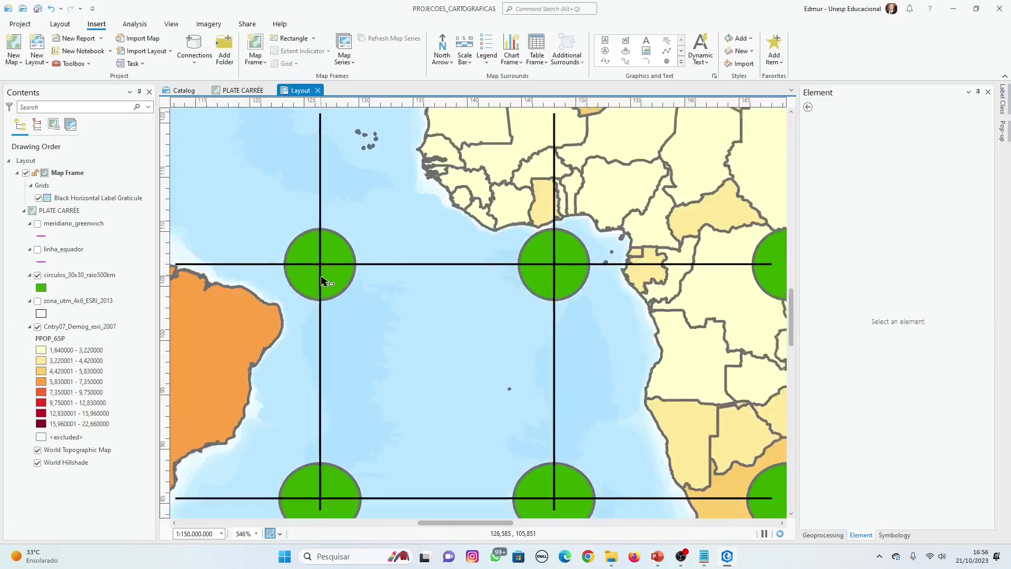
{"action": "scroll", "coordinate": [352, 294], "scroll_direction": "up", "scroll_amount": 3}
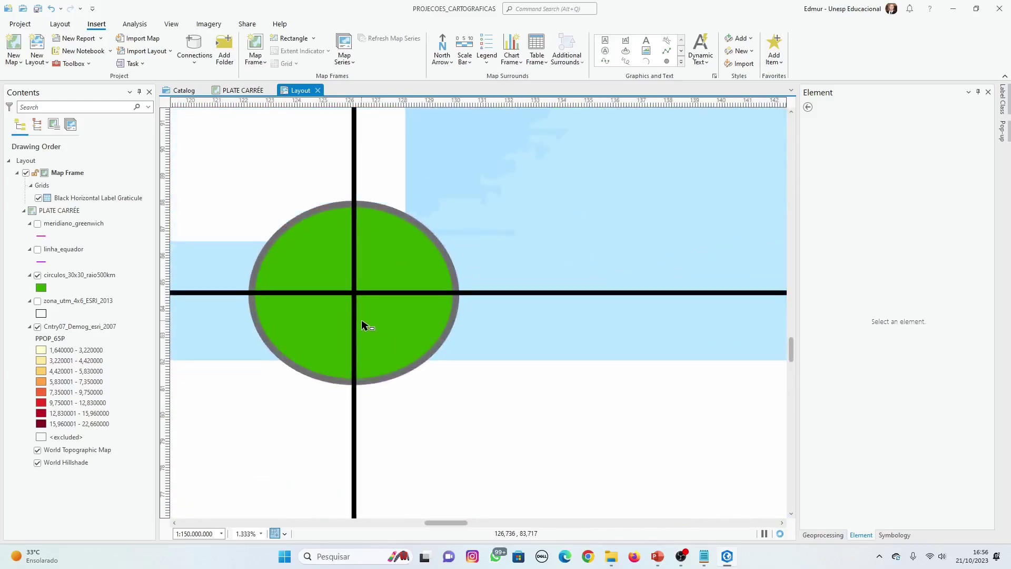
{"action": "scroll", "coordinate": [368, 322], "scroll_direction": "up", "scroll_amount": 1}
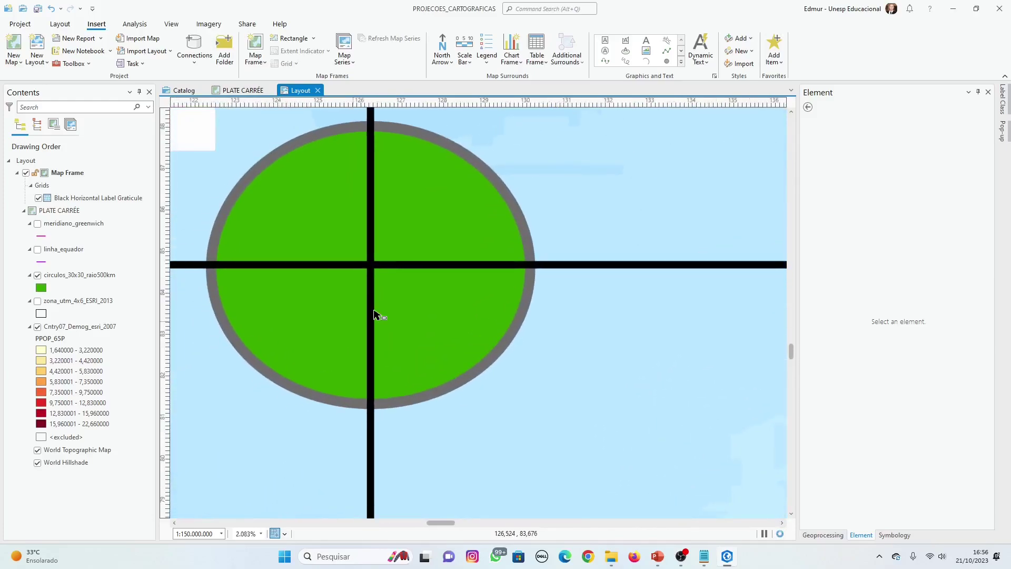
{"action": "scroll", "coordinate": [460, 258], "scroll_direction": "down", "scroll_amount": 1}
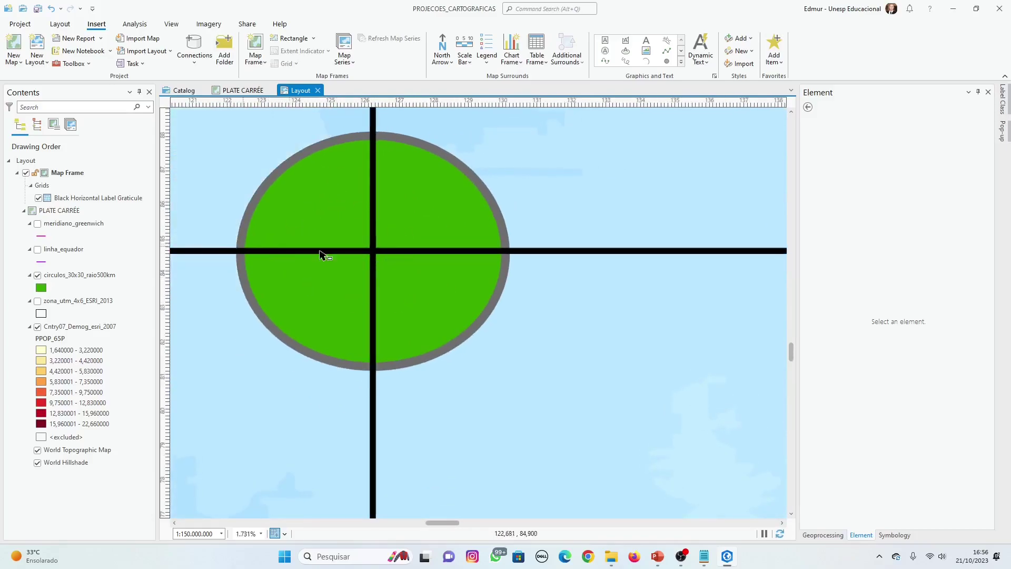
{"action": "scroll", "coordinate": [392, 262], "scroll_direction": "down", "scroll_amount": 8}
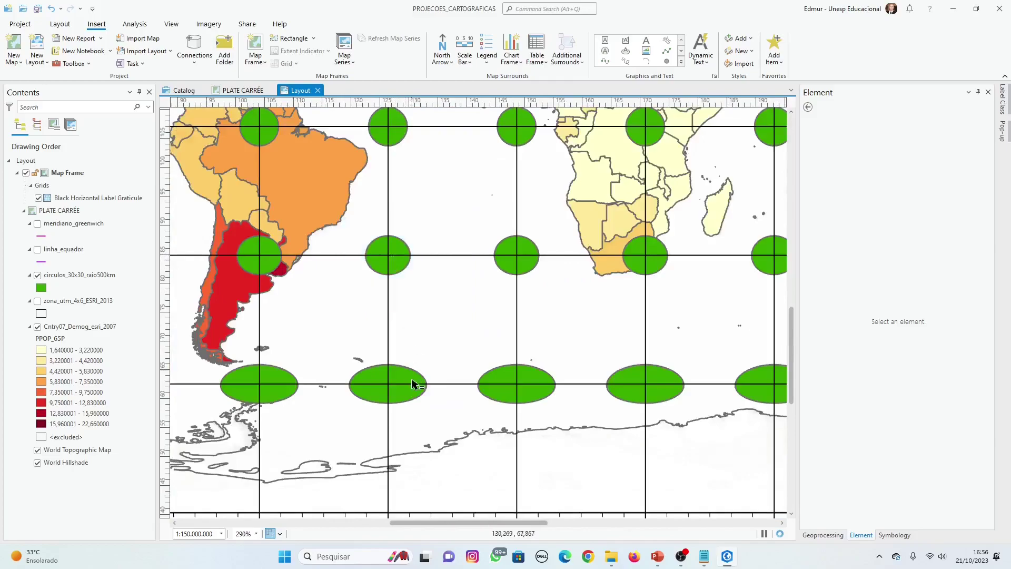
{"action": "scroll", "coordinate": [414, 381], "scroll_direction": "up", "scroll_amount": 4}
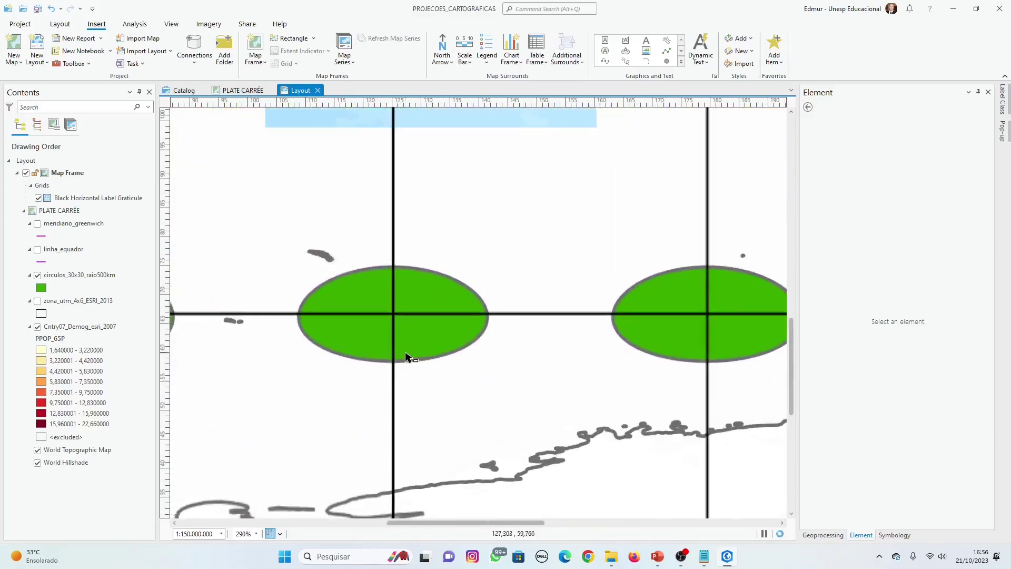
{"action": "scroll", "coordinate": [405, 357], "scroll_direction": "up", "scroll_amount": 4}
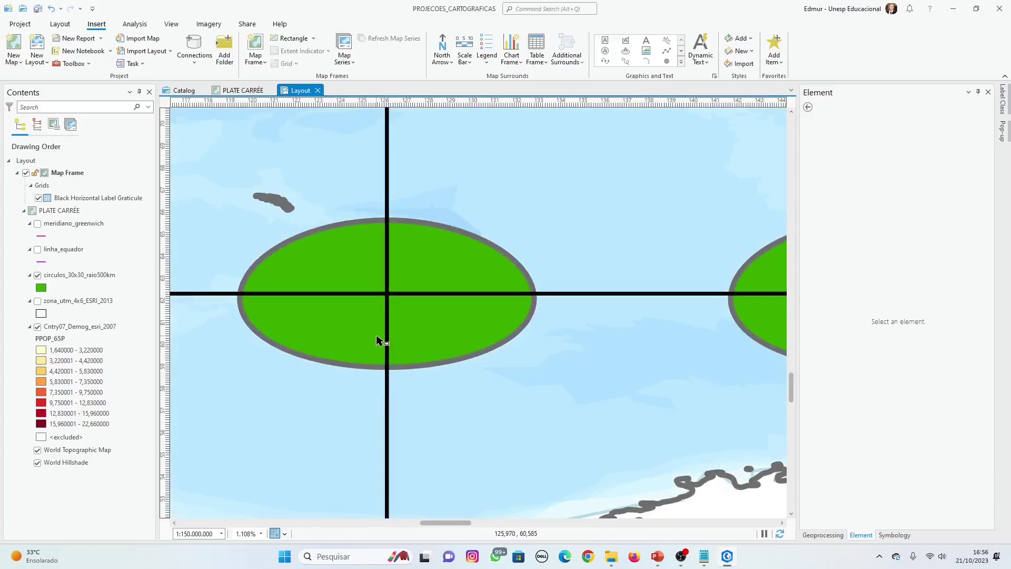
{"action": "left_click_drag", "start_coordinate": [385, 345], "coordinate": [388, 333]}
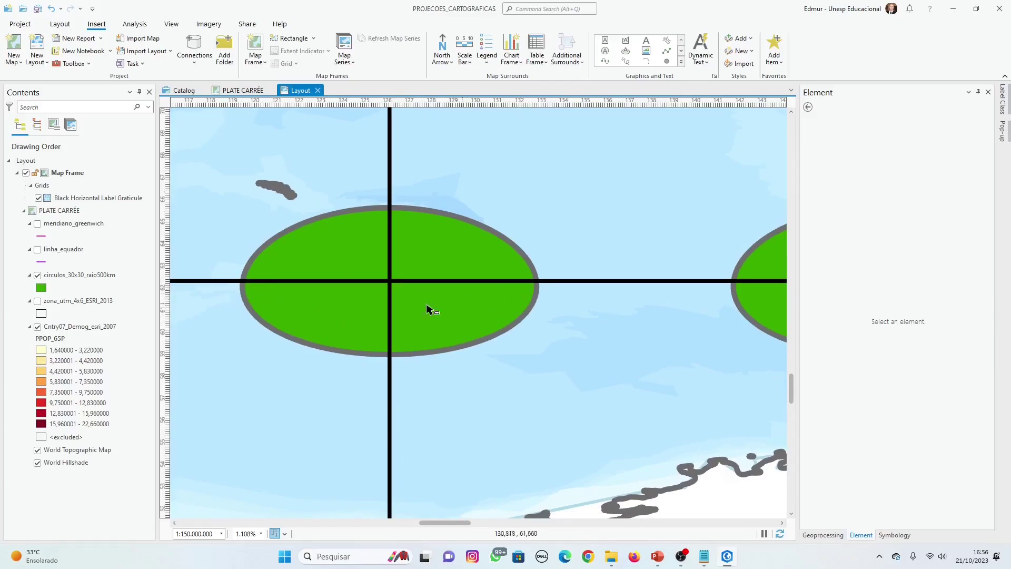
{"action": "scroll", "coordinate": [388, 293], "scroll_direction": "down", "scroll_amount": 4}
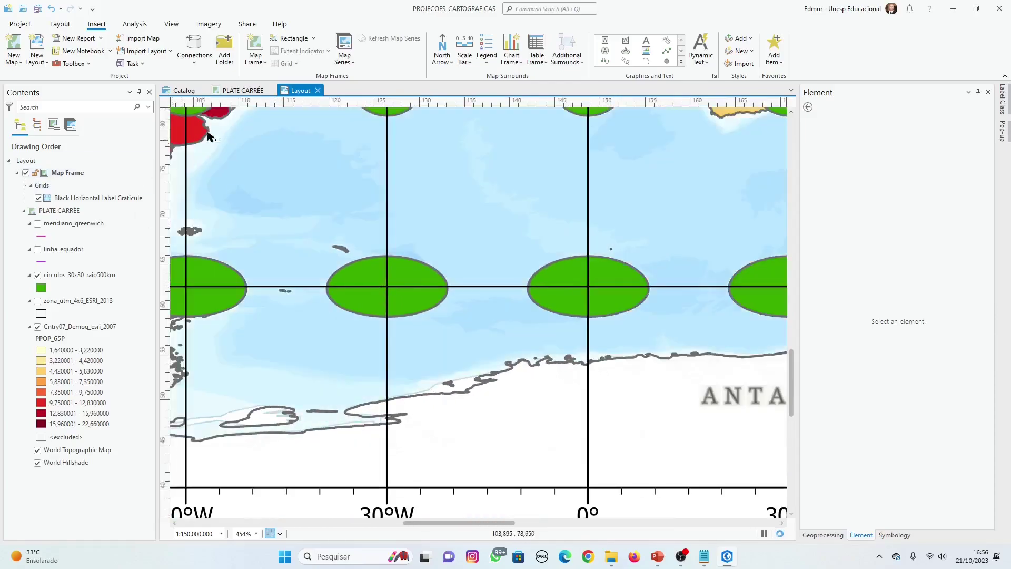
Rename the layout as PLATE CARRÉE, reusing the name copied from the map.
{"action": "left_click", "coordinate": [234, 90]}
{"action": "left_click", "coordinate": [40, 162]}
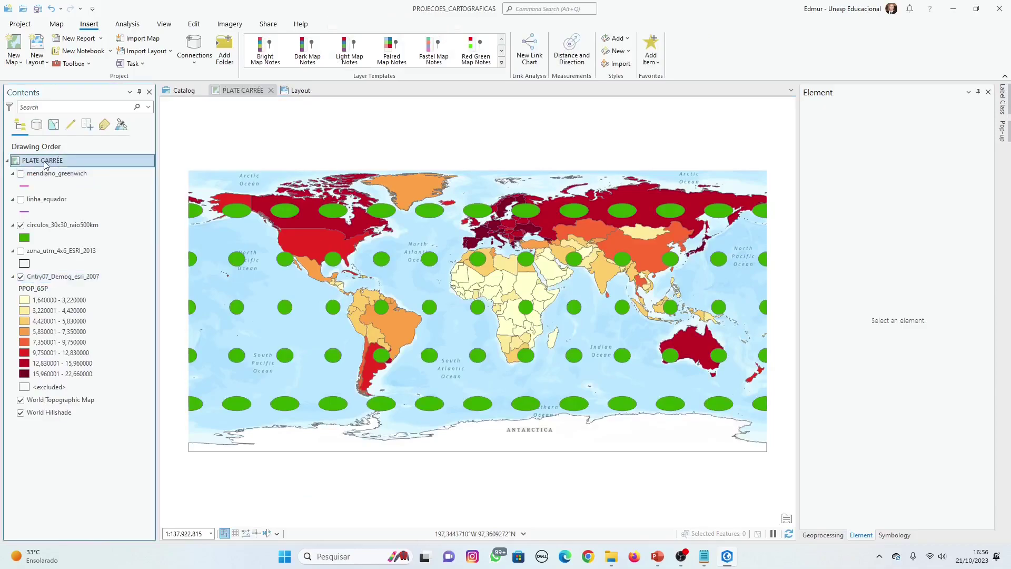
{"action": "left_click", "coordinate": [45, 163]}
{"action": "key", "text": "ctrl+c"}
{"action": "left_click", "coordinate": [300, 90]}
{"action": "left_click", "coordinate": [34, 162]}
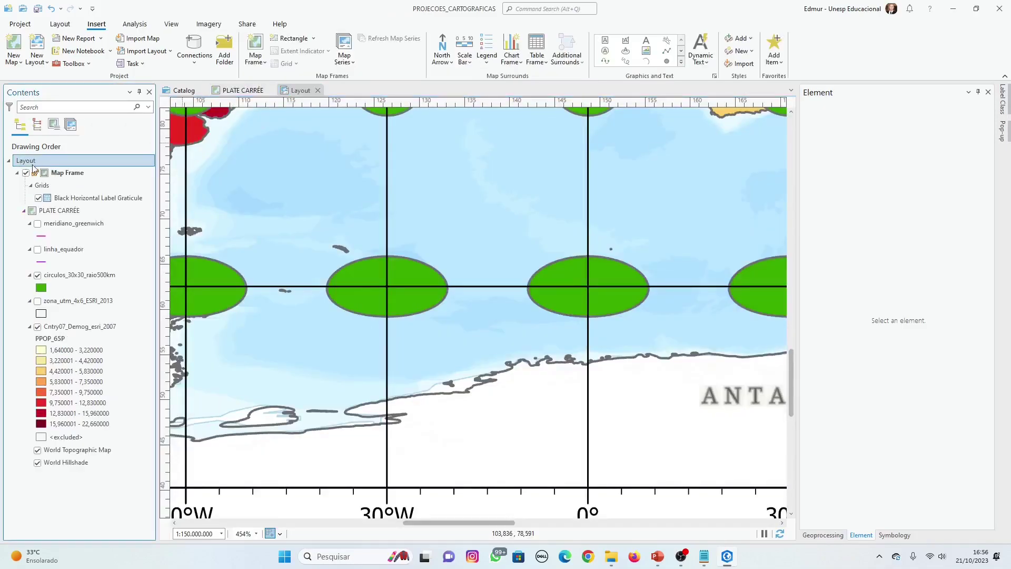
{"action": "left_click", "coordinate": [29, 162]}
{"action": "key", "text": "ctrl+v"}
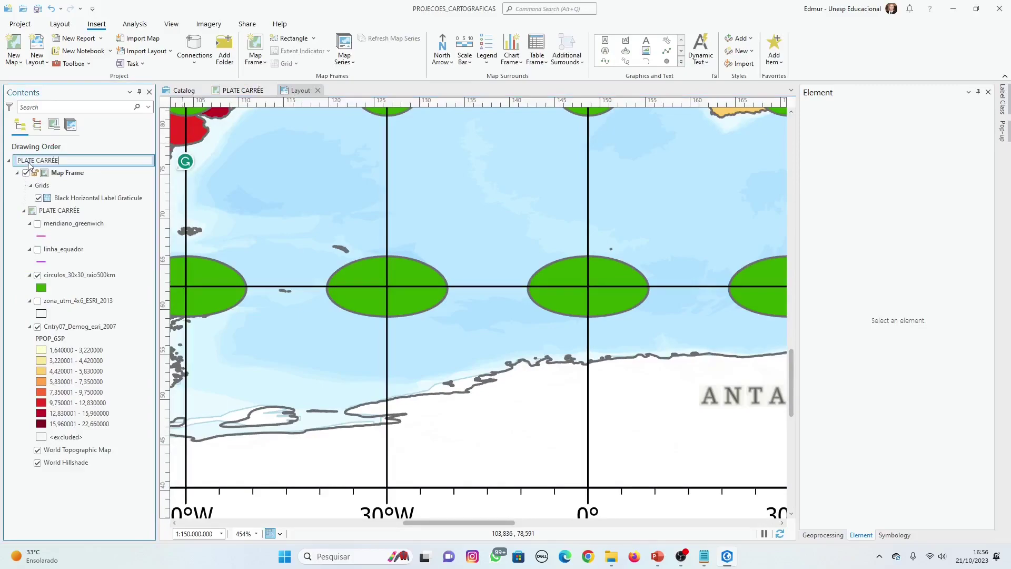
{"action": "key", "text": "Return"}
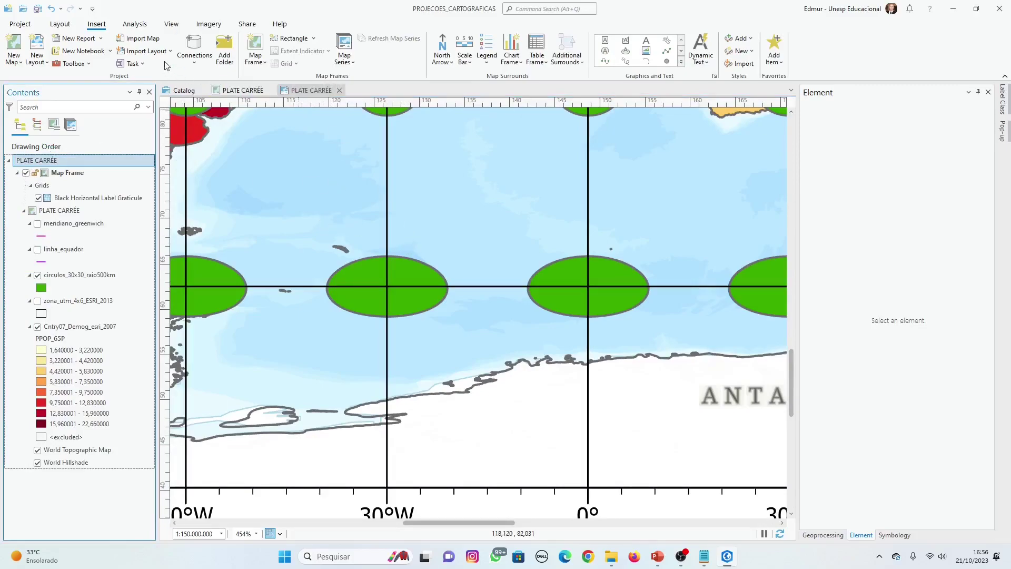
Examine the finished layout as a full page and at 100% zoom, ending on the full-page view.
{"action": "left_click", "coordinate": [60, 24]}
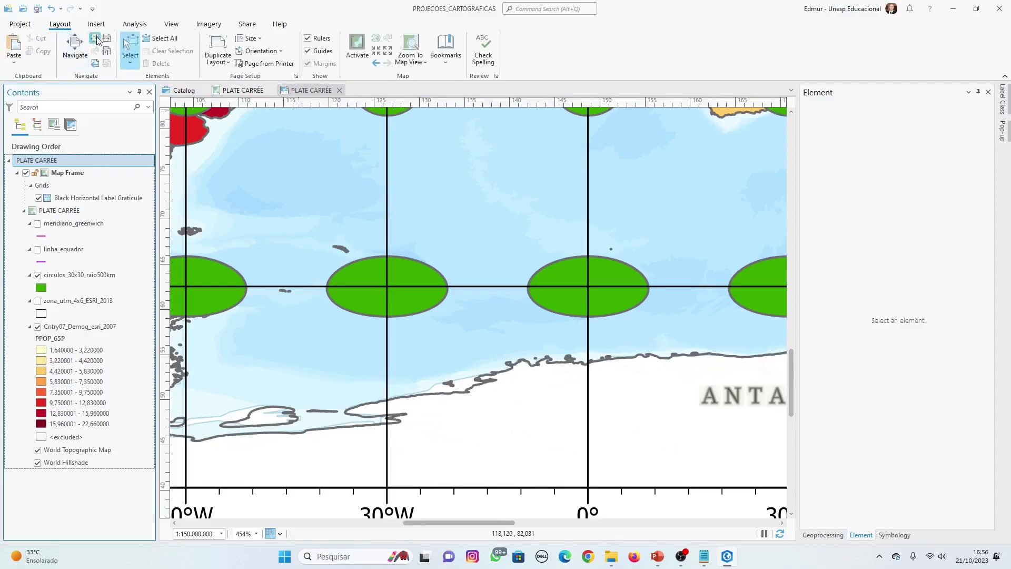
{"action": "left_click", "coordinate": [96, 39]}
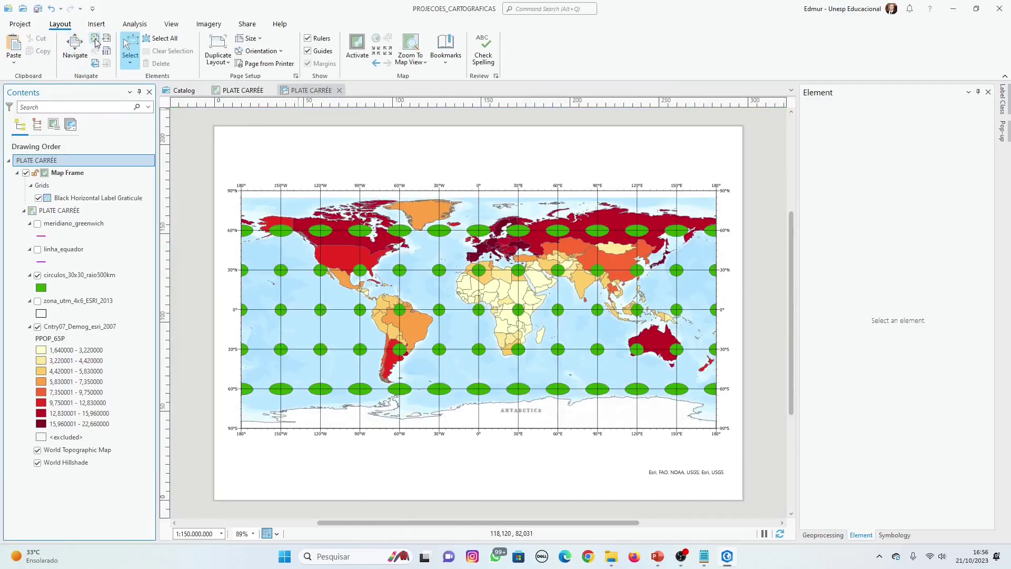
{"action": "left_click", "coordinate": [201, 146]}
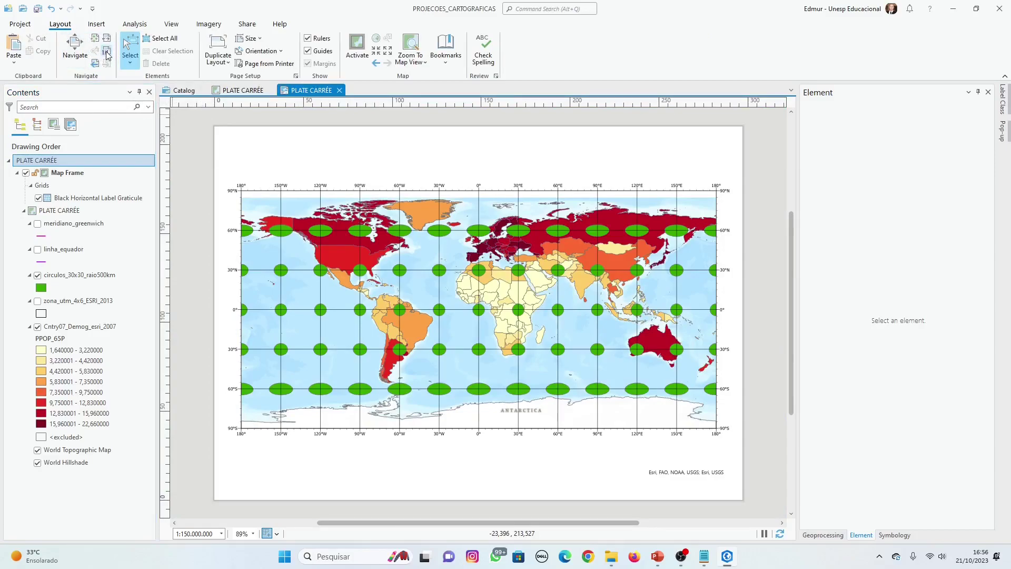
{"action": "left_click", "coordinate": [107, 55]}
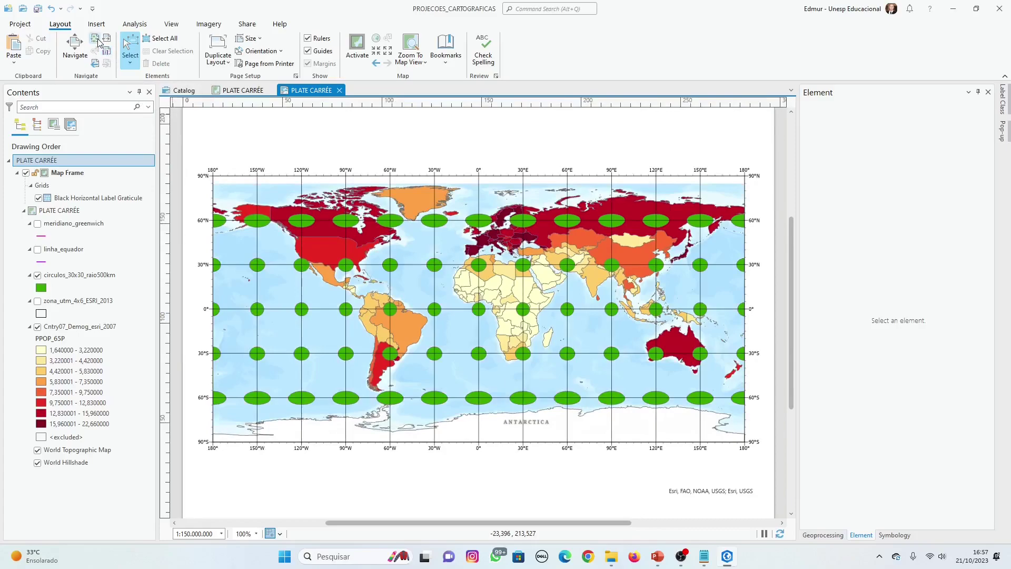
{"action": "left_click", "coordinate": [96, 40]}
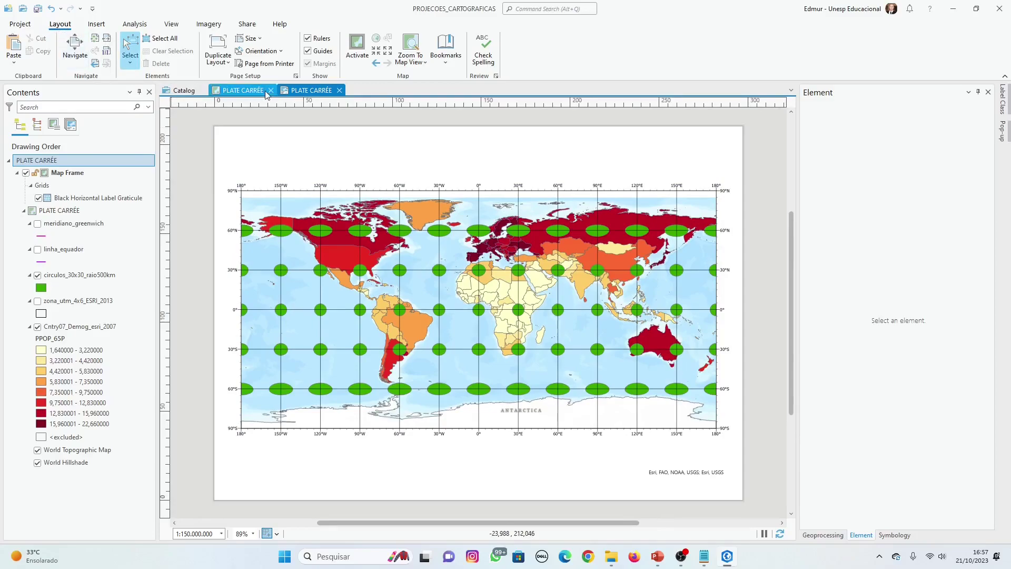
Compare the PLATE CARRÉE map with its layout, return to the map view and save the project.
{"action": "left_click", "coordinate": [242, 90]}
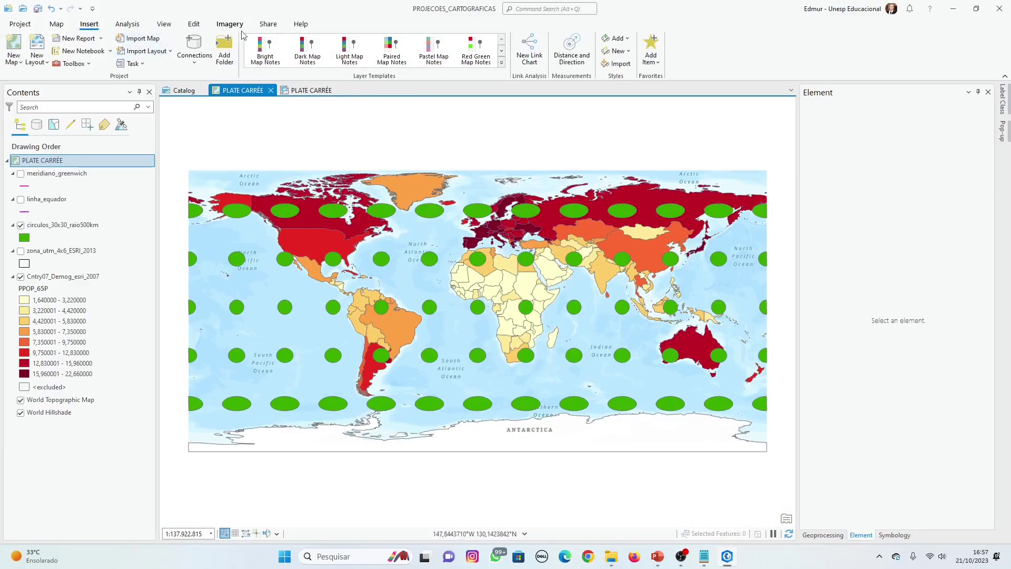
{"action": "left_click", "coordinate": [287, 90]}
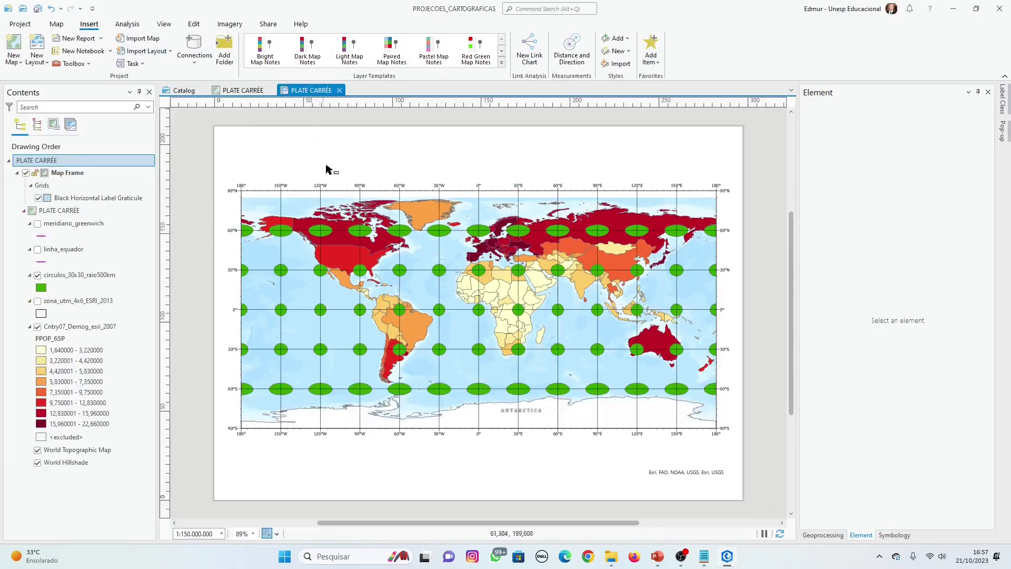
{"action": "left_click", "coordinate": [242, 90]}
{"action": "left_click", "coordinate": [37, 9]}
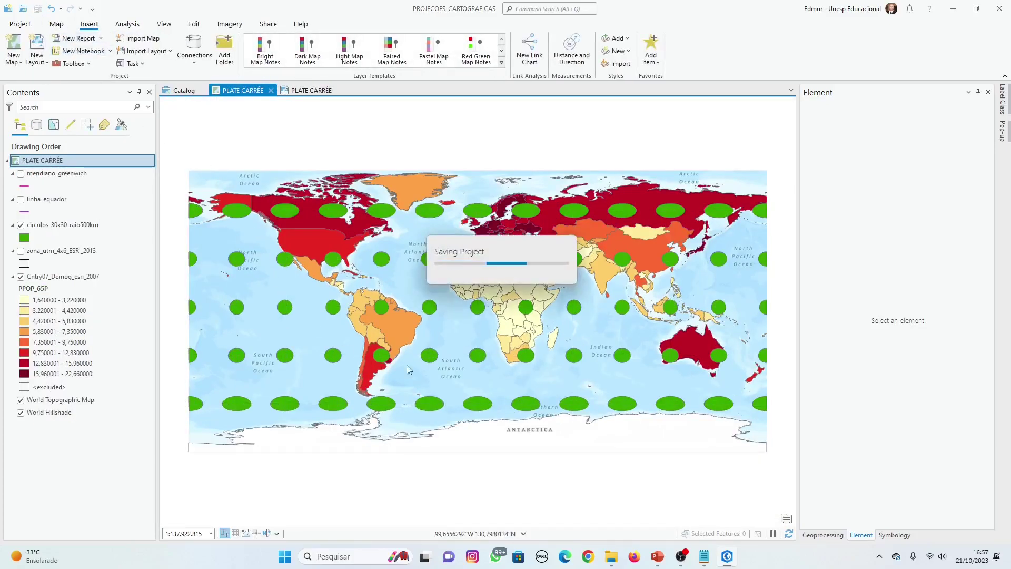
Switch to PowerPoint and review the Plate Carrée exercise instructions on slide 5 and the Robinson title on slide 6.
{"action": "left_click", "coordinate": [658, 556]}
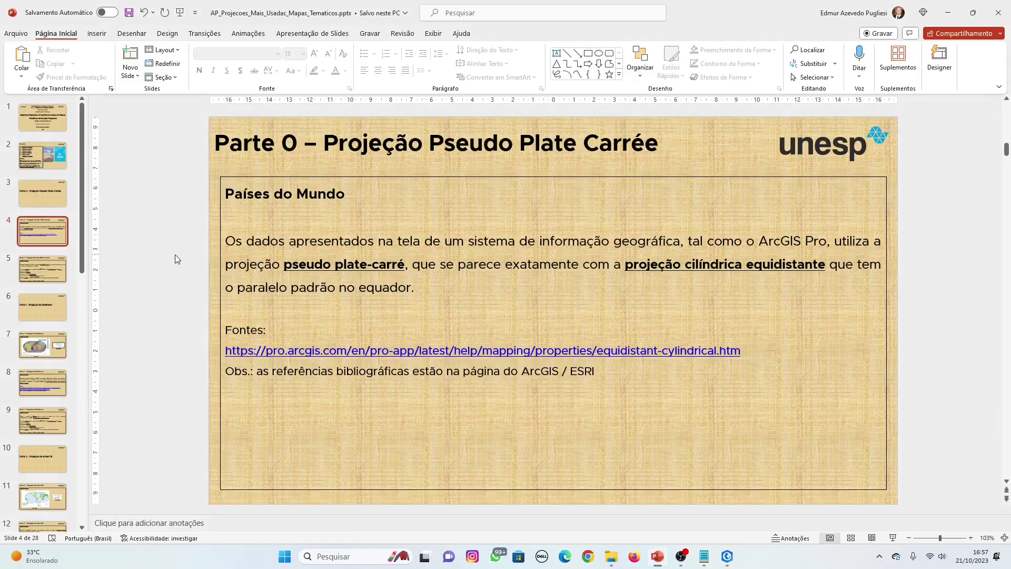
{"action": "scroll", "coordinate": [173, 257], "scroll_direction": "down", "scroll_amount": 1}
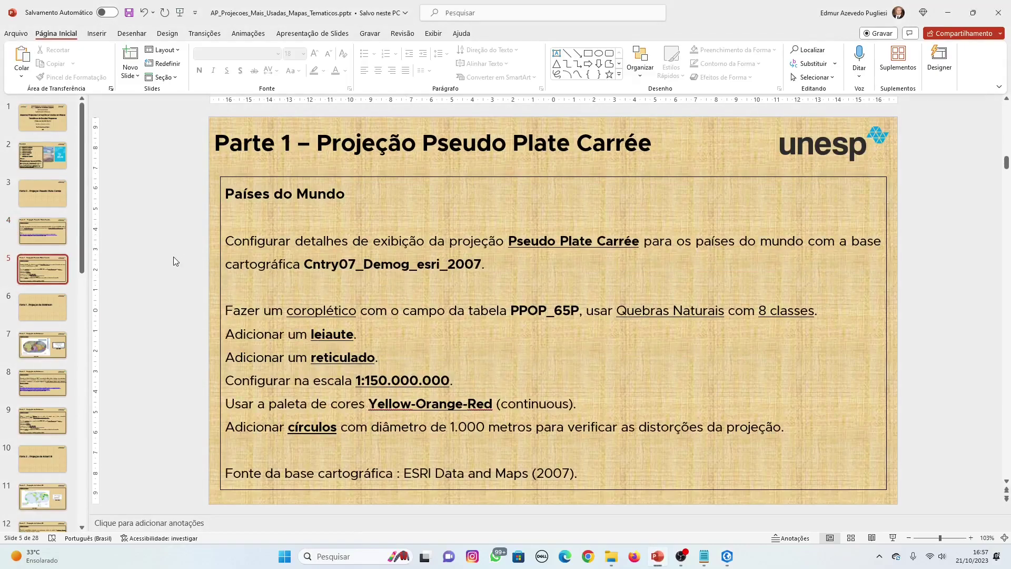
{"action": "scroll", "coordinate": [175, 261], "scroll_direction": "down", "scroll_amount": 1}
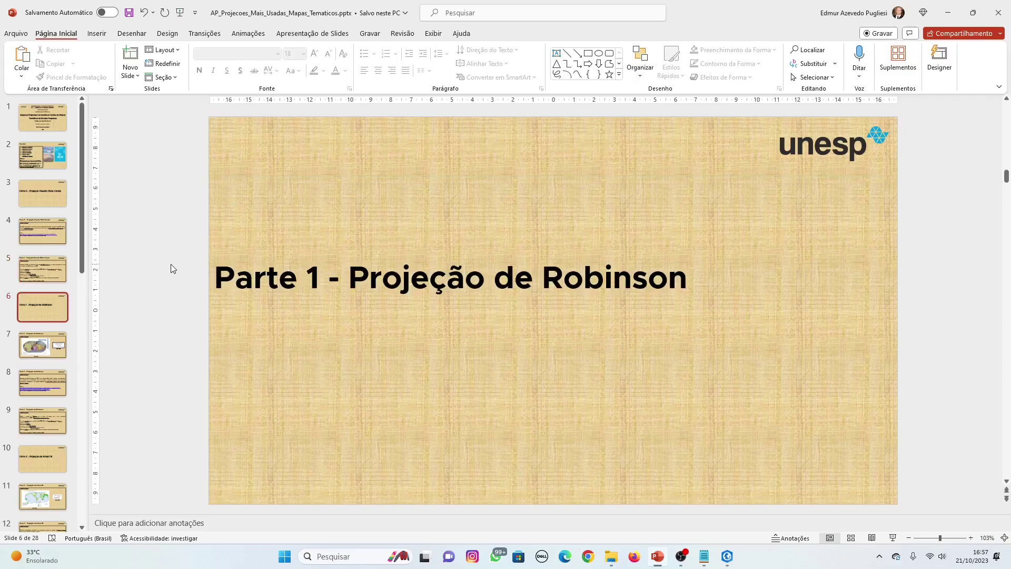
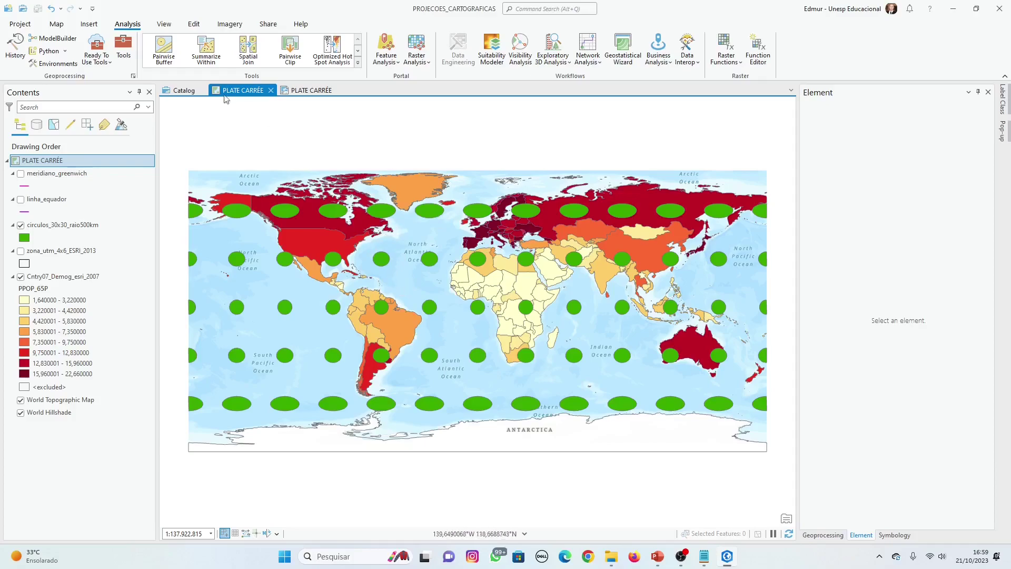
Review the feature classes in PROJECOES_CARTOGRAFICAS.gdb and return to the PLATE CARRÉE map.
{"action": "left_click", "coordinate": [182, 91]}
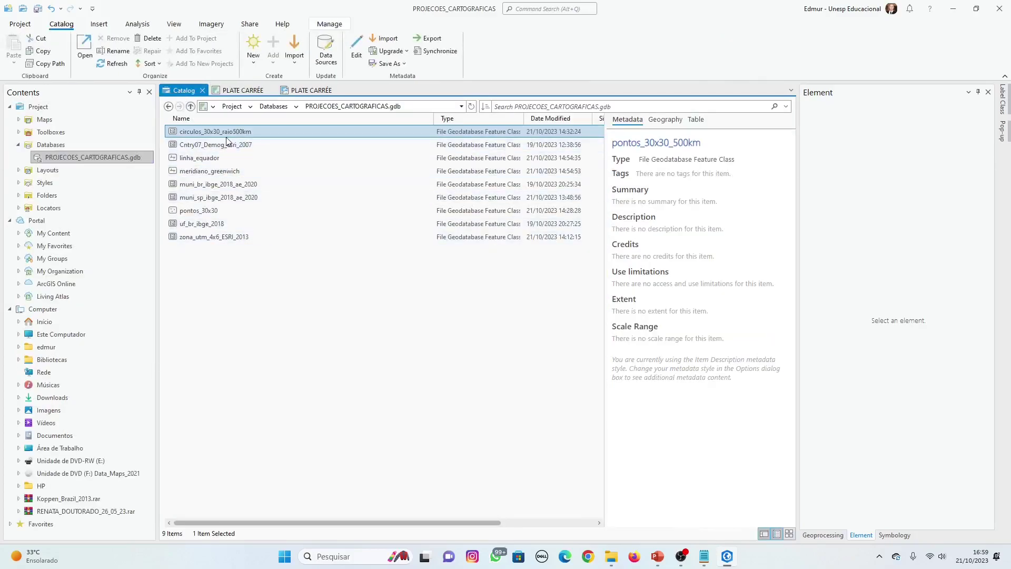
{"action": "left_click", "coordinate": [269, 346]}
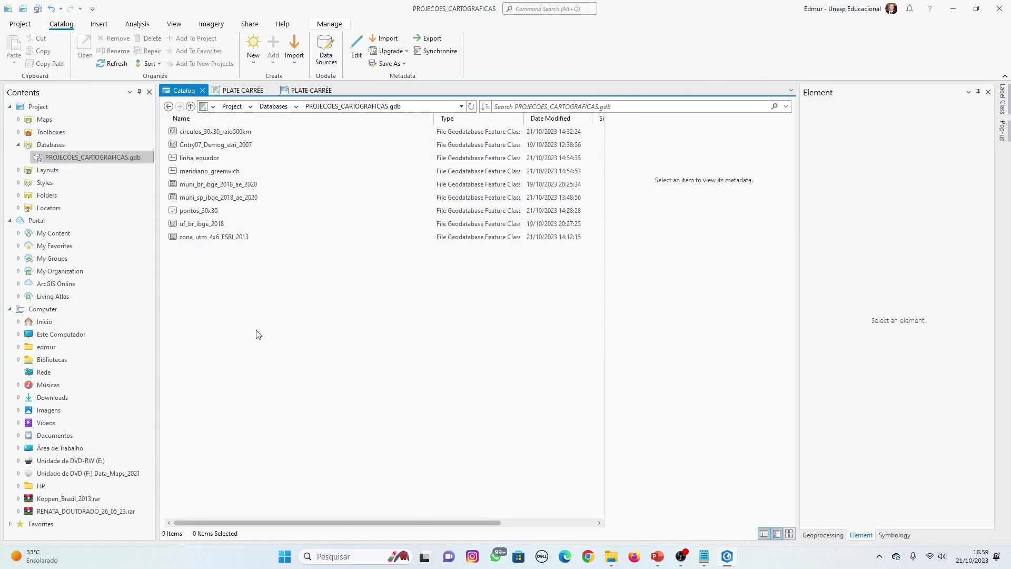
{"action": "left_click", "coordinate": [245, 91]}
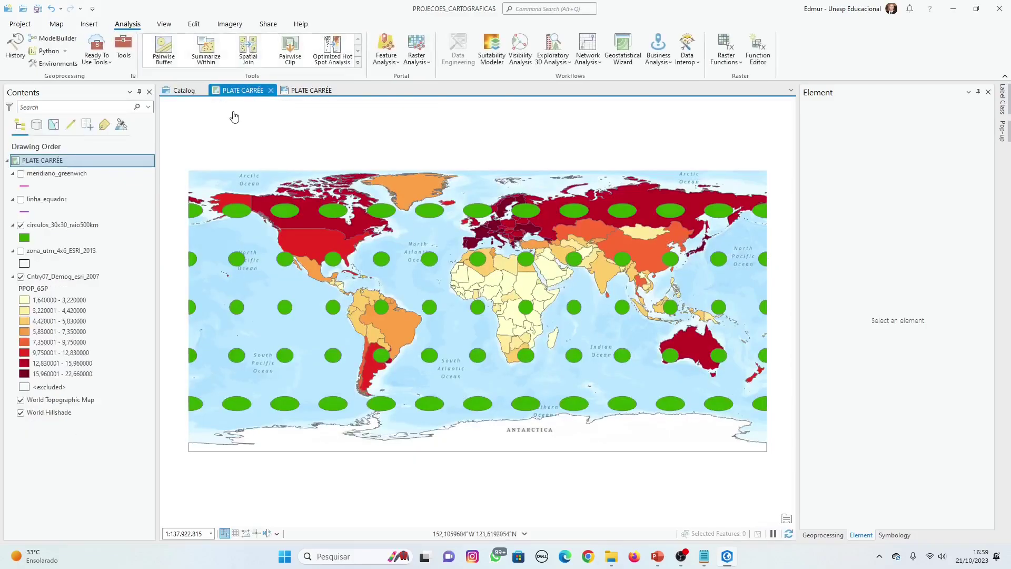
Open the Project tool from Data Management's Projections and Transformations and set Cntry07_Demog_esri_2007 as the input dataset.
{"action": "left_click", "coordinate": [122, 53]}
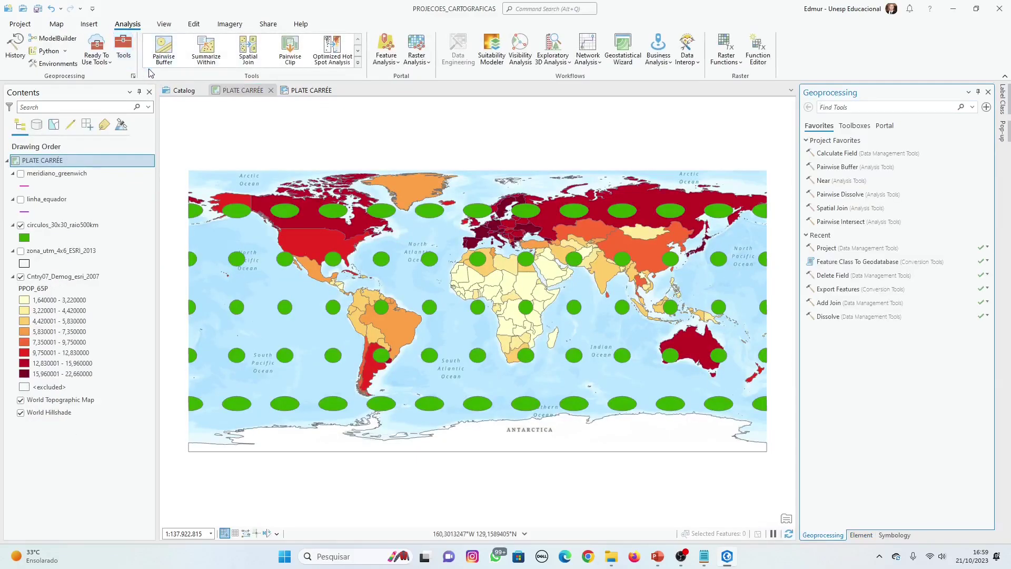
{"action": "left_click", "coordinate": [853, 126]}
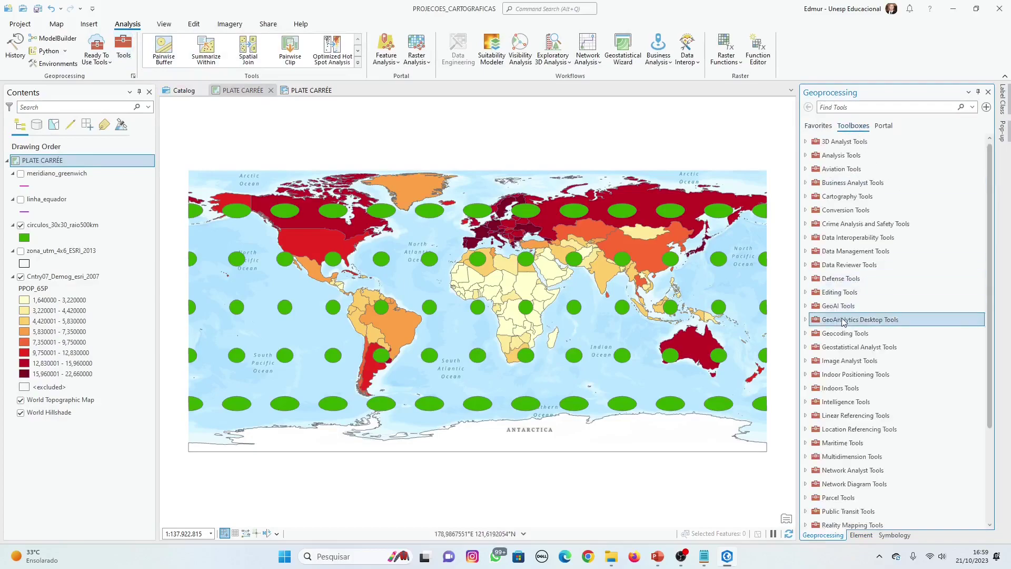
{"action": "left_click", "coordinate": [805, 252]}
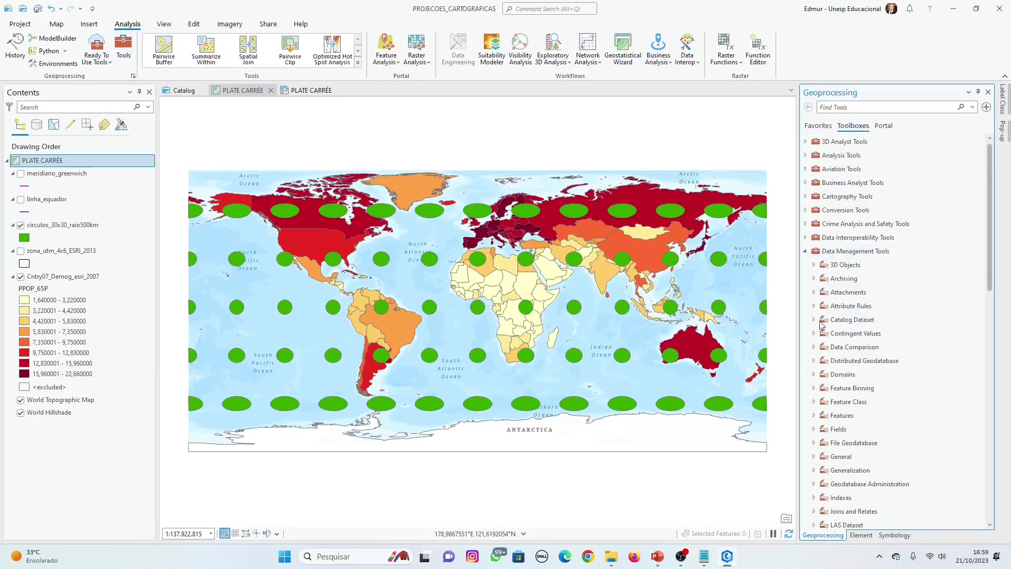
{"action": "scroll", "coordinate": [839, 369], "scroll_direction": "down", "scroll_amount": 5}
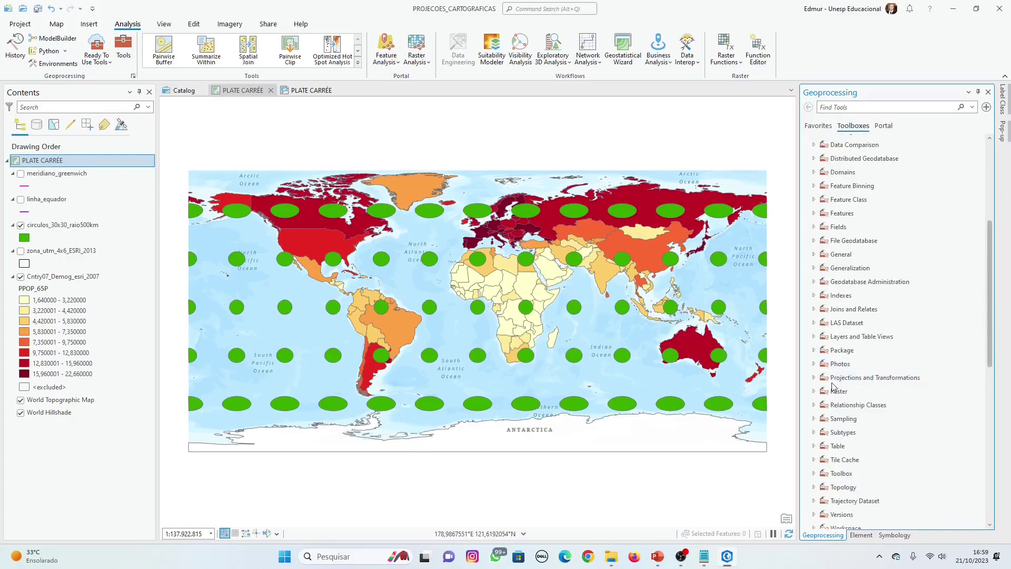
{"action": "left_click", "coordinate": [813, 378]}
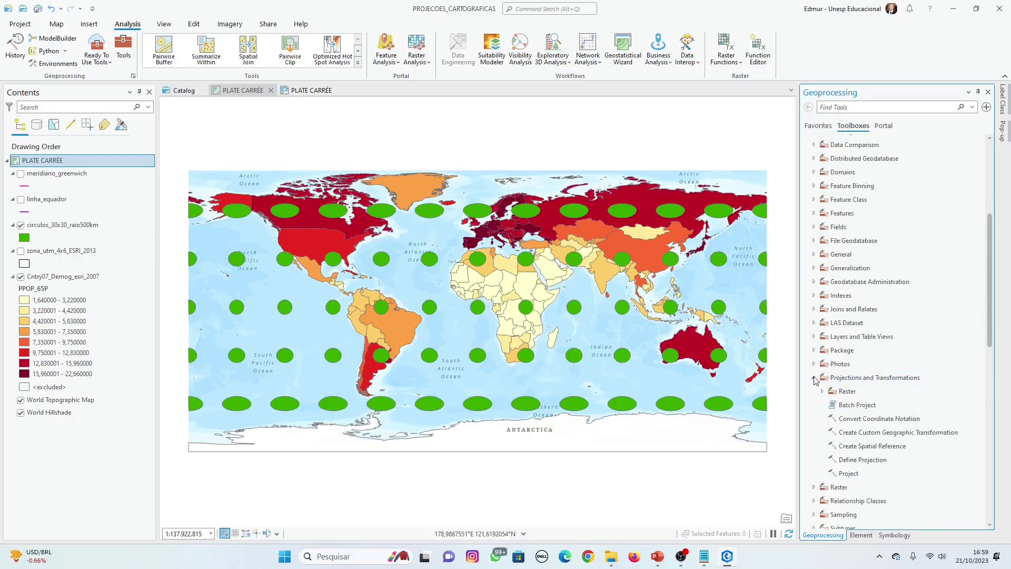
{"action": "left_click", "coordinate": [847, 474]}
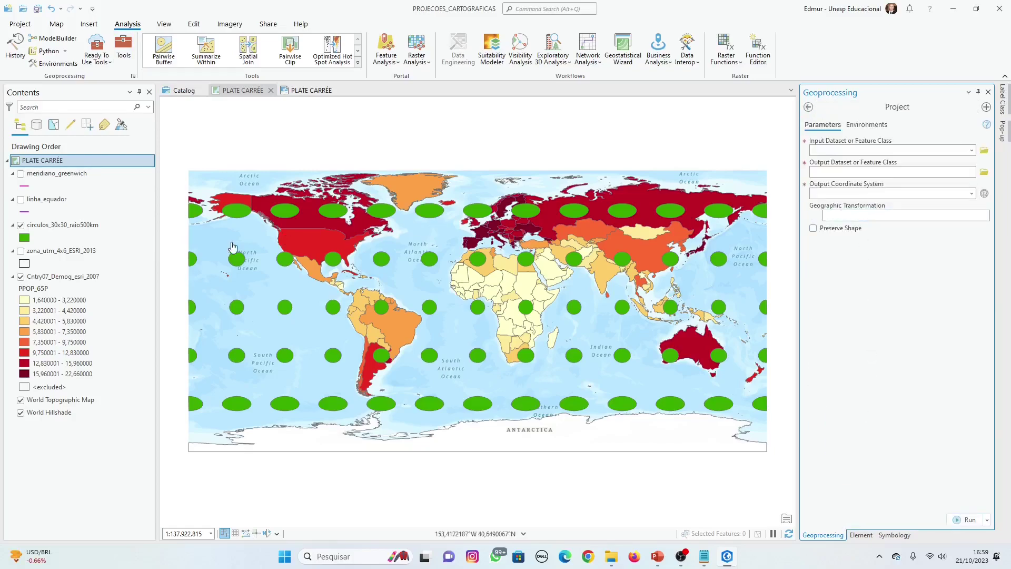
{"action": "left_click", "coordinate": [75, 276]}
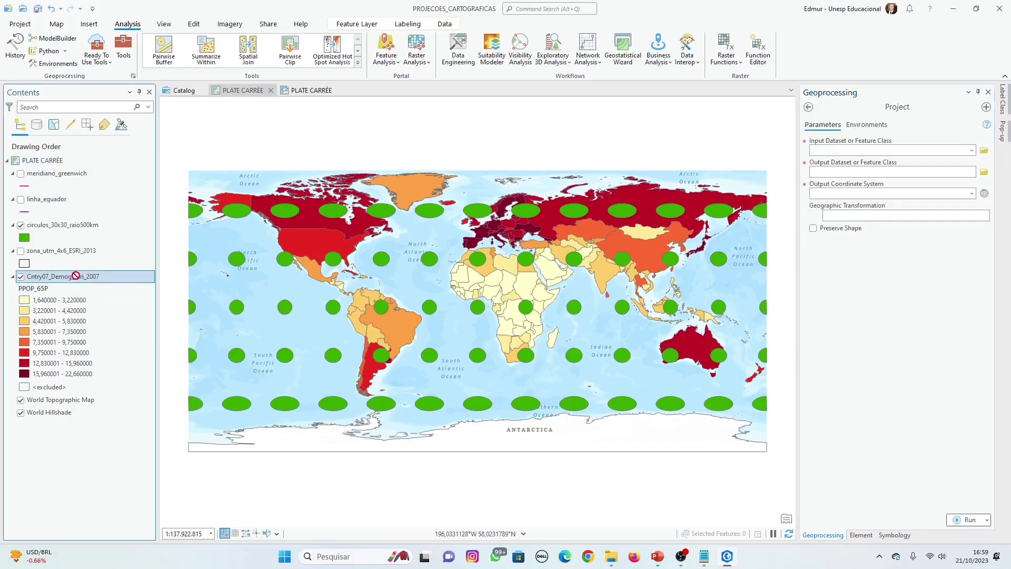
{"action": "left_click_drag", "start_coordinate": [839, 158], "coordinate": [839, 153]}
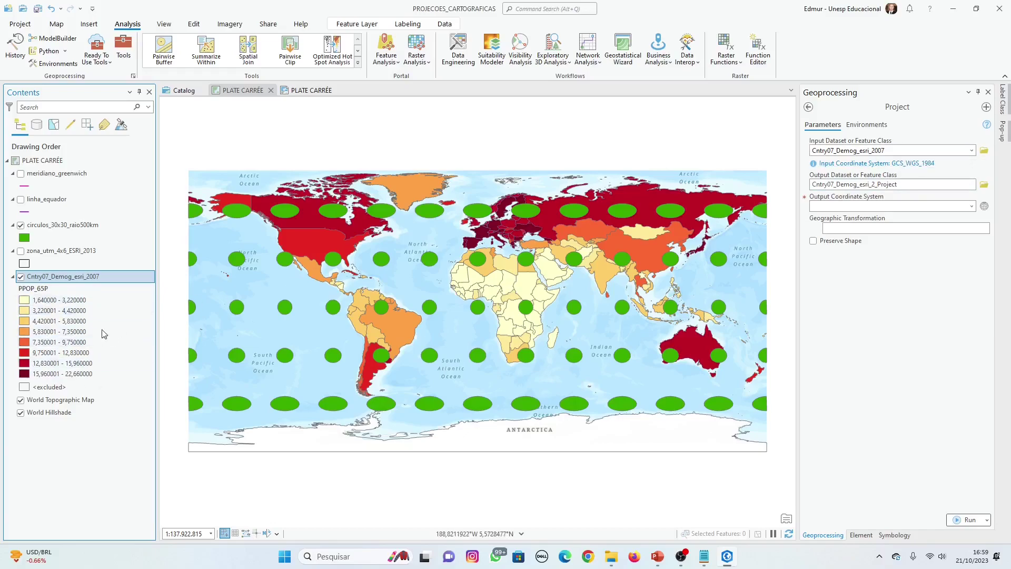
Name the output feature class Cntry07_Demog_esri_2007_robinson in the project geodatabase.
{"action": "double_click", "coordinate": [870, 151]}
{"action": "key", "text": "ctrl+c"}
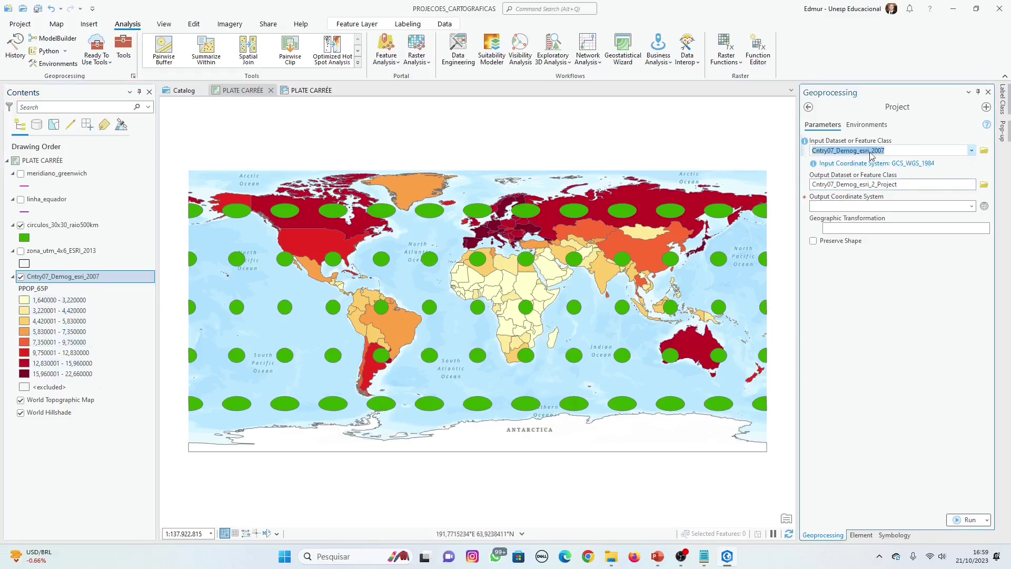
{"action": "left_click", "coordinate": [908, 184]}
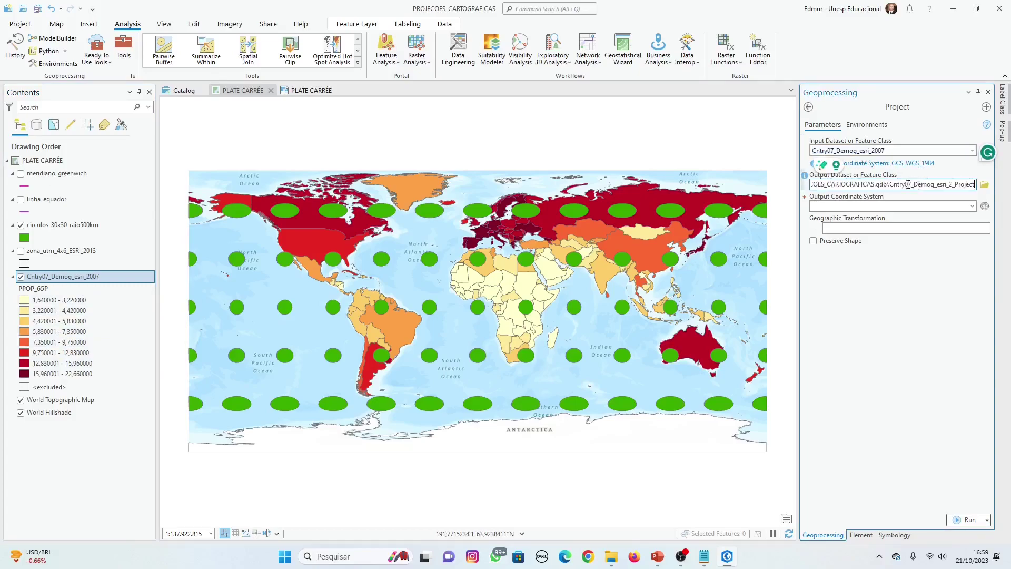
{"action": "double_click", "coordinate": [889, 184]}
{"action": "key", "text": "ctrl+v"}
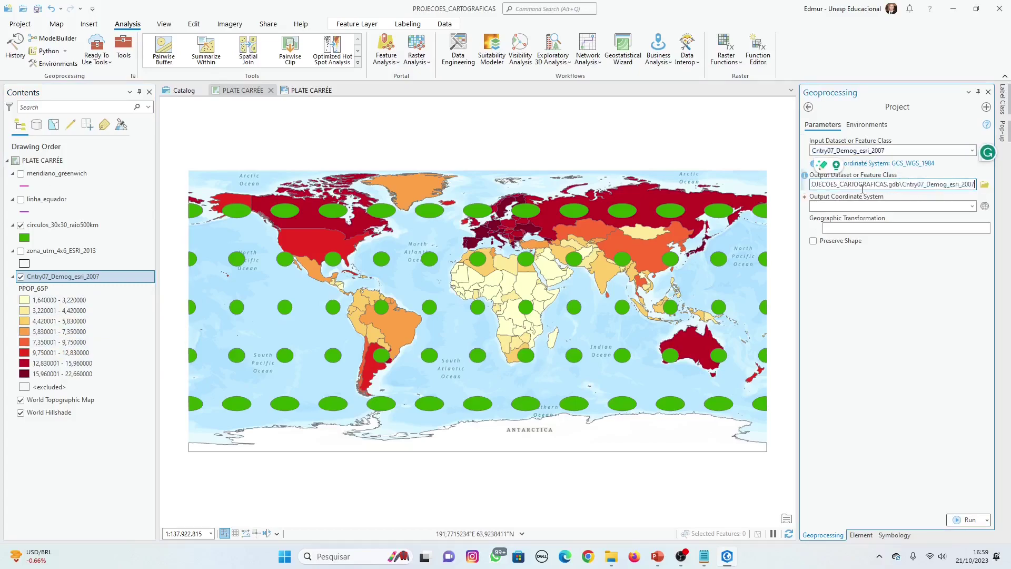
{"action": "type", "text": "_R"}
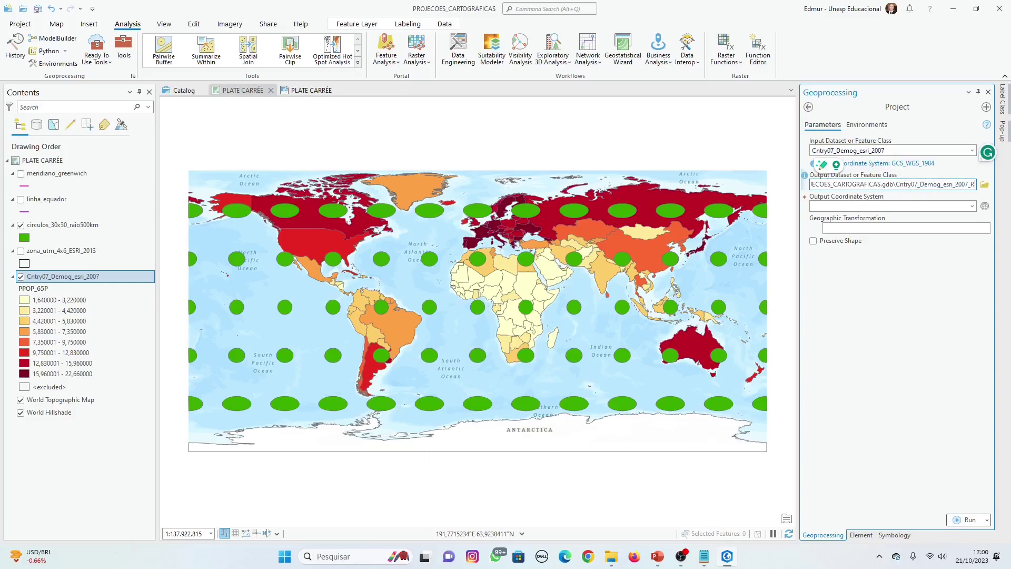
{"action": "key", "text": "BackSpace"}
{"action": "type", "text": "robinson"}
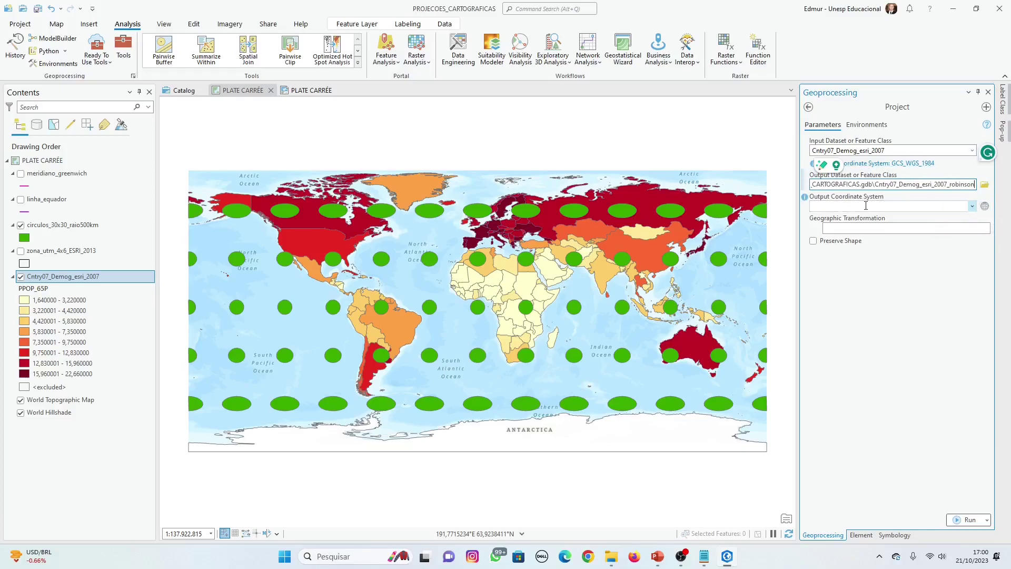
Search the output coordinate systems for robinson and select Robinson (world) under Projected Coordinate System, World.
{"action": "left_click", "coordinate": [984, 205]}
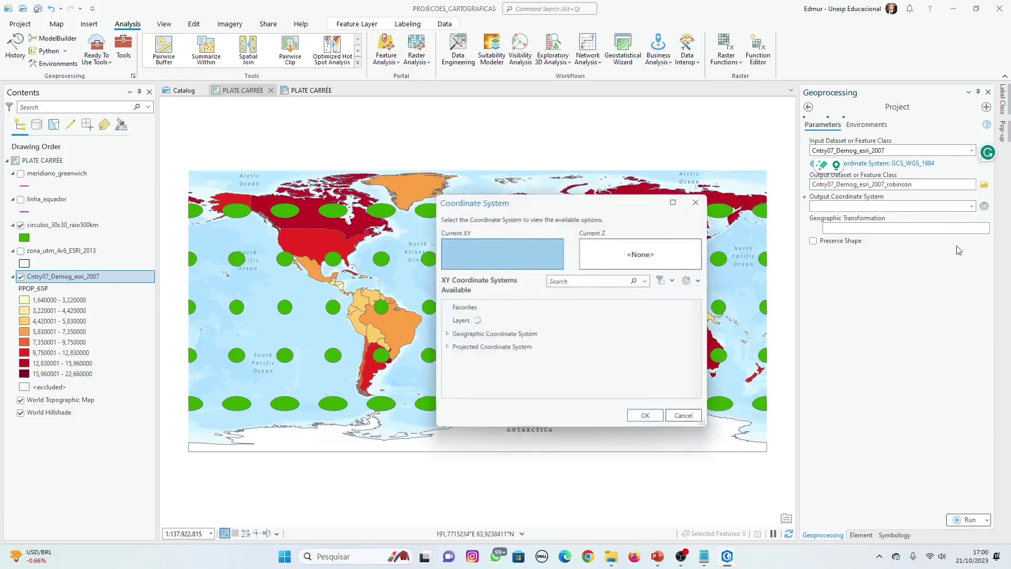
{"action": "left_click_drag", "start_coordinate": [609, 206], "coordinate": [578, 204]}
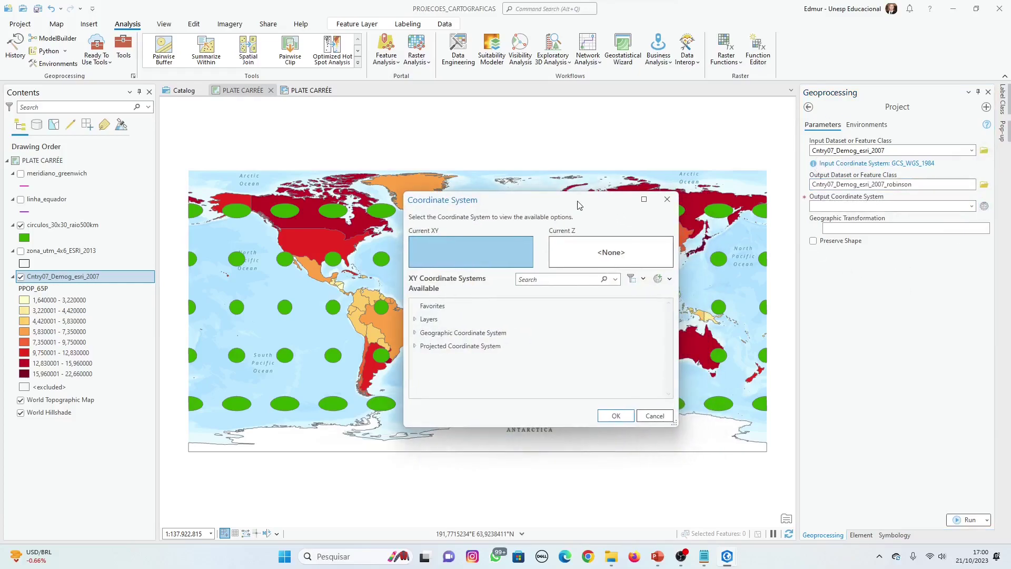
{"action": "left_click", "coordinate": [542, 279]}
{"action": "type", "text": "robinson"}
{"action": "double_click", "coordinate": [437, 346]}
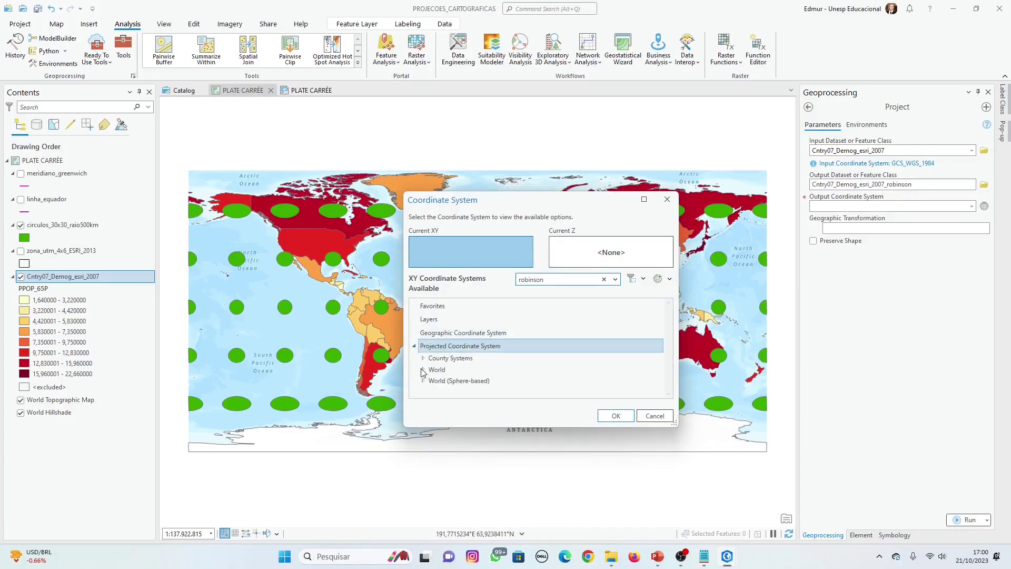
{"action": "left_click", "coordinate": [424, 370]}
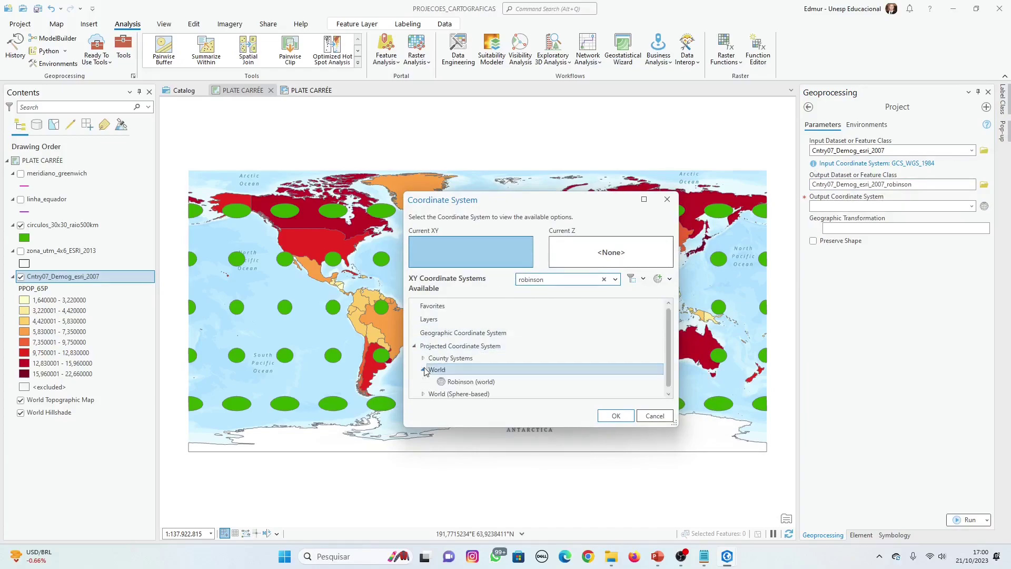
{"action": "right_click", "coordinate": [462, 382]}
{"action": "left_click", "coordinate": [462, 382]}
{"action": "right_click", "coordinate": [468, 382]}
{"action": "left_click", "coordinate": [493, 389]}
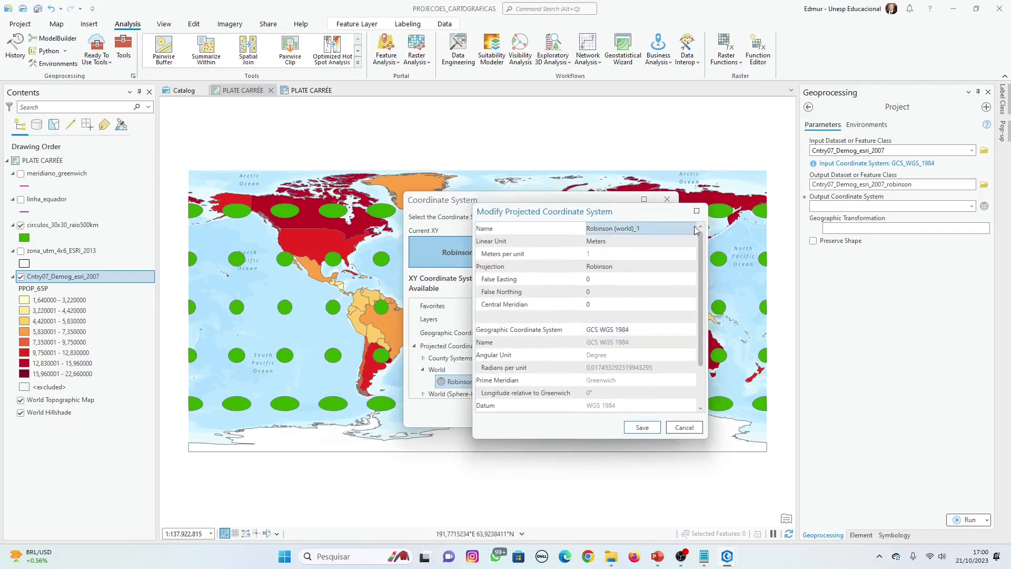
{"action": "left_click", "coordinate": [684, 427]}
Copy Robinson (world) with a central meridian of -54, apply the copy as the output coordinate system and run the Project tool.
{"action": "right_click", "coordinate": [492, 381]}
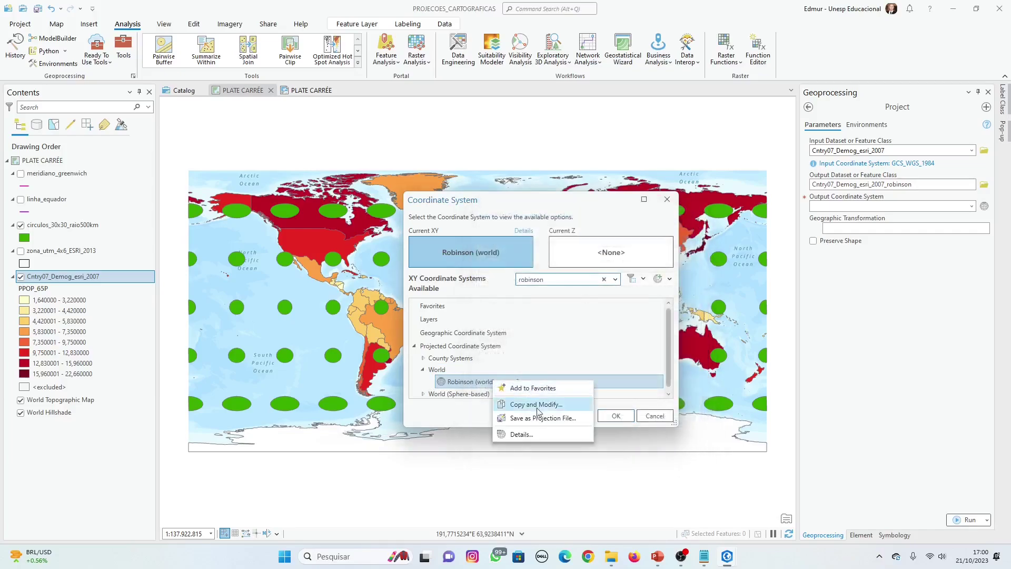
{"action": "left_click", "coordinate": [573, 406]}
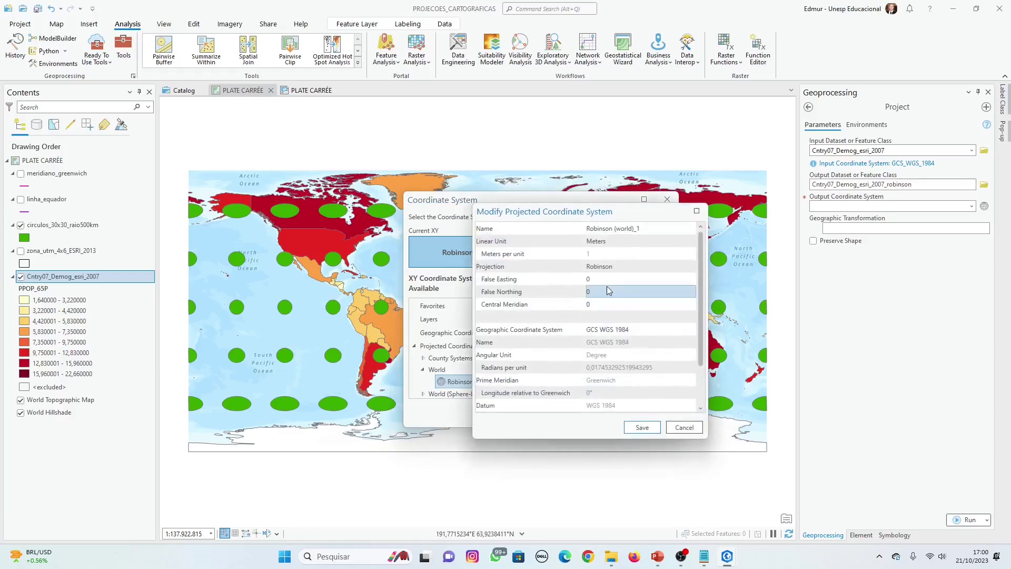
{"action": "left_click", "coordinate": [598, 306]}
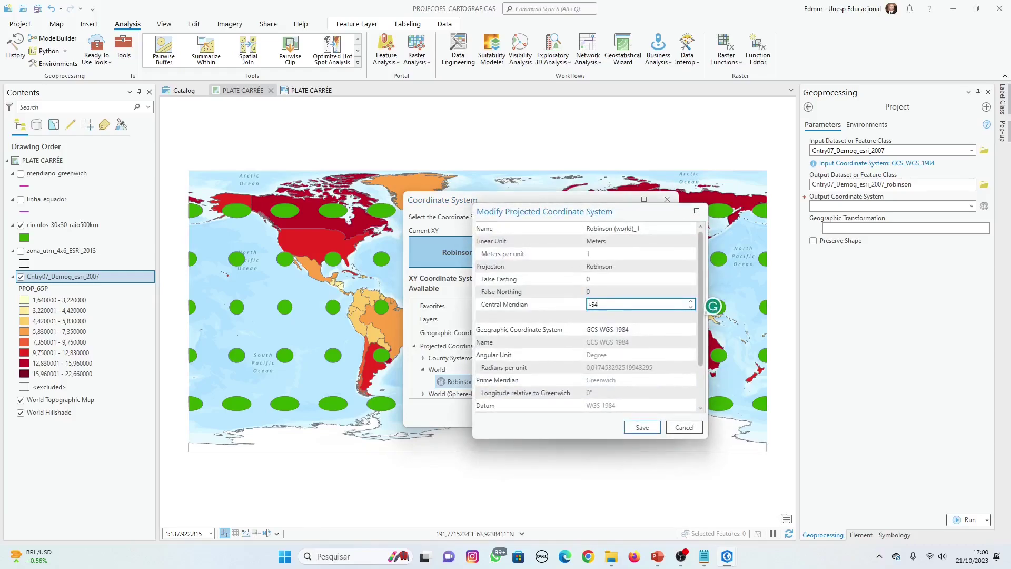
{"action": "key", "text": "Return"}
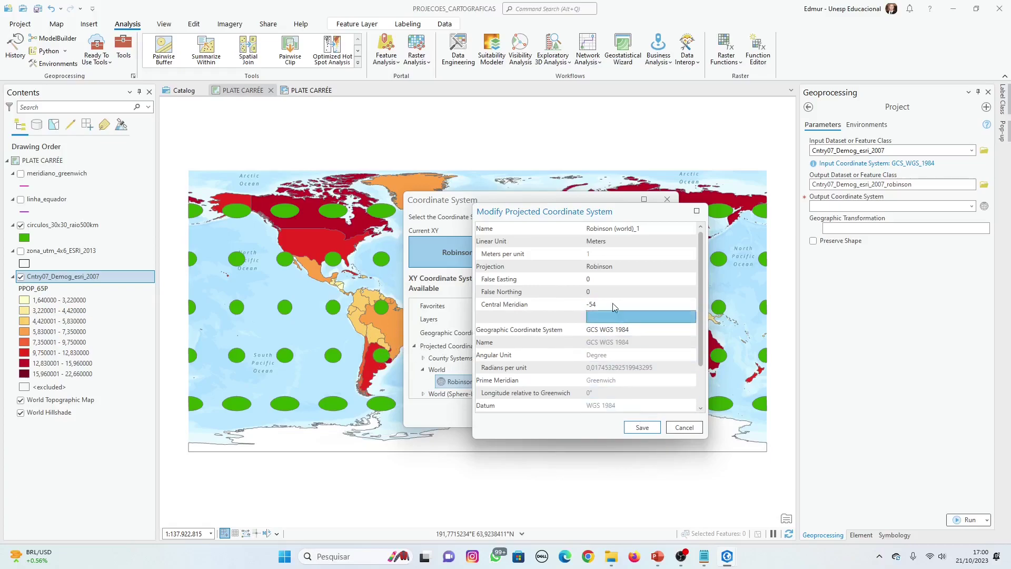
{"action": "left_click", "coordinate": [642, 426]}
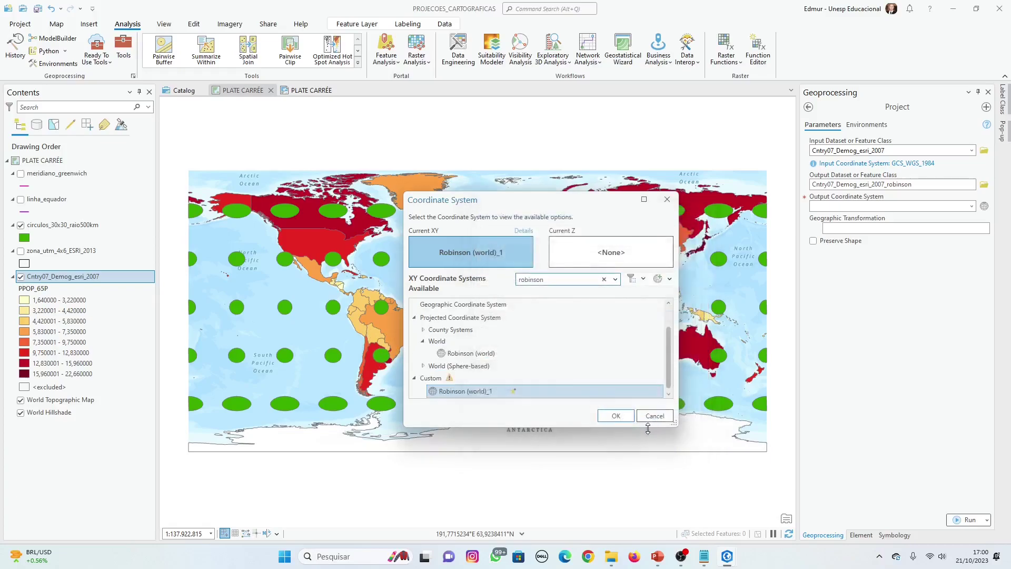
{"action": "left_click", "coordinate": [611, 415]}
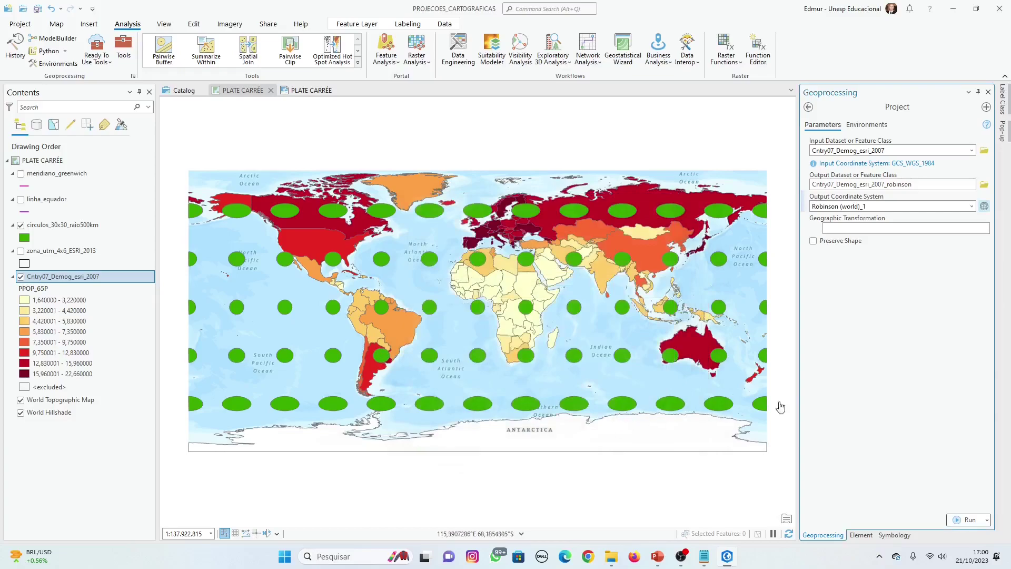
{"action": "left_click", "coordinate": [967, 520]}
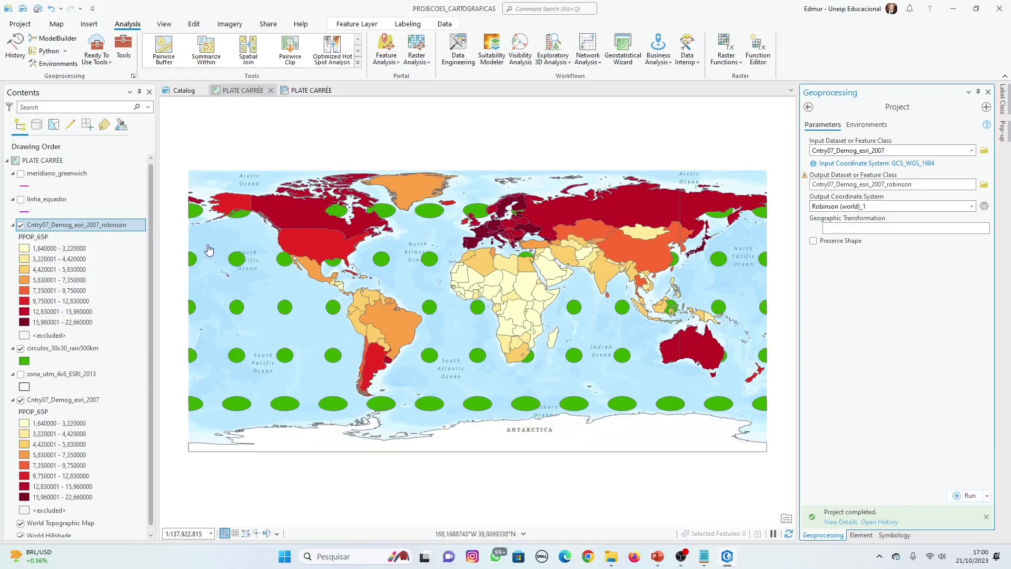
Hide the Cntry07_Demog_esri_2007_robinson layer, check its feature class in PROJECOES_CARTOGRAFICAS.gdb and return to the PLATE CARRÉE map.
{"action": "left_click", "coordinate": [21, 226]}
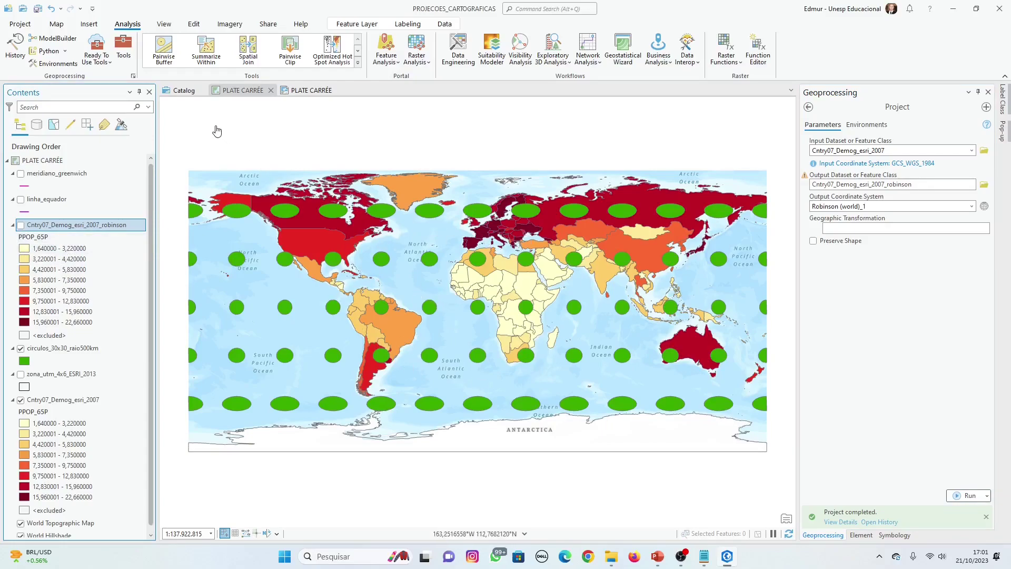
{"action": "left_click", "coordinate": [181, 91]}
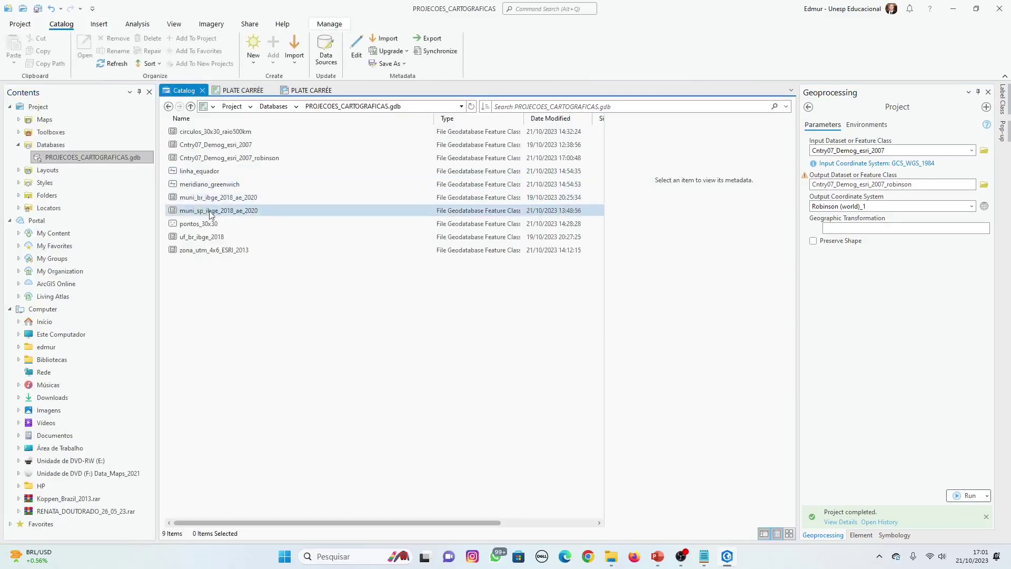
{"action": "left_click", "coordinate": [225, 159]}
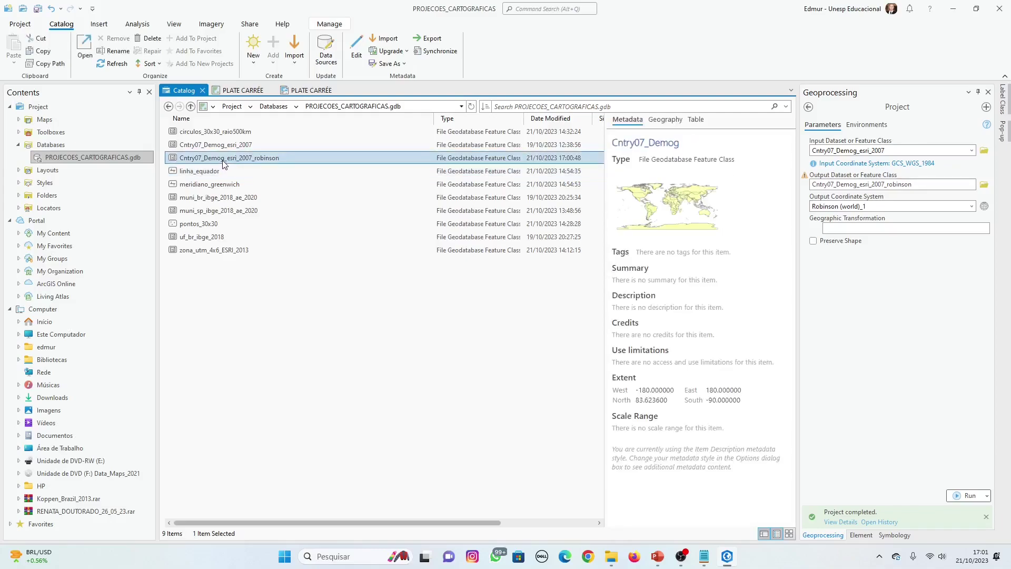
{"action": "left_click", "coordinate": [242, 91]}
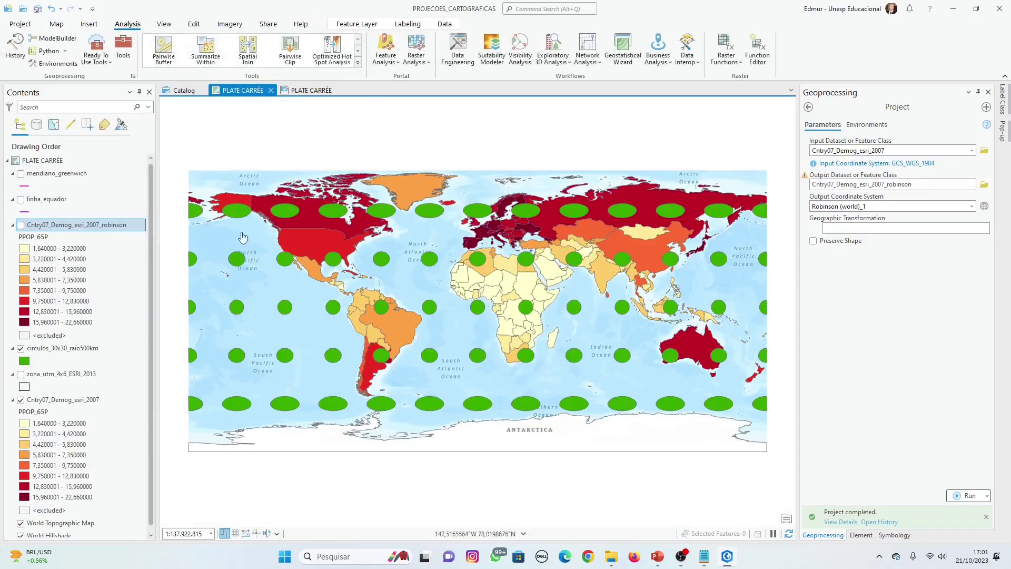
Insert a new map, then copy the Cntry07_Demog_esri_2007_robinson layer from the PLATE CARRÉE map and turn it on there.
{"action": "left_click", "coordinate": [84, 25]}
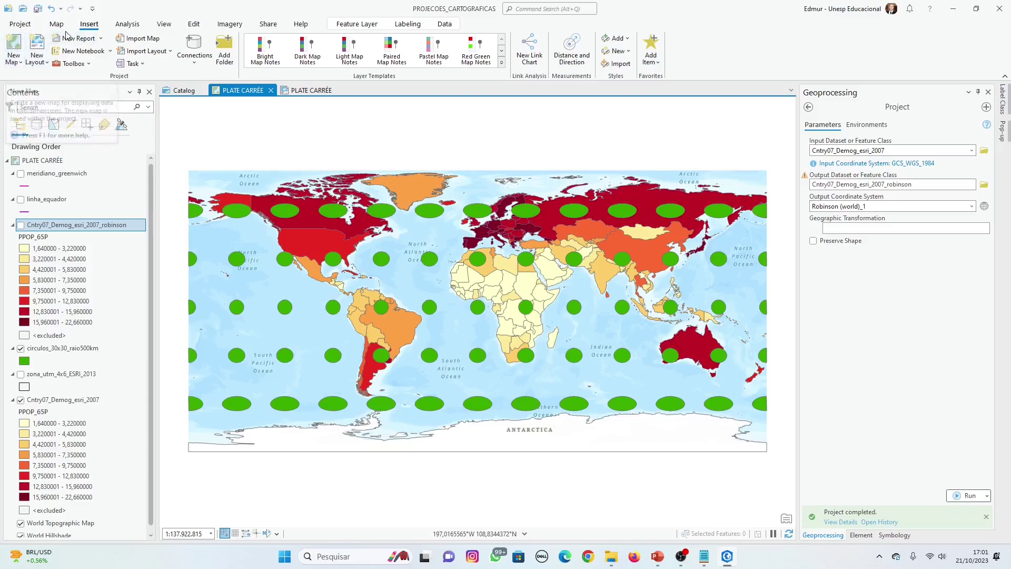
{"action": "left_click", "coordinate": [13, 47]}
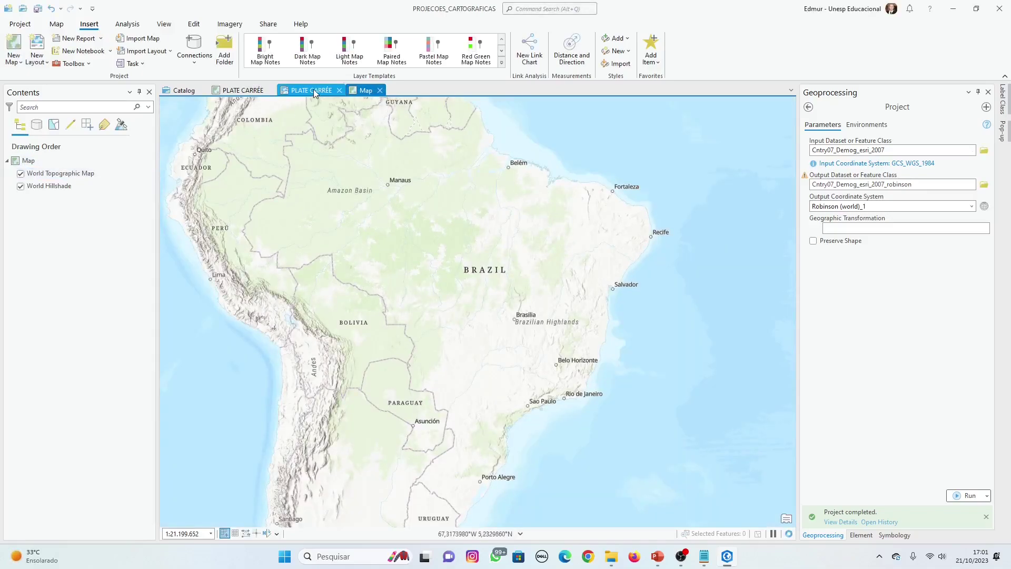
{"action": "left_click", "coordinate": [314, 90]}
{"action": "left_click", "coordinate": [244, 91]}
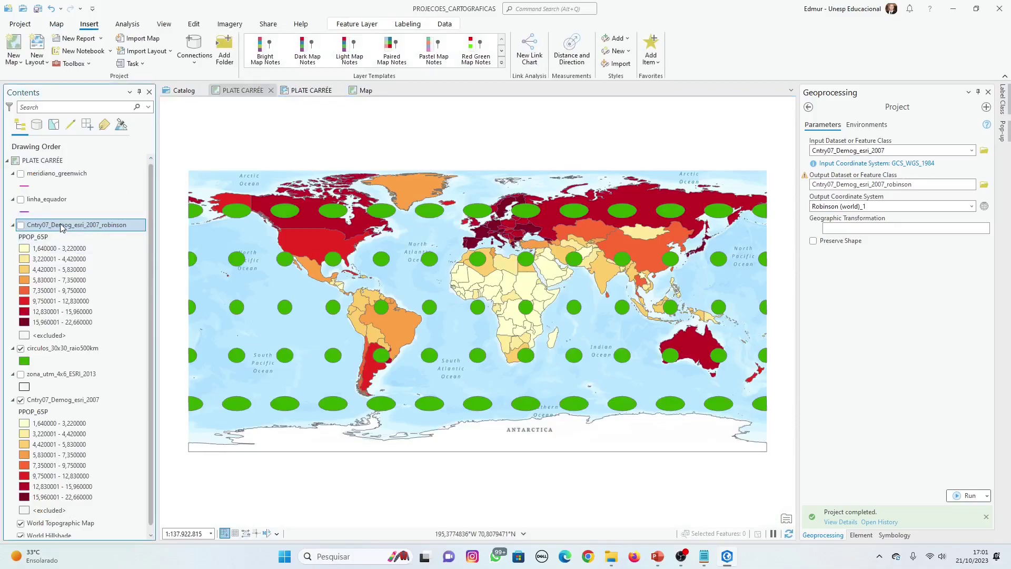
{"action": "right_click", "coordinate": [62, 227]}
{"action": "left_click", "coordinate": [12, 230]}
{"action": "left_click", "coordinate": [21, 226]}
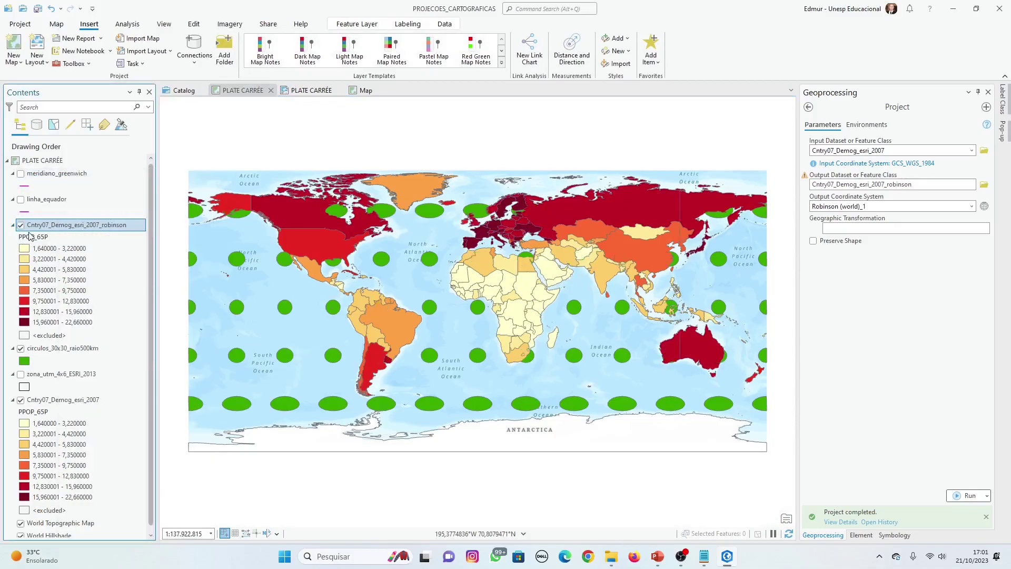
Paste the Cntry07_Demog_esri_2007_robinson layer into the new map and make it visible.
{"action": "left_click", "coordinate": [363, 91]}
{"action": "left_click", "coordinate": [37, 162]}
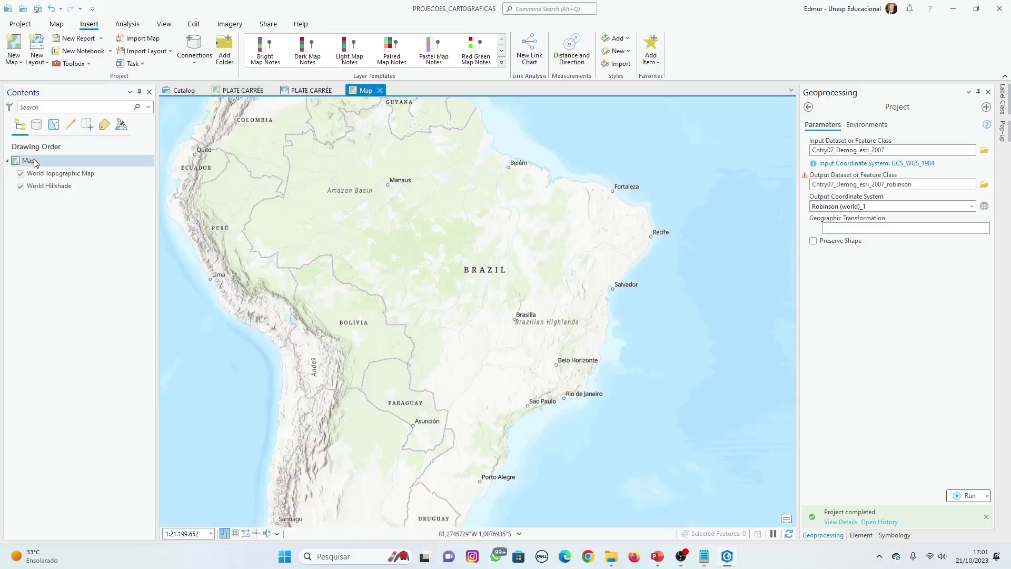
{"action": "right_click", "coordinate": [35, 163]}
{"action": "left_click", "coordinate": [62, 184]}
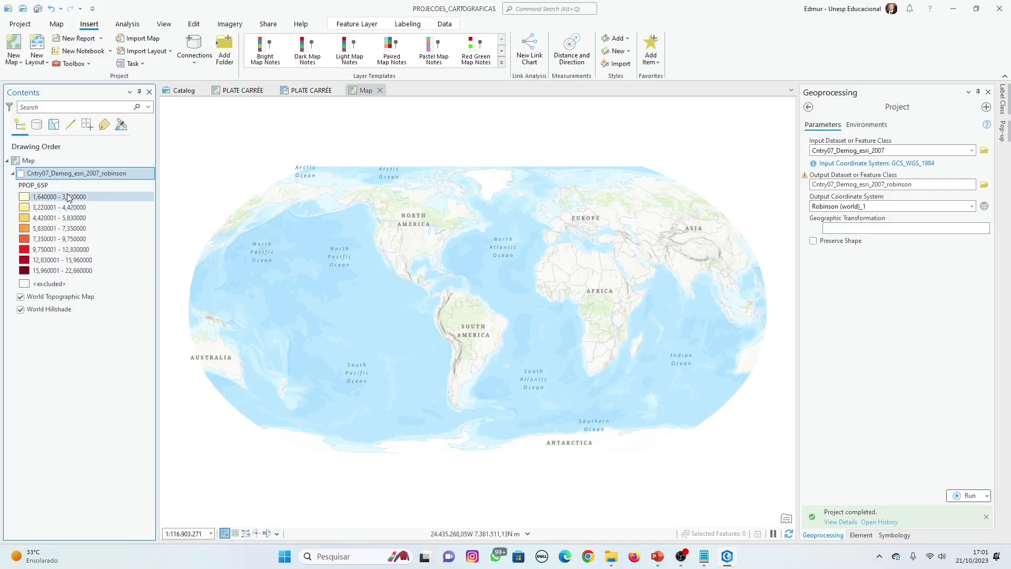
{"action": "left_click", "coordinate": [21, 174]}
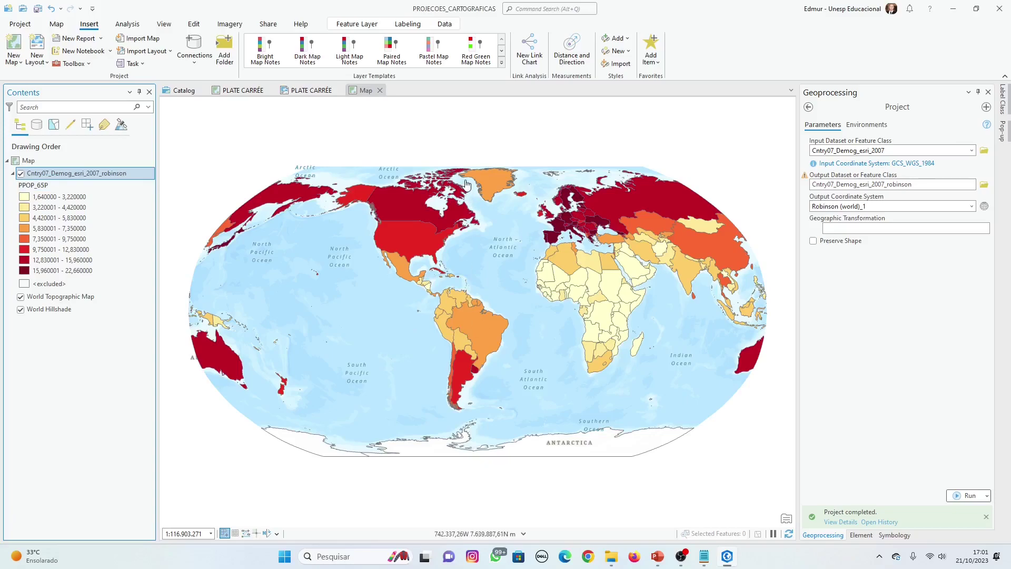
Check the Robinson exercise instructions in PowerPoint, return to ArcGIS Pro and rename the new map ROBINSON.
{"action": "left_click", "coordinate": [31, 162]}
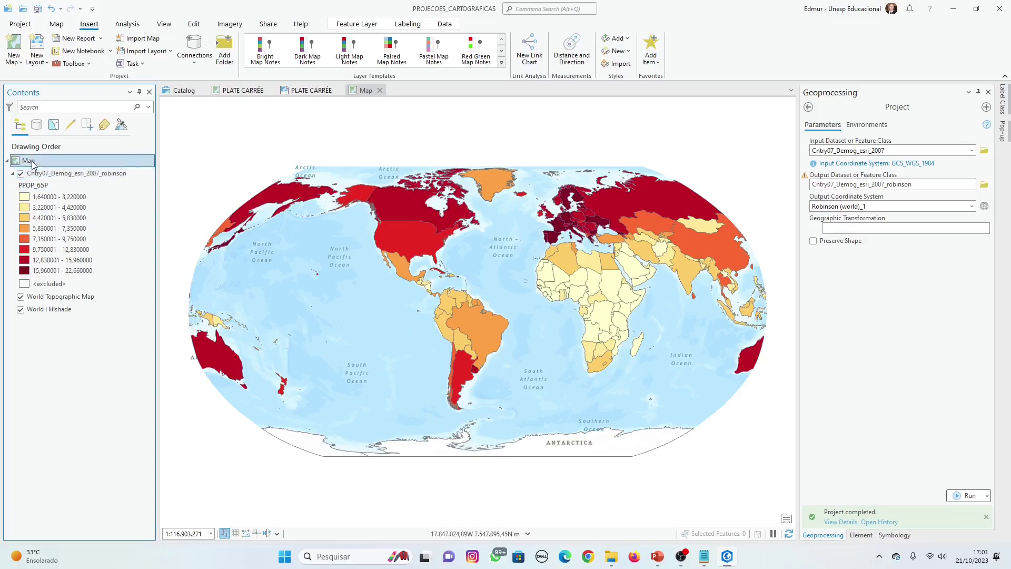
{"action": "left_click", "coordinate": [659, 559]}
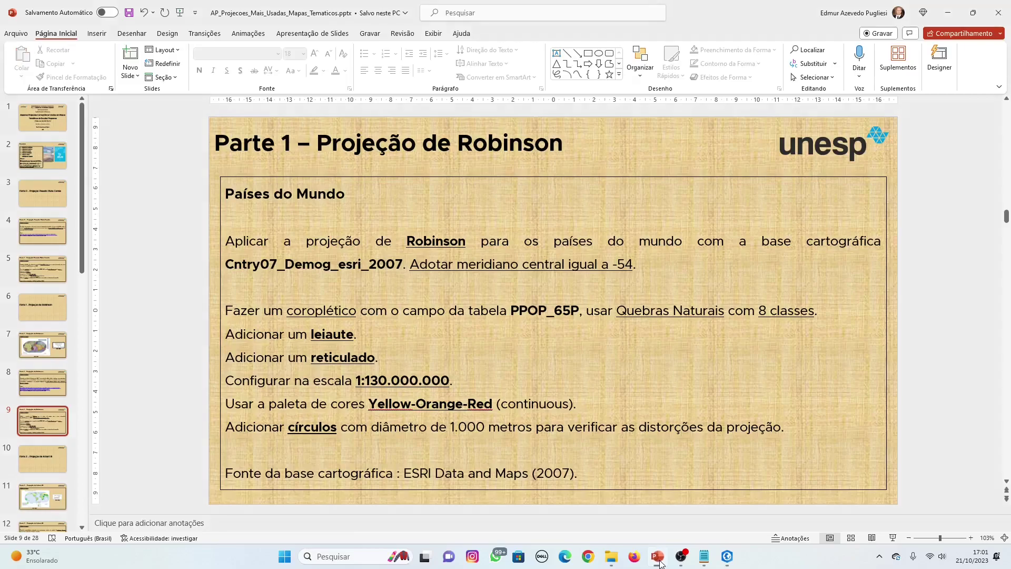
{"action": "left_click", "coordinate": [659, 560]}
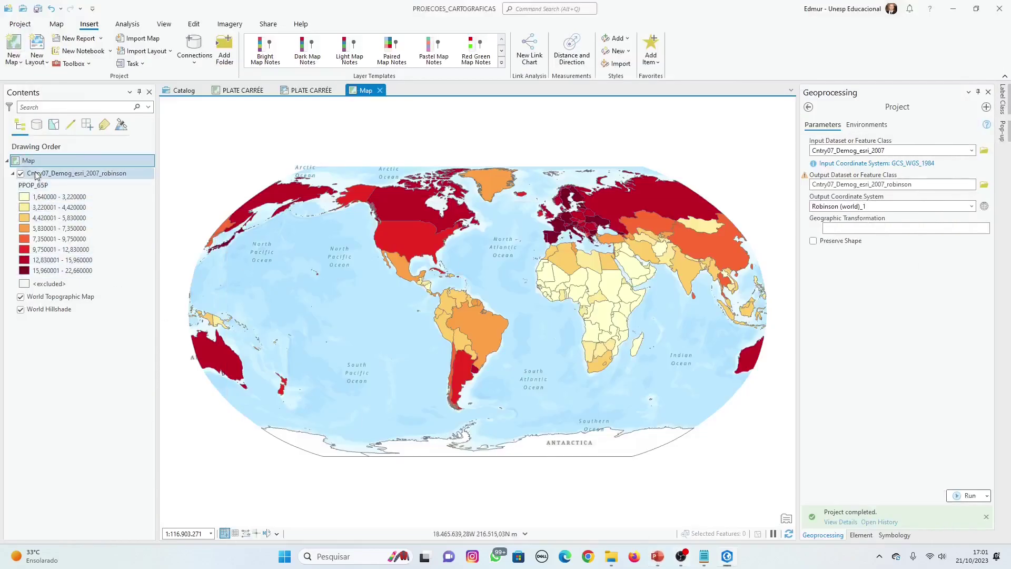
{"action": "left_click", "coordinate": [31, 163]}
{"action": "left_click", "coordinate": [31, 162]}
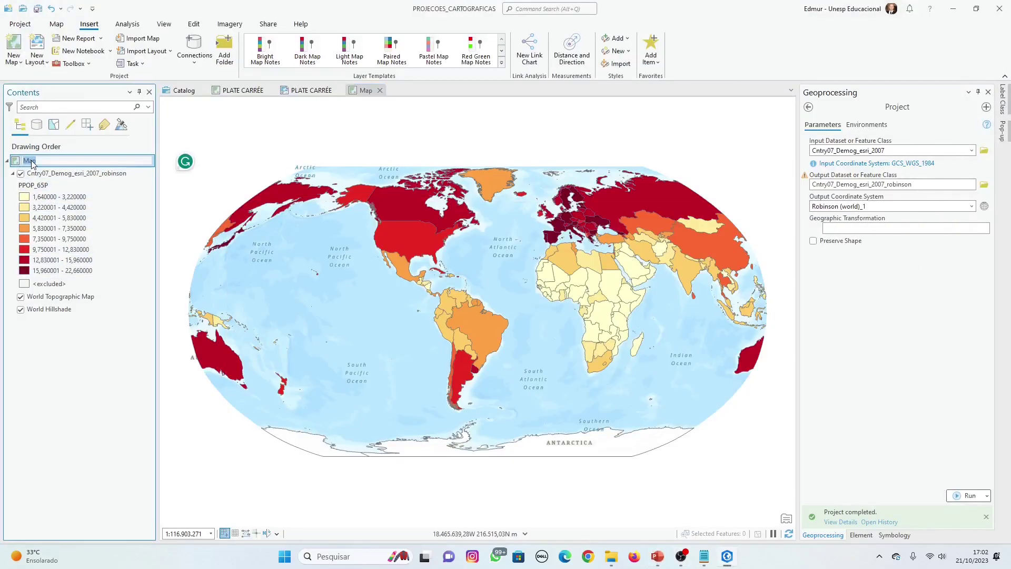
{"action": "type", "text": "ROBINSON"}
{"action": "key", "text": "Return"}
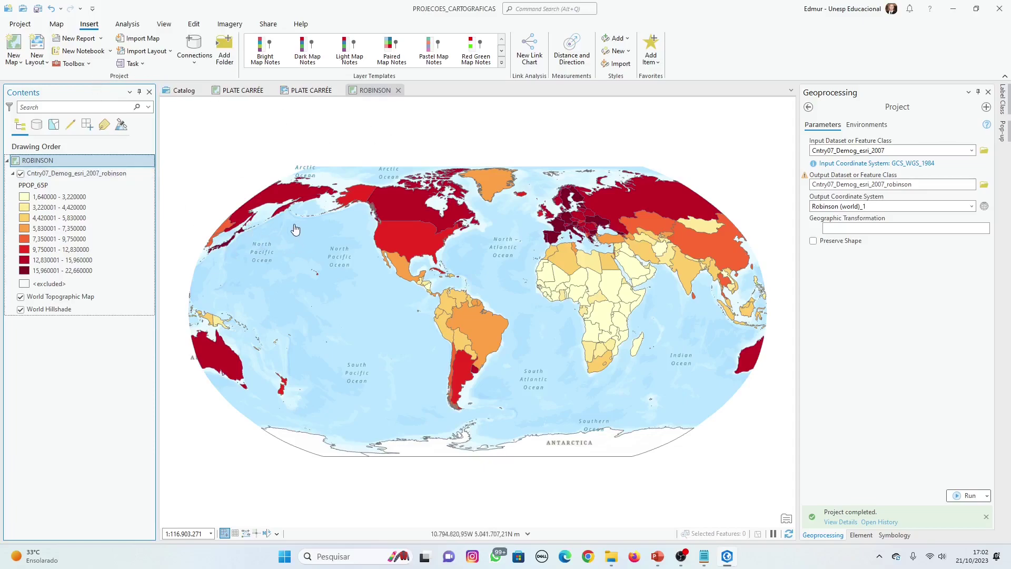
Copy the circulos_30x30_raio500km layer from the PLATE CARRÉE map into the ROBINSON map.
{"action": "left_click", "coordinate": [242, 92]}
{"action": "left_click", "coordinate": [62, 349]}
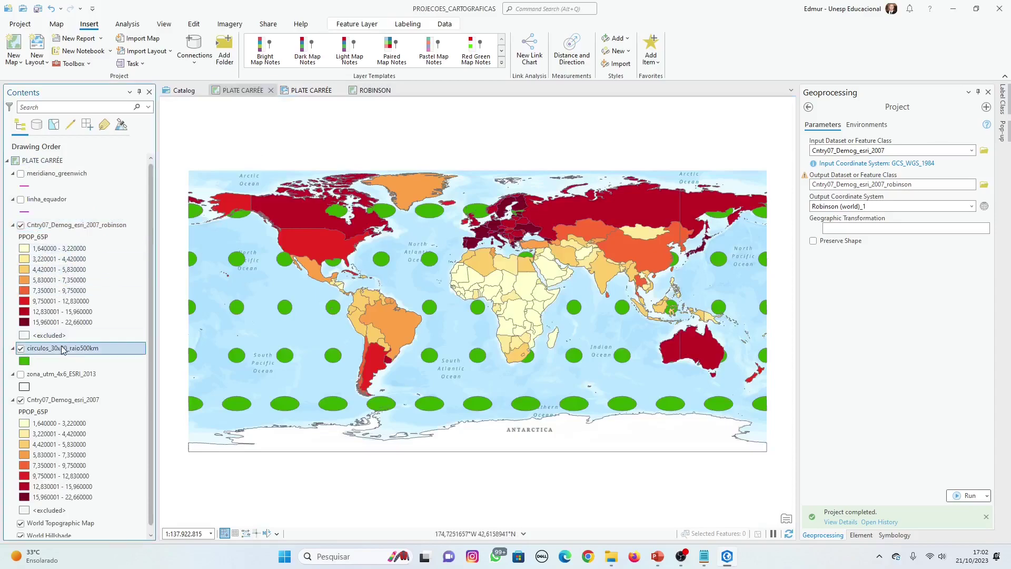
{"action": "right_click", "coordinate": [62, 350]}
{"action": "key", "text": "Escape"}
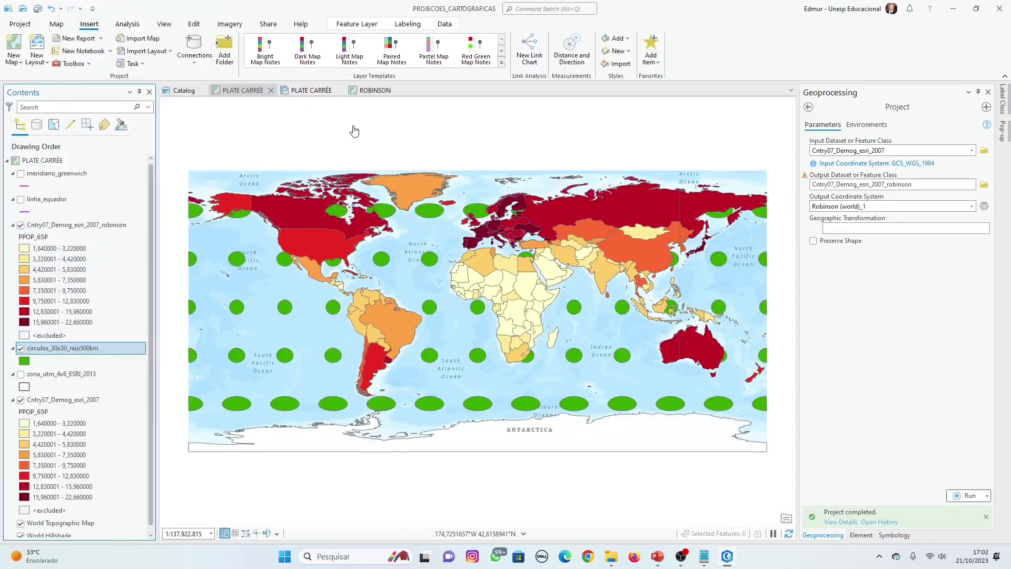
{"action": "left_click", "coordinate": [369, 90]}
{"action": "right_click", "coordinate": [62, 173]}
{"action": "key", "text": "Escape"}
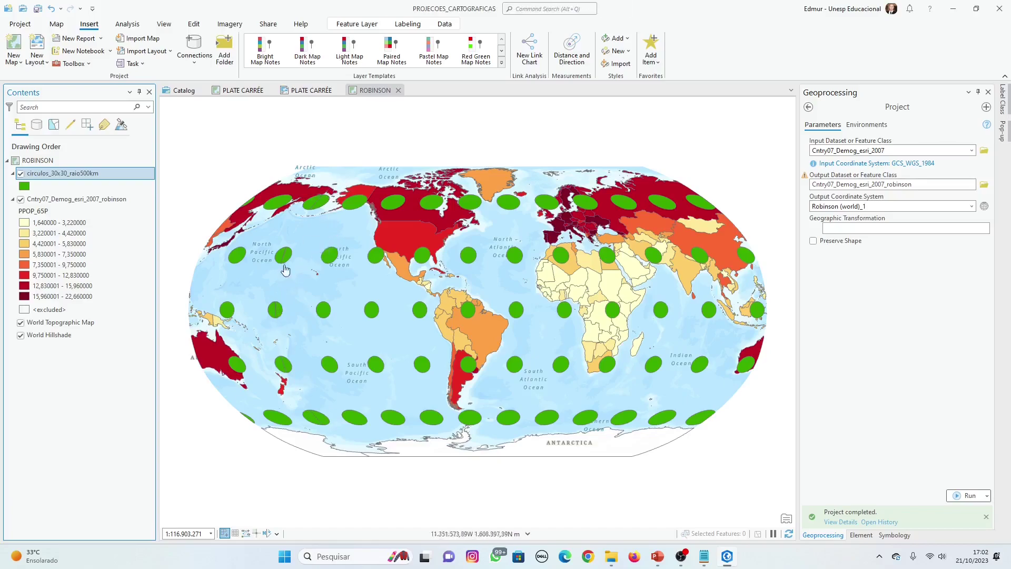
Create a new blank landscape layout and add a map frame of the ROBINSON map at 1:116,903,271, nearly filling the page.
{"action": "left_click", "coordinate": [38, 51]}
{"action": "left_click", "coordinate": [143, 194]}
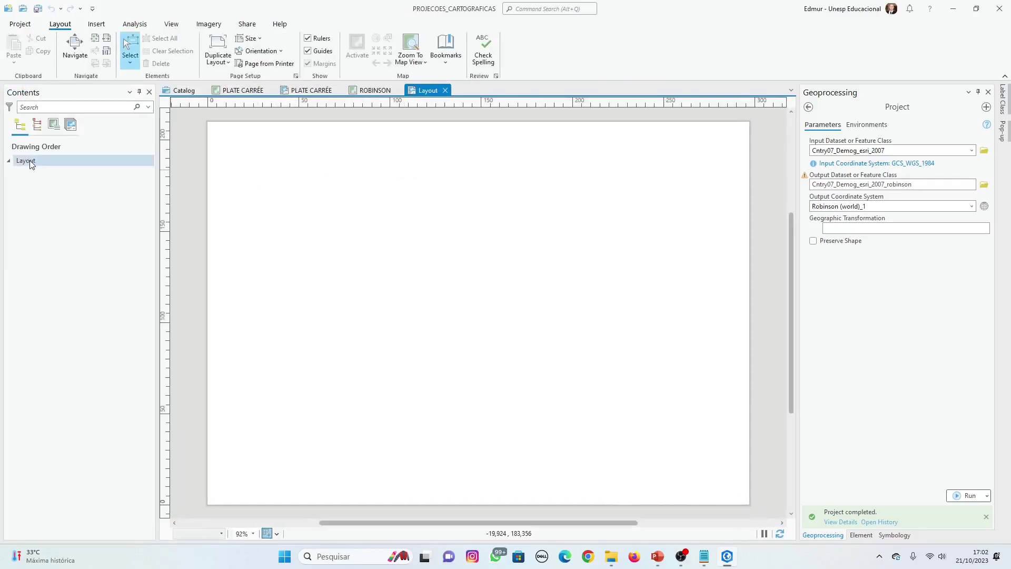
{"action": "left_click", "coordinate": [96, 24]}
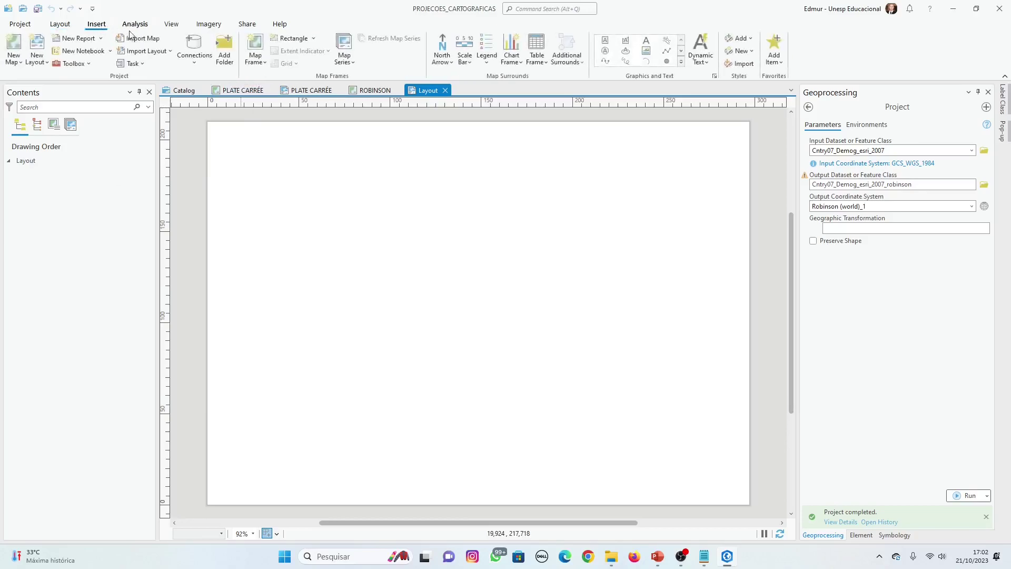
{"action": "left_click", "coordinate": [262, 62]}
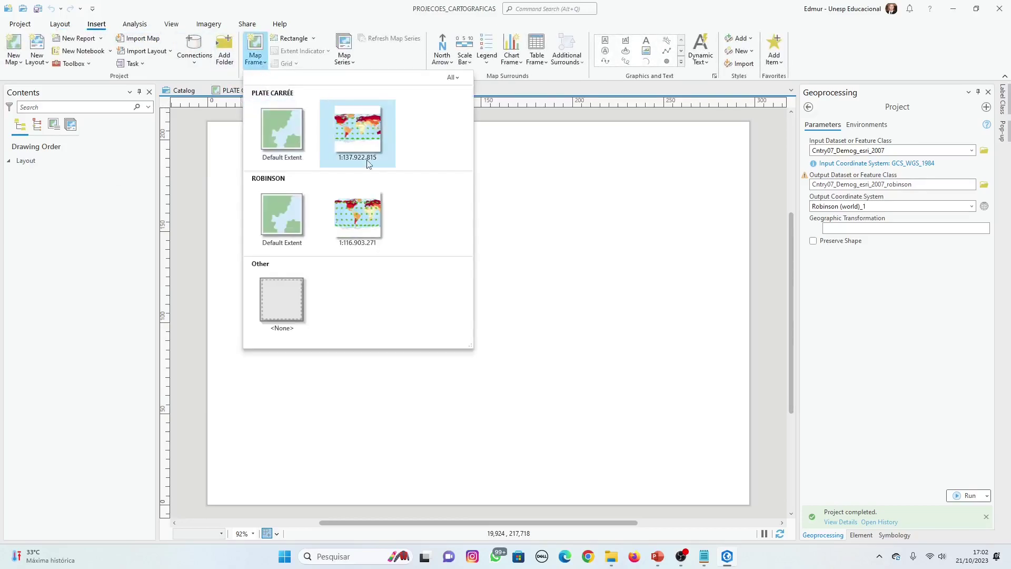
{"action": "left_click", "coordinate": [363, 212]}
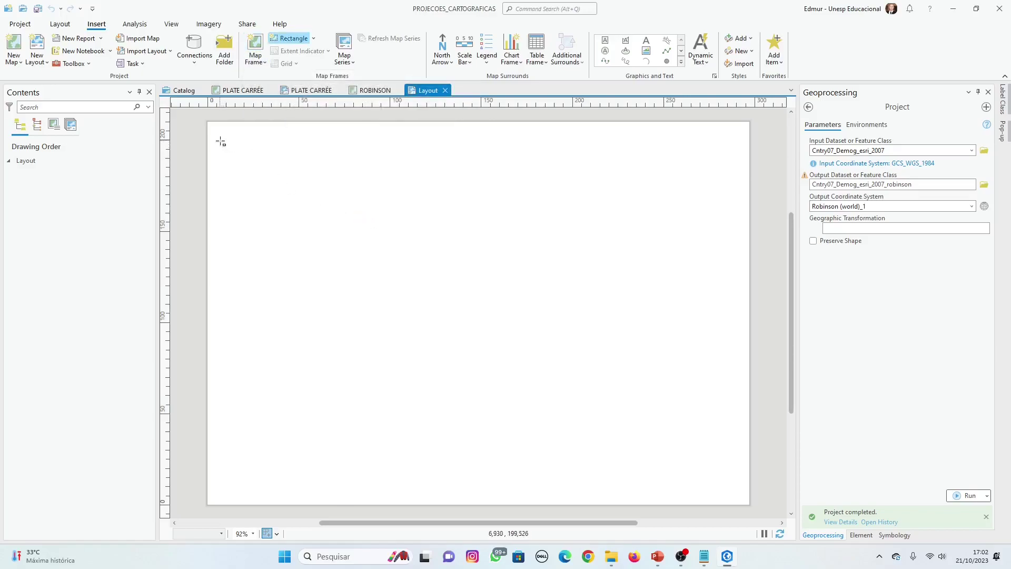
{"action": "left_click_drag", "start_coordinate": [219, 140], "coordinate": [738, 485]}
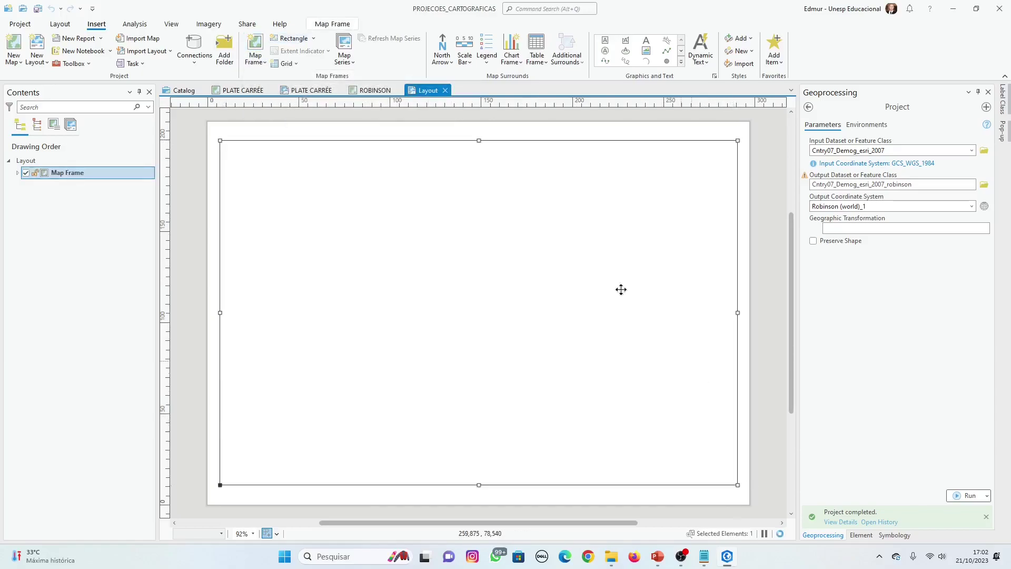
Set the ROBINSON map frame's scale to 1:130,000,000.
{"action": "left_click", "coordinate": [657, 556]}
{"action": "left_click", "coordinate": [658, 556]}
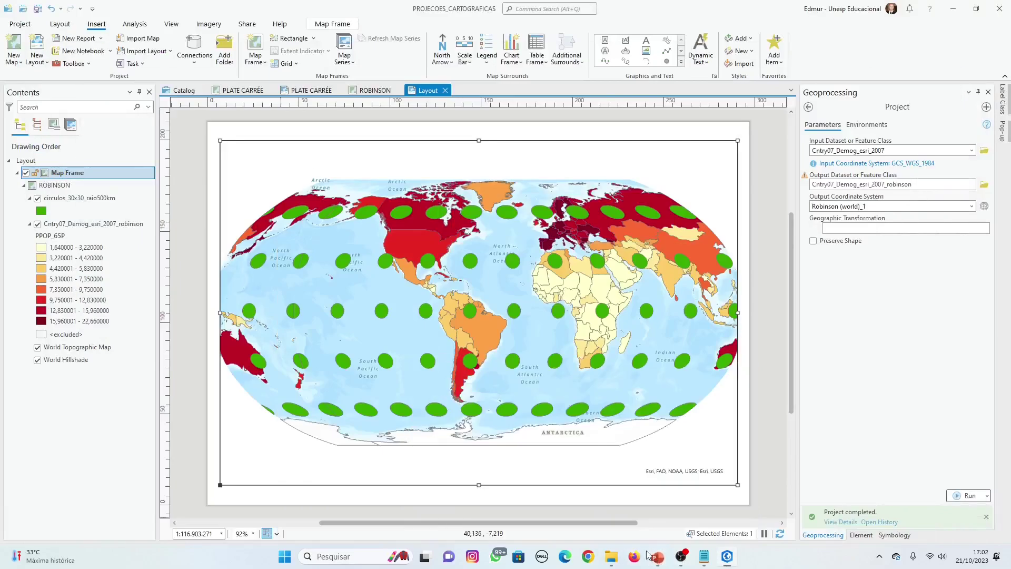
{"action": "left_click", "coordinate": [204, 533]}
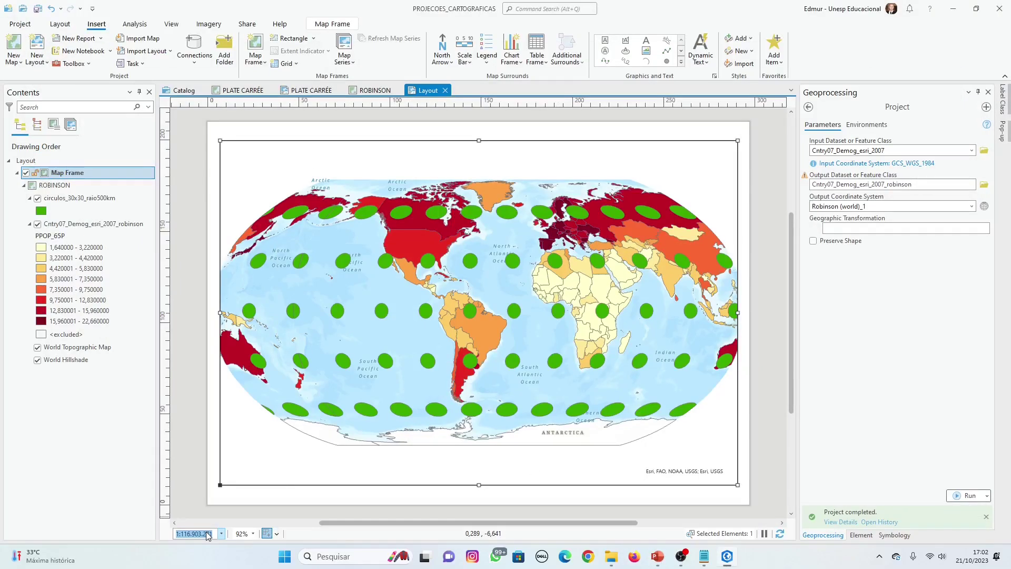
{"action": "type", "text": "130"}
{"action": "key", "text": "Return"}
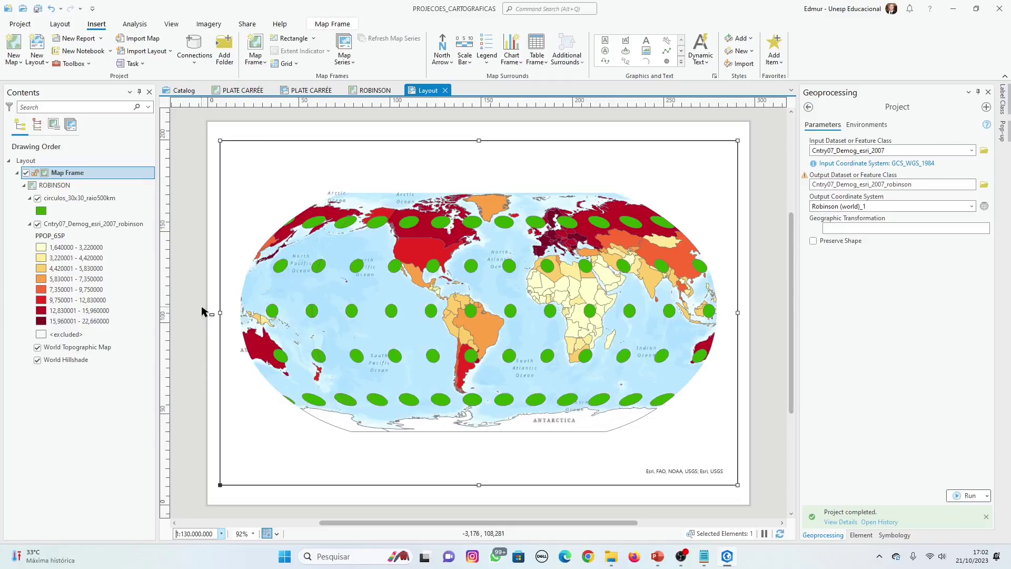
Rename the new layout ROBINSON.
{"action": "left_click", "coordinate": [30, 163]}
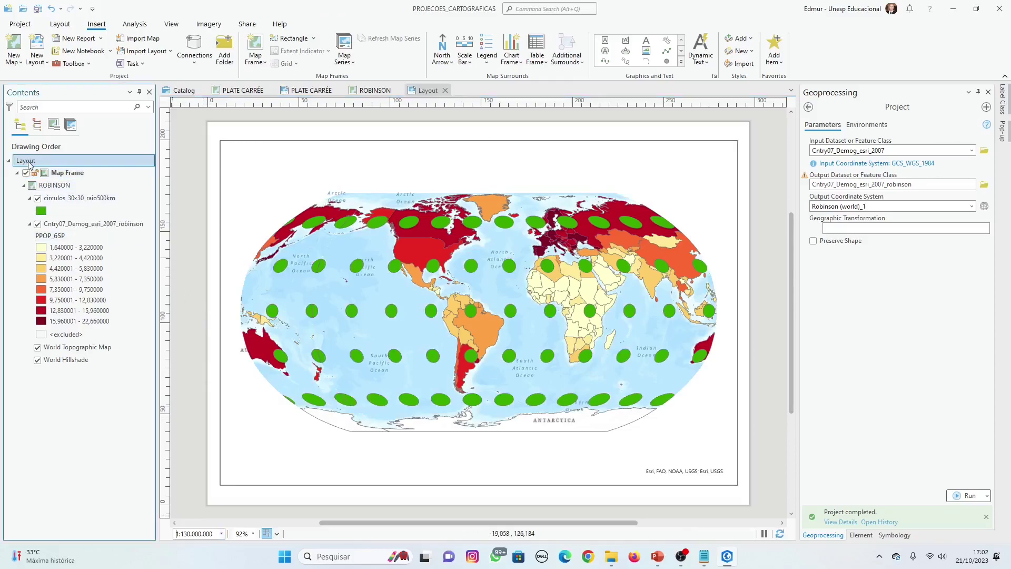
{"action": "left_click", "coordinate": [30, 160]}
{"action": "type", "text": "RO"}
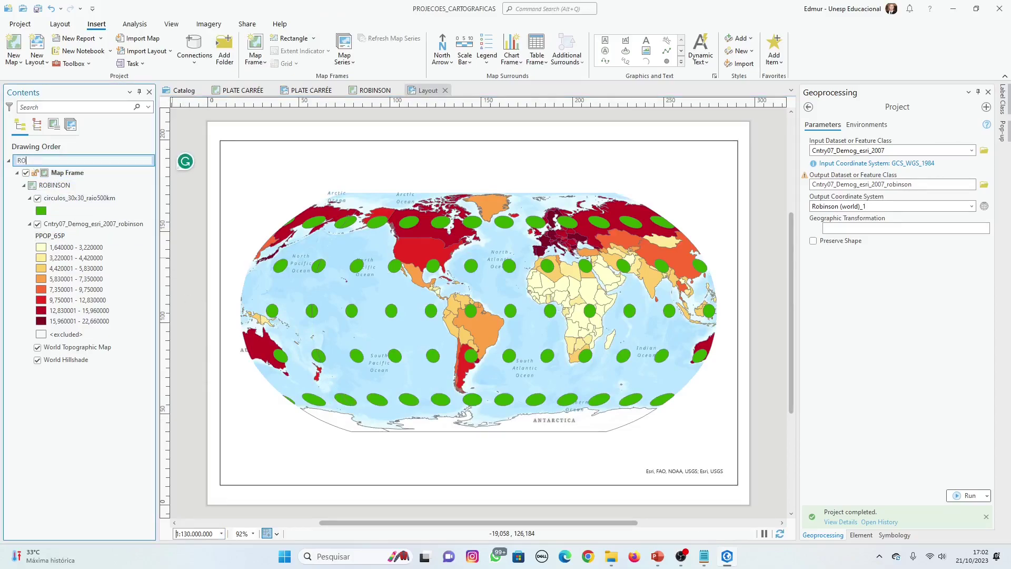
{"action": "type", "text": "BINSON"}
{"action": "key", "text": "Return"}
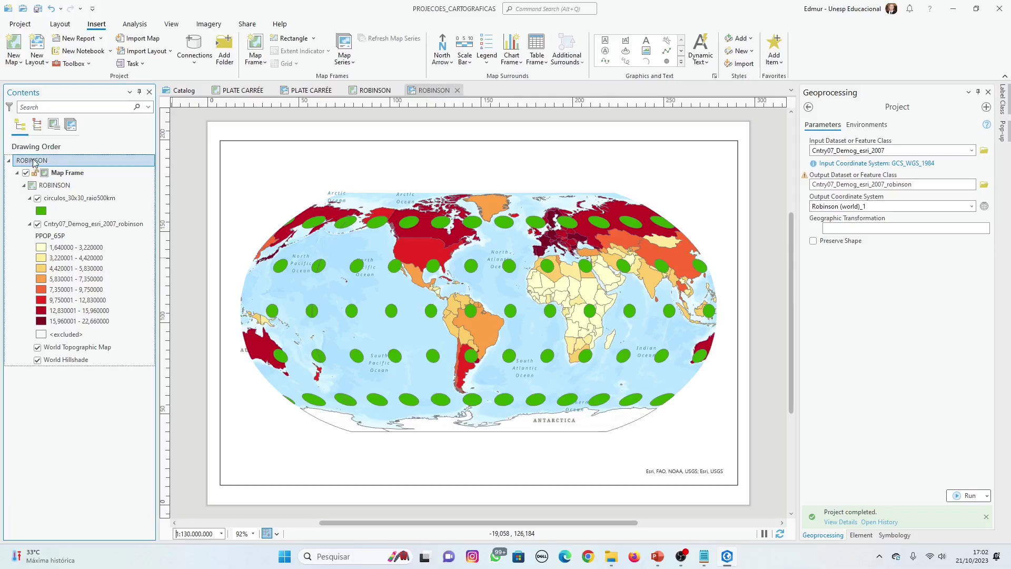
Add a Black Horizontal Label Graticule to the map frame in the ROBINSON layout.
{"action": "left_click", "coordinate": [394, 218]}
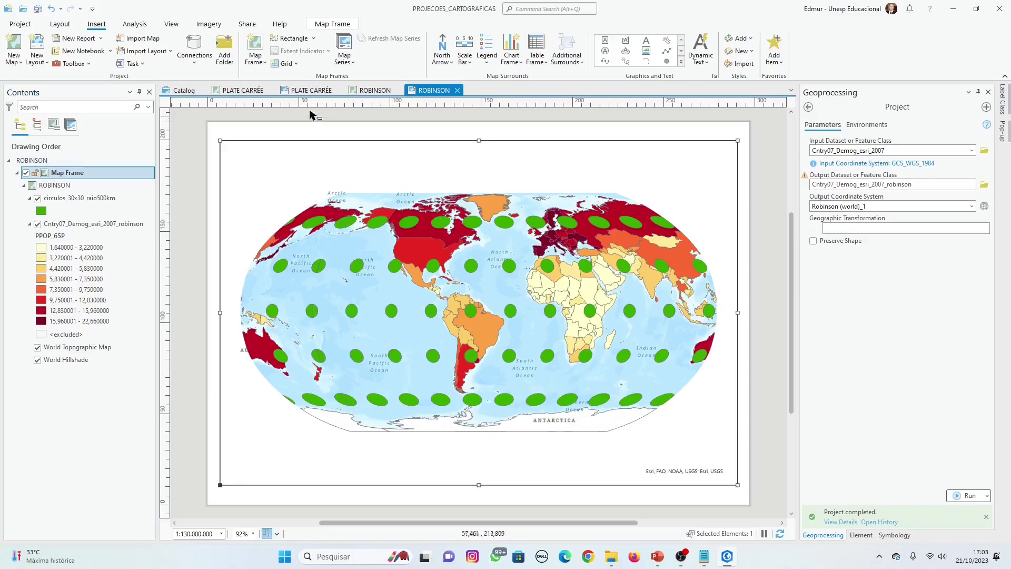
{"action": "left_click", "coordinate": [255, 58]}
{"action": "left_click", "coordinate": [289, 64]}
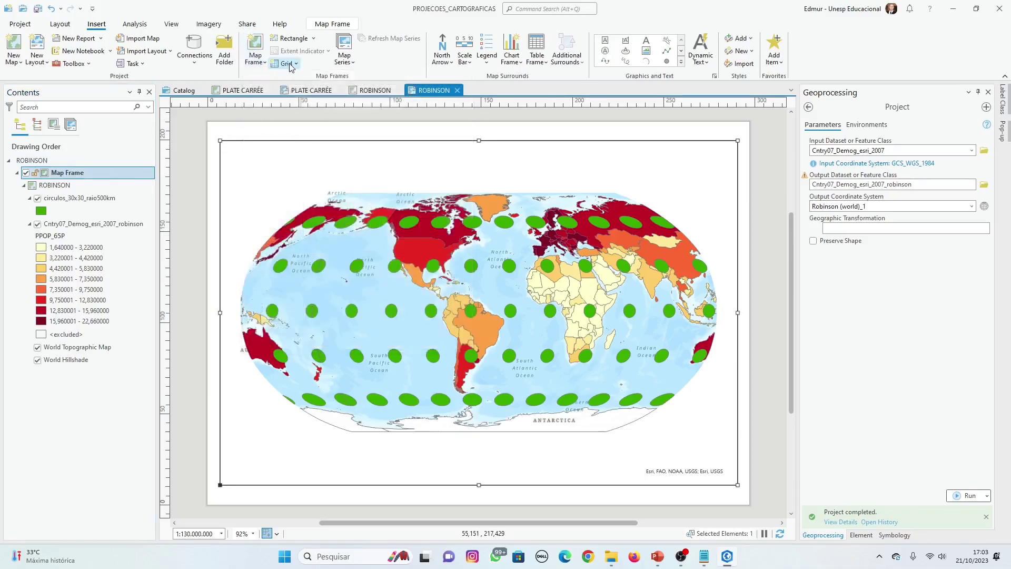
{"action": "left_click", "coordinate": [289, 63]}
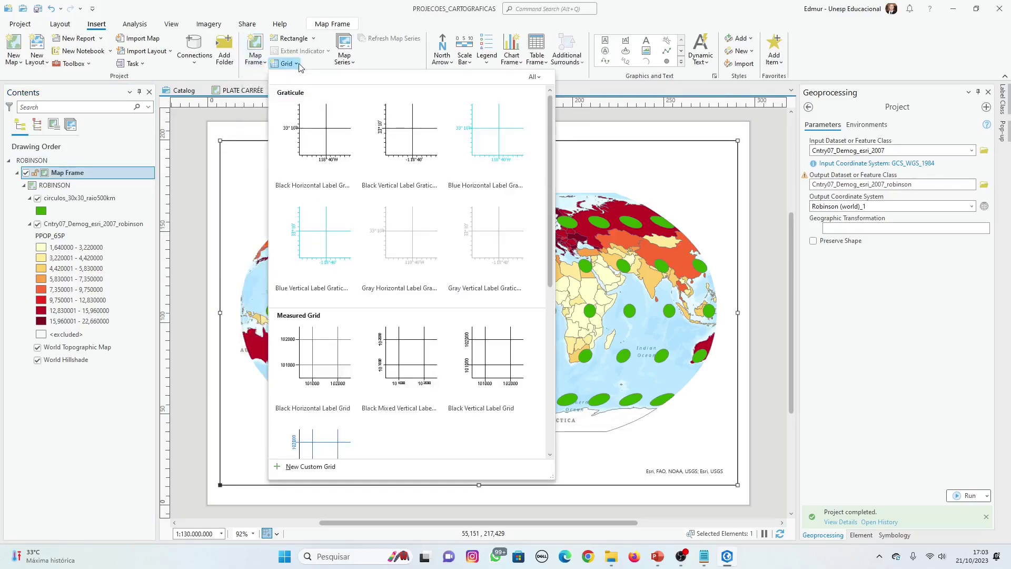
{"action": "left_click", "coordinate": [317, 129]}
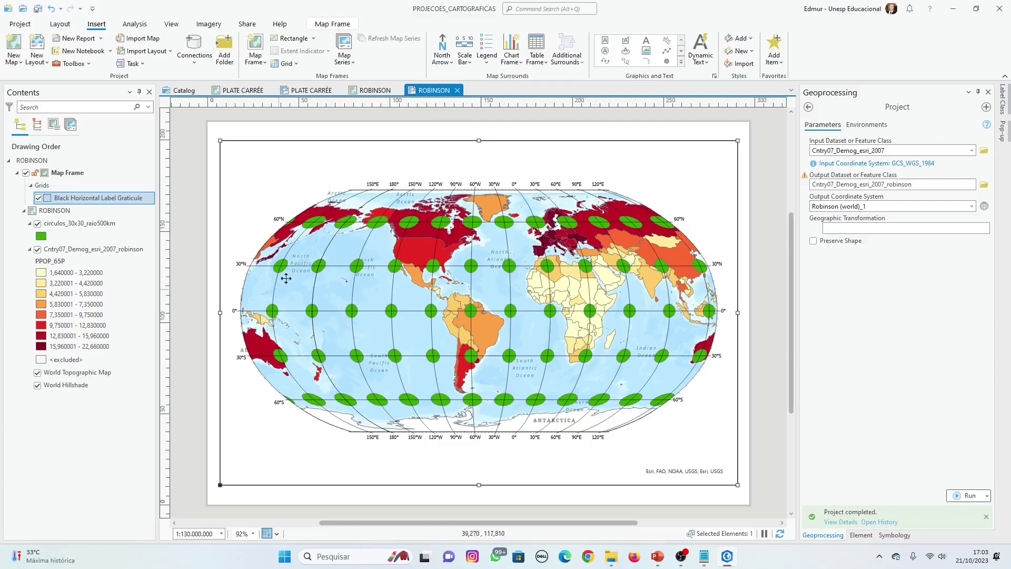
Turn off the Cntry07_Demog_esri_2007_robinson layer in the PLATE CARRÉE layout and return to the ROBINSON layout.
{"action": "left_click", "coordinate": [312, 91]}
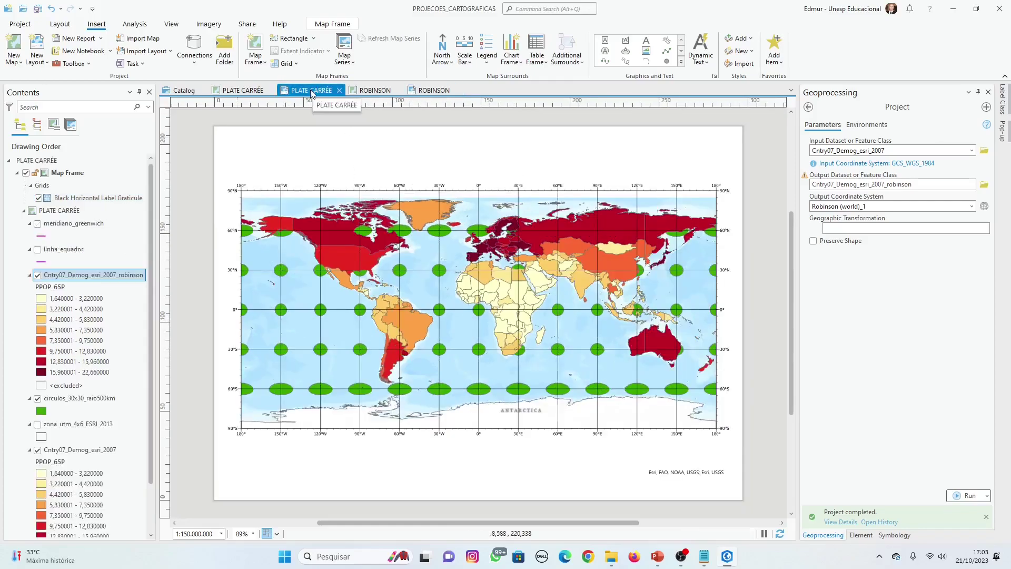
{"action": "left_click", "coordinate": [434, 90]}
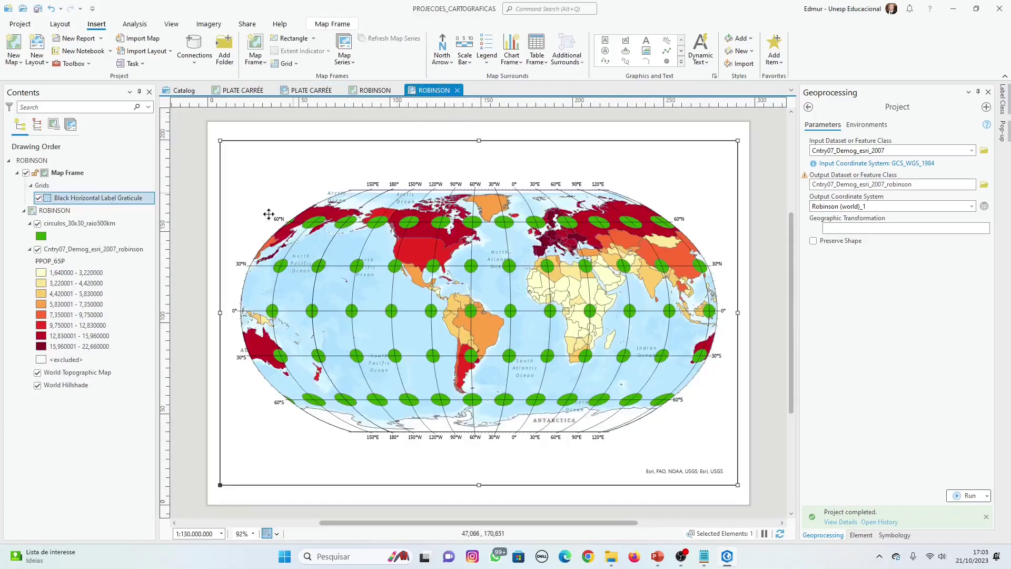
{"action": "left_click", "coordinate": [311, 90]}
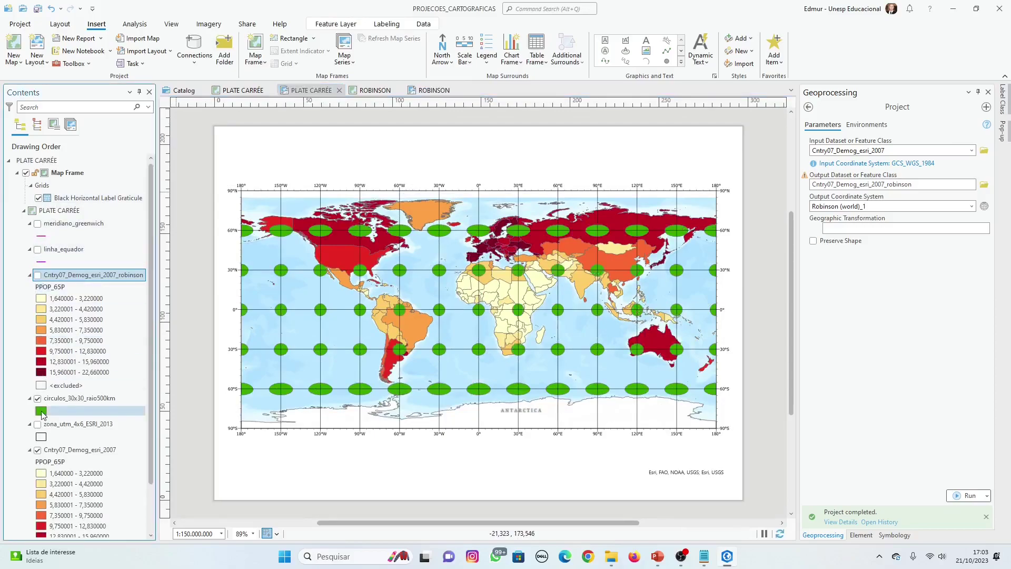
{"action": "left_click", "coordinate": [433, 91]}
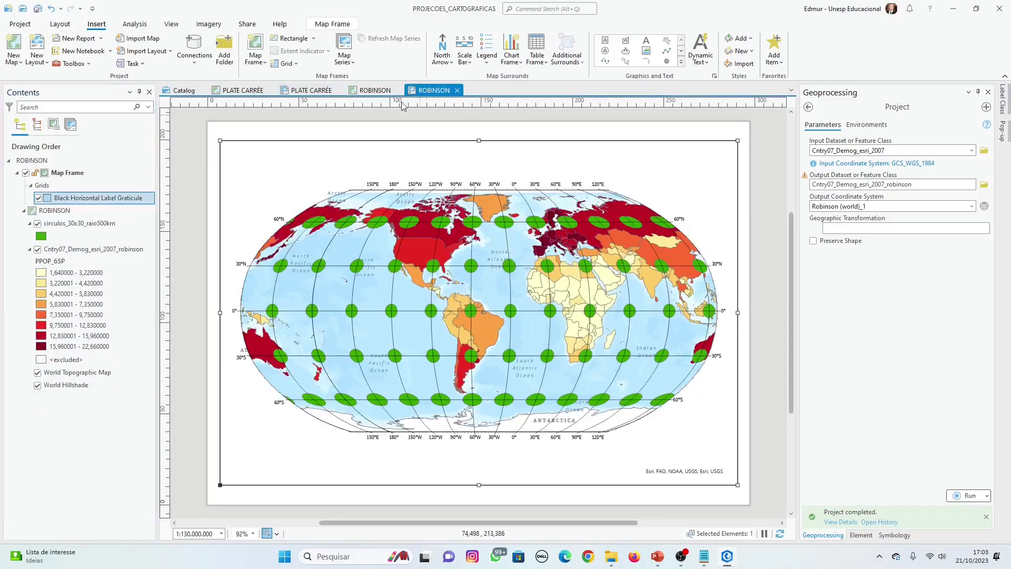
Compare the countries, distortion circles and graticule between the PLATE CARRÉE and ROBINSON layouts.
{"action": "left_click", "coordinate": [315, 92]}
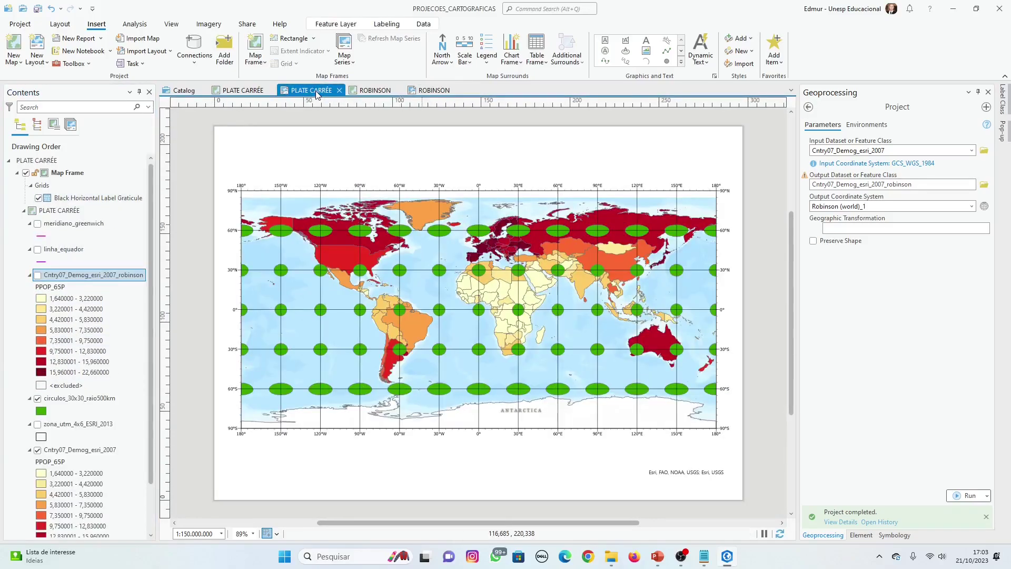
{"action": "left_click", "coordinate": [430, 91]}
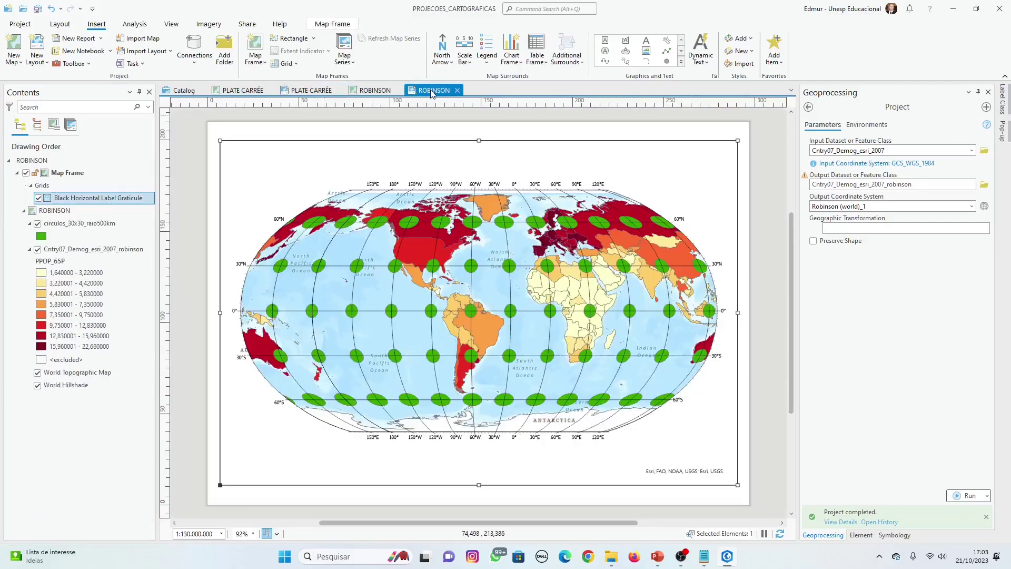
{"action": "left_click", "coordinate": [312, 92]}
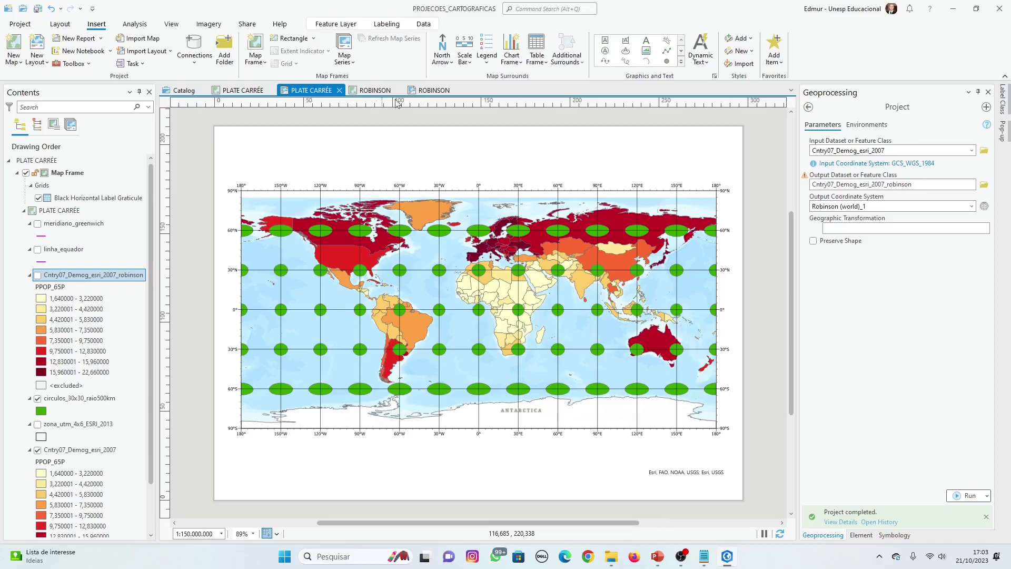
{"action": "left_click", "coordinate": [428, 92]}
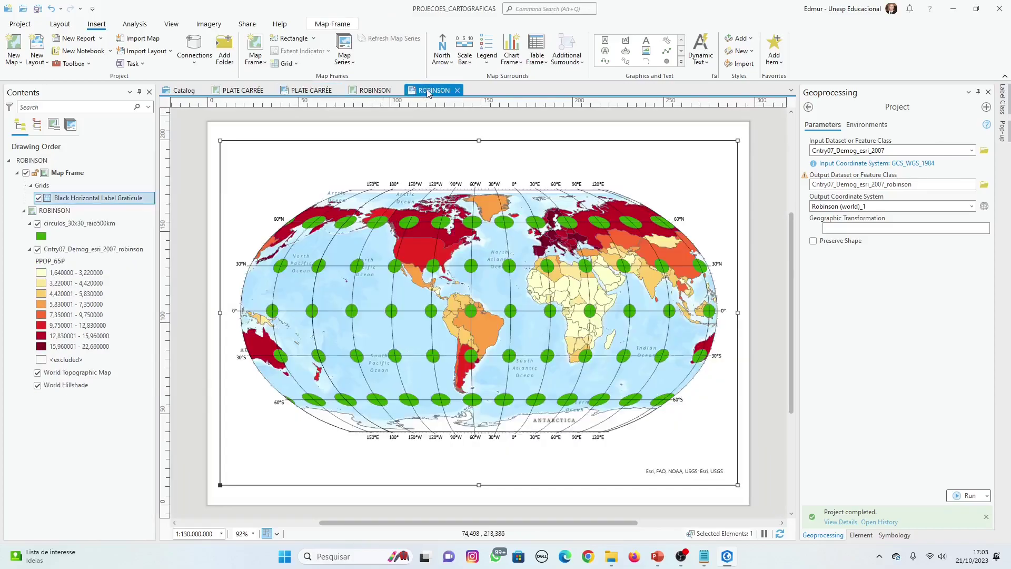
{"action": "left_click", "coordinate": [310, 91]}
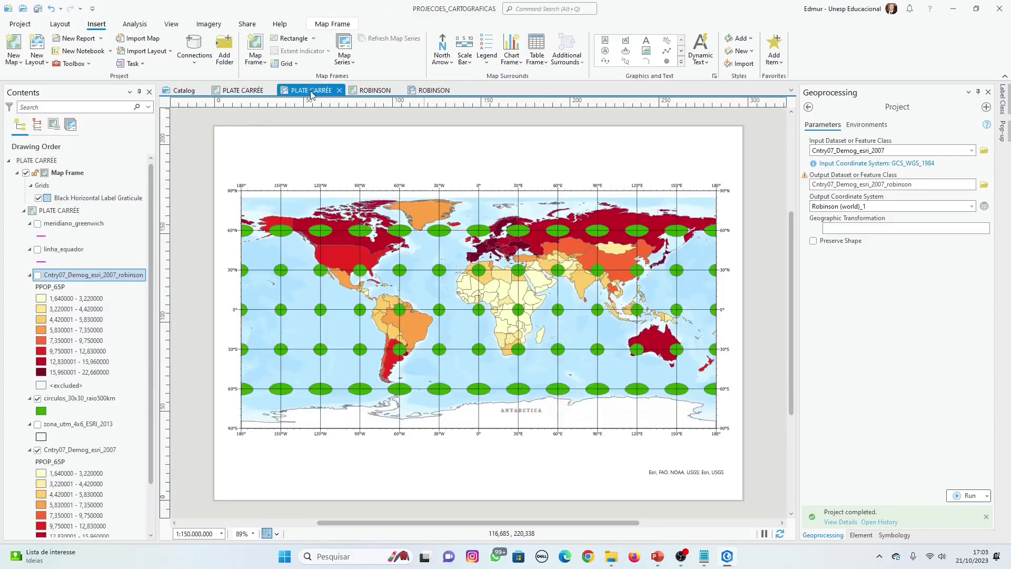
{"action": "left_click", "coordinate": [435, 94]}
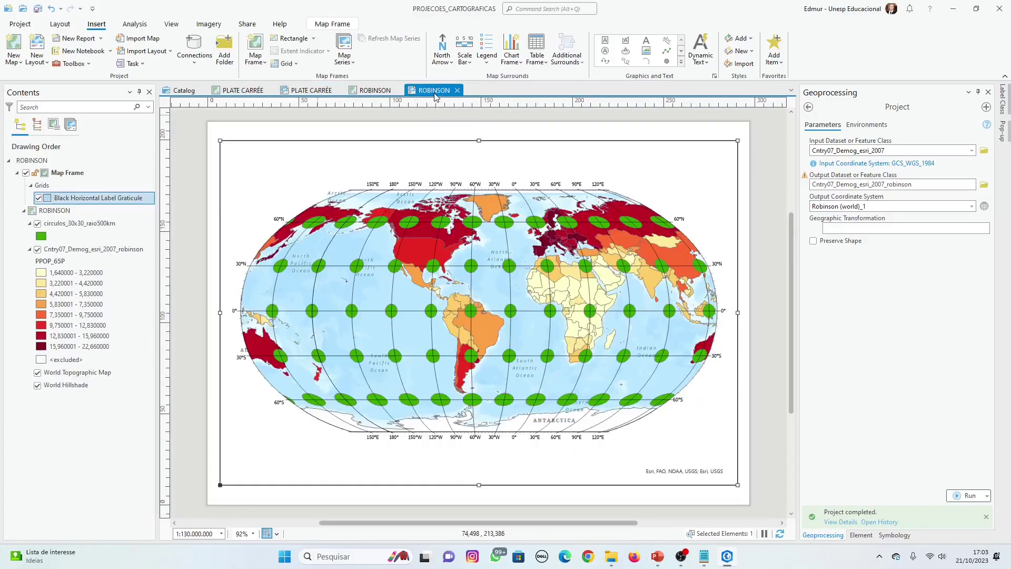
{"action": "left_click", "coordinate": [318, 93]}
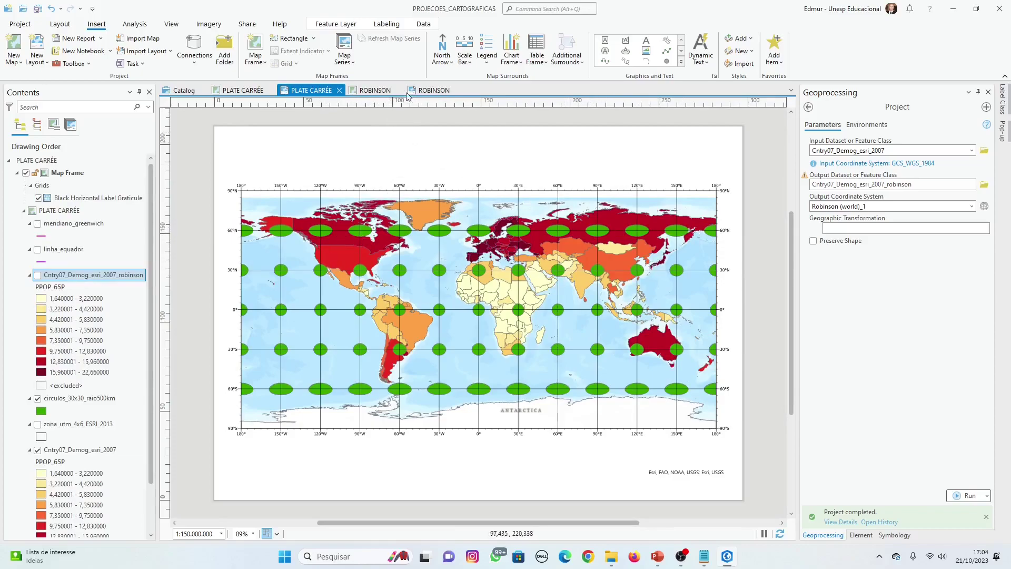
{"action": "left_click", "coordinate": [434, 90]}
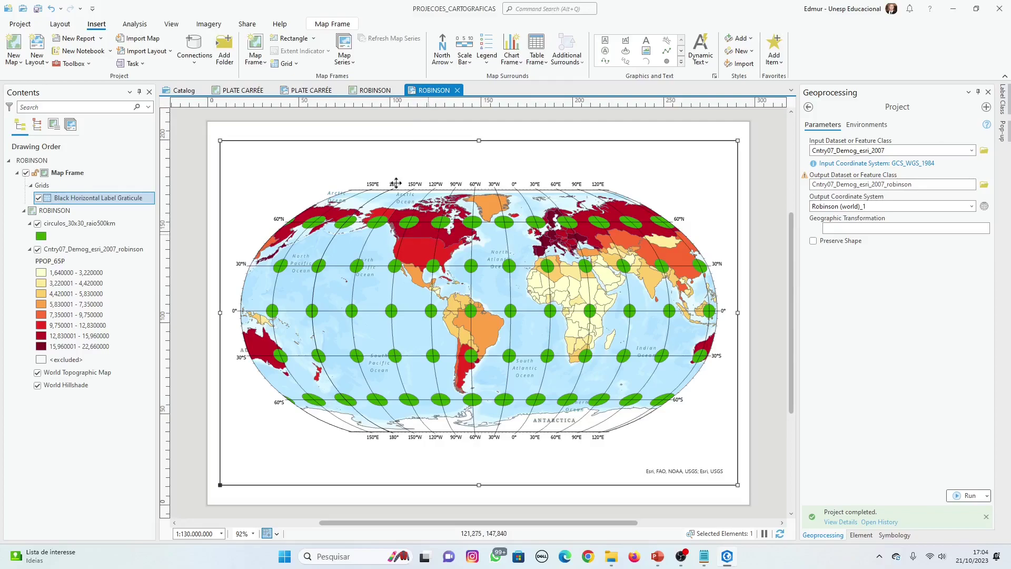
{"action": "left_click", "coordinate": [311, 90]}
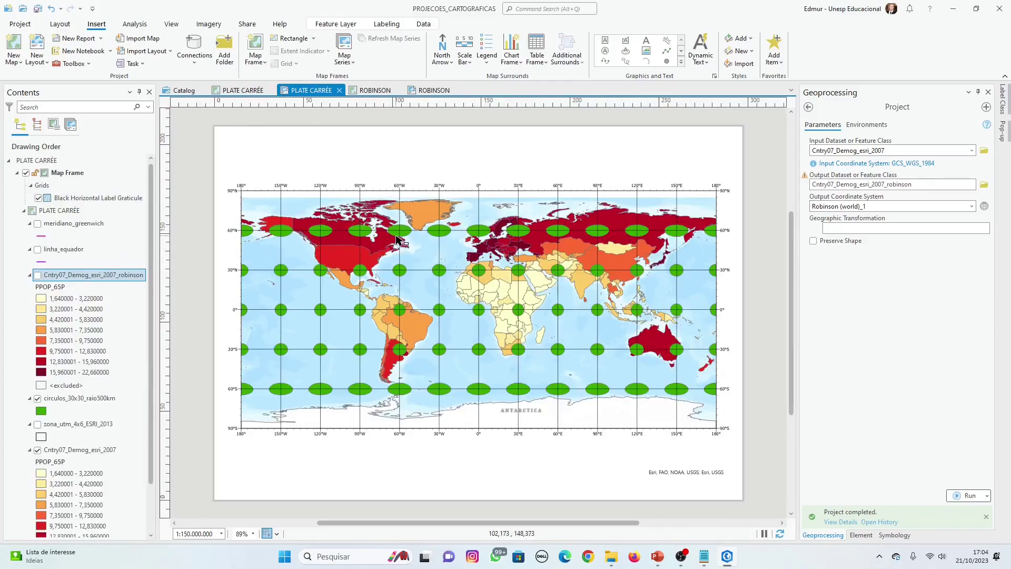
{"action": "left_click", "coordinate": [433, 90]}
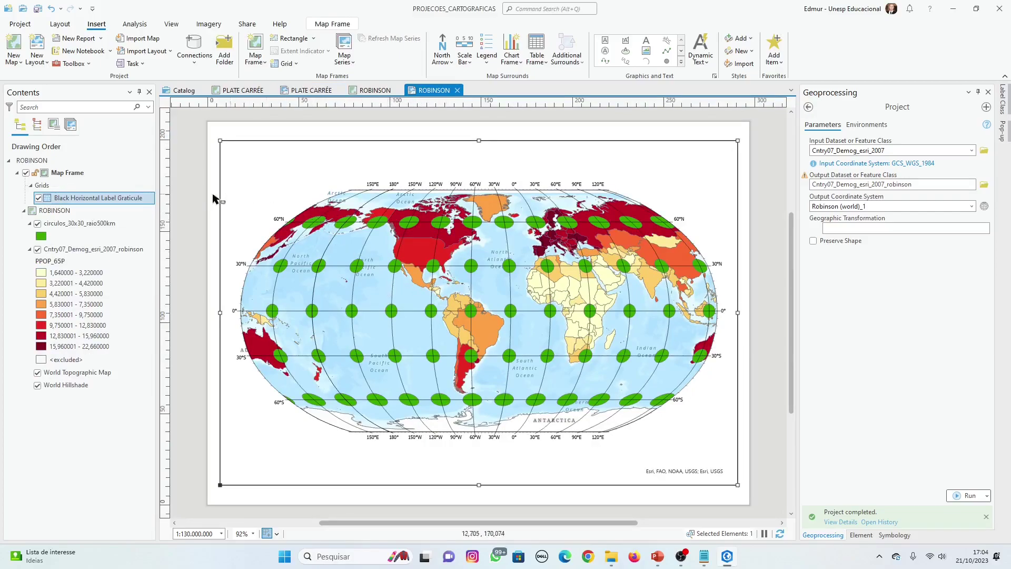
Check the map frame in the PLATE CARRÉE layout, then remove the ROBINSON map frame's border by turning off its solid stroke.
{"action": "left_click", "coordinate": [198, 182]}
{"action": "left_click", "coordinate": [308, 90]}
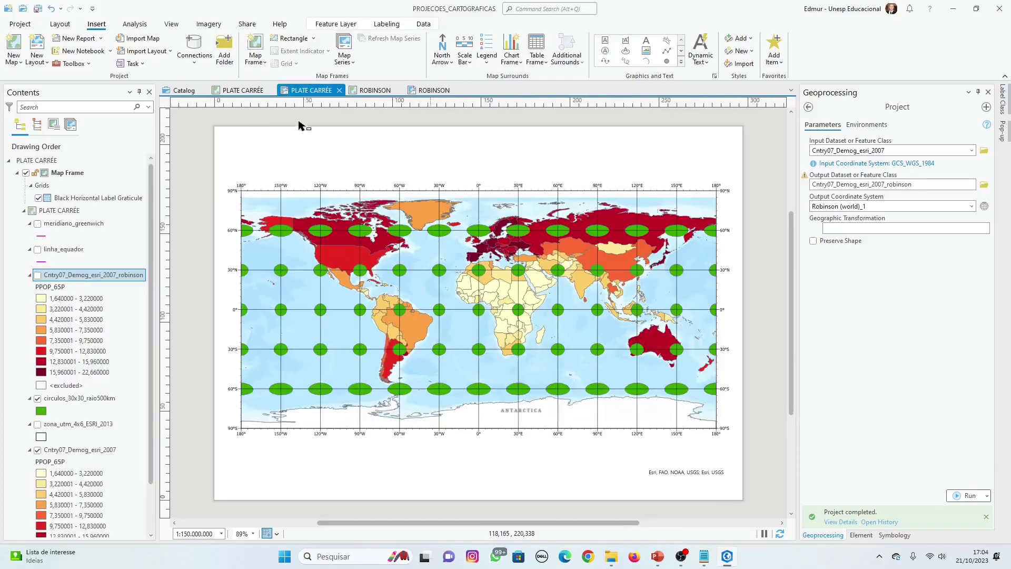
{"action": "left_click", "coordinate": [338, 157]}
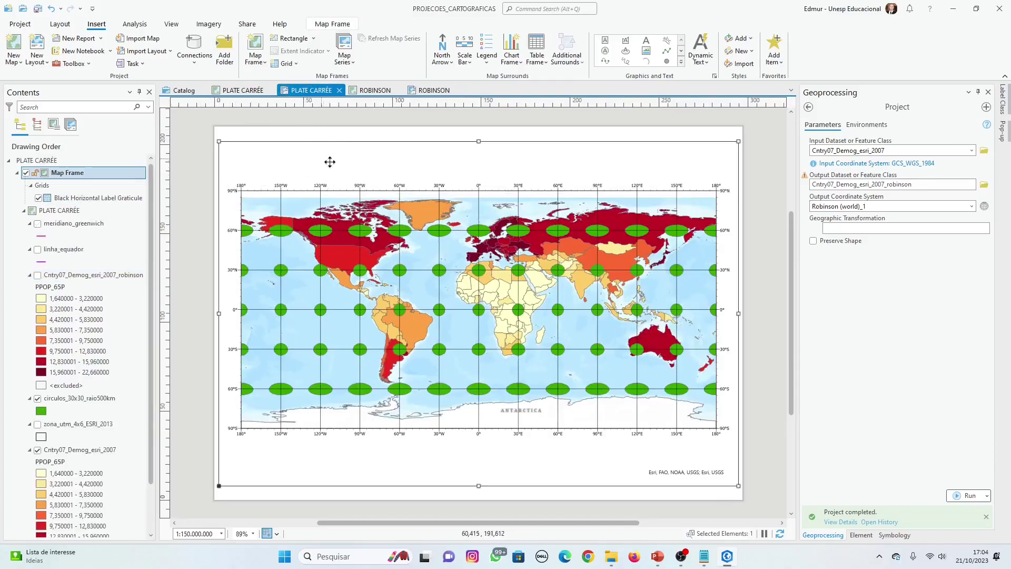
{"action": "left_click", "coordinate": [431, 91]}
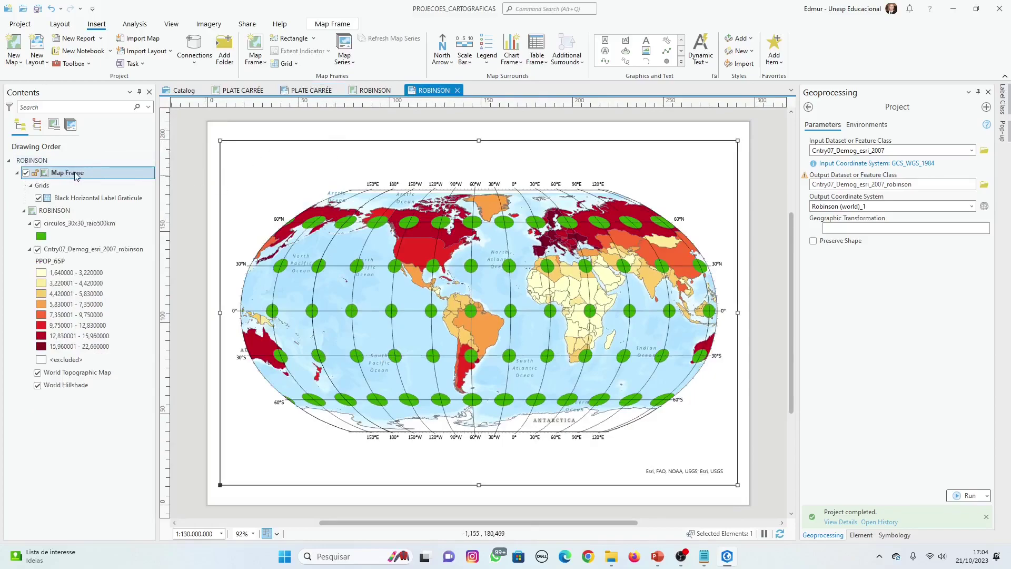
{"action": "right_click", "coordinate": [108, 173]}
{"action": "left_click", "coordinate": [182, 498]}
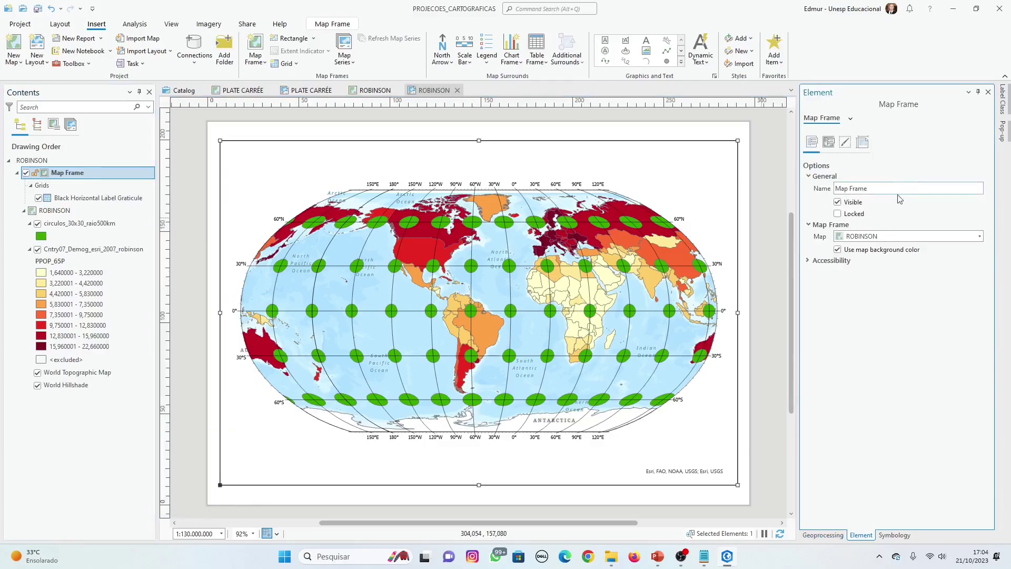
{"action": "left_click", "coordinate": [849, 118]}
{"action": "left_click", "coordinate": [862, 148]}
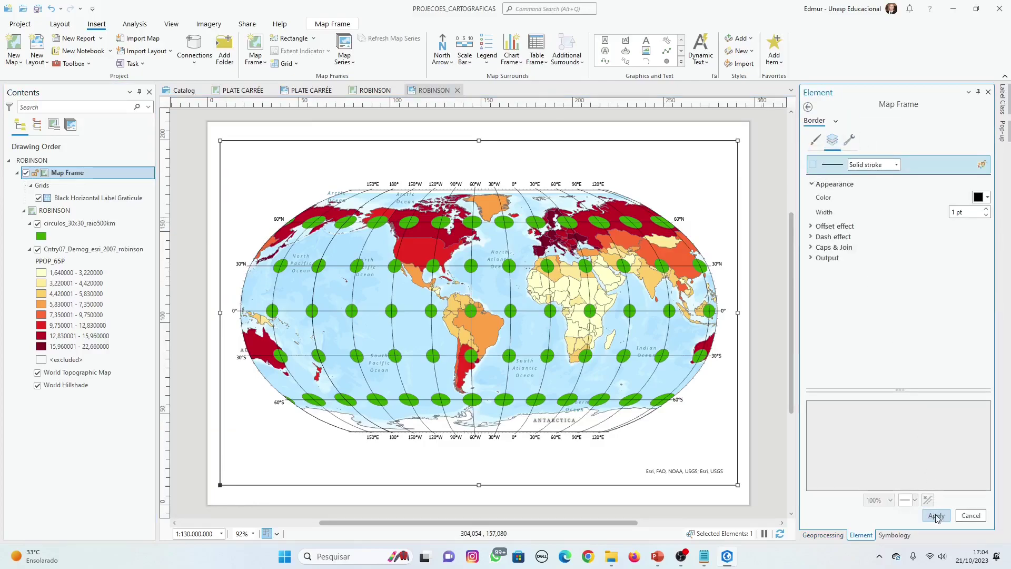
{"action": "left_click", "coordinate": [769, 348]}
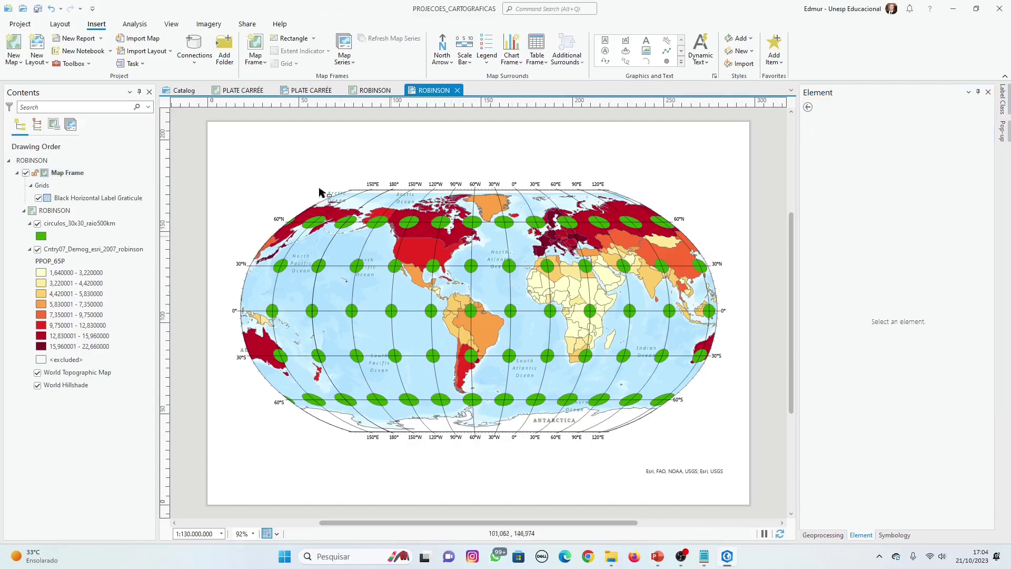
Save the project, then switch to the PowerPoint presentation and present the Part 2 slides on the Eckert III projection.
{"action": "left_click", "coordinate": [38, 8]}
{"action": "left_click", "coordinate": [658, 556]}
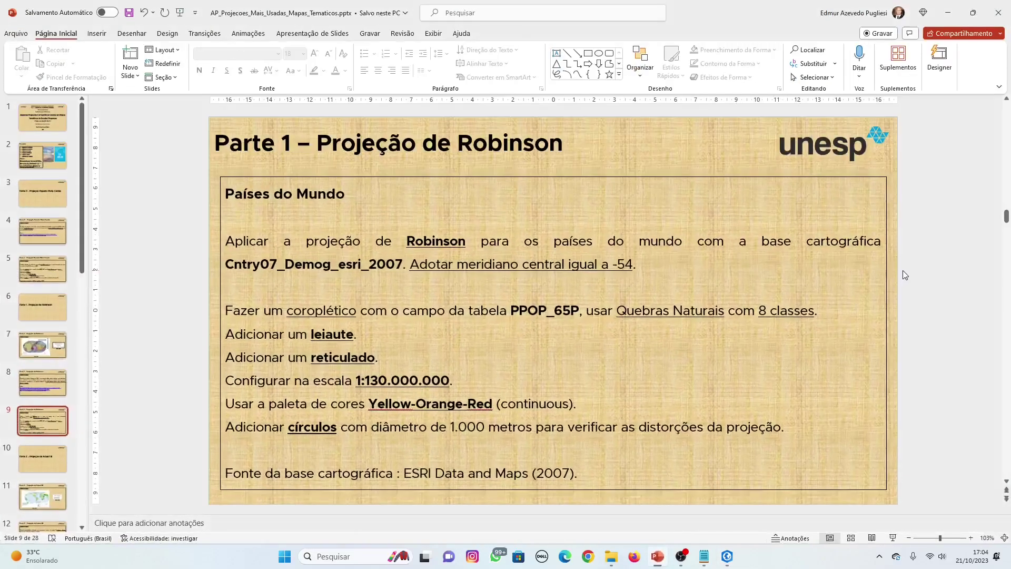
{"action": "scroll", "coordinate": [908, 273], "scroll_direction": "down", "scroll_amount": 1}
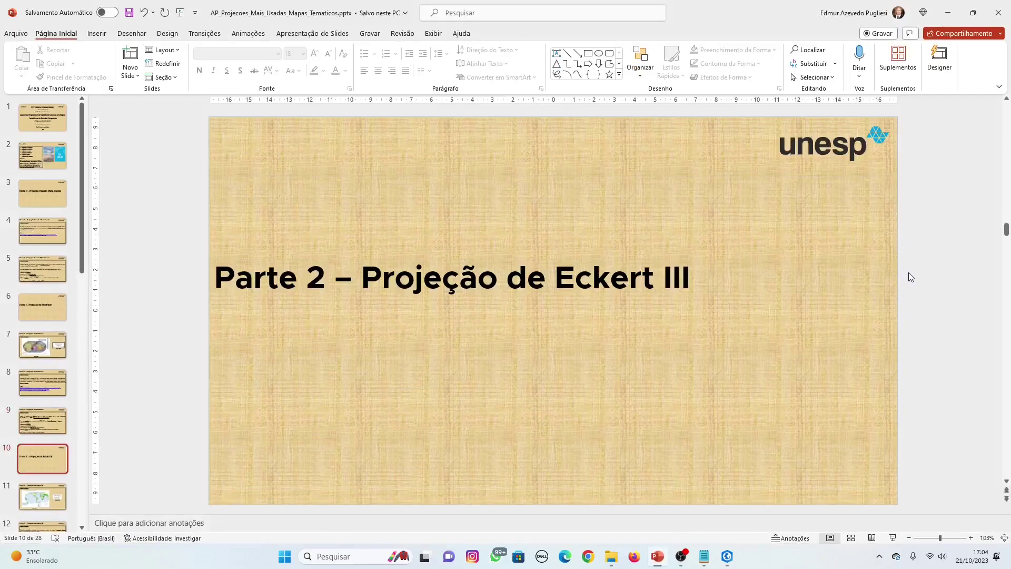
{"action": "left_click", "coordinate": [892, 538]}
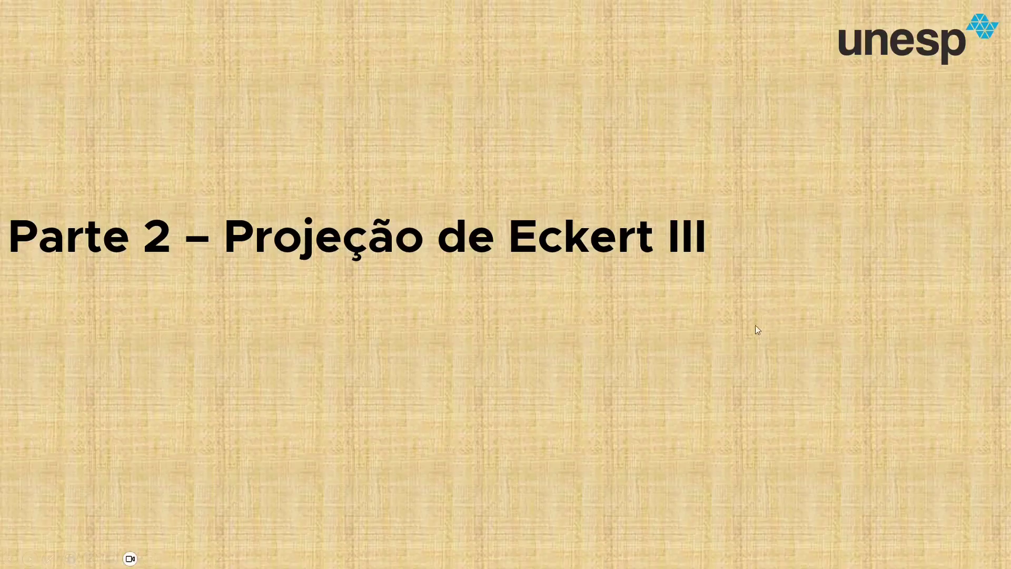
{"action": "left_click", "coordinate": [479, 368]}
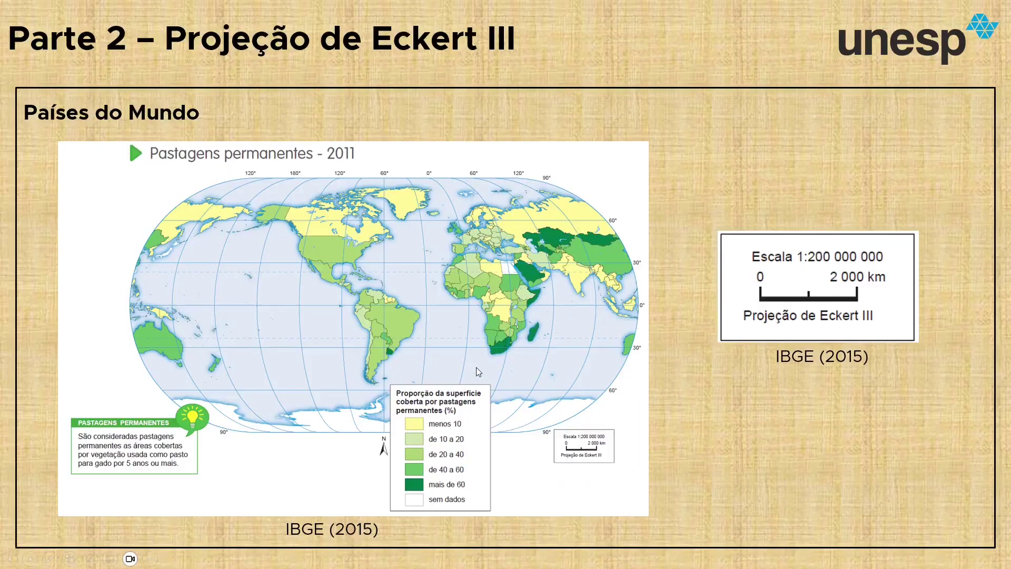
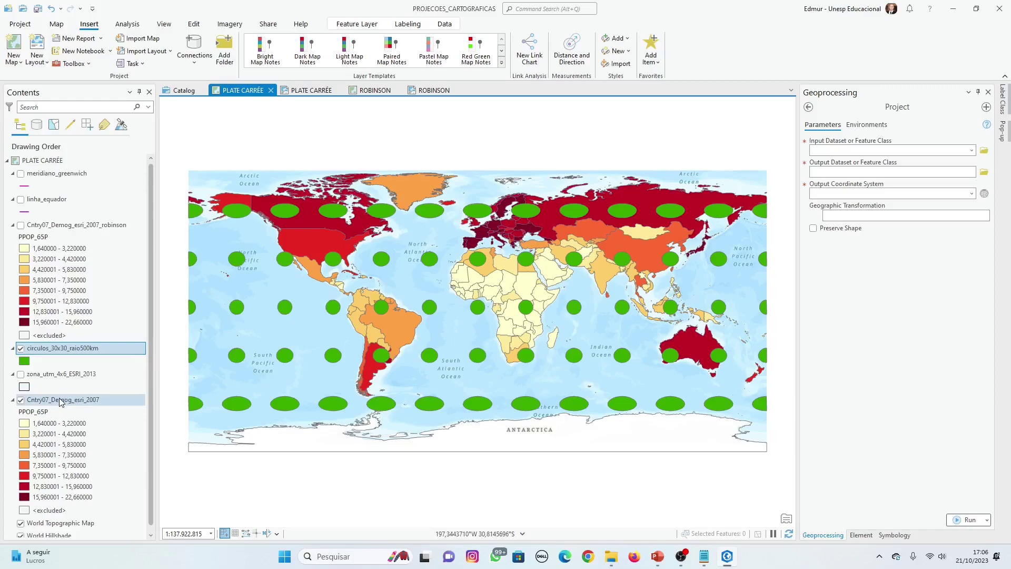
In the Project tool, use Cntry07_Demog_esri_2007 as the input and name the output Cntry07_Demog_esri_2007_eckert_iii.
{"action": "left_click", "coordinate": [59, 399]}
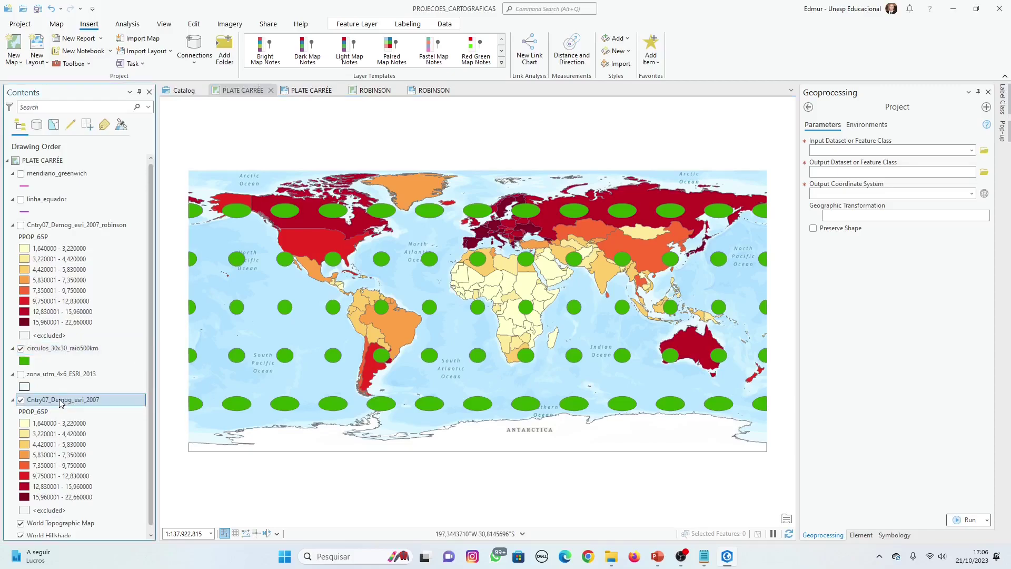
{"action": "left_click_drag", "start_coordinate": [844, 149], "coordinate": [846, 151]}
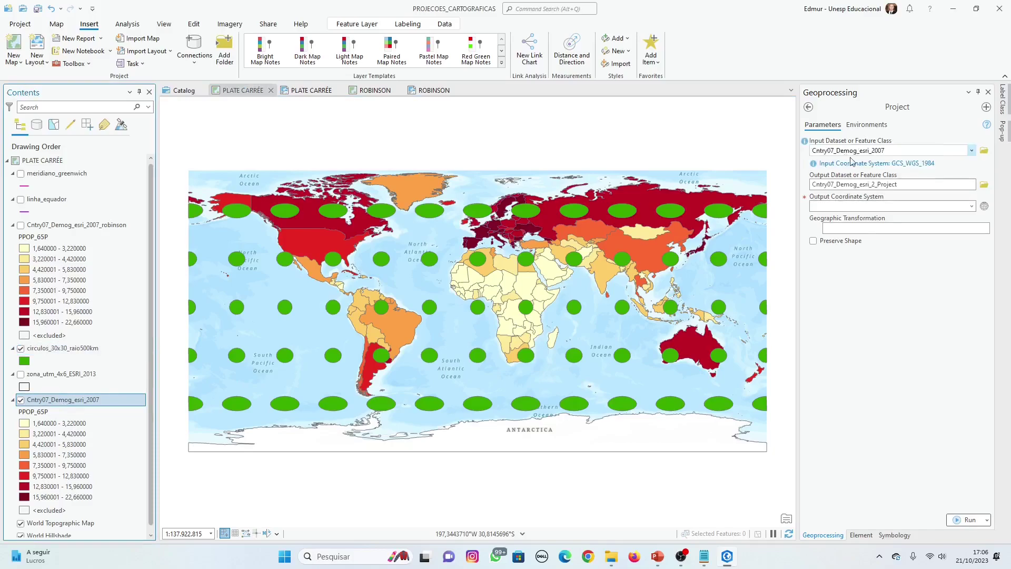
{"action": "left_click", "coordinate": [925, 151]}
{"action": "left_click_drag", "start_coordinate": [921, 152], "coordinate": [805, 153]}
{"action": "key", "text": "ctrl+c"}
{"action": "left_click", "coordinate": [938, 184]}
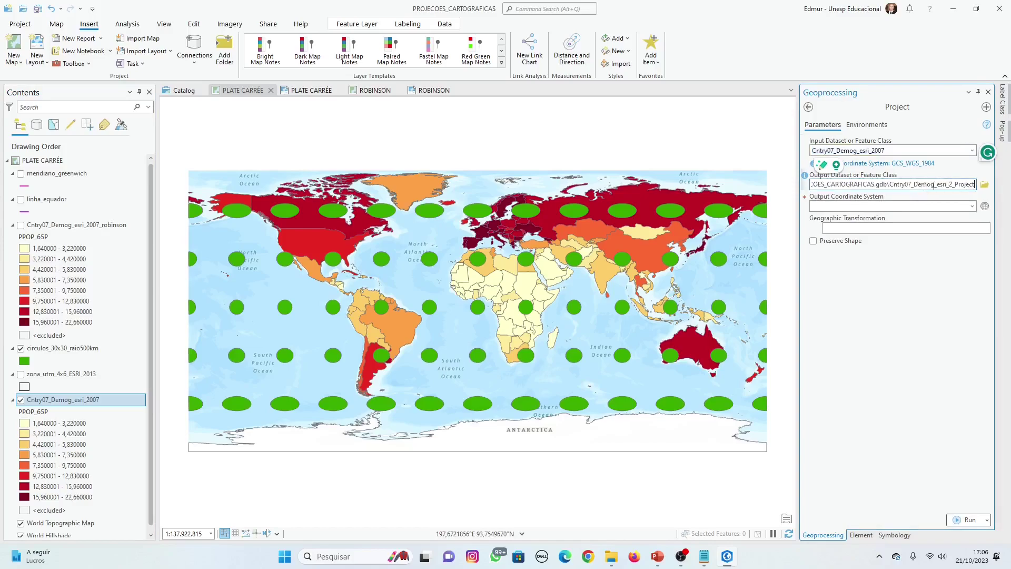
{"action": "left_click_drag", "start_coordinate": [890, 183], "coordinate": [1010, 184]}
{"action": "key", "text": "ctrl+v"}
{"action": "type", "text": "_eckert_iii"}
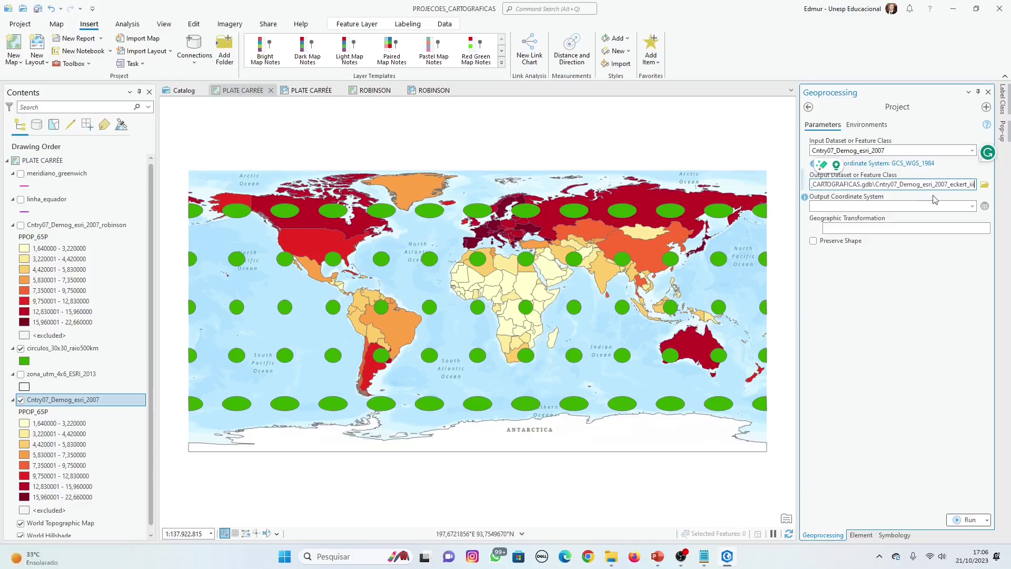
Search the world projected coordinate systems for "eckert" and select Eckert III (world) as the output coordinate system.
{"action": "left_click", "coordinate": [984, 205]}
{"action": "left_click", "coordinate": [547, 281]}
{"action": "type", "text": "eckert"}
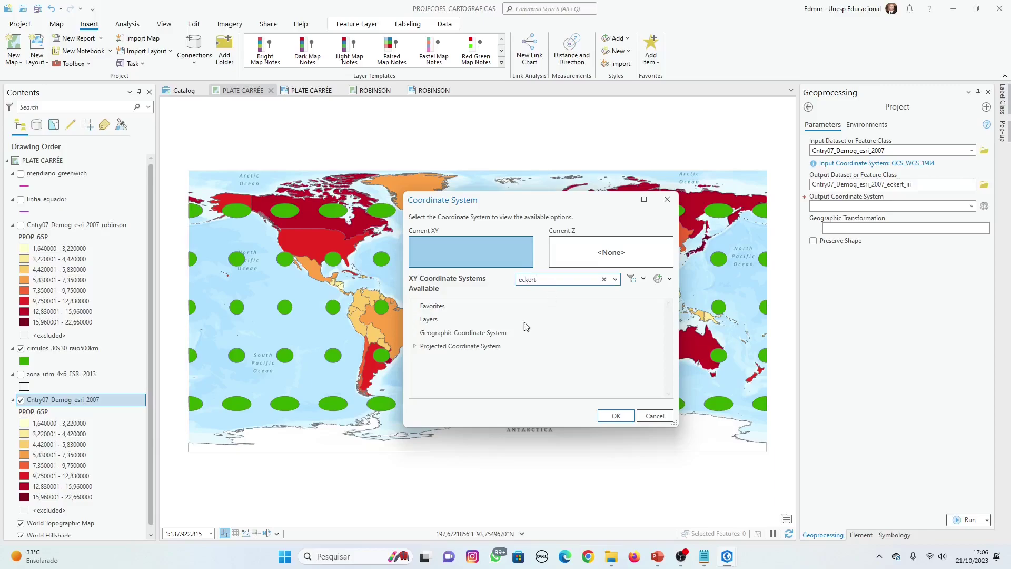
{"action": "left_click", "coordinate": [415, 347]}
{"action": "left_click", "coordinate": [423, 358]}
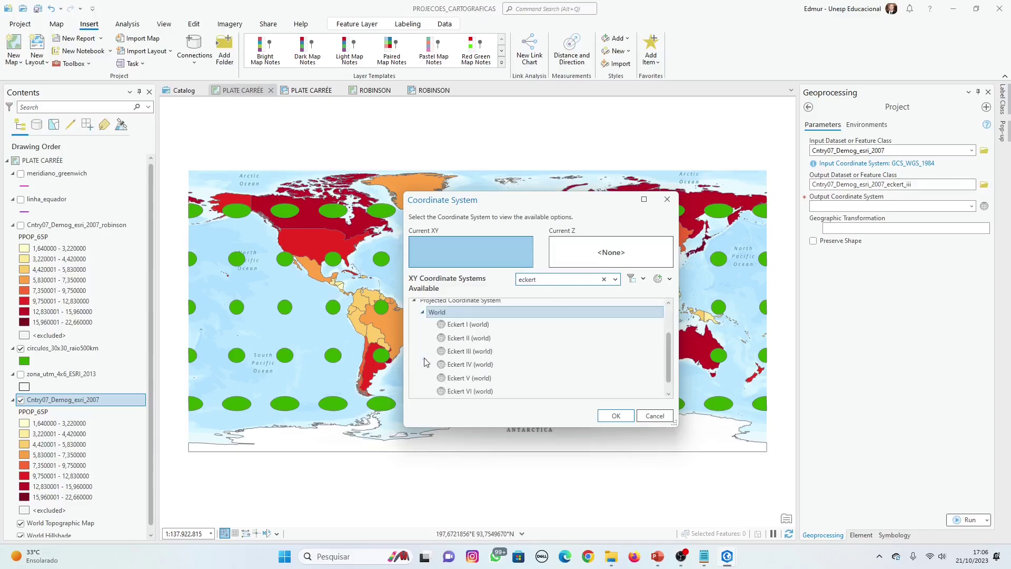
{"action": "left_click", "coordinate": [459, 352]}
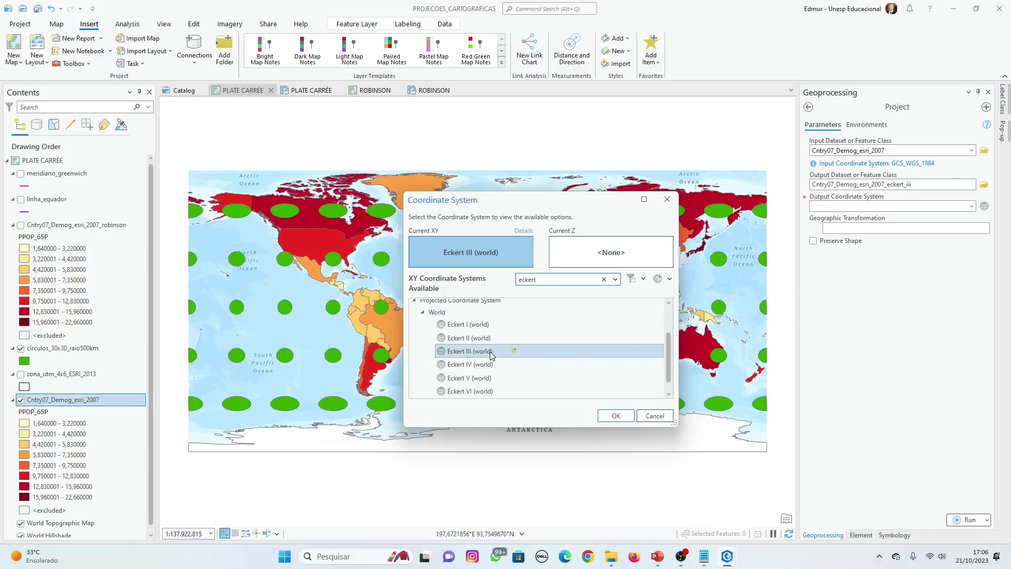
Modify the Eckert III (world) system to a central meridian of -54, accept it as output and run the Project tool.
{"action": "right_click", "coordinate": [478, 351]}
{"action": "left_click", "coordinate": [504, 374]}
{"action": "left_click", "coordinate": [596, 304]}
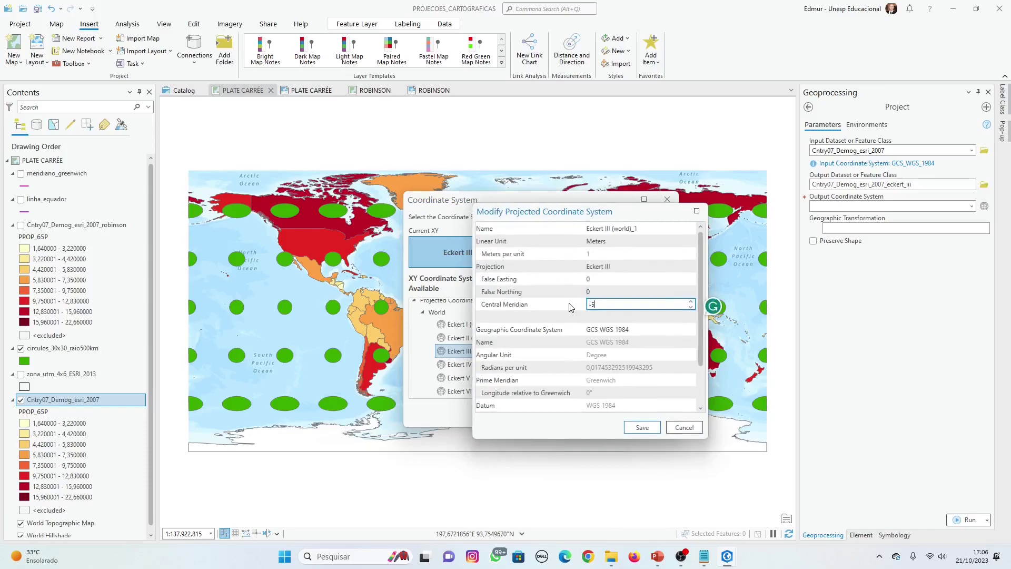
{"action": "type", "text": "-54"}
{"action": "left_click", "coordinate": [644, 428]}
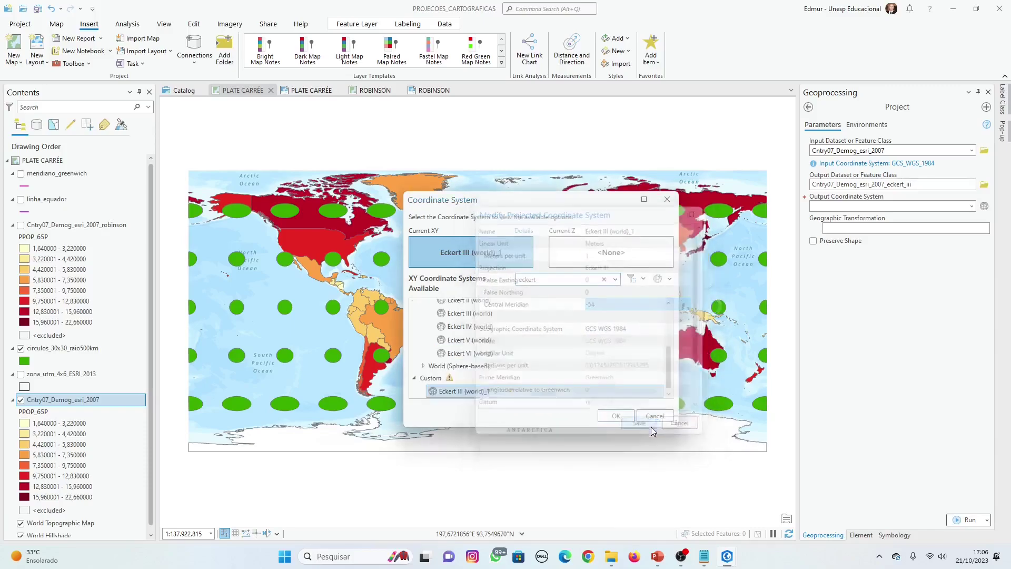
{"action": "left_click", "coordinate": [617, 416]}
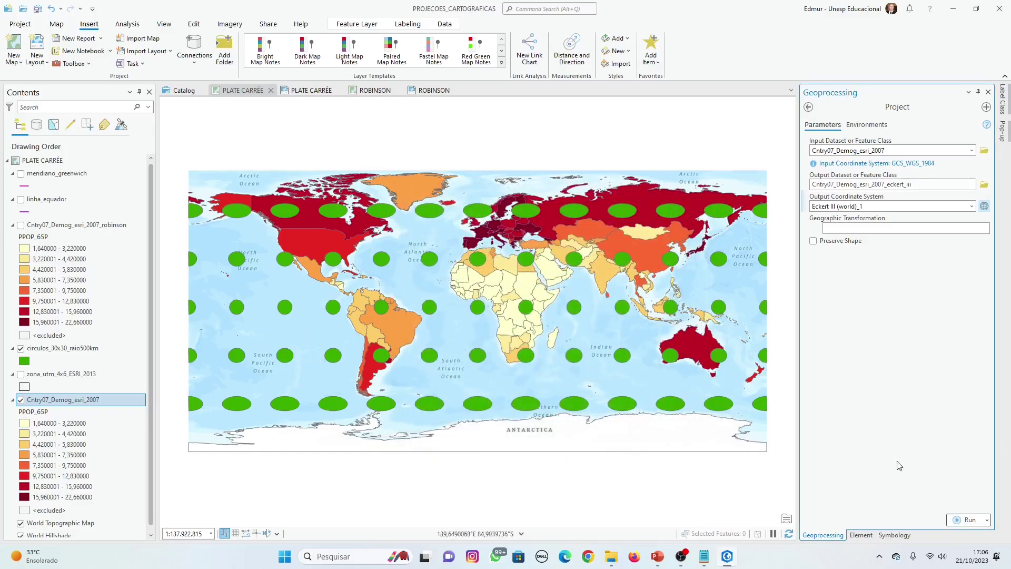
{"action": "left_click", "coordinate": [969, 520]}
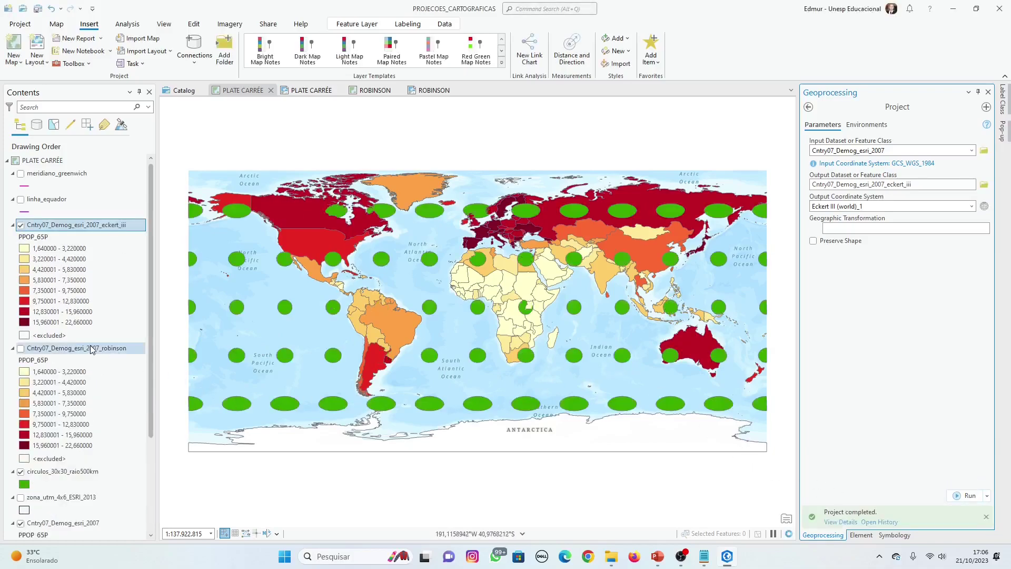
Check the Cntry07_Demog_esri_2007_eckert_iii feature class in the project geodatabase, then return to the PLATE CARRÉE map and save the project.
{"action": "left_click", "coordinate": [181, 90]}
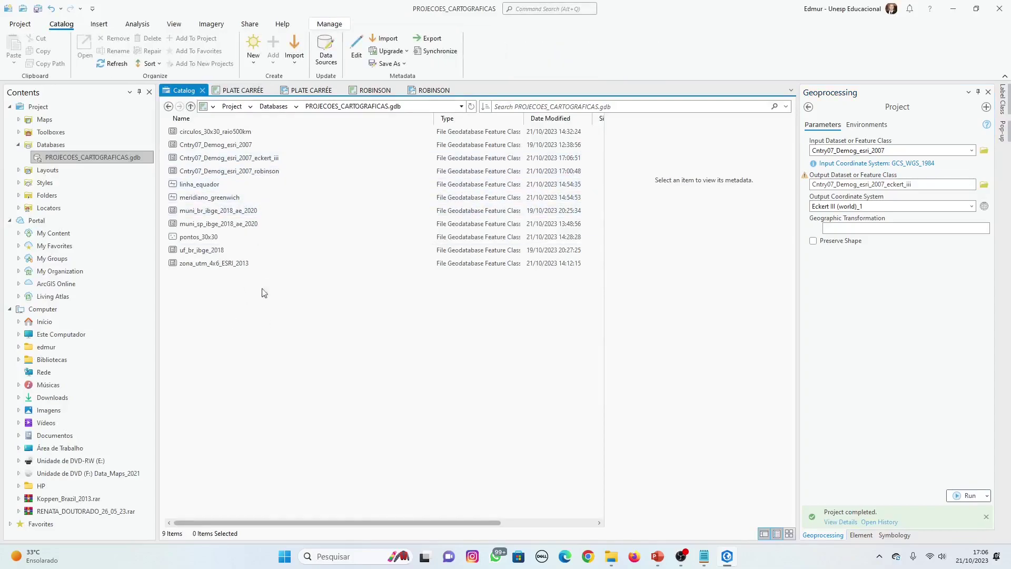
{"action": "left_click", "coordinate": [253, 159]}
{"action": "left_click", "coordinate": [344, 284]}
{"action": "left_click", "coordinate": [243, 90]}
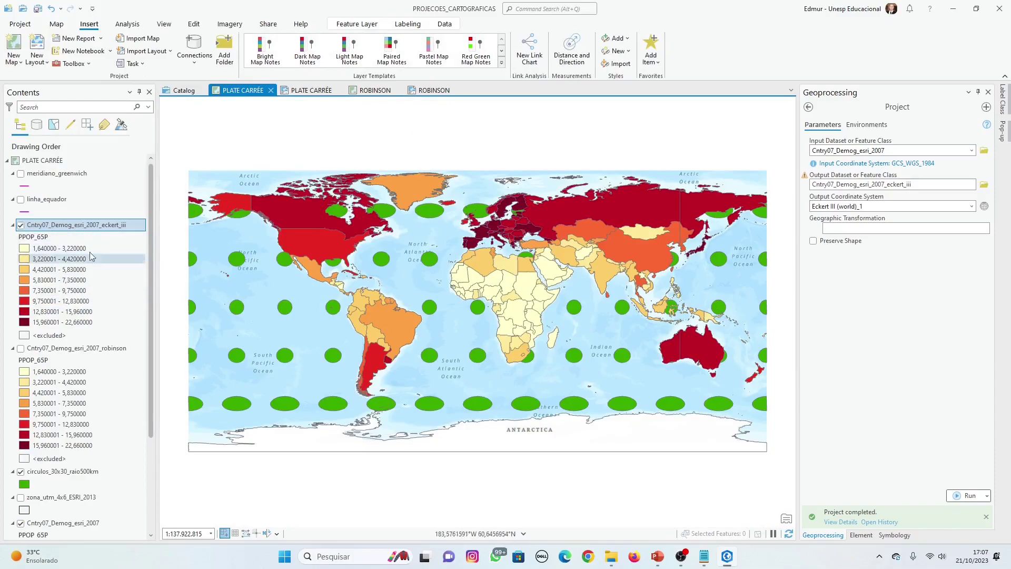
{"action": "scroll", "coordinate": [97, 270], "scroll_direction": "down", "scroll_amount": 2}
{"action": "scroll", "coordinate": [97, 271], "scroll_direction": "up", "scroll_amount": 2}
{"action": "left_click", "coordinate": [33, 8]}
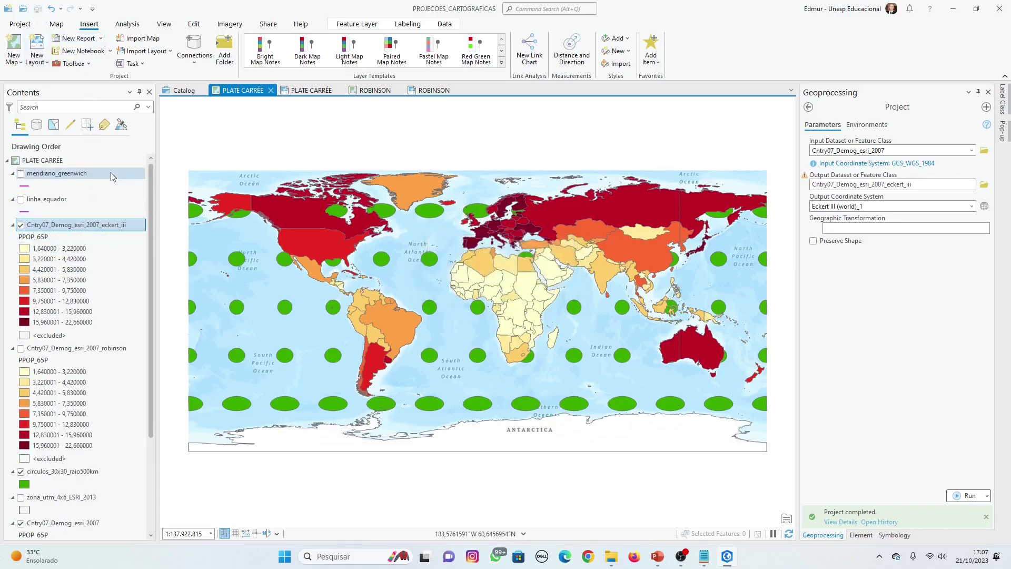
Create a new map and copy the Cntry07_Demog_esri_2007_eckert_iii layer from the PLATE CARRÉE map.
{"action": "left_click", "coordinate": [14, 45]}
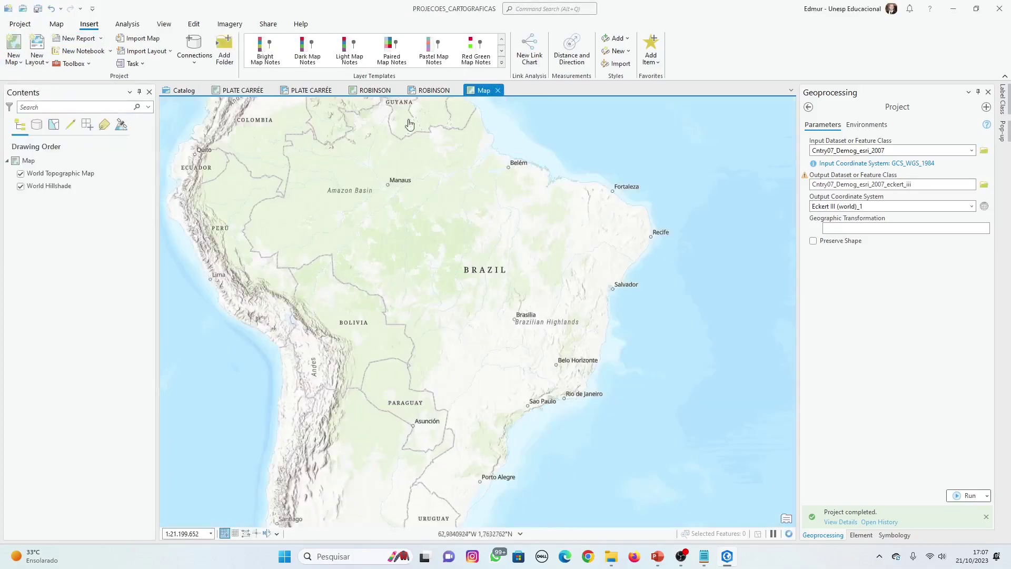
{"action": "left_click", "coordinate": [375, 90]}
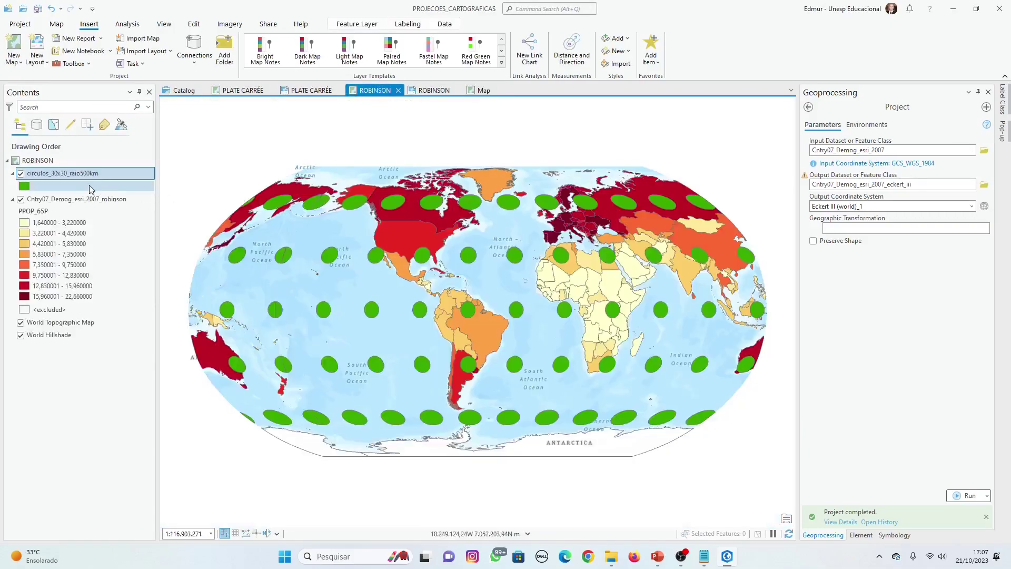
{"action": "left_click", "coordinate": [242, 90]}
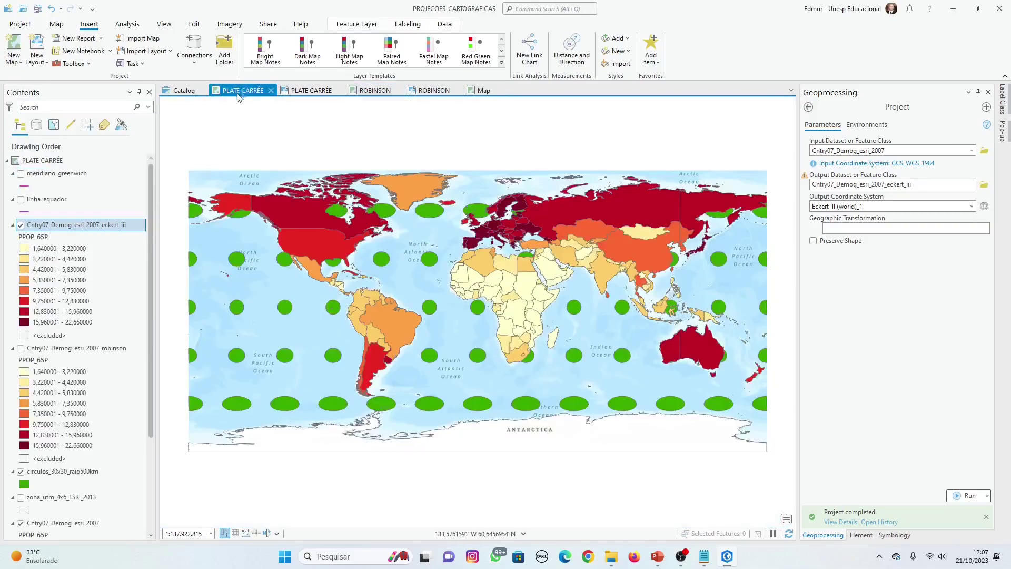
{"action": "right_click", "coordinate": [53, 230]}
{"action": "left_click", "coordinate": [91, 176]}
Rename the new map to ECKERT III and paste the copied Cntry07_Demog_esri_2007_eckert_iii layer into it.
{"action": "left_click", "coordinate": [483, 90]}
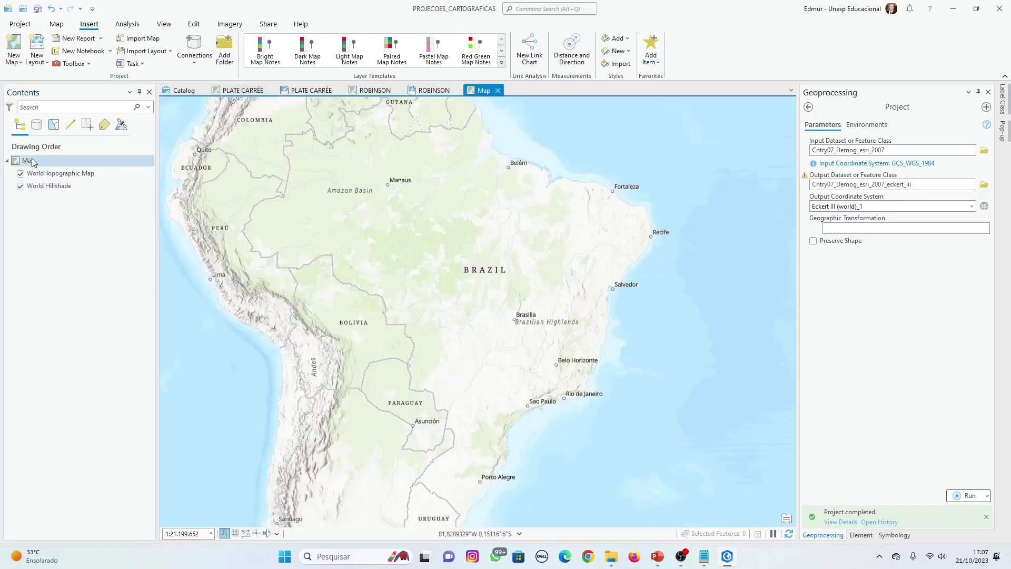
{"action": "left_click", "coordinate": [33, 163]}
{"action": "left_click", "coordinate": [39, 166]}
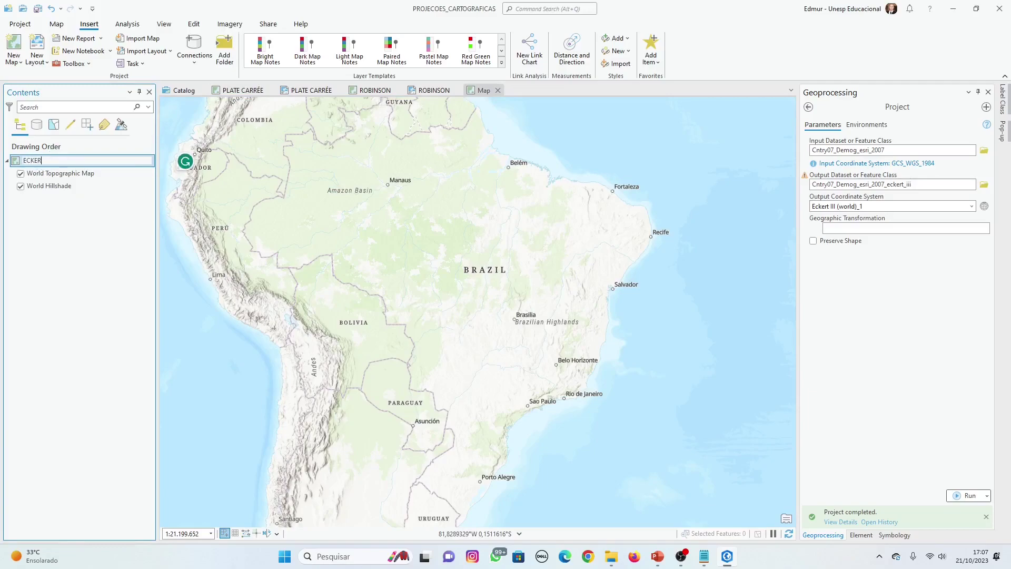
{"action": "key", "text": "Return"}
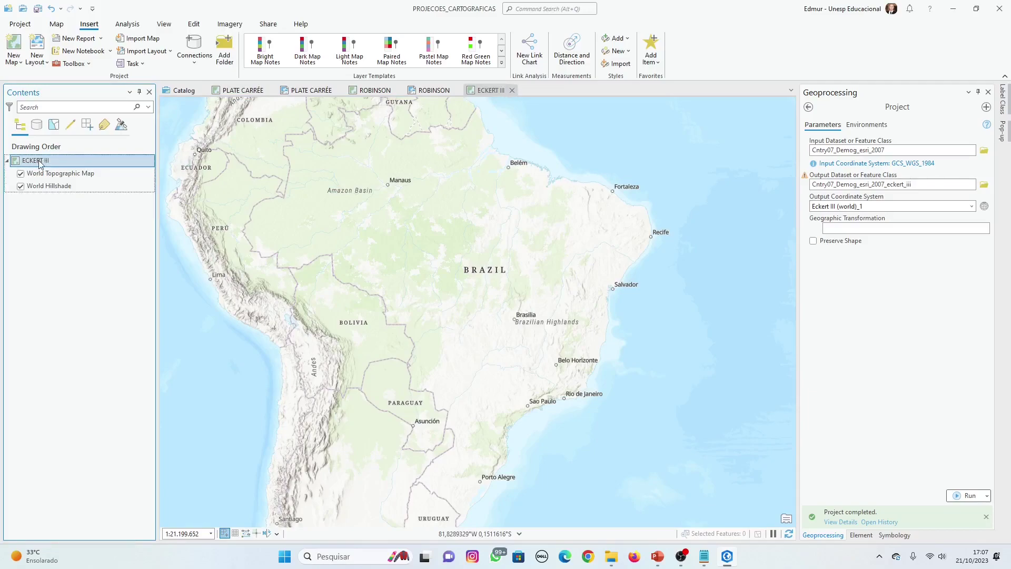
{"action": "right_click", "coordinate": [40, 164]}
{"action": "left_click", "coordinate": [52, 163]}
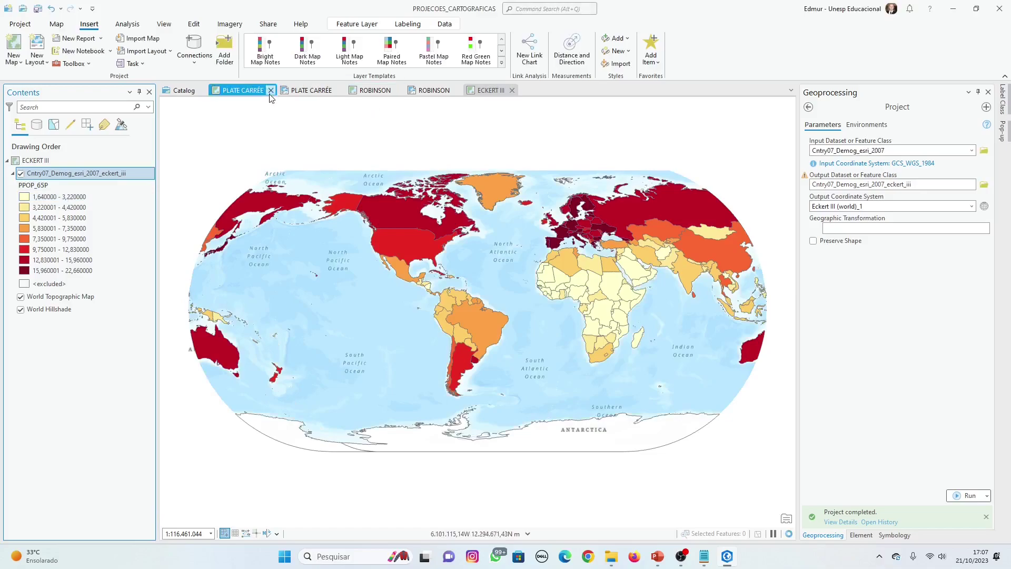
Copy the circulos_30x30_raio500km layer from the PLATE CARRÉE map into the ECKERT III map and save the project.
{"action": "left_click", "coordinate": [242, 91]}
{"action": "scroll", "coordinate": [58, 442], "scroll_direction": "down", "scroll_amount": 1}
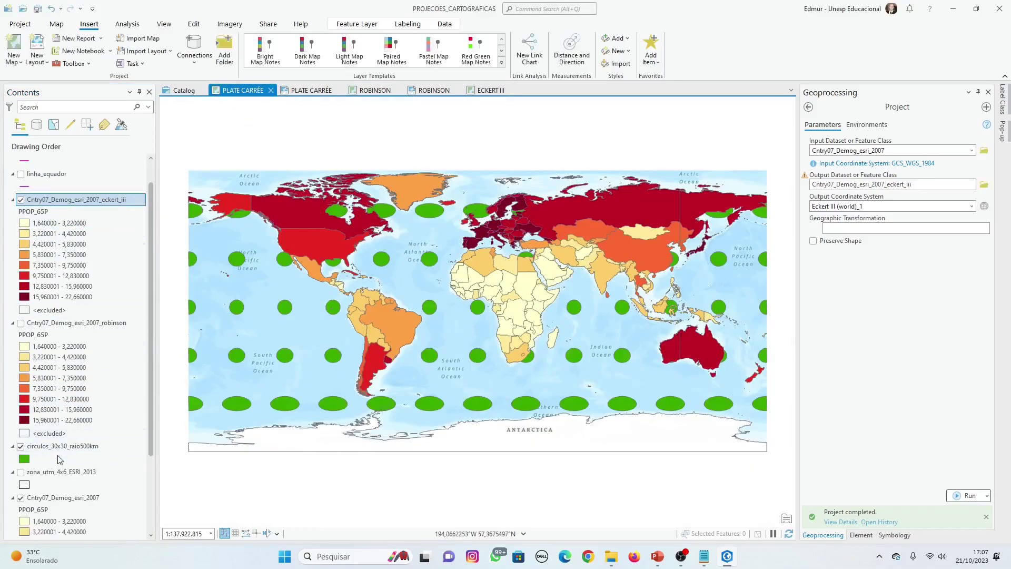
{"action": "left_click", "coordinate": [58, 449]}
{"action": "right_click", "coordinate": [58, 449]}
{"action": "key", "text": "Escape"}
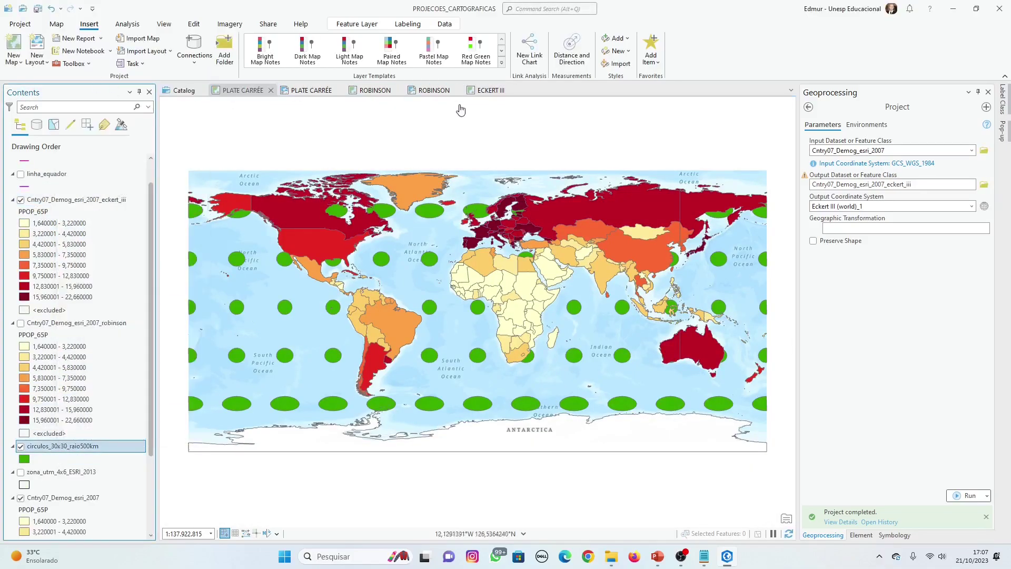
{"action": "left_click", "coordinate": [433, 93]}
{"action": "left_click", "coordinate": [492, 92]}
{"action": "left_click", "coordinate": [37, 160]}
{"action": "right_click", "coordinate": [36, 161]}
{"action": "left_click", "coordinate": [50, 163]}
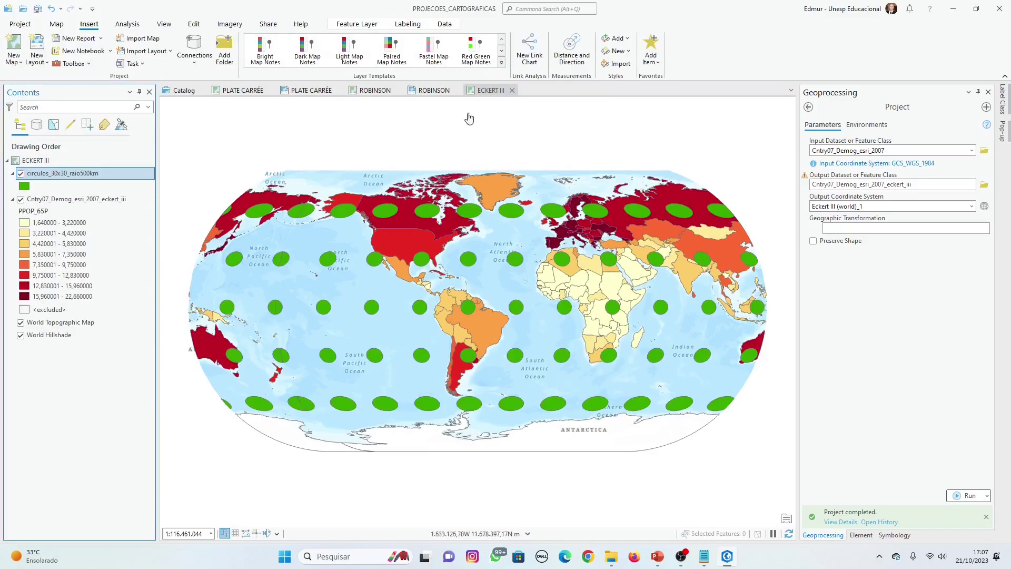
{"action": "left_click", "coordinate": [38, 9]}
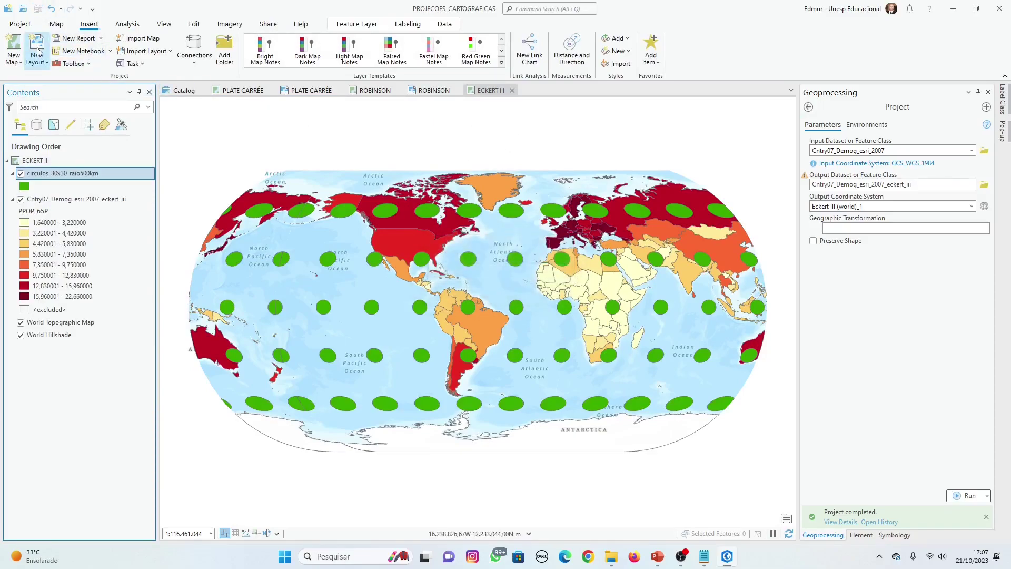
Create a new ISO A4 landscape layout and rename it ECKERT III.
{"action": "left_click", "coordinate": [37, 51]}
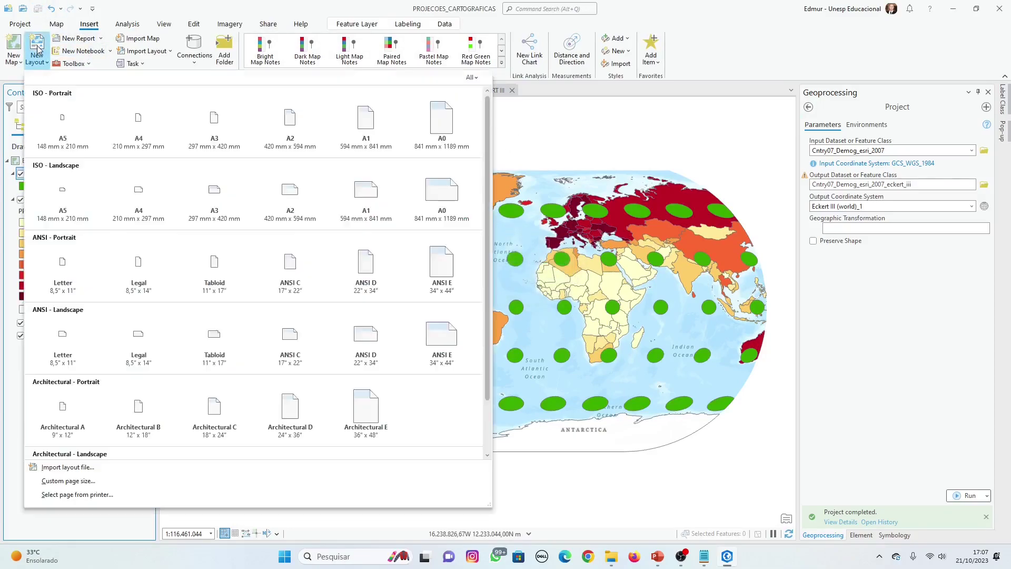
{"action": "left_click", "coordinate": [142, 204]}
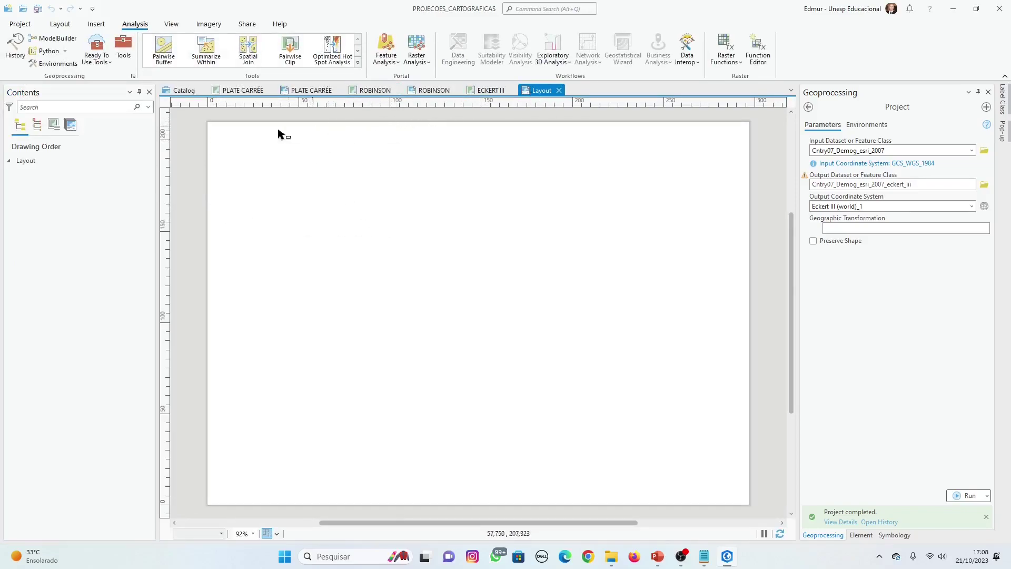
{"action": "left_click", "coordinate": [29, 162]}
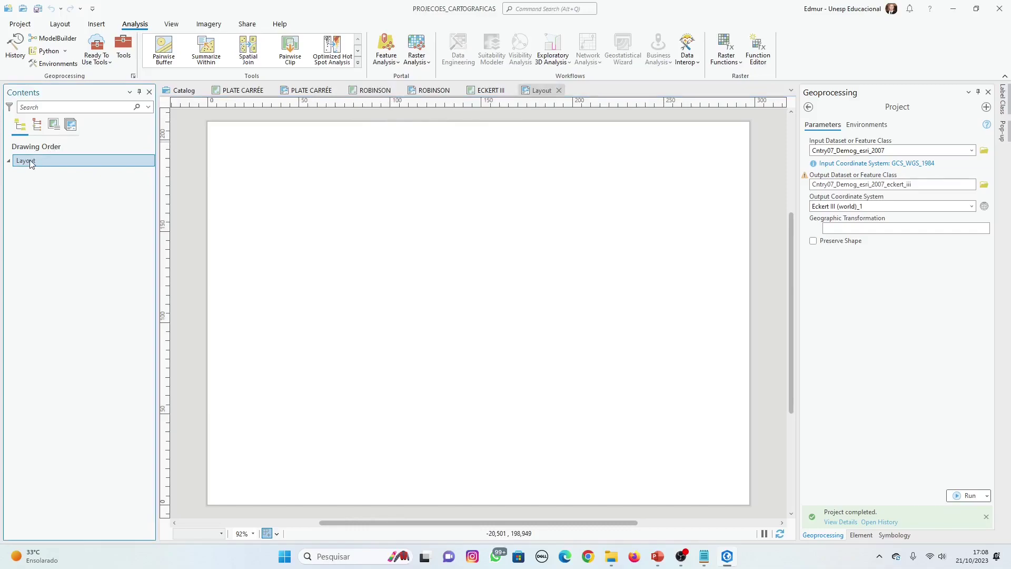
{"action": "left_click", "coordinate": [27, 160]}
{"action": "type", "text": "ECKER"}
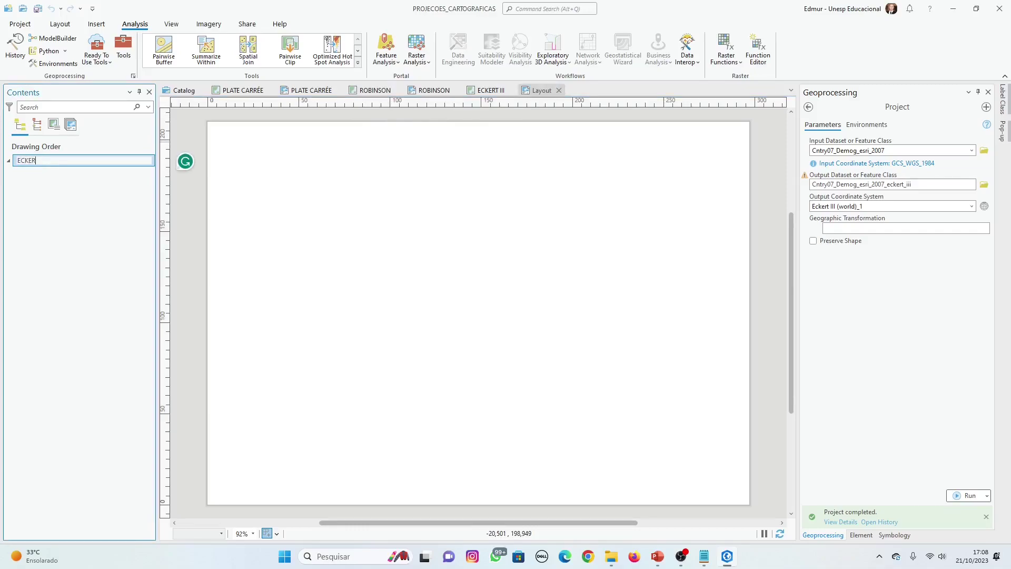
{"action": "key", "text": "Return"}
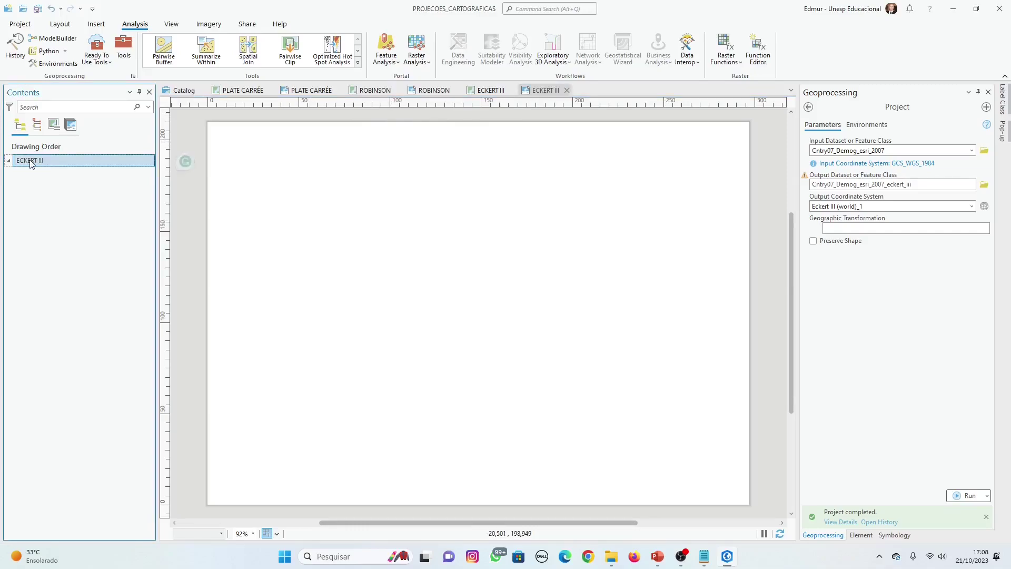
Insert a map frame of the ECKERT III map at 1:116.461.044, covering most of the ECKERT III layout page.
{"action": "left_click", "coordinate": [98, 25]}
{"action": "left_click", "coordinate": [261, 64]}
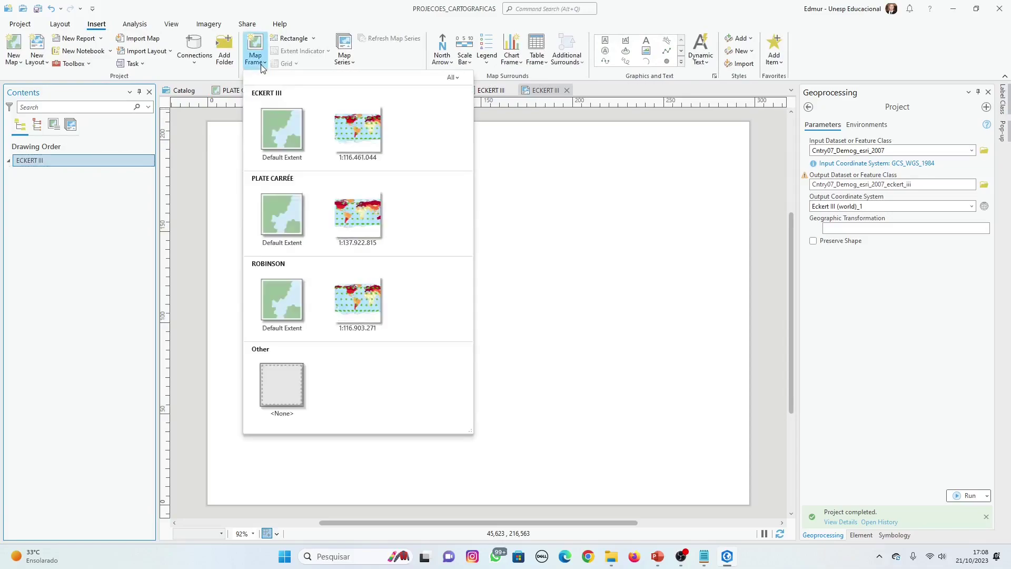
{"action": "left_click", "coordinate": [352, 131]}
{"action": "left_click_drag", "start_coordinate": [224, 145], "coordinate": [736, 483]}
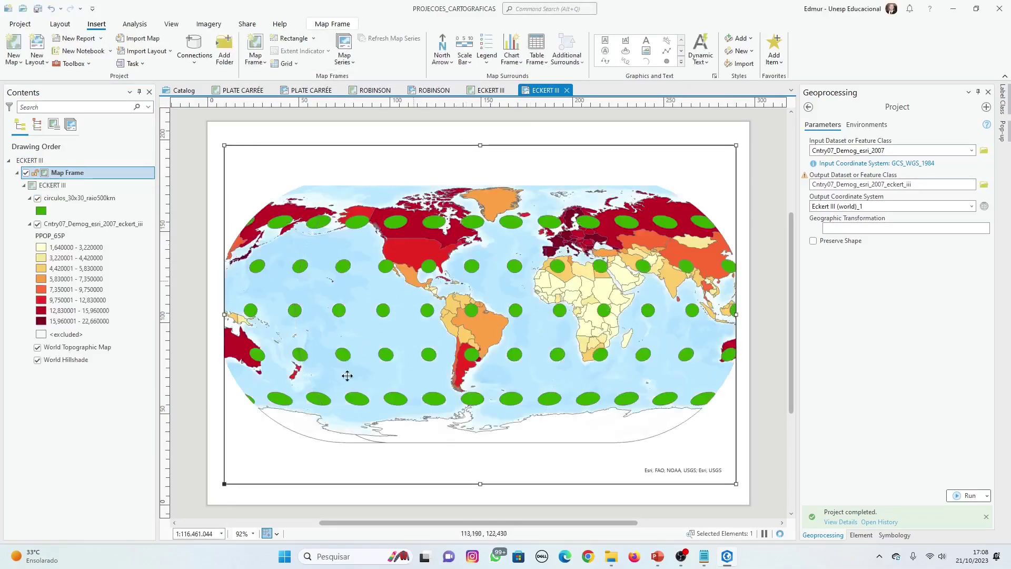
Check the required scale in the PowerPoint exercise, set the map frame to 1:130.000.000, and add a Black Horizontal Label Graticule.
{"action": "left_click", "coordinate": [203, 533]}
{"action": "left_click", "coordinate": [664, 560]}
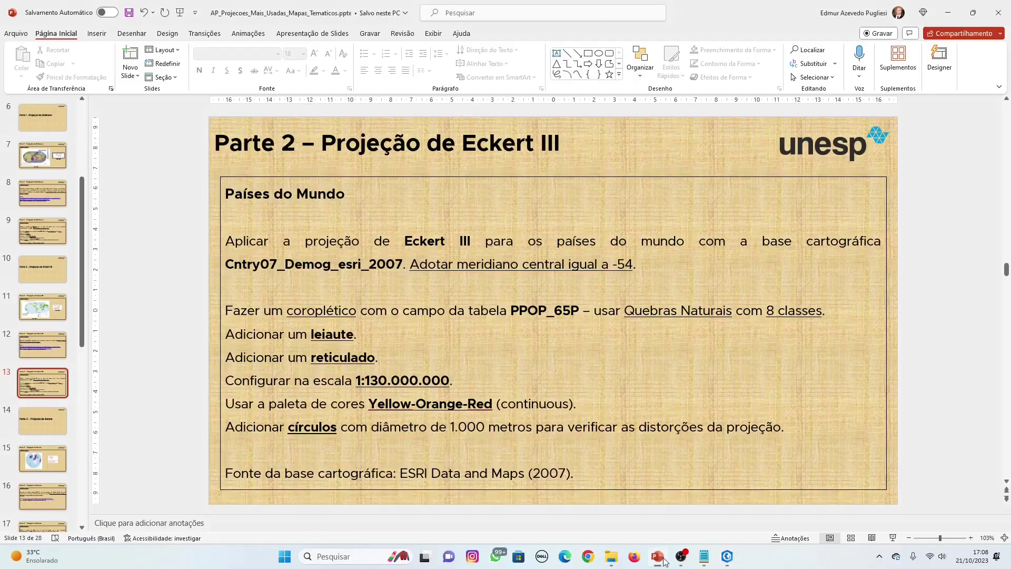
{"action": "left_click", "coordinate": [659, 559]}
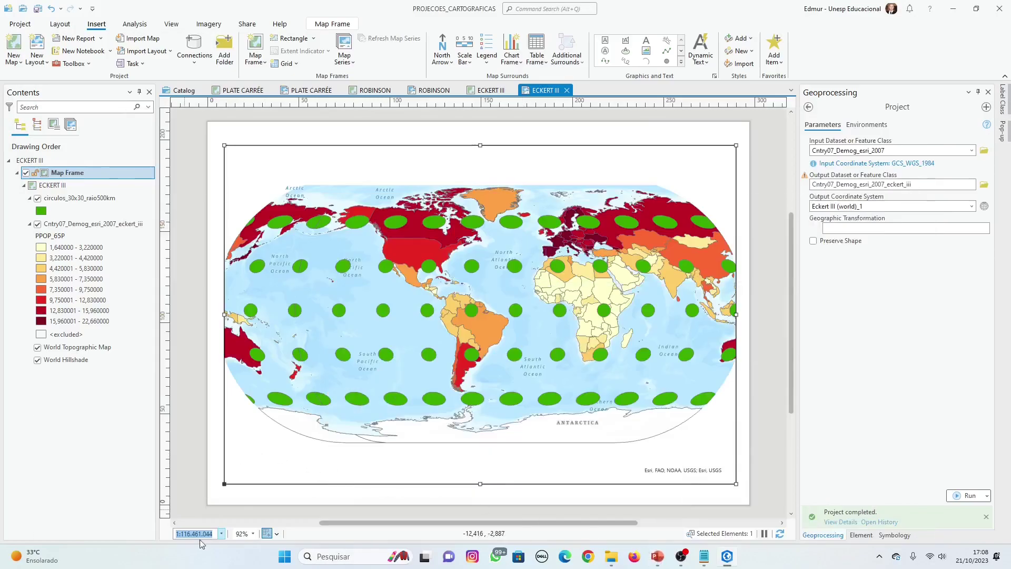
{"action": "type", "text": "13"}
{"action": "type", "text": "0.000.000"}
{"action": "key", "text": "Return"}
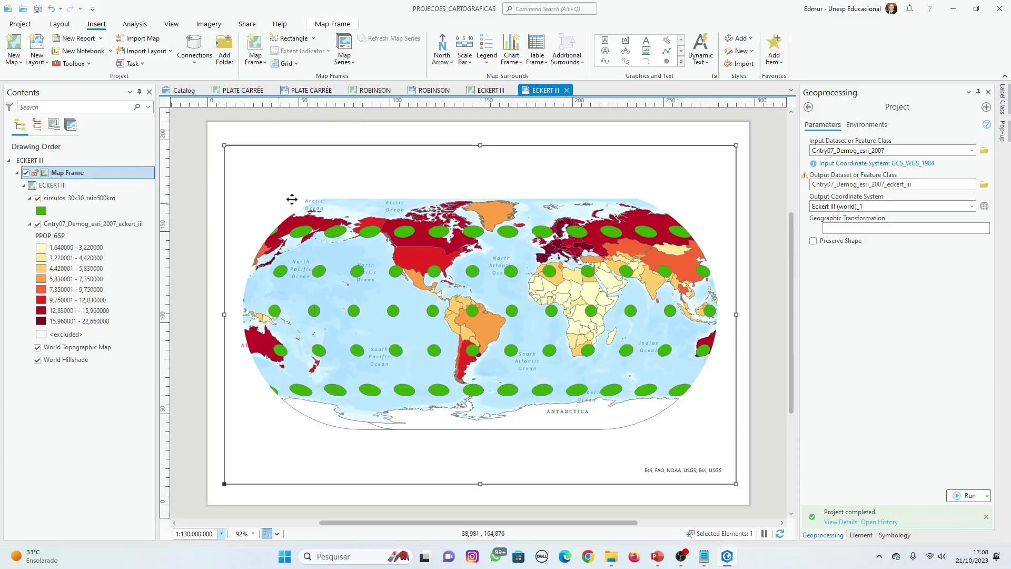
{"action": "left_click", "coordinate": [293, 65]}
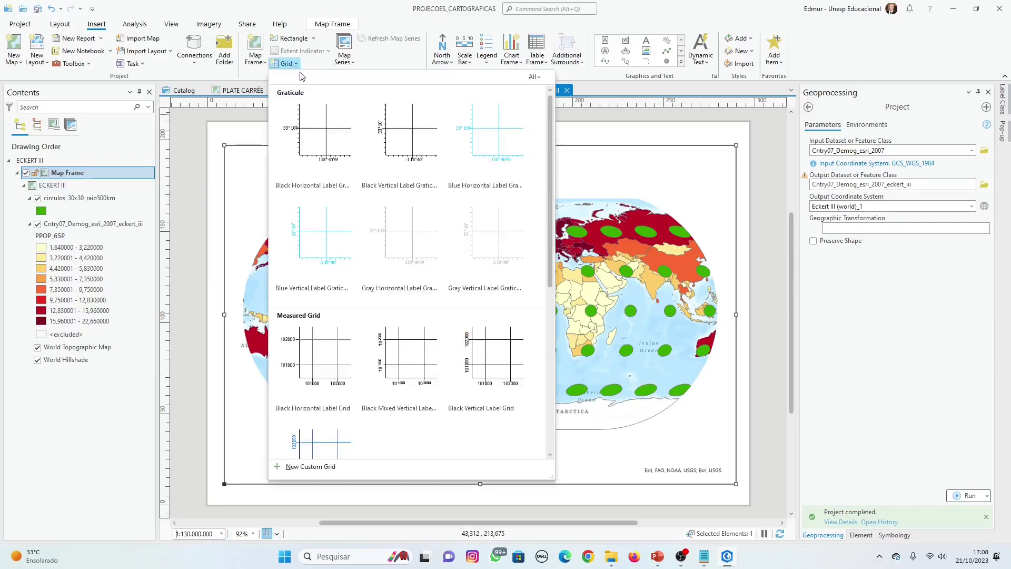
{"action": "left_click", "coordinate": [320, 128]}
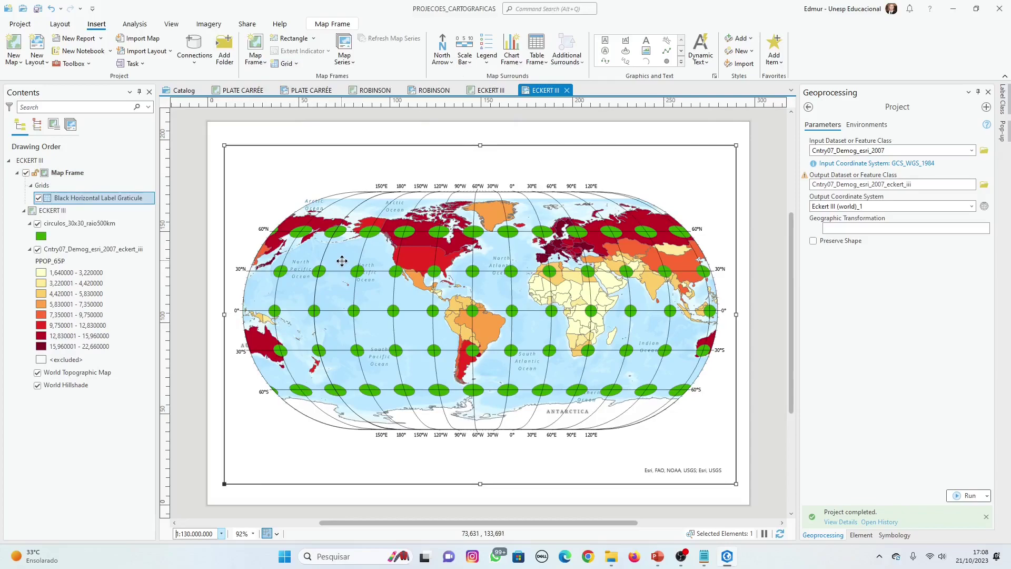
Turn off the solid stroke of the map frame's border and save the project.
{"action": "left_click", "coordinate": [257, 164]}
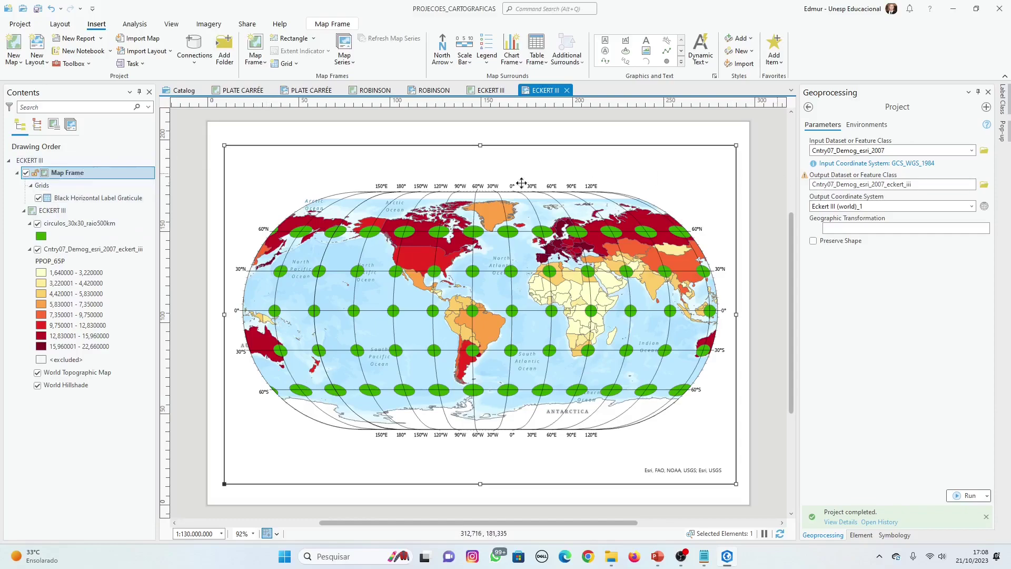
{"action": "right_click", "coordinate": [237, 155]}
{"action": "left_click", "coordinate": [308, 483]}
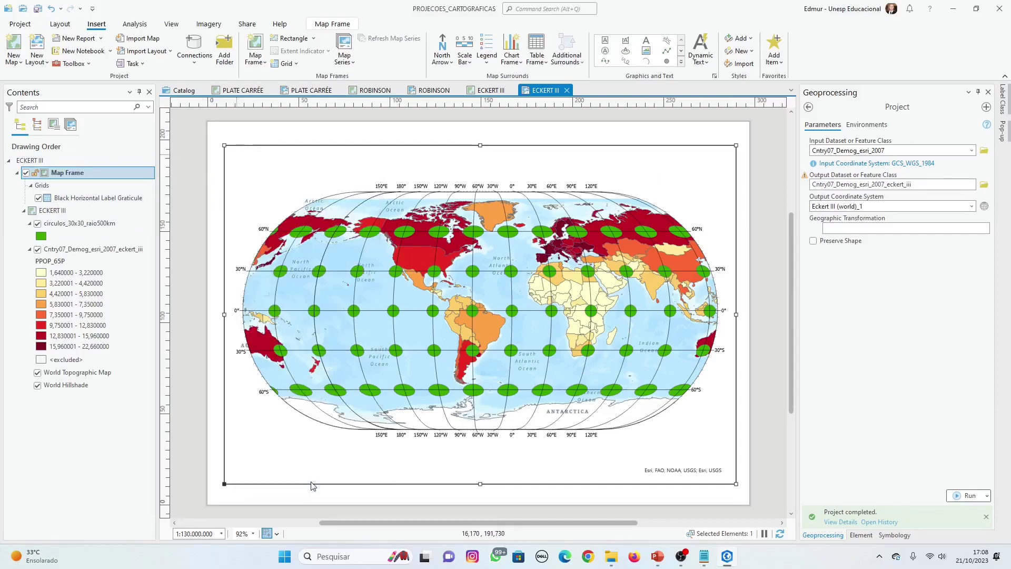
{"action": "left_click", "coordinate": [850, 118]}
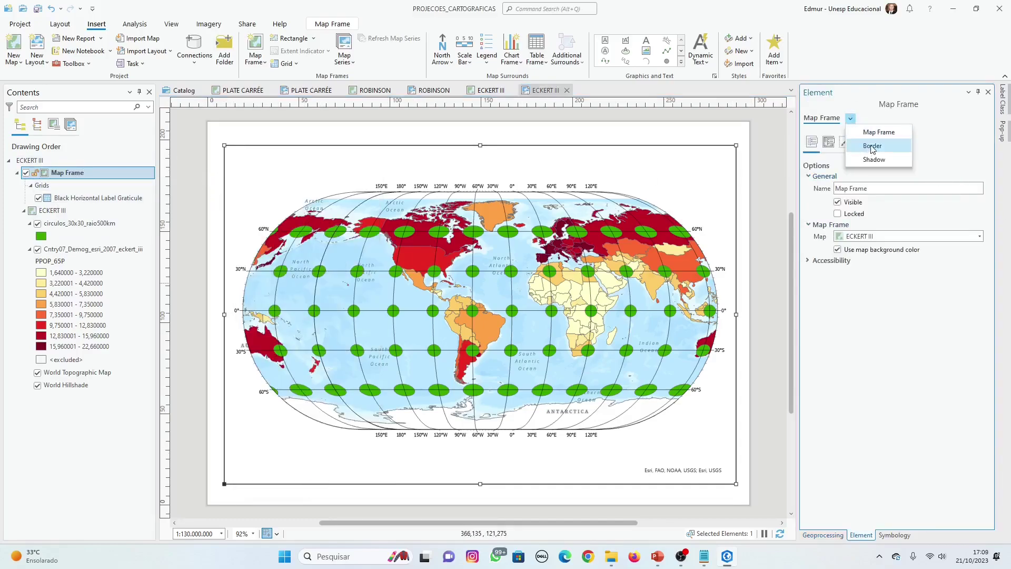
{"action": "left_click", "coordinate": [872, 146]}
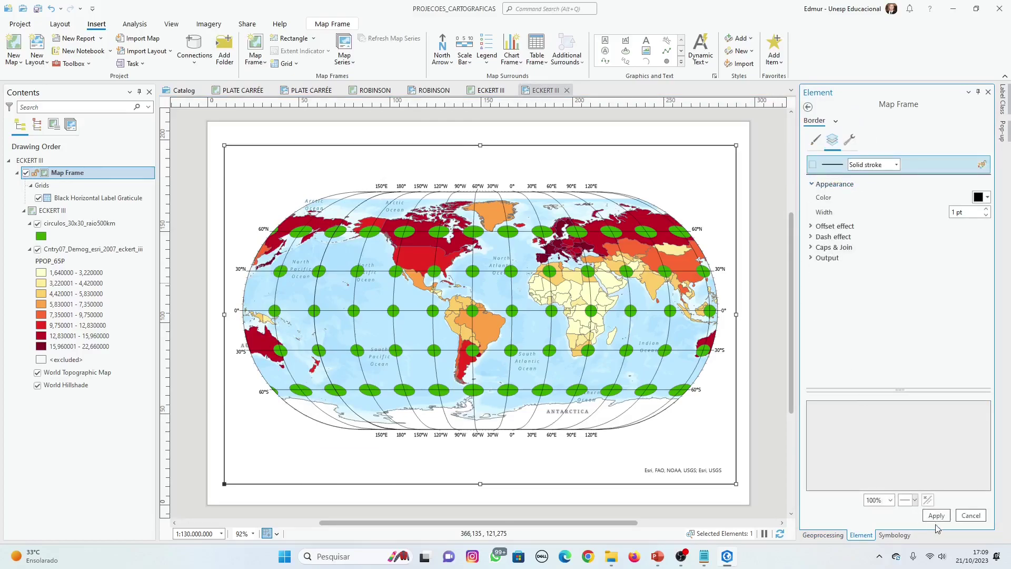
{"action": "left_click", "coordinate": [766, 341]}
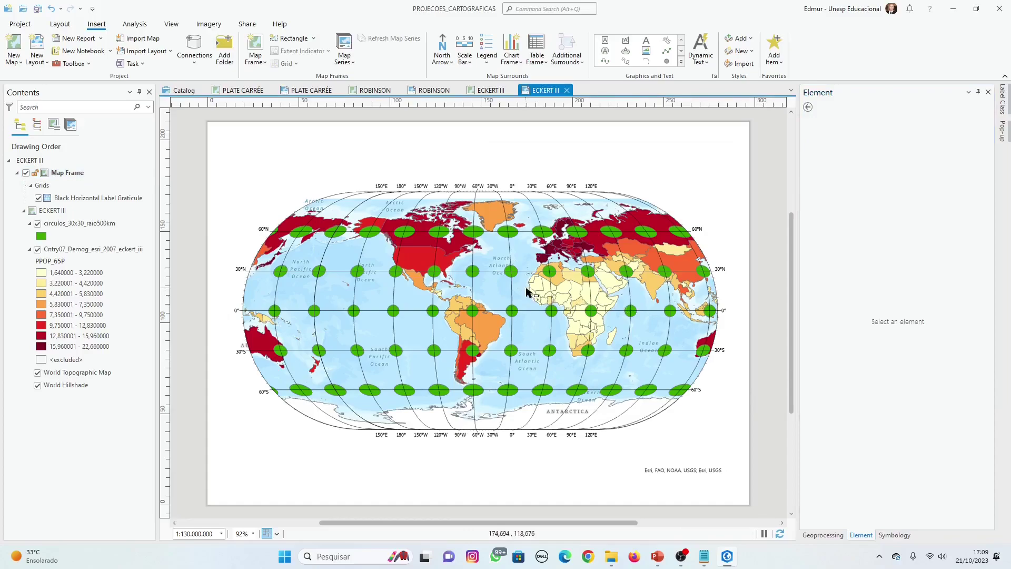
{"action": "key", "text": "ctrl+s"}
Compare the ROBINSON and ECKERT III layouts, examining the shape of the outline, graticule and distortion circles.
{"action": "left_click", "coordinate": [434, 90]}
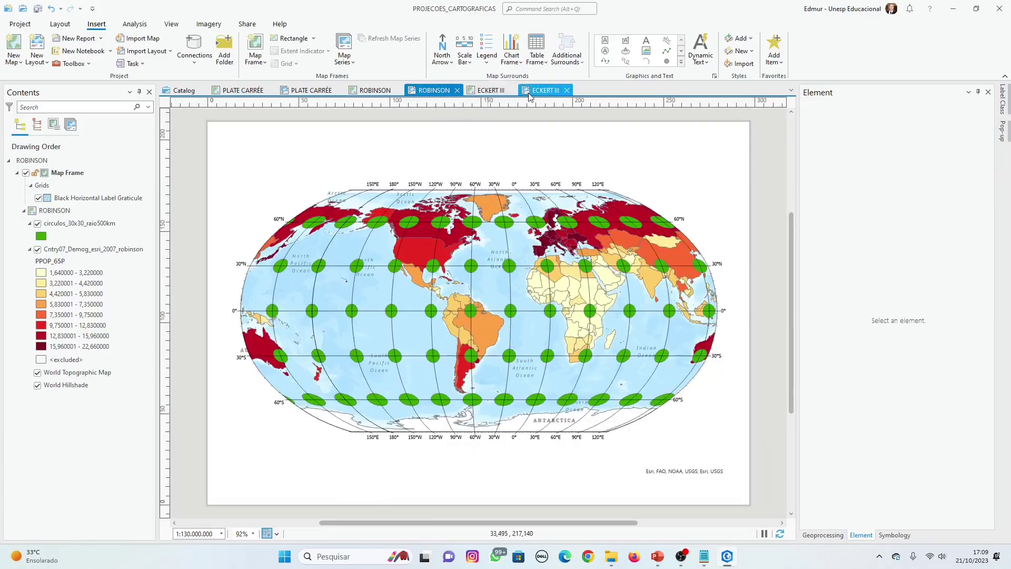
{"action": "left_click", "coordinate": [547, 92]}
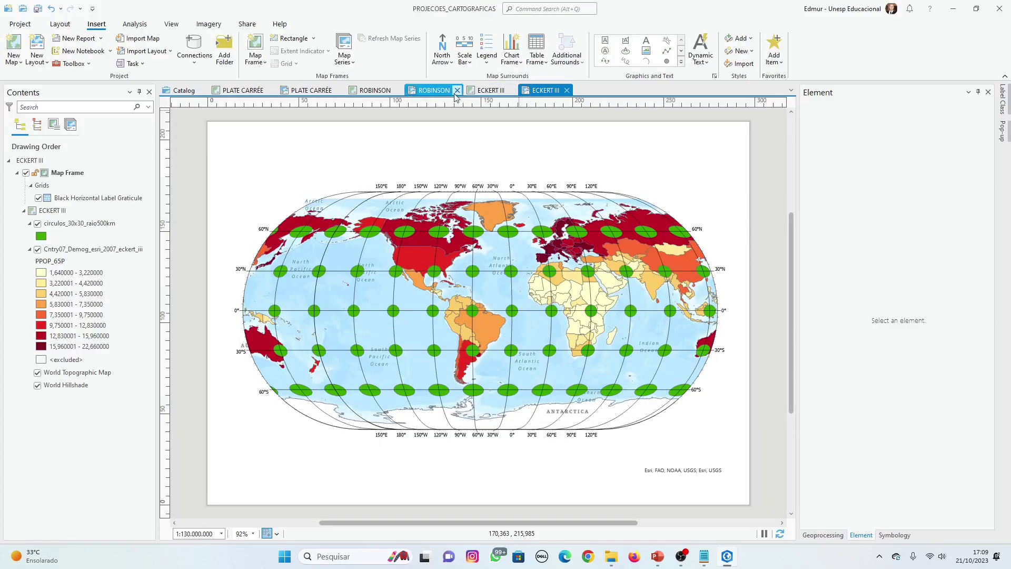
{"action": "left_click", "coordinate": [432, 91]}
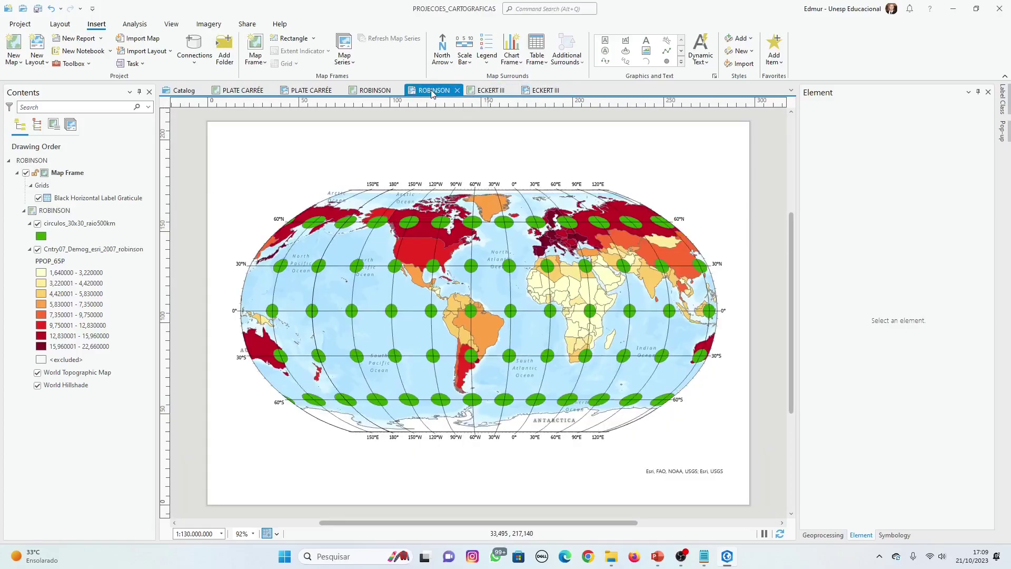
{"action": "left_click", "coordinate": [543, 93]}
{"action": "left_click", "coordinate": [541, 93]}
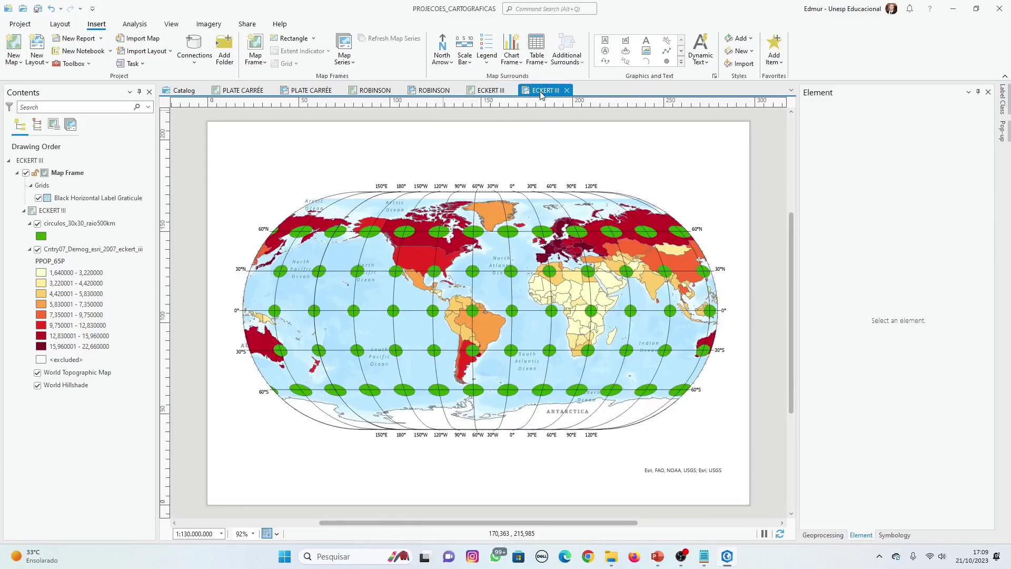
{"action": "left_click", "coordinate": [490, 91]}
{"action": "left_click", "coordinate": [442, 91]}
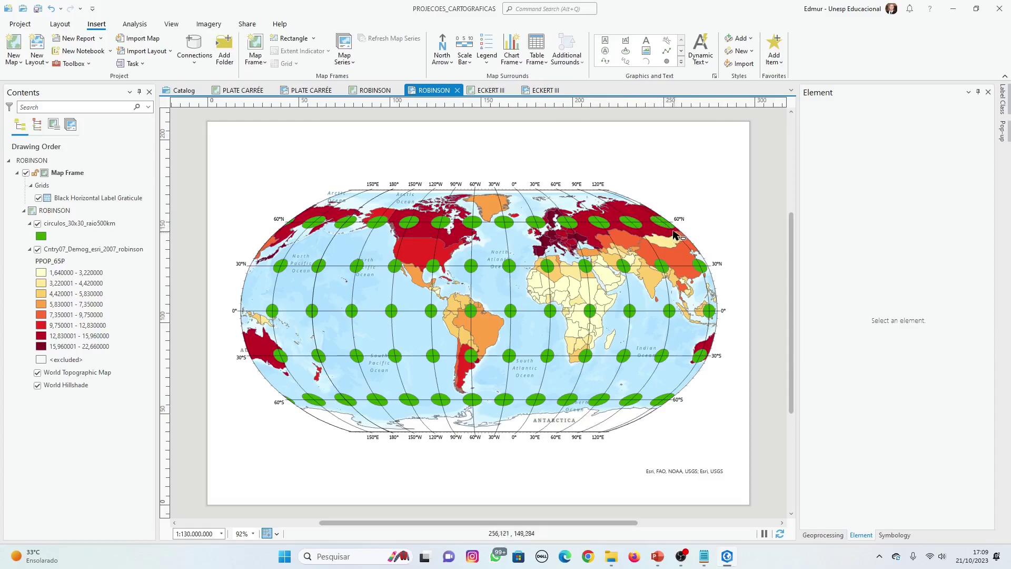
{"action": "left_click", "coordinate": [545, 92]}
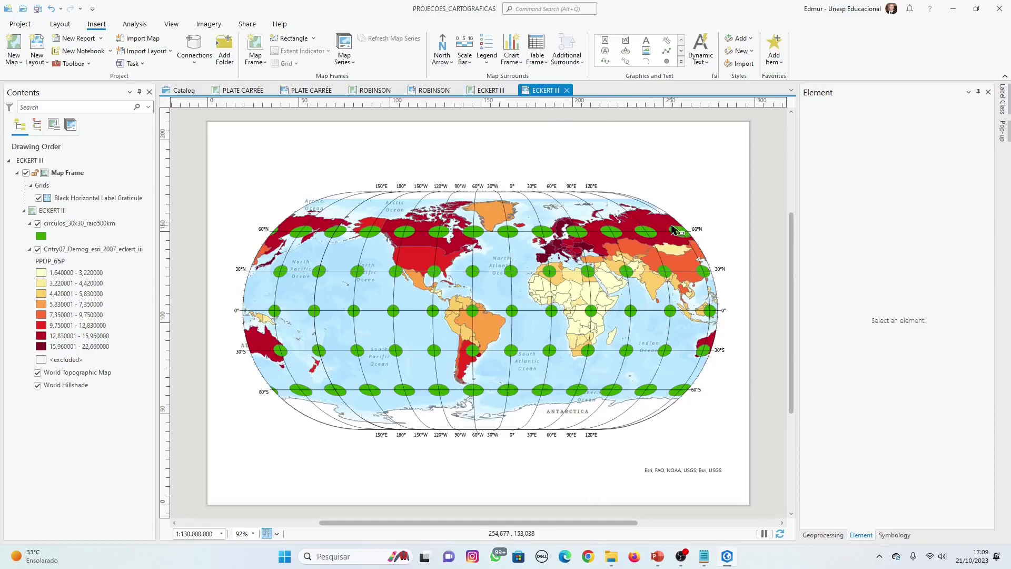
{"action": "left_click", "coordinate": [433, 96]}
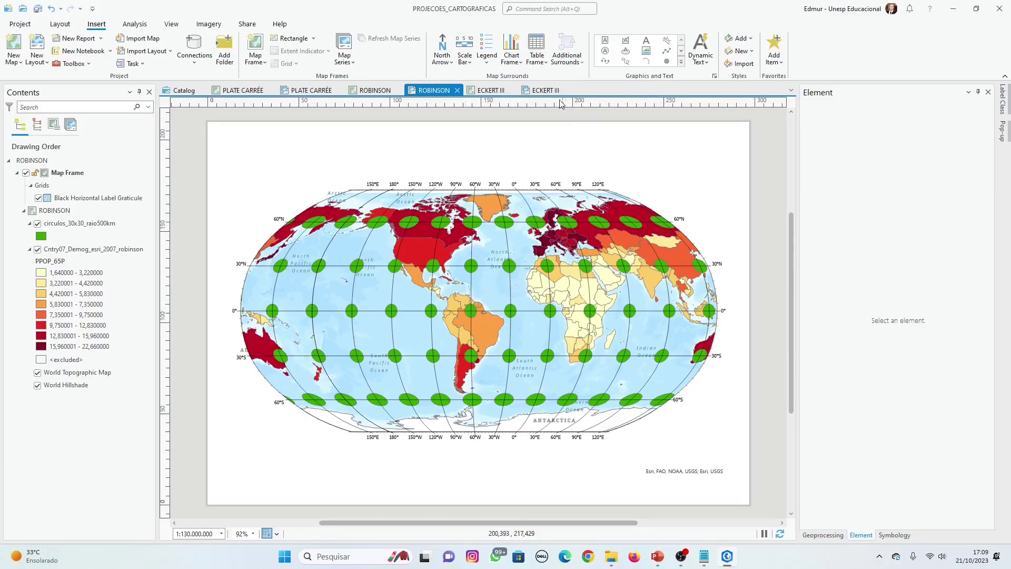
{"action": "left_click", "coordinate": [537, 92]}
Examine the ECKERT III distortion circles along the central meridian from the equator to 60°N, and save the project.
{"action": "scroll", "coordinate": [484, 335], "scroll_direction": "up", "scroll_amount": 6}
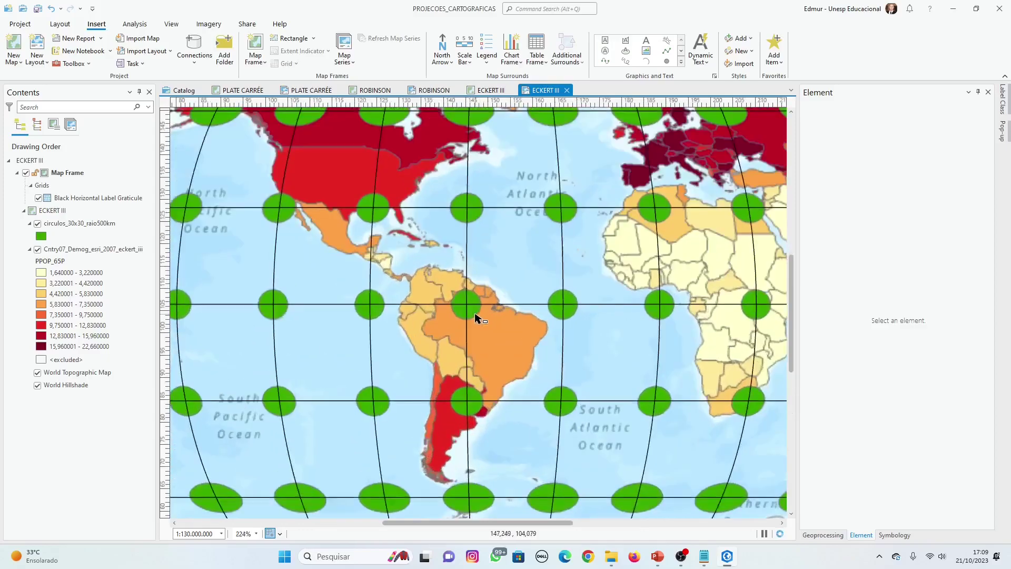
{"action": "scroll", "coordinate": [474, 312], "scroll_direction": "up", "scroll_amount": 2}
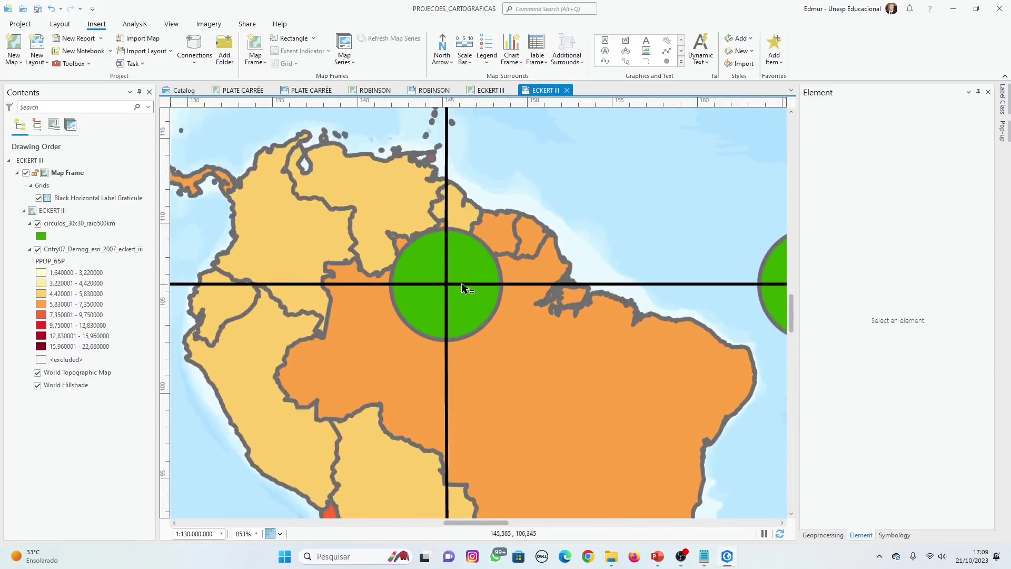
{"action": "scroll", "coordinate": [427, 177], "scroll_direction": "up", "scroll_amount": 3}
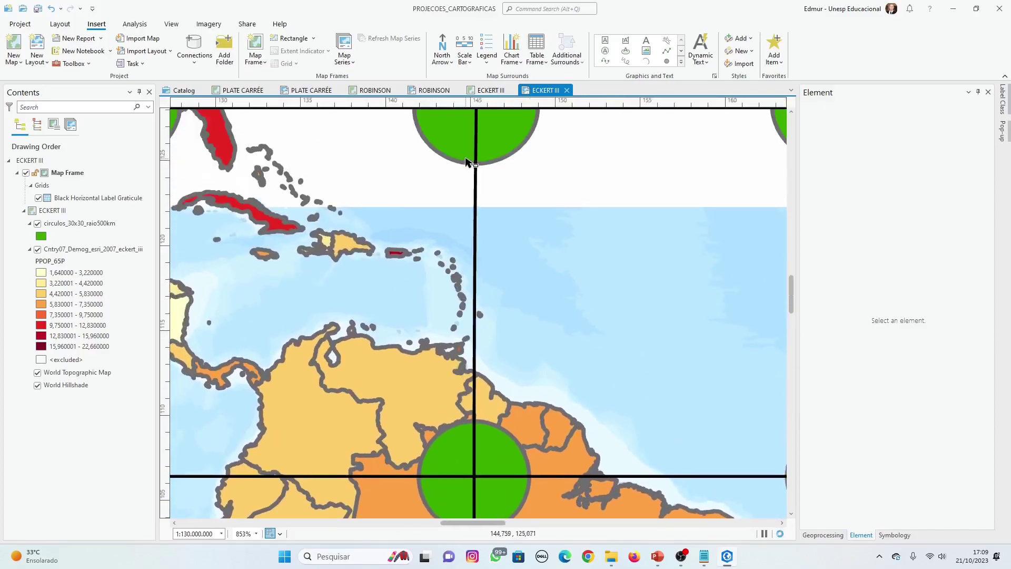
{"action": "scroll", "coordinate": [493, 163], "scroll_direction": "up", "scroll_amount": 3}
{"action": "scroll", "coordinate": [493, 163], "scroll_direction": "up", "scroll_amount": 5}
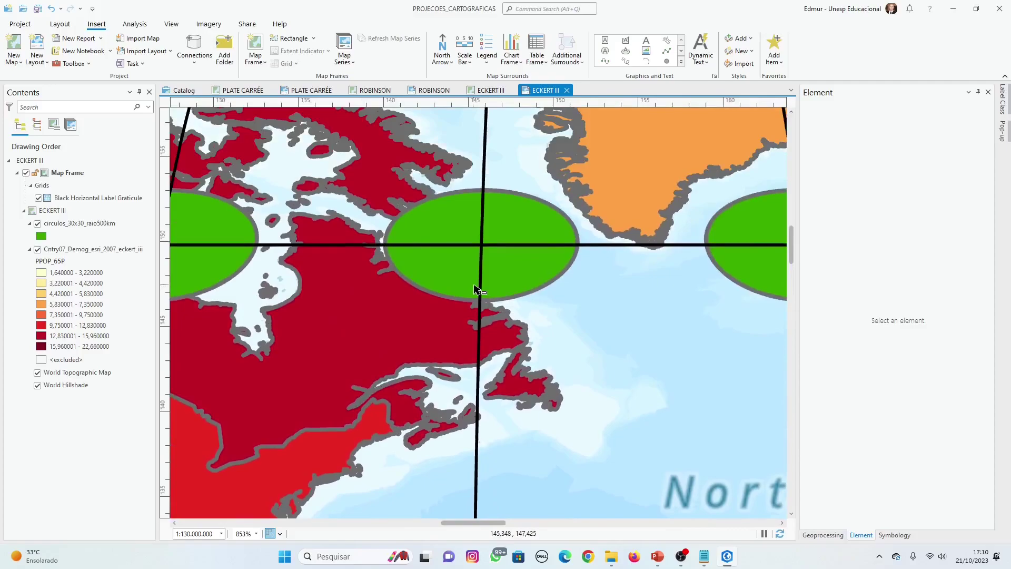
{"action": "scroll", "coordinate": [477, 289], "scroll_direction": "down", "scroll_amount": 6}
{"action": "scroll", "coordinate": [474, 286], "scroll_direction": "down", "scroll_amount": 5}
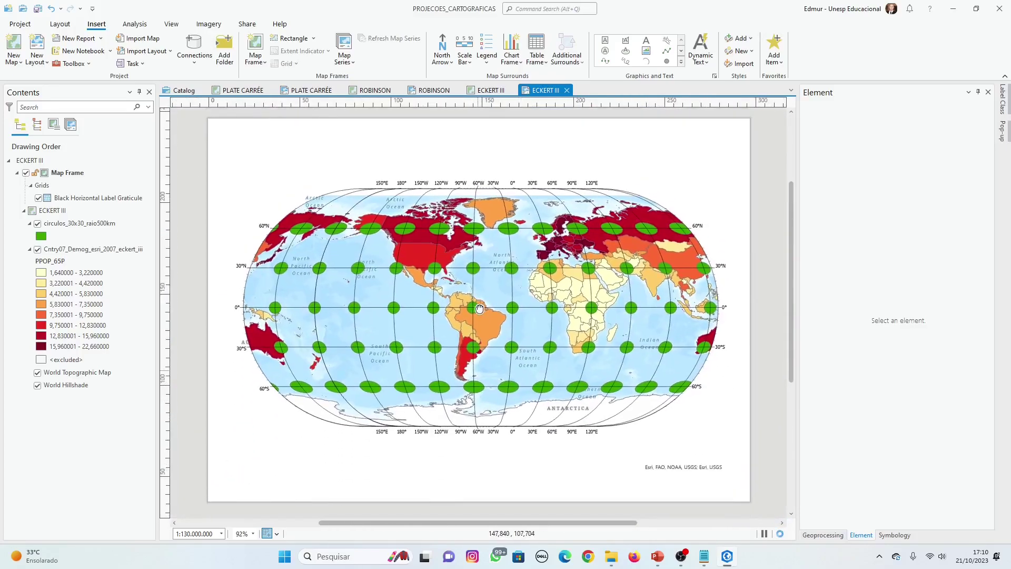
{"action": "left_click", "coordinate": [38, 9]}
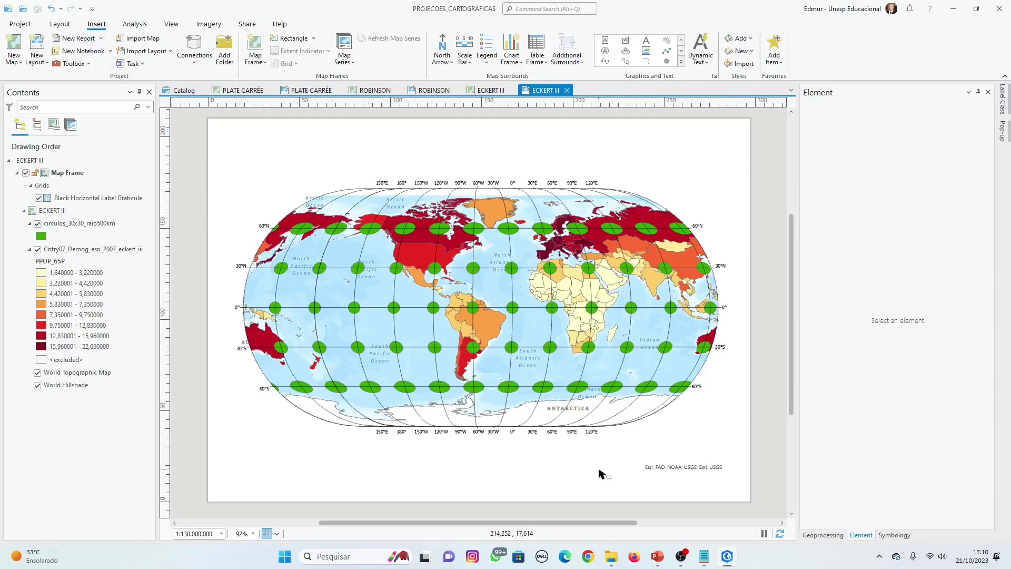
Switch to PowerPoint and present the Parte 3 – Projeção de Bonne slides up to the example map.
{"action": "mouse_move", "coordinate": [663, 563]}
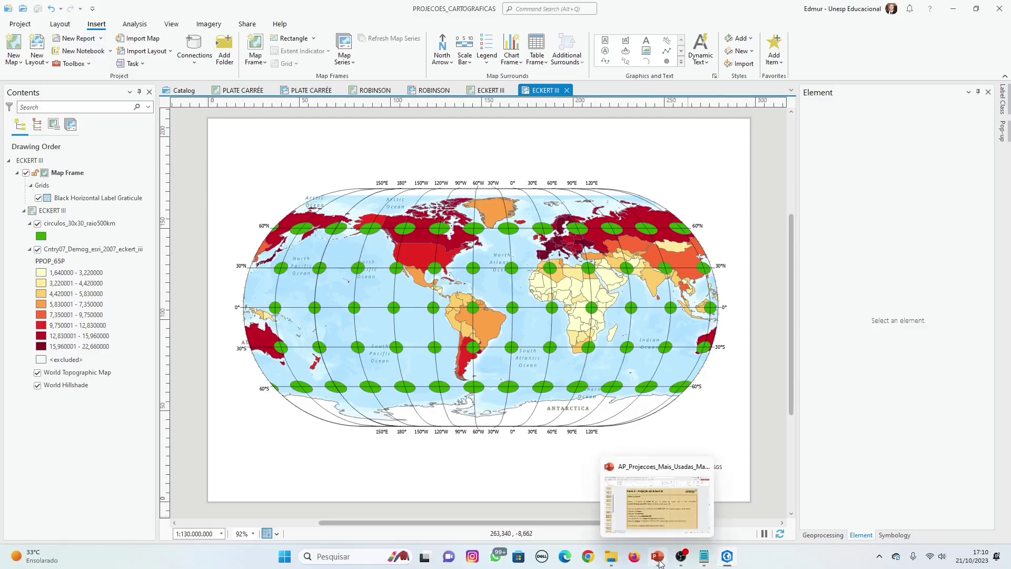
{"action": "left_click", "coordinate": [658, 560]}
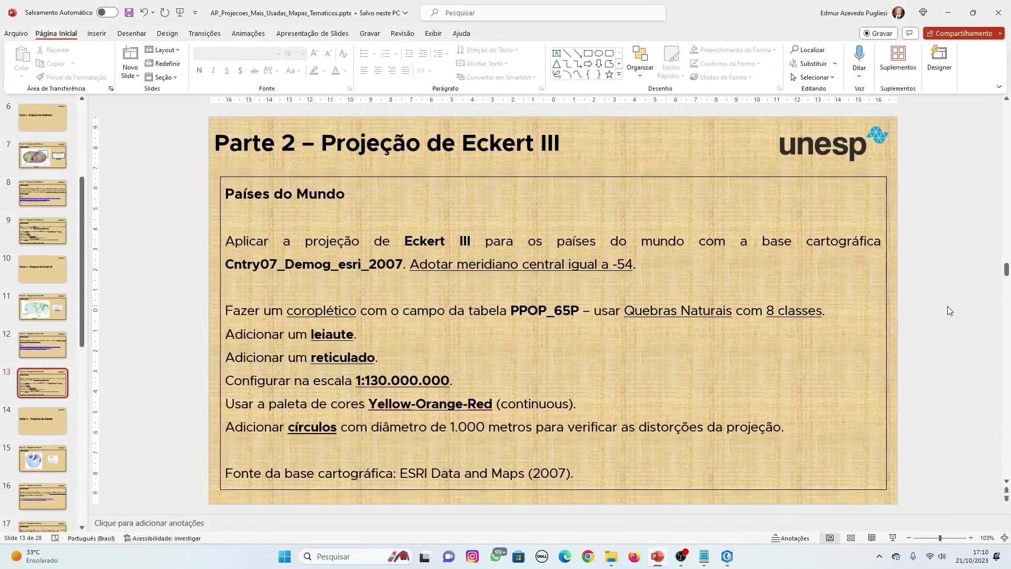
{"action": "scroll", "coordinate": [946, 306], "scroll_direction": "down", "scroll_amount": 1}
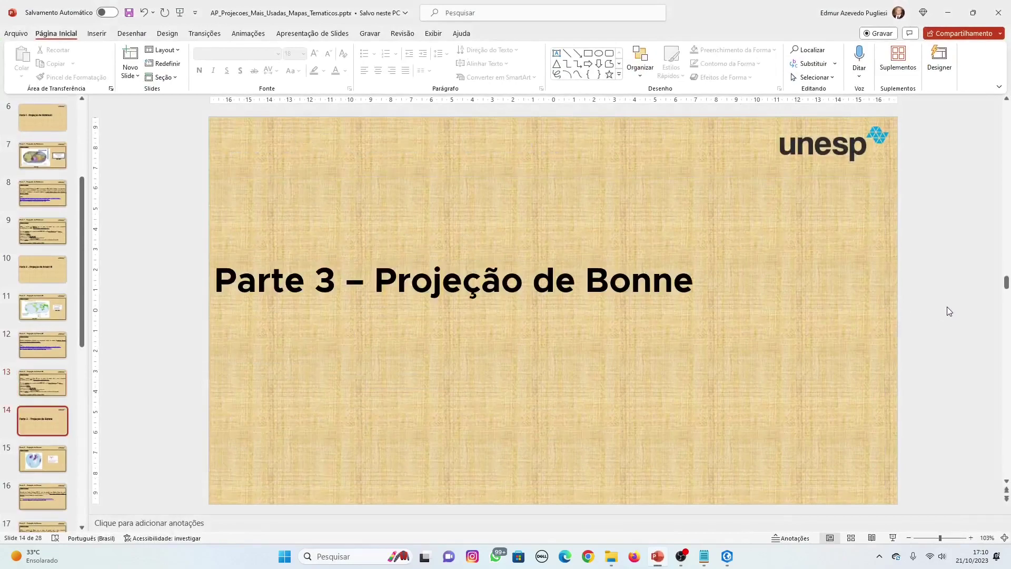
{"action": "left_click", "coordinate": [894, 538]}
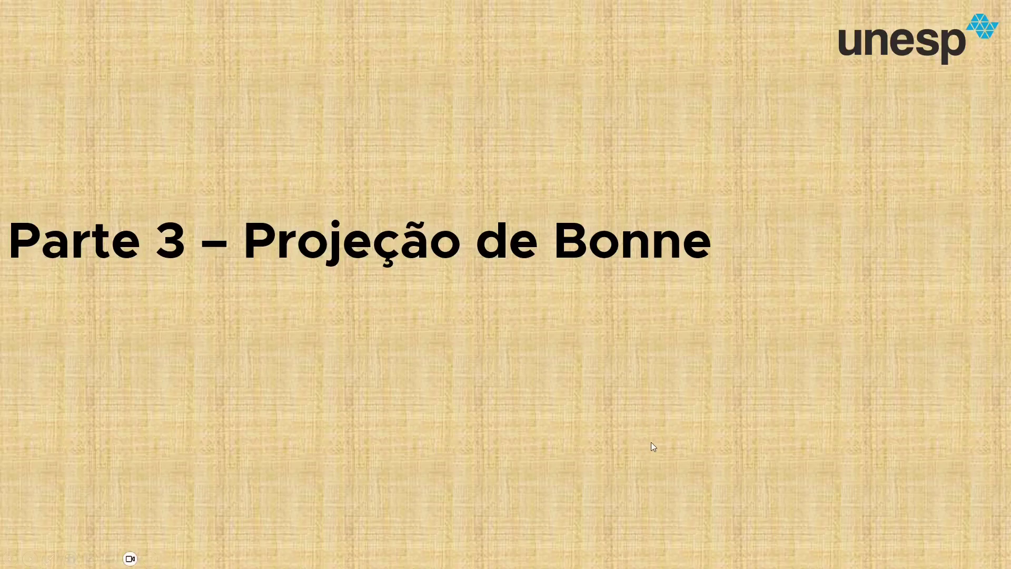
{"action": "left_click", "coordinate": [539, 422]}
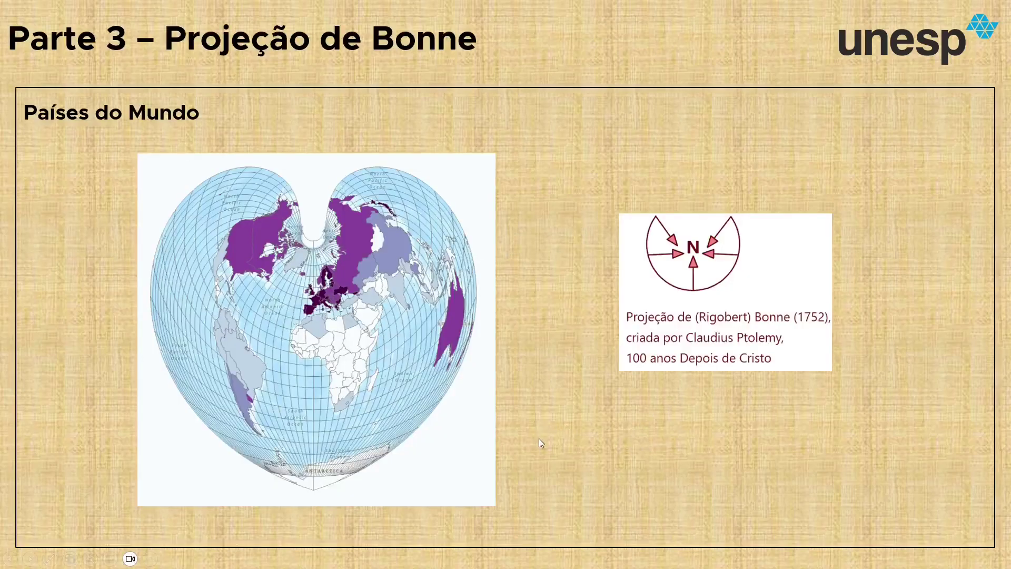
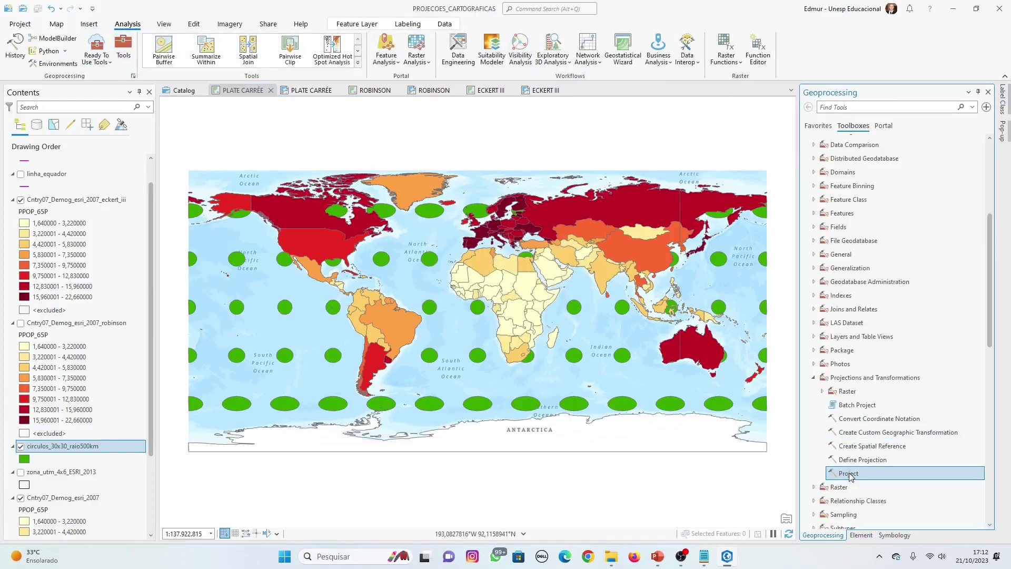
Open the Project geoprocessing tool and use the Cntry07_Demog_esri_2007 layer as its input dataset.
{"action": "scroll", "coordinate": [848, 300], "scroll_direction": "up", "scroll_amount": 3}
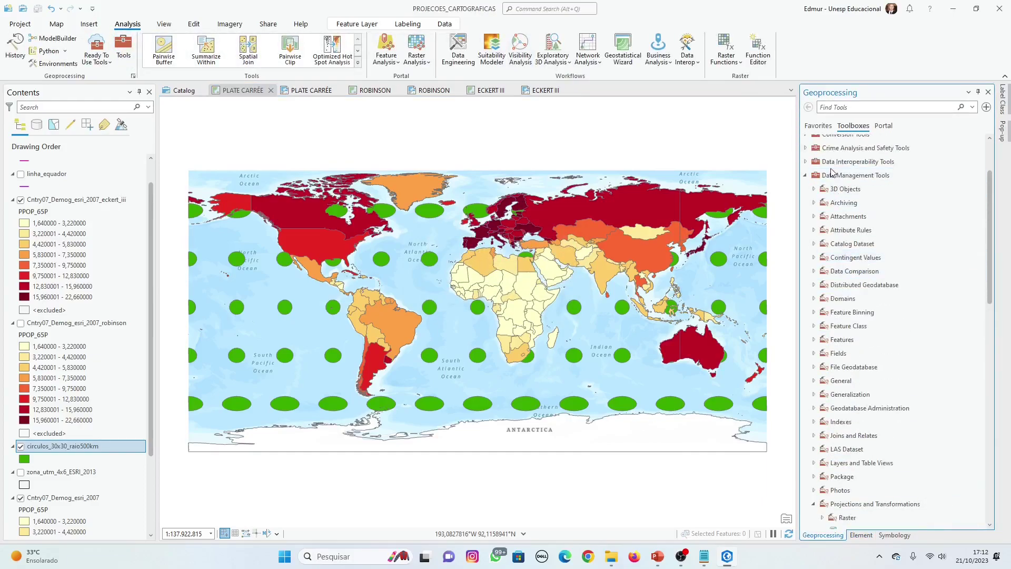
{"action": "scroll", "coordinate": [871, 248], "scroll_direction": "down", "scroll_amount": 2}
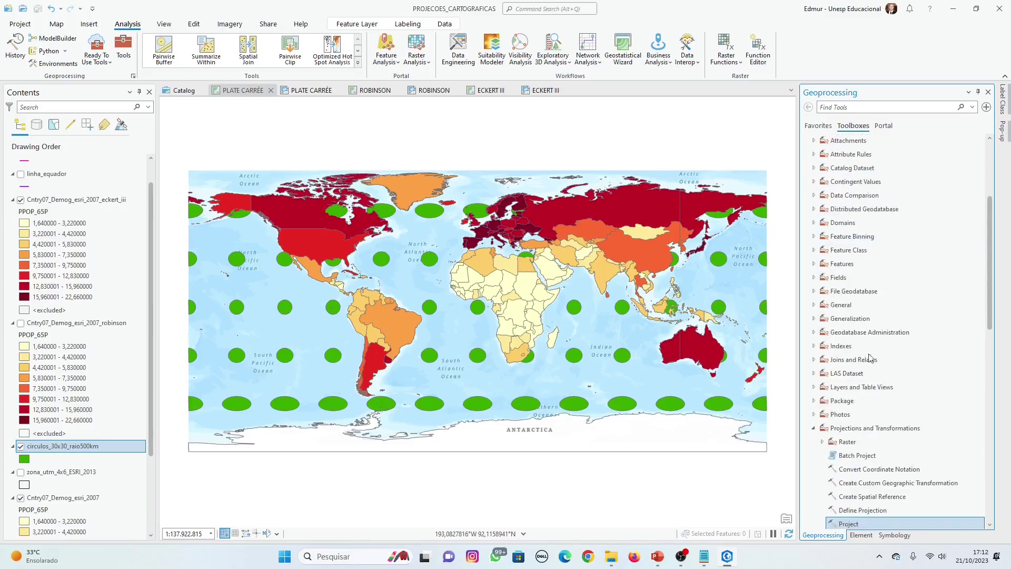
{"action": "scroll", "coordinate": [869, 358], "scroll_direction": "down", "scroll_amount": 1}
{"action": "scroll", "coordinate": [859, 379], "scroll_direction": "down", "scroll_amount": 1}
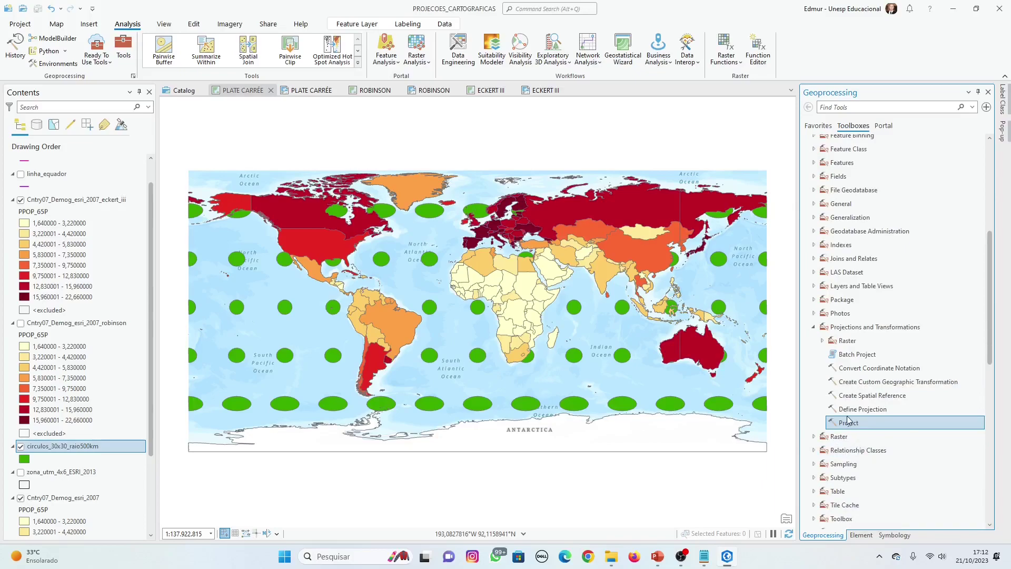
{"action": "left_click", "coordinate": [848, 421]}
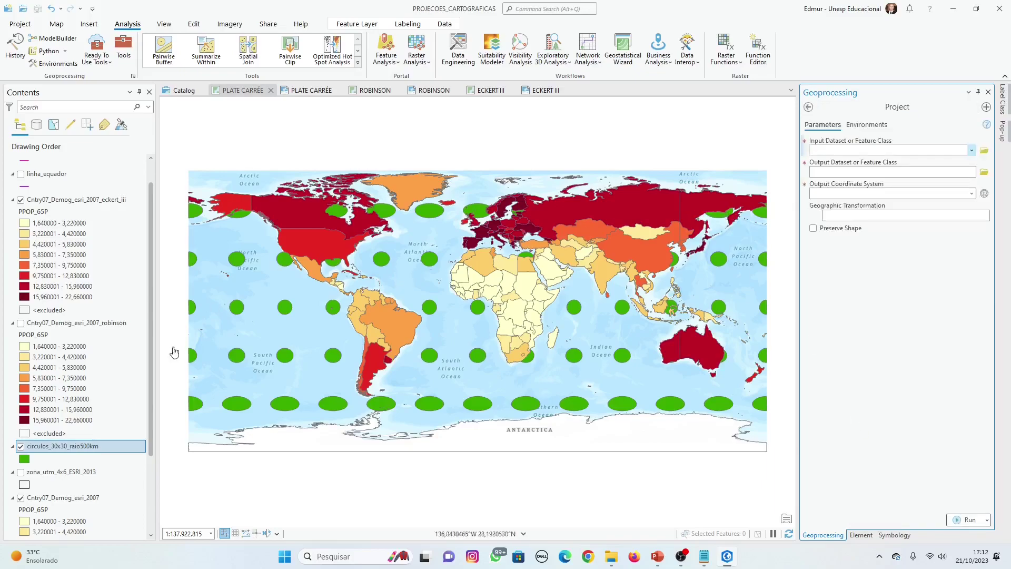
{"action": "scroll", "coordinate": [79, 369], "scroll_direction": "down", "scroll_amount": 2}
{"action": "left_click_drag", "start_coordinate": [63, 395], "coordinate": [141, 394]}
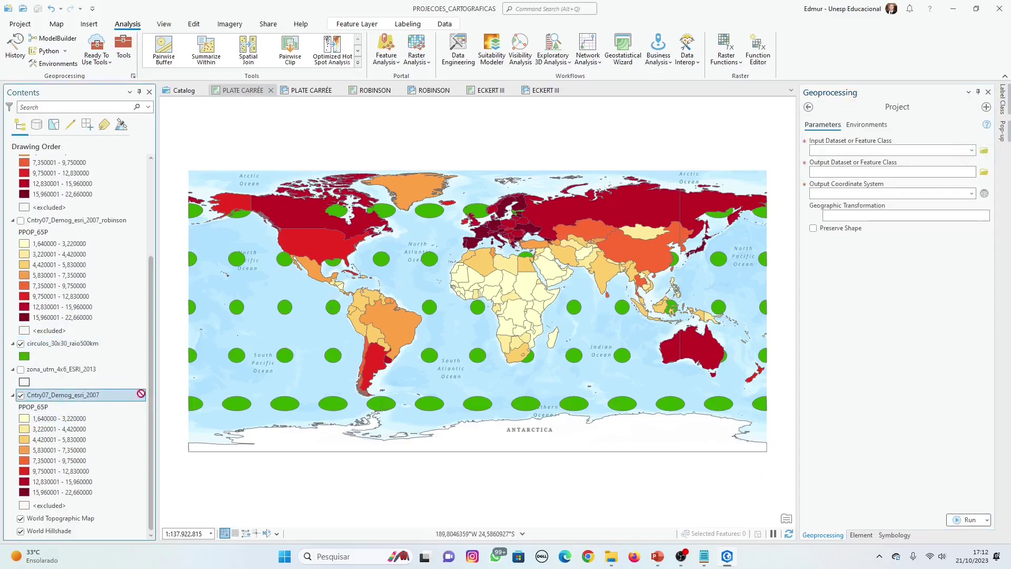
{"action": "left_click_drag", "start_coordinate": [819, 174], "coordinate": [838, 150]}
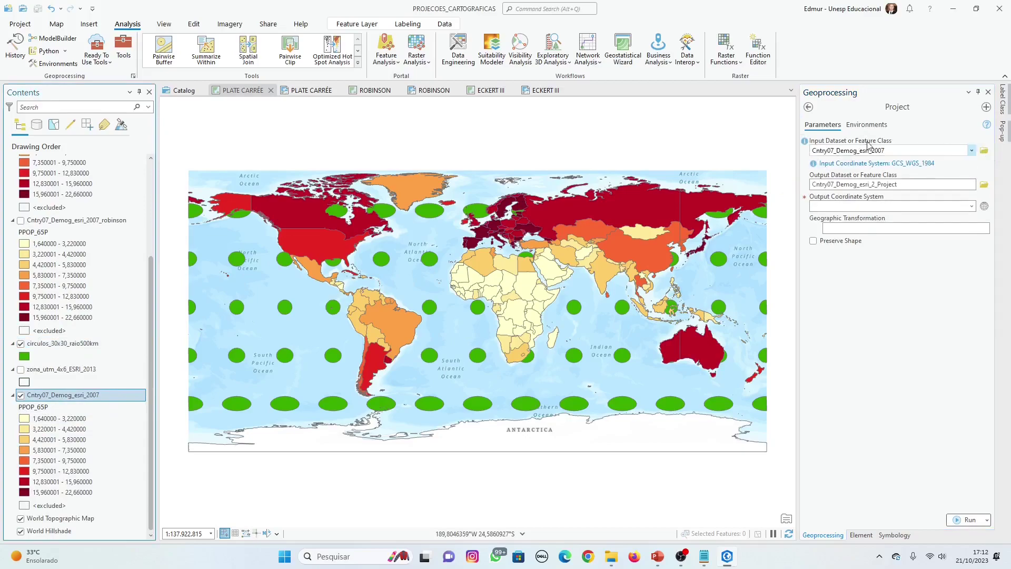
Name the output feature class Cntry07_Demog_esri_2007_bonne in the project geodatabase.
{"action": "double_click", "coordinate": [901, 150]}
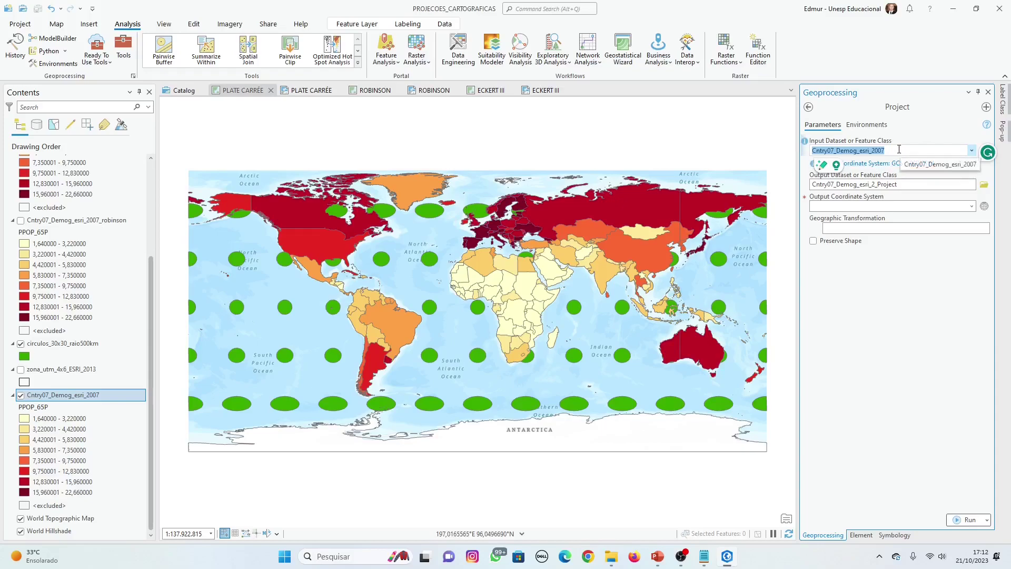
{"action": "left_click", "coordinate": [920, 186]}
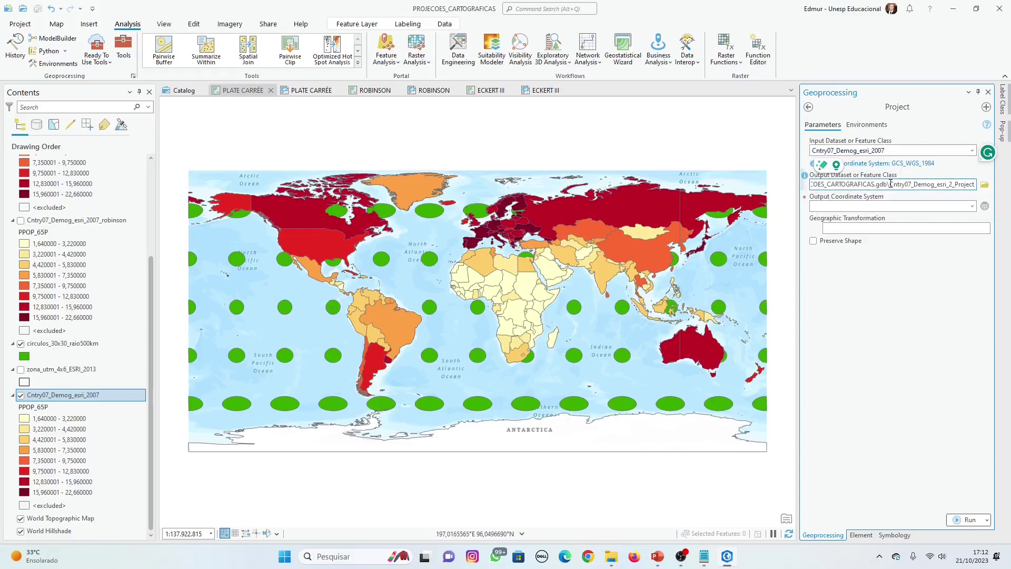
{"action": "left_click_drag", "start_coordinate": [890, 184], "coordinate": [1009, 185]}
{"action": "type", "text": "Cntry07_Demog_esri_2007_"}
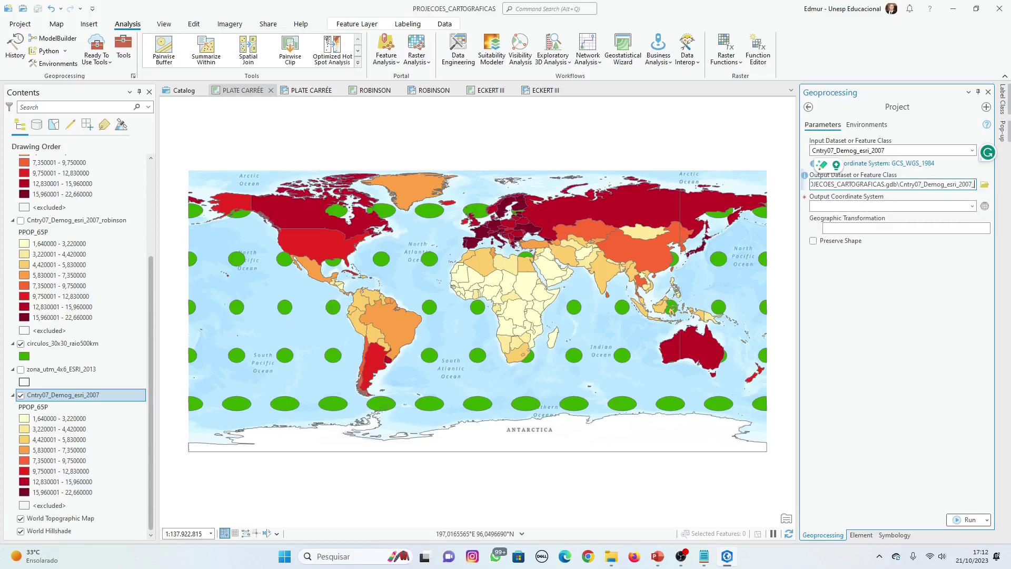
{"action": "type", "text": "bonne"}
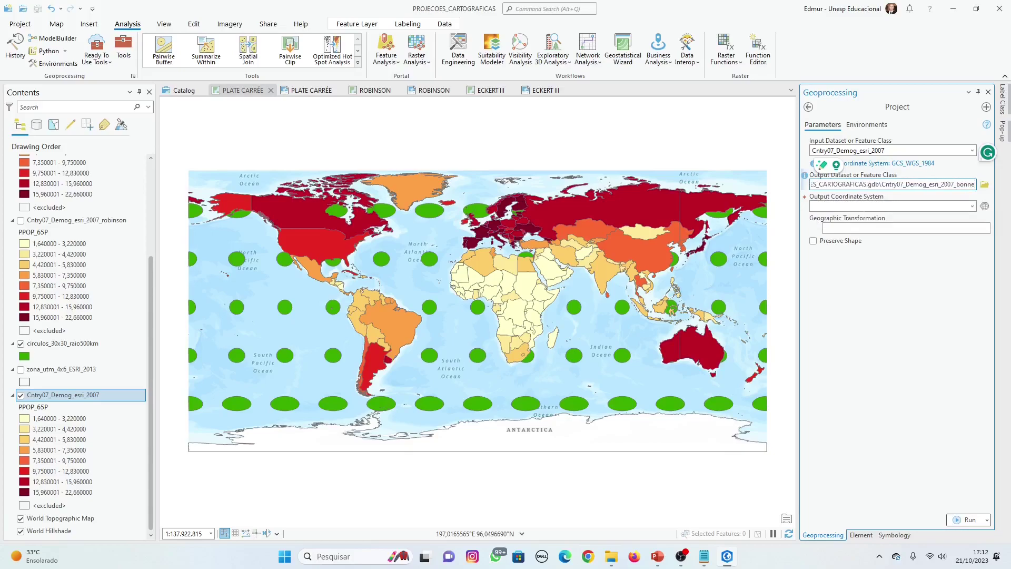
Search the output coordinate systems for bonne and open a modifiable copy of the projected world system Bonne (world).
{"action": "left_click", "coordinate": [984, 205]}
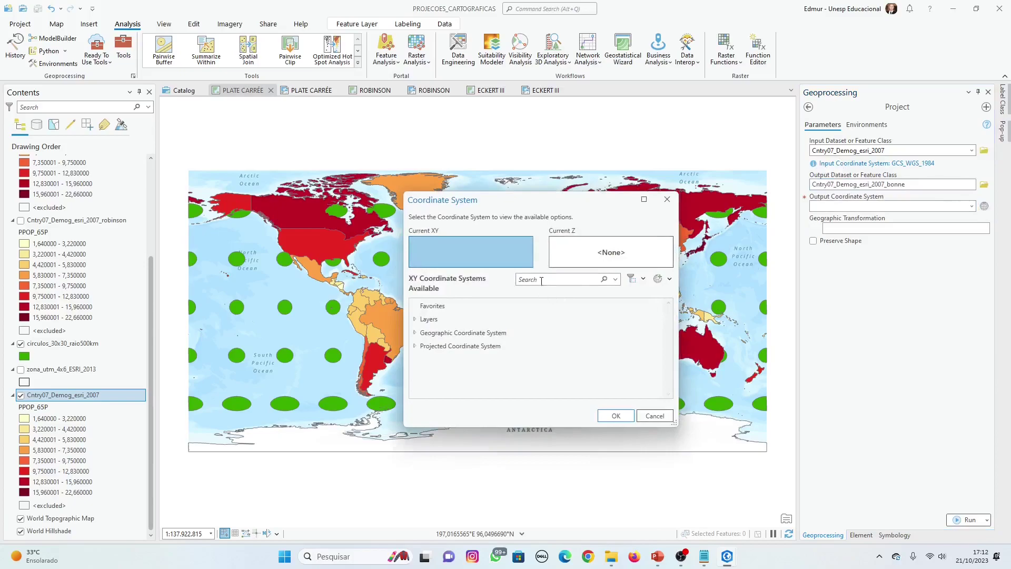
{"action": "type", "text": "bonne"}
{"action": "left_click", "coordinate": [415, 346]}
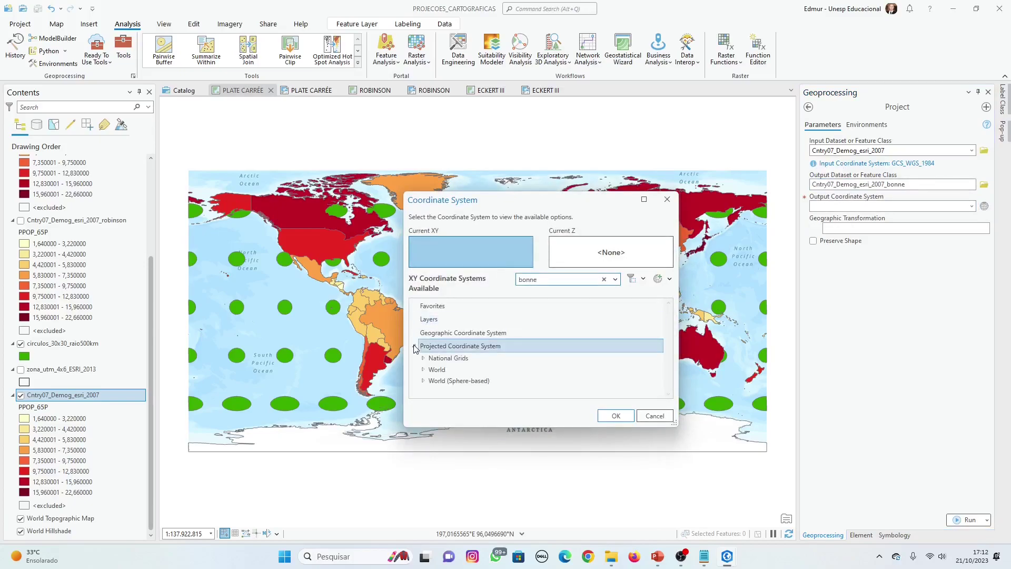
{"action": "left_click", "coordinate": [424, 370]}
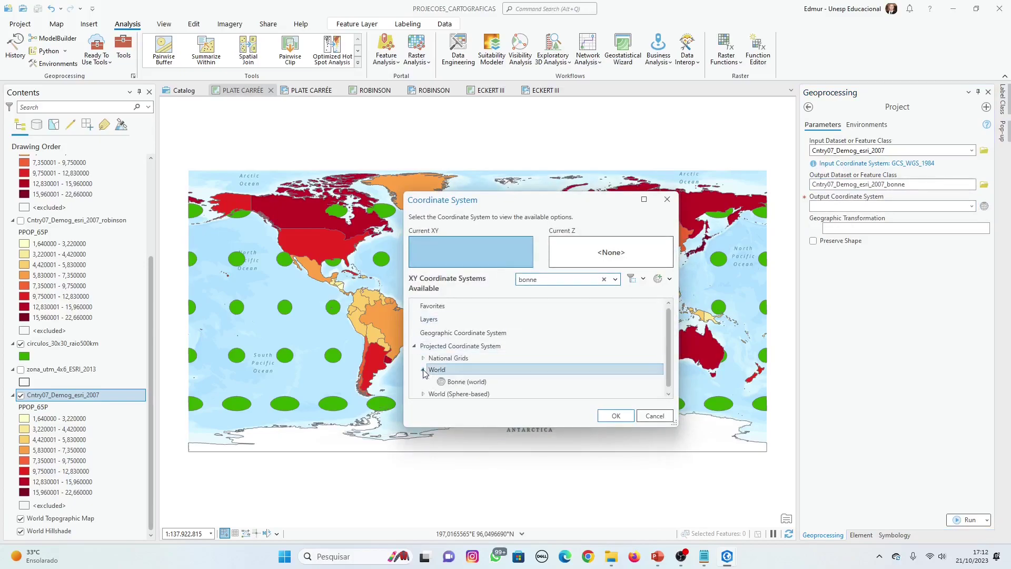
{"action": "right_click", "coordinate": [465, 386]}
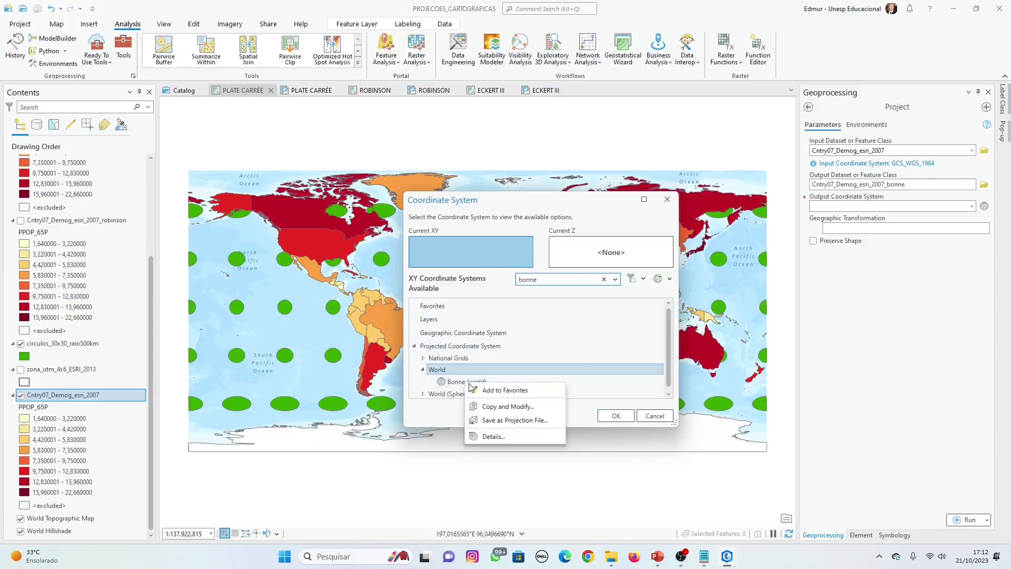
{"action": "left_click", "coordinate": [552, 409]}
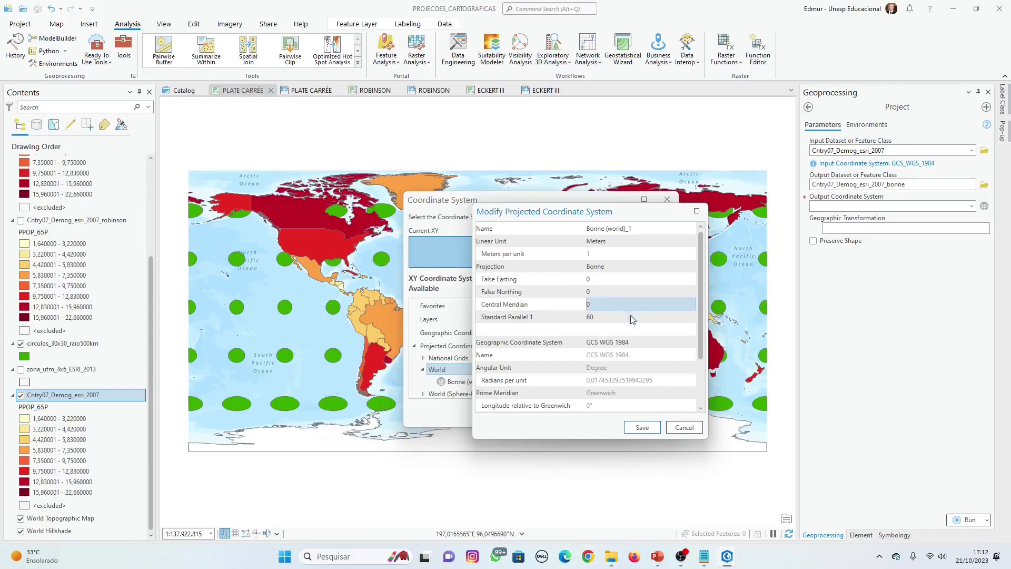
Set the Bonne central meridian to -54, save it as the output coordinate system and run the projection.
{"action": "left_click", "coordinate": [608, 305]}
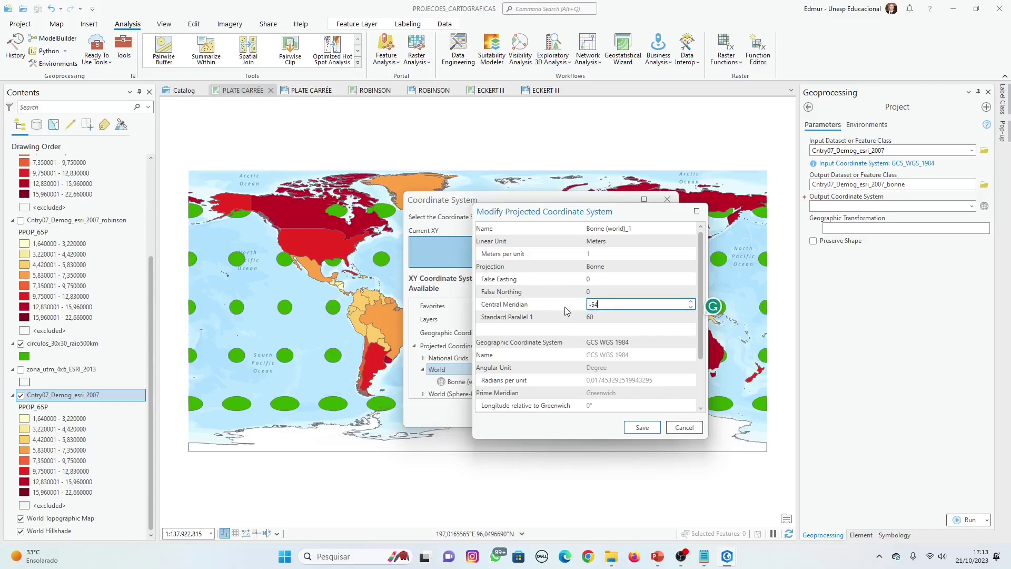
{"action": "key", "text": "Tab"}
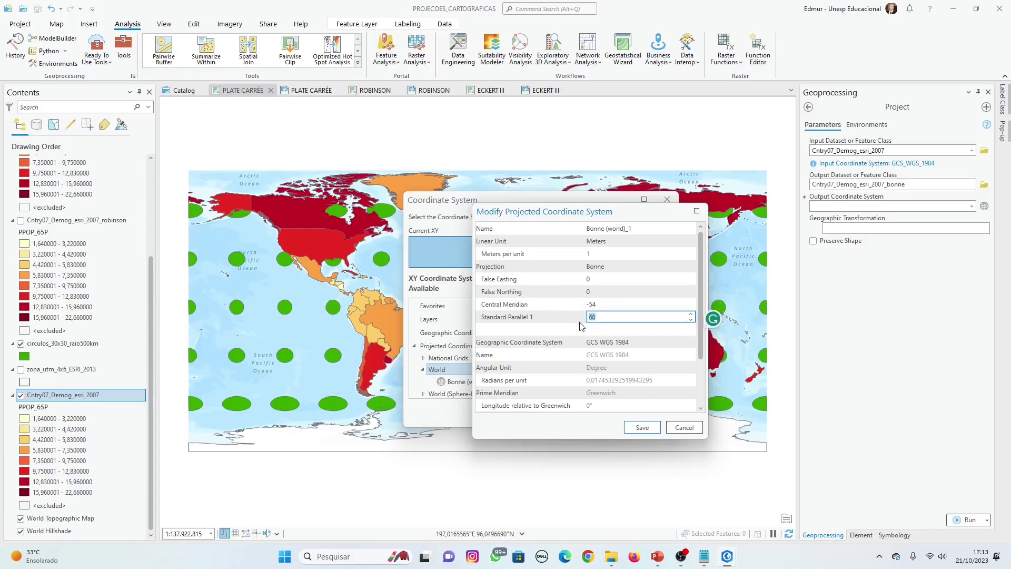
{"action": "left_click", "coordinate": [642, 428]}
{"action": "left_click", "coordinate": [617, 418]}
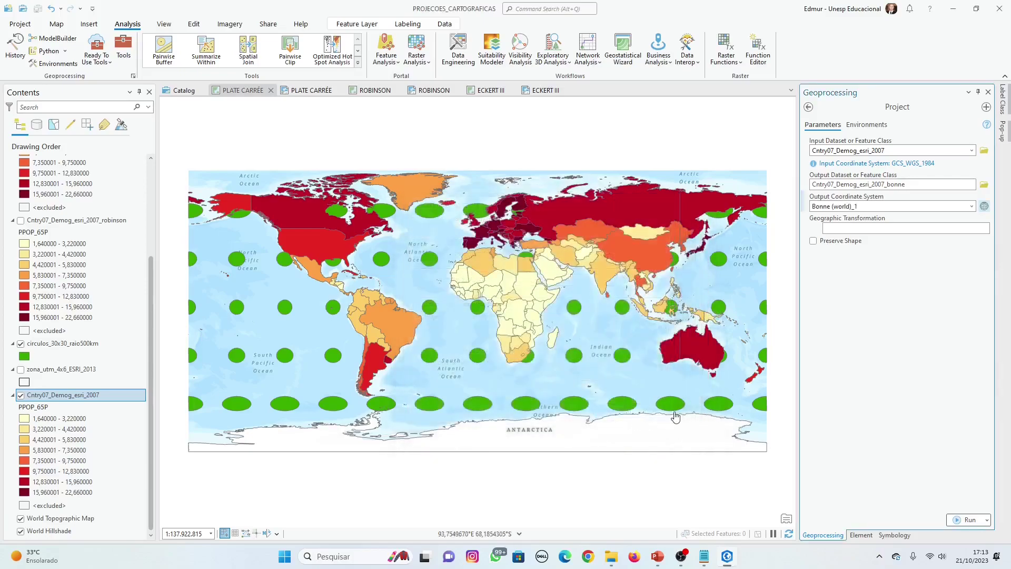
{"action": "left_click", "coordinate": [961, 520]}
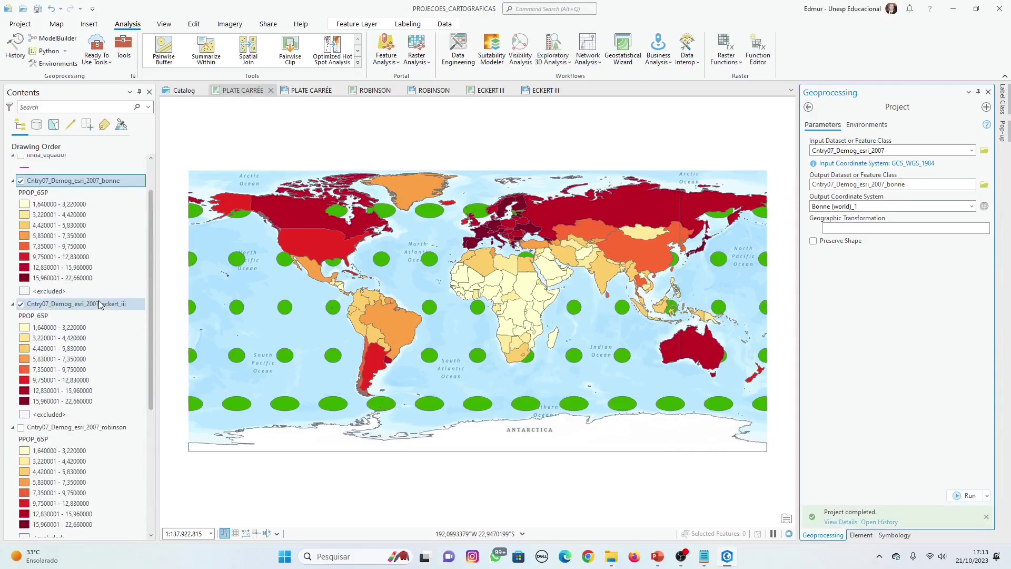
Check the feature classes in the project geodatabase, view the ECKERT III layout and return to the PLATE CARRÉE map.
{"action": "left_click", "coordinate": [185, 90]}
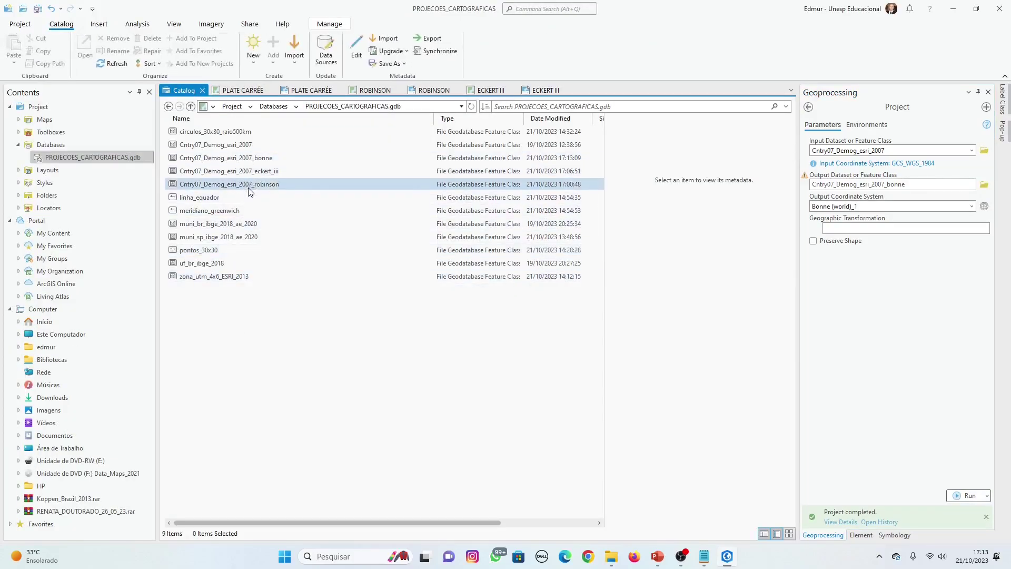
{"action": "left_click", "coordinate": [542, 90]}
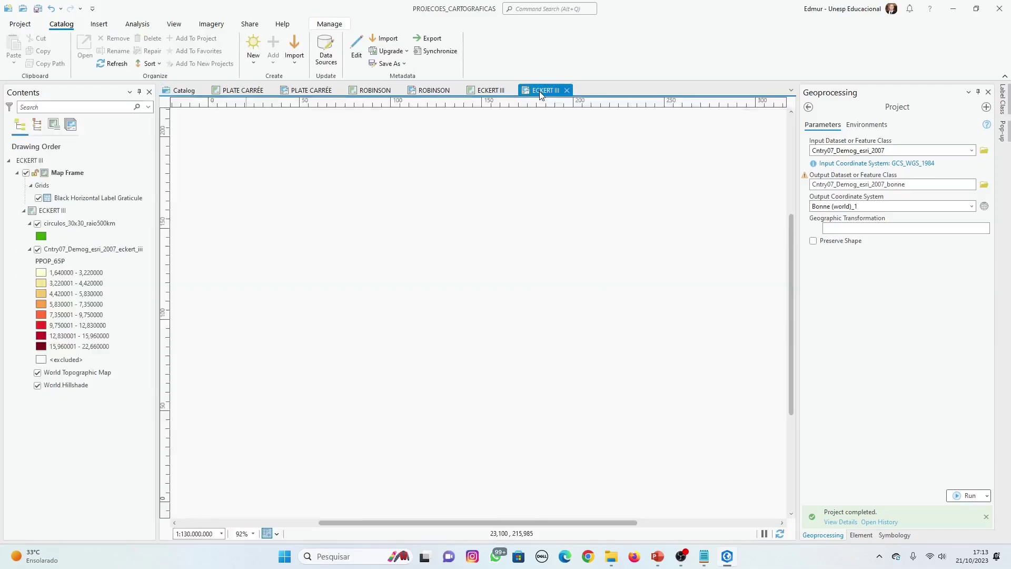
{"action": "left_click", "coordinate": [243, 90]}
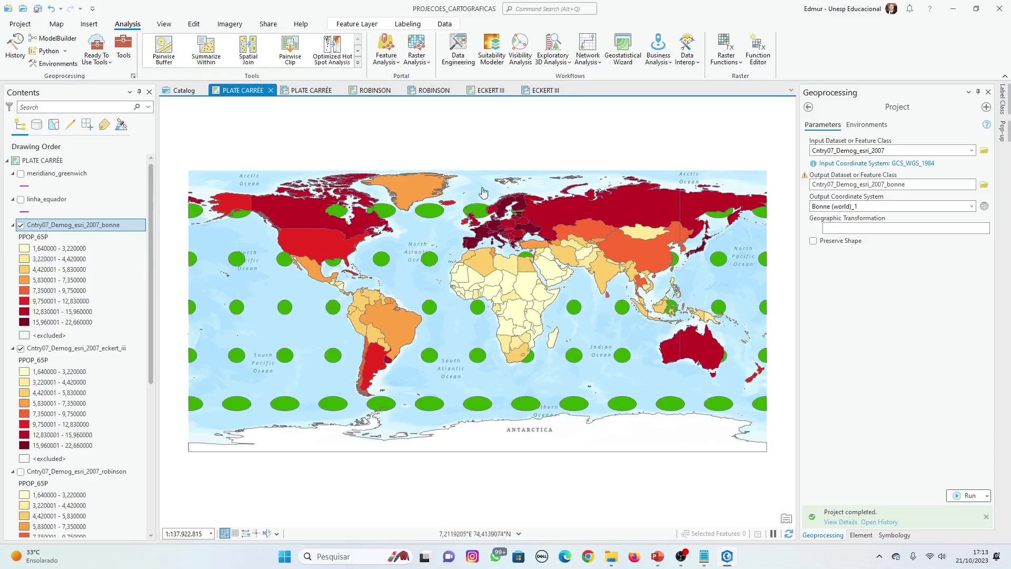
Create a new map and paste into it a copy of the Cntry07_Demog_esri_2007_bonne layer from the PLATE CARRÉE map.
{"action": "left_click", "coordinate": [85, 24]}
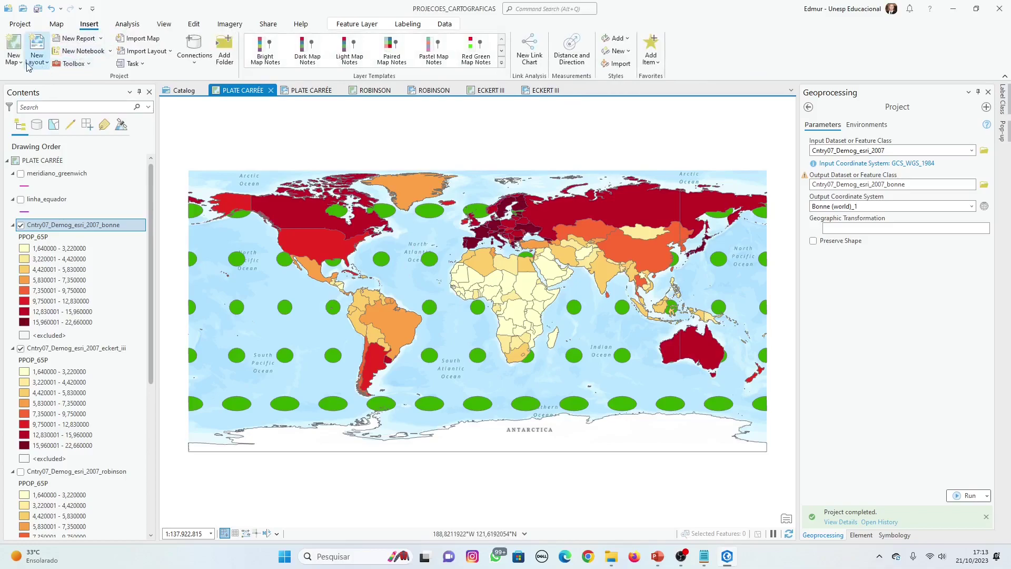
{"action": "left_click", "coordinate": [13, 46]}
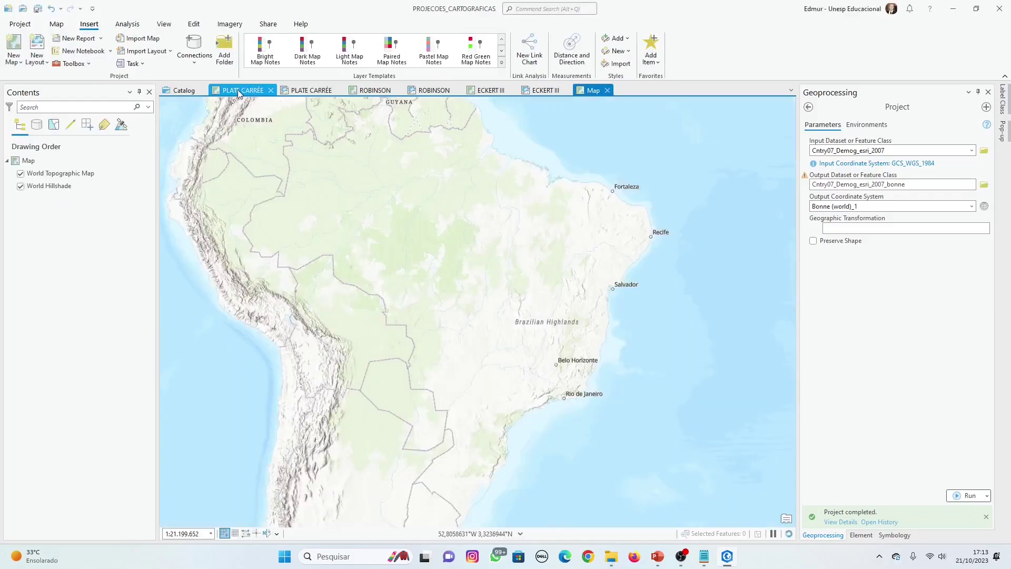
{"action": "left_click", "coordinate": [238, 90]}
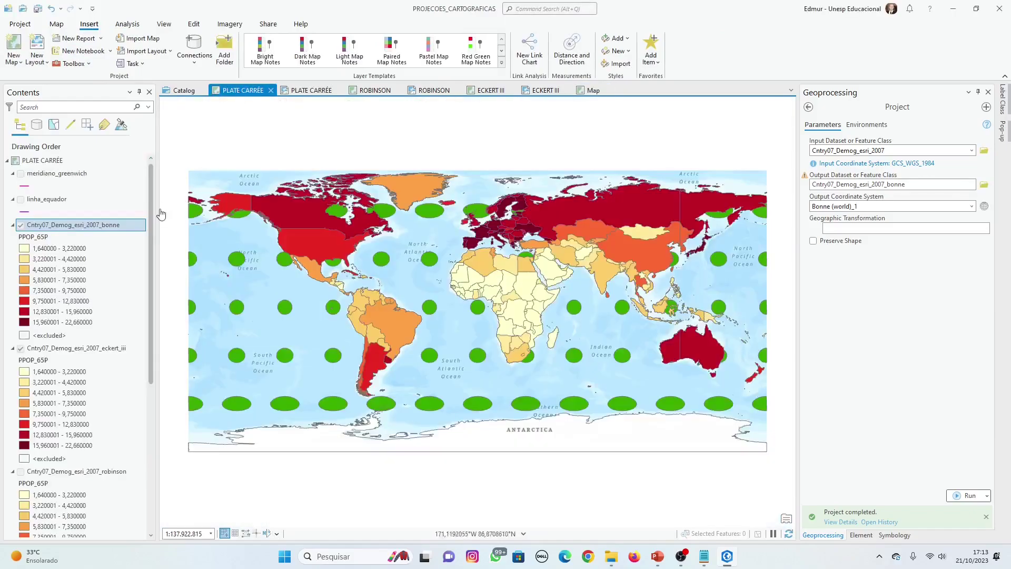
{"action": "left_click", "coordinate": [71, 224]}
{"action": "right_click", "coordinate": [70, 224]}
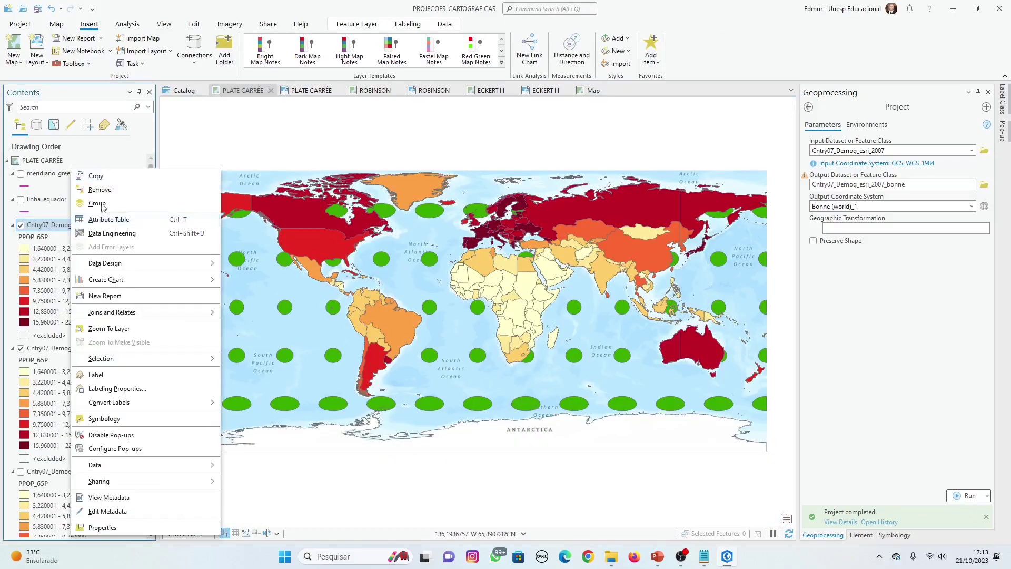
{"action": "left_click", "coordinate": [105, 176]}
{"action": "left_click", "coordinate": [589, 91]}
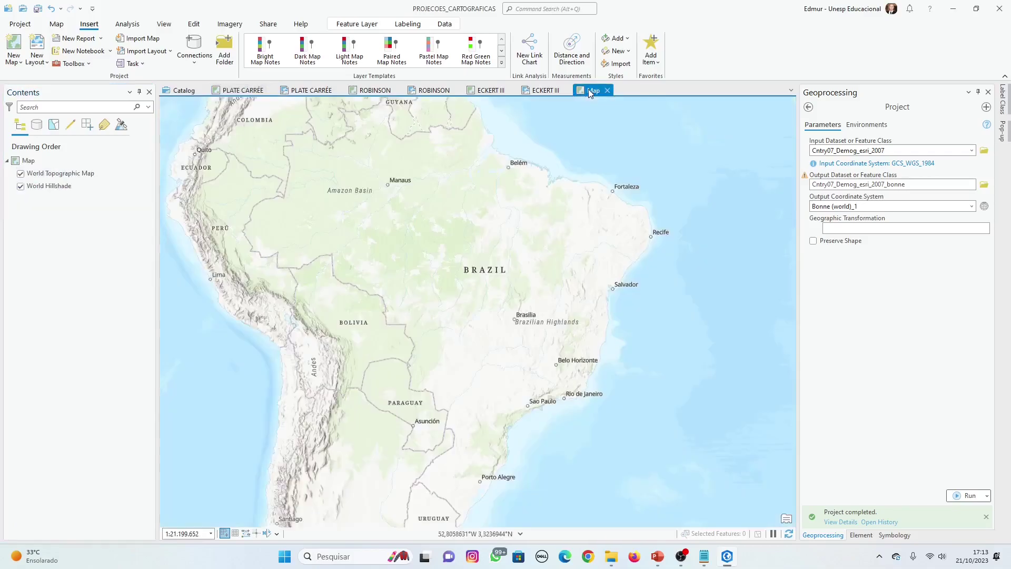
{"action": "left_click", "coordinate": [28, 162]}
{"action": "right_click", "coordinate": [28, 164]}
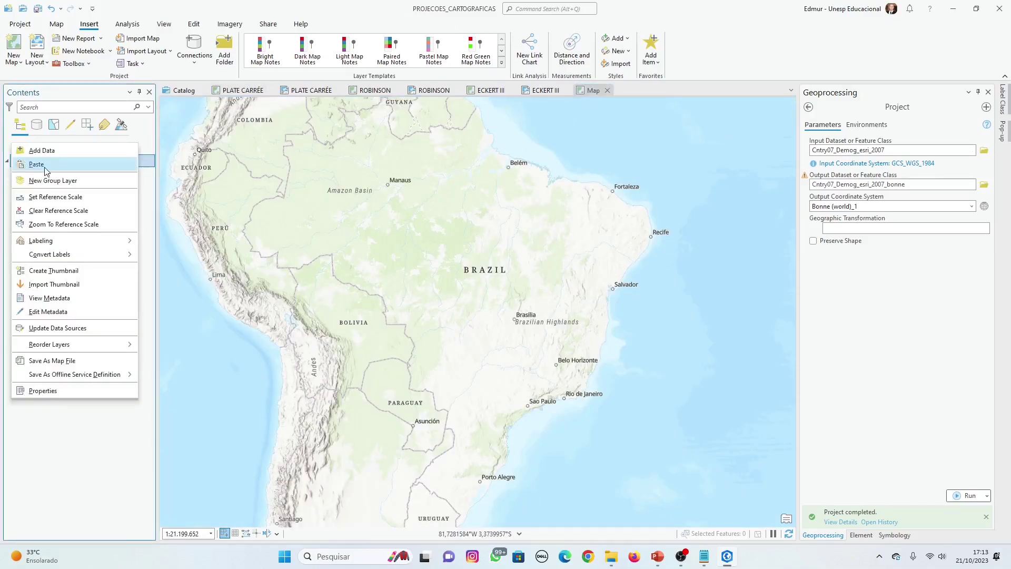
{"action": "left_click", "coordinate": [32, 163]}
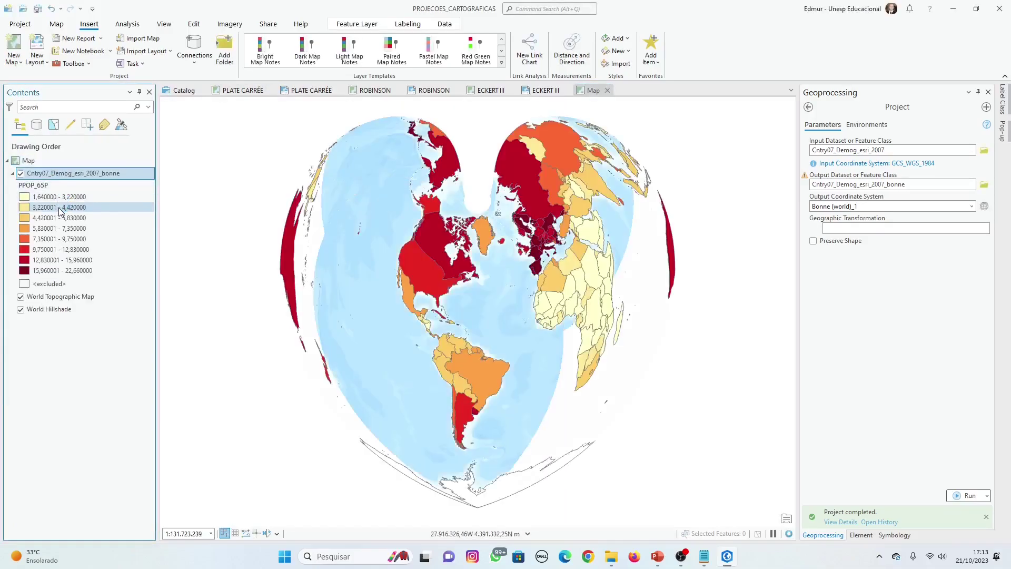
Rename the new map as BONNE.
{"action": "left_click", "coordinate": [29, 164]}
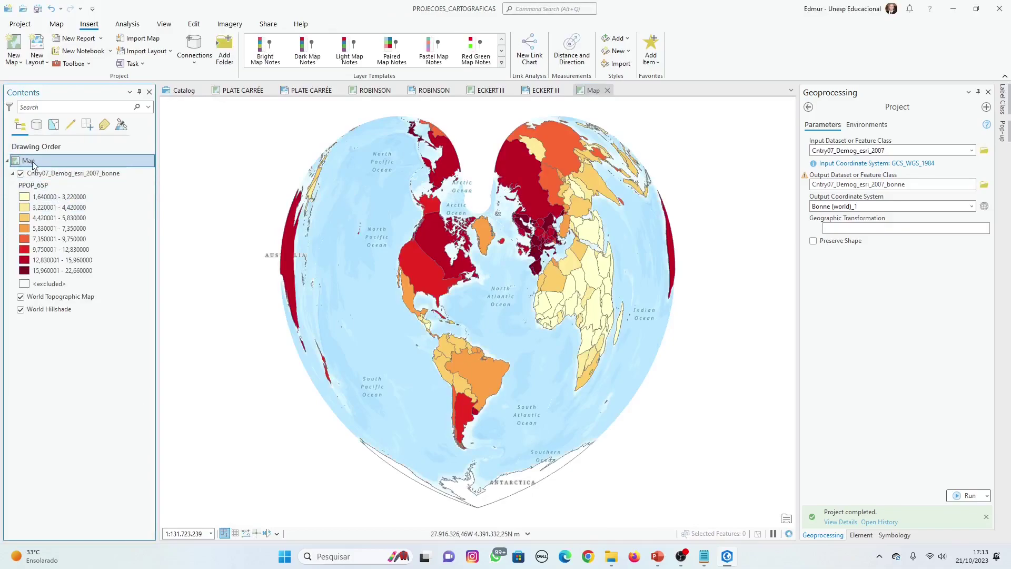
{"action": "left_click", "coordinate": [33, 164]}
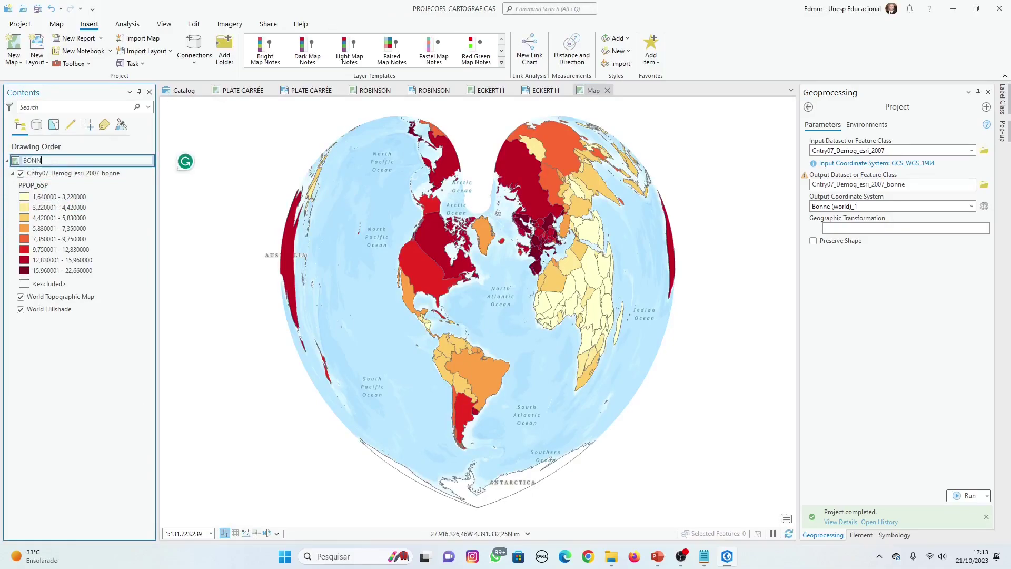
{"action": "key", "text": "Return"}
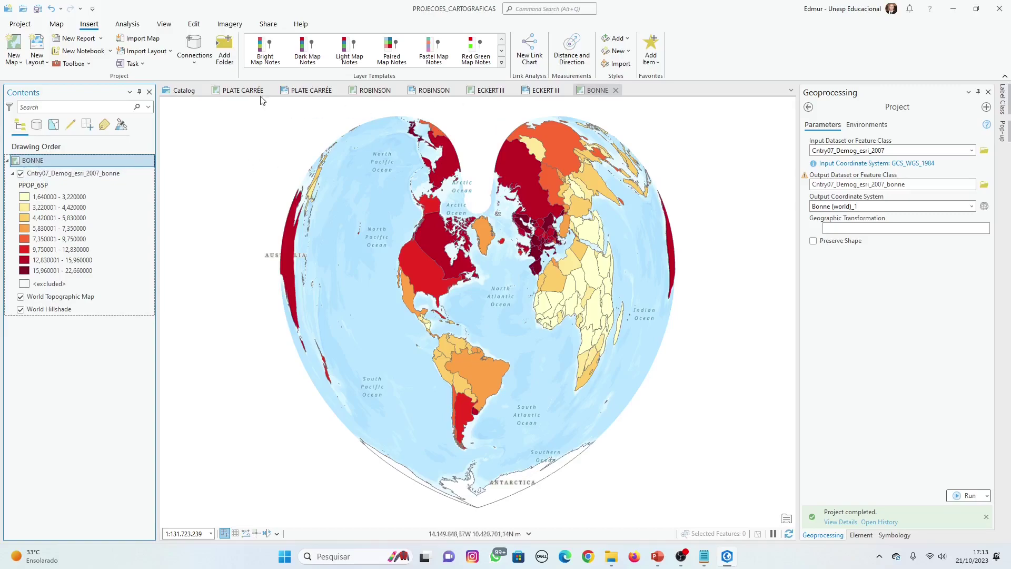
Copy the circulos_30x30_raio500km layer from the PLATE CARRÉE map and paste it into the BONNE map.
{"action": "left_click", "coordinate": [243, 90]}
{"action": "scroll", "coordinate": [68, 411], "scroll_direction": "down", "scroll_amount": 6}
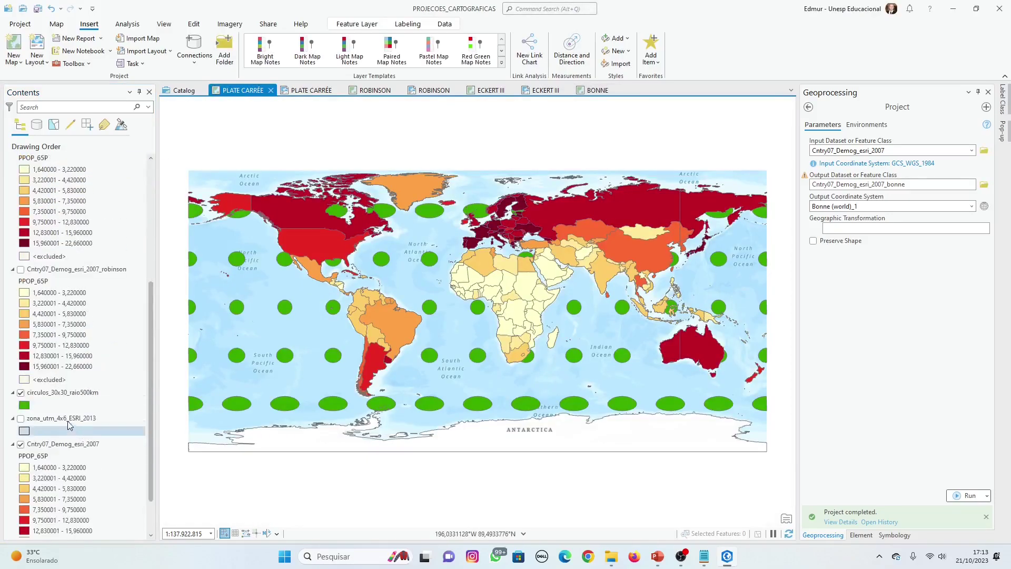
{"action": "left_click", "coordinate": [63, 393]}
{"action": "right_click", "coordinate": [62, 393]}
{"action": "left_click", "coordinate": [74, 21]}
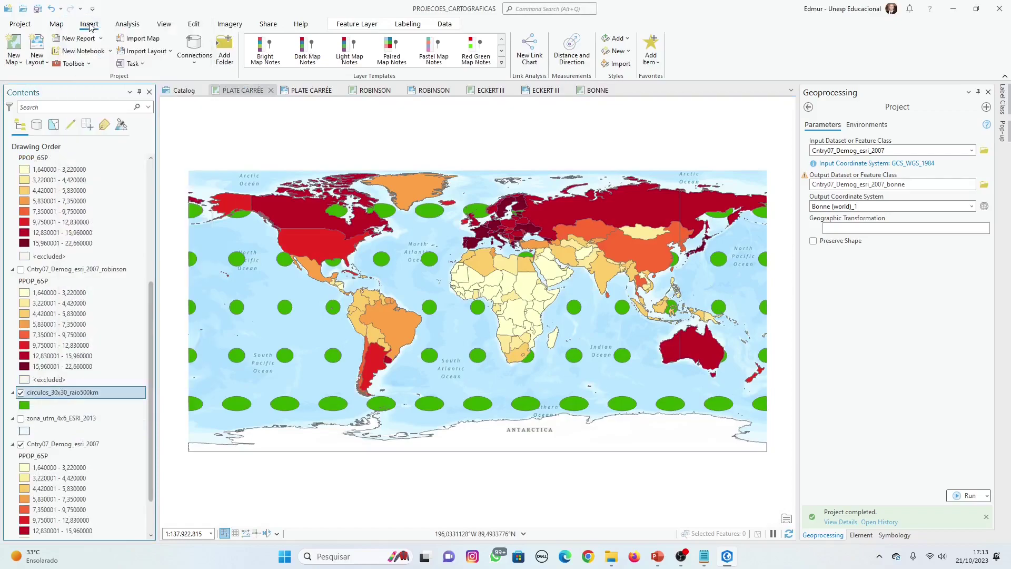
{"action": "left_click", "coordinate": [597, 90]}
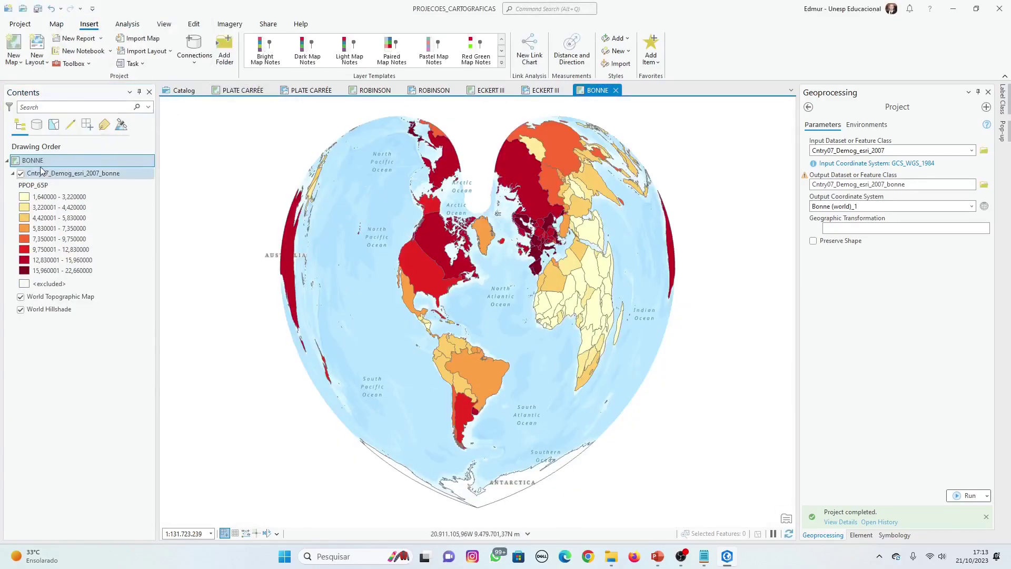
{"action": "right_click", "coordinate": [37, 163]}
{"action": "left_click", "coordinate": [37, 166]}
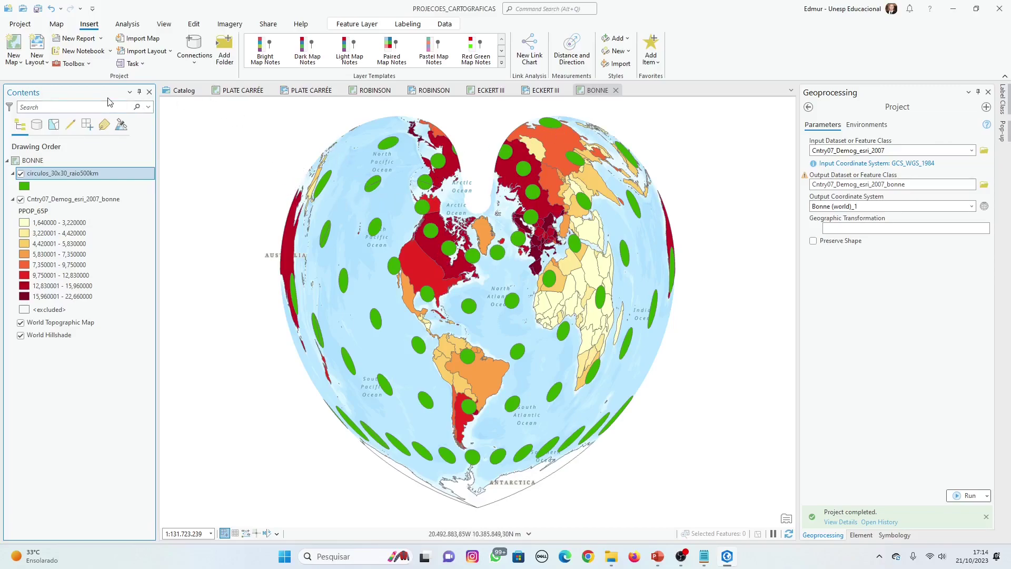
Create a blank ISO A4 portrait layout of 210 mm x 297 mm for the BONNE map.
{"action": "left_click", "coordinate": [42, 50]}
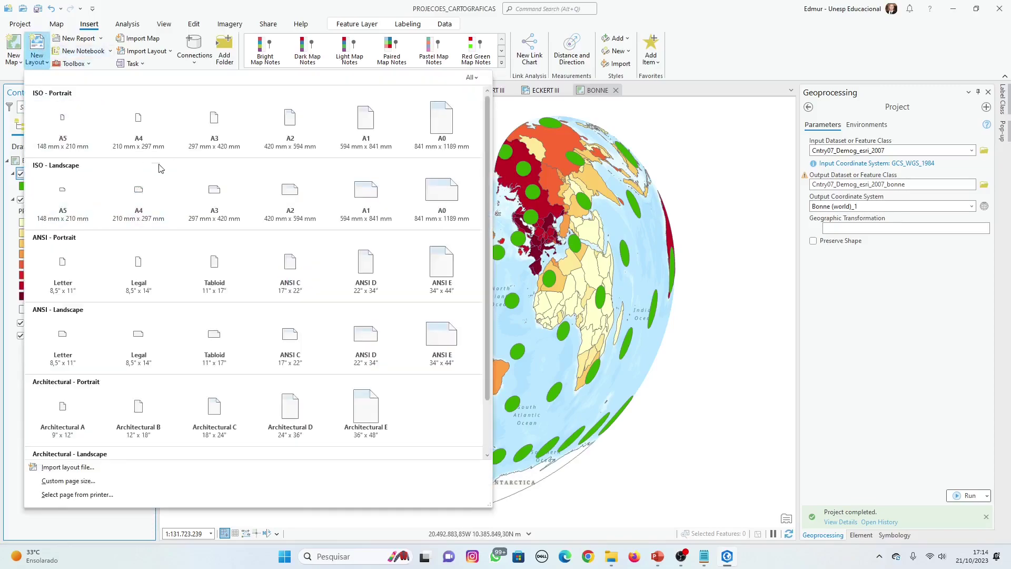
{"action": "left_click", "coordinate": [143, 121]}
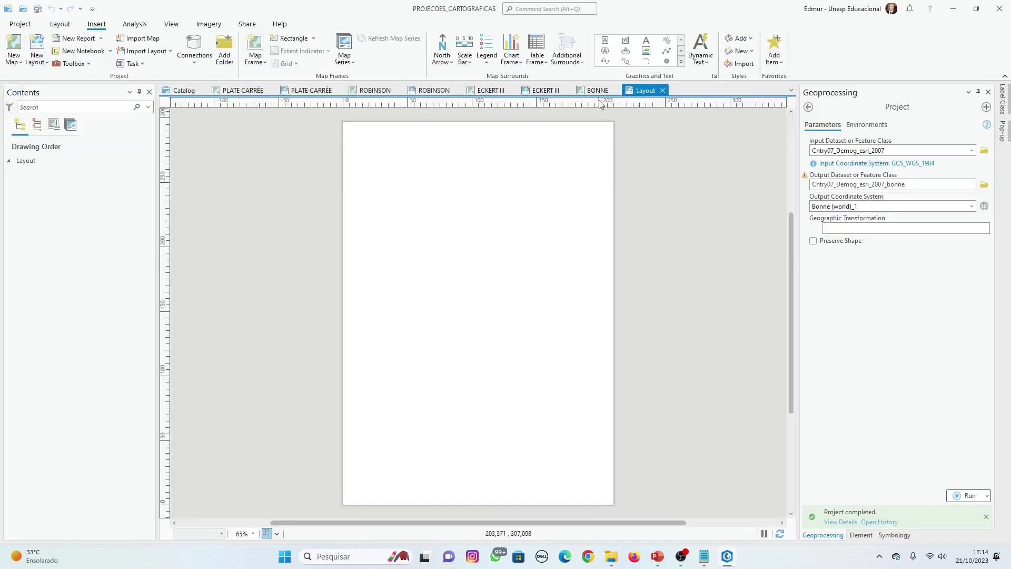
{"action": "left_click", "coordinate": [596, 92]}
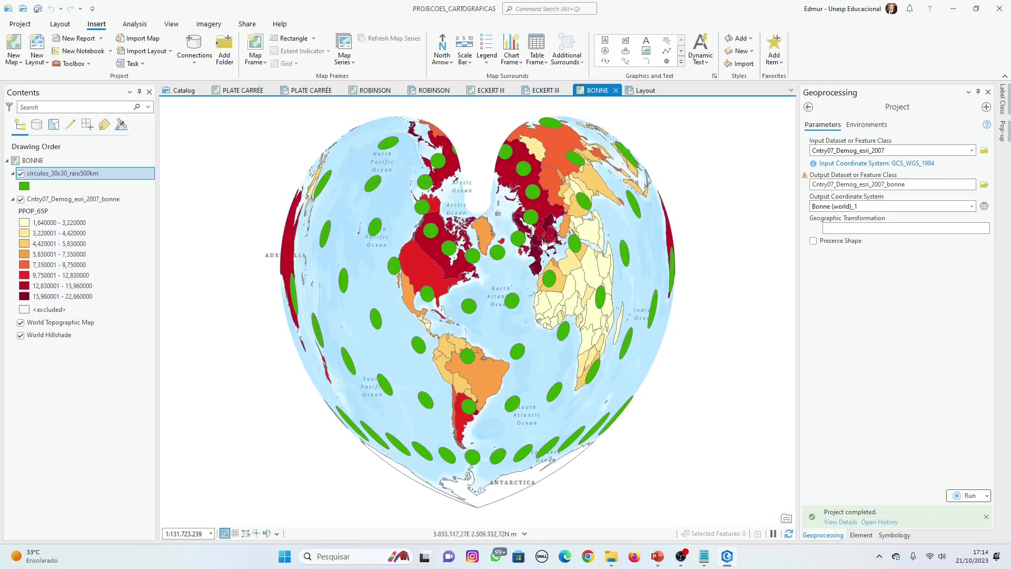
{"action": "left_click", "coordinate": [644, 91]}
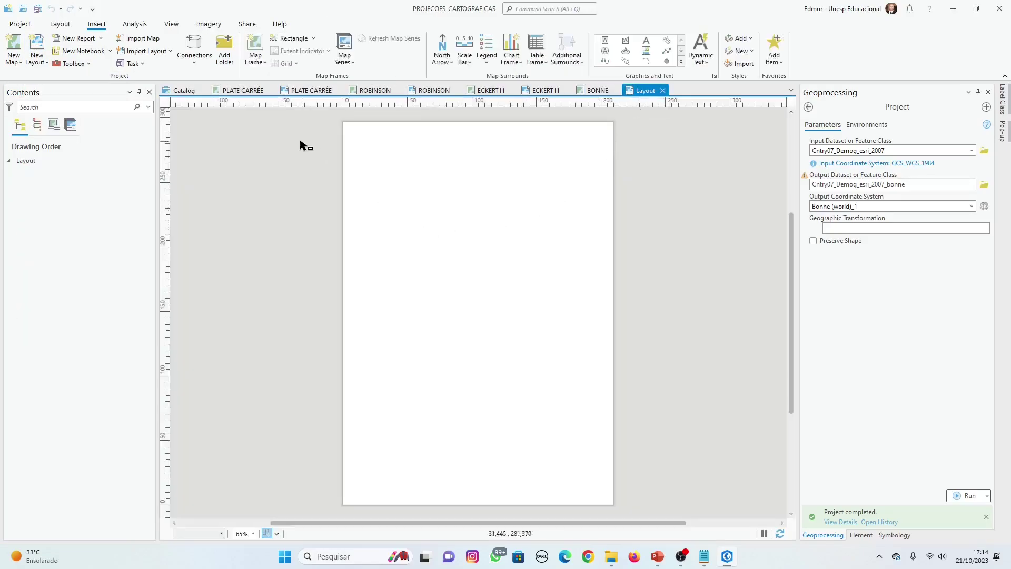
Rename the new blank layout as BONNE, in capital letters.
{"action": "left_click", "coordinate": [33, 165]}
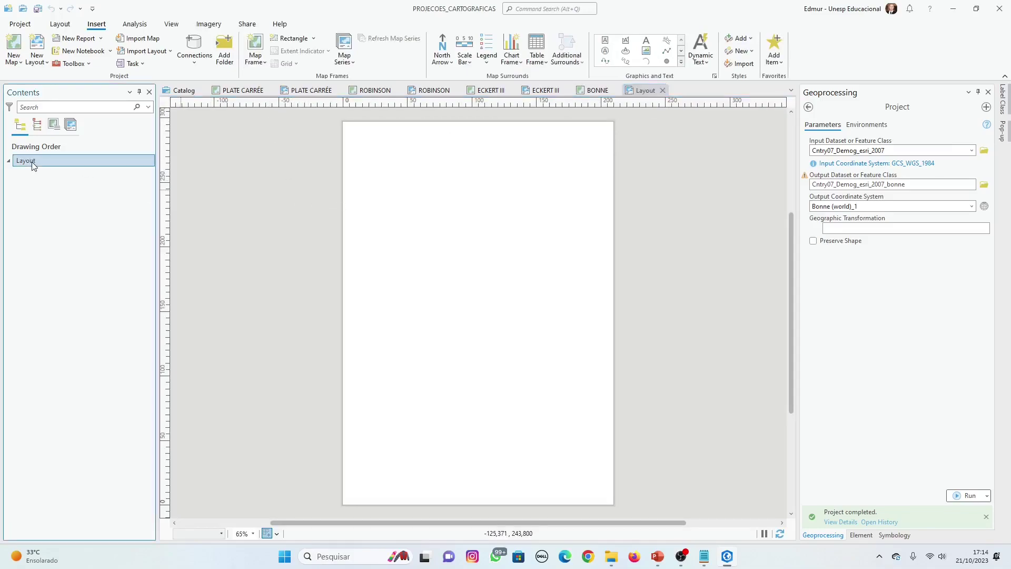
{"action": "left_click", "coordinate": [30, 161]}
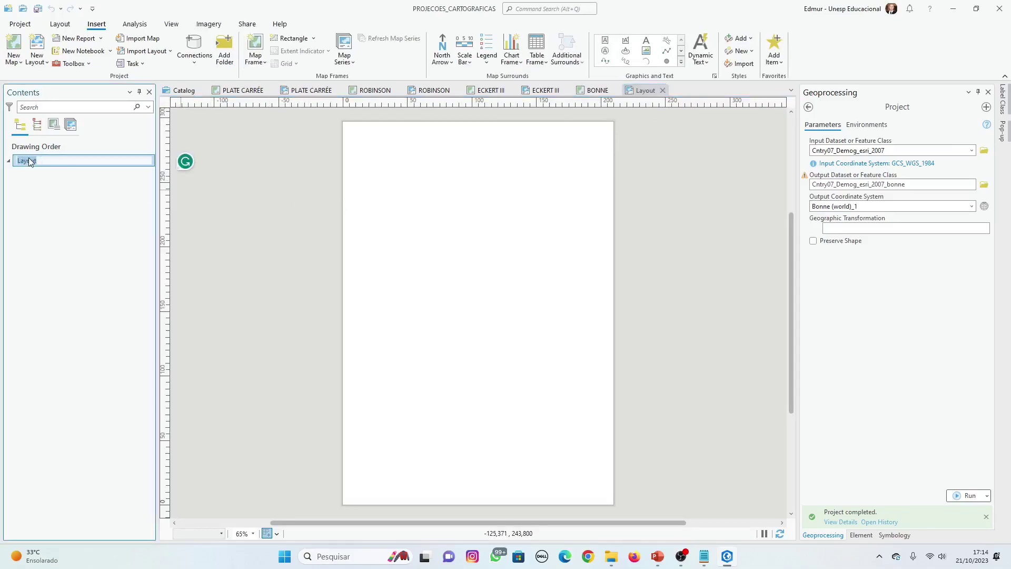
{"action": "type", "text": "bonne"}
{"action": "key", "text": "Return"}
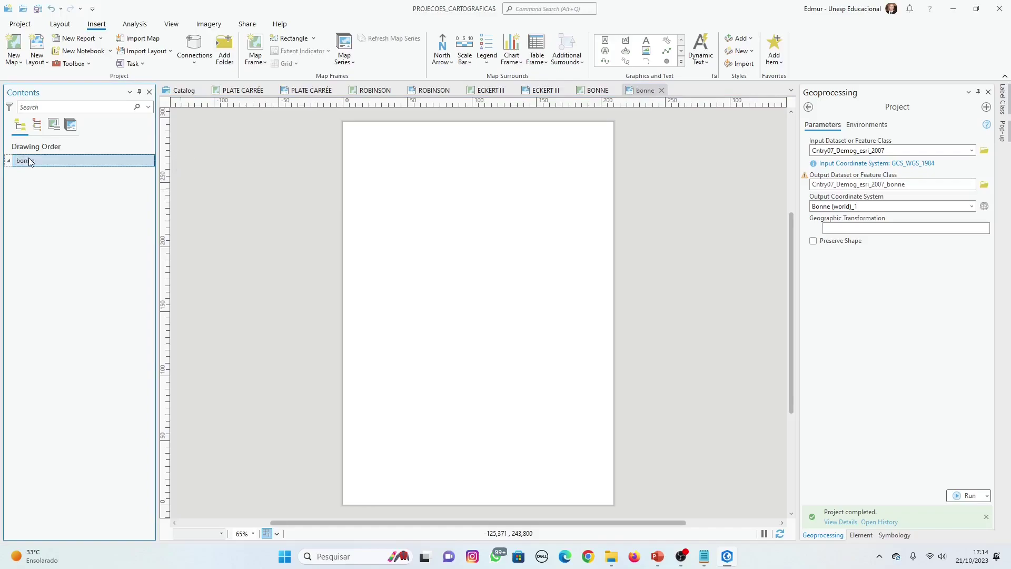
{"action": "left_click", "coordinate": [29, 161]}
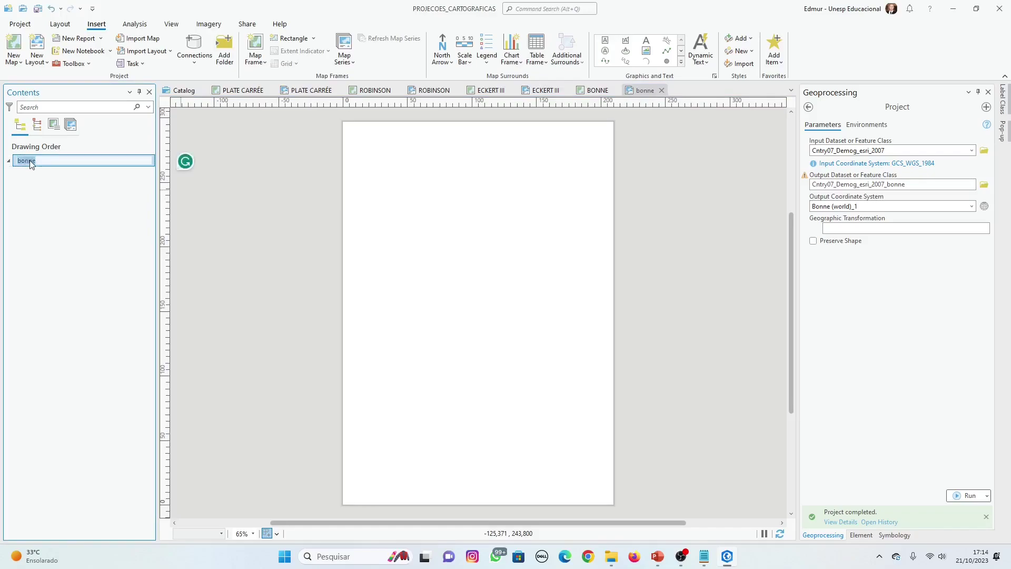
{"action": "type", "text": "BONNE"}
{"action": "key", "text": "Return"}
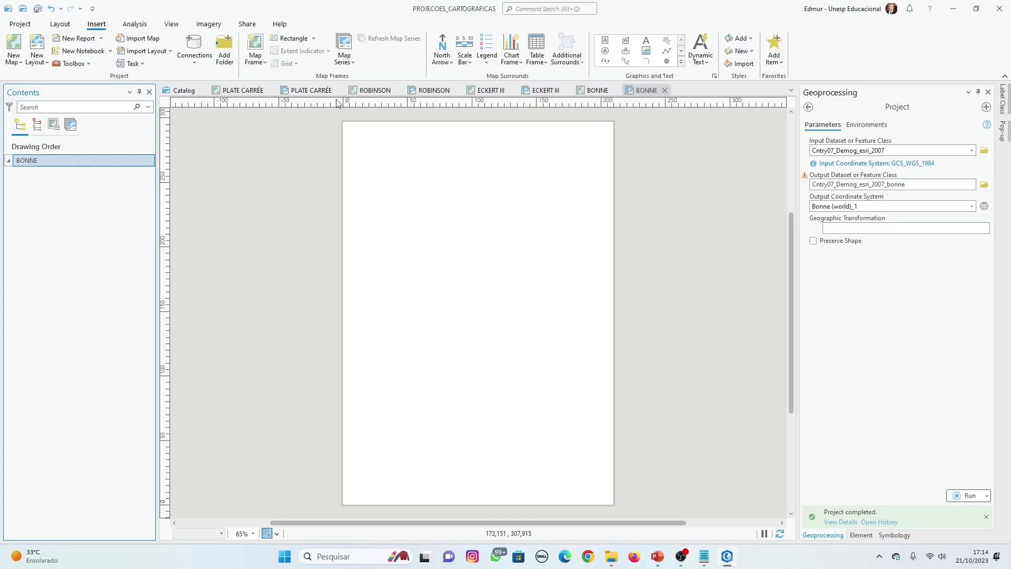
Insert a map frame of the BONNE map at its 1:131.723.239 extent, spanning most of the layout page.
{"action": "left_click", "coordinate": [265, 67]}
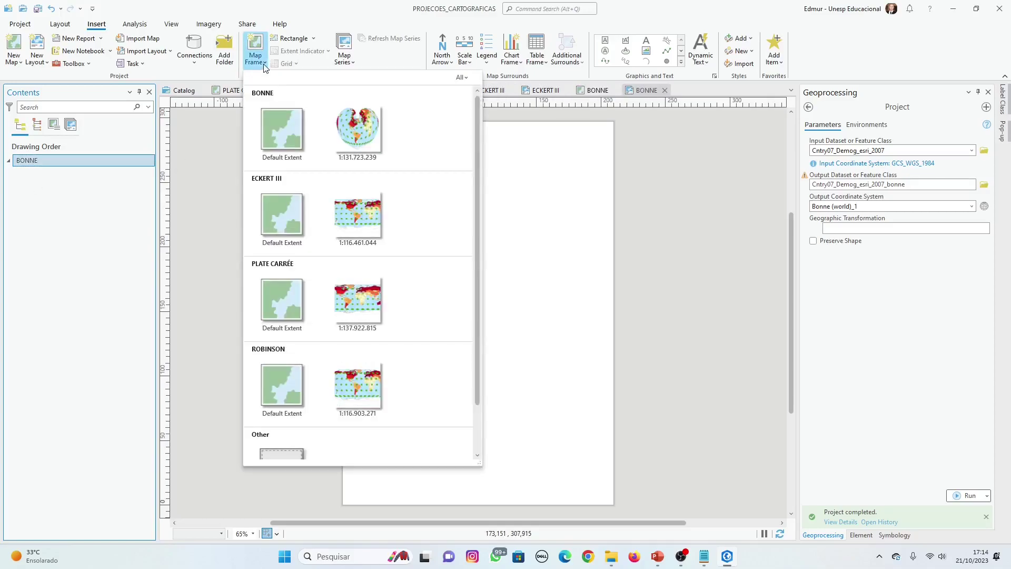
{"action": "left_click", "coordinate": [361, 131]}
{"action": "mouse_move", "coordinate": [348, 144]}
{"action": "left_mouse_down"}
{"action": "mouse_move", "coordinate": [574, 384]}
{"action": "mouse_move", "coordinate": [606, 447]}
{"action": "left_mouse_up"}
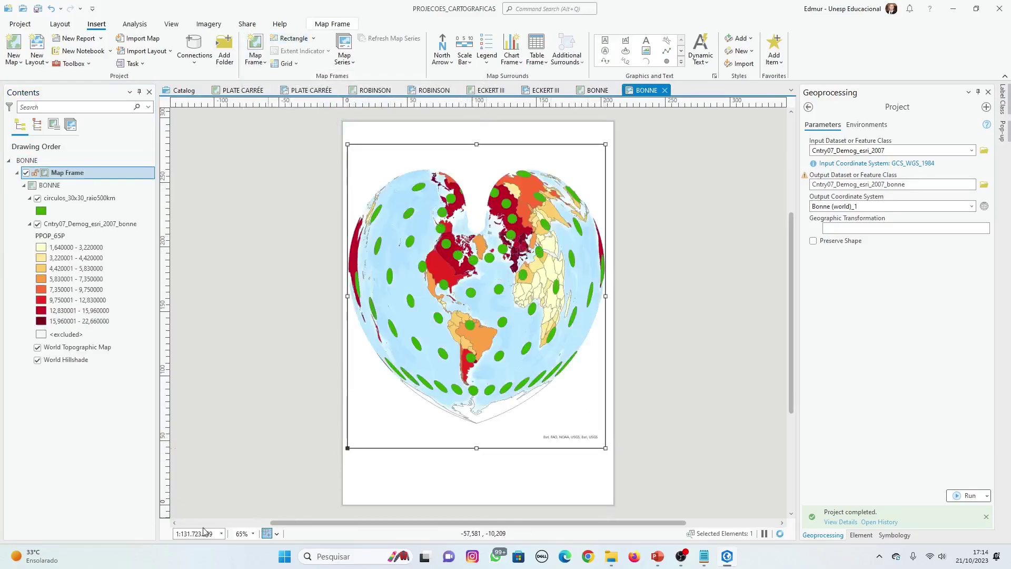
Set the map frame's scale to 1:150.000.000 and add a Black Horizontal Label Graticule to it.
{"action": "left_click", "coordinate": [205, 533]}
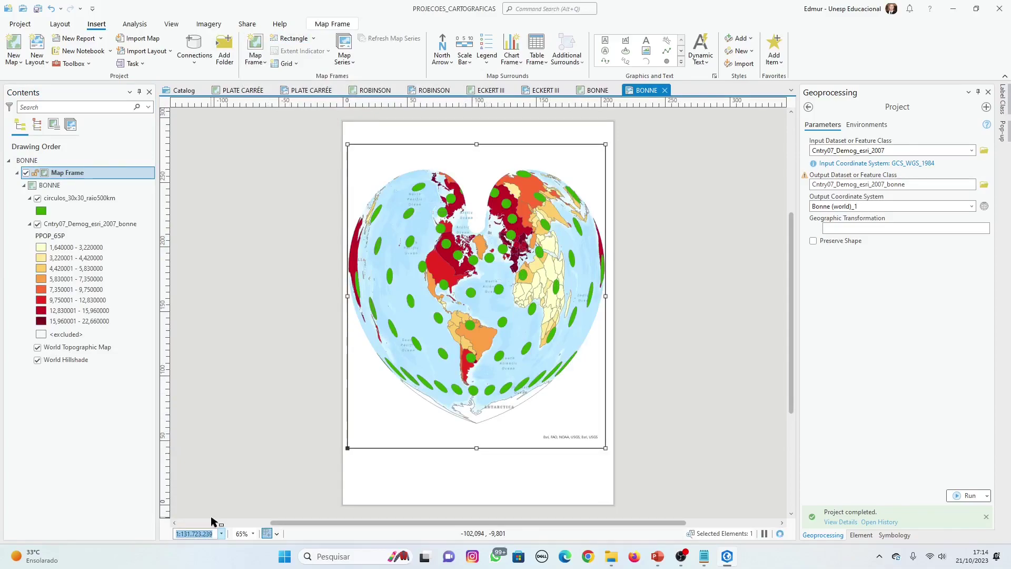
{"action": "type", "text": "1"}
{"action": "type", "text": "50.000.000"}
{"action": "key", "text": "Return"}
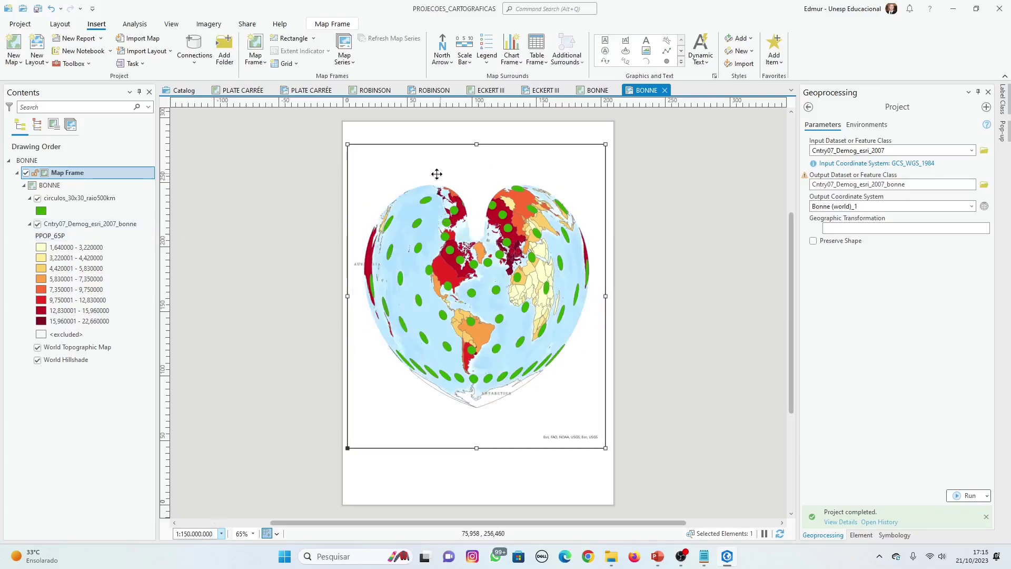
{"action": "left_click", "coordinate": [297, 64]}
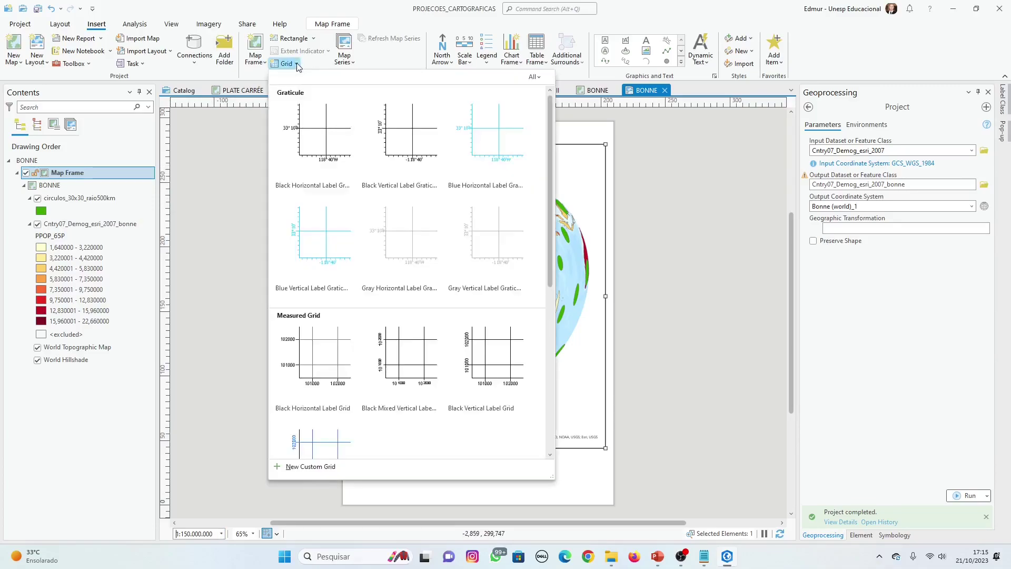
{"action": "left_click", "coordinate": [311, 122]}
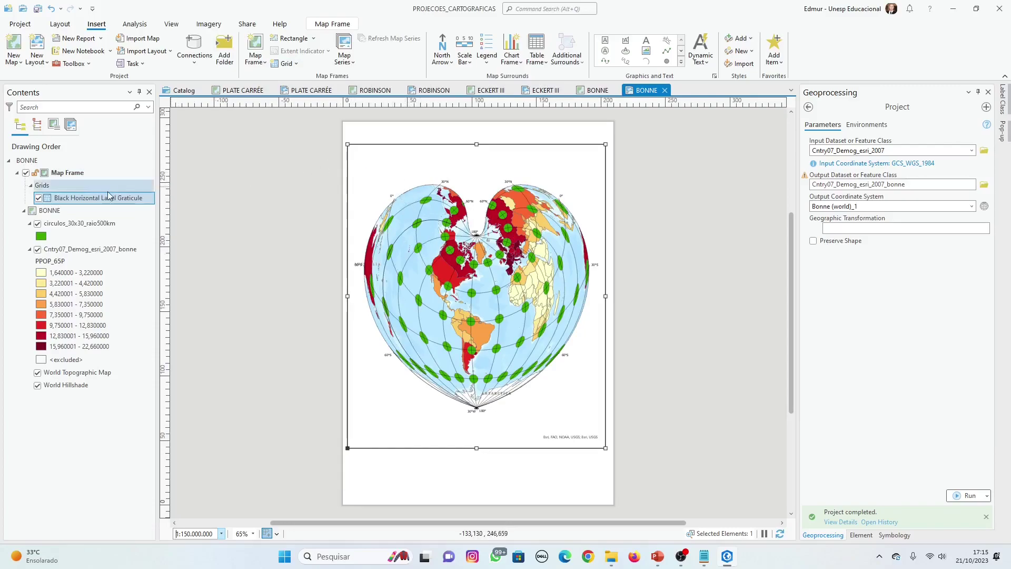
Turn off the solid stroke of the map frame's border and apply the change.
{"action": "left_click", "coordinate": [83, 173]}
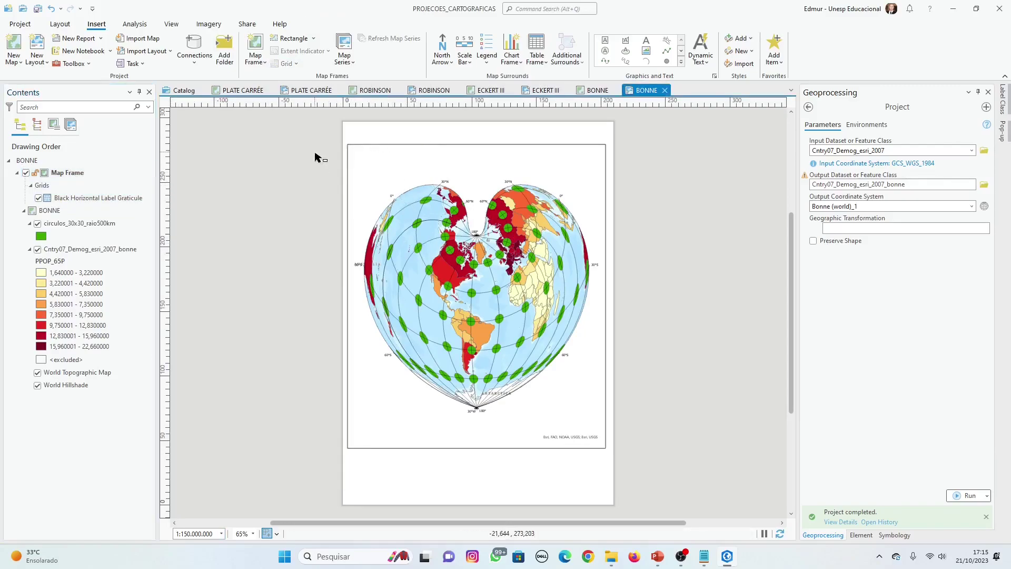
{"action": "right_click", "coordinate": [365, 158]}
{"action": "left_click", "coordinate": [402, 483]}
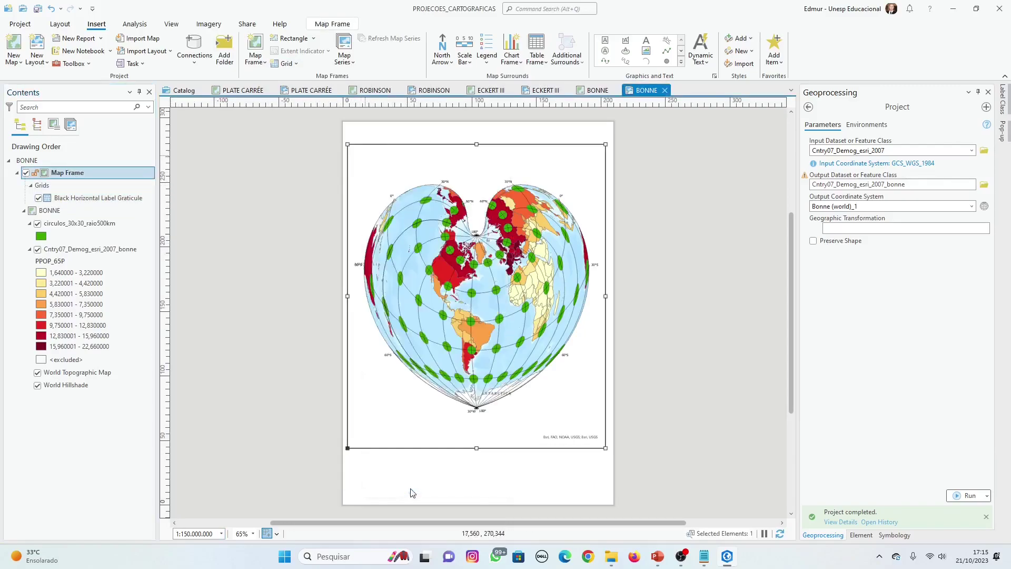
{"action": "left_click", "coordinate": [849, 118]}
{"action": "left_click", "coordinate": [868, 145]}
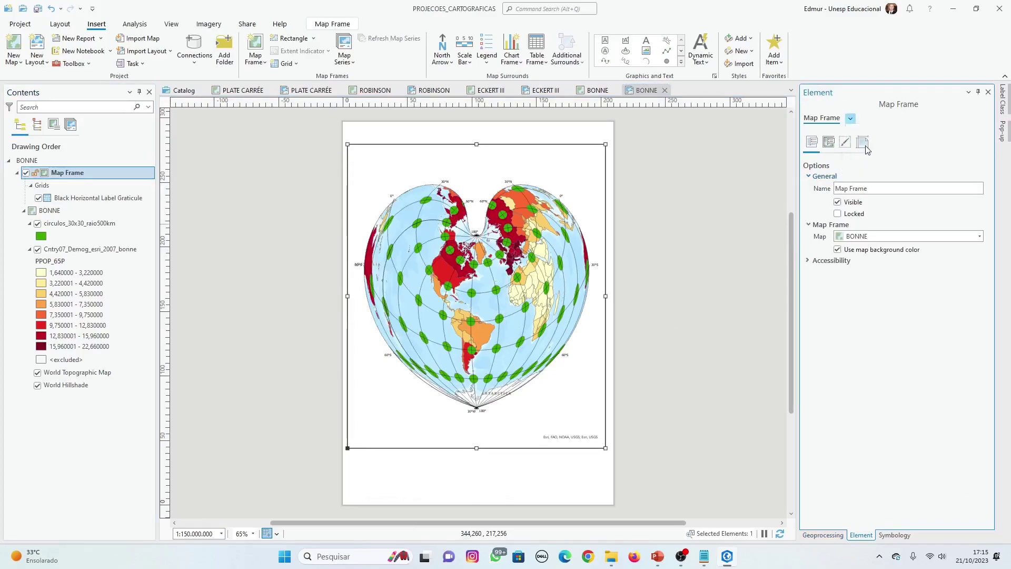
{"action": "left_click", "coordinate": [833, 140]}
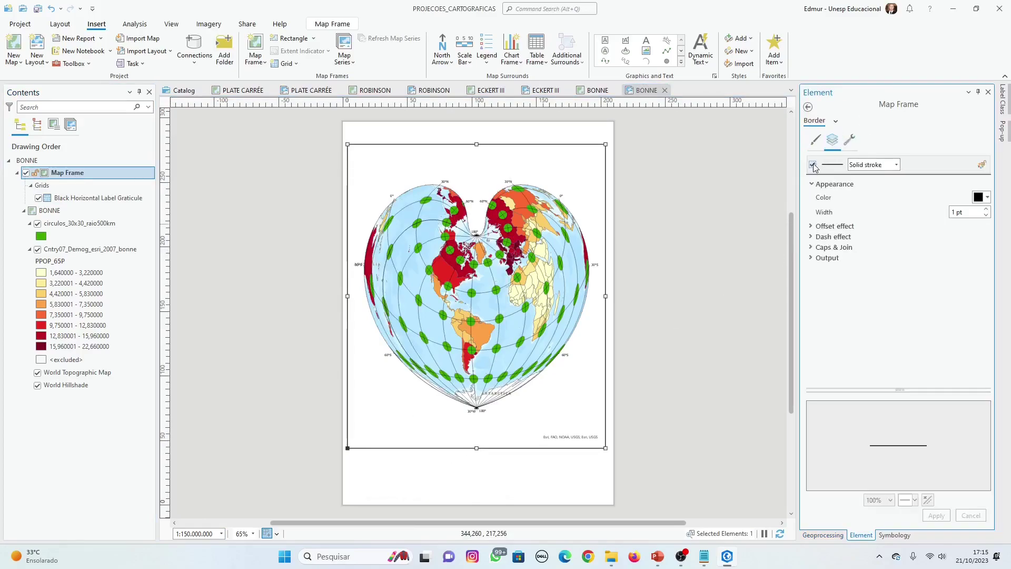
{"action": "left_click", "coordinate": [814, 167]}
{"action": "left_click", "coordinate": [936, 516]}
{"action": "left_click", "coordinate": [670, 305]}
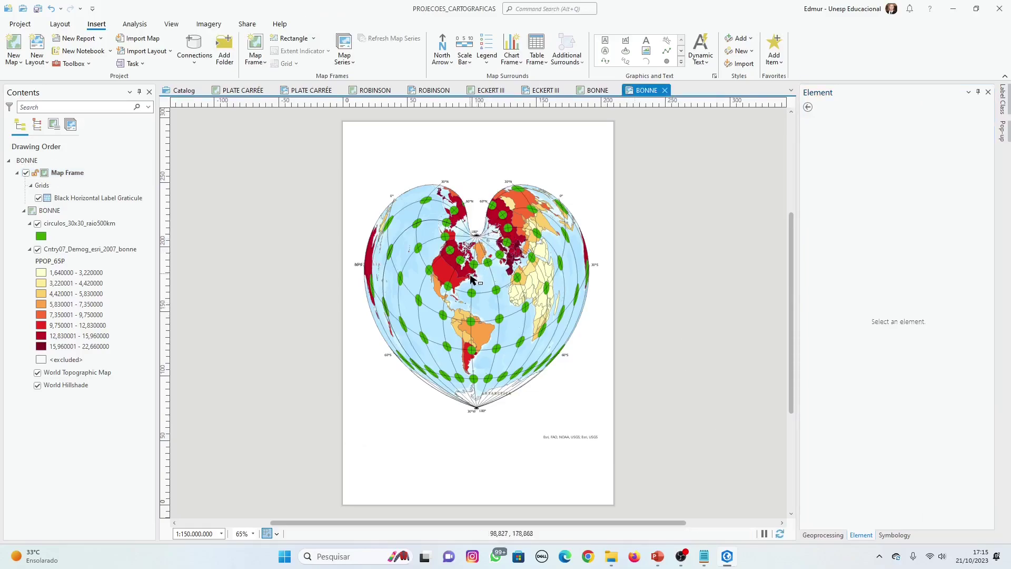
Inspect the finished Bonne layout and save the project.
{"action": "scroll", "coordinate": [472, 275], "scroll_direction": "up", "scroll_amount": 3}
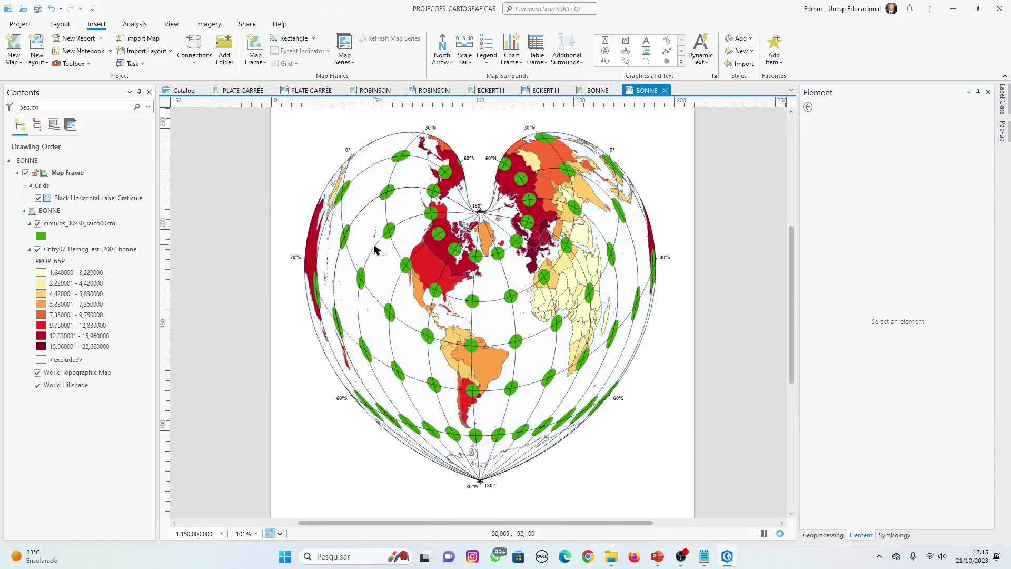
{"action": "scroll", "coordinate": [447, 242], "scroll_direction": "down", "scroll_amount": 3}
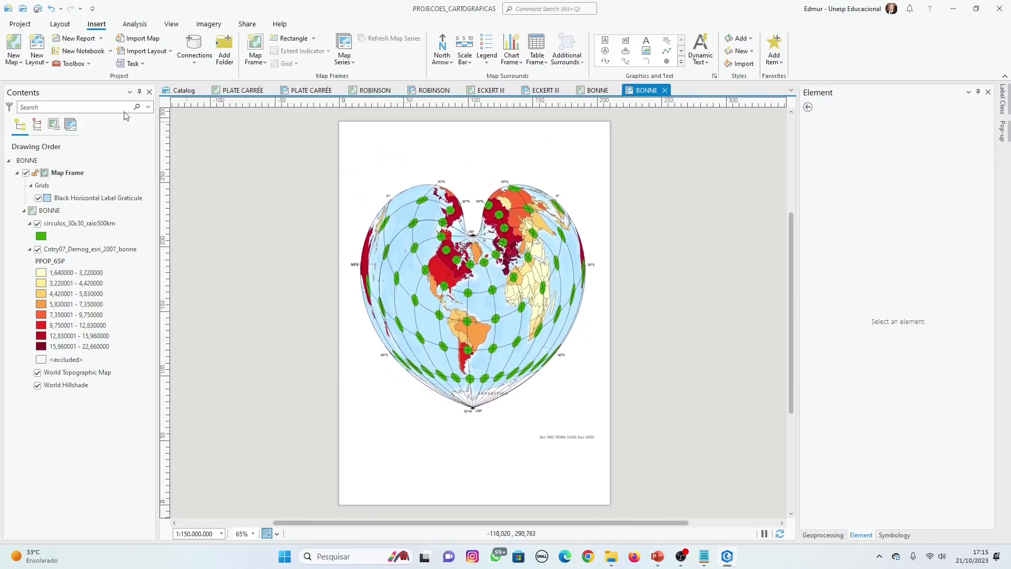
{"action": "left_click", "coordinate": [37, 9]}
Switch to the PowerPoint presentation and view the "Parte 4 – Projeção Policônica" slides as a slide show.
{"action": "left_click", "coordinate": [661, 557]}
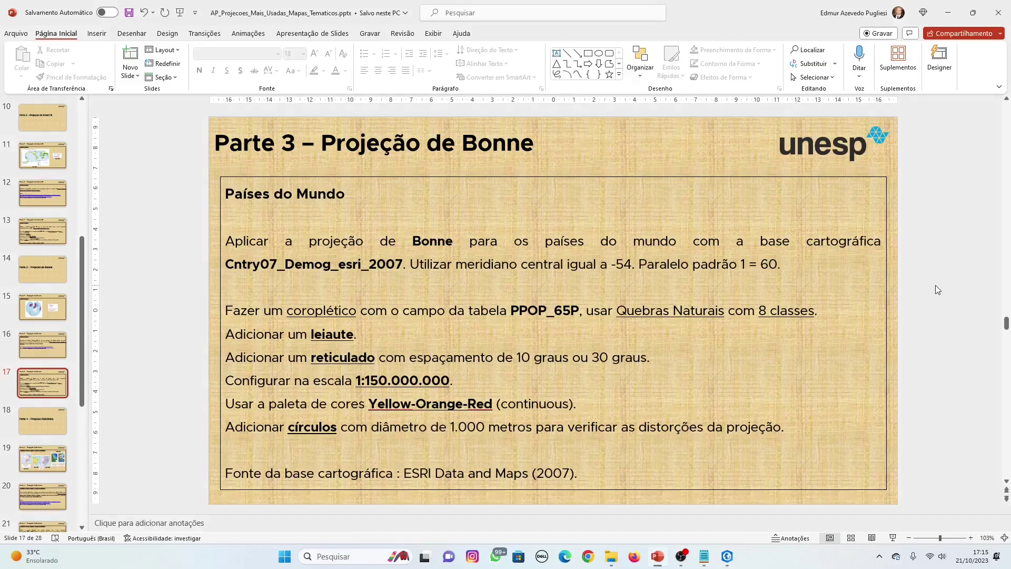
{"action": "scroll", "coordinate": [936, 289], "scroll_direction": "down", "scroll_amount": 1}
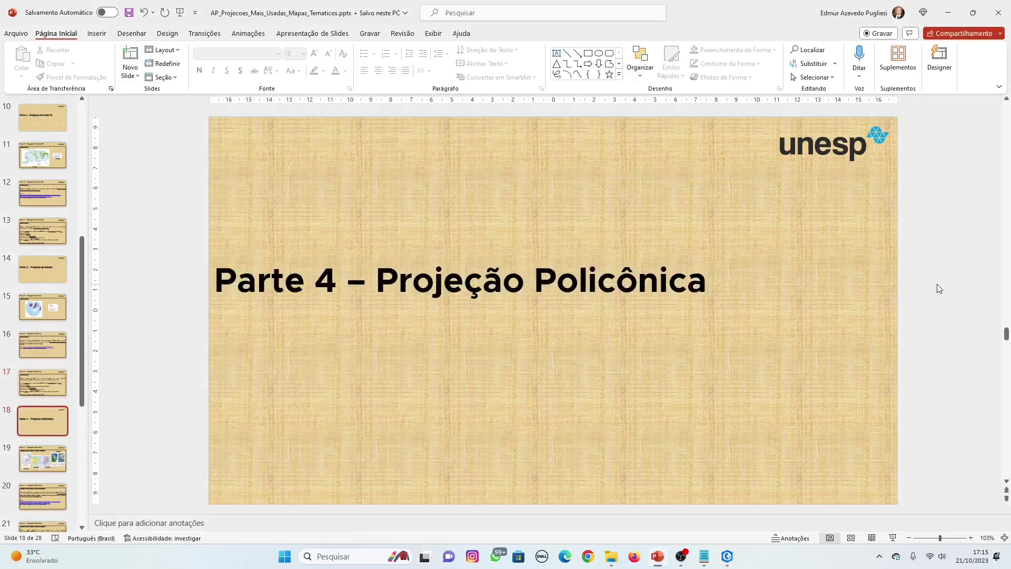
{"action": "left_click", "coordinate": [892, 538]}
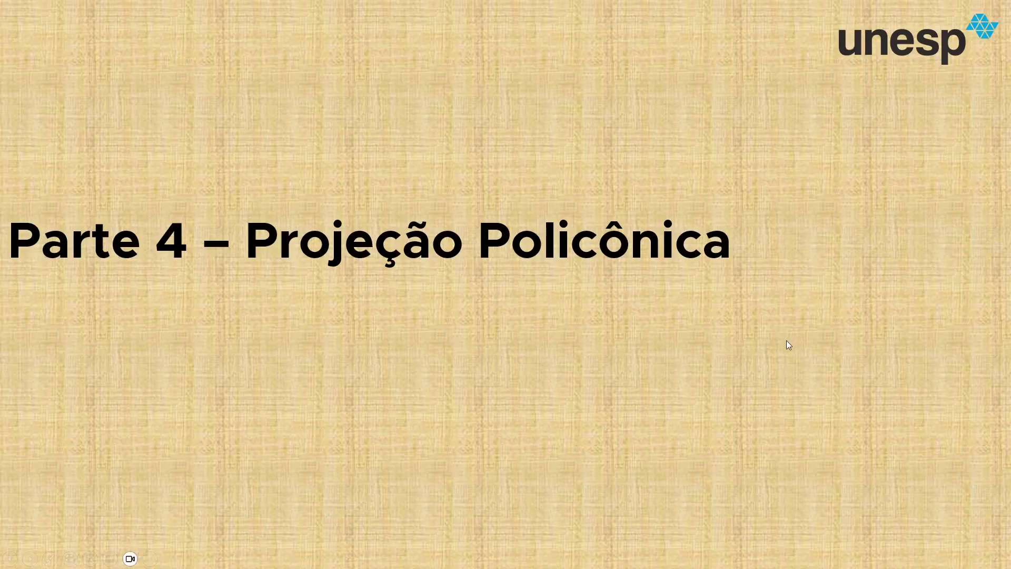
{"action": "left_click", "coordinate": [554, 320]}
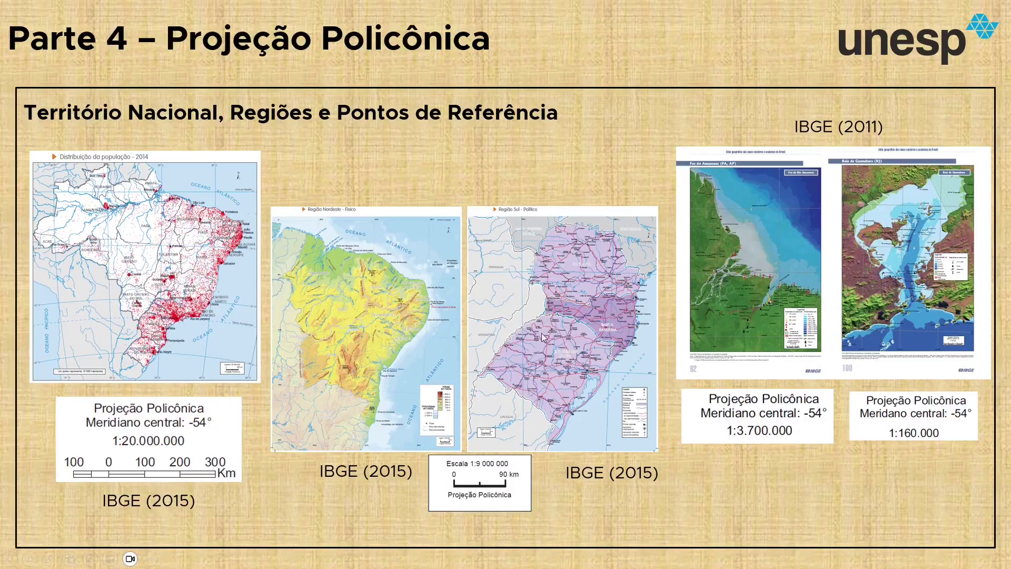
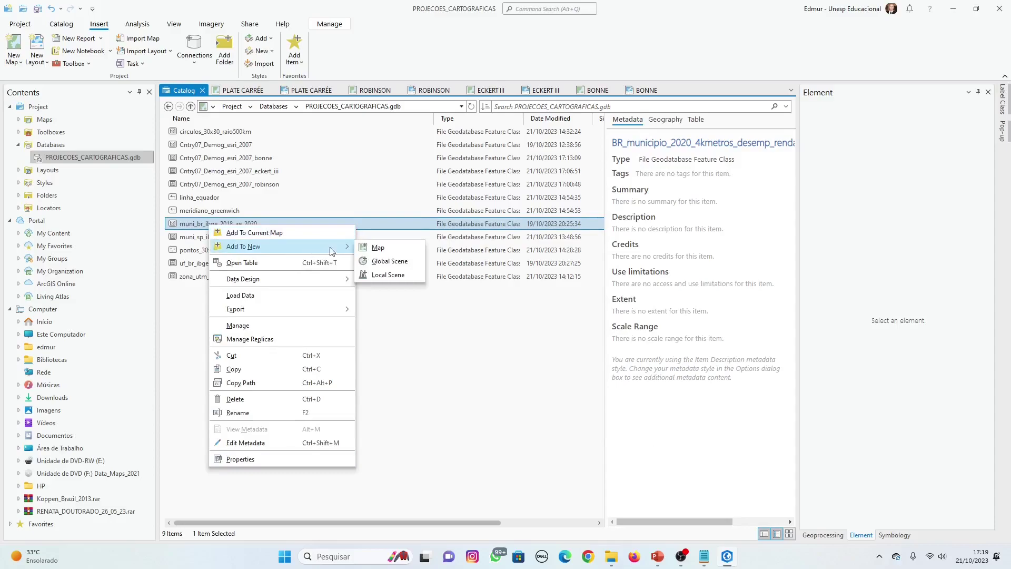
Add the muni_br_ibge_2018_ae_2020 feature class to a new map and rename the map POLICONICA.
{"action": "left_click", "coordinate": [378, 247]}
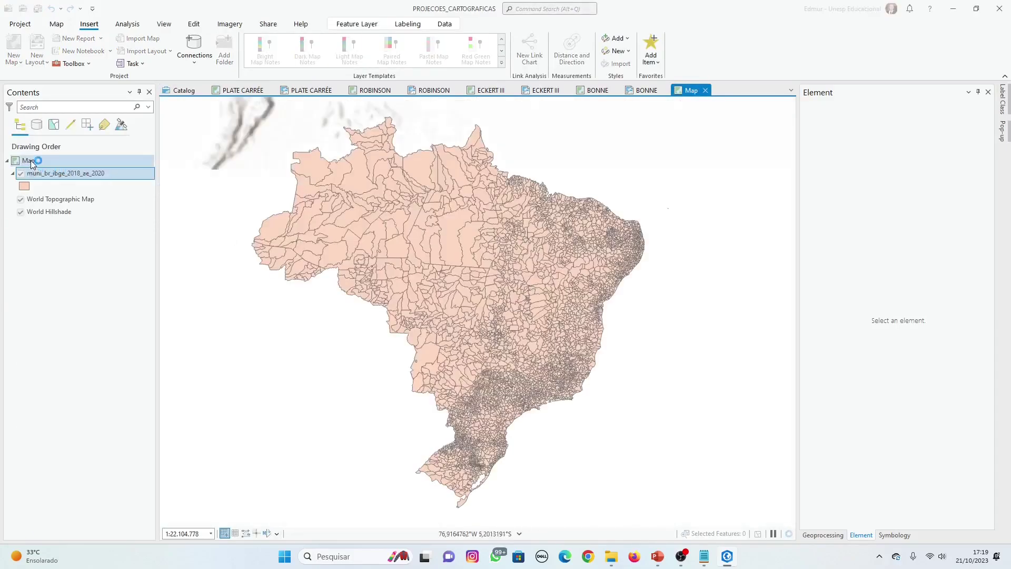
{"action": "left_click", "coordinate": [32, 160]}
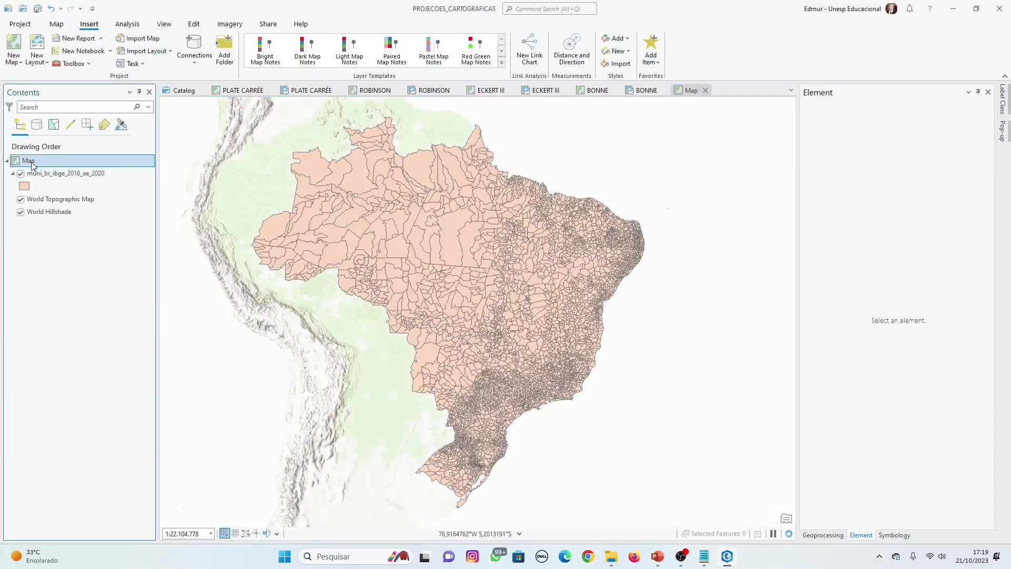
{"action": "left_click", "coordinate": [32, 161]}
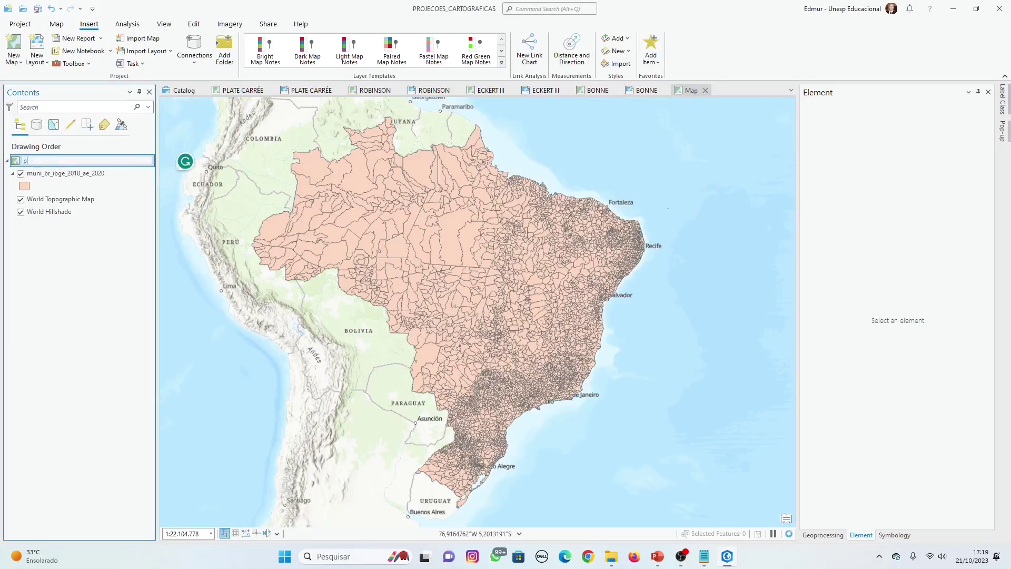
{"action": "type", "text": "policoni"}
{"action": "key", "text": "BackSpace"}
{"action": "key", "text": "BackSpace"}
{"action": "key", "text": "BackSpace"}
{"action": "key", "text": "BackSpace"}
{"action": "key", "text": "BackSpace"}
{"action": "key", "text": "BackSpace"}
{"action": "type", "text": "POLICONICA"}
{"action": "key", "text": "Return"}
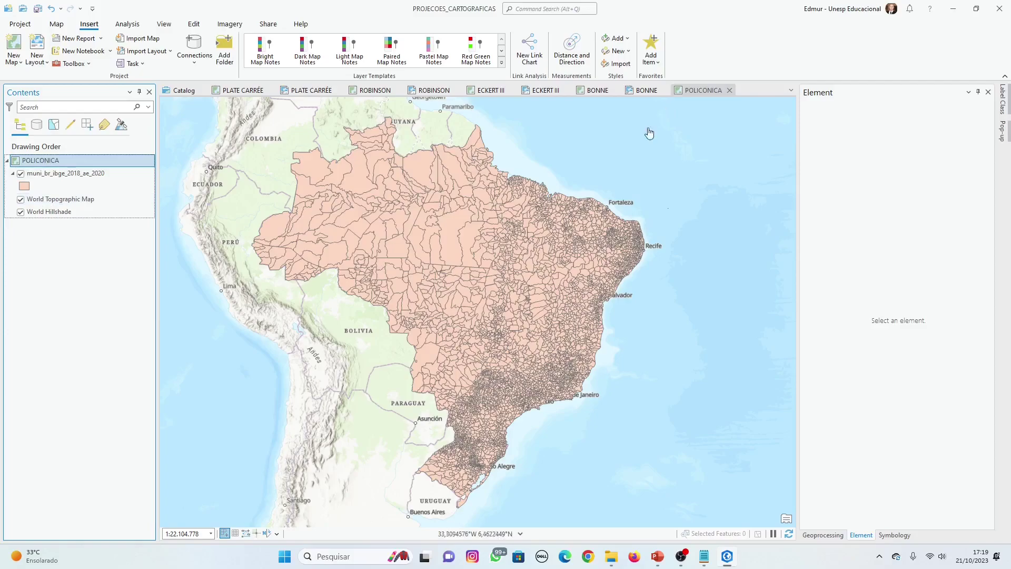
Check the exercise slide in PowerPoint, return to ArcGIS Pro and symbolize muni_br_ibge_2018_ae_2020 with Graduated Colors on the tx_npes_elegiveis_ae field.
{"action": "left_click", "coordinate": [658, 559]}
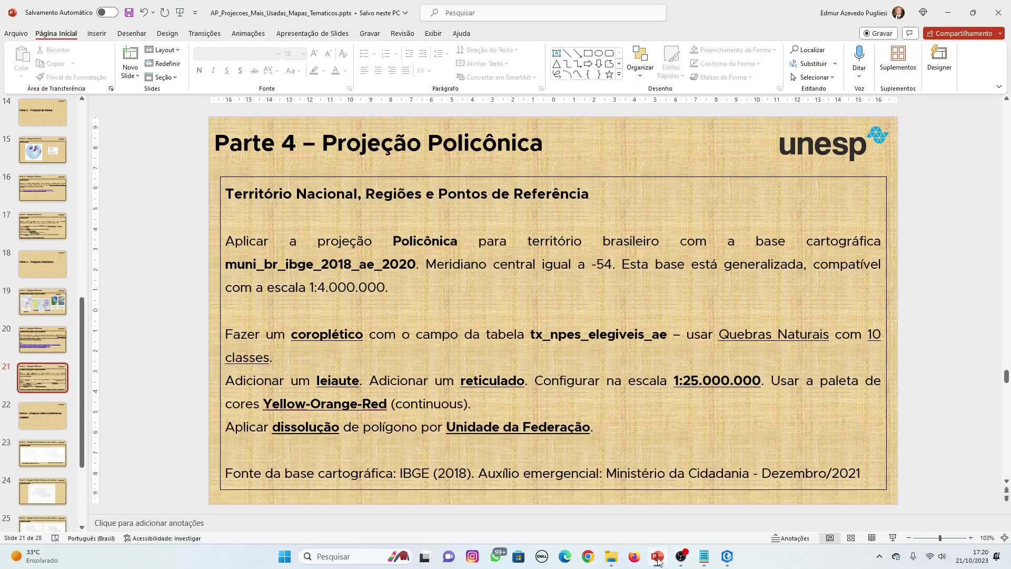
{"action": "left_click", "coordinate": [726, 556]}
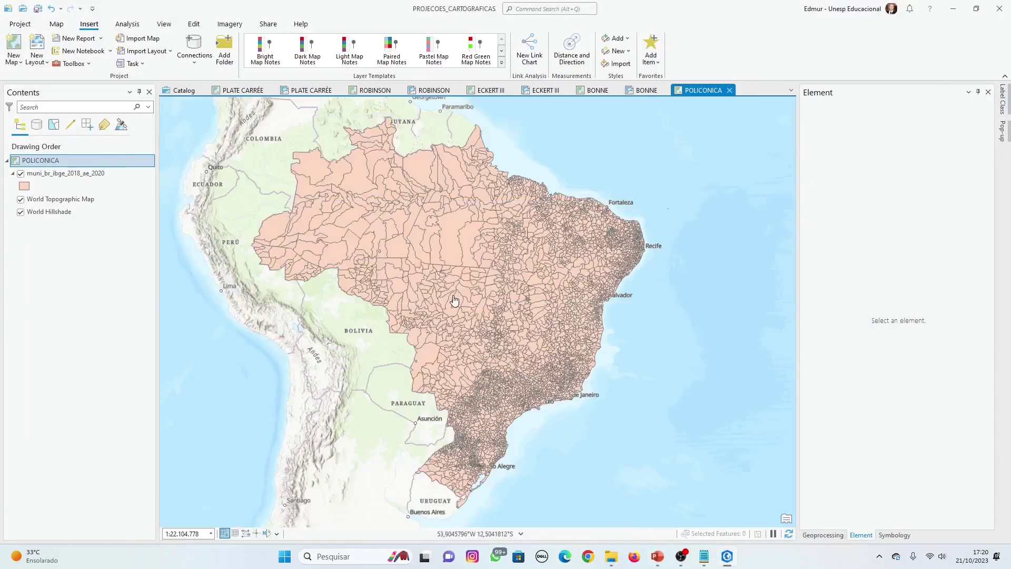
{"action": "left_click", "coordinate": [56, 177]}
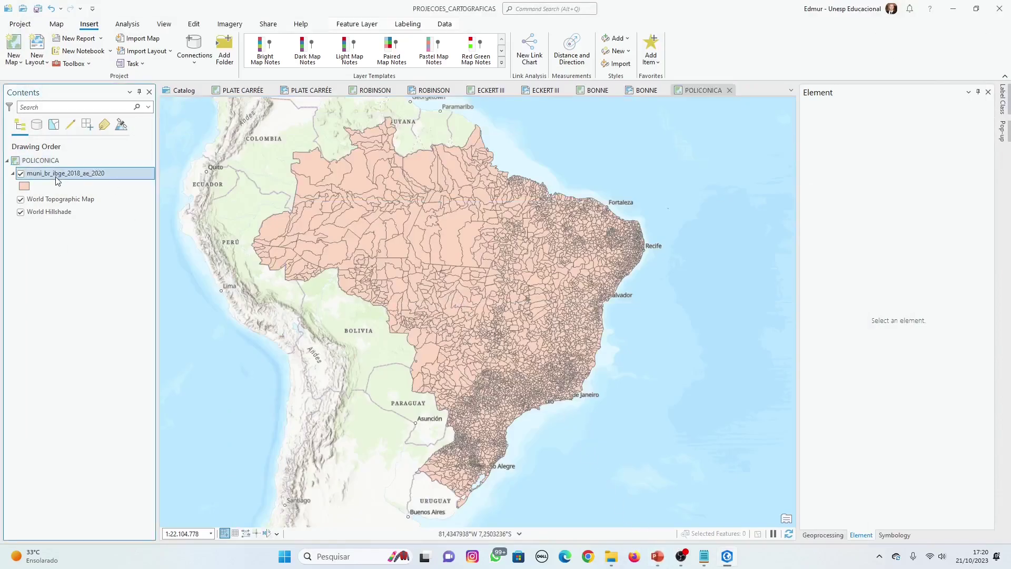
{"action": "right_click", "coordinate": [55, 176]}
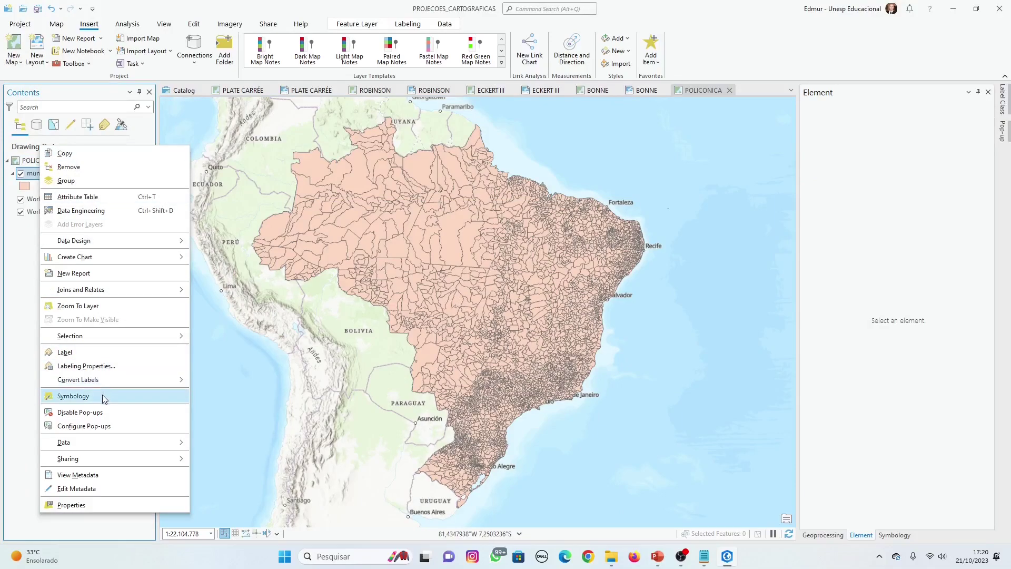
{"action": "left_click", "coordinate": [74, 396]}
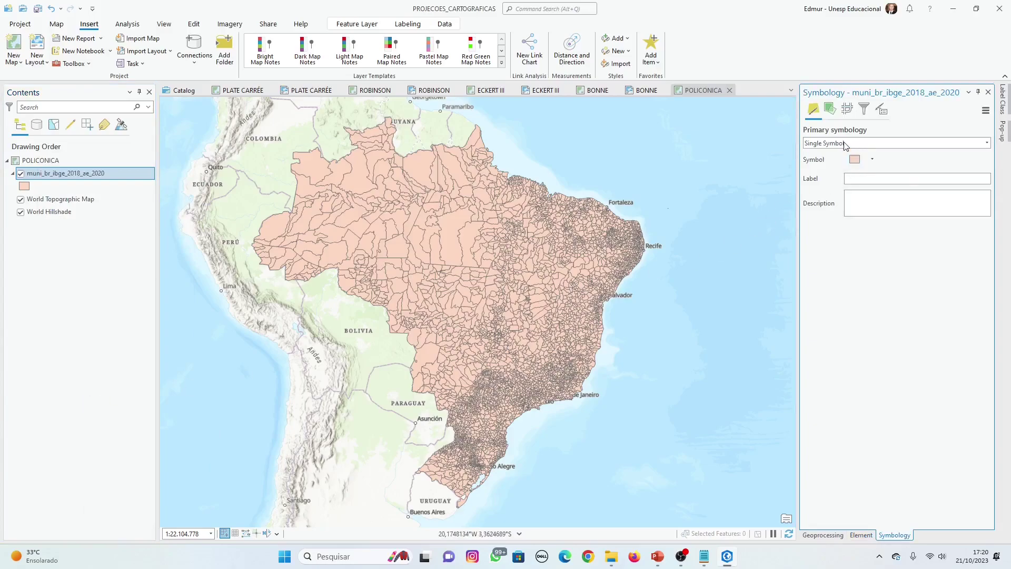
{"action": "left_click", "coordinate": [843, 144]}
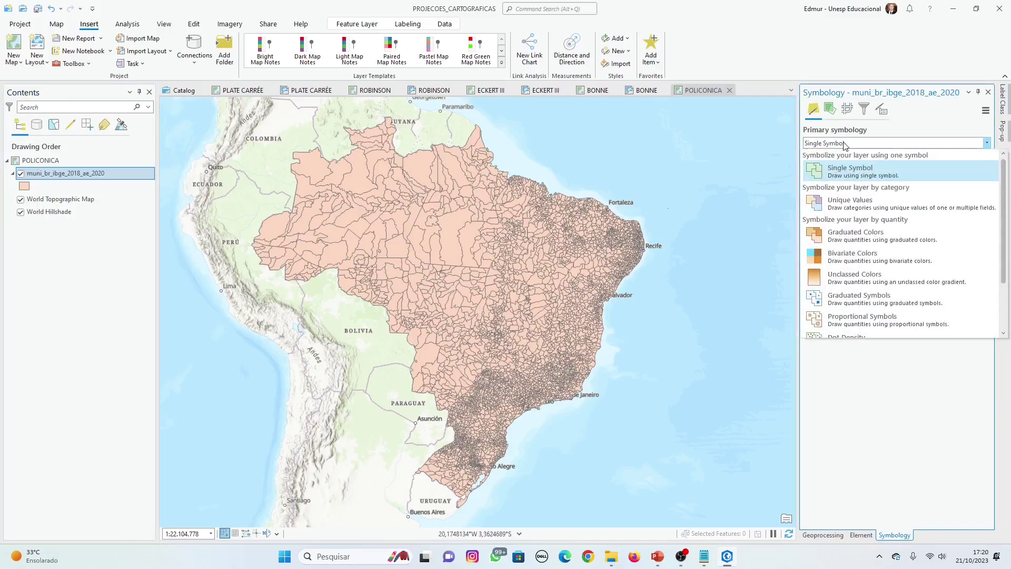
{"action": "left_click", "coordinate": [849, 237]}
{"action": "left_click", "coordinate": [896, 158]}
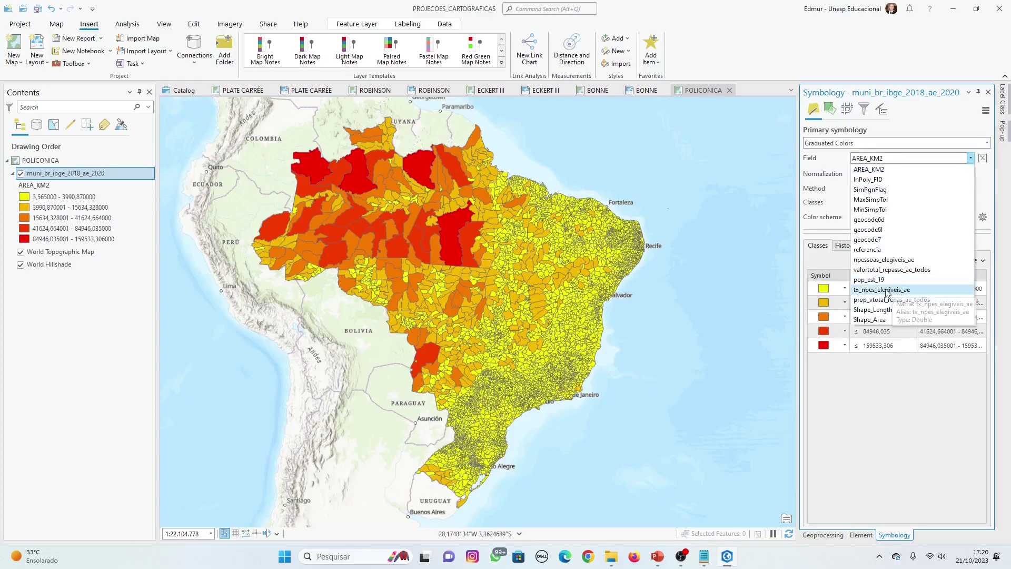
{"action": "left_click", "coordinate": [915, 290]}
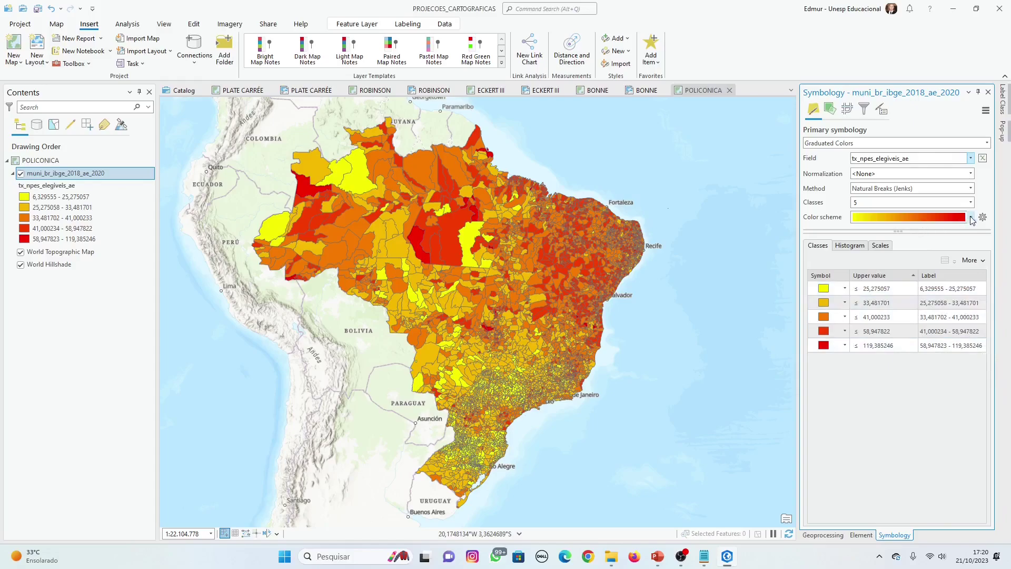
Apply the Yellow-Orange-Red (Continuous) color scheme to the municipality layer and set its classification to 10 classes.
{"action": "left_click", "coordinate": [971, 218]}
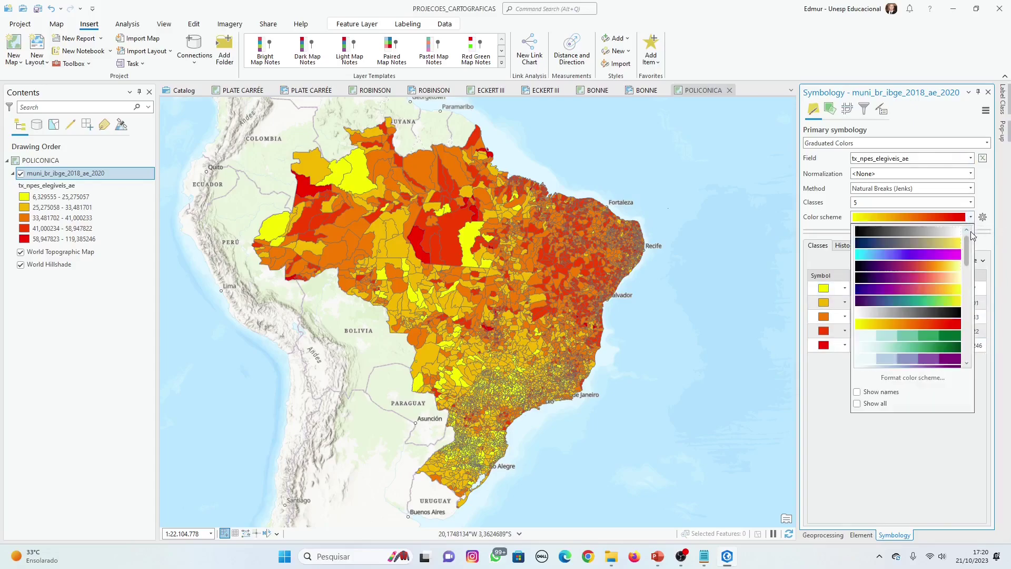
{"action": "left_click_drag", "start_coordinate": [971, 249], "coordinate": [970, 345]}
{"action": "left_click", "coordinate": [950, 350]}
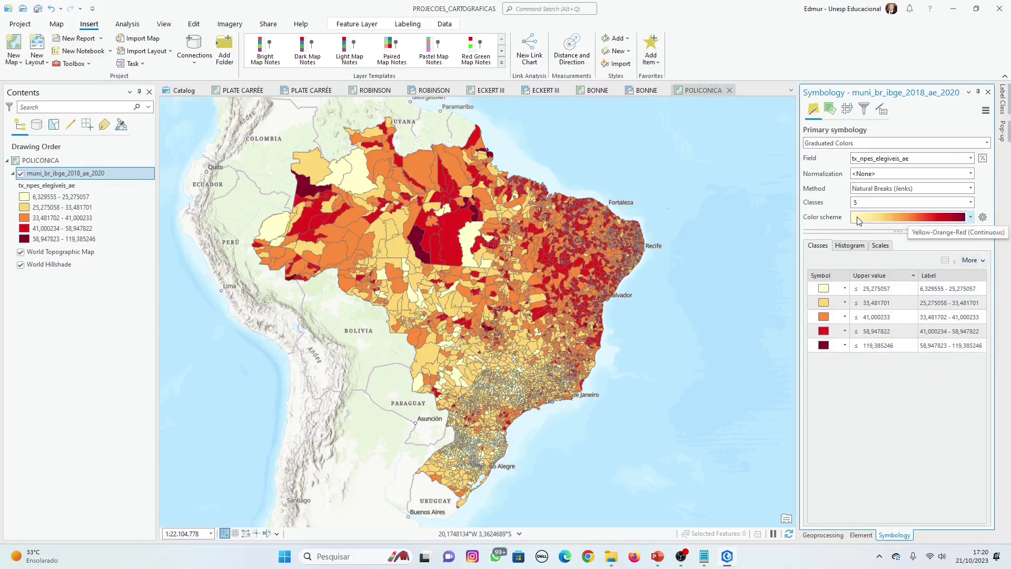
{"action": "left_click", "coordinate": [970, 203]}
{"action": "left_click", "coordinate": [876, 261]}
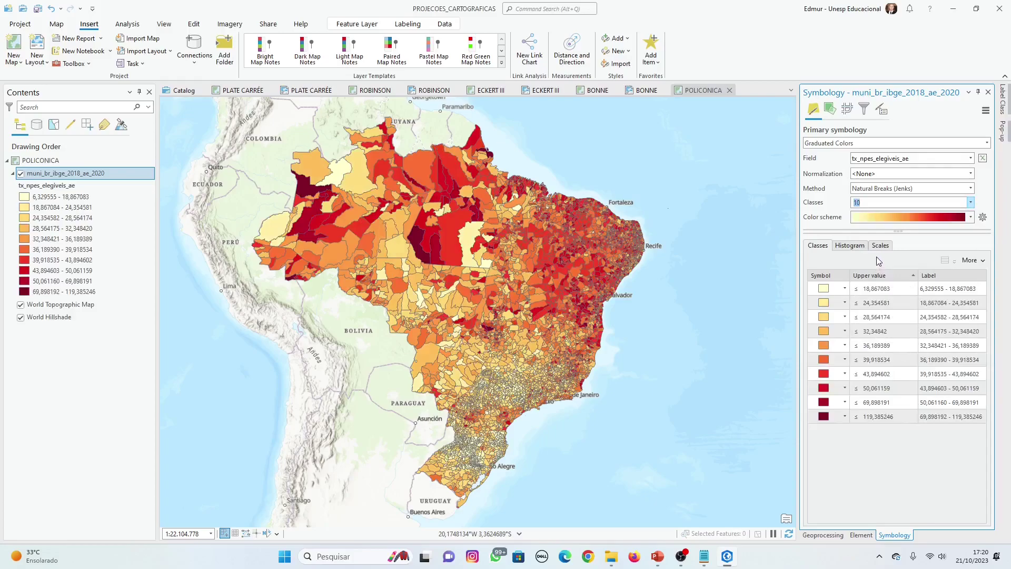
{"action": "left_click", "coordinate": [983, 196]}
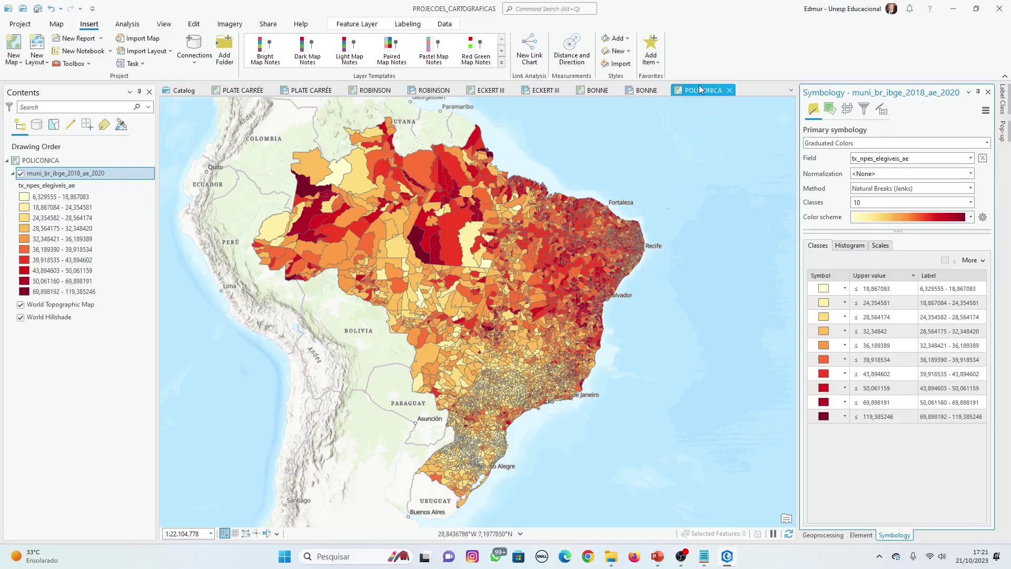
Examine the spatial reference of the muni_br_ibge_2018_ae_2020 layer in its source properties.
{"action": "left_click", "coordinate": [59, 175]}
{"action": "right_click", "coordinate": [57, 176]}
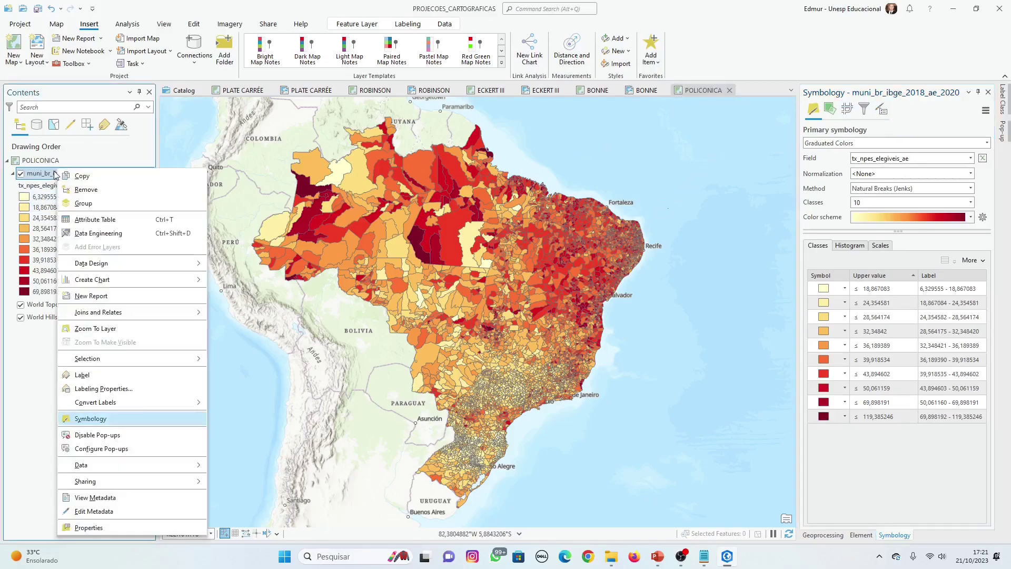
{"action": "left_click", "coordinate": [135, 527]}
{"action": "left_click", "coordinate": [331, 237]}
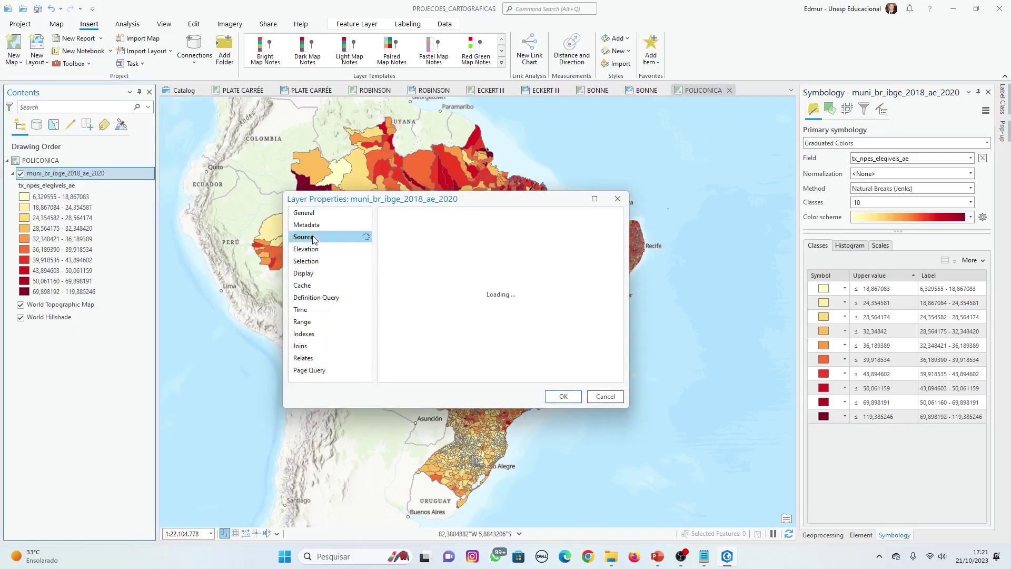
{"action": "scroll", "coordinate": [507, 345], "scroll_direction": "down", "scroll_amount": 2}
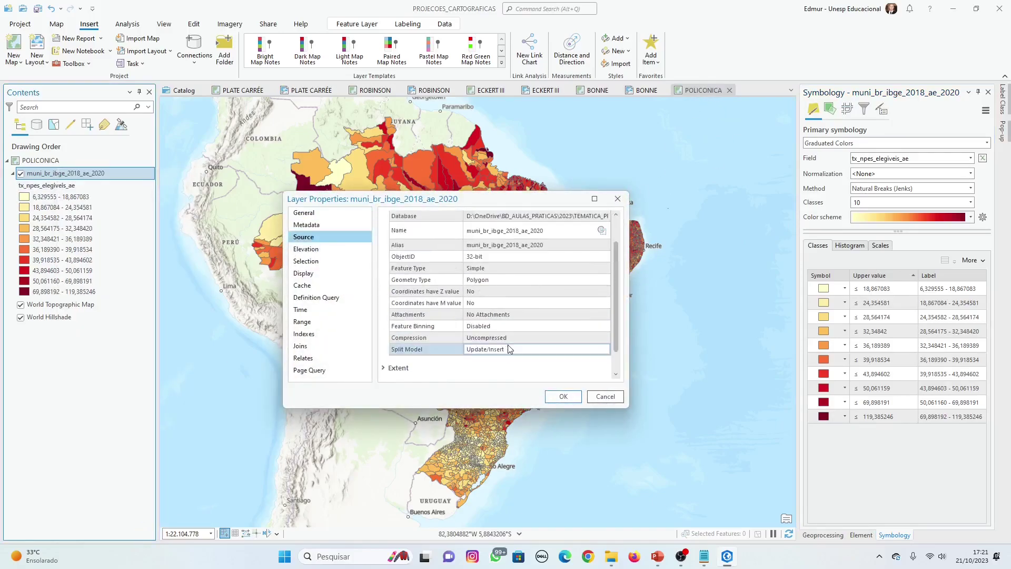
{"action": "left_click", "coordinate": [413, 358]}
{"action": "scroll", "coordinate": [453, 326], "scroll_direction": "down", "scroll_amount": 2}
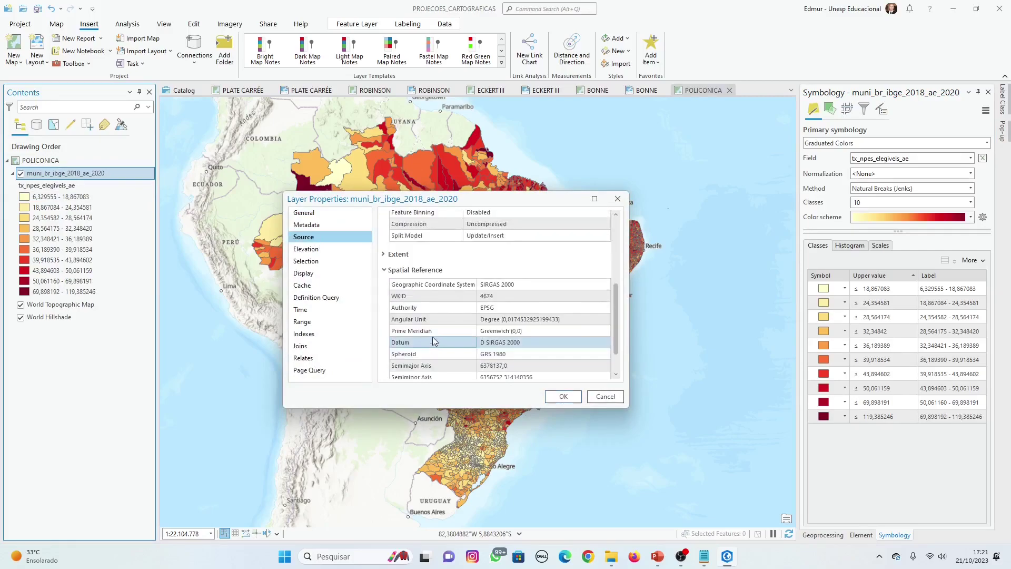
{"action": "left_click", "coordinate": [617, 202]}
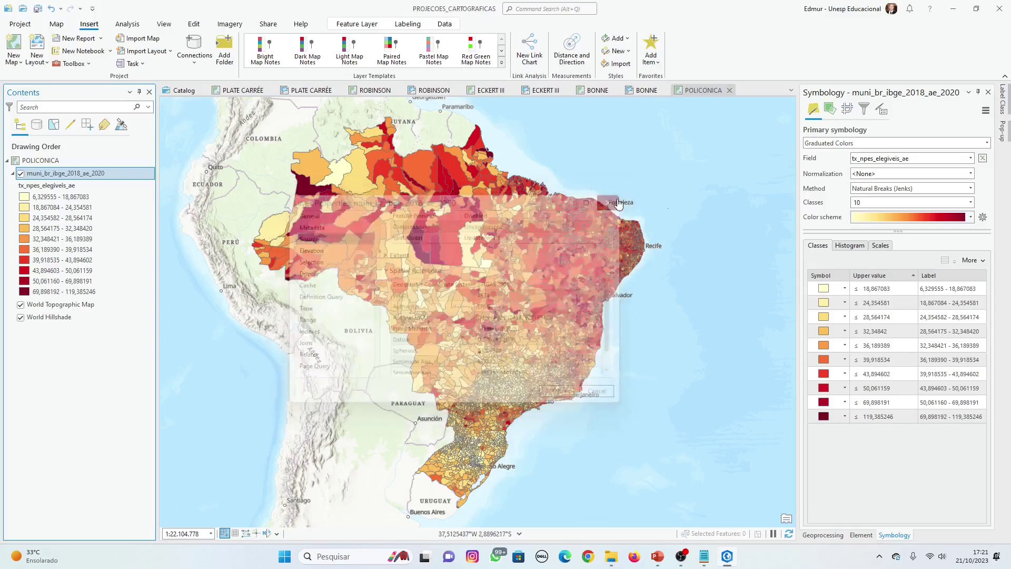
Rename the POLICONICA map as PLATE CARÉE BR and save the project.
{"action": "left_click", "coordinate": [47, 161]}
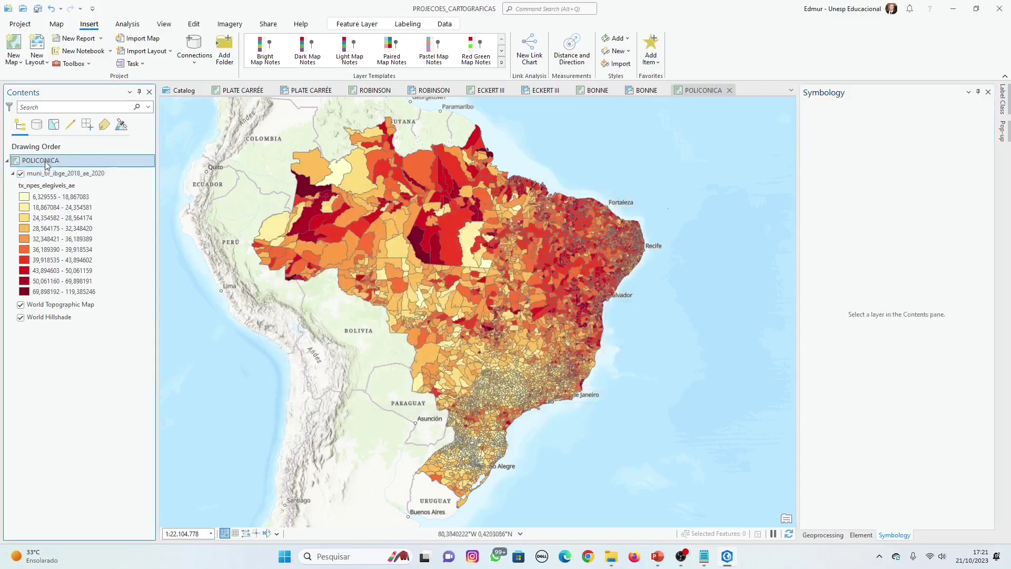
{"action": "left_click", "coordinate": [35, 162]}
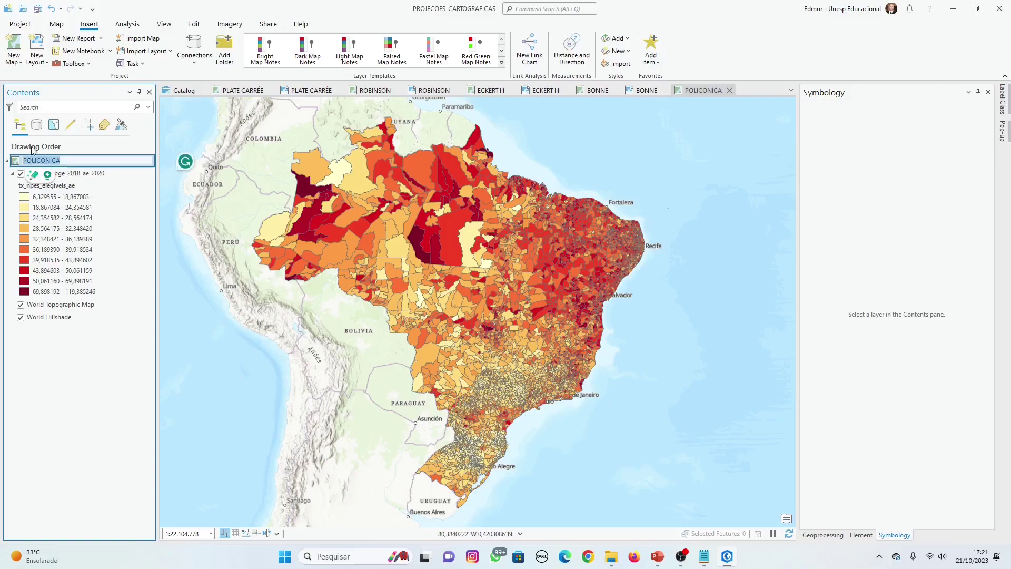
{"action": "type", "text": "PLATE"}
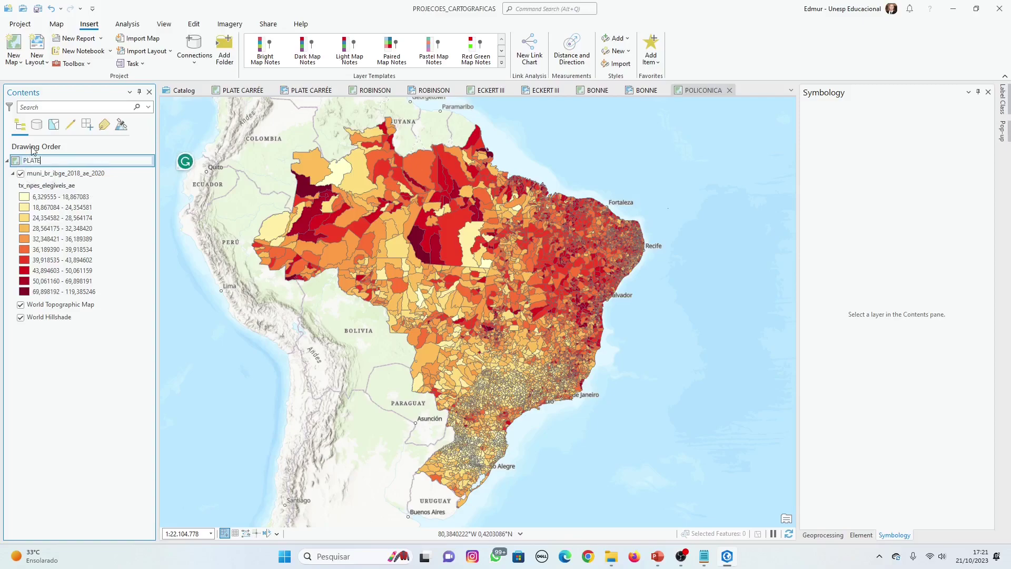
{"action": "type", "text": " CATR"}
{"action": "key", "text": "Return"}
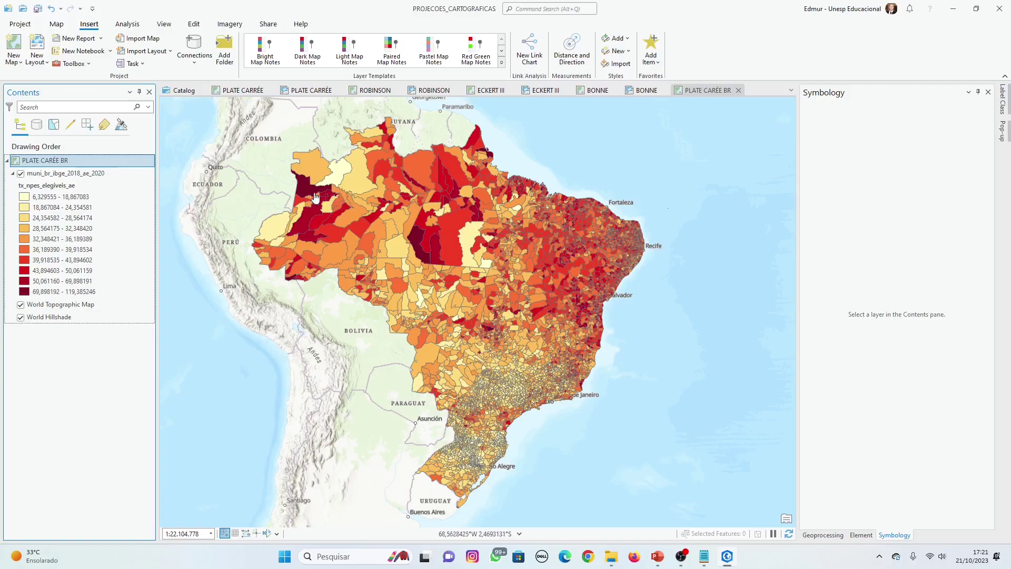
{"action": "left_click", "coordinate": [37, 9]}
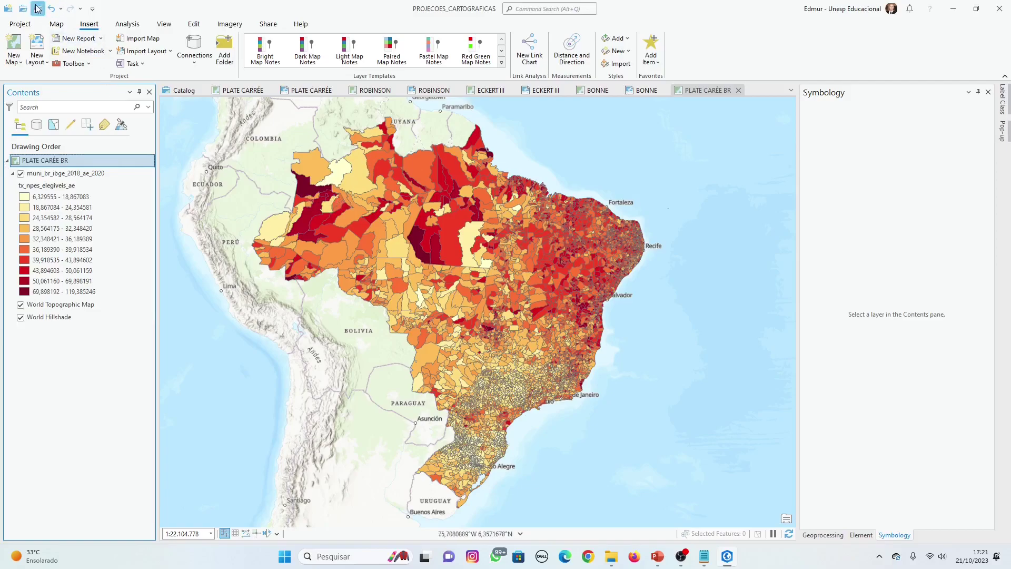
Create an A4 portrait layout and place a large map frame of the PLATE CARÉE BR map across most of the page.
{"action": "left_click", "coordinate": [36, 55]}
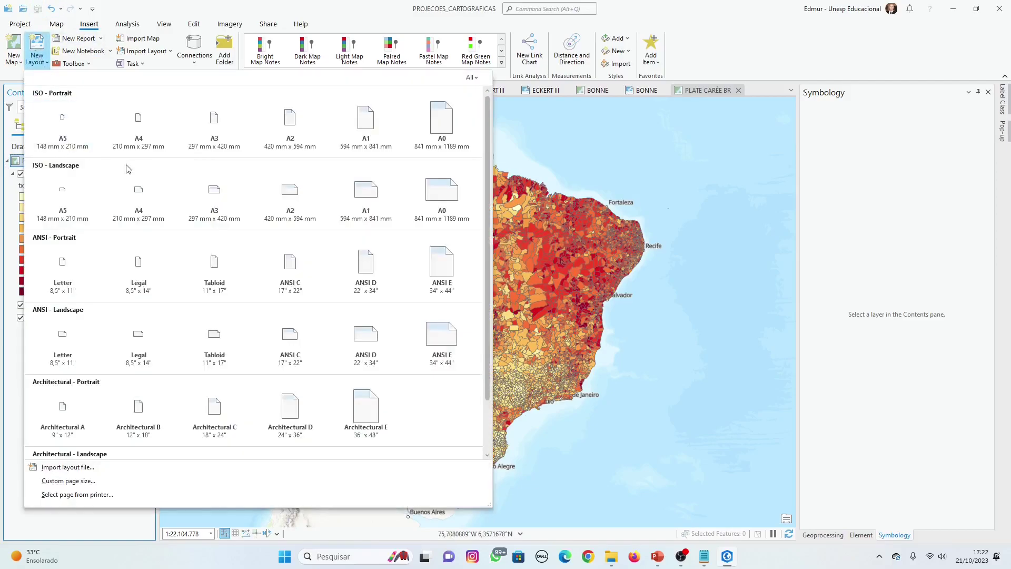
{"action": "left_click", "coordinate": [138, 129]}
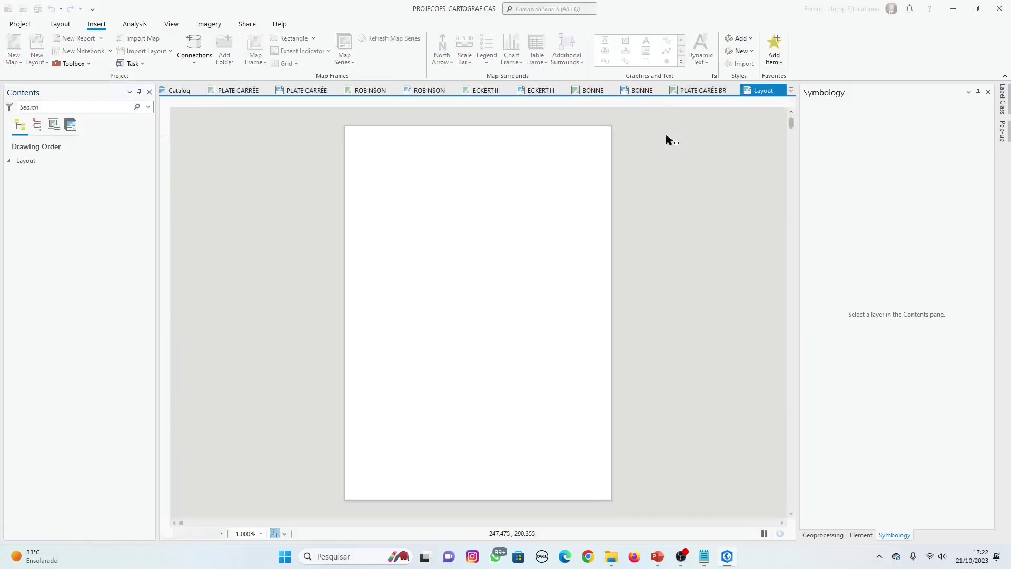
{"action": "left_click", "coordinate": [256, 59]}
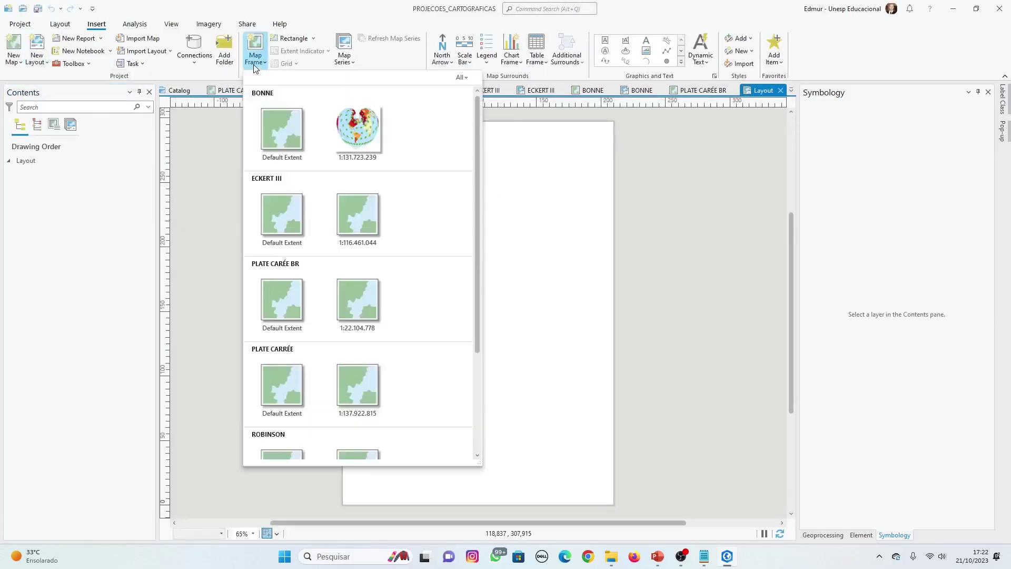
{"action": "scroll", "coordinate": [383, 391], "scroll_direction": "down", "scroll_amount": 2}
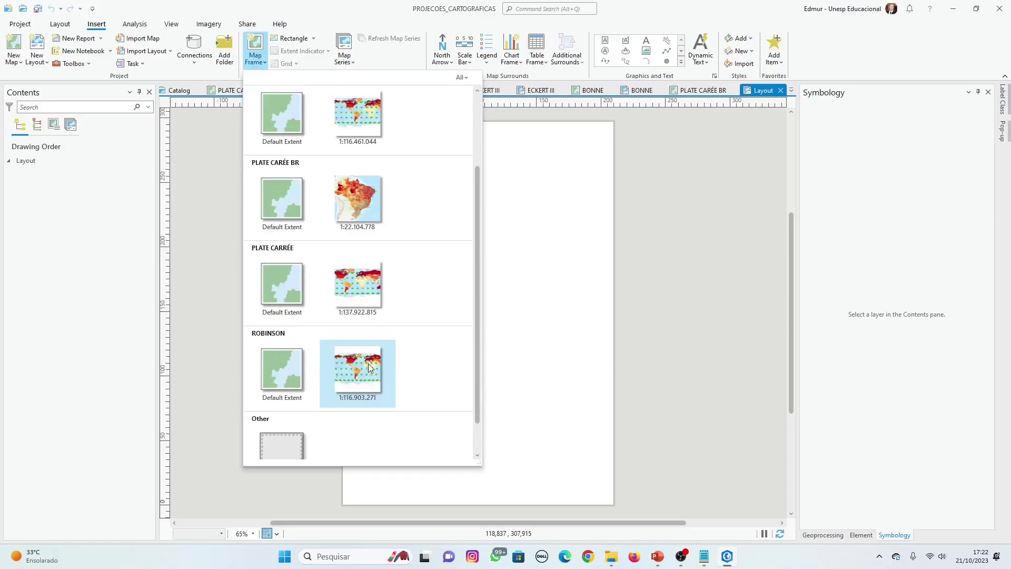
{"action": "left_click", "coordinate": [362, 216]}
{"action": "left_click_drag", "start_coordinate": [358, 166], "coordinate": [603, 442]}
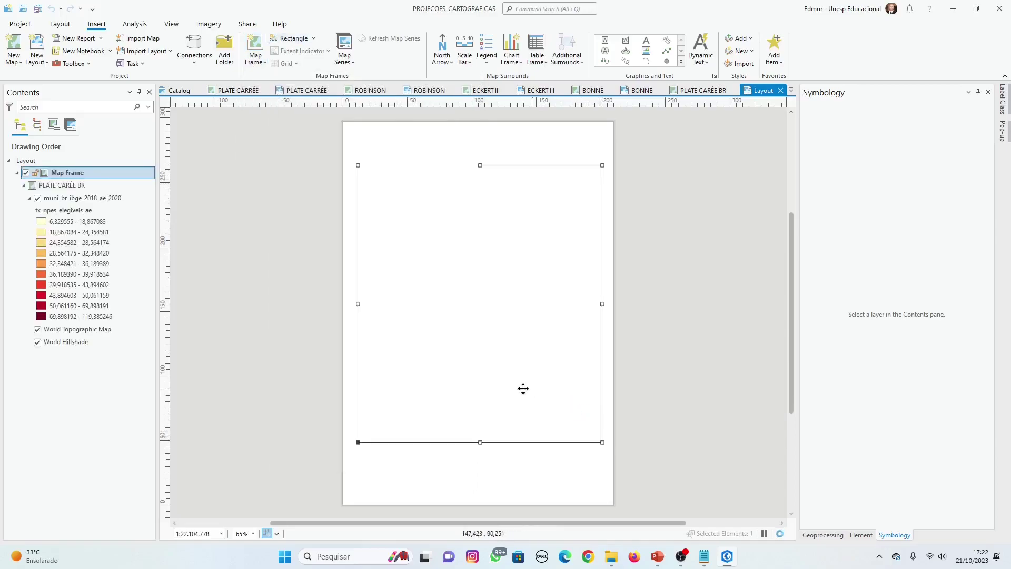
Set the map frame's scale to 1:25.000.000.
{"action": "left_click", "coordinate": [200, 532]}
{"action": "type", "text": "25000"}
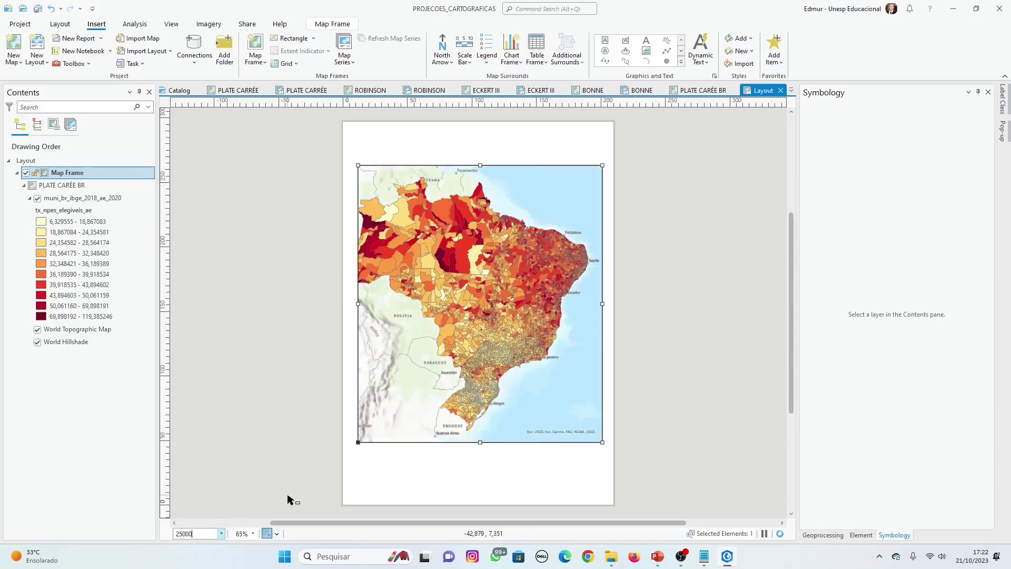
{"action": "type", "text": "5.000.000"}
{"action": "key", "text": "Return"}
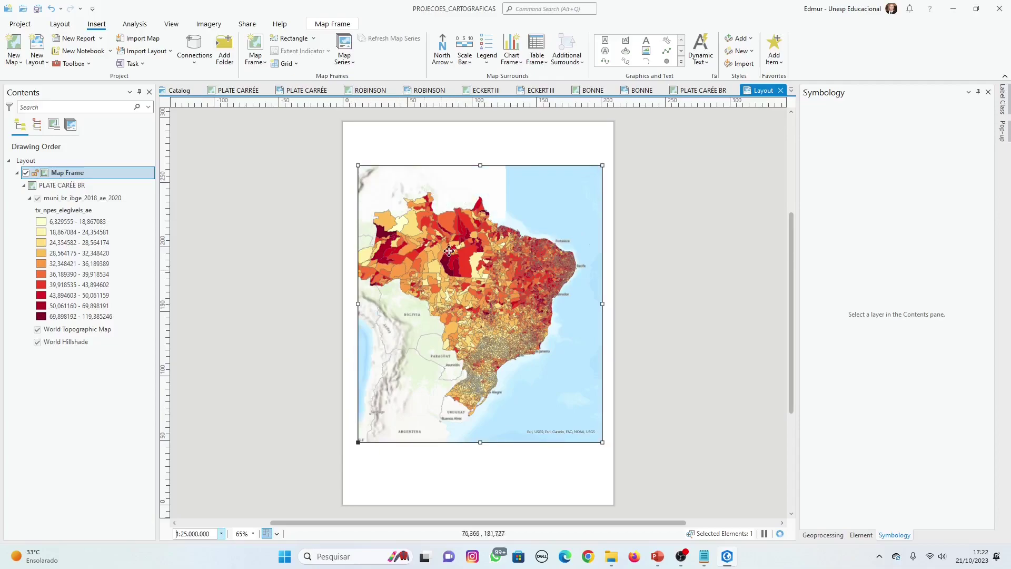
{"action": "left_click", "coordinate": [324, 242]}
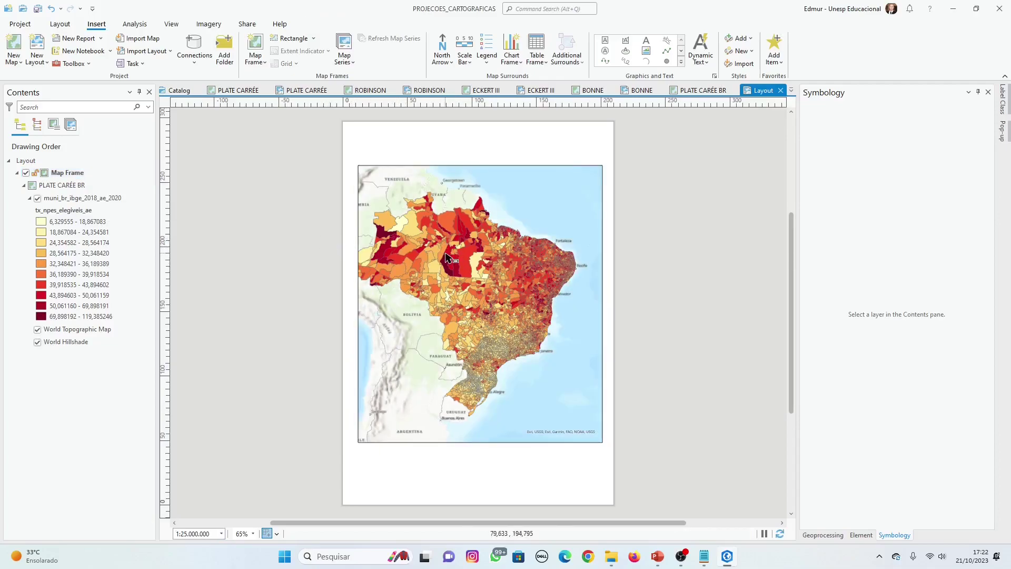
Activate the map frame, reposition the map so all of Brazil fits inside it, and return to the layout.
{"action": "right_click", "coordinate": [447, 249]}
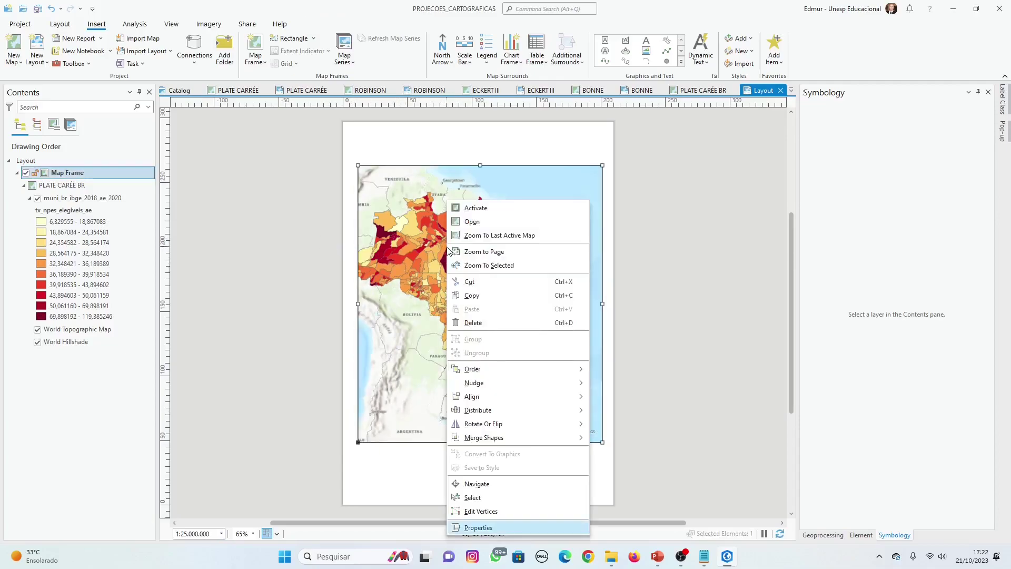
{"action": "left_click", "coordinate": [478, 209]}
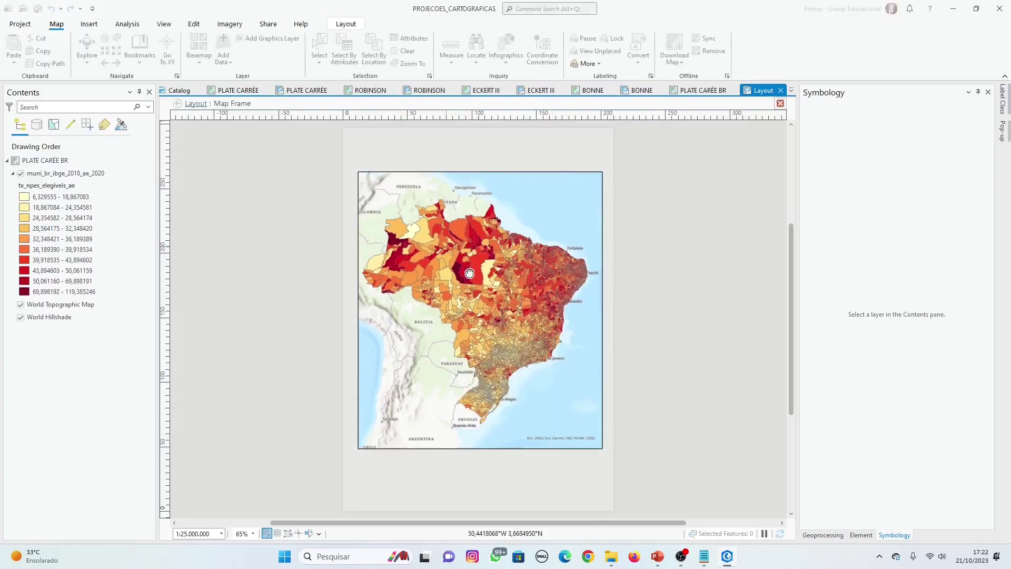
{"action": "left_click_drag", "start_coordinate": [469, 273], "coordinate": [468, 276]}
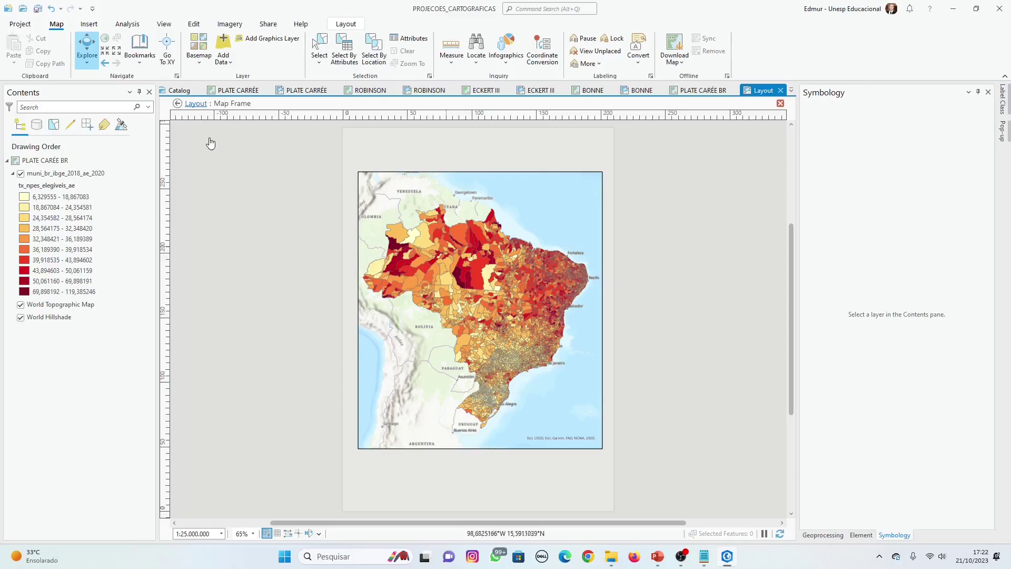
{"action": "left_click", "coordinate": [196, 105]}
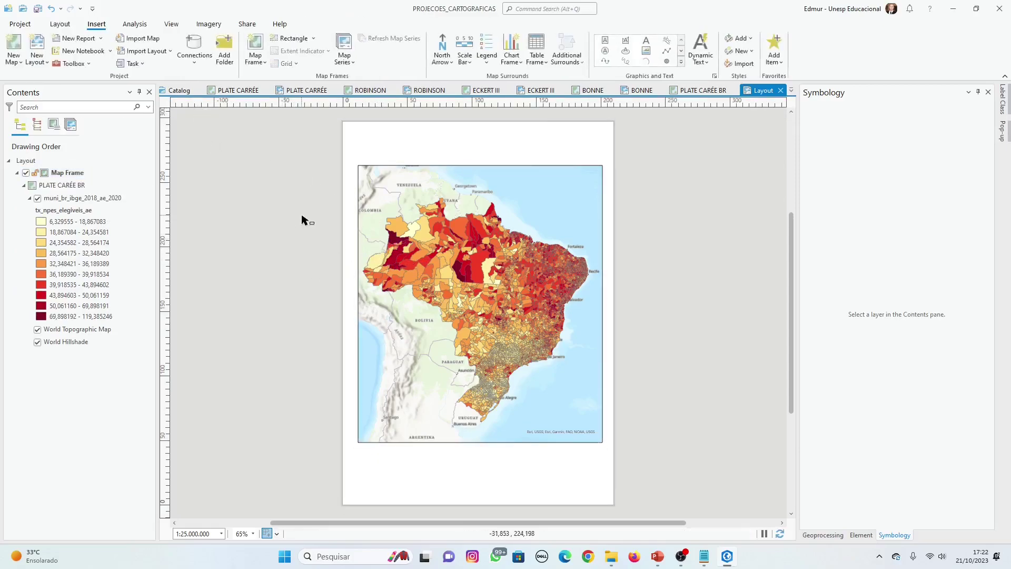
Turn off the World Topographic Map and World Hillshade basemap layers and save the project.
{"action": "left_click", "coordinate": [37, 329]}
{"action": "left_click", "coordinate": [37, 342]}
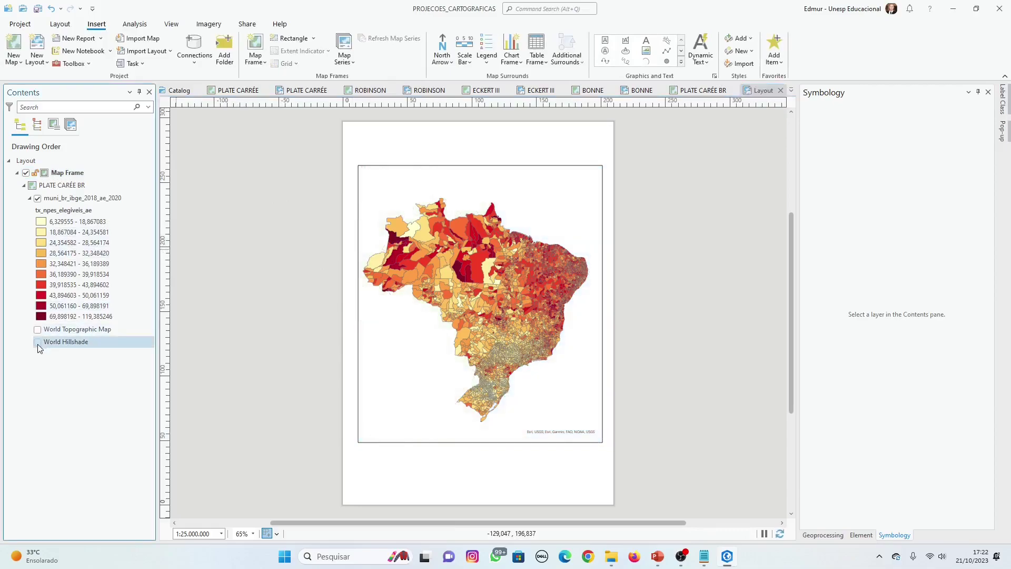
{"action": "left_click", "coordinate": [260, 221]}
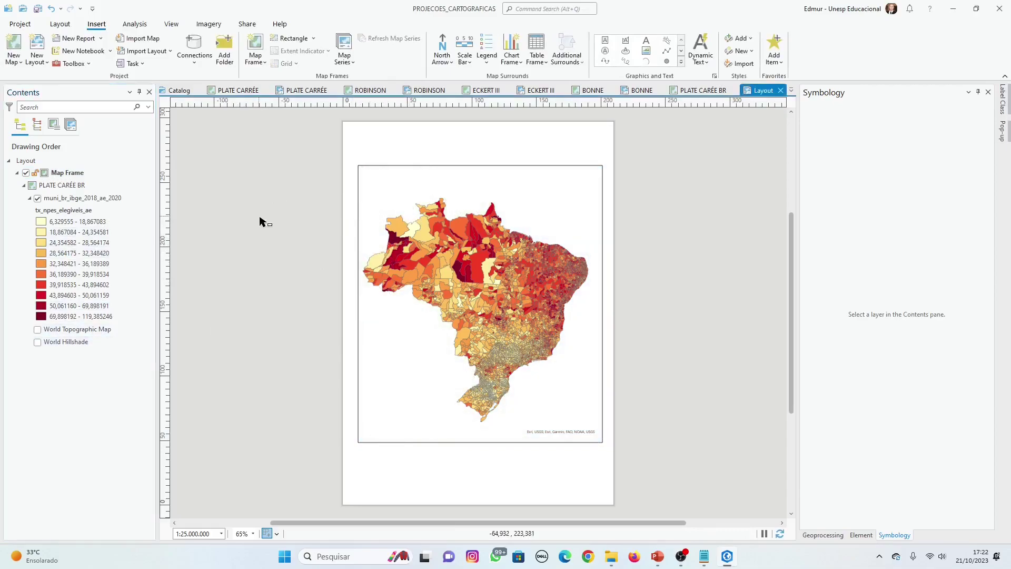
{"action": "left_click", "coordinate": [37, 8]}
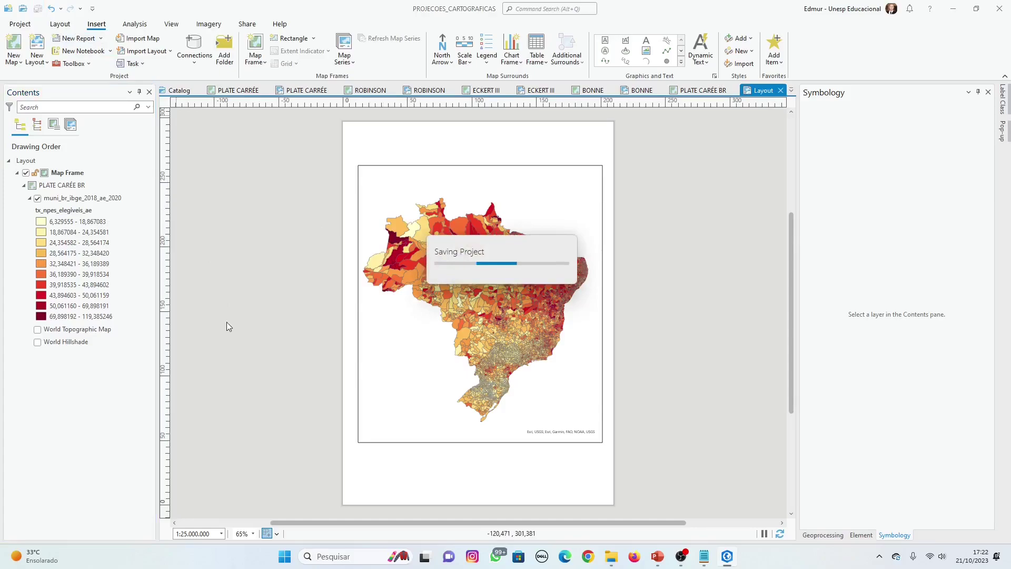
Add a Black Horizontal Label Graticule to the map frame of Brazil.
{"action": "left_click", "coordinate": [472, 229]}
{"action": "left_click", "coordinate": [286, 63]}
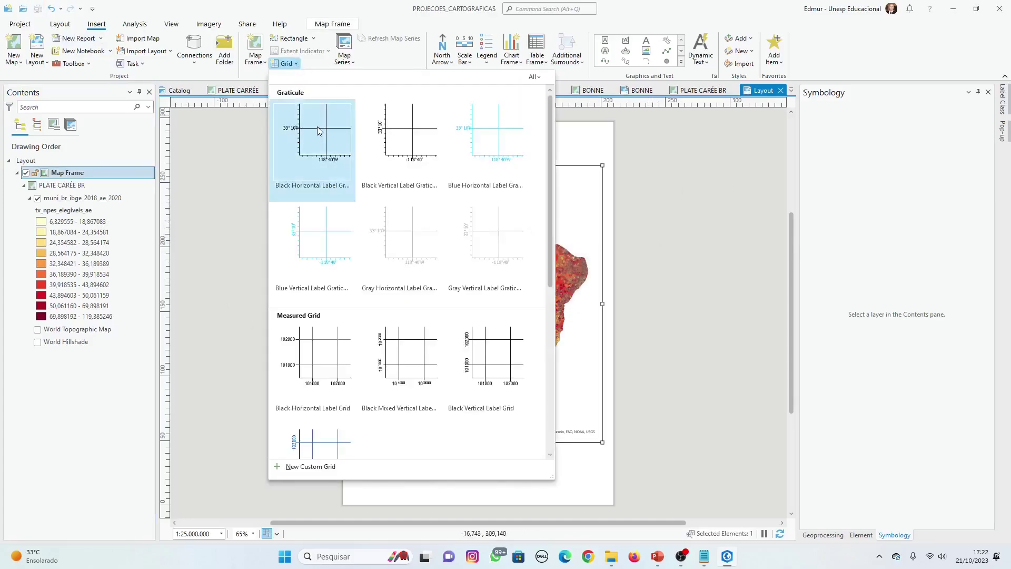
{"action": "left_click", "coordinate": [318, 131]}
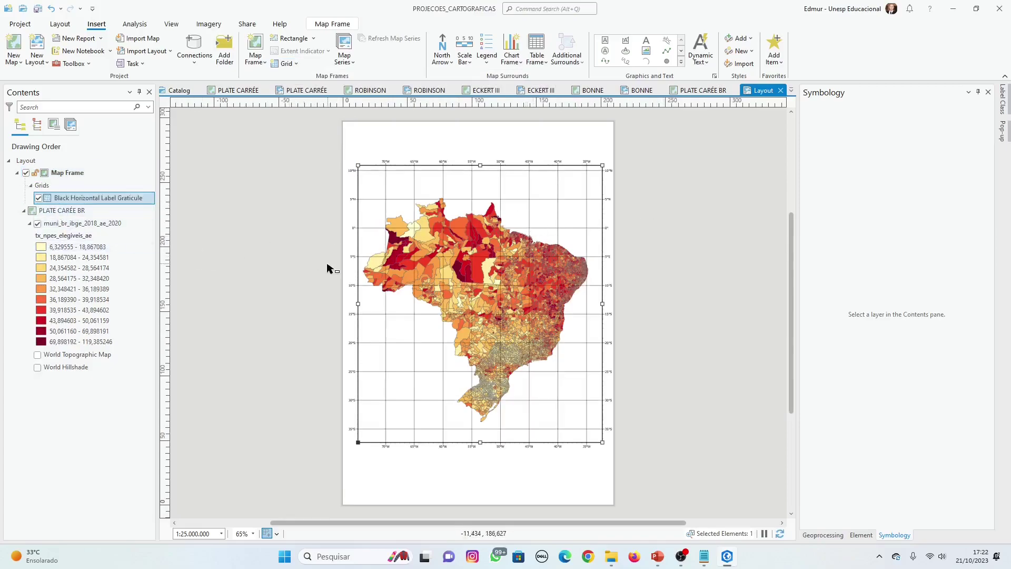
{"action": "left_click", "coordinate": [301, 270]}
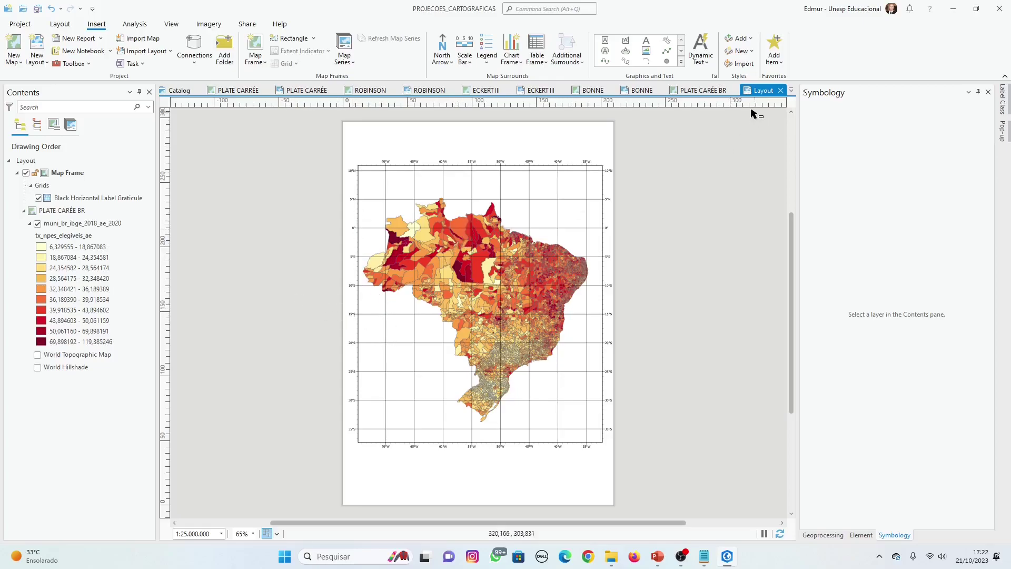
Rename the new layout as PLATE CARÉE BR, matching the name of its map.
{"action": "left_click", "coordinate": [698, 91]}
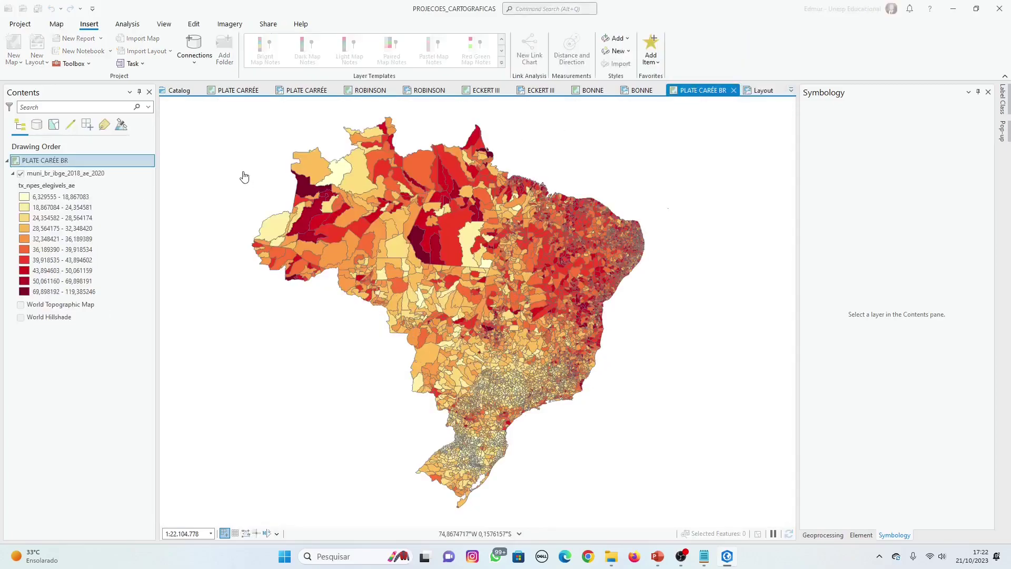
{"action": "left_click", "coordinate": [60, 165]}
{"action": "left_click", "coordinate": [185, 159]}
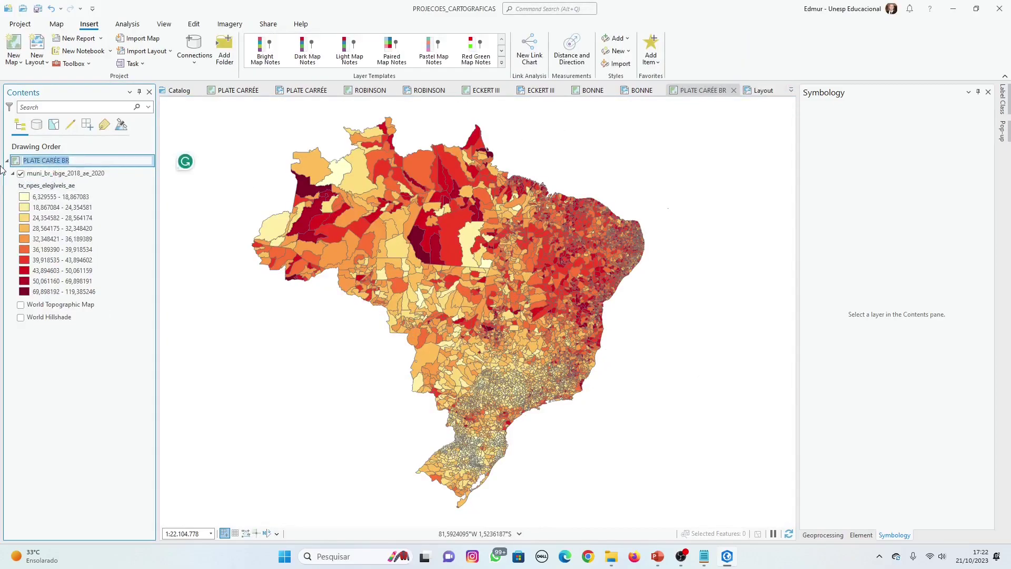
{"action": "left_click", "coordinate": [198, 227]}
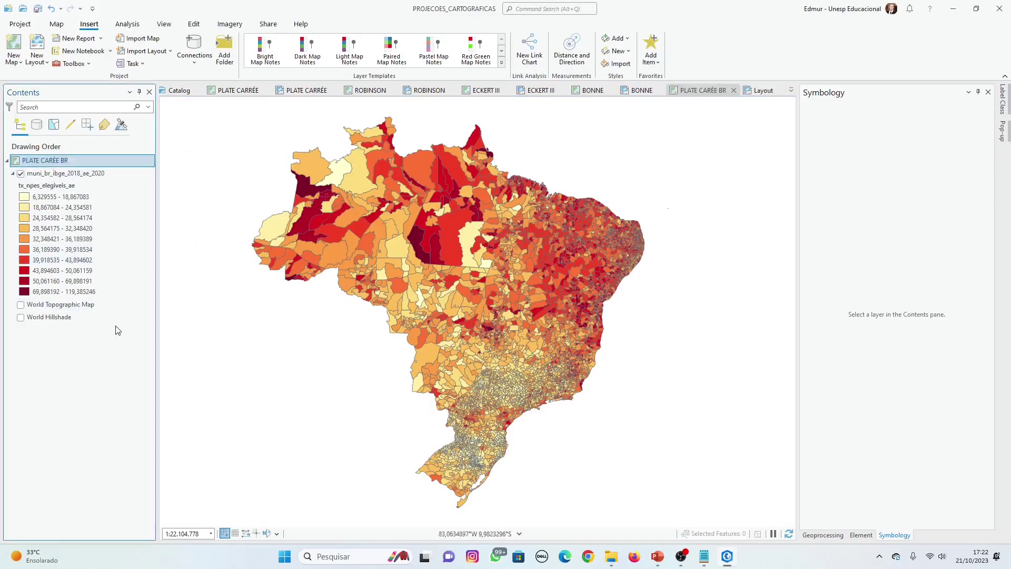
{"action": "left_click", "coordinate": [762, 91]}
{"action": "left_click", "coordinate": [27, 162]}
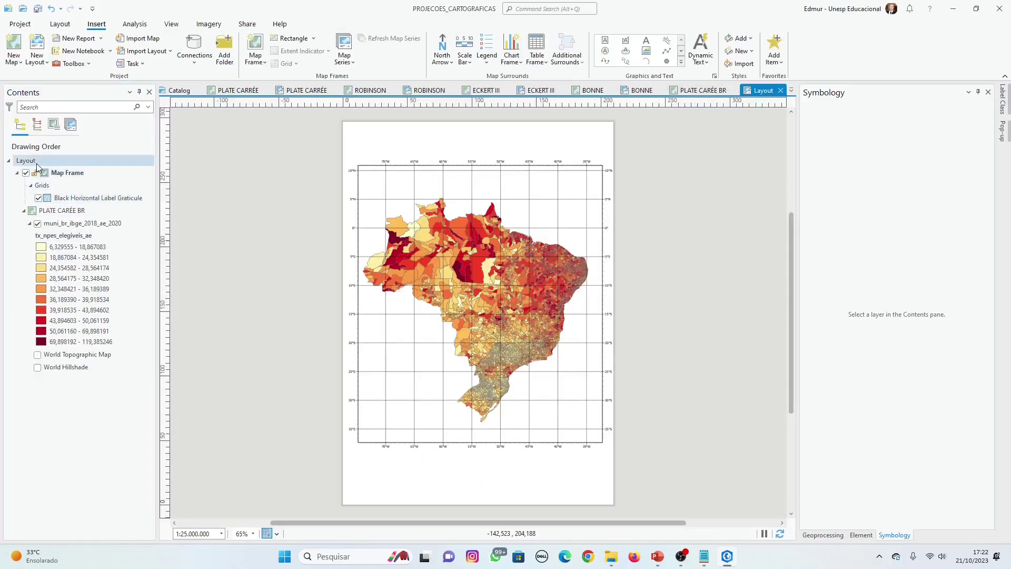
{"action": "left_click", "coordinate": [26, 162]}
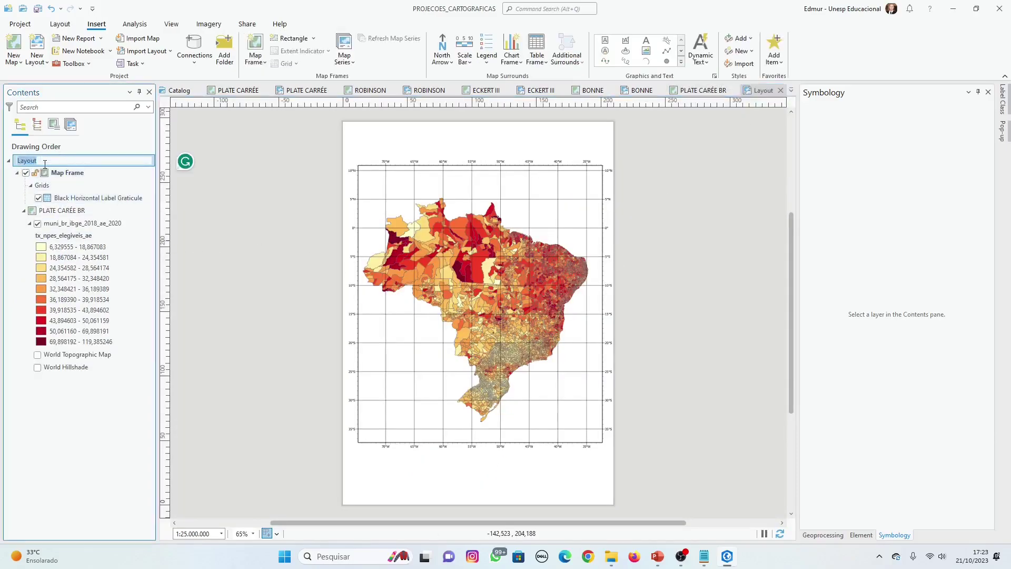
{"action": "type", "text": "PLATE CARÉE BR"}
{"action": "key", "text": "Return"}
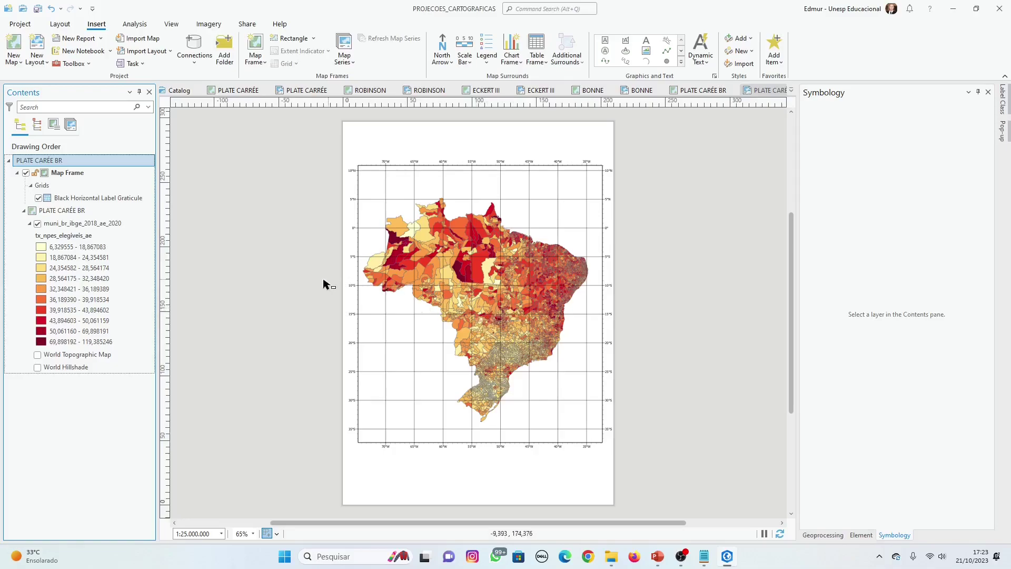
{"action": "left_click", "coordinate": [305, 284]}
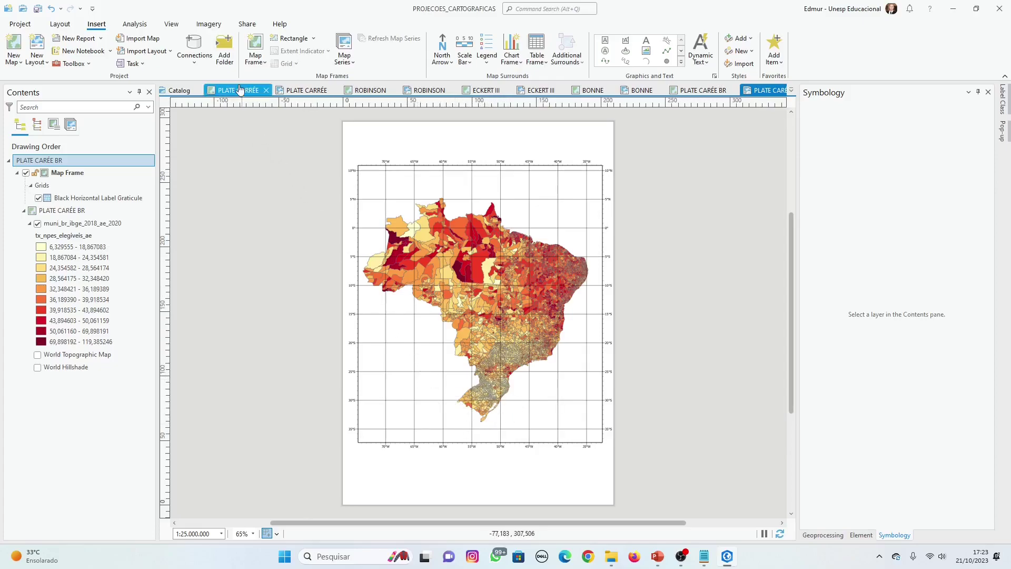
View the PLATE CARRÉE world map, return to the PLATE CARÉE BR layout and save the project.
{"action": "left_click", "coordinate": [239, 90]}
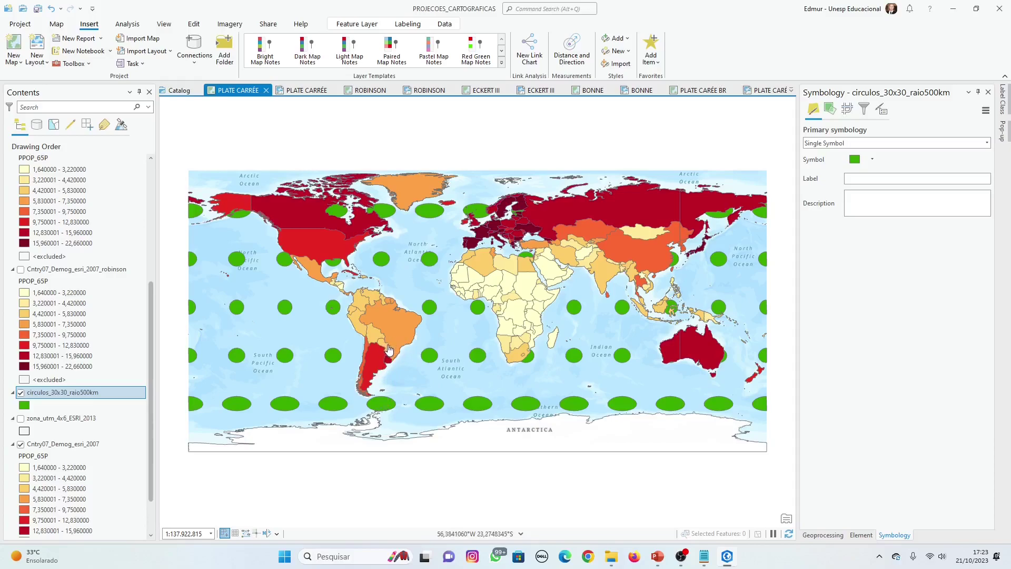
{"action": "left_click", "coordinate": [767, 91]}
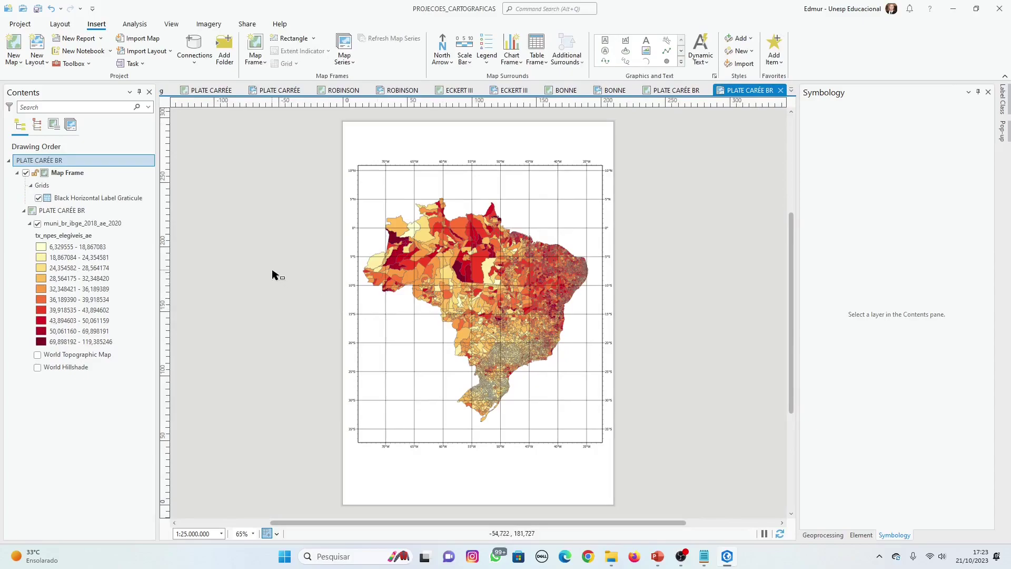
{"action": "left_click", "coordinate": [37, 8]}
Insert a new map in the project and rename it POLICÔNICA.
{"action": "left_click", "coordinate": [14, 45]}
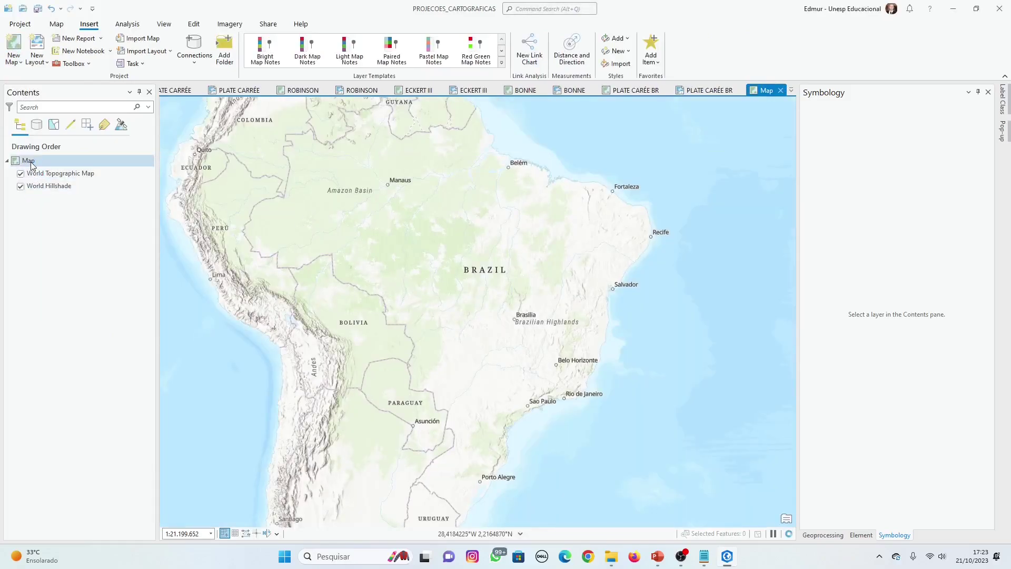
{"action": "left_click", "coordinate": [36, 163]}
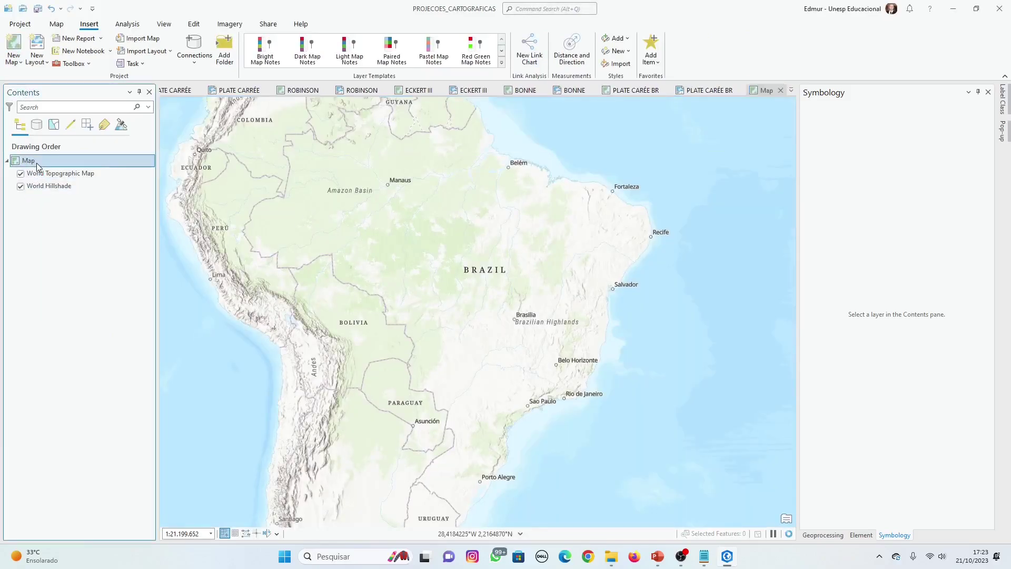
{"action": "left_click", "coordinate": [31, 166]}
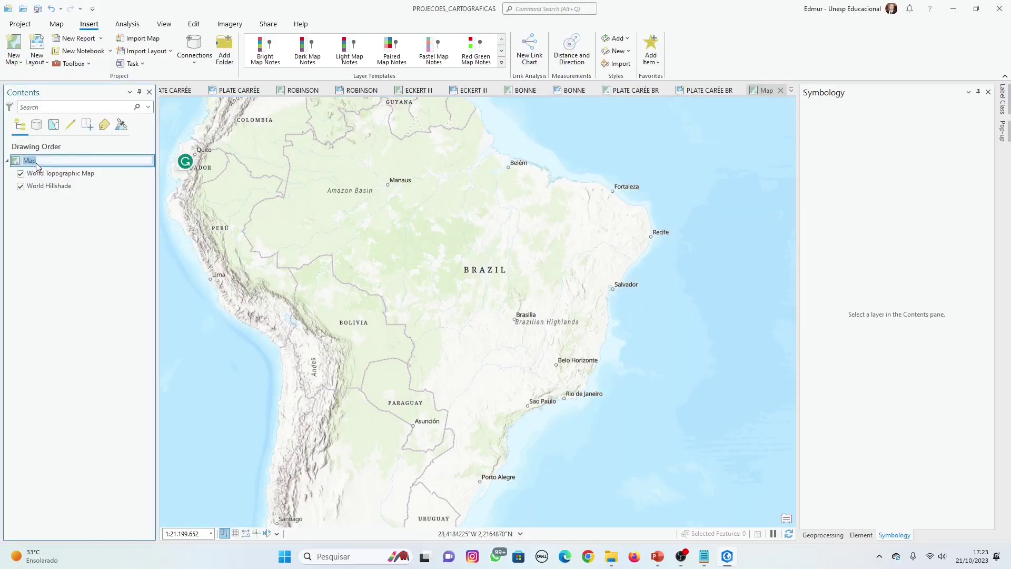
{"action": "type", "text": "p"}
{"action": "type", "text": "POLICÔNICA"}
{"action": "key", "text": "Return"}
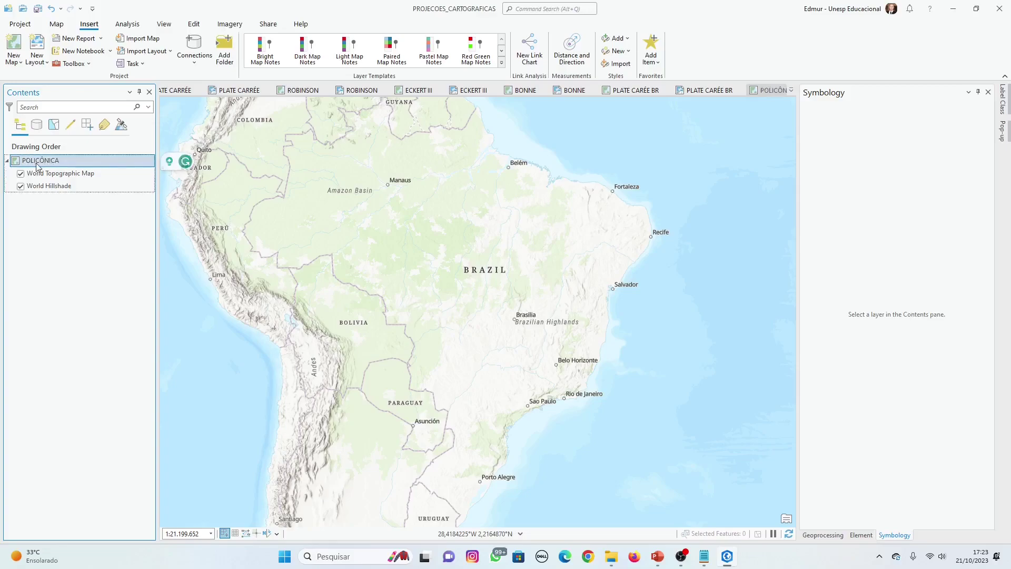
Review the PLATE CARÉE BR map and its layout alongside the new POLICÔNICA map.
{"action": "left_click", "coordinate": [638, 91]}
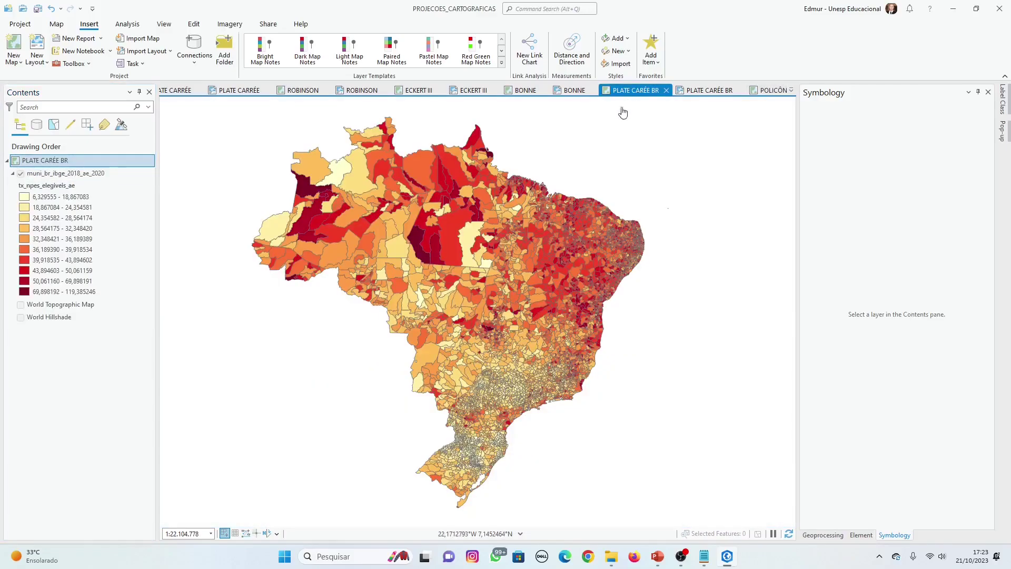
{"action": "left_click_drag", "start_coordinate": [467, 226], "coordinate": [491, 226]}
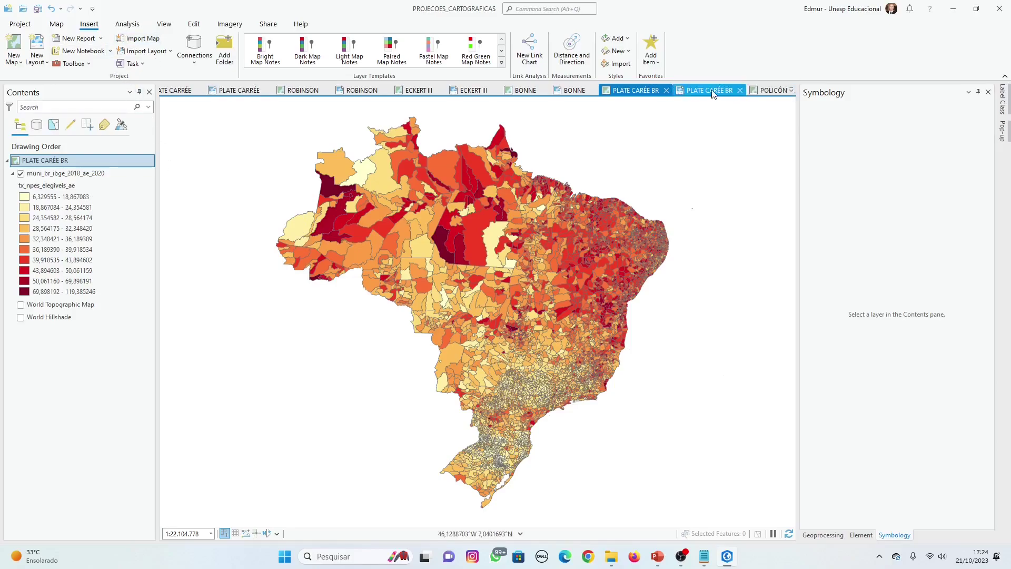
{"action": "left_click", "coordinate": [792, 90]}
{"action": "left_click", "coordinate": [833, 254]}
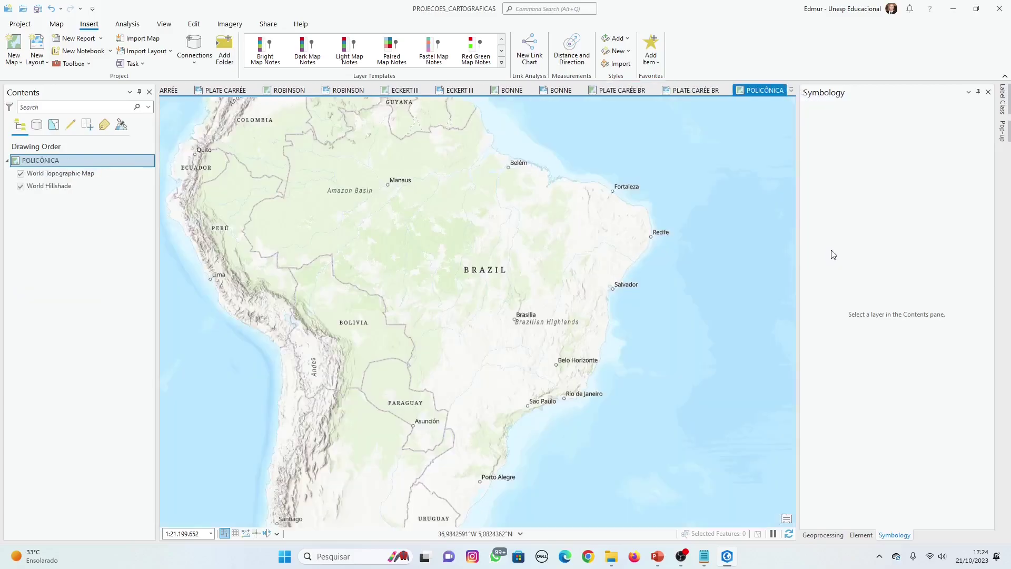
{"action": "left_click", "coordinate": [685, 90]}
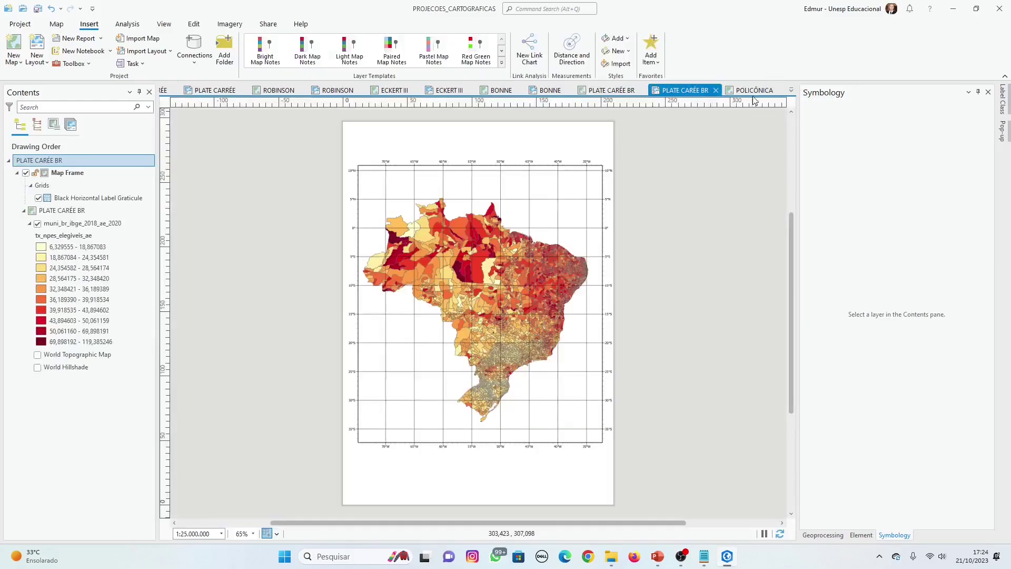
{"action": "left_click", "coordinate": [753, 91]}
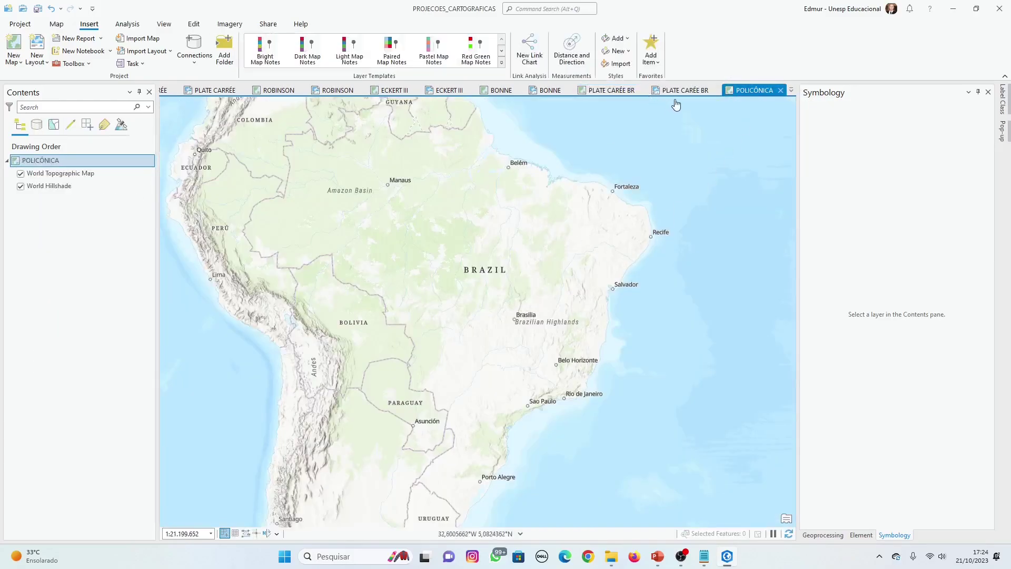
Open the Project geoprocessing tool from the PLATE CARÉE BR map and use muni_br_ibge_2018_ae_2020 as the input dataset.
{"action": "left_click", "coordinate": [631, 91]}
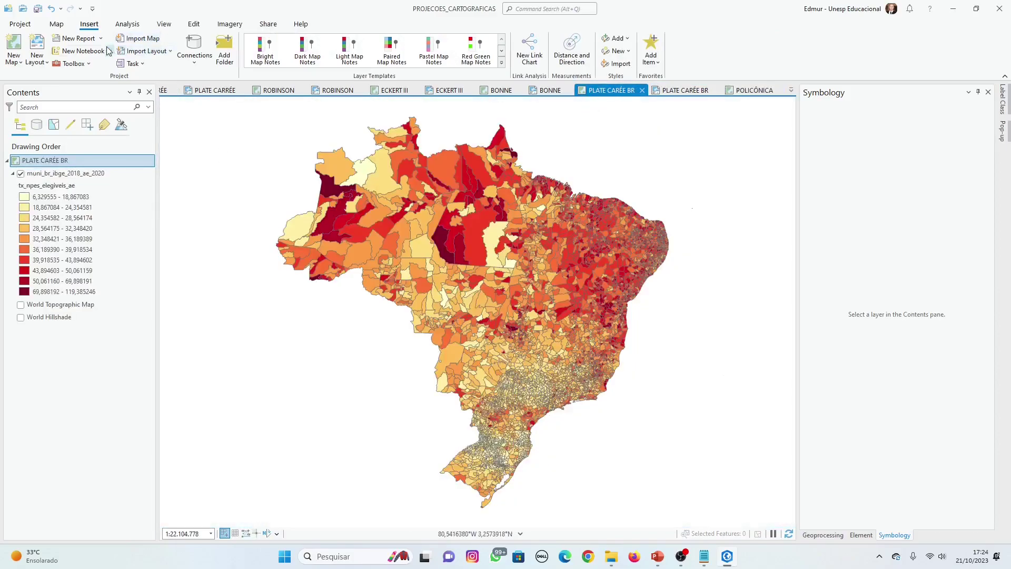
{"action": "left_click", "coordinate": [128, 24]}
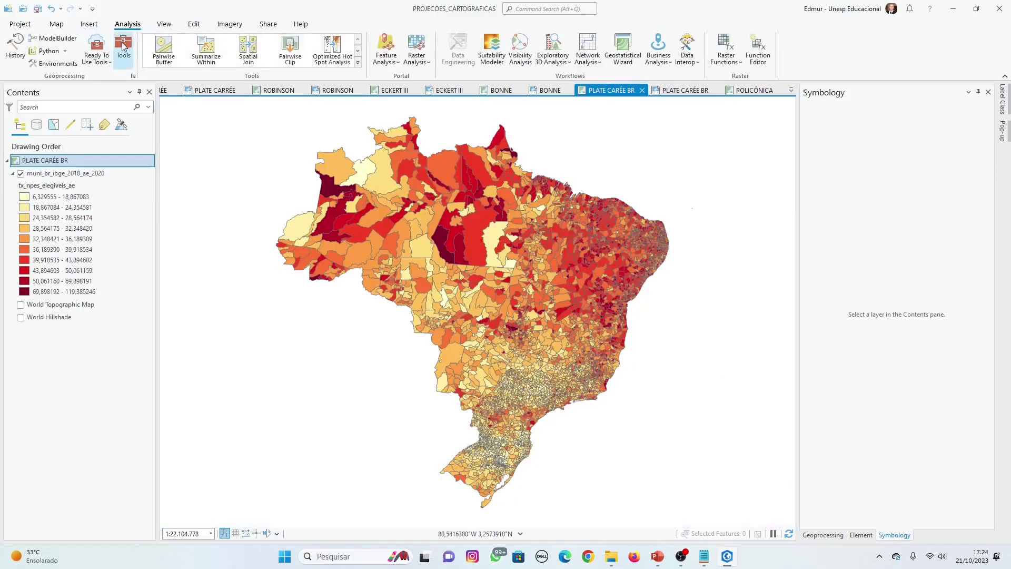
{"action": "left_click", "coordinate": [123, 46]}
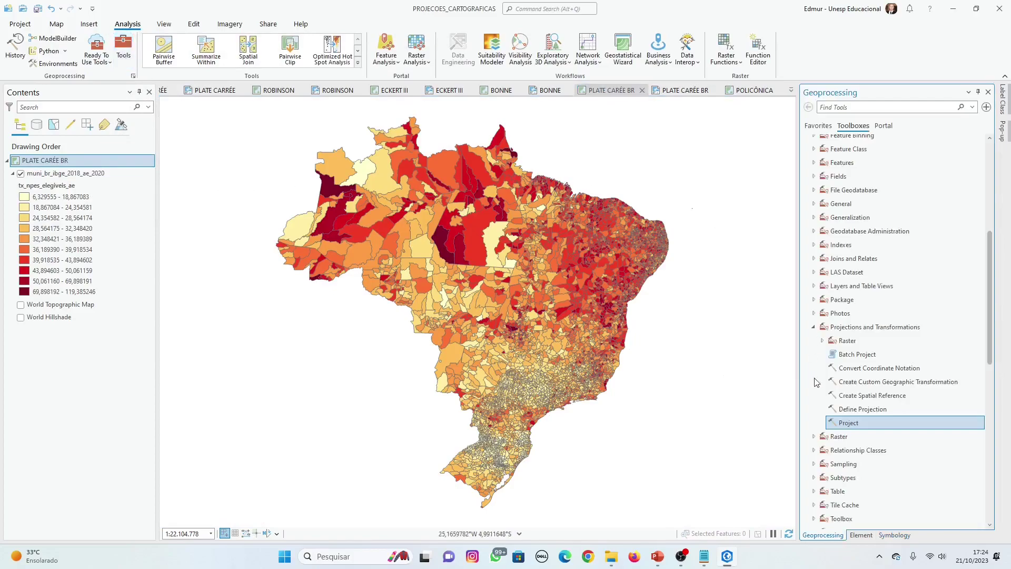
{"action": "scroll", "coordinate": [832, 239], "scroll_direction": "up", "scroll_amount": 5}
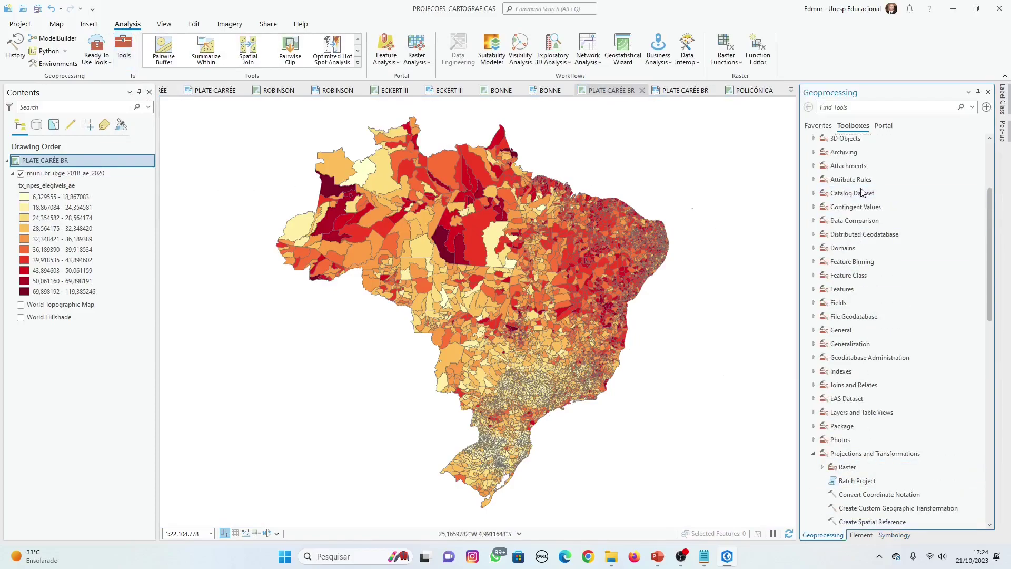
{"action": "scroll", "coordinate": [878, 307], "scroll_direction": "down", "scroll_amount": 1}
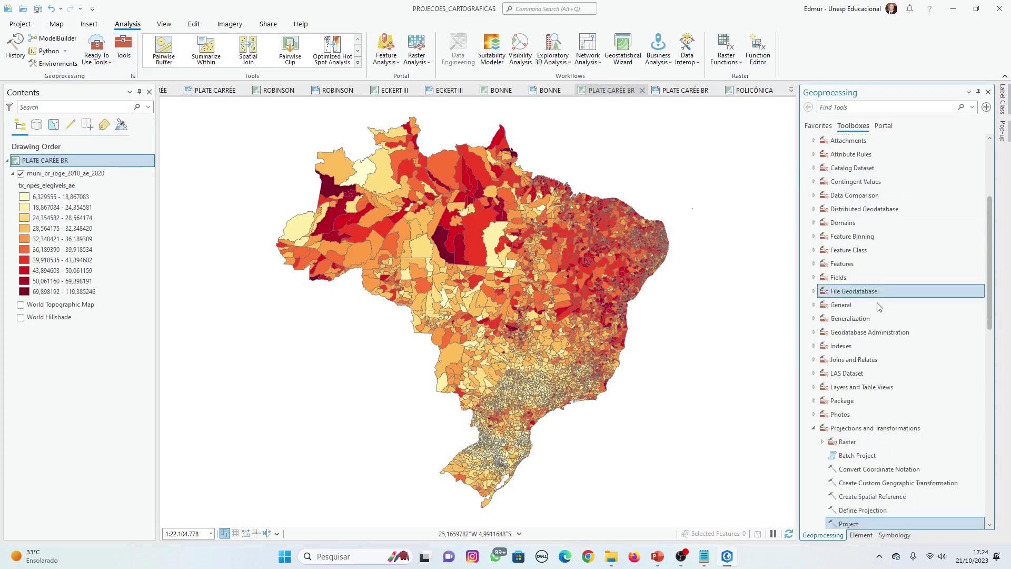
{"action": "scroll", "coordinate": [878, 307], "scroll_direction": "down", "scroll_amount": 3}
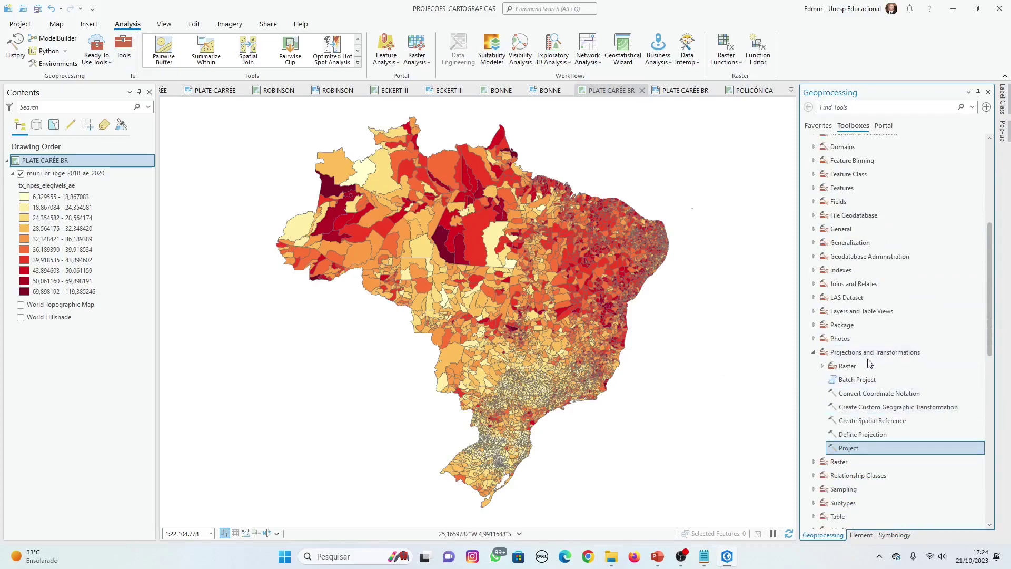
{"action": "left_click", "coordinate": [848, 449]}
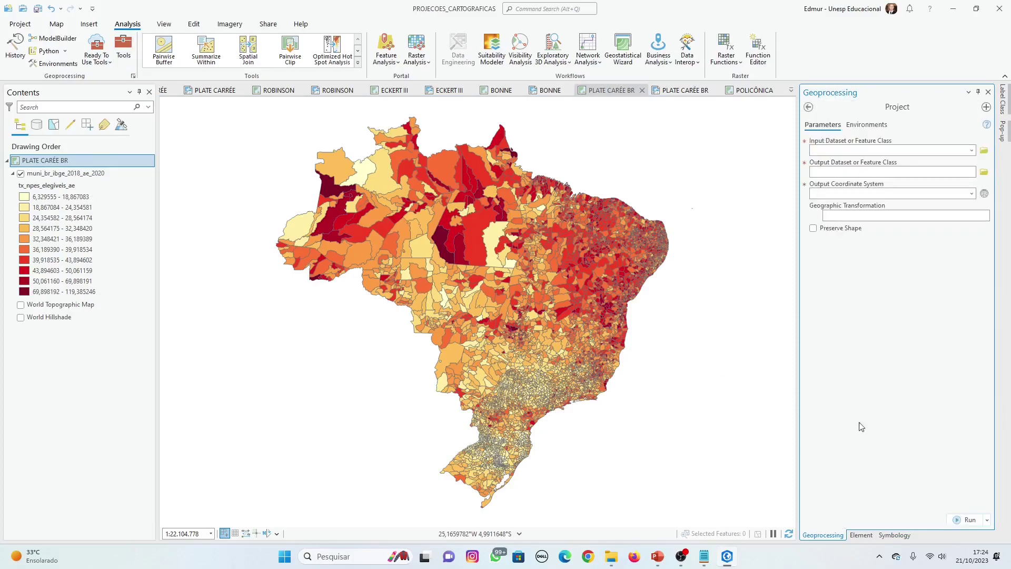
{"action": "left_click_drag", "start_coordinate": [66, 178], "coordinate": [882, 152]}
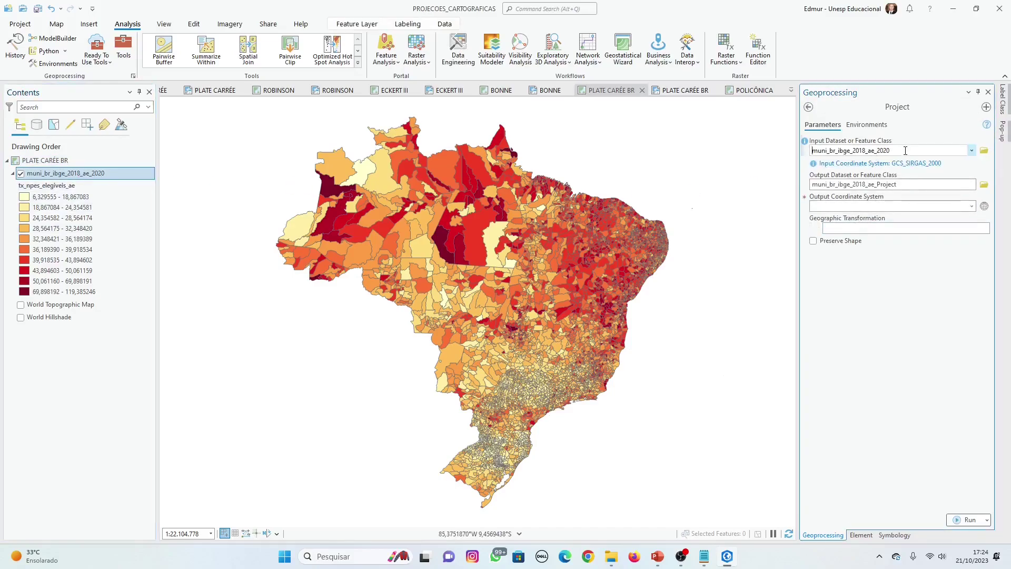
Name the Project tool's output feature class muni_br_ibge_2018_ae_2020_policonica, reusing the input dataset's name.
{"action": "double_click", "coordinate": [881, 151]}
{"action": "key", "text": "ctrl+c"}
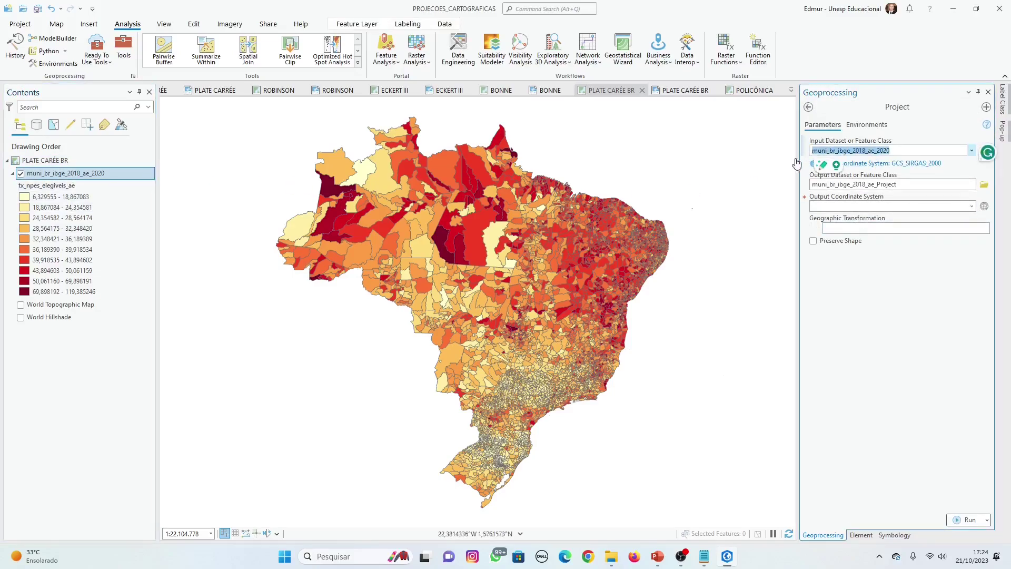
{"action": "left_click", "coordinate": [906, 185]}
{"action": "double_click", "coordinate": [892, 186]}
{"action": "key", "text": "ctrl+v"}
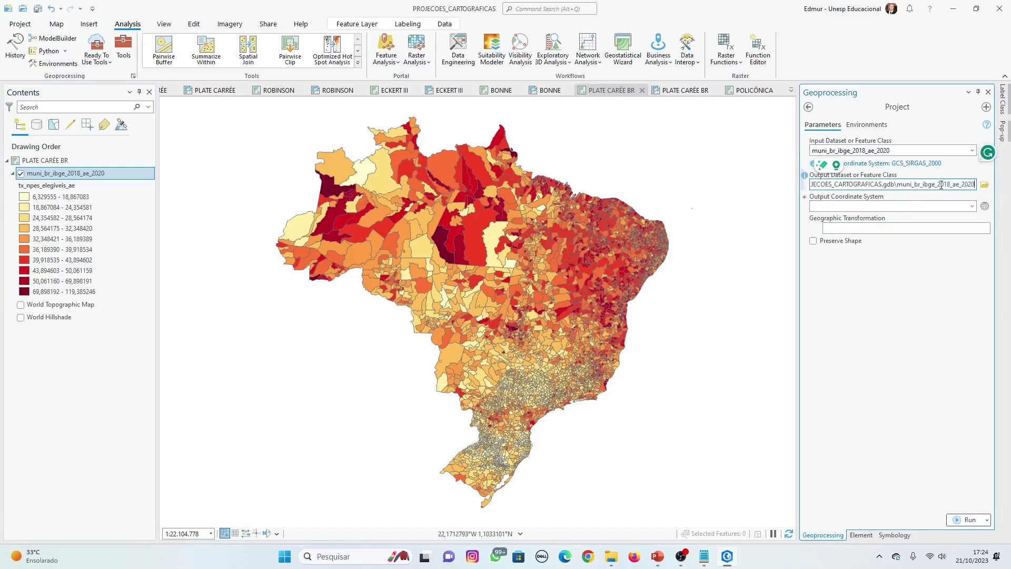
{"action": "type", "text": "_"}
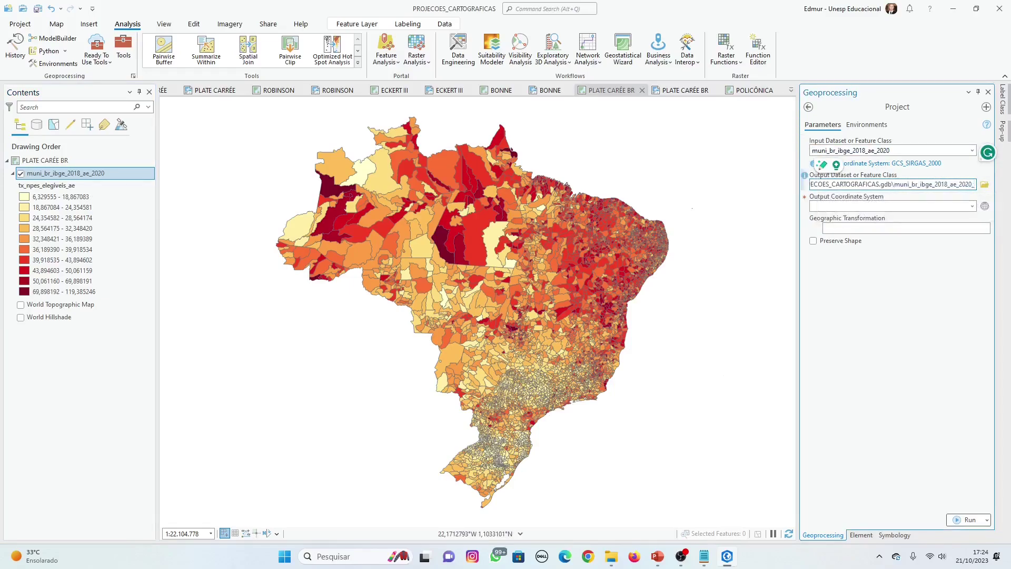
{"action": "type", "text": "policonica"}
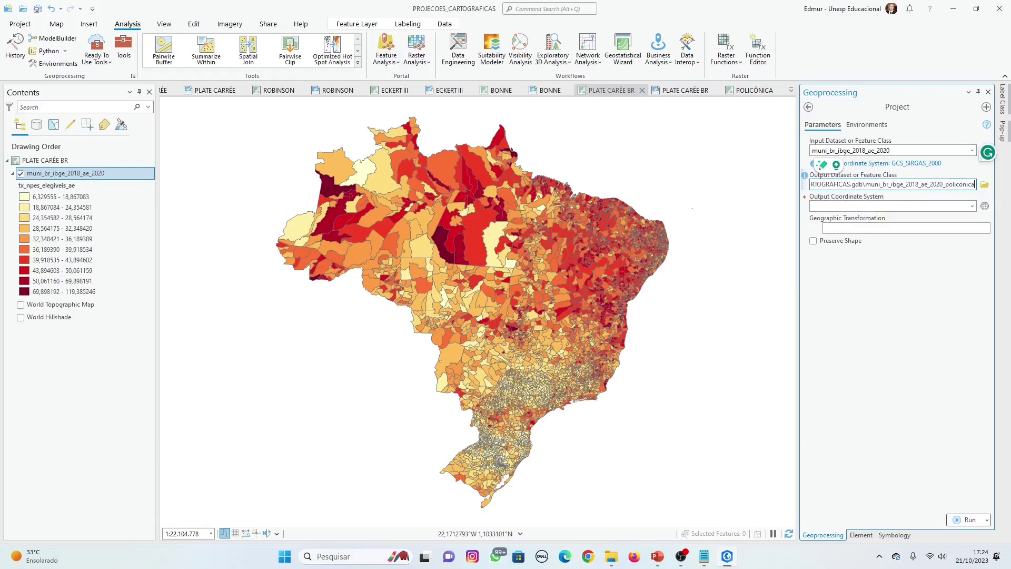
{"action": "left_click", "coordinate": [984, 205]}
{"action": "left_click", "coordinate": [531, 279]}
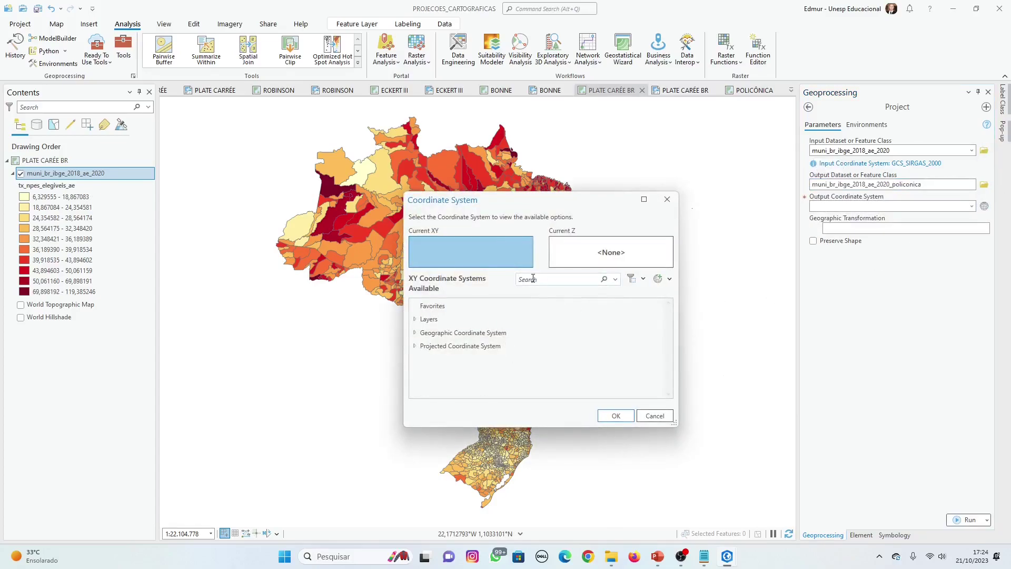
{"action": "key", "text": "Escape"}
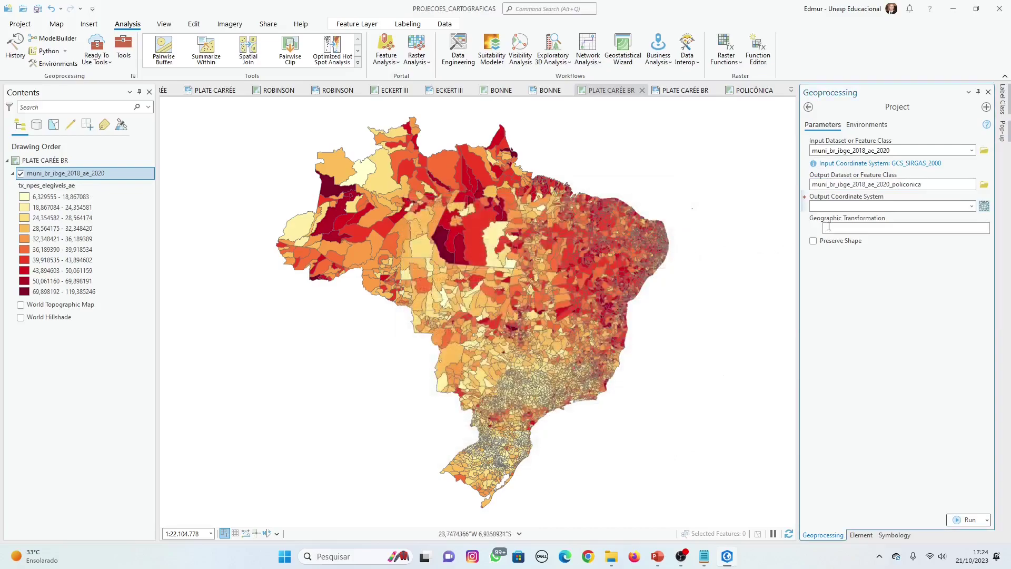
Search the output coordinate systems for polyconic and select the projected world system Polyconic (world).
{"action": "left_click", "coordinate": [984, 206]}
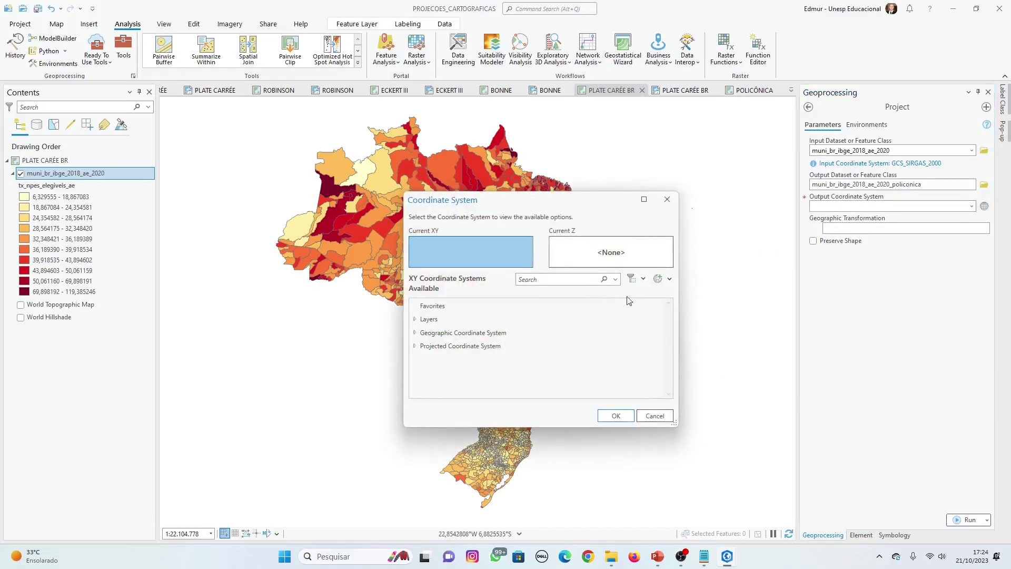
{"action": "left_click", "coordinate": [584, 279]}
{"action": "type", "text": "polyconic"}
{"action": "left_click", "coordinate": [415, 346]}
{"action": "left_click", "coordinate": [423, 370]}
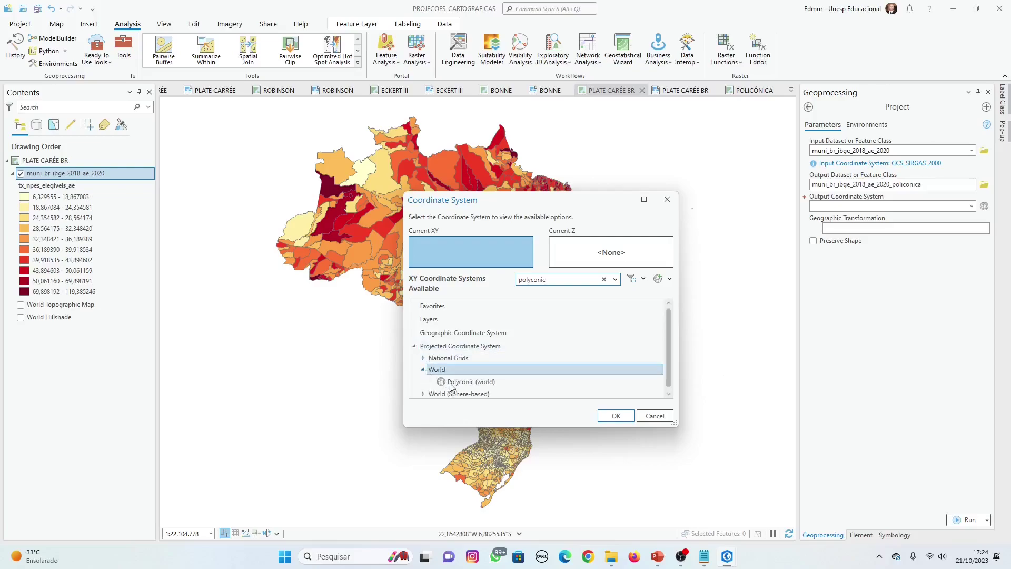
{"action": "left_click", "coordinate": [459, 381]}
{"action": "right_click", "coordinate": [463, 383]}
{"action": "left_click", "coordinate": [592, 388]}
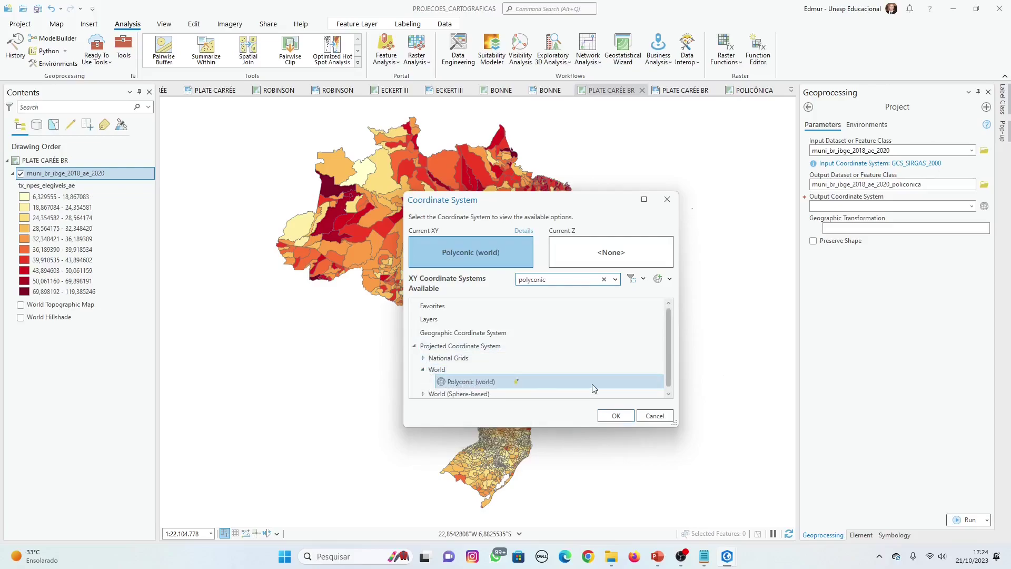
Start a modified copy of Polyconic (world), check the required central meridian on the PowerPoint slide Parte 4 – Projeção Policônica, and return to ArcGIS Pro.
{"action": "right_click", "coordinate": [493, 385]}
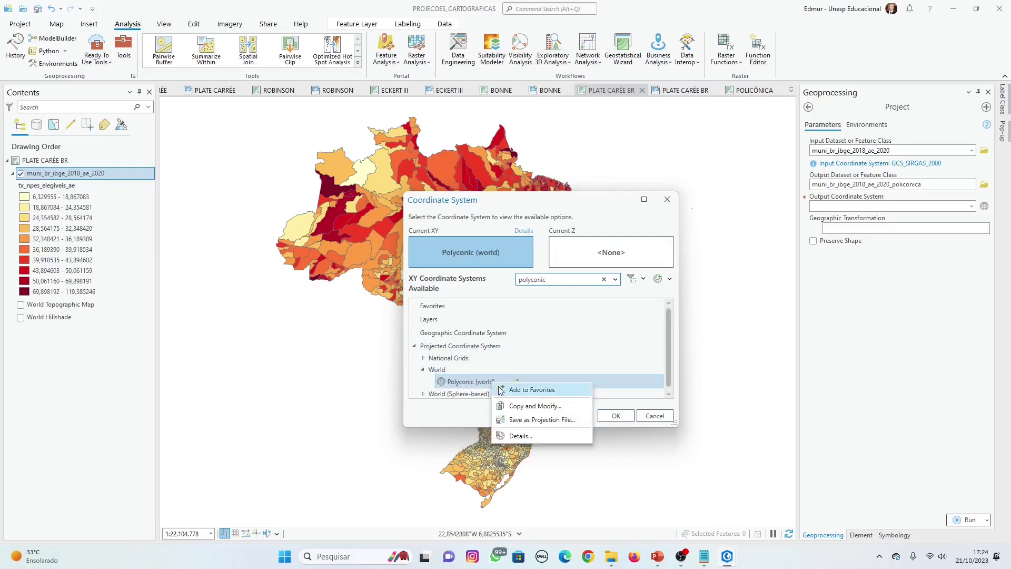
{"action": "left_click", "coordinate": [516, 407]}
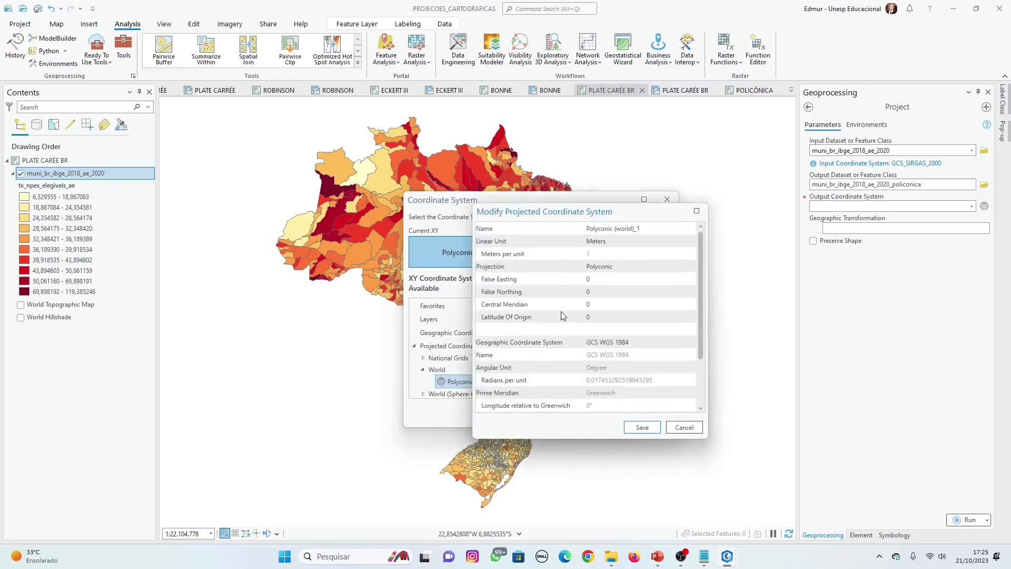
{"action": "left_click", "coordinate": [657, 556]}
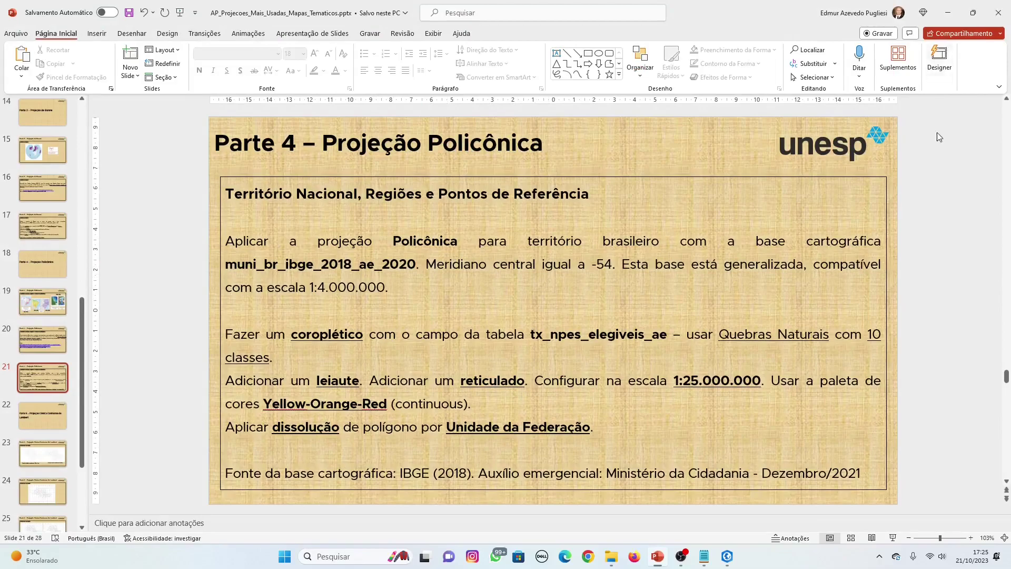
{"action": "left_click", "coordinate": [731, 553]}
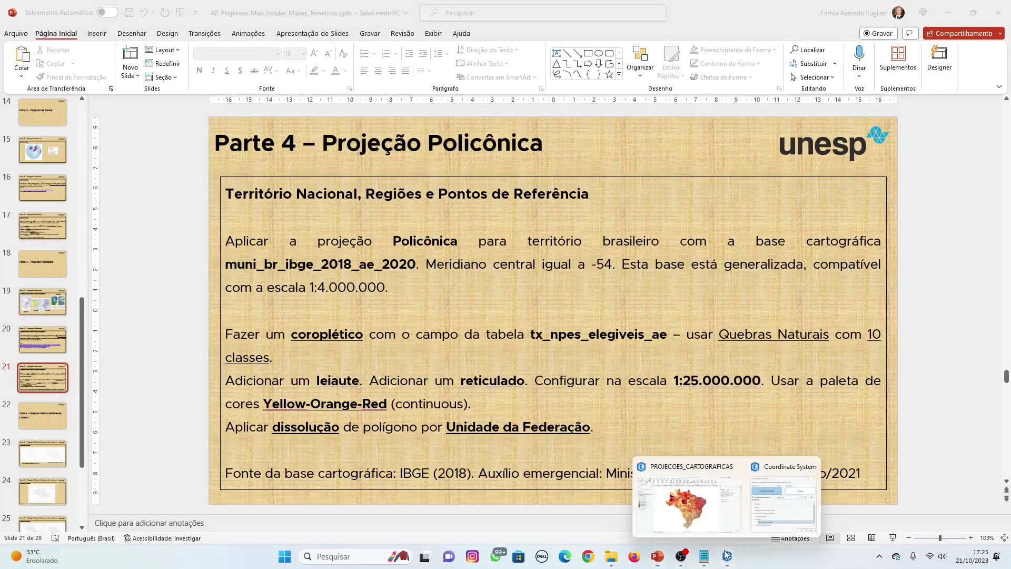
{"action": "left_click", "coordinate": [730, 513]}
{"action": "left_click", "coordinate": [605, 315]}
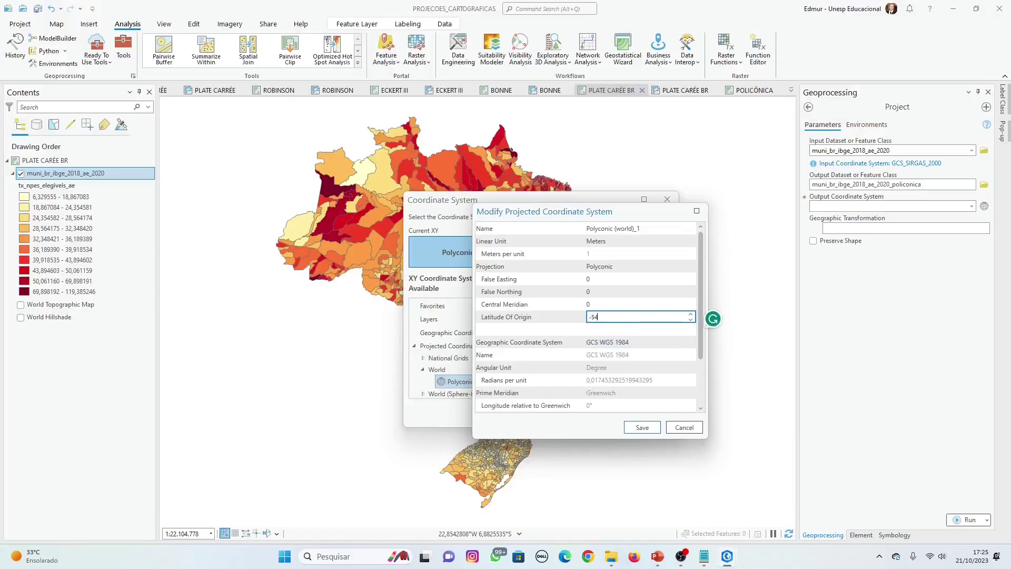
{"action": "type", "text": "-54"}
{"action": "key", "text": "Return"}
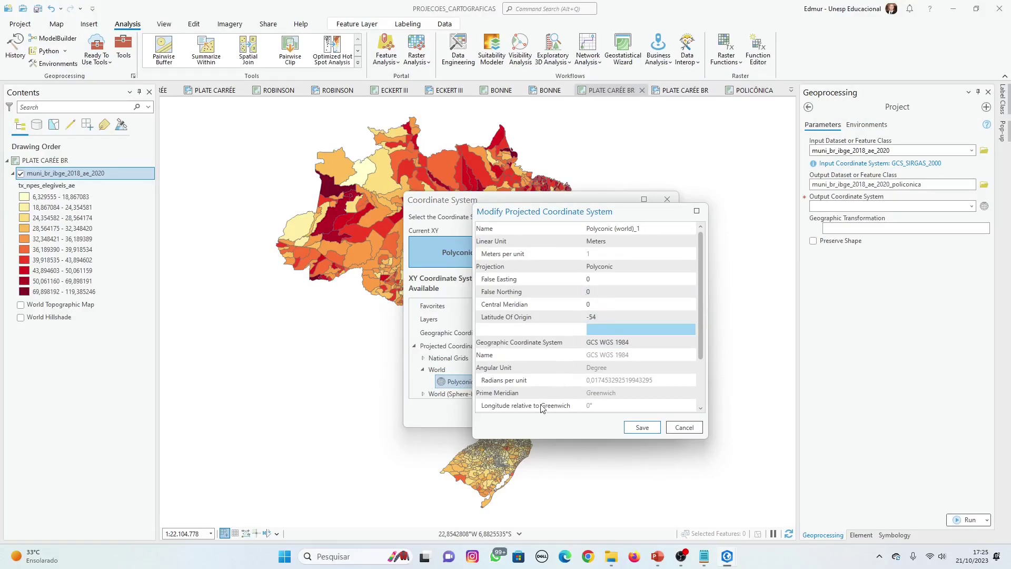
{"action": "left_click", "coordinate": [605, 317]}
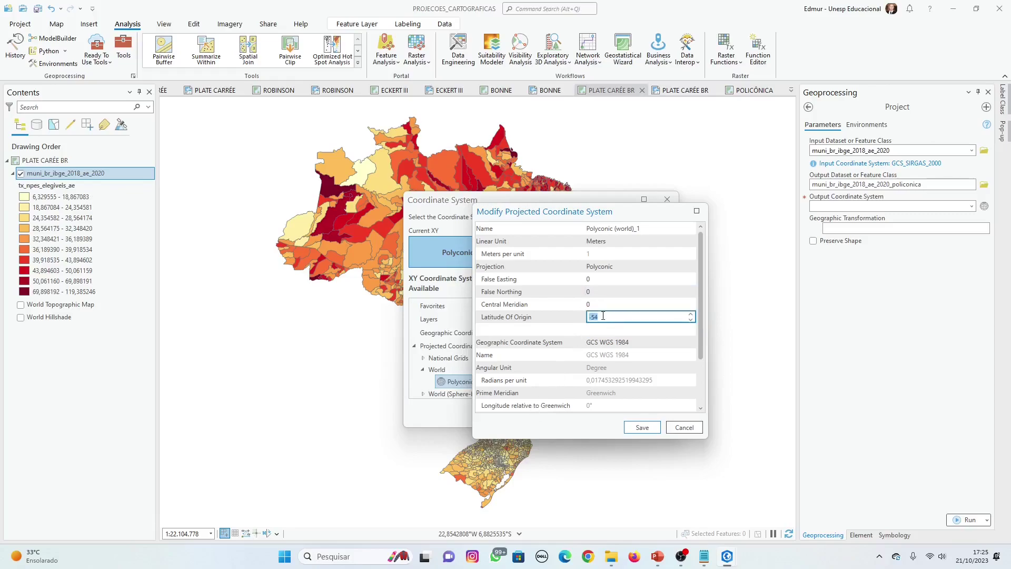
{"action": "type", "text": "0"}
{"action": "key", "text": "Return"}
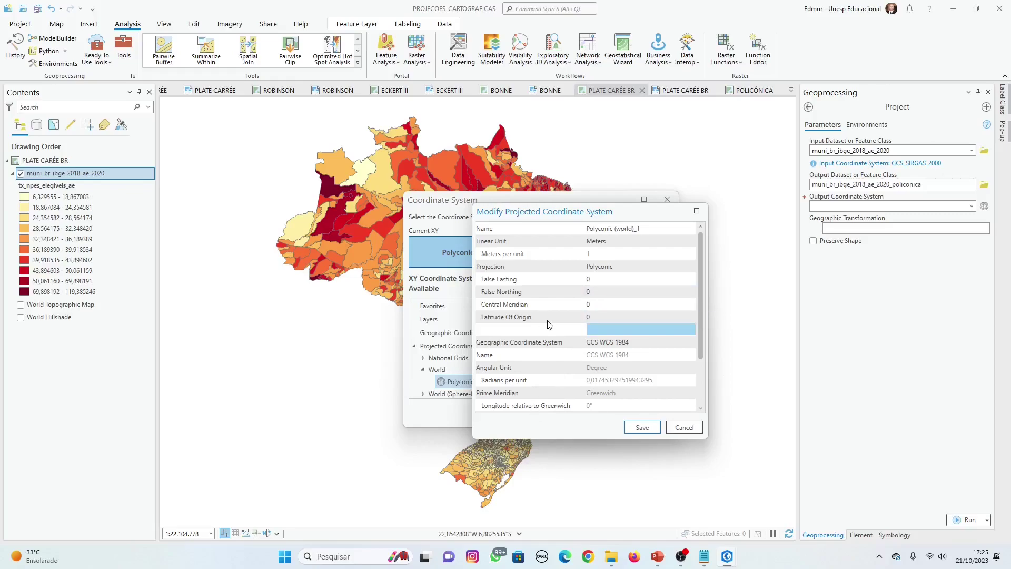
Set the central meridian of the customized Polyconic (world)_1 system to -54 and review its remaining parameters.
{"action": "left_click", "coordinate": [601, 304]}
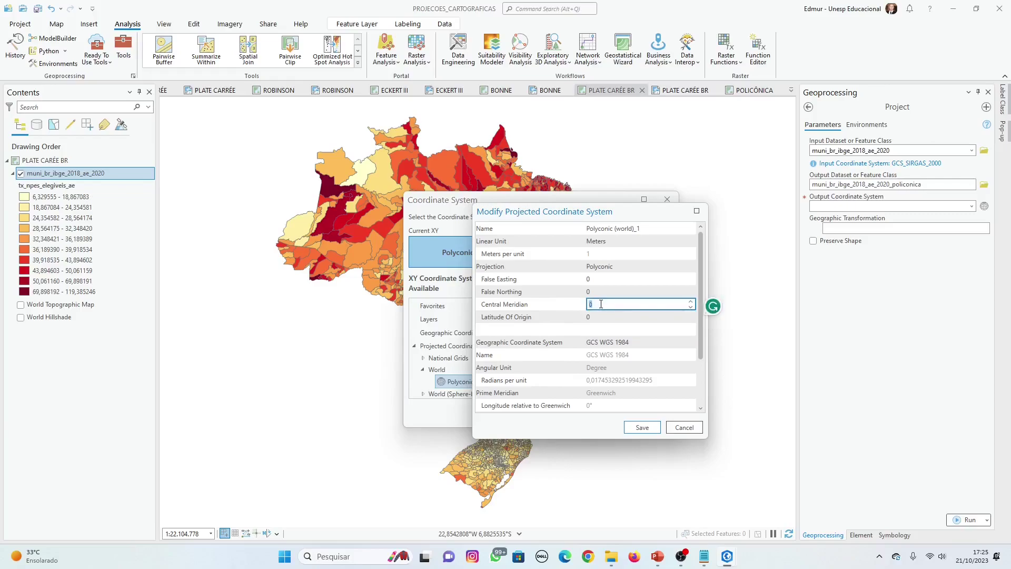
{"action": "key", "text": "Tab"}
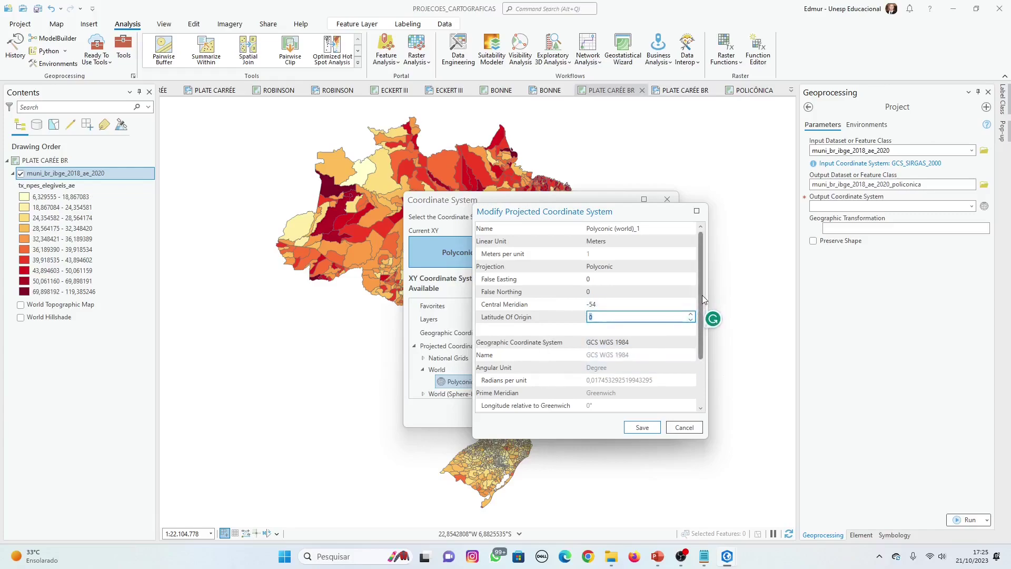
{"action": "left_click_drag", "start_coordinate": [702, 295], "coordinate": [702, 321]}
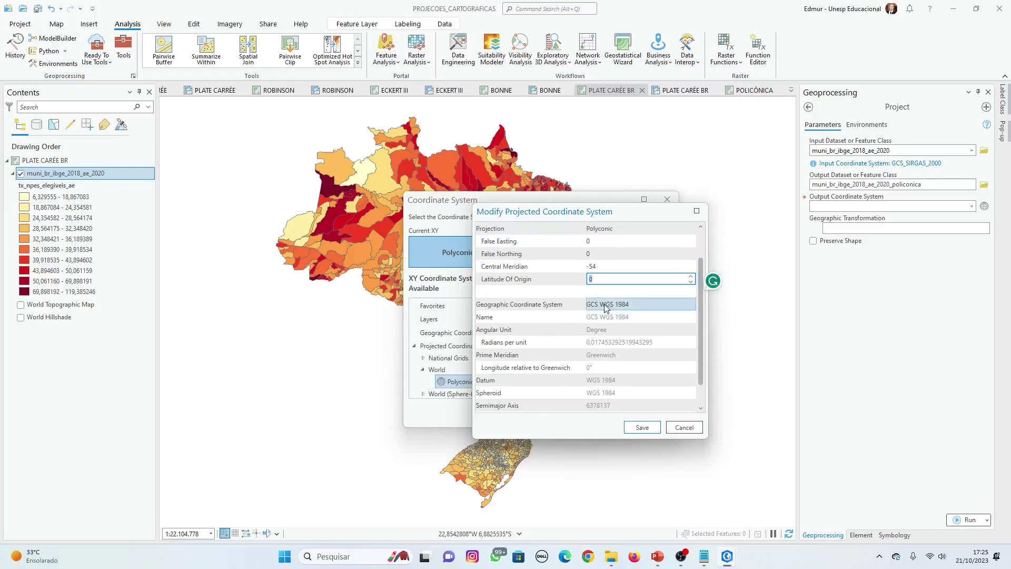
{"action": "scroll", "coordinate": [582, 376], "scroll_direction": "down", "scroll_amount": 1}
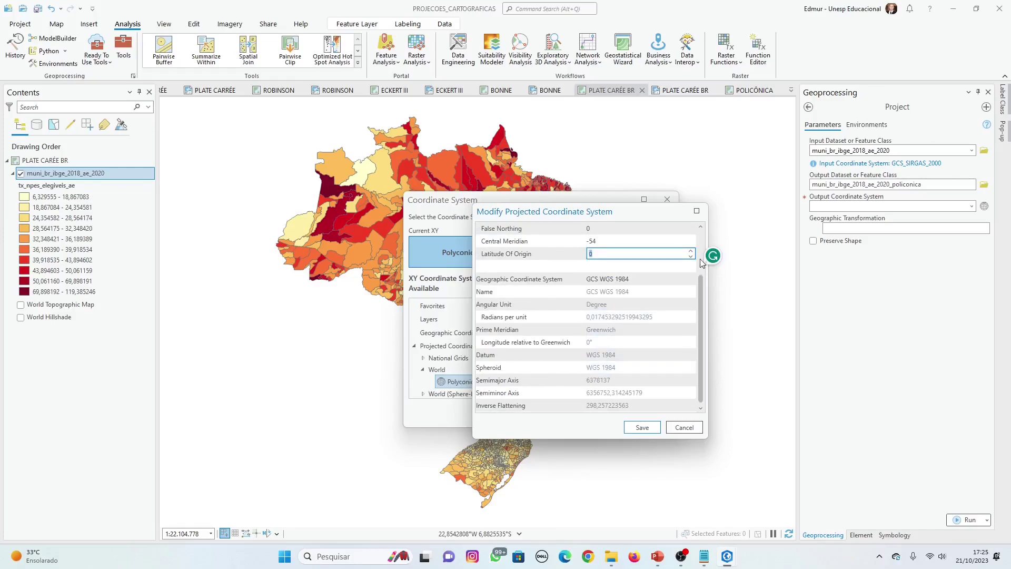
{"action": "scroll", "coordinate": [701, 263], "scroll_direction": "up", "scroll_amount": 3}
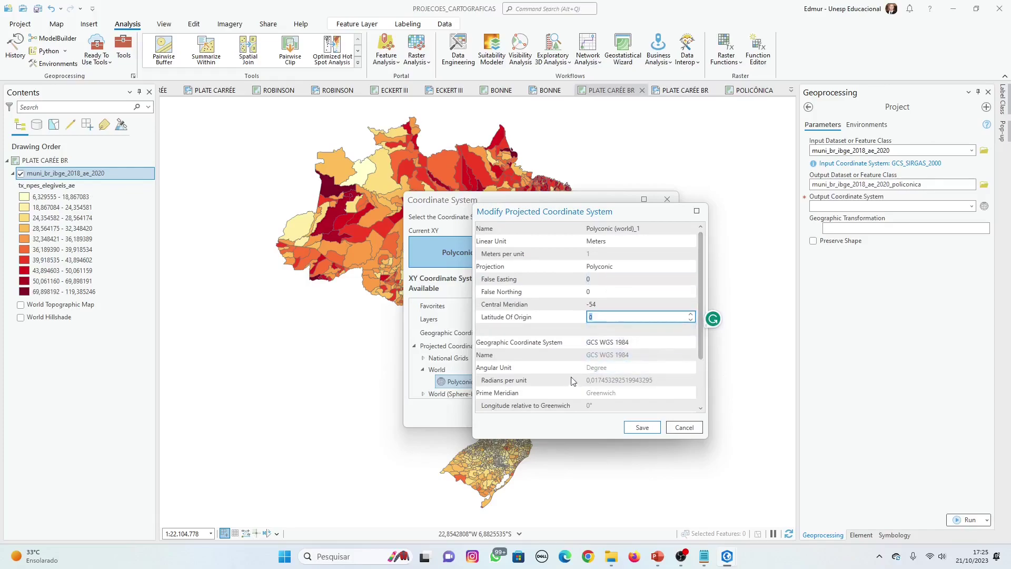
Save the customized Polyconic system, accept it as the output coordinate system and run the Project tool.
{"action": "left_click", "coordinate": [640, 428]}
{"action": "left_click", "coordinate": [617, 416]}
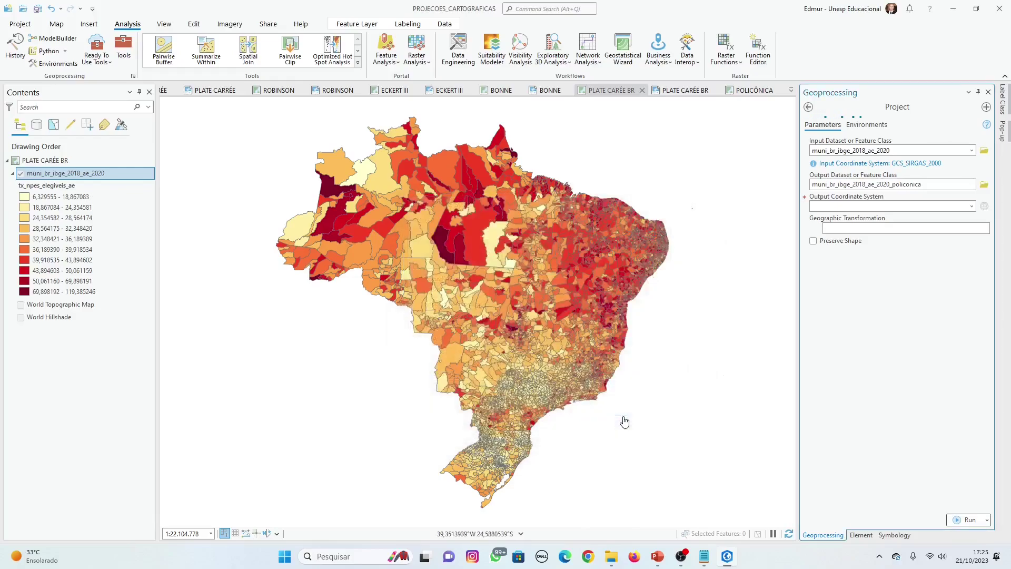
{"action": "left_click", "coordinate": [969, 520]}
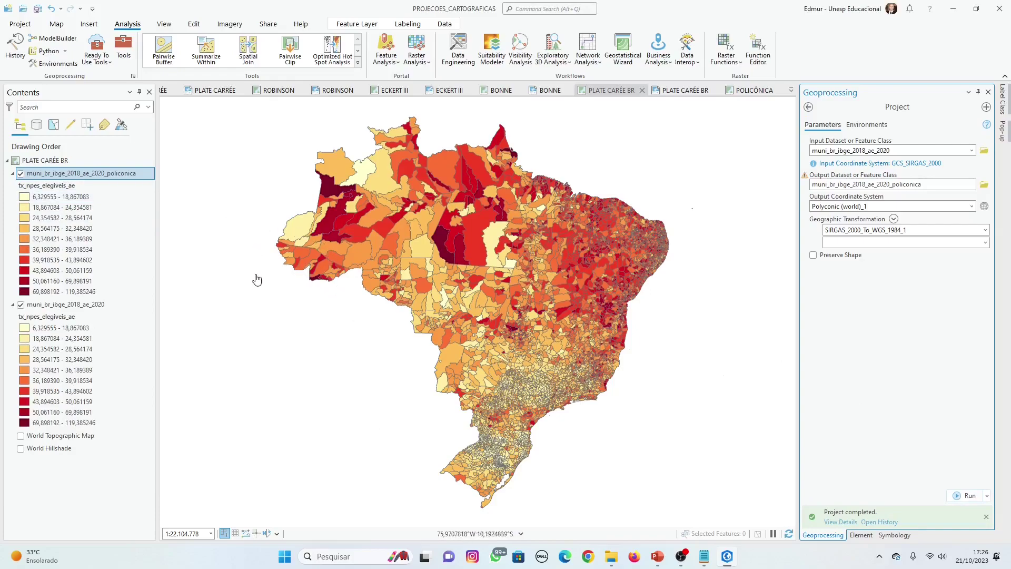
Copy the muni_br_ibge_2018_ae_2020_policonica layer into the POLICÔNICA map and hide its World Topographic Map and World Hillshade layers.
{"action": "right_click", "coordinate": [95, 174]}
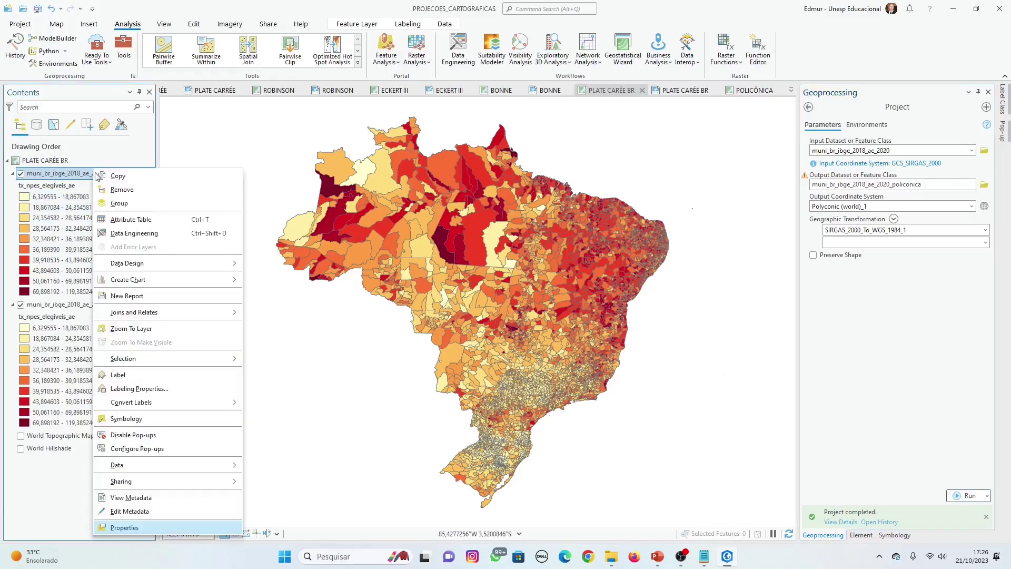
{"action": "left_click", "coordinate": [123, 177]}
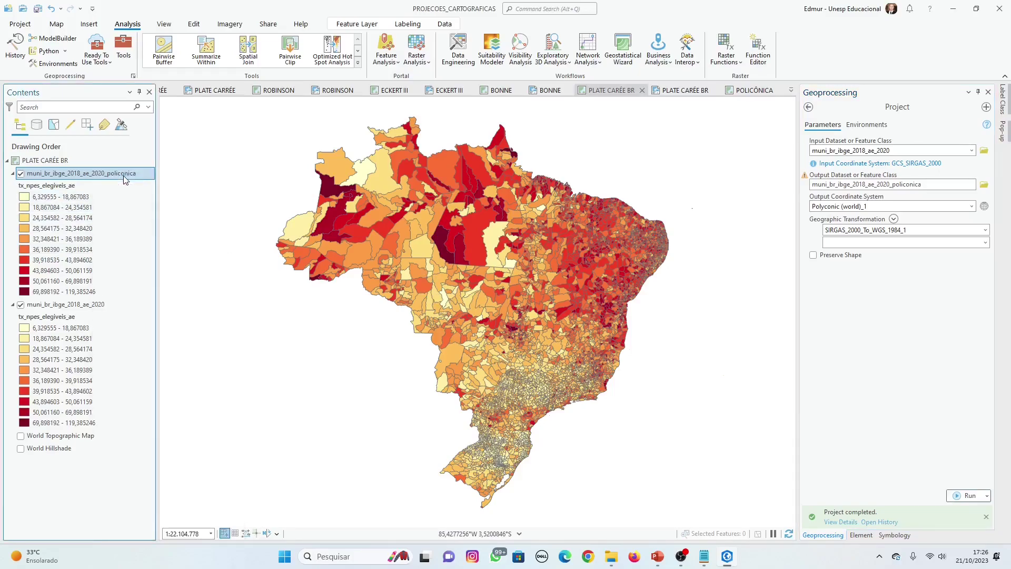
{"action": "left_click", "coordinate": [750, 90]}
{"action": "right_click", "coordinate": [42, 160]}
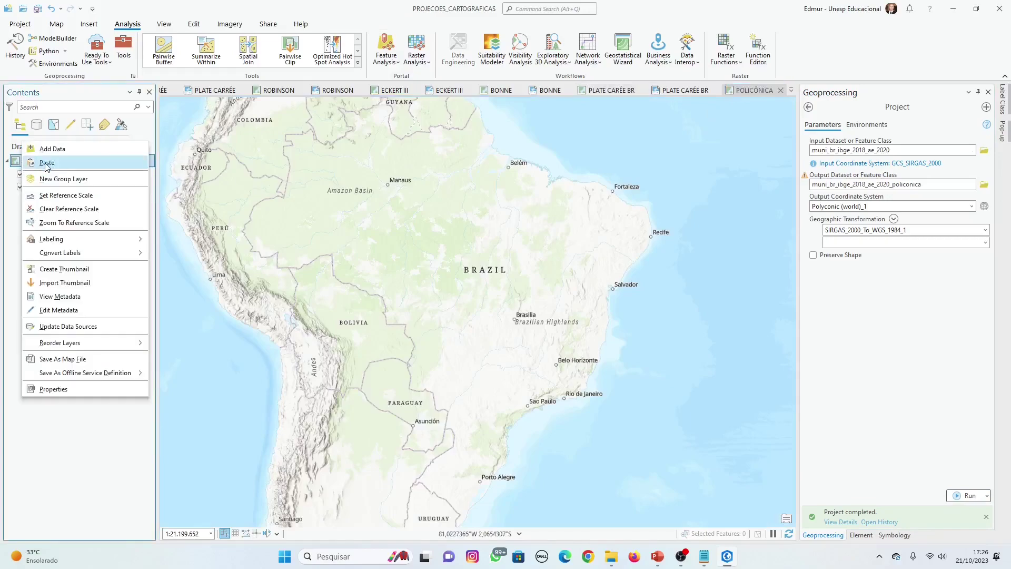
{"action": "left_click", "coordinate": [46, 163]}
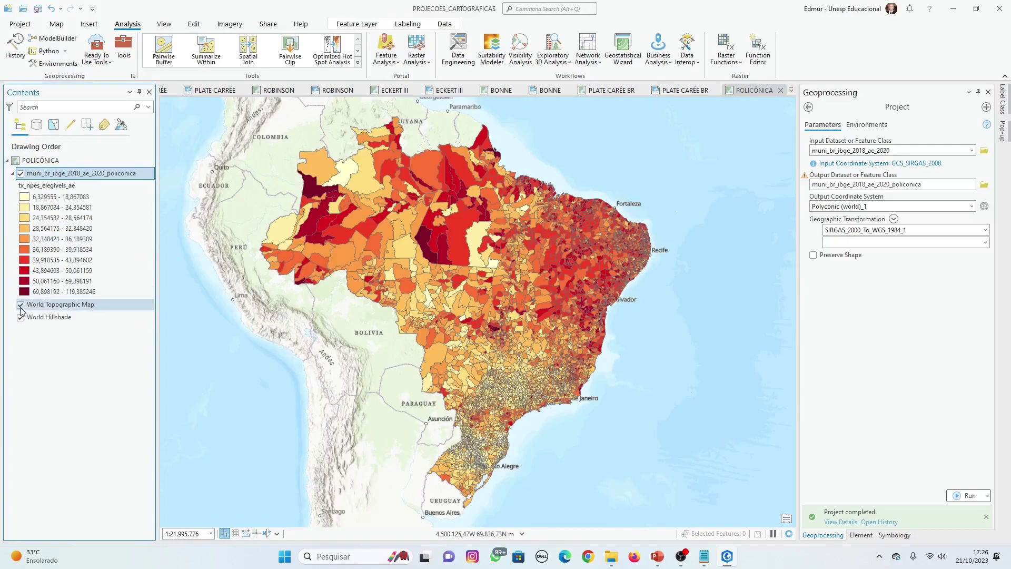
{"action": "left_click", "coordinate": [21, 304]}
{"action": "left_click", "coordinate": [21, 317]}
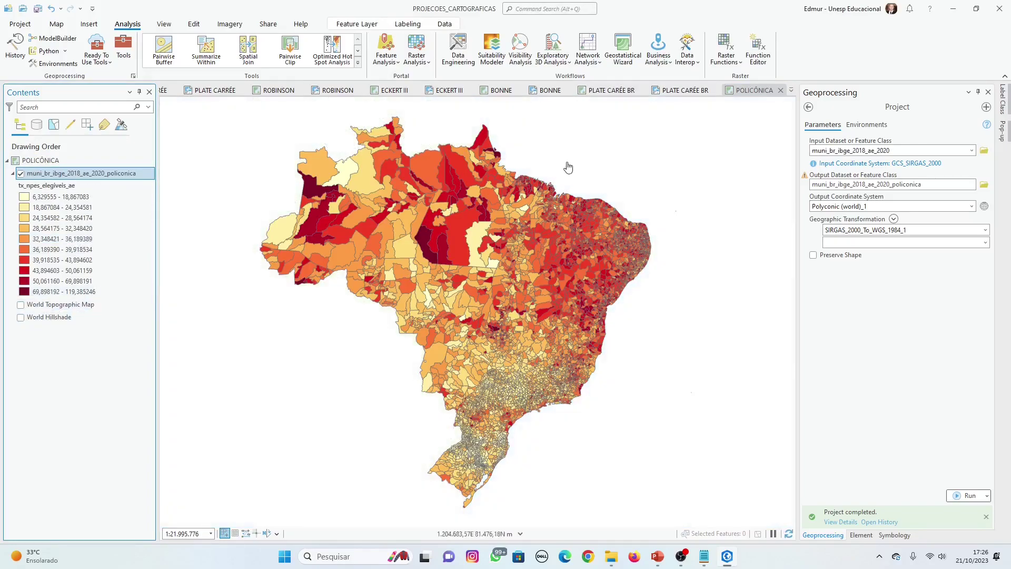
Create a new ISO portrait A4 layout, 210 mm x 297 mm, and save the project.
{"action": "left_click", "coordinate": [89, 24]}
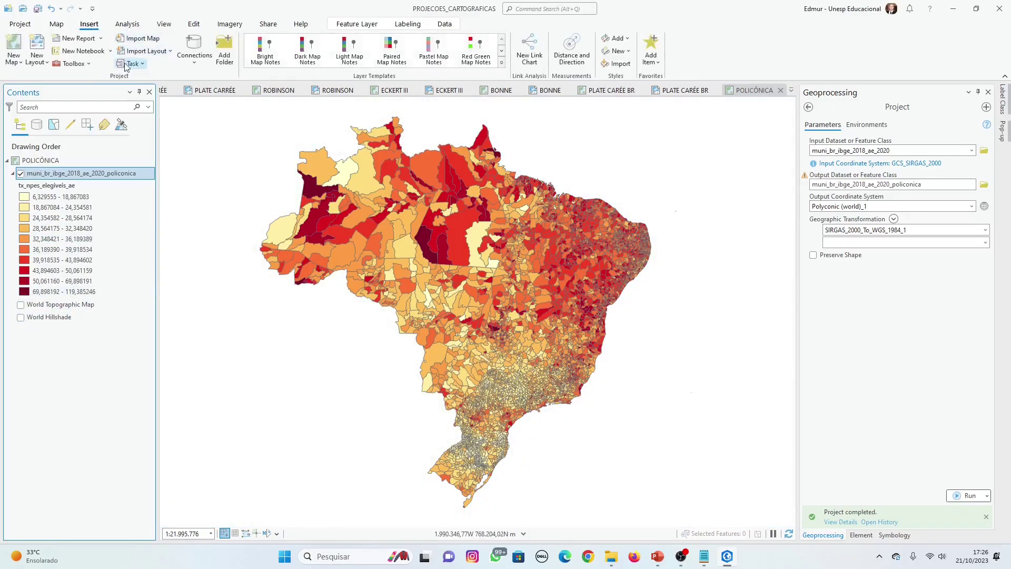
{"action": "left_click", "coordinate": [37, 45]}
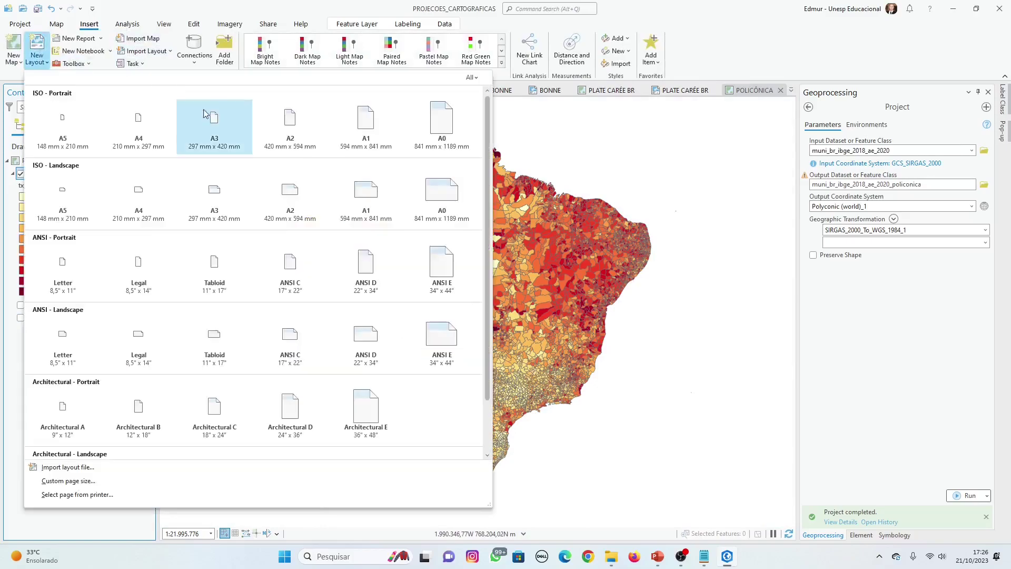
{"action": "left_click", "coordinate": [138, 120]}
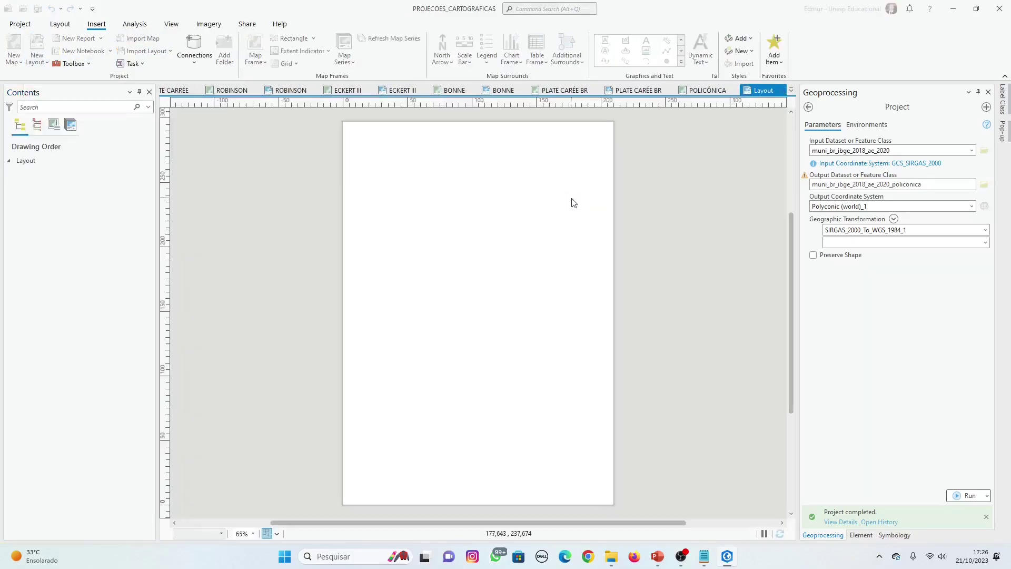
{"action": "left_click", "coordinate": [38, 9]}
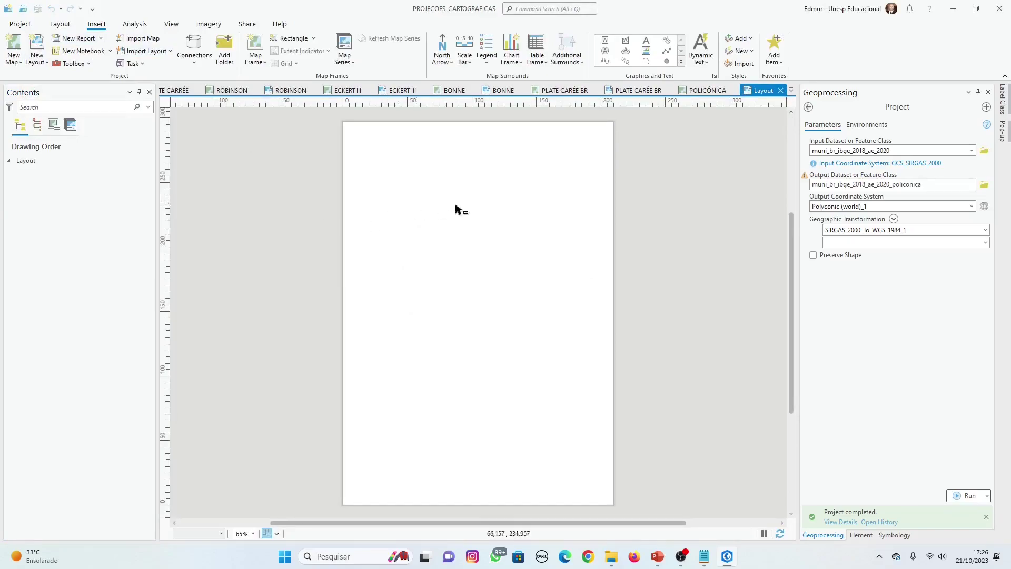
Rename the new A4 layout as POLICÔNICA.
{"action": "left_click", "coordinate": [29, 161]}
{"action": "left_click", "coordinate": [33, 161]}
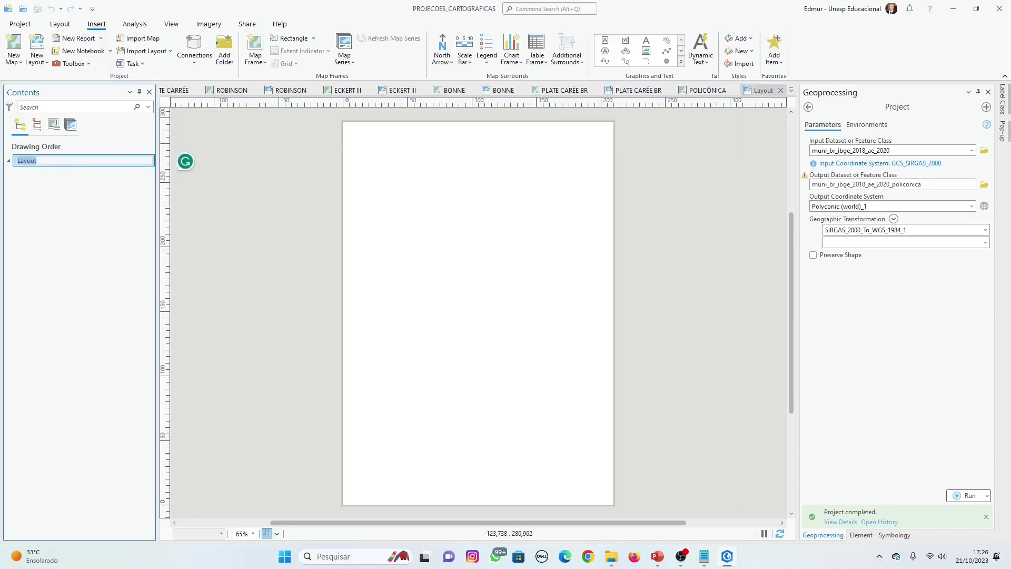
{"action": "type", "text": "POLICÔNICA"}
{"action": "key", "text": "Return"}
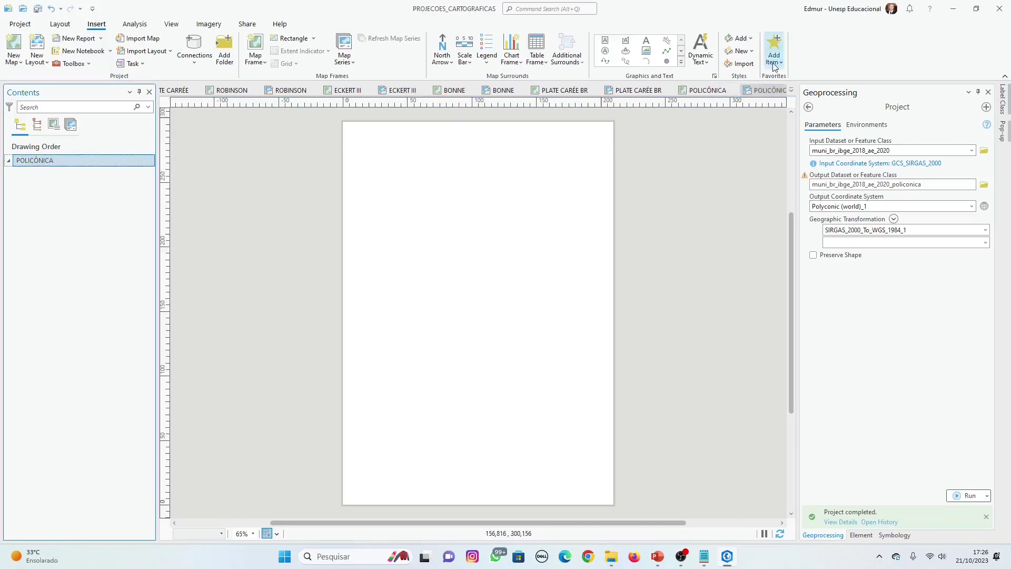
Insert a map frame of the POLICÔNICA map's current extent, about 196 mm wide and 223 mm tall, on the layout page.
{"action": "left_click", "coordinate": [261, 62]}
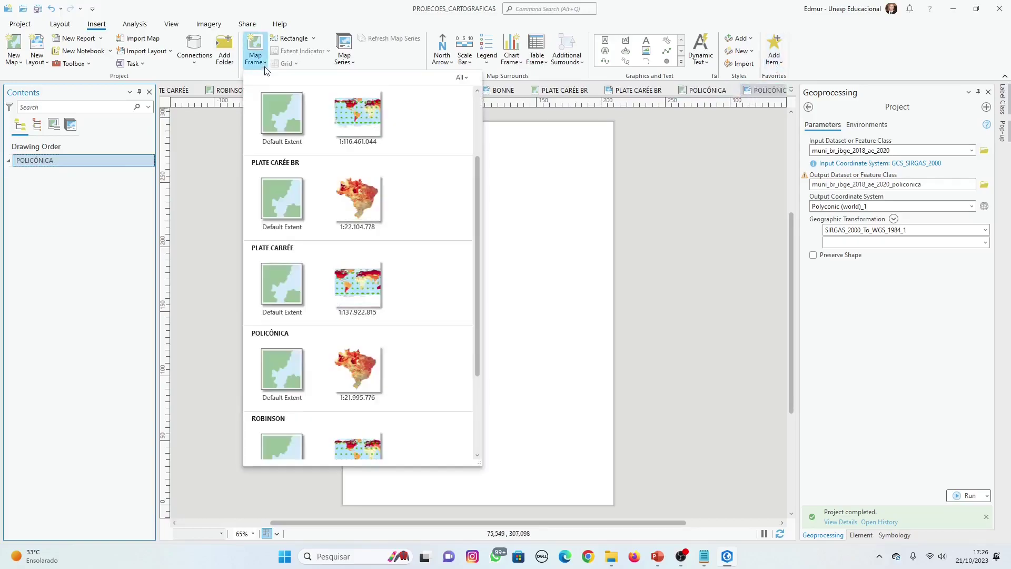
{"action": "left_click", "coordinate": [357, 371]}
{"action": "left_click_drag", "start_coordinate": [614, 418], "coordinate": [603, 448]}
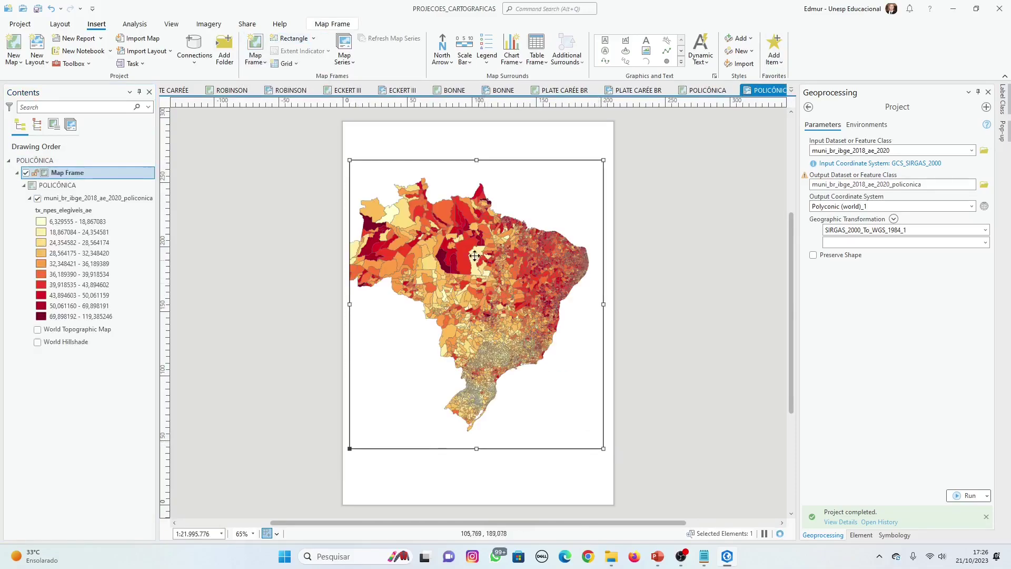
Activate the POLICÔNICA map frame, check the required scale on the PowerPoint slide, and set the frame's scale to 1:25.000.000 in ArcGIS Pro.
{"action": "right_click", "coordinate": [412, 245]}
{"action": "key", "text": "Escape"}
{"action": "right_click", "coordinate": [400, 200]}
{"action": "left_click", "coordinate": [424, 204]}
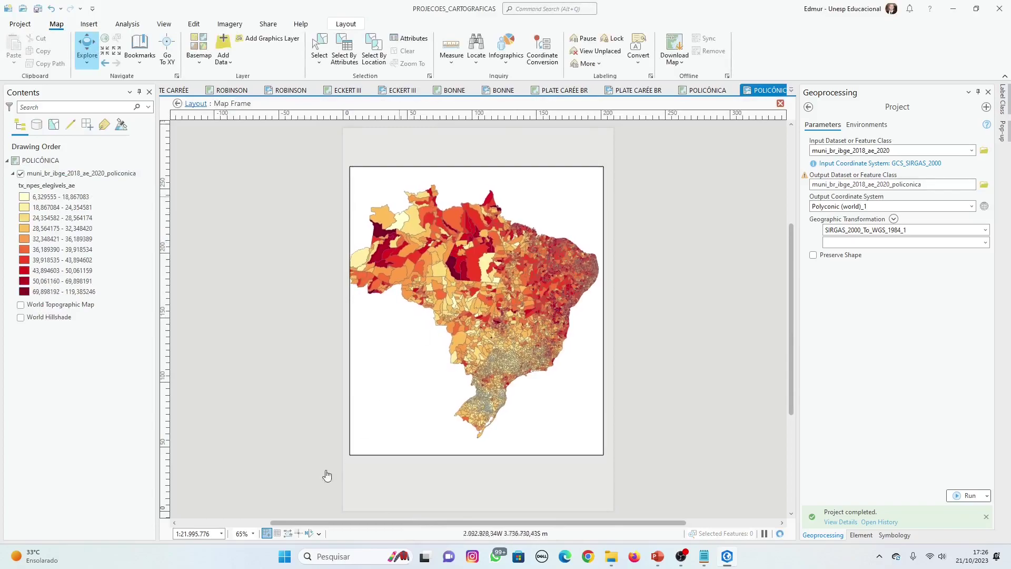
{"action": "left_click", "coordinate": [206, 533]}
{"action": "left_click", "coordinate": [662, 559]}
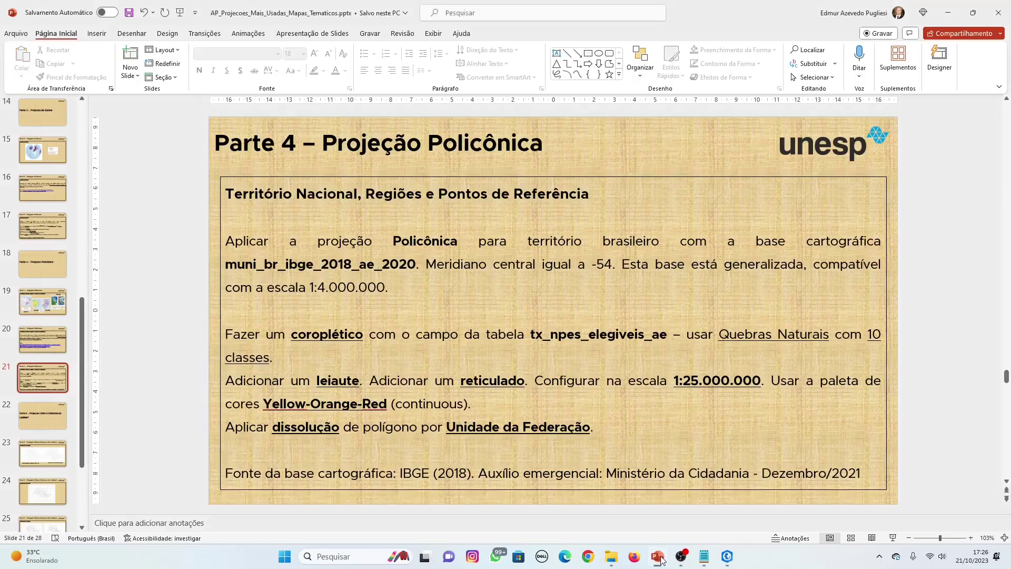
{"action": "left_click", "coordinate": [661, 559]}
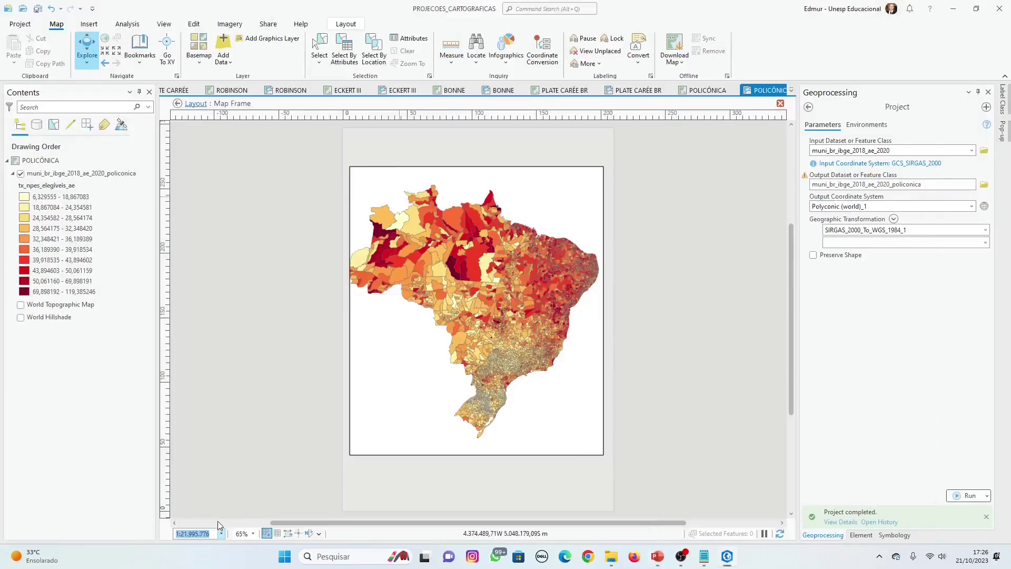
{"action": "type", "text": "25.000.000"}
{"action": "key", "text": "Return"}
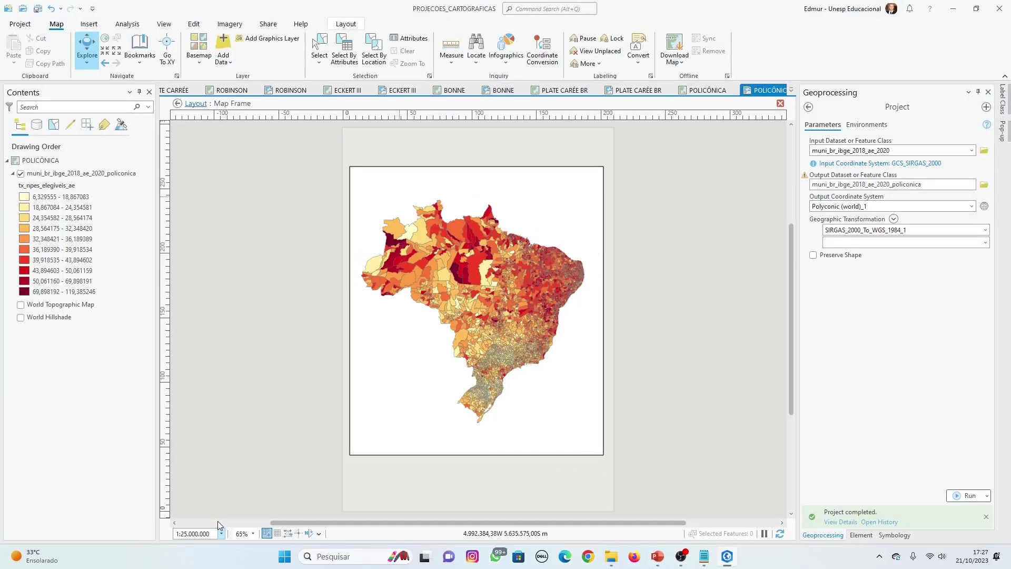
Close the map frame activation to return to the POLICÔNICA layout and save the project.
{"action": "left_click", "coordinate": [195, 104]}
{"action": "left_click", "coordinate": [293, 266]}
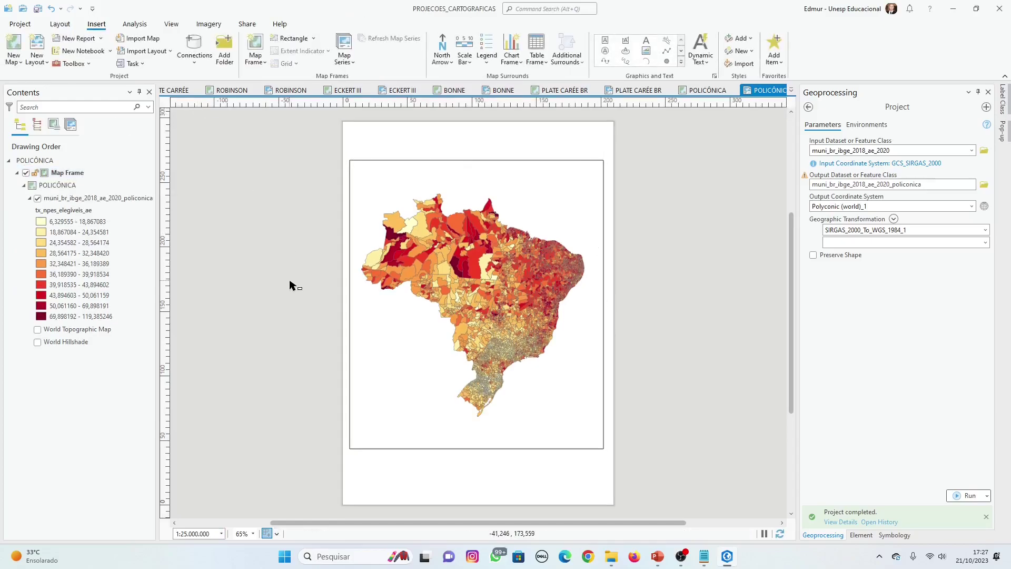
{"action": "left_click", "coordinate": [38, 9]}
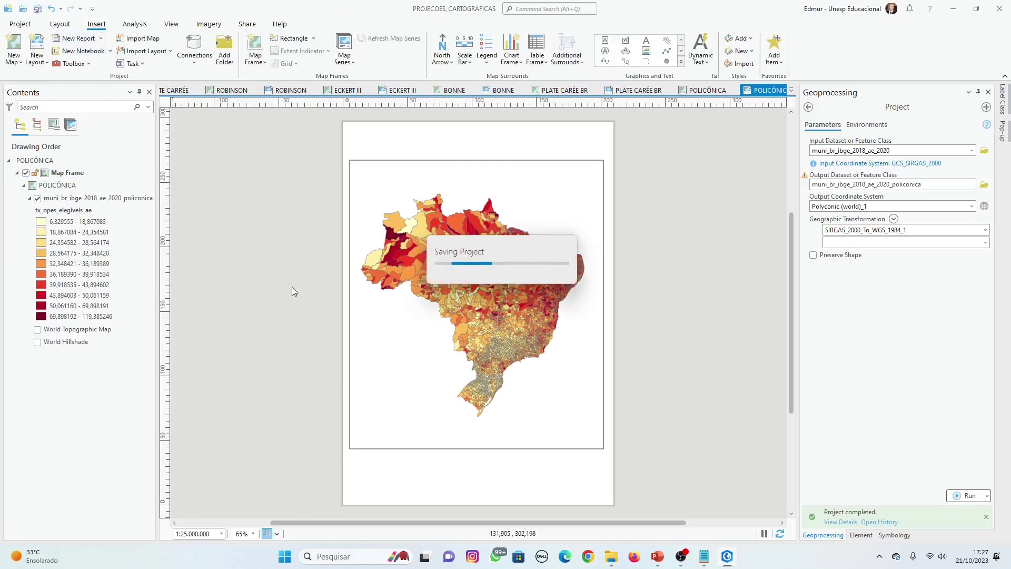
{"action": "left_click", "coordinate": [711, 91]}
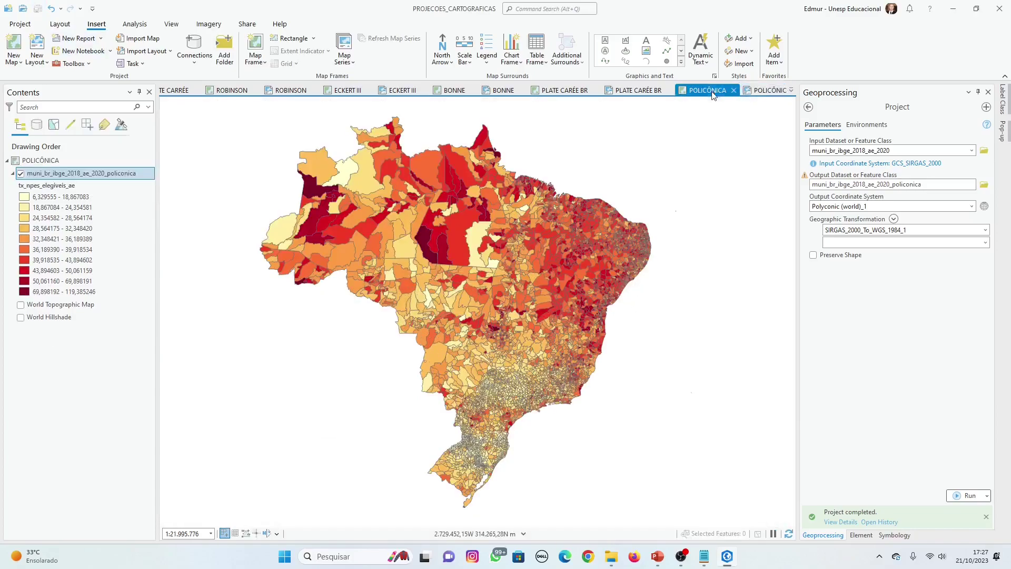
{"action": "left_click", "coordinate": [765, 92]}
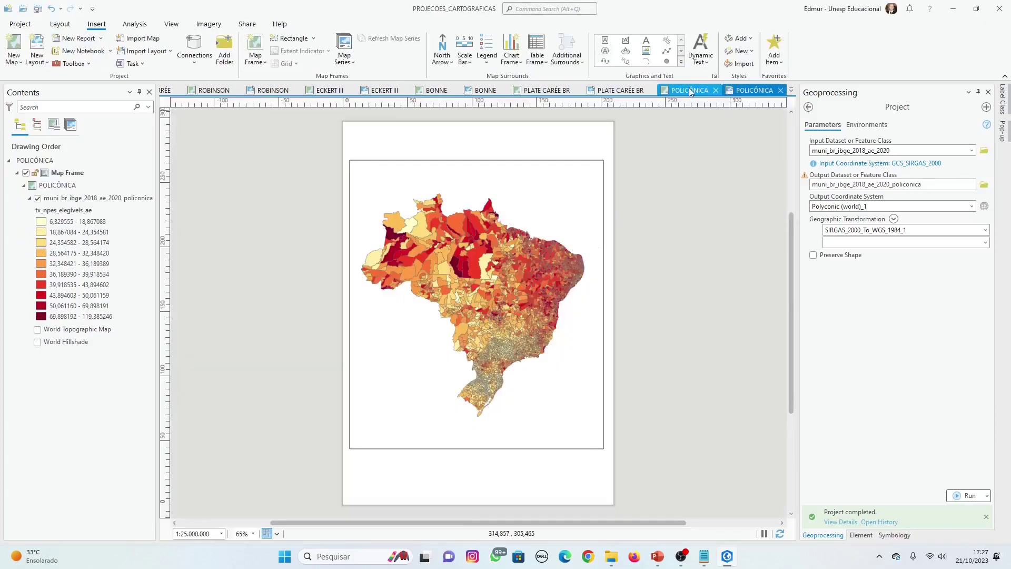
{"action": "left_click", "coordinate": [698, 91]}
{"action": "left_click", "coordinate": [751, 91]}
Switch to the POLICÔNICA map and open the Dissolve tool from the Generalization toolset in Data Management Tools.
{"action": "left_click", "coordinate": [688, 91]}
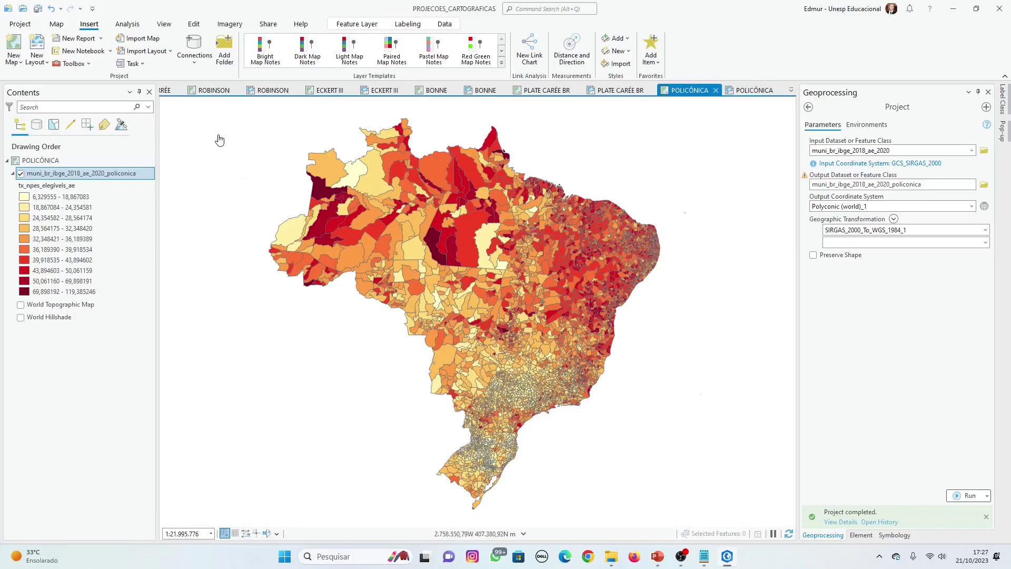
{"action": "left_click", "coordinate": [127, 23]}
{"action": "left_click", "coordinate": [123, 48]}
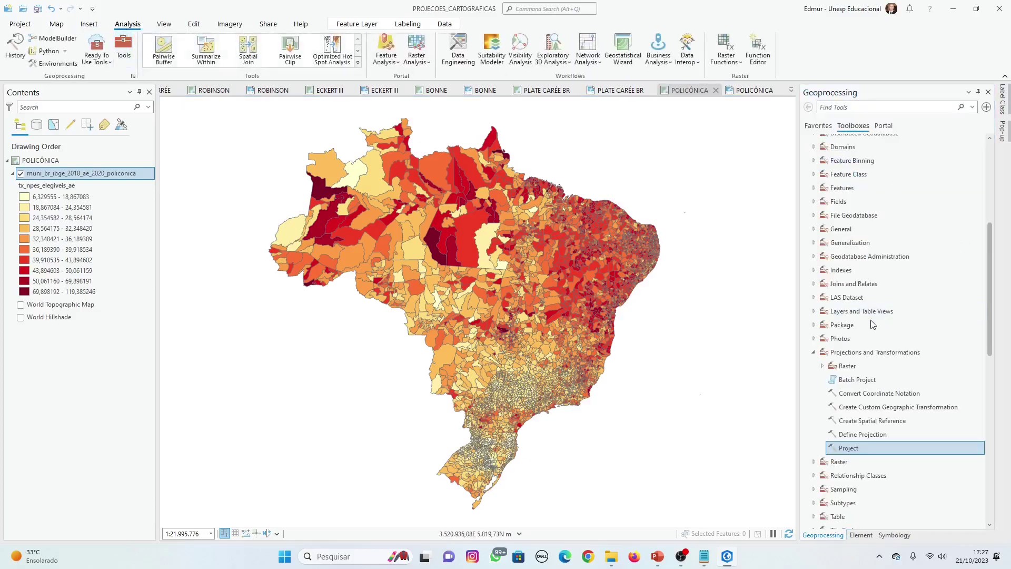
{"action": "scroll", "coordinate": [852, 234], "scroll_direction": "up", "scroll_amount": 4}
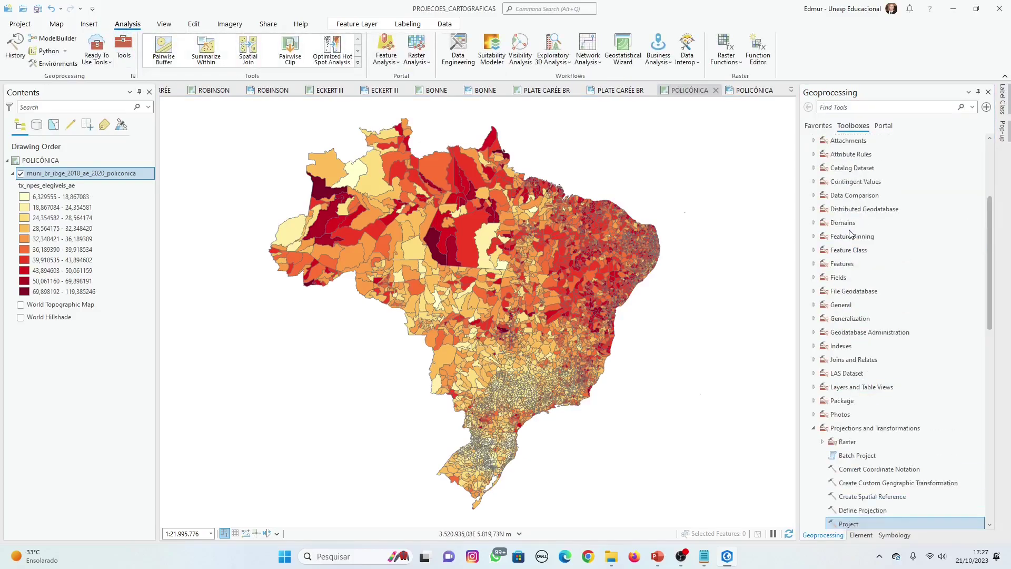
{"action": "scroll", "coordinate": [847, 223], "scroll_direction": "up", "scroll_amount": 1}
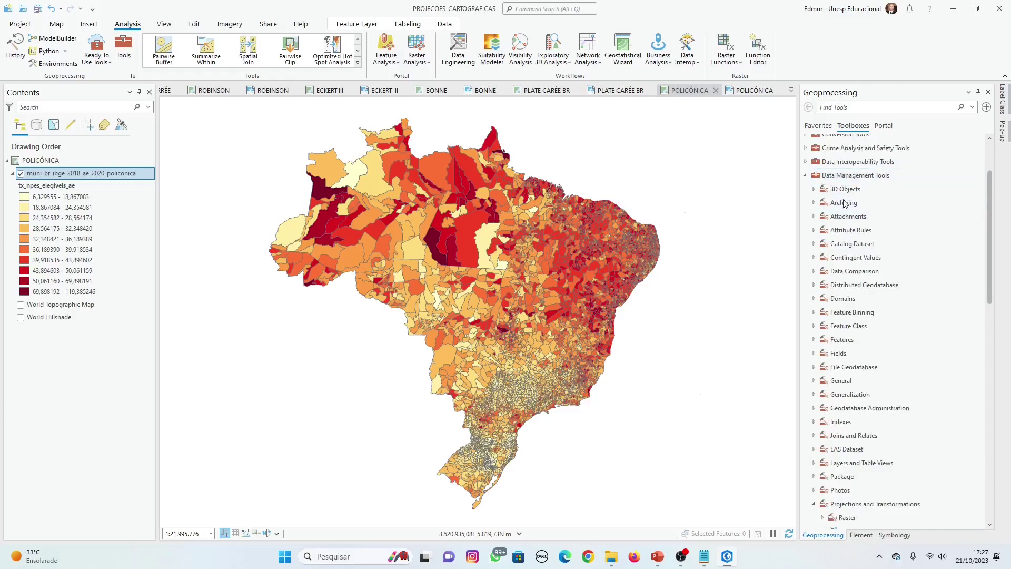
{"action": "left_click", "coordinate": [817, 396]}
{"action": "scroll", "coordinate": [817, 396], "scroll_direction": "down", "scroll_amount": 3}
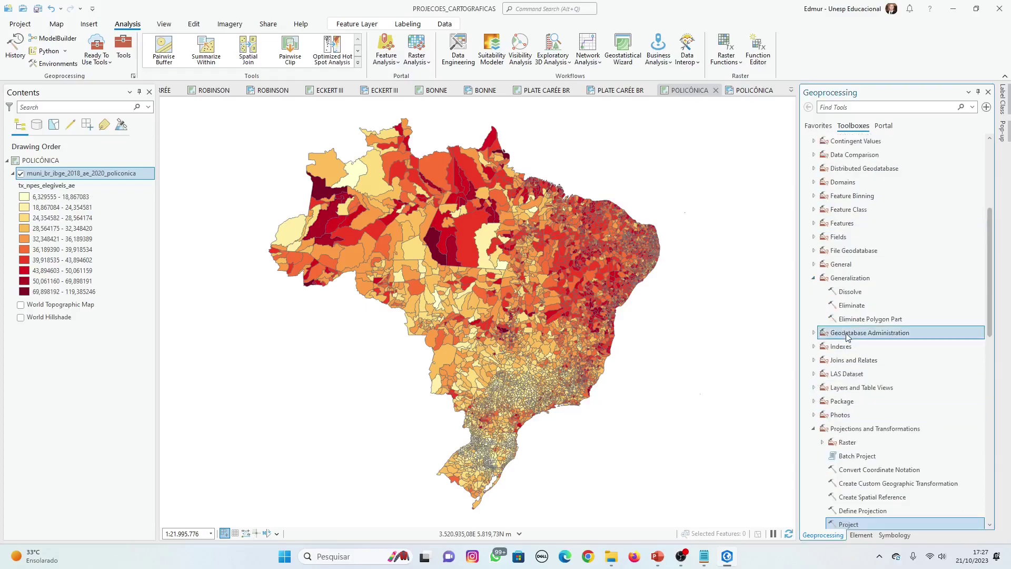
{"action": "left_click", "coordinate": [850, 293]}
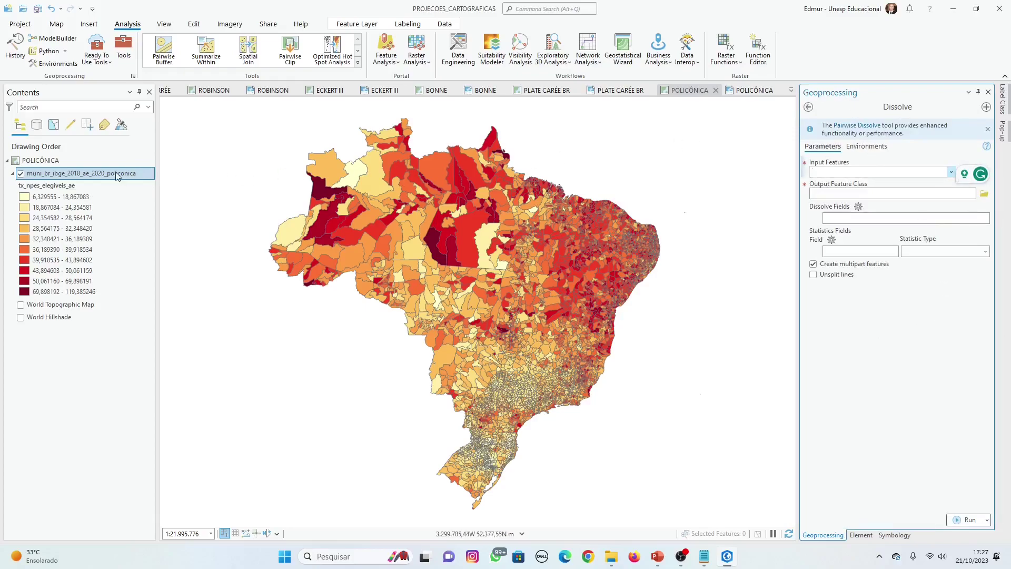
Set the muni_br_ibge_2018_ae_2020_policonica layer as the input features for Dissolve.
{"action": "left_click_drag", "start_coordinate": [97, 176], "coordinate": [747, 165]}
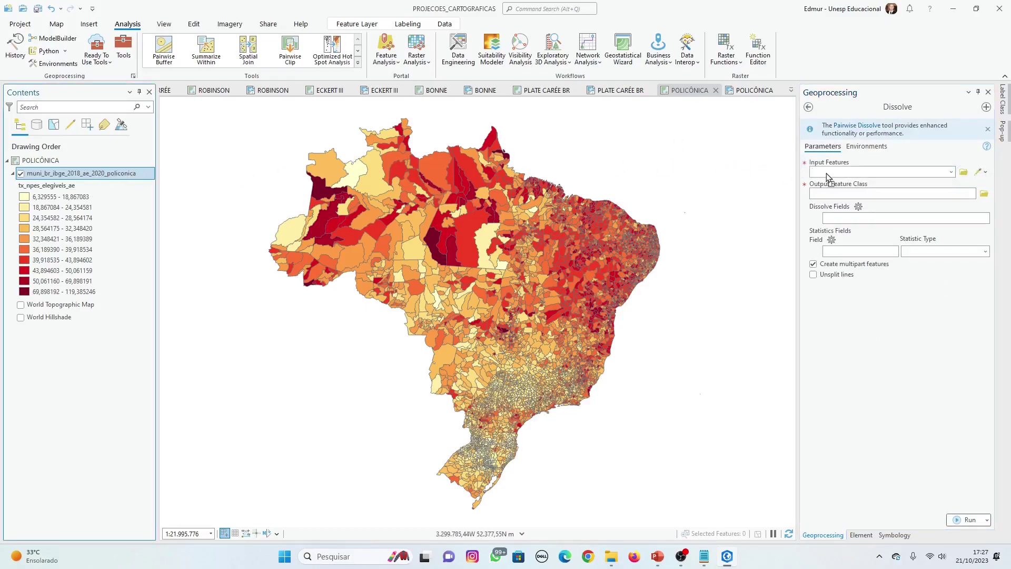
{"action": "left_click_drag", "start_coordinate": [827, 178], "coordinate": [842, 172]}
{"action": "left_click", "coordinate": [808, 107]}
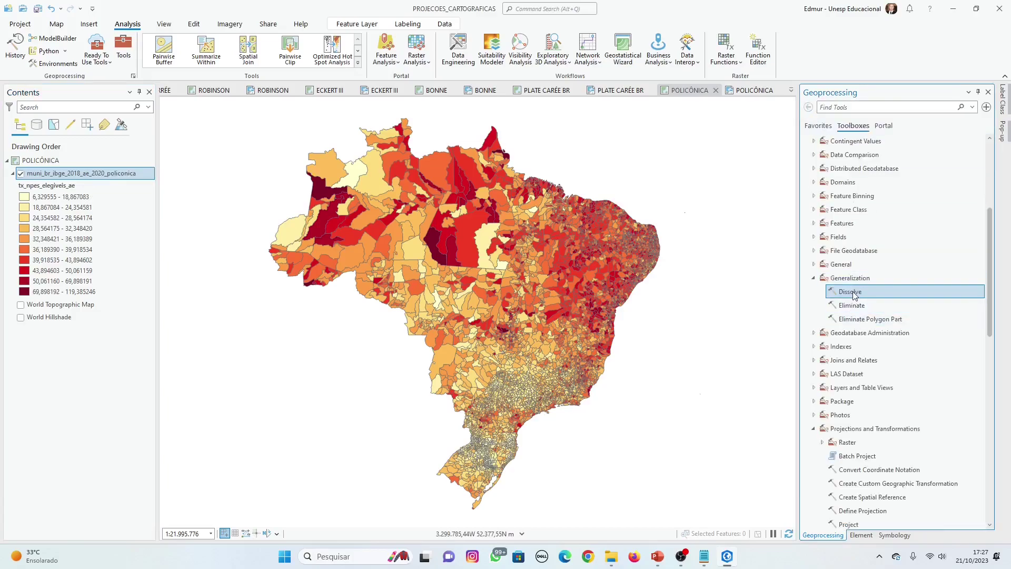
{"action": "double_click", "coordinate": [850, 292]}
{"action": "left_click_drag", "start_coordinate": [82, 174], "coordinate": [730, 181]}
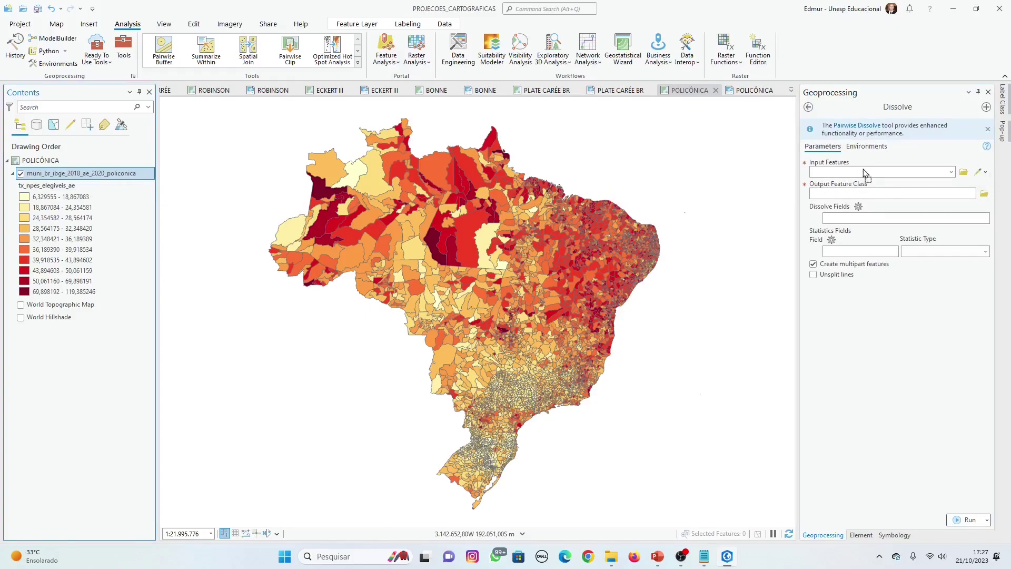
{"action": "left_click_drag", "start_coordinate": [863, 172], "coordinate": [865, 173]}
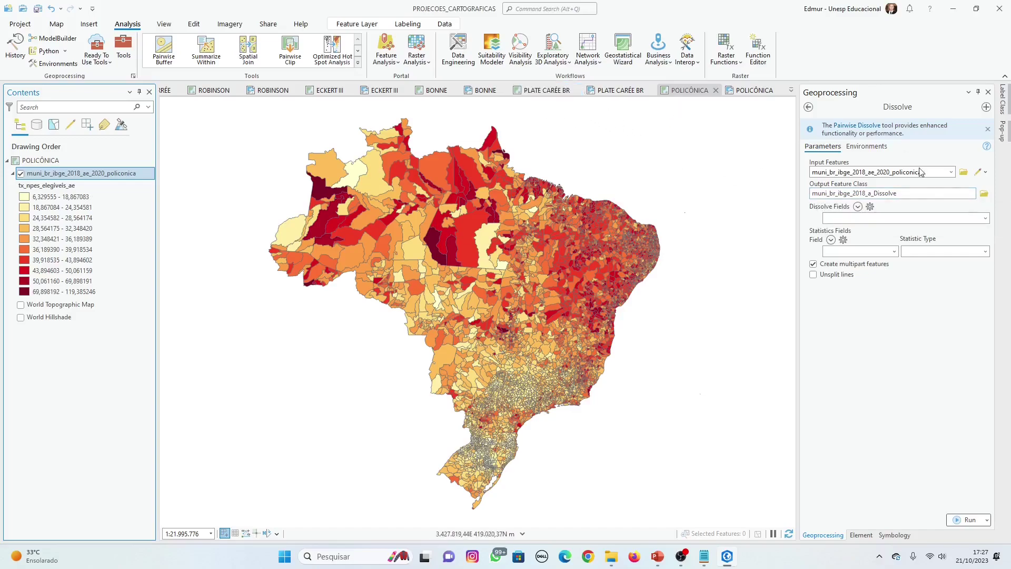
{"action": "left_click", "coordinate": [935, 174]}
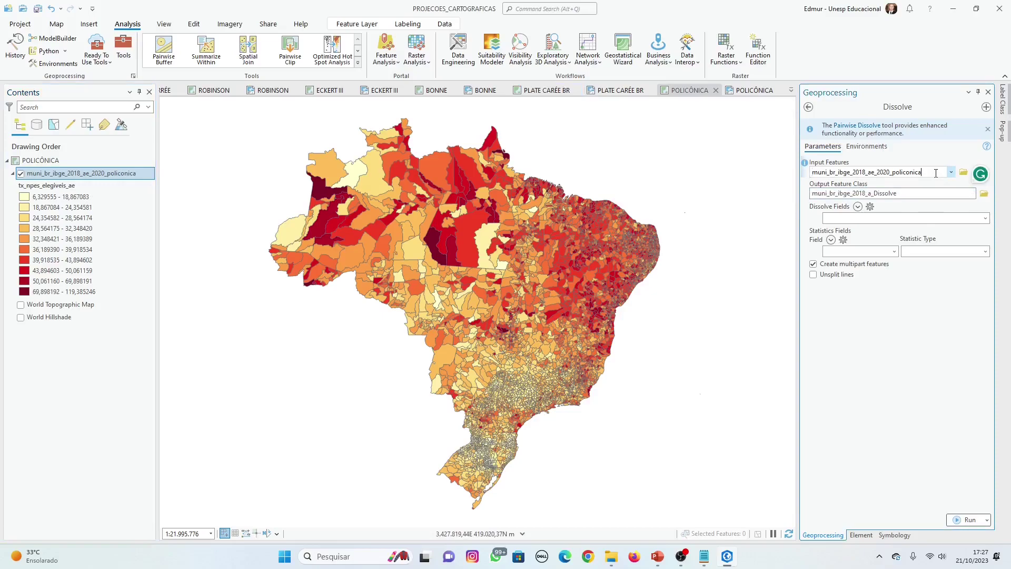
Name the Dissolve output feature class uf_br_ibge_2018_ae_2020_policonica within the project geodatabase.
{"action": "left_click", "coordinate": [935, 193]}
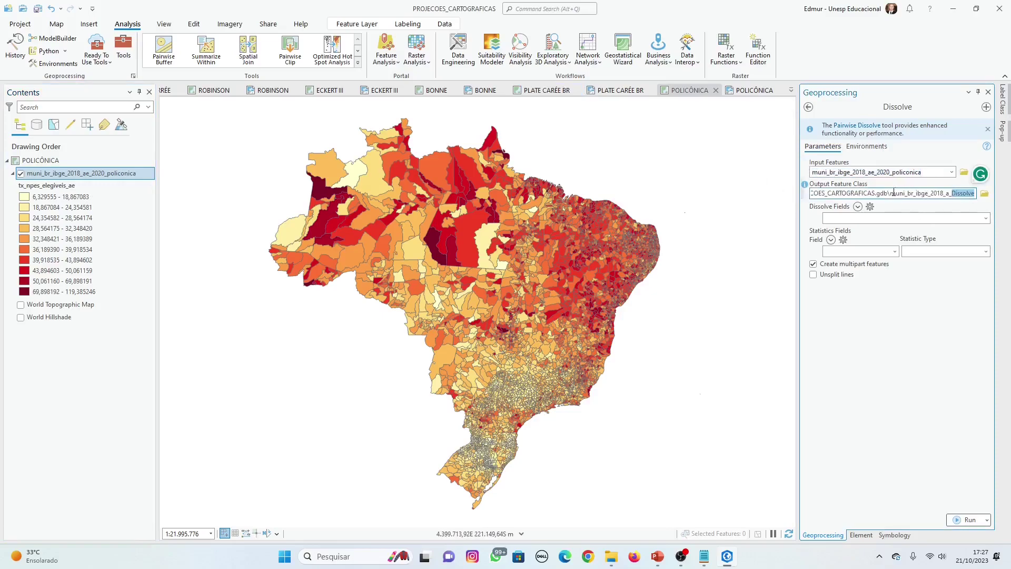
{"action": "left_click_drag", "start_coordinate": [894, 193], "coordinate": [1009, 194]}
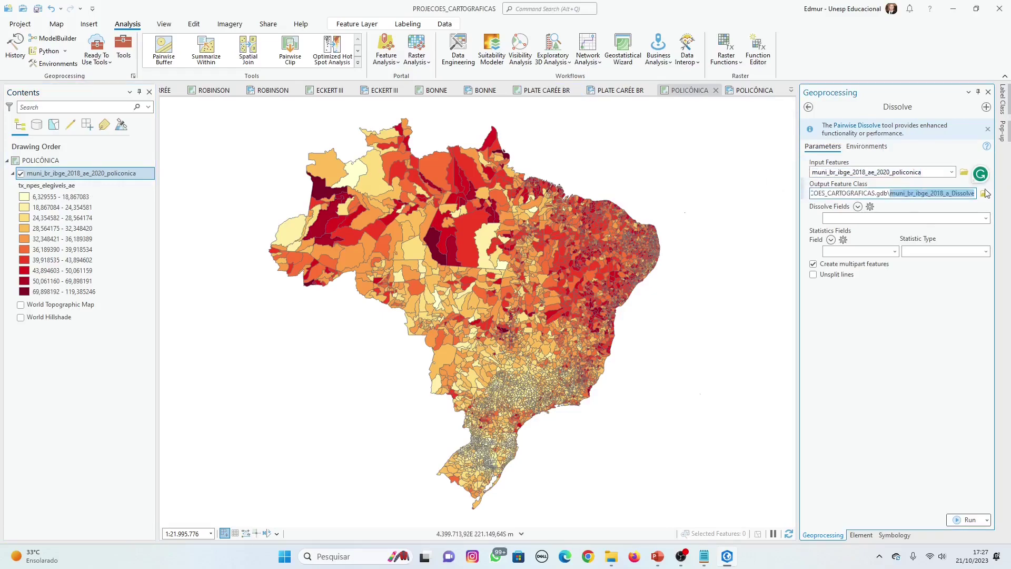
{"action": "type", "text": "muni_br_ibge_2018_ae_2020_policonica"}
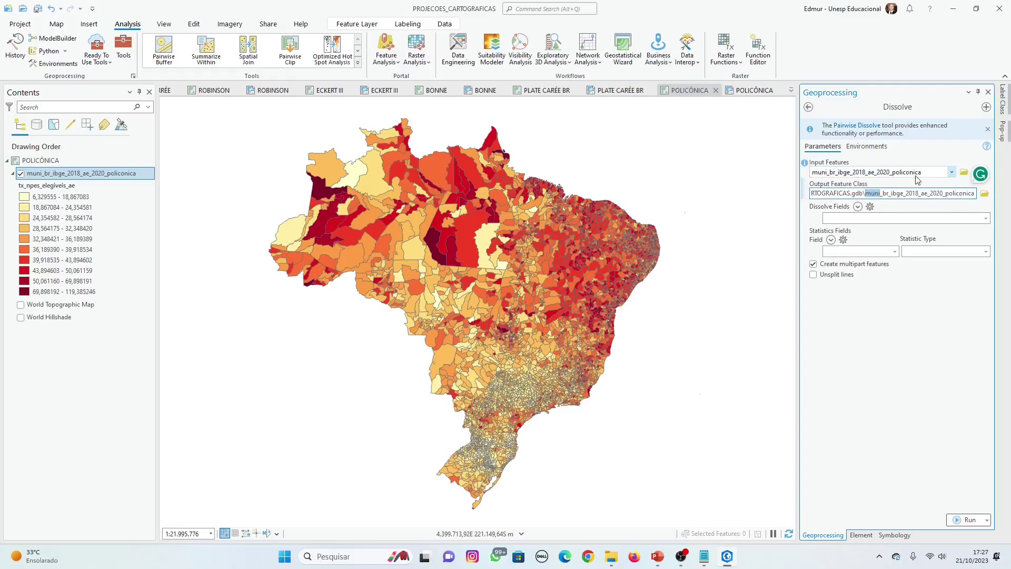
{"action": "type", "text": "uf_br"}
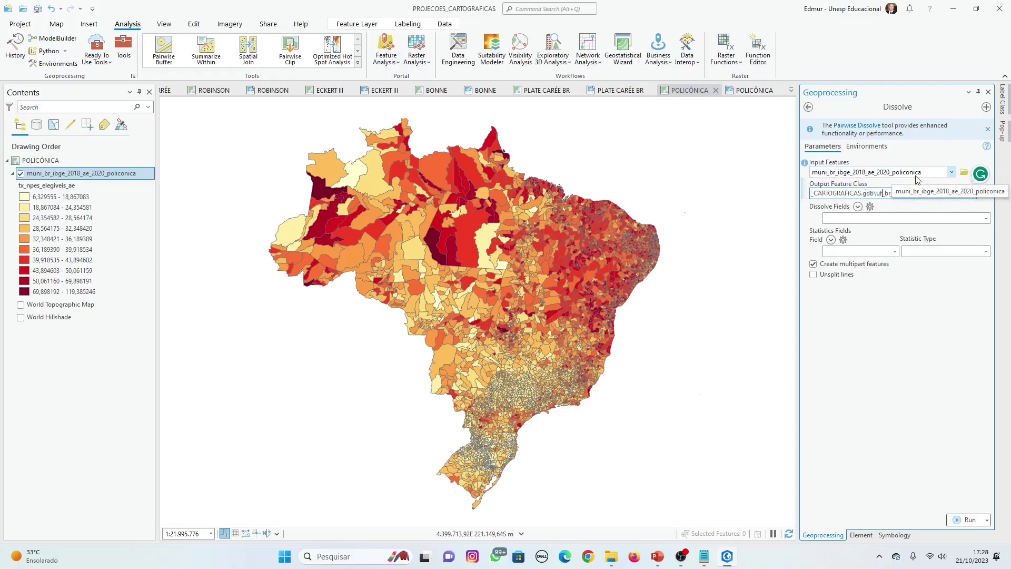
{"action": "type", "text": "f"}
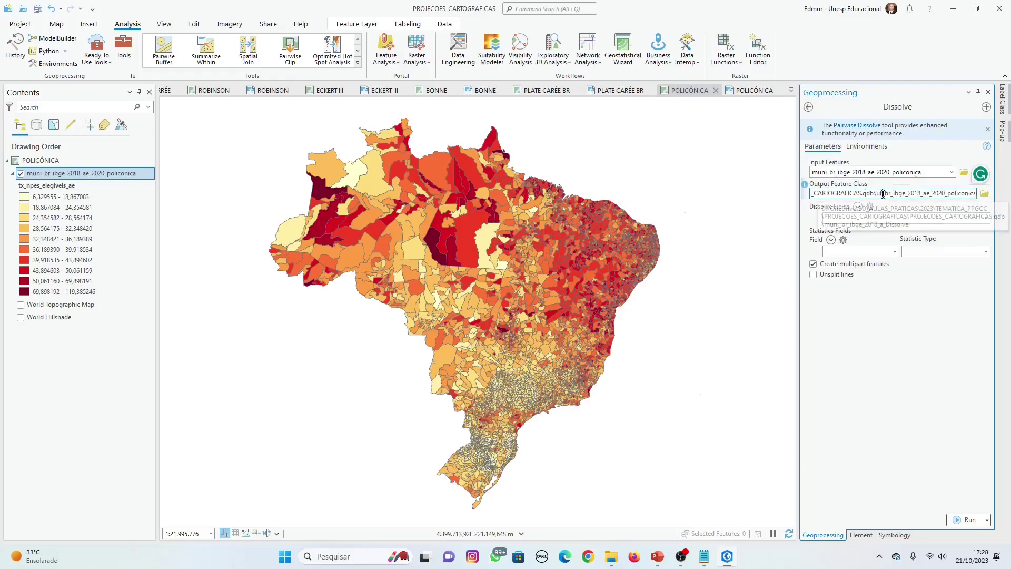
Dissolve the municipalities by the SIGLA_UF field with multipart feature creation turned off.
{"action": "left_click", "coordinate": [986, 220]}
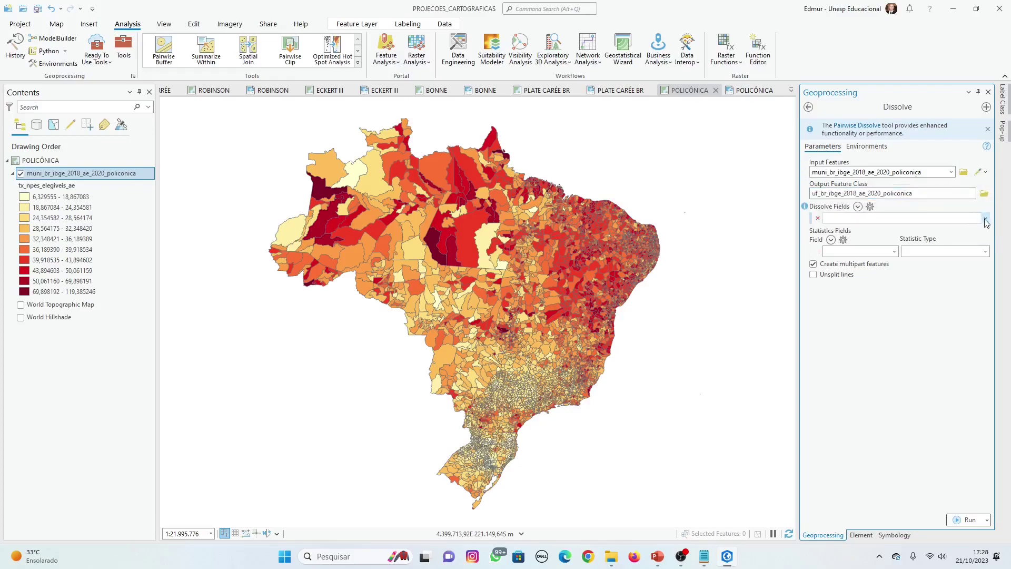
{"action": "left_click", "coordinate": [986, 220]}
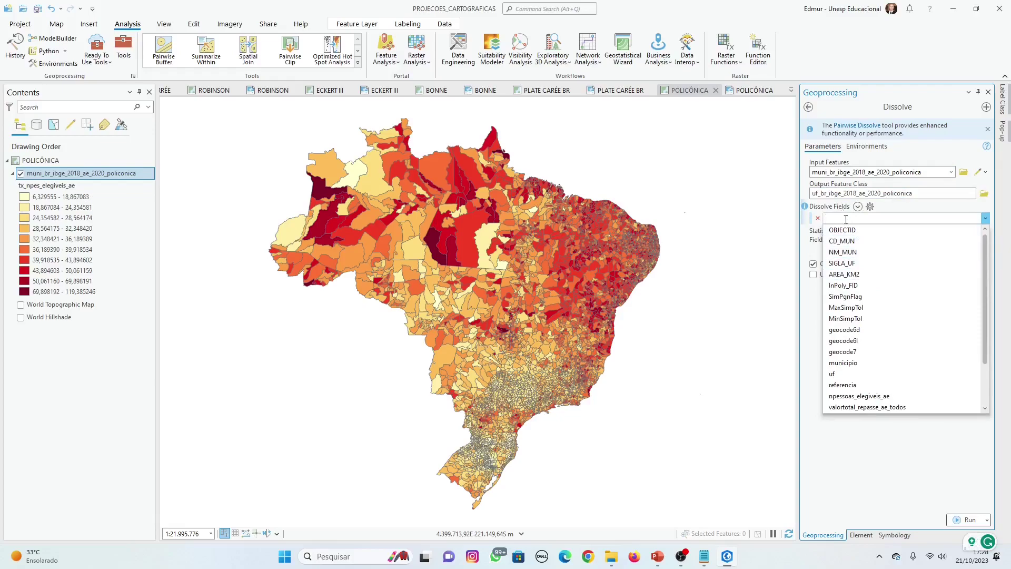
{"action": "left_click", "coordinate": [846, 263]}
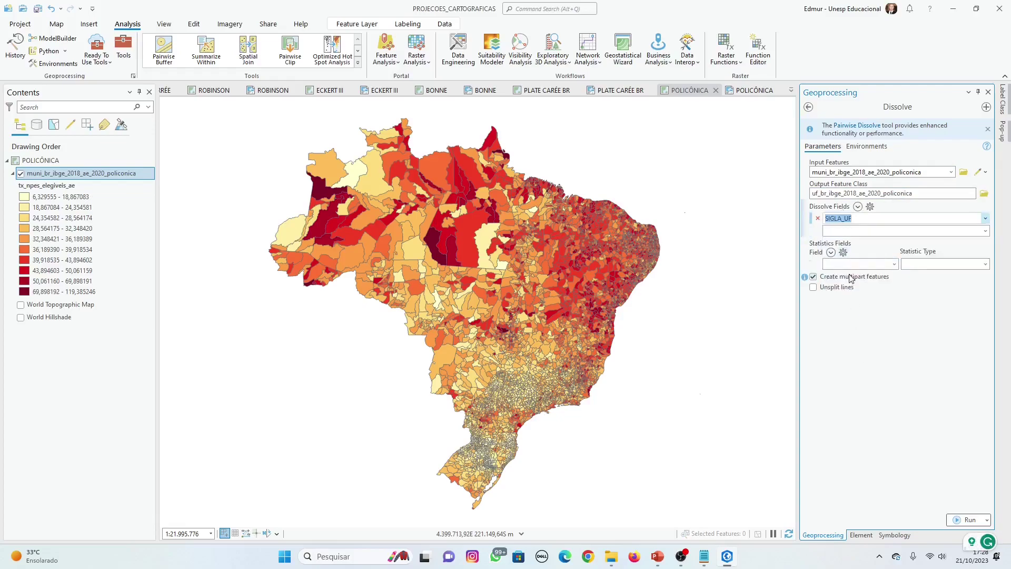
{"action": "left_click", "coordinate": [851, 277]}
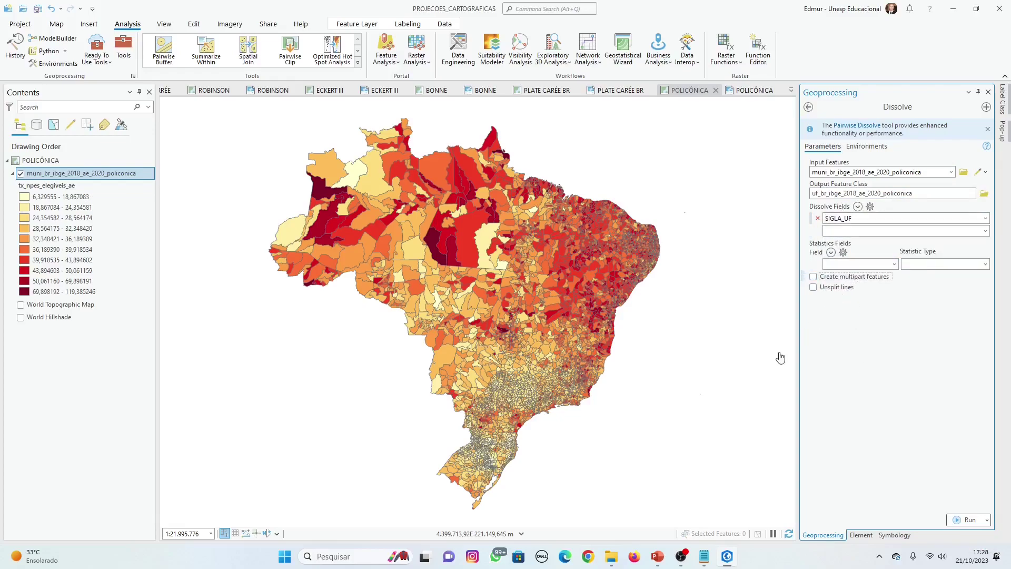
{"action": "left_click", "coordinate": [969, 520]}
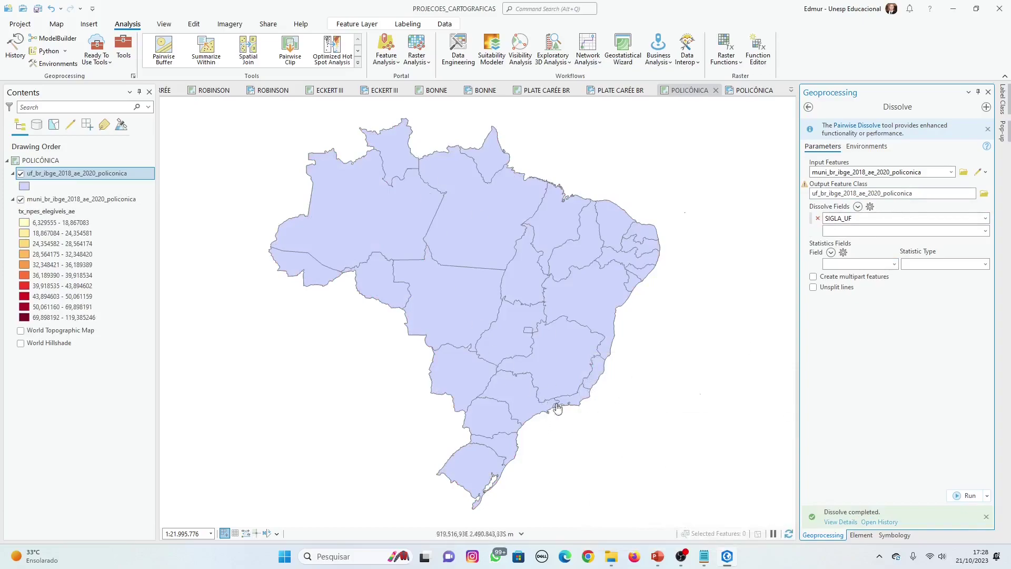
Check that coastal islands are separate features in the dissolved state layer by selecting one off the southeast coast, and clear the selection.
{"action": "scroll", "coordinate": [553, 411], "scroll_direction": "up", "scroll_amount": 5}
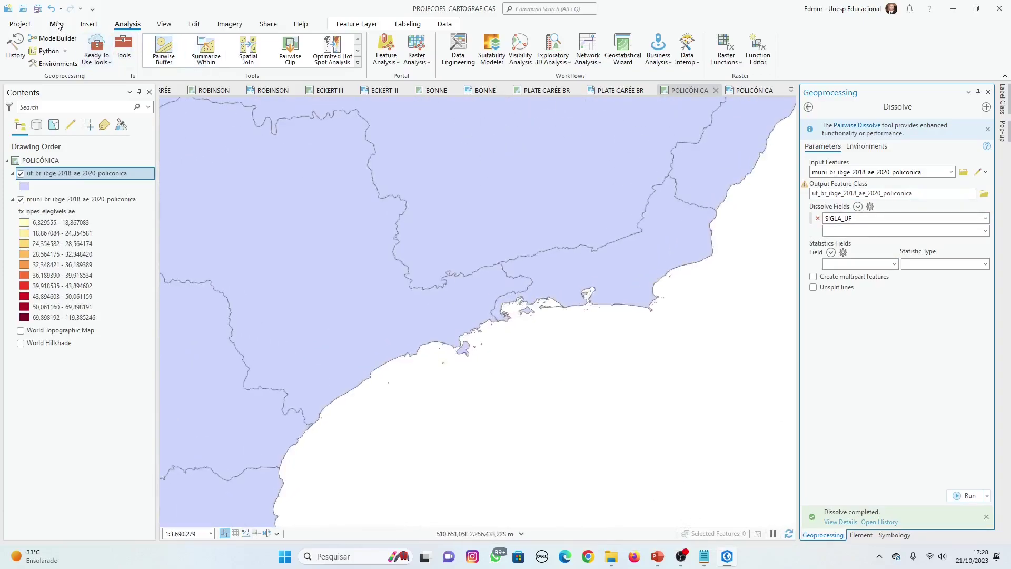
{"action": "left_click", "coordinate": [57, 23]}
{"action": "left_click", "coordinate": [319, 50]}
{"action": "left_click", "coordinate": [465, 352]}
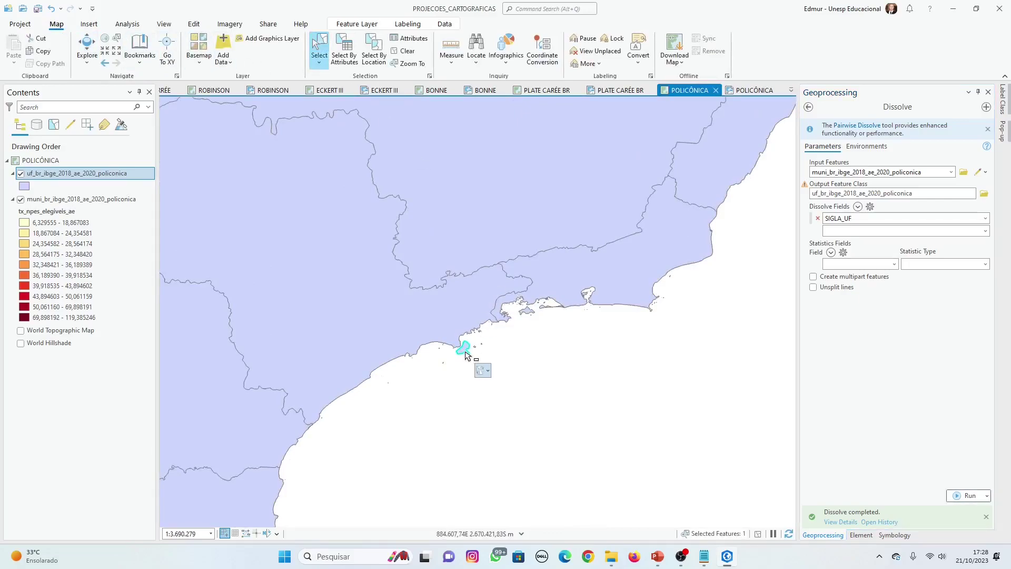
{"action": "left_click", "coordinate": [462, 350]}
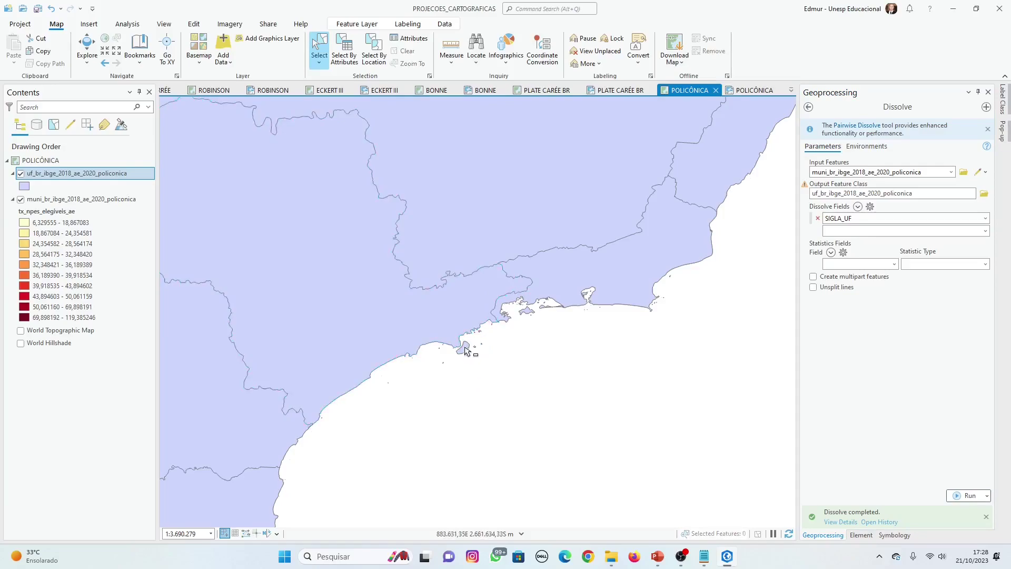
{"action": "left_click", "coordinate": [463, 349]}
{"action": "scroll", "coordinate": [465, 289], "scroll_direction": "down", "scroll_amount": 2}
{"action": "scroll", "coordinate": [463, 289], "scroll_direction": "down", "scroll_amount": 3}
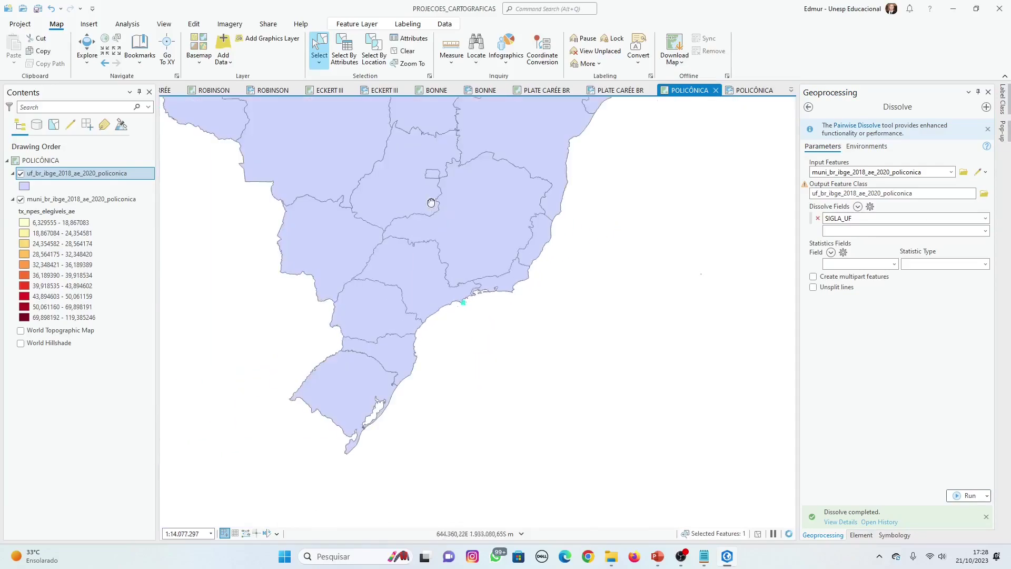
{"action": "scroll", "coordinate": [428, 203], "scroll_direction": "up", "scroll_amount": 1}
{"action": "scroll", "coordinate": [535, 277], "scroll_direction": "down", "scroll_amount": 1}
{"action": "left_click_drag", "start_coordinate": [519, 284], "coordinate": [509, 287]}
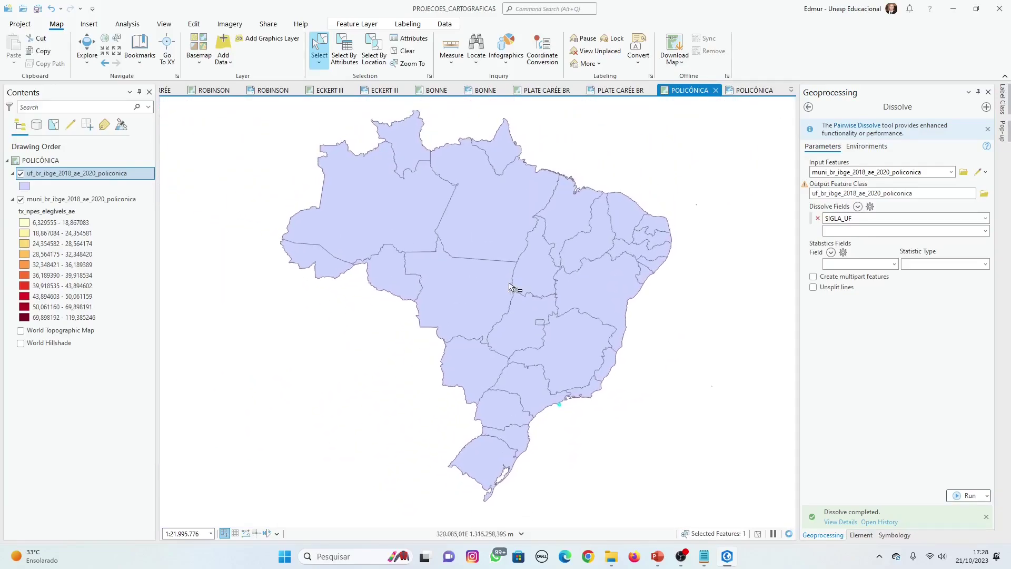
{"action": "left_click", "coordinate": [568, 421]}
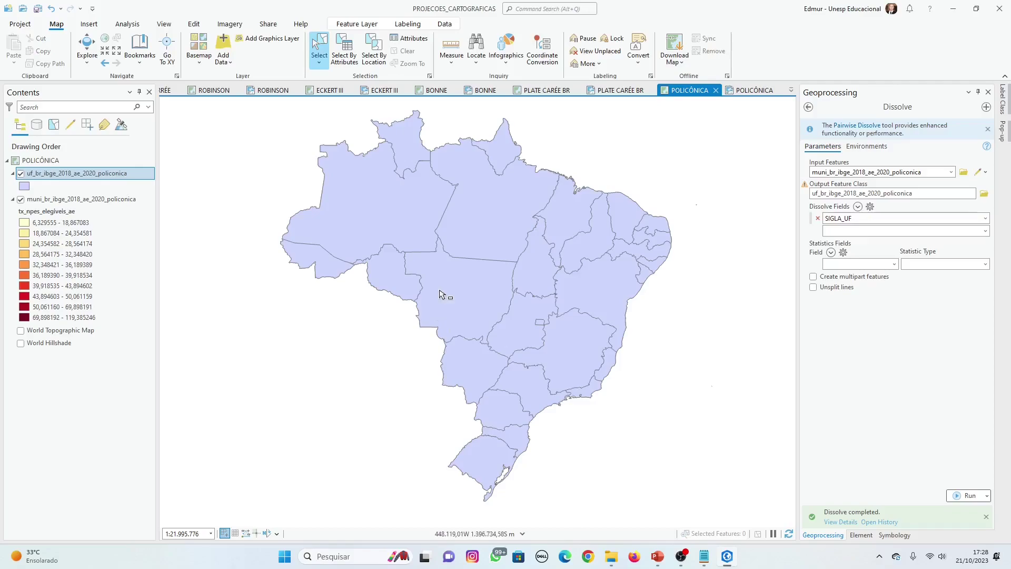
Symbolize the uf_br_ibge_2018_ae_2020_policonica layer with no fill and a black 1 pt outline.
{"action": "left_click", "coordinate": [25, 187]}
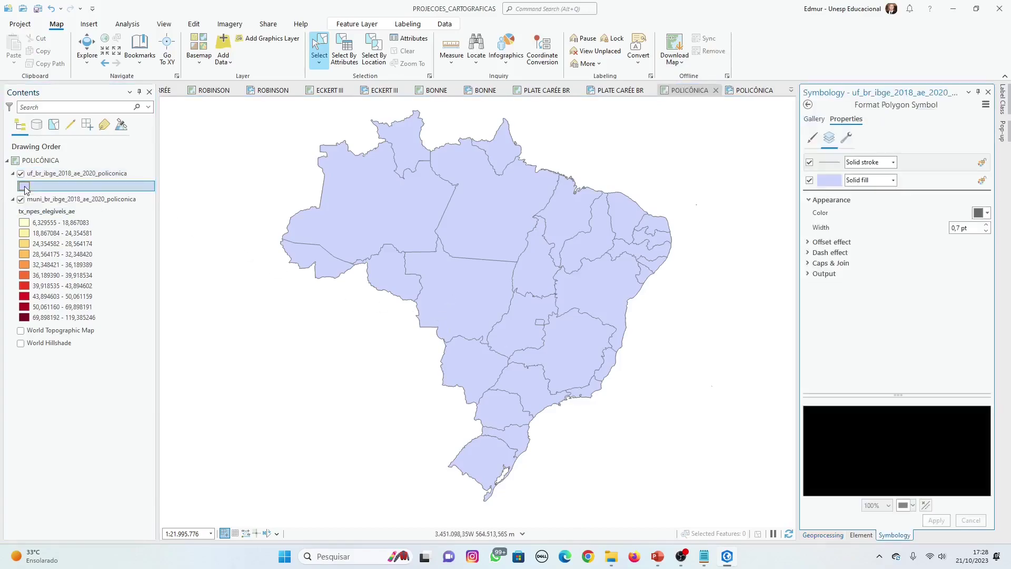
{"action": "left_click", "coordinate": [809, 180]}
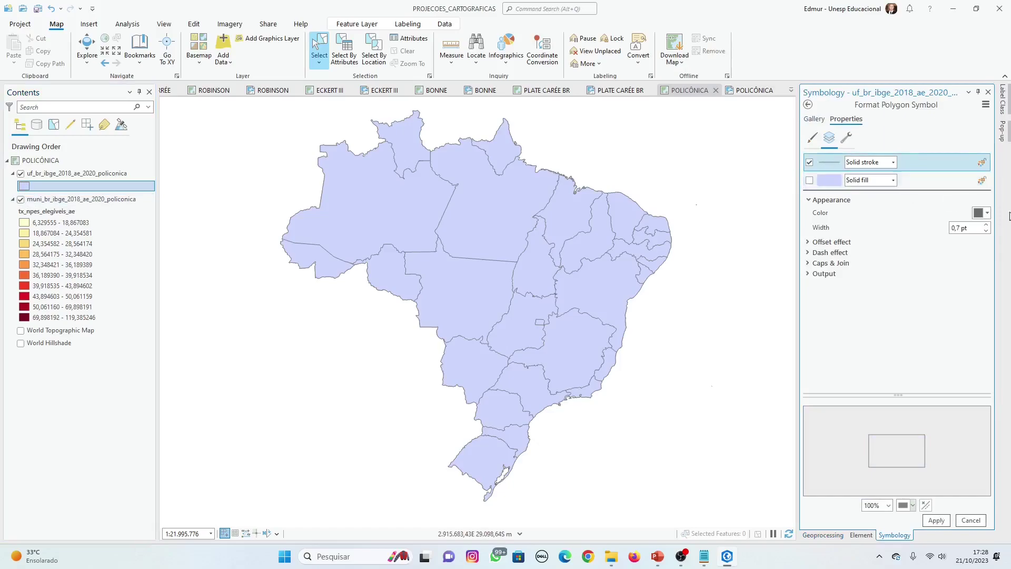
{"action": "left_click", "coordinate": [986, 213]}
{"action": "left_click", "coordinate": [878, 343]}
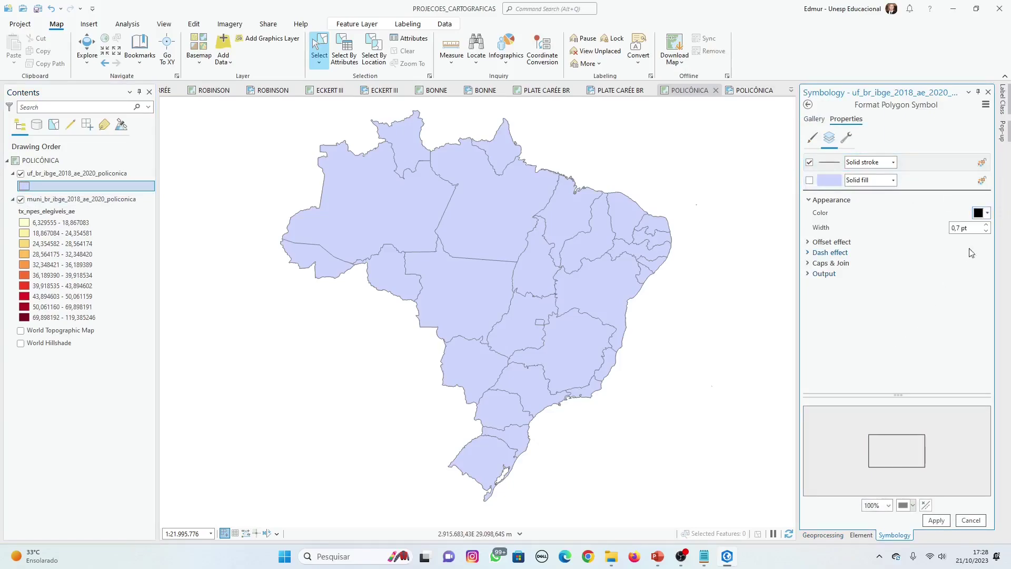
{"action": "left_click", "coordinate": [987, 225]}
{"action": "left_click", "coordinate": [936, 520]}
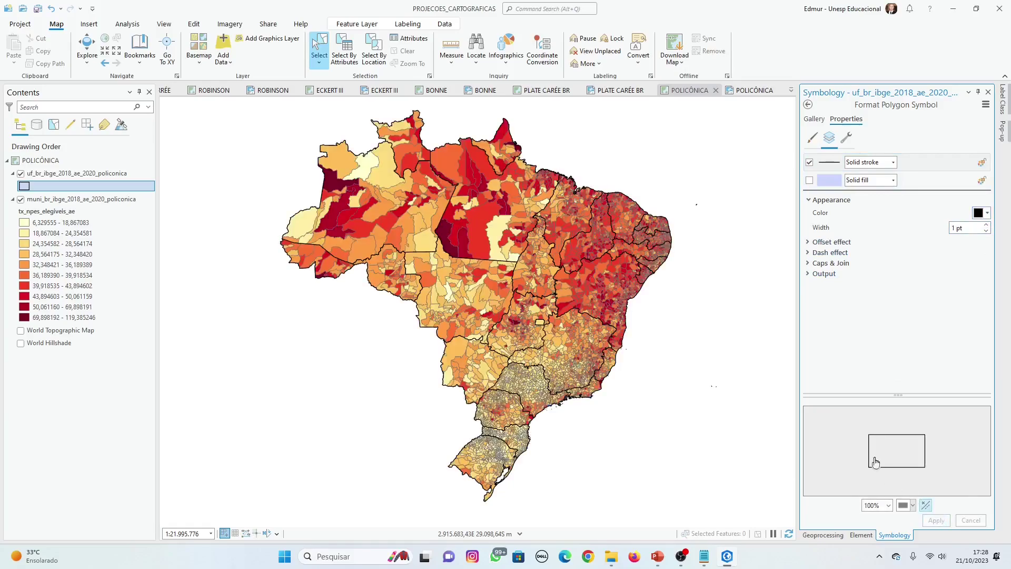
Return to the POLICÔNICA layout and view the page at 100% to check the state outlines.
{"action": "left_click", "coordinate": [754, 90]}
{"action": "left_click", "coordinate": [60, 23]}
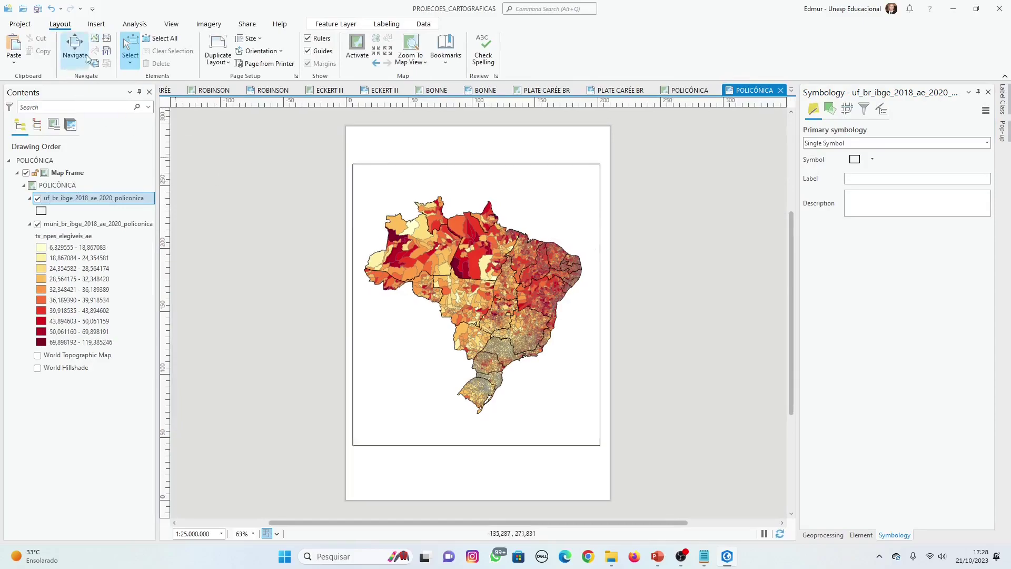
{"action": "left_click", "coordinate": [106, 50]}
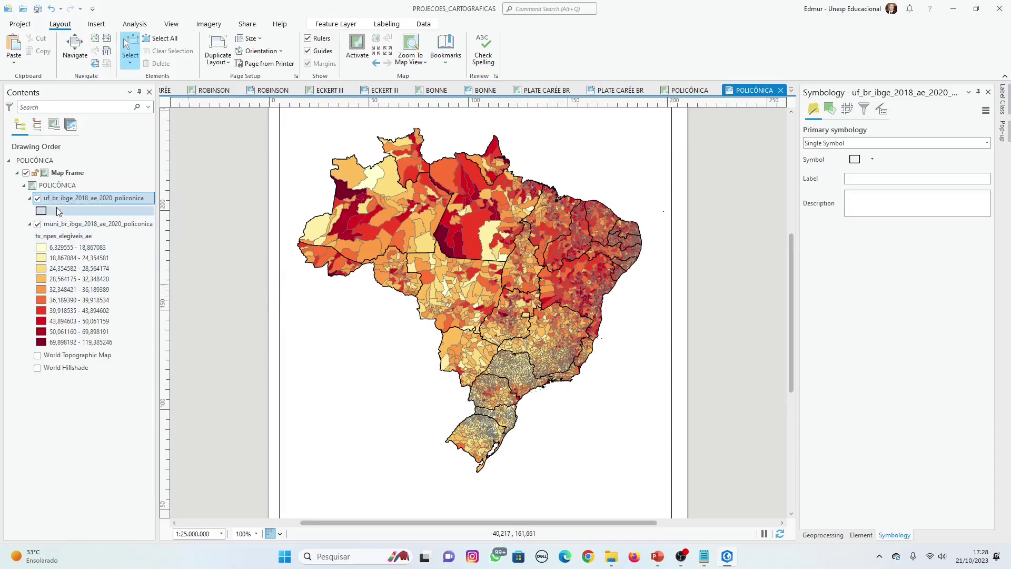
Duplicate the state and municipality layers in the POLICÔNICA map frame and remove the extra state layer.
{"action": "left_click_drag", "start_coordinate": [58, 198], "coordinate": [63, 224]}
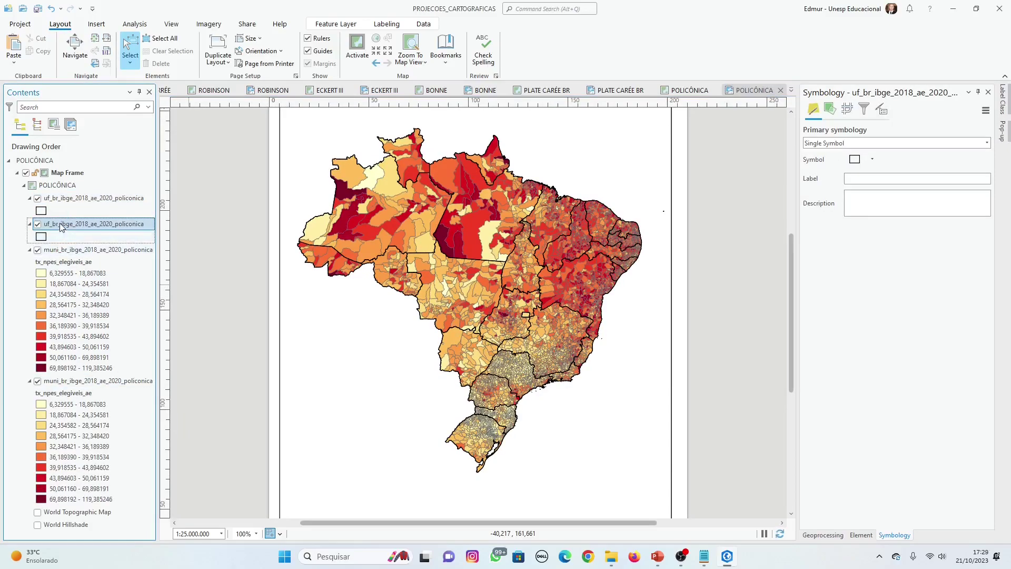
{"action": "right_click", "coordinate": [63, 225]}
{"action": "left_click", "coordinate": [81, 189]}
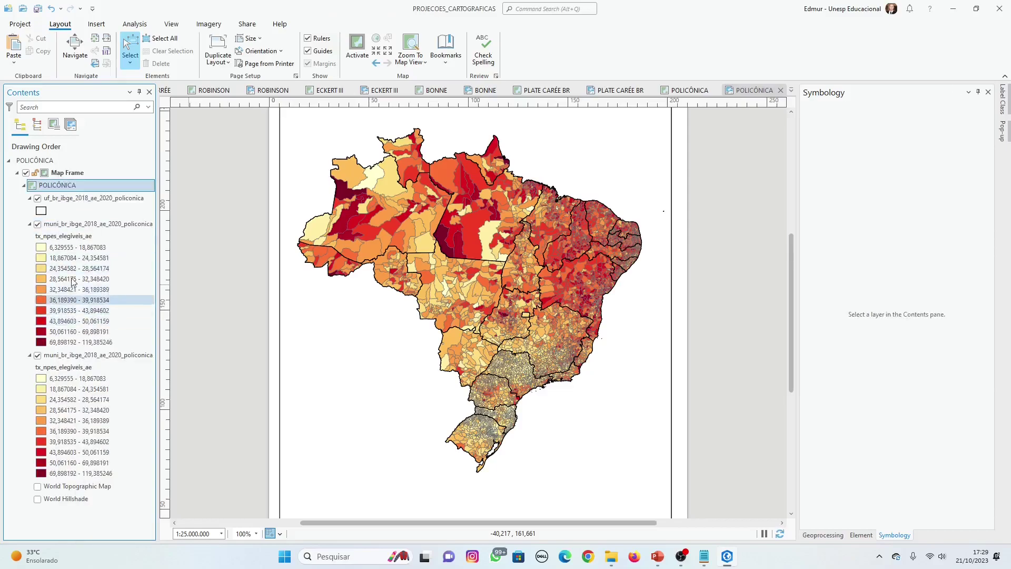
Paste another copy of the muni_br_ibge_2018_ae_2020_policonica layer into the POLICÔNICA map and remove the surplus copy.
{"action": "left_click", "coordinate": [59, 225]}
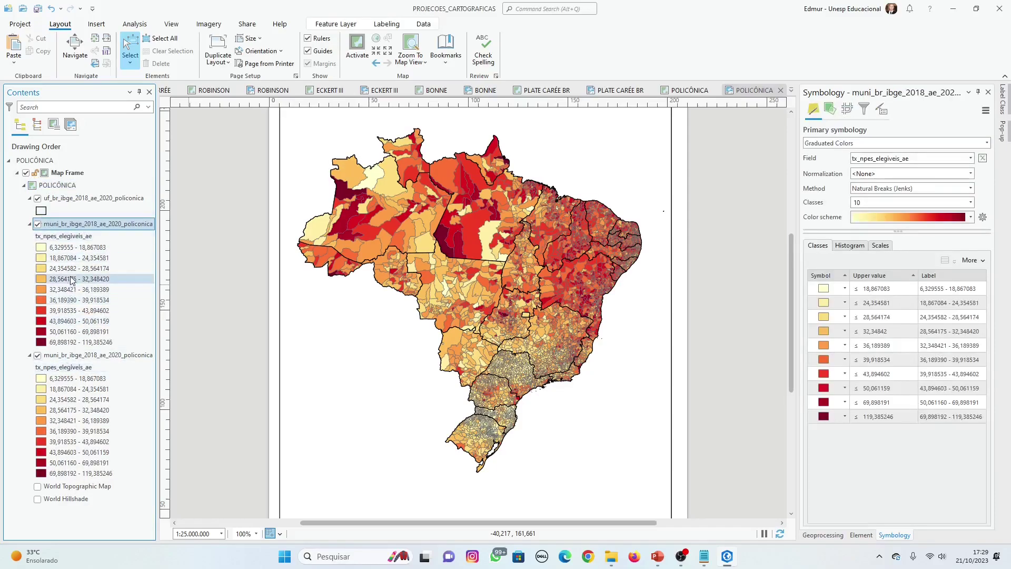
{"action": "left_click", "coordinate": [38, 223]}
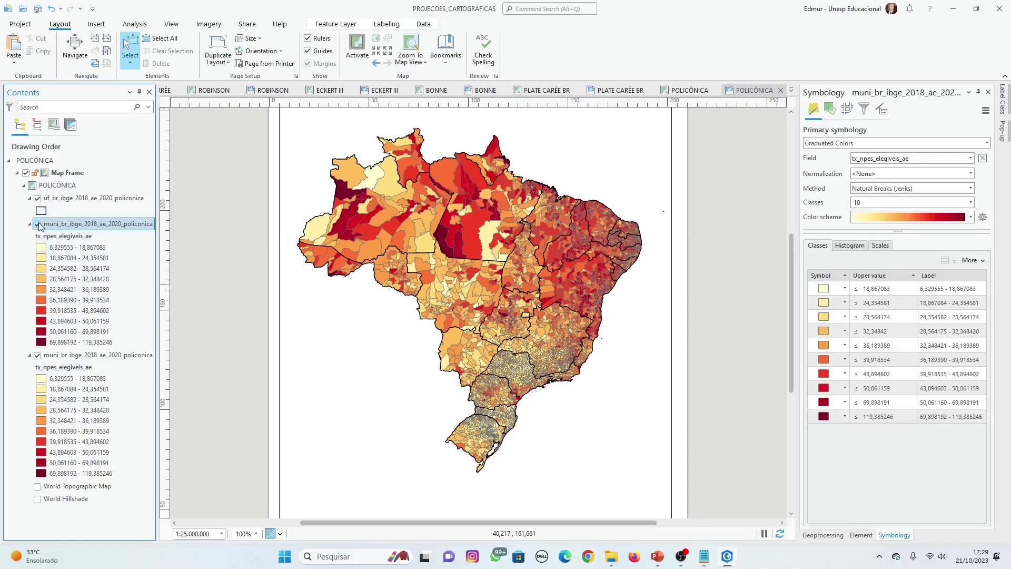
{"action": "left_click", "coordinate": [52, 355]}
{"action": "key", "text": "ctrl+c"}
{"action": "key", "text": "ctrl+v"}
{"action": "scroll", "coordinate": [53, 316], "scroll_direction": "down", "scroll_amount": 5}
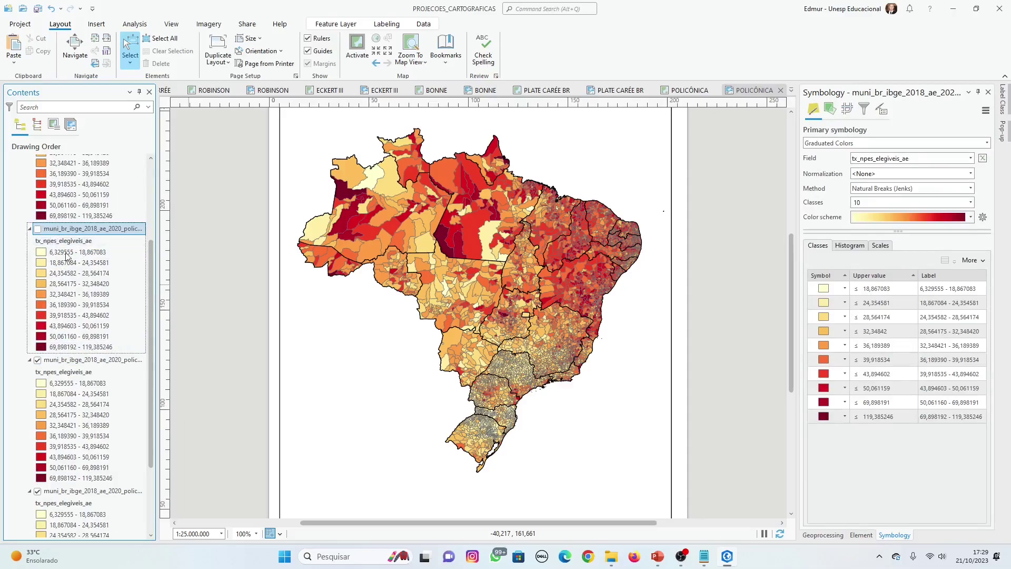
{"action": "right_click", "coordinate": [63, 228]}
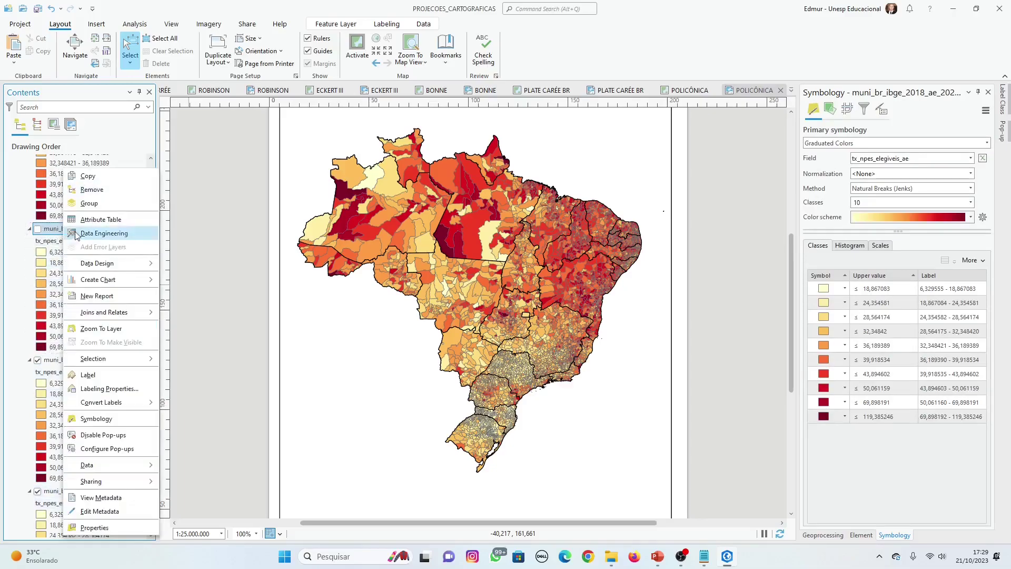
{"action": "left_click", "coordinate": [94, 188]}
{"action": "left_click", "coordinate": [82, 224]}
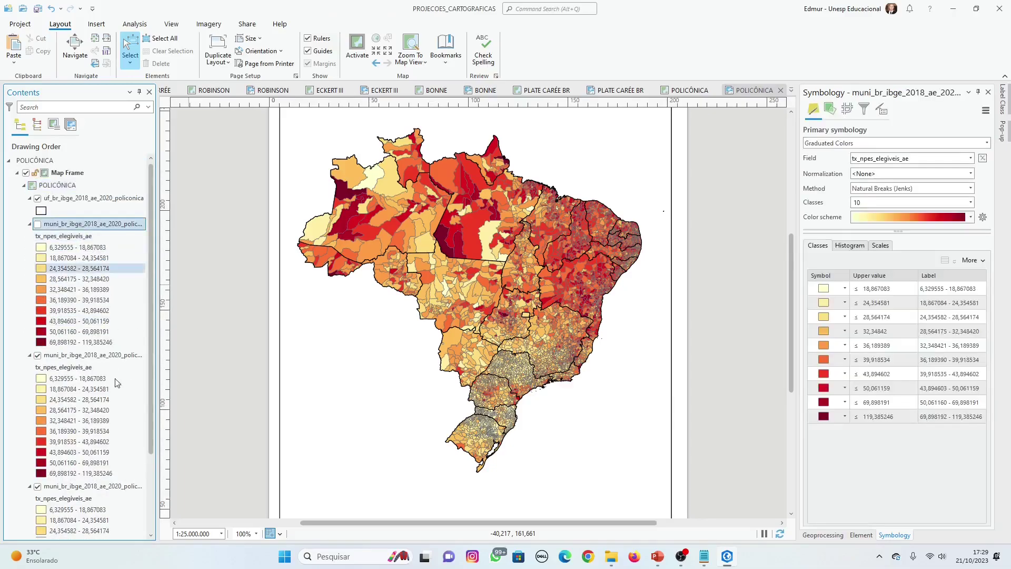
Hide the lowest copy of the municipality layer and turn on the uppermost copy.
{"action": "scroll", "coordinate": [113, 396], "scroll_direction": "down", "scroll_amount": 3}
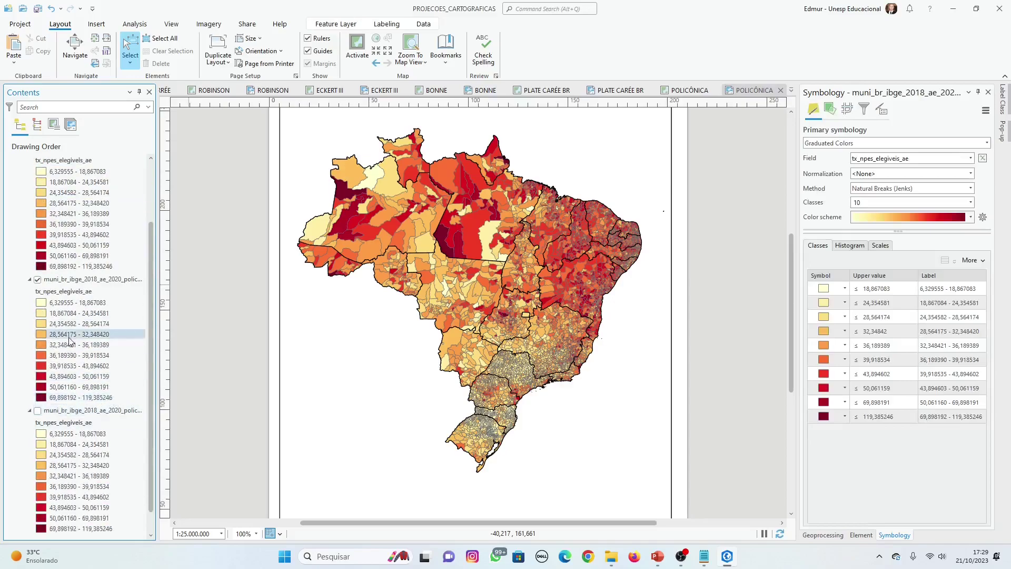
{"action": "scroll", "coordinate": [53, 337], "scroll_direction": "up", "scroll_amount": 7}
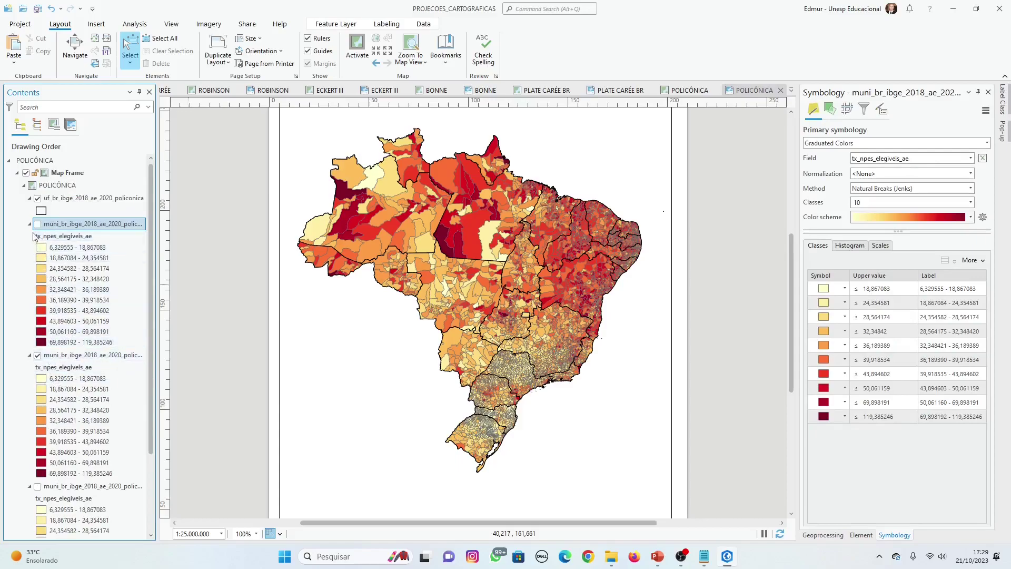
{"action": "left_click", "coordinate": [37, 225]}
Symbolize the uppermost municipality layer as a single symbol with no fill and a black 0,1 pt outline.
{"action": "right_click", "coordinate": [56, 229]}
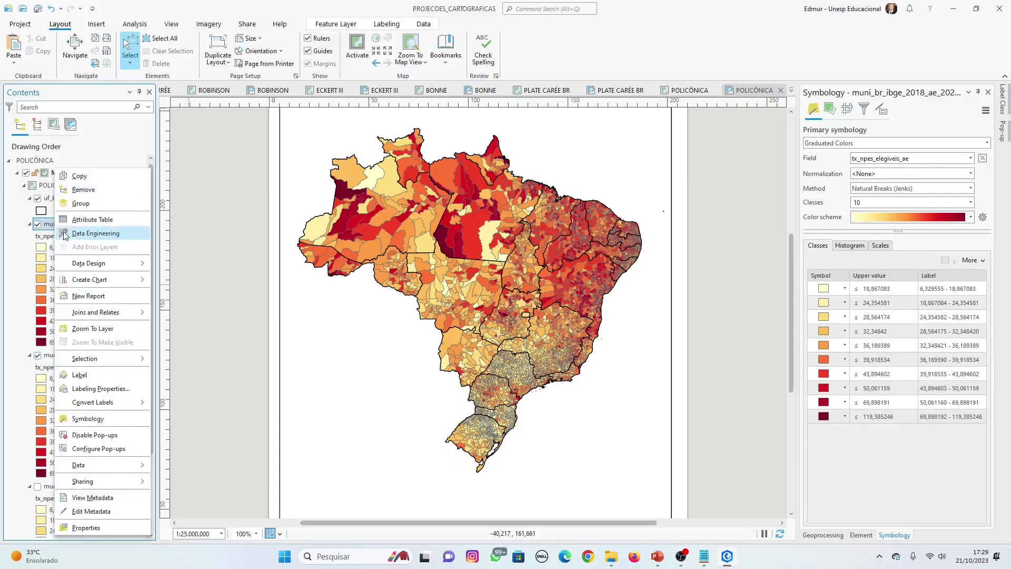
{"action": "left_click", "coordinate": [108, 418]}
{"action": "left_click", "coordinate": [867, 144]}
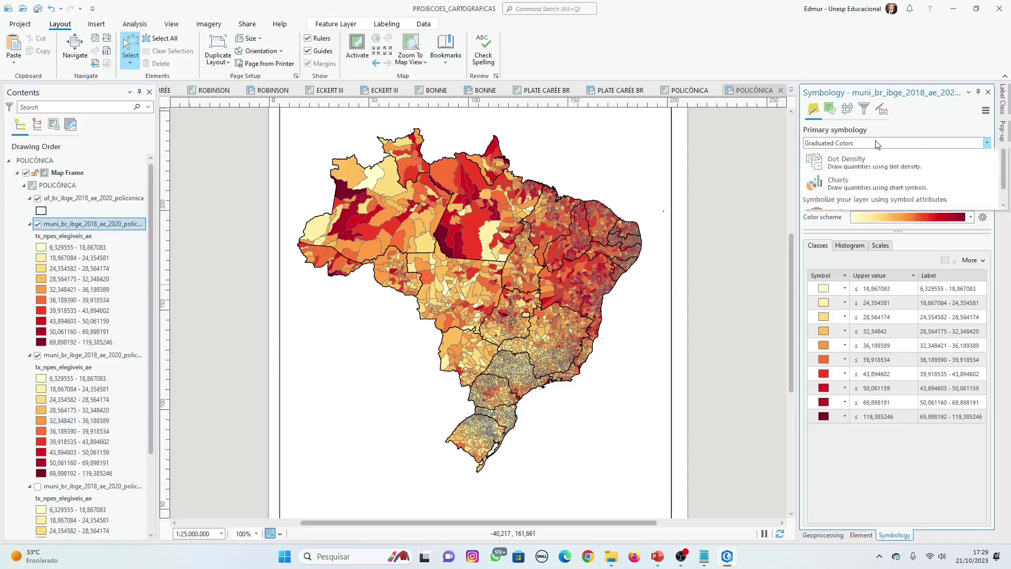
{"action": "scroll", "coordinate": [863, 174], "scroll_direction": "up", "scroll_amount": 1}
{"action": "left_click", "coordinate": [851, 168]}
{"action": "left_click", "coordinate": [852, 160]}
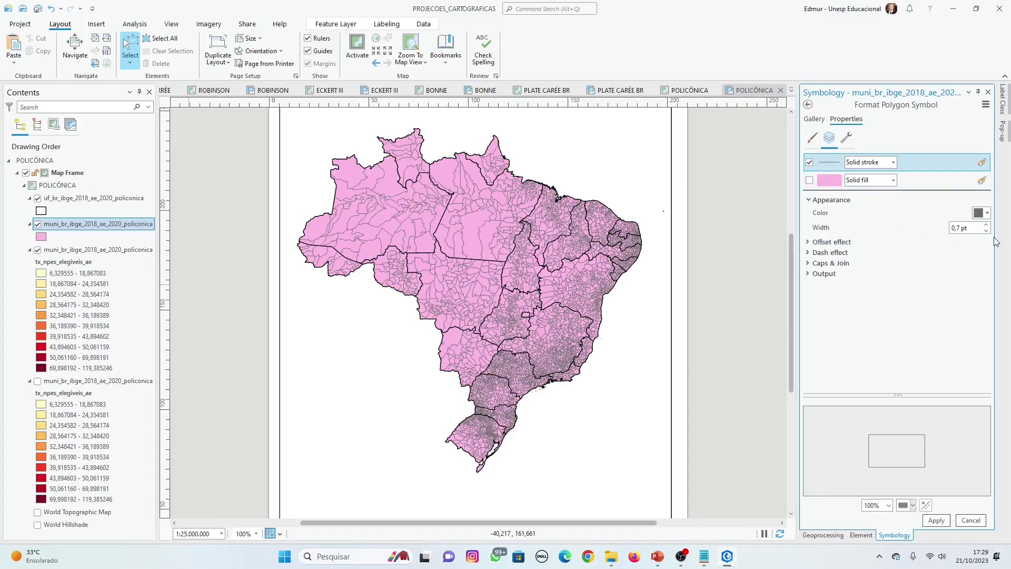
{"action": "left_click", "coordinate": [958, 227]}
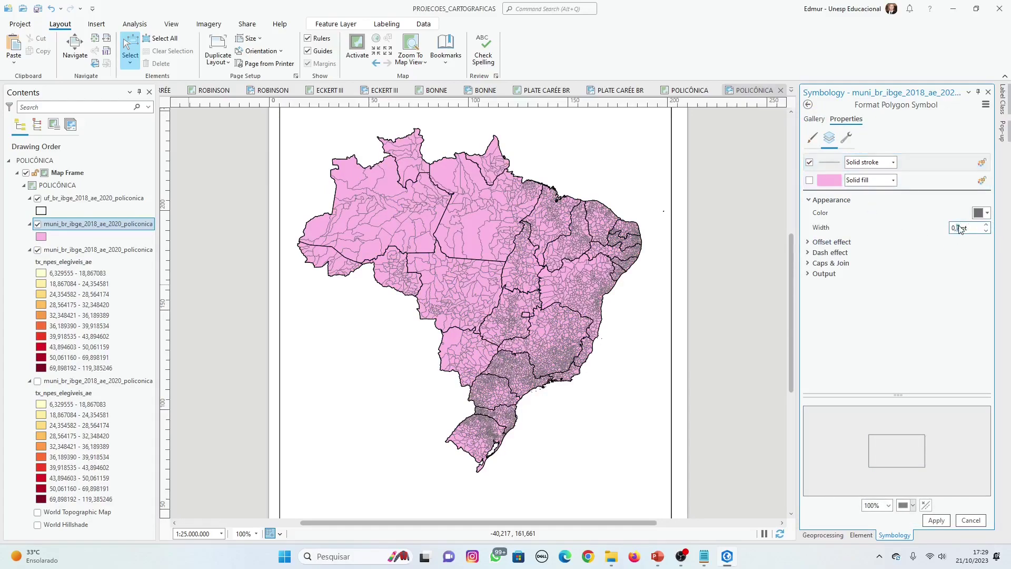
{"action": "left_click", "coordinate": [982, 212]}
{"action": "left_click", "coordinate": [878, 338]}
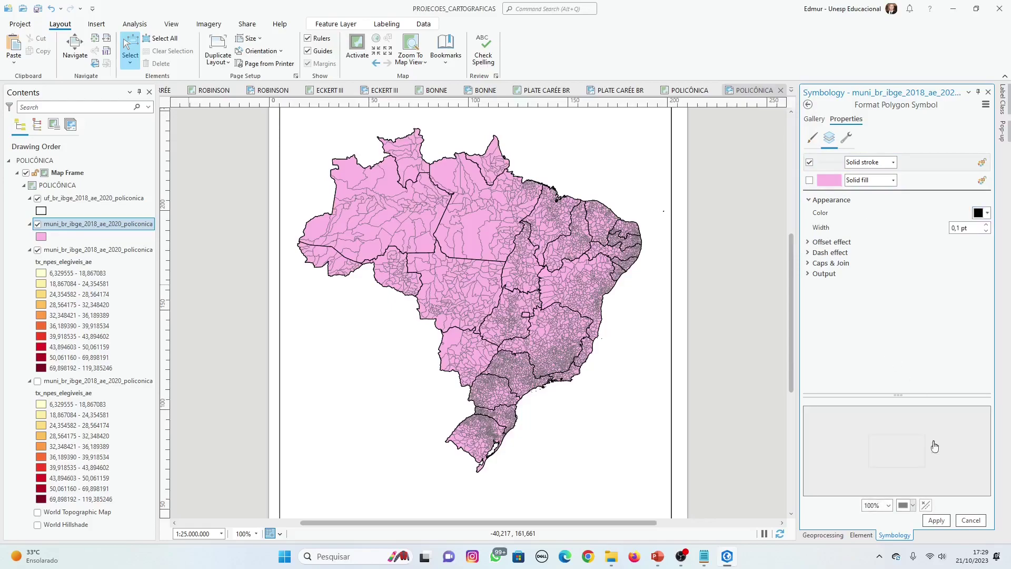
{"action": "left_click", "coordinate": [945, 522]}
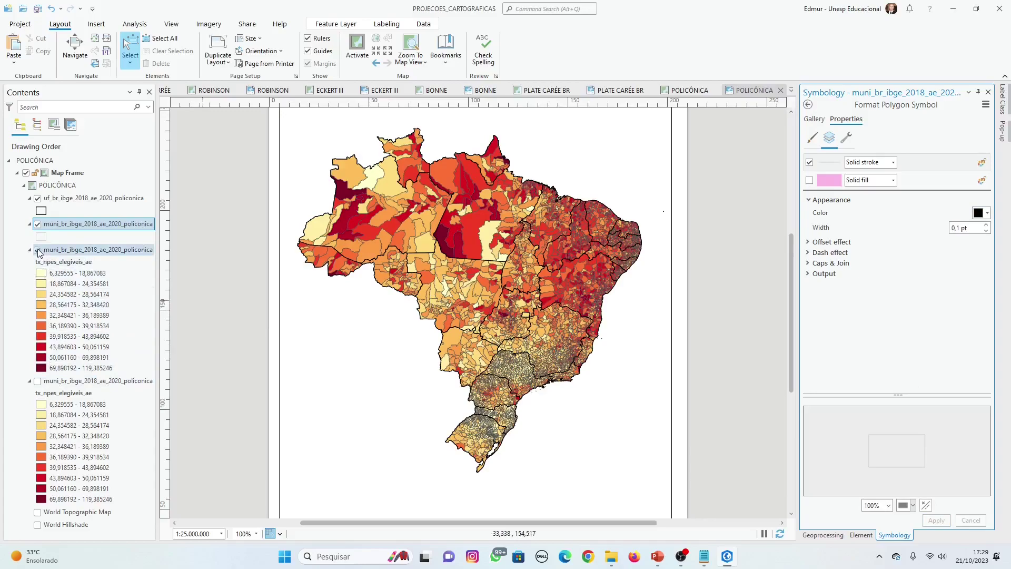
Apply the visible graduated municipality layer's color scheme to its outlines, switch the scheme target back to fill, and save the project.
{"action": "left_click", "coordinate": [55, 247]}
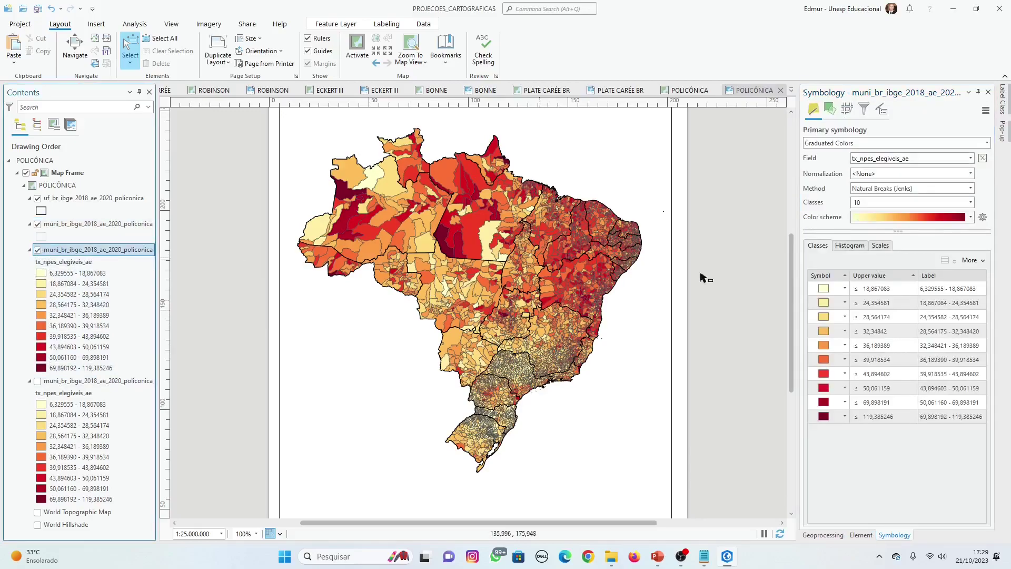
{"action": "left_click", "coordinate": [982, 218]}
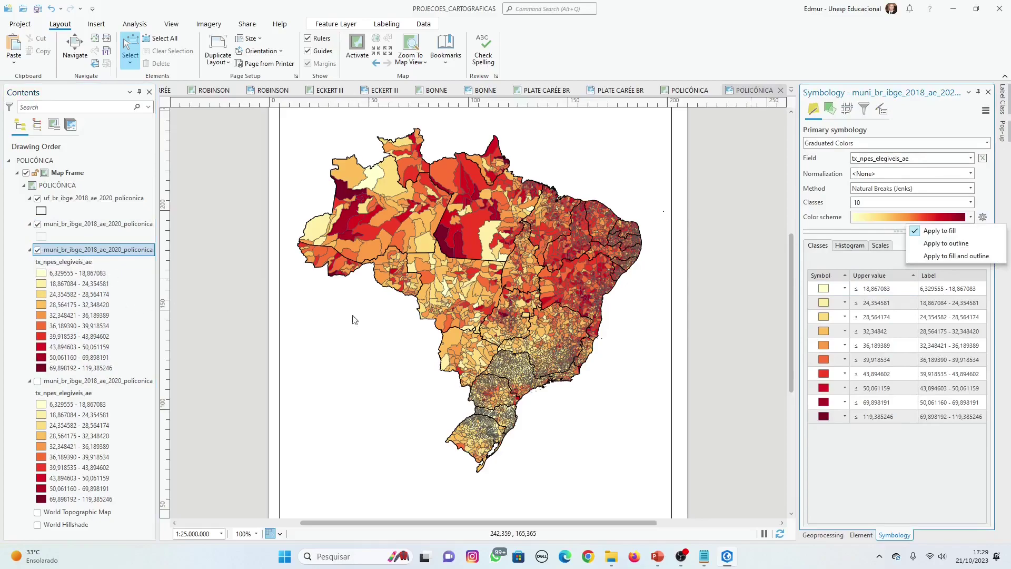
{"action": "left_click", "coordinate": [963, 243]}
{"action": "left_click", "coordinate": [983, 218]}
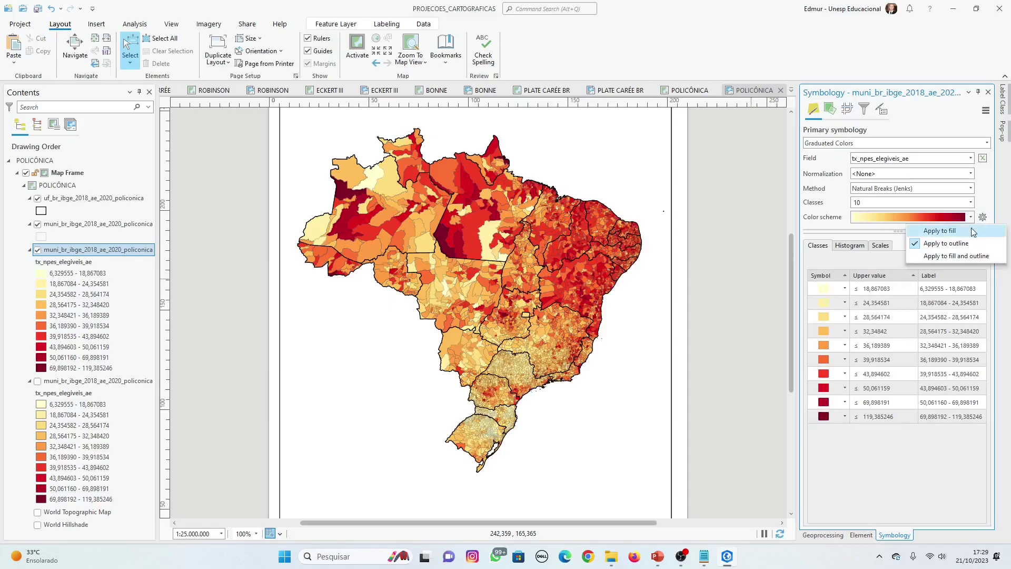
{"action": "left_click", "coordinate": [972, 233]}
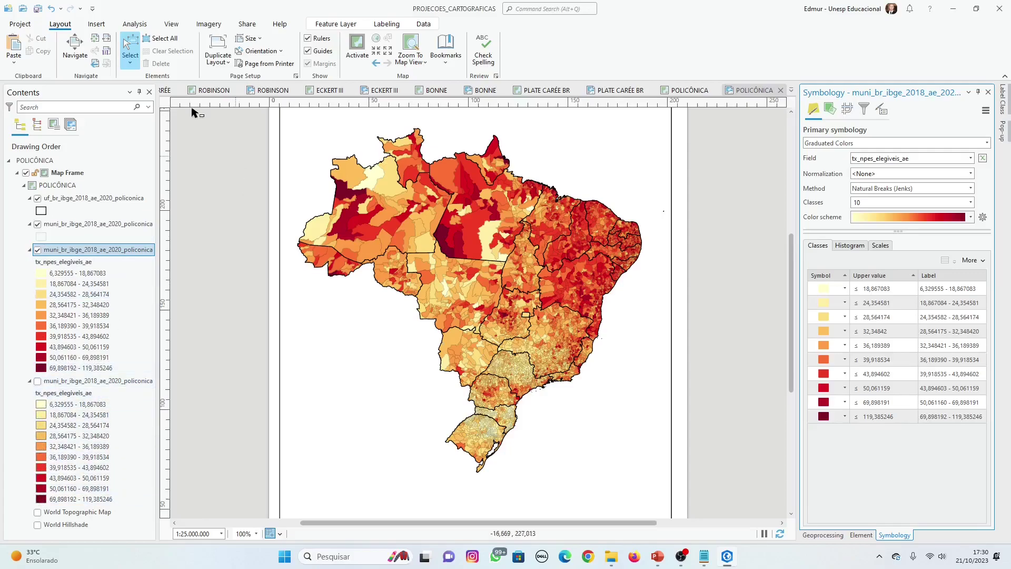
{"action": "left_click", "coordinate": [37, 8]}
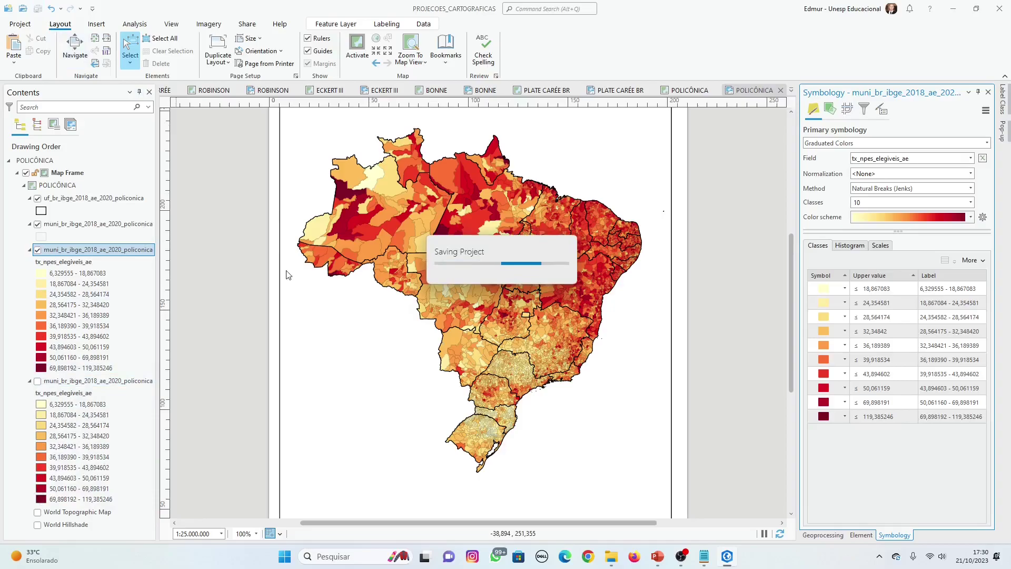
Switch to PowerPoint and present the Parte 5 slides comparing São Paulo in the Plate Carré and Lambert conformal conic projections.
{"action": "left_click", "coordinate": [657, 556]}
{"action": "scroll", "coordinate": [944, 293], "scroll_direction": "down", "scroll_amount": 2}
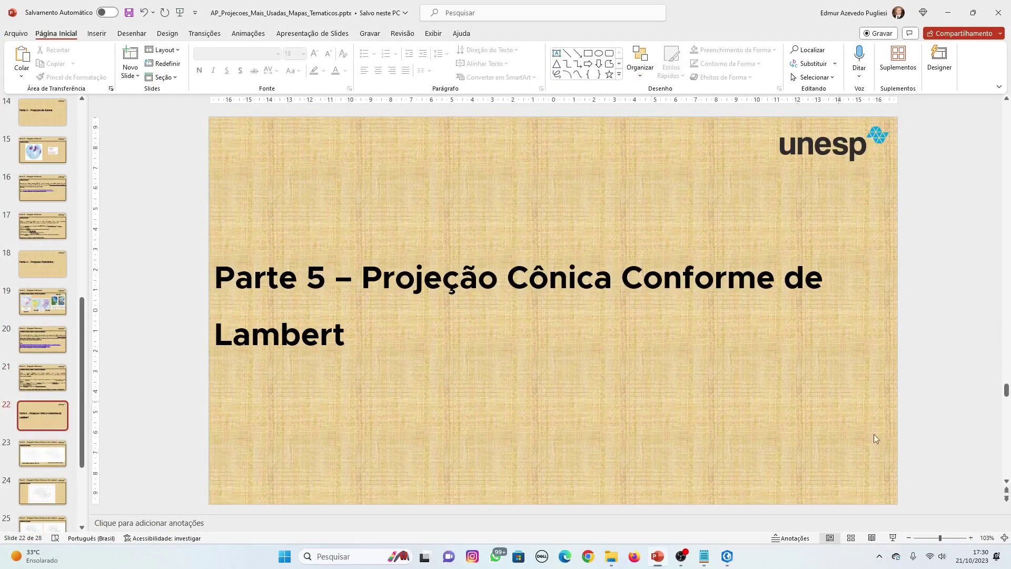
{"action": "left_click", "coordinate": [892, 537]}
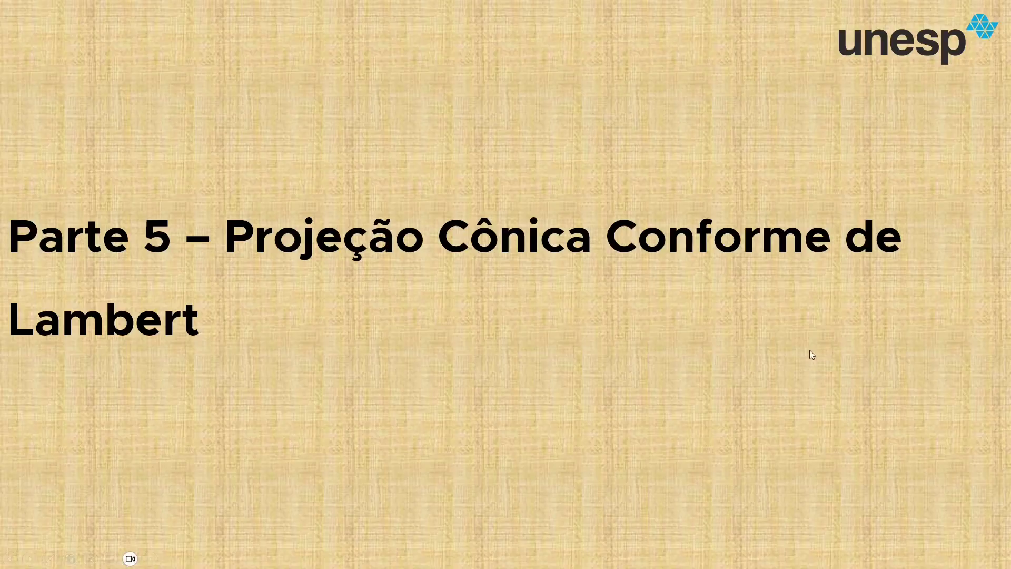
{"action": "left_click", "coordinate": [614, 330]}
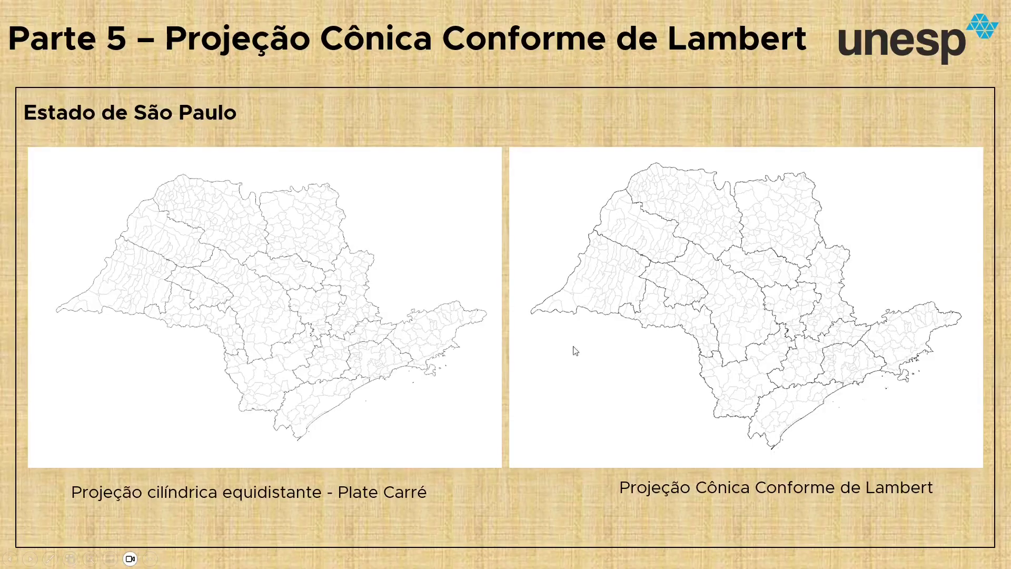
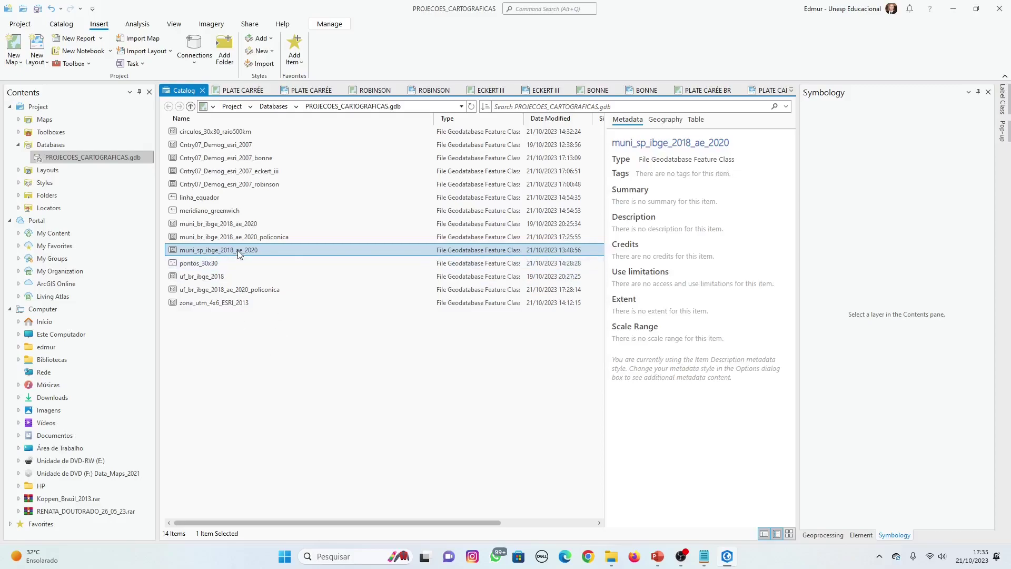
Add the muni_sp_ibge_2018_ae_2020 feature class from the project geodatabase to a new map.
{"action": "right_click", "coordinate": [238, 255]}
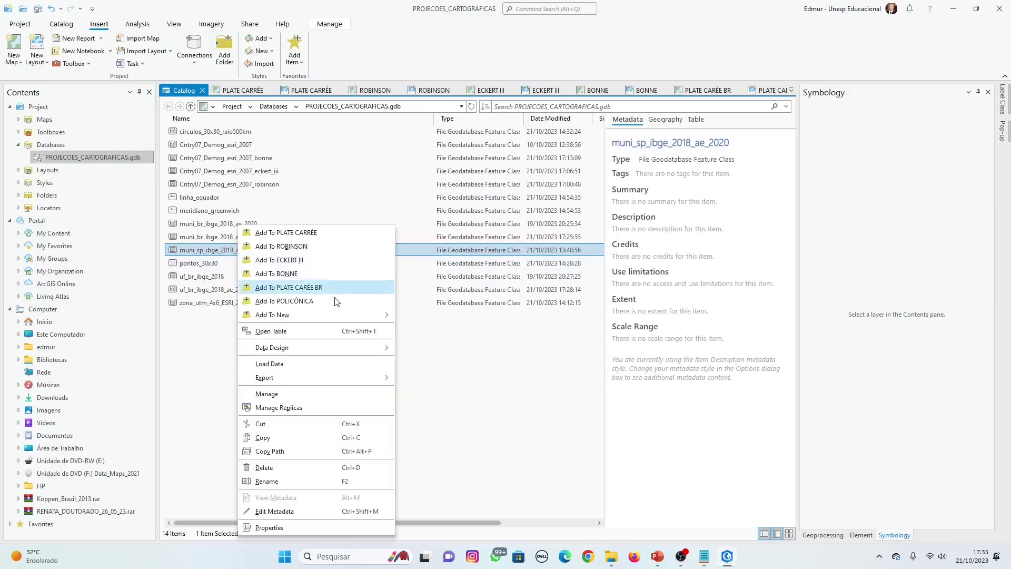
{"action": "mouse_move", "coordinate": [324, 316]}
{"action": "left_click", "coordinate": [440, 319]}
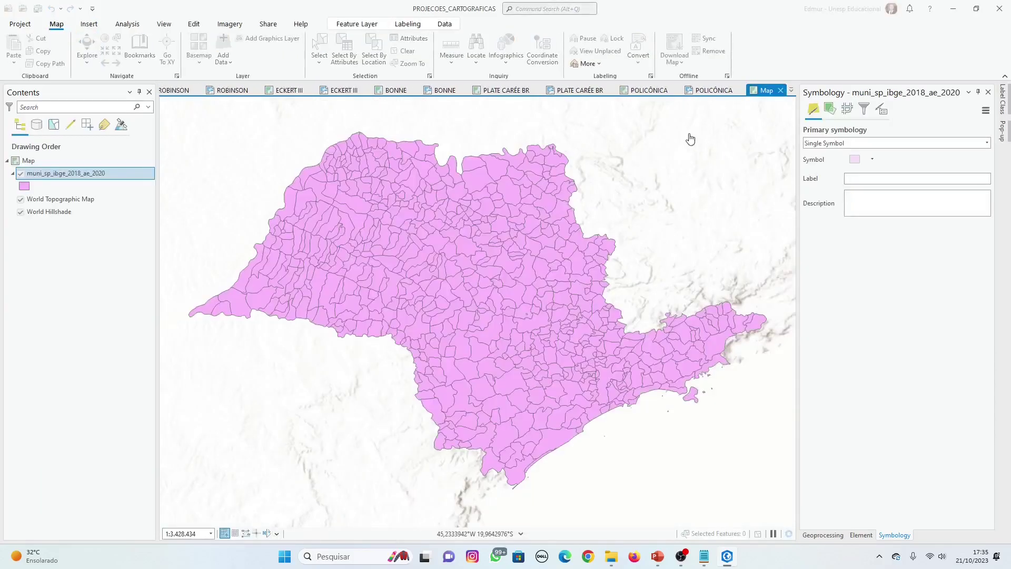
Rename the new São Paulo map PLATE CARÉE SP, reusing the name copied from the PLATE CARÉE BR map.
{"action": "left_click", "coordinate": [499, 90]}
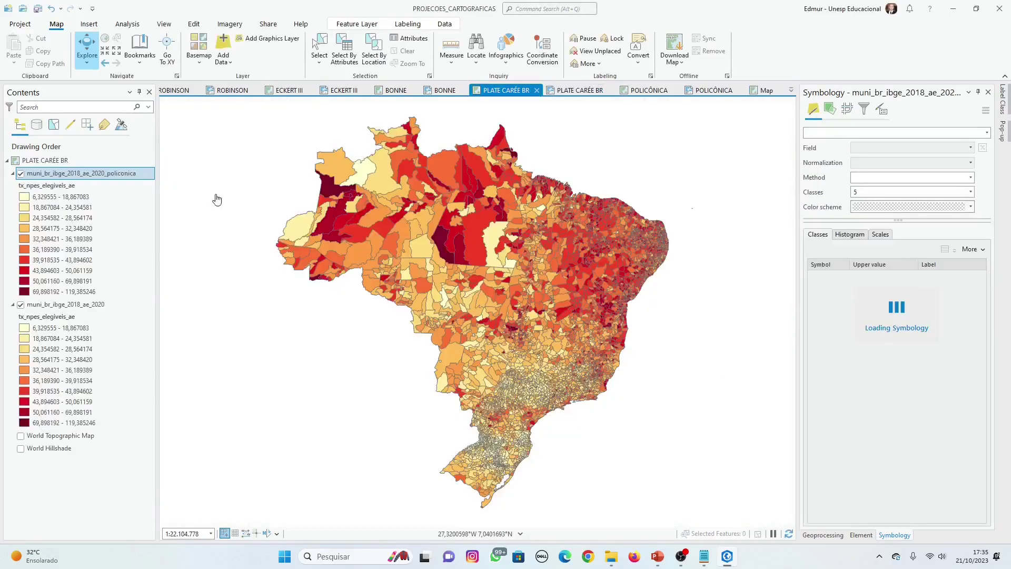
{"action": "left_click", "coordinate": [49, 161]}
{"action": "left_click", "coordinate": [46, 161]}
{"action": "key", "text": "ctrl+c"}
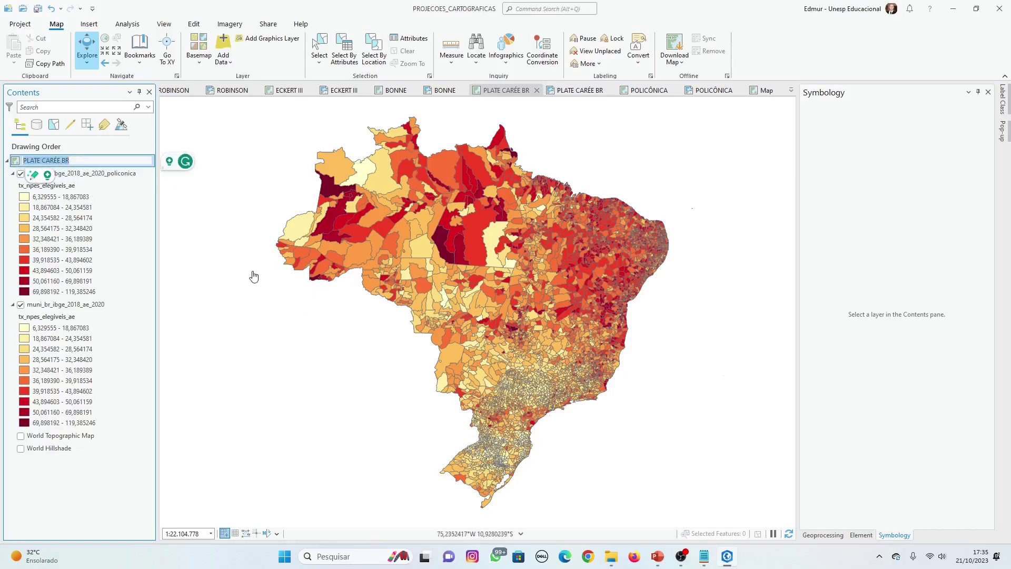
{"action": "left_click", "coordinate": [763, 91]}
{"action": "left_click", "coordinate": [47, 173]}
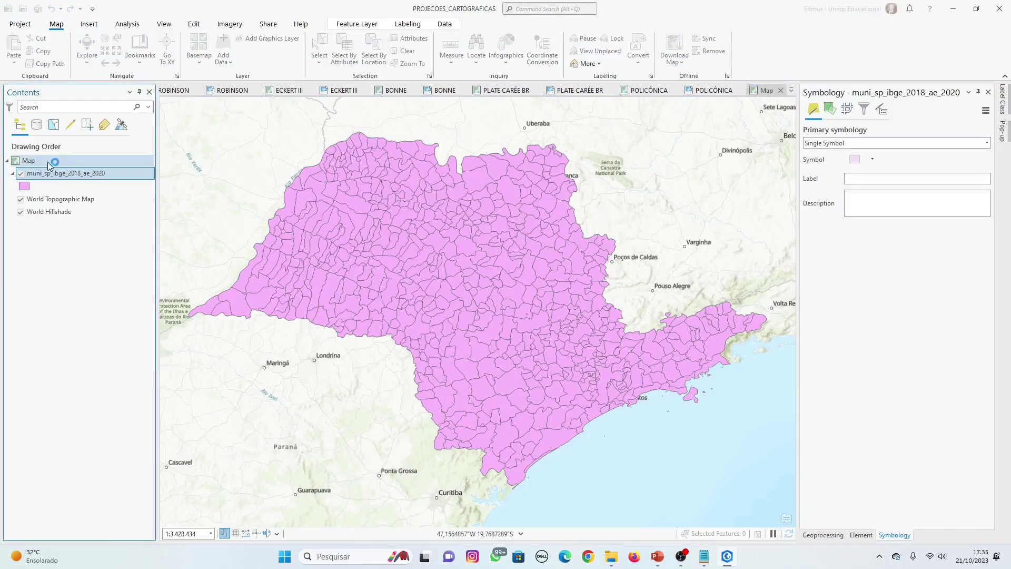
{"action": "left_click", "coordinate": [29, 162]}
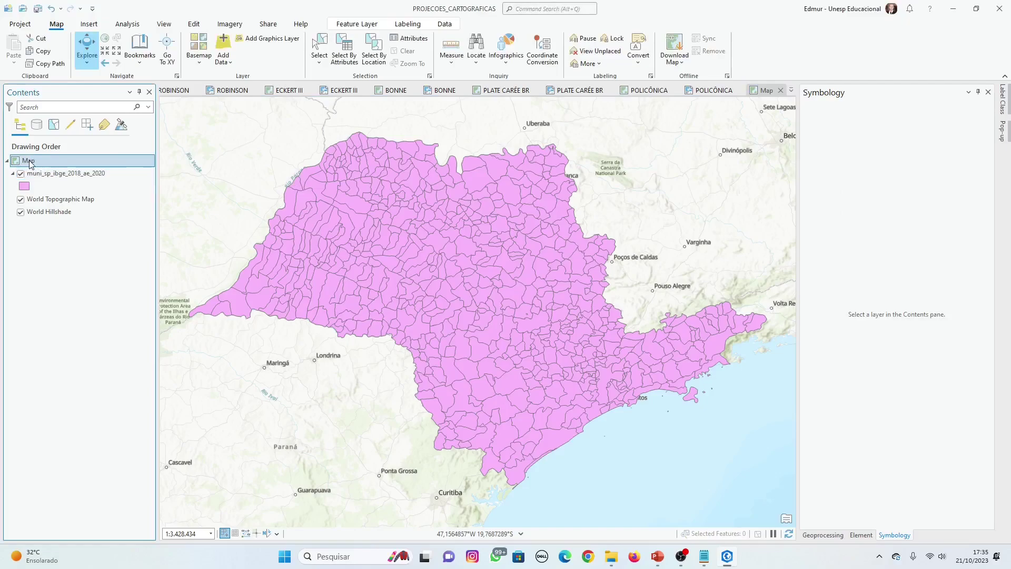
{"action": "left_click", "coordinate": [37, 162]}
{"action": "key", "text": "ctrl+v"}
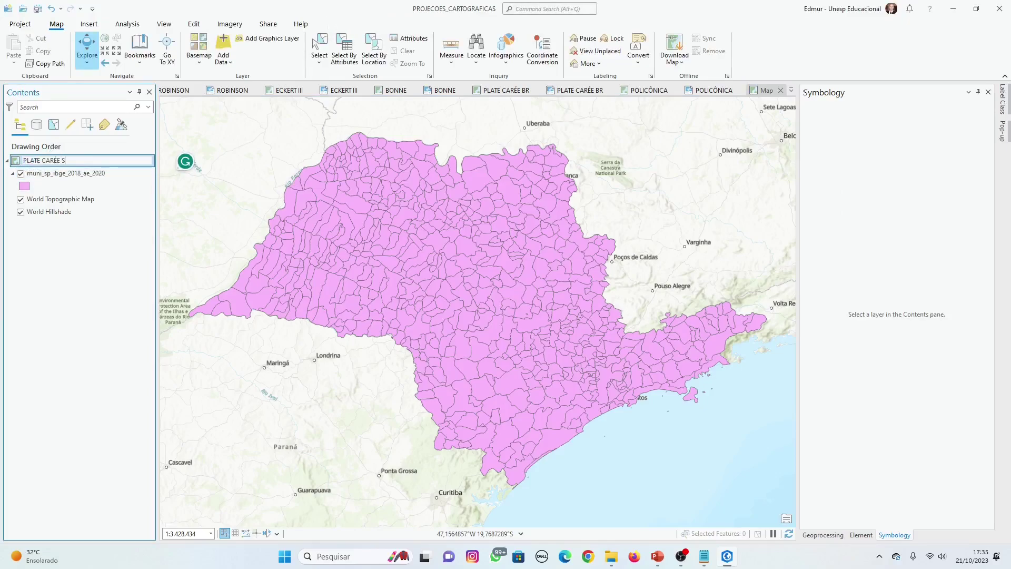
{"action": "key", "text": "Return"}
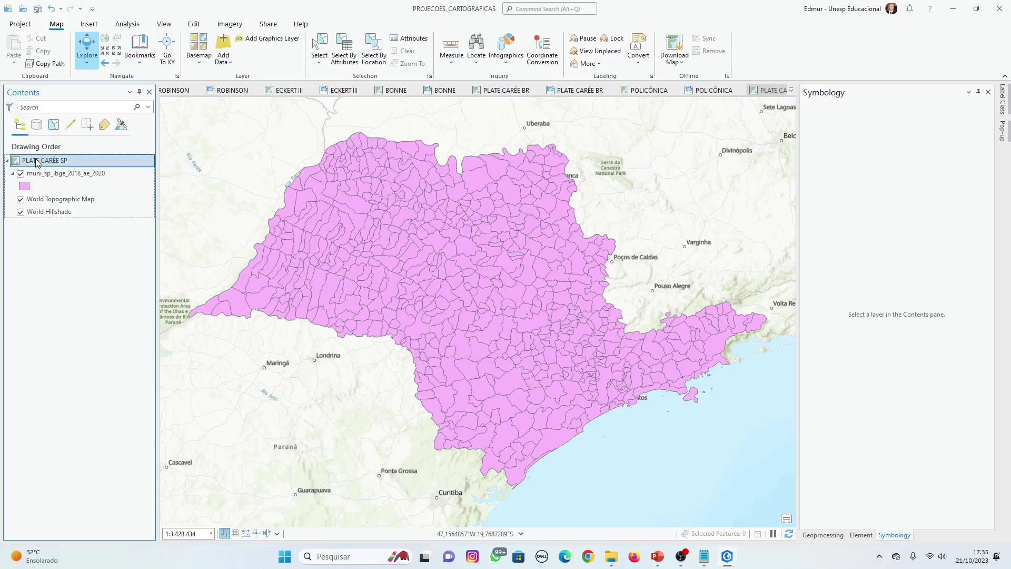
Symbolize the muni_sp_ibge_2018_ae_2020 layer with graduated colors based on the tx_npes_elegiveis_ae field.
{"action": "left_click", "coordinate": [57, 176]}
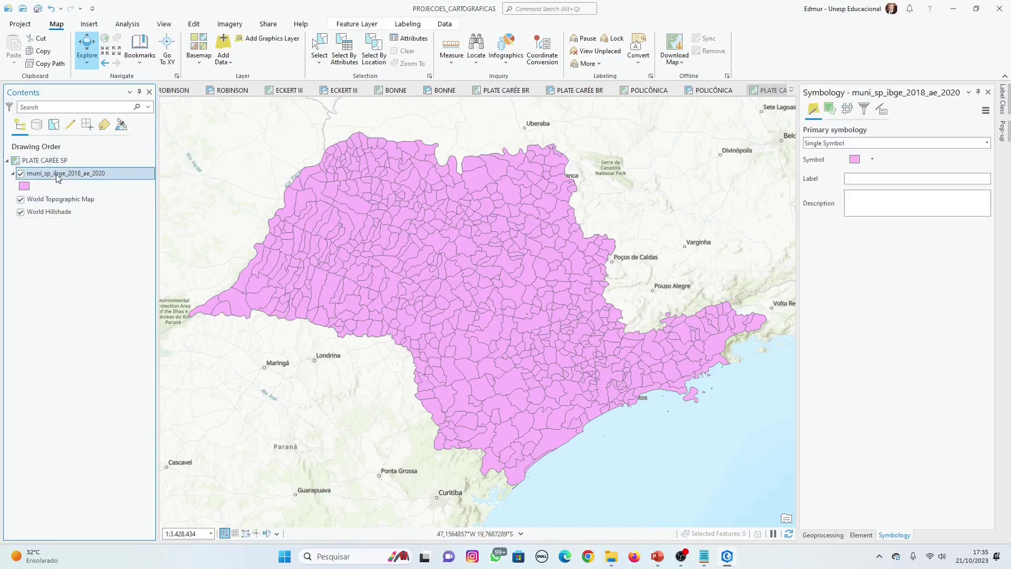
{"action": "right_click", "coordinate": [58, 178]}
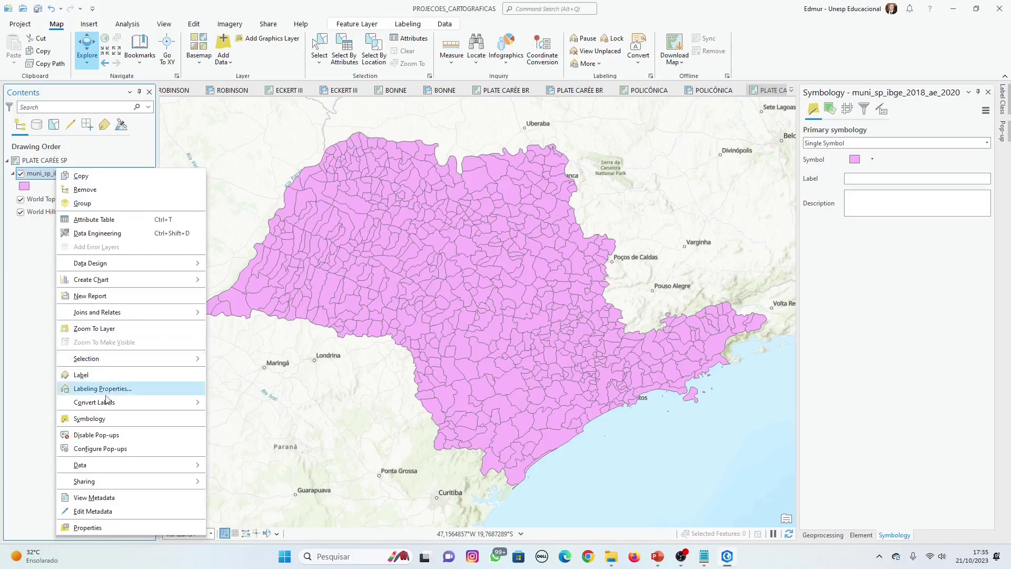
{"action": "left_click", "coordinate": [426, 385]}
{"action": "left_click", "coordinate": [868, 143]}
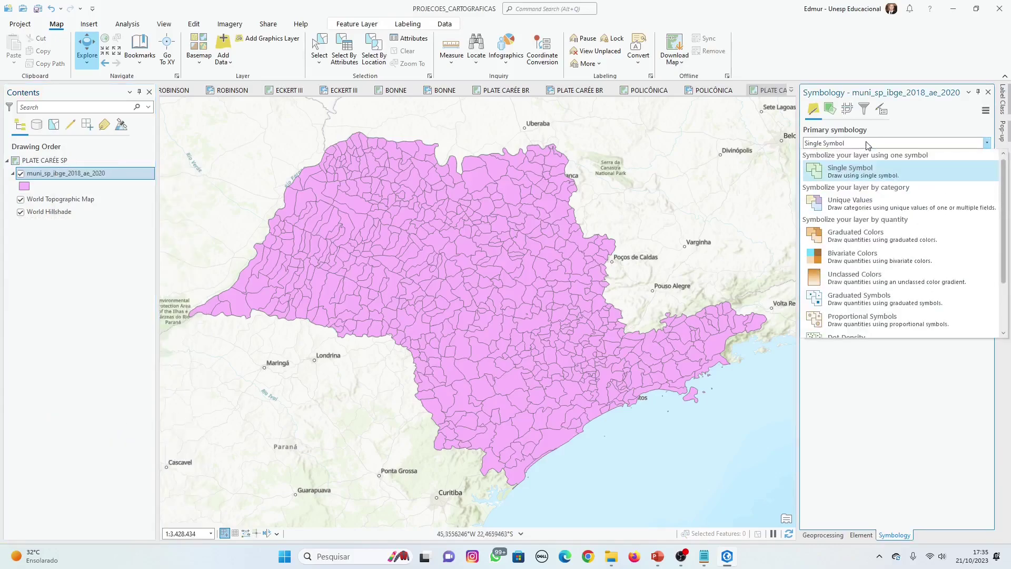
{"action": "left_click", "coordinate": [859, 236]}
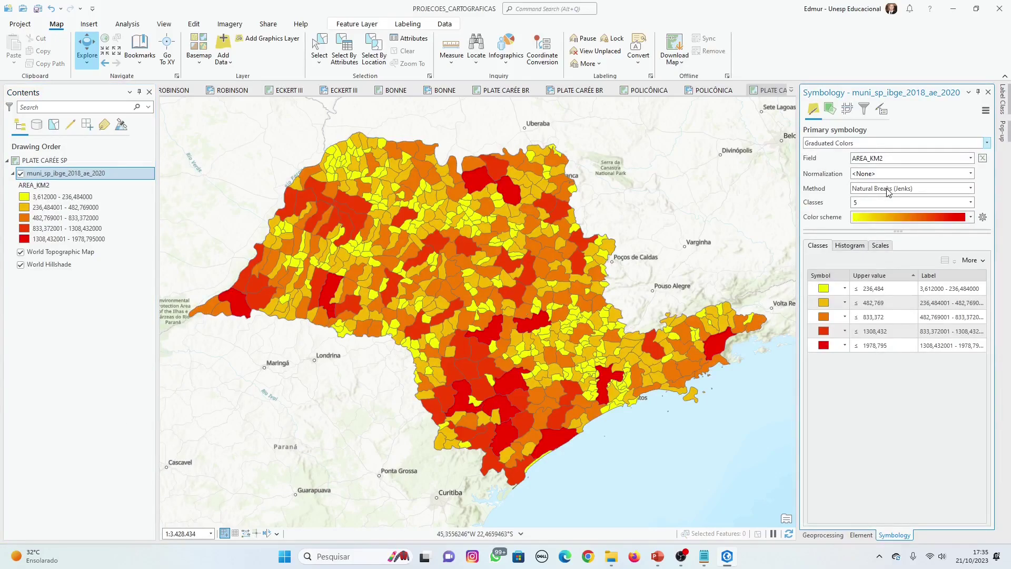
{"action": "left_click", "coordinate": [890, 162]}
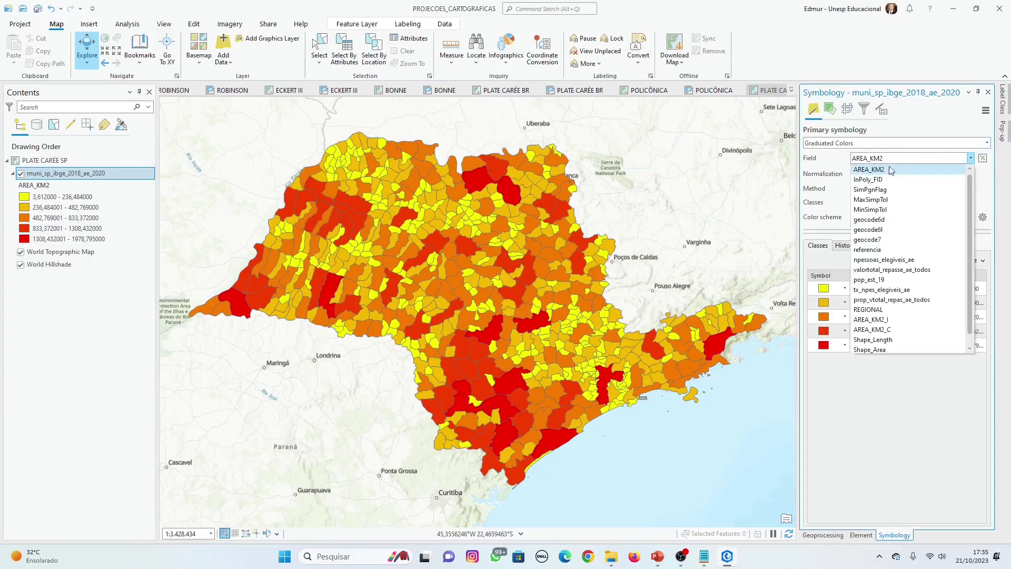
{"action": "left_click", "coordinate": [889, 293]}
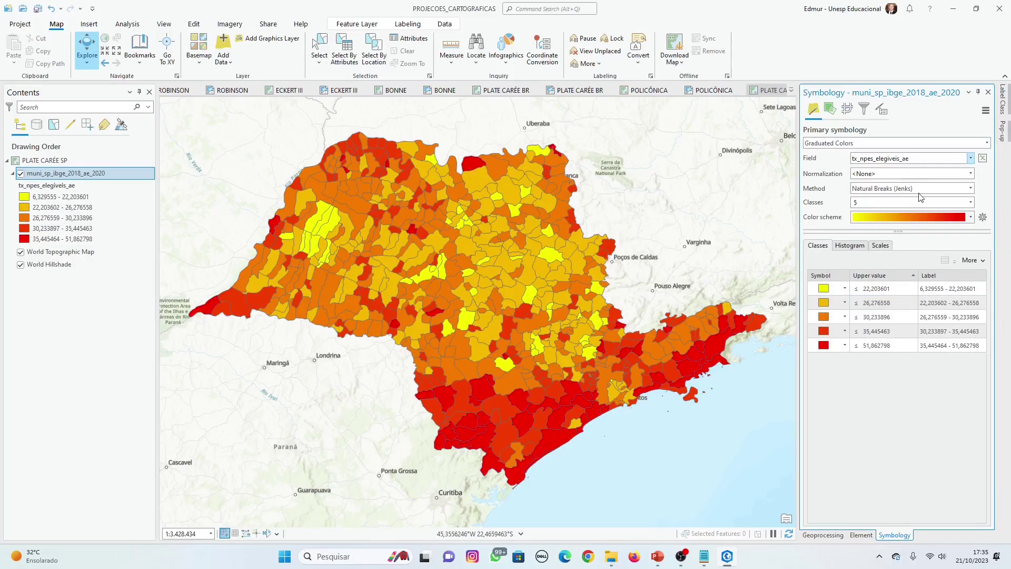
Apply the continuous Yellow-Orange-Red color scheme to the municipality layer and classify it into 8 classes.
{"action": "left_click", "coordinate": [971, 217]}
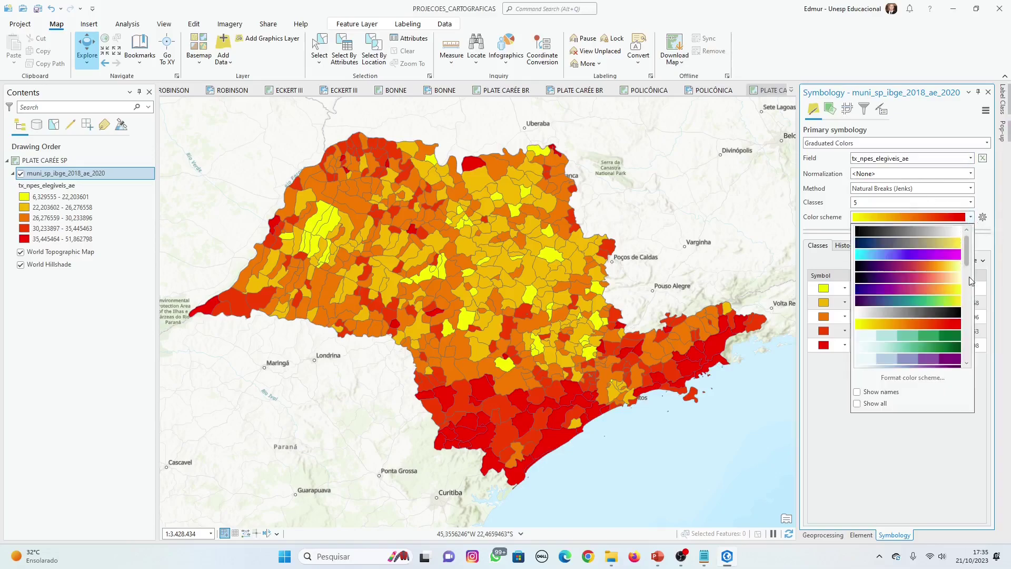
{"action": "scroll", "coordinate": [968, 253], "scroll_direction": "down", "scroll_amount": 5}
{"action": "left_click", "coordinate": [939, 335]}
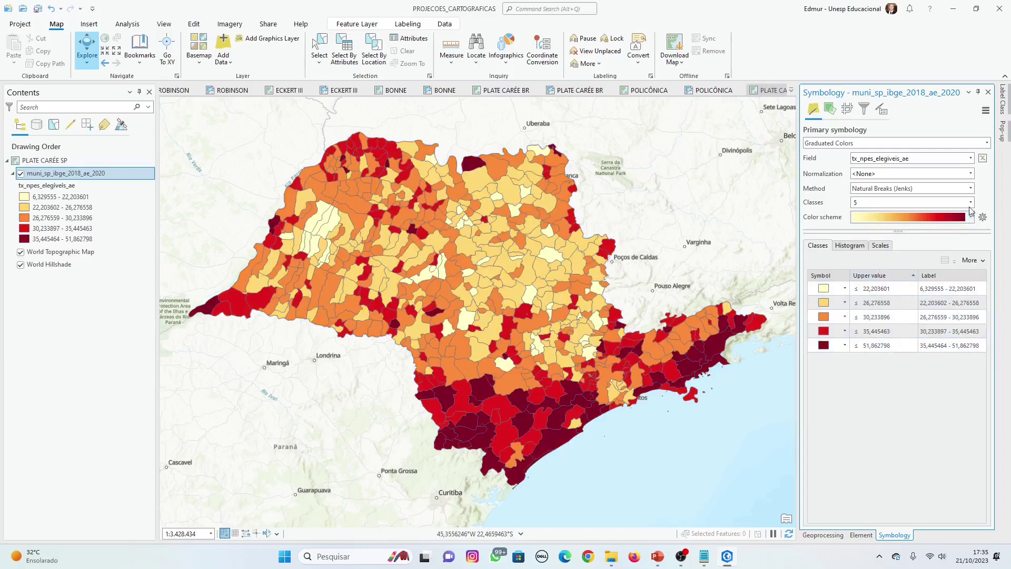
{"action": "left_click", "coordinate": [970, 203]}
{"action": "left_click", "coordinate": [875, 246]}
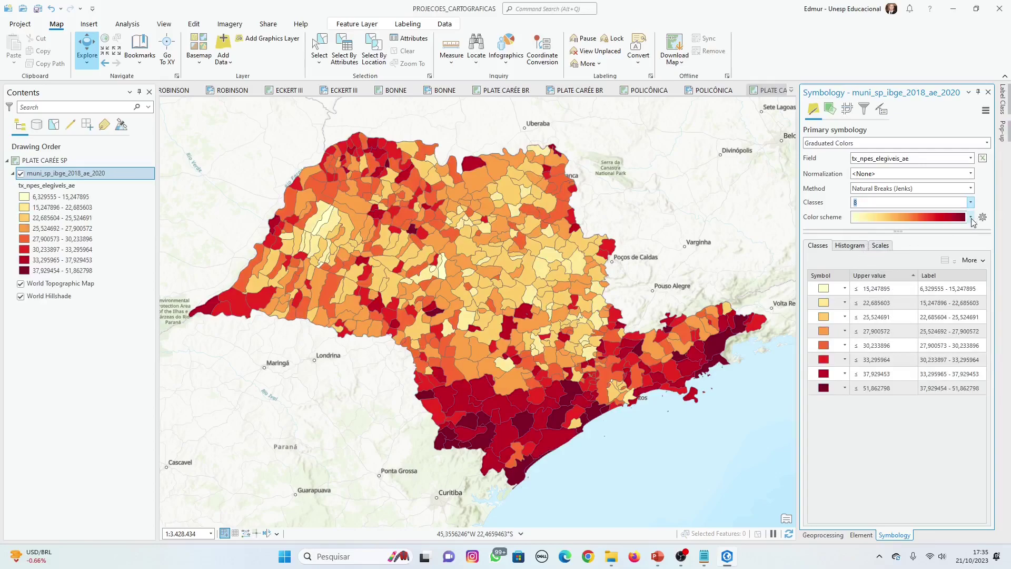
Try the municipality classification with 5 classes, set it back to 8 classes, and save the project.
{"action": "left_click", "coordinate": [970, 203]}
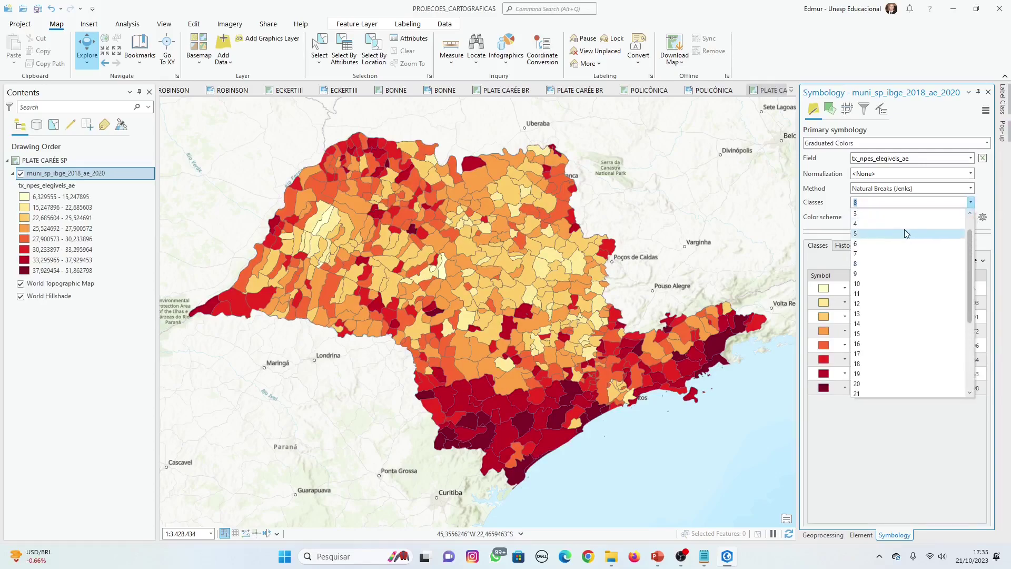
{"action": "left_click", "coordinate": [906, 234]}
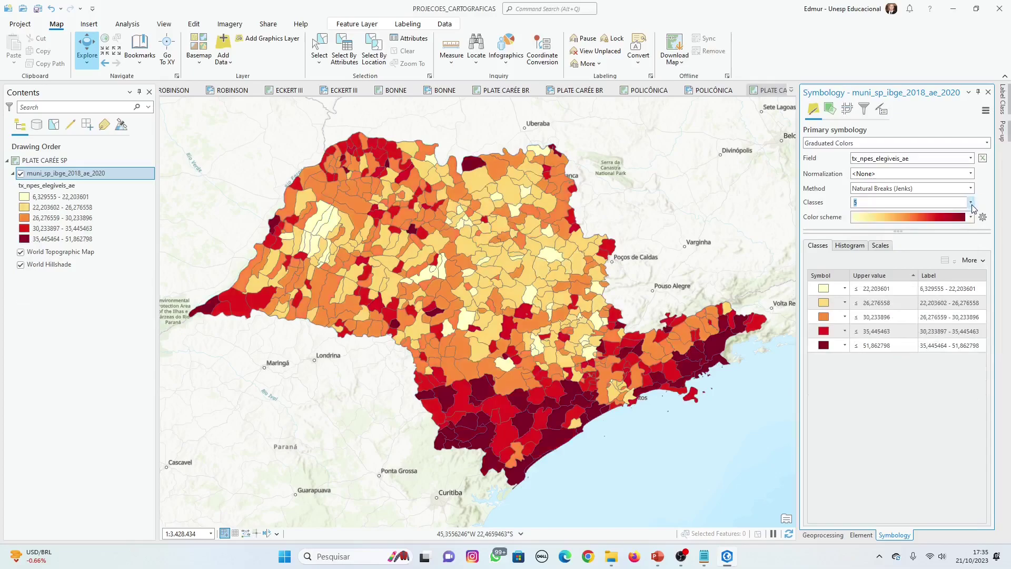
{"action": "left_click", "coordinate": [972, 208]}
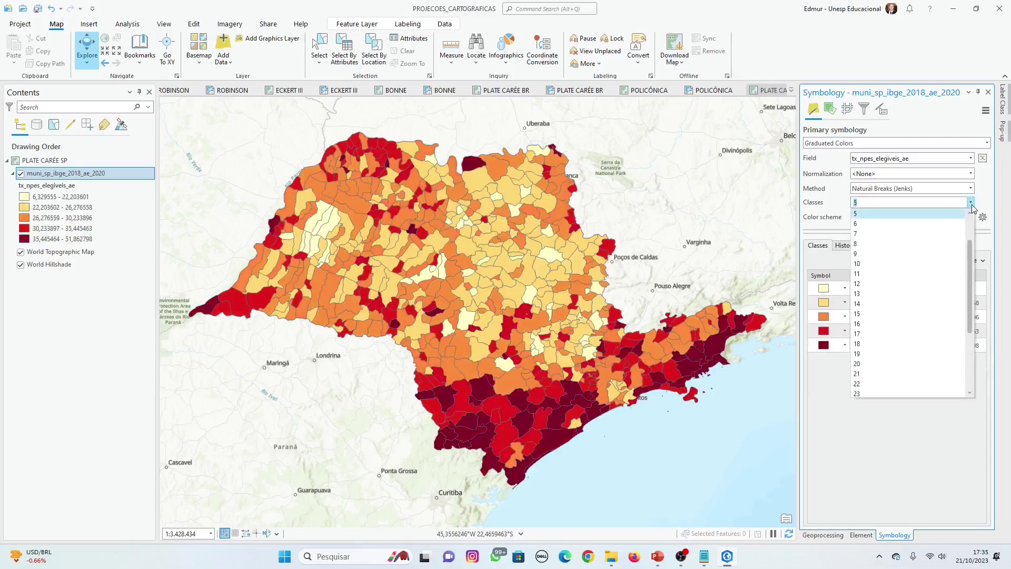
{"action": "left_click", "coordinate": [879, 244]}
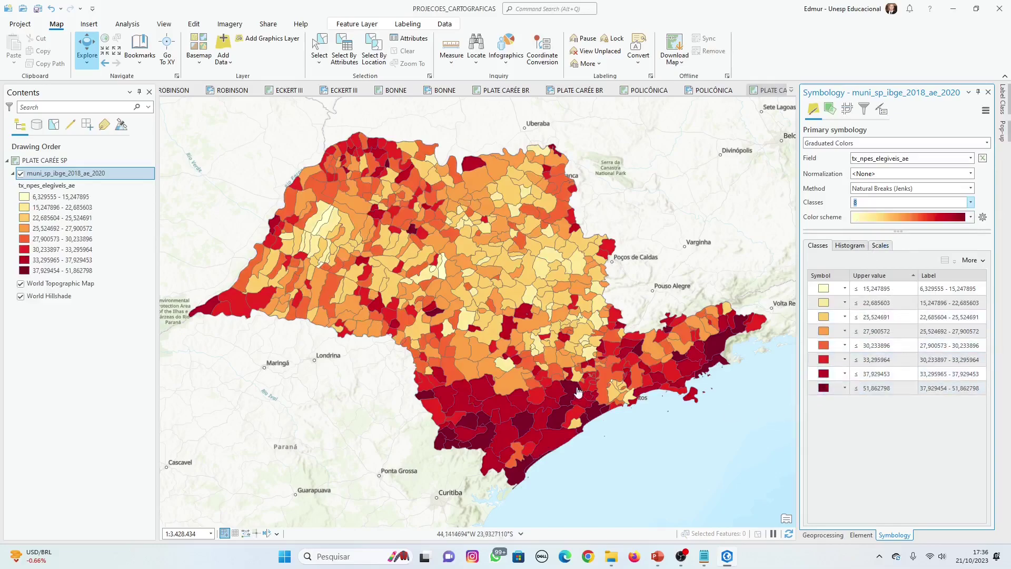
{"action": "left_click", "coordinate": [38, 9]}
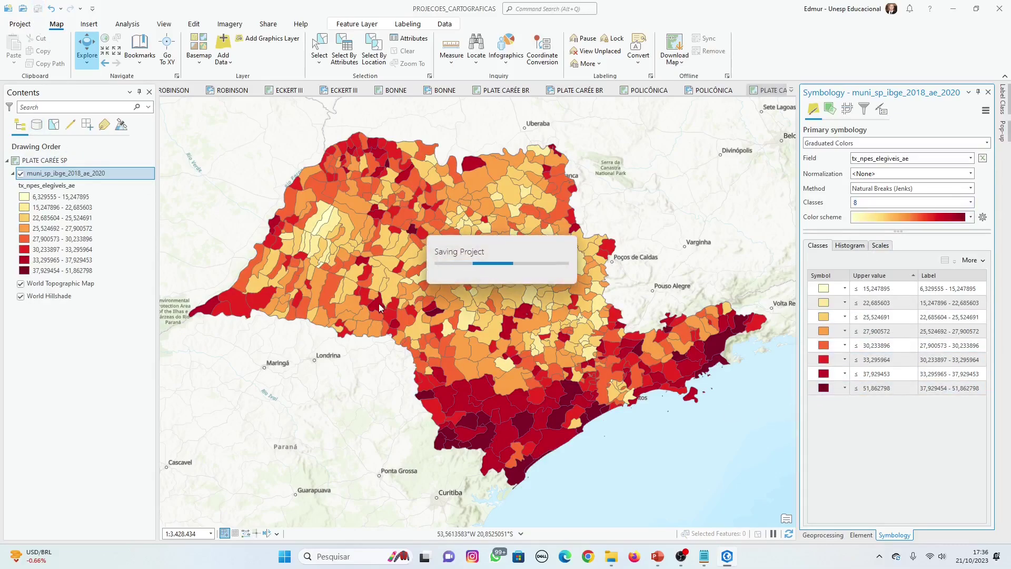
Switch to PowerPoint, present the Parte 5 slide comparing São Paulo in Plate Carré and Lambert conformal conic, and return to ArcGIS Pro.
{"action": "left_click", "coordinate": [790, 90]}
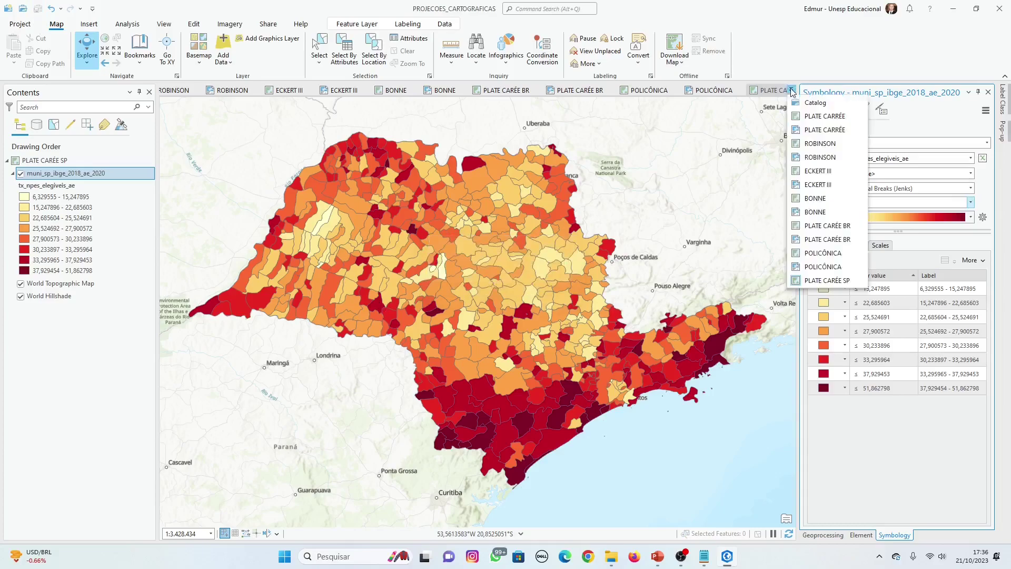
{"action": "left_click", "coordinate": [822, 291]}
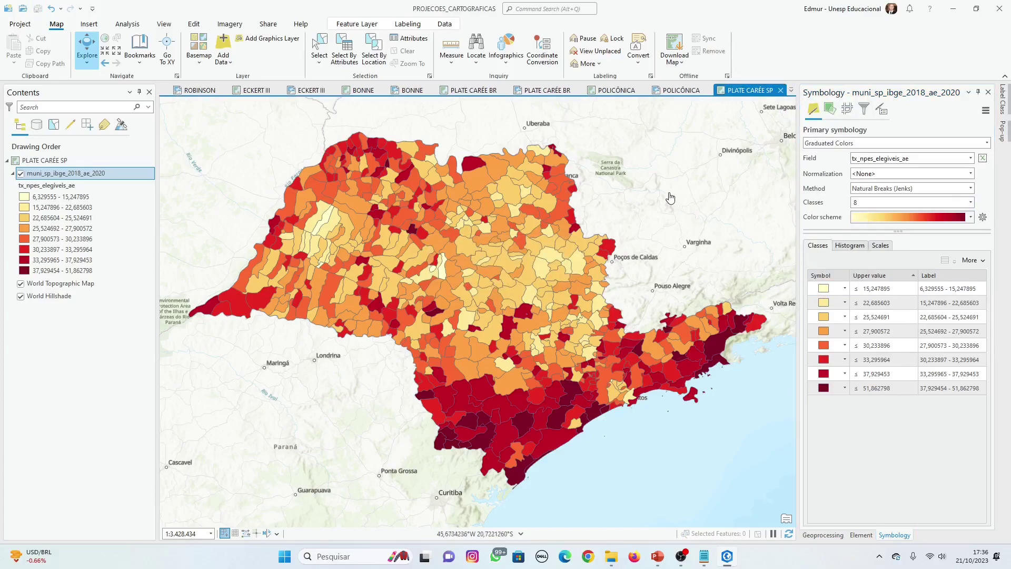
{"action": "left_click", "coordinate": [658, 556]}
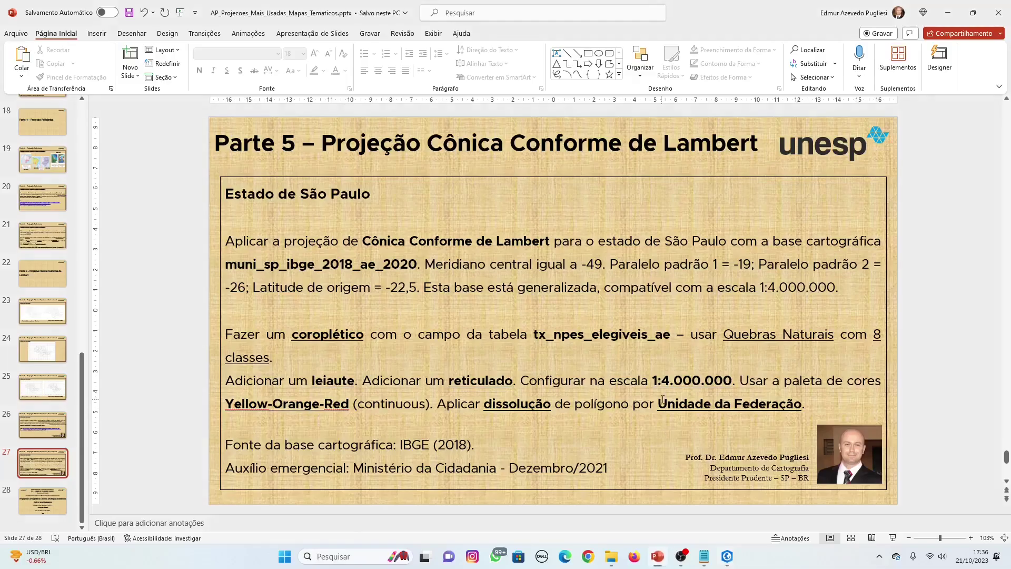
{"action": "scroll", "coordinate": [661, 397], "scroll_direction": "up", "scroll_amount": 2}
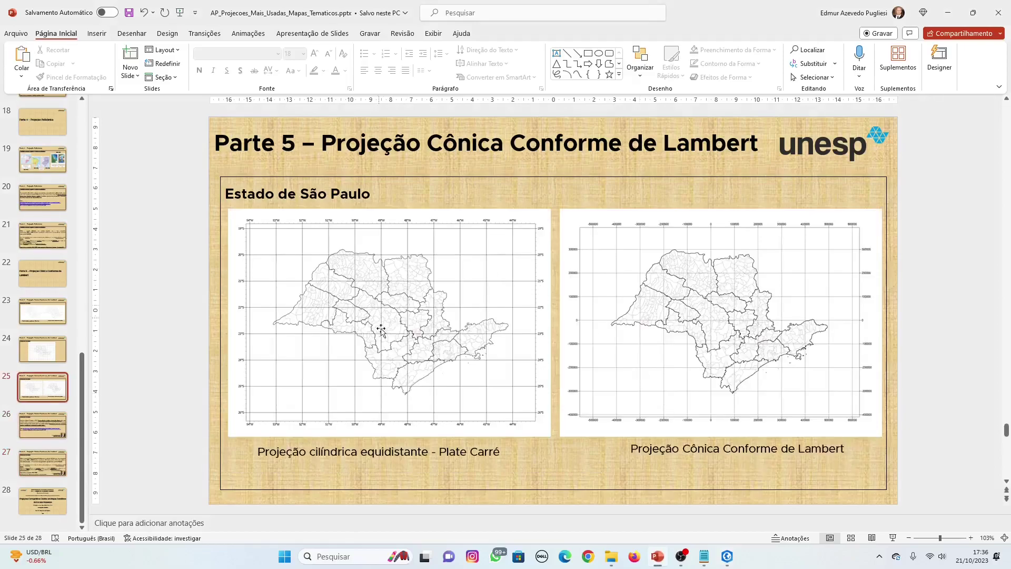
{"action": "left_click", "coordinate": [894, 537]}
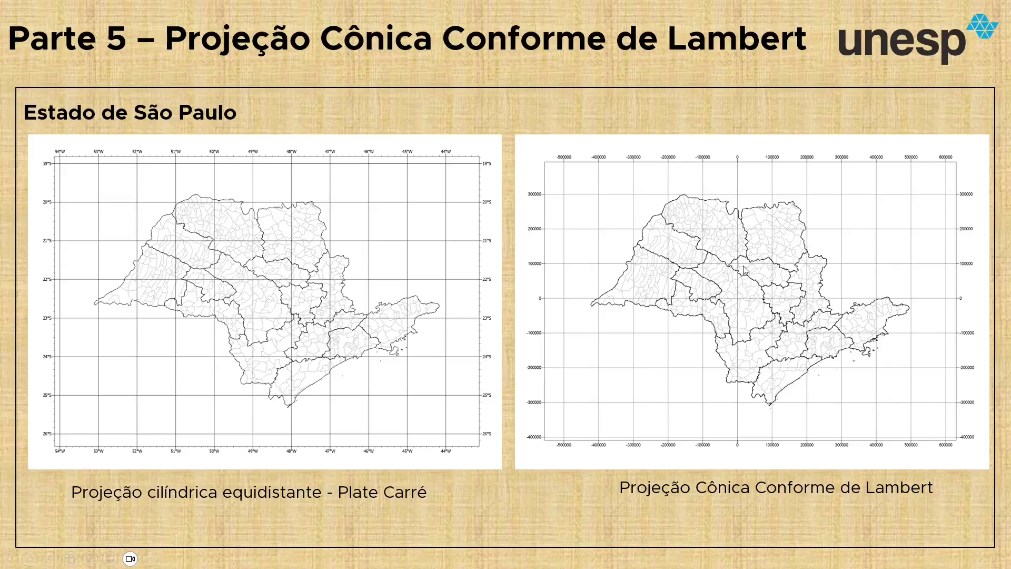
{"action": "key", "text": "Escape"}
{"action": "left_click", "coordinate": [947, 14]}
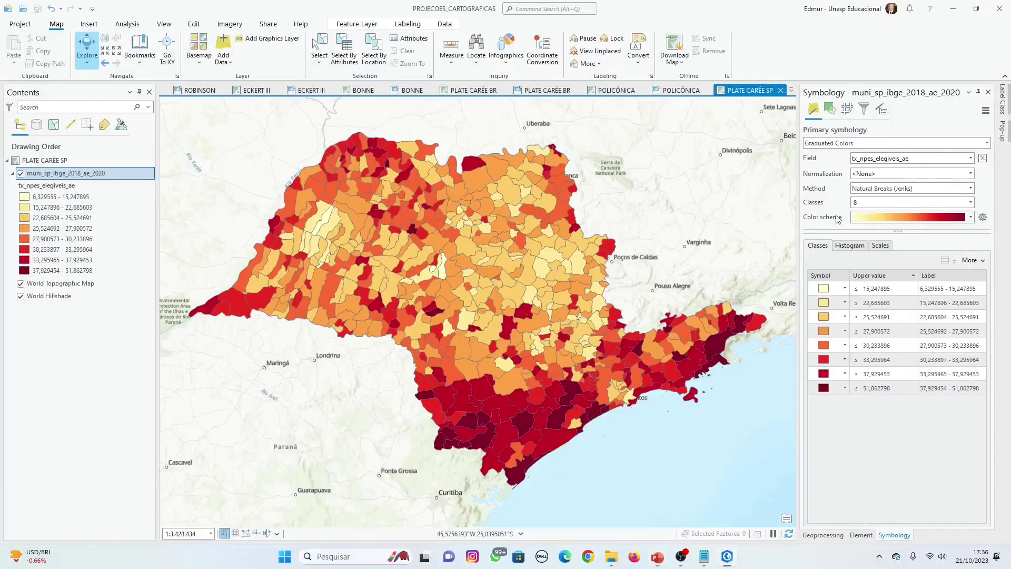
Hide the World Hillshade and World Topographic Map basemap layers in the PLATE CARÉE SP map.
{"action": "left_click", "coordinate": [45, 161]}
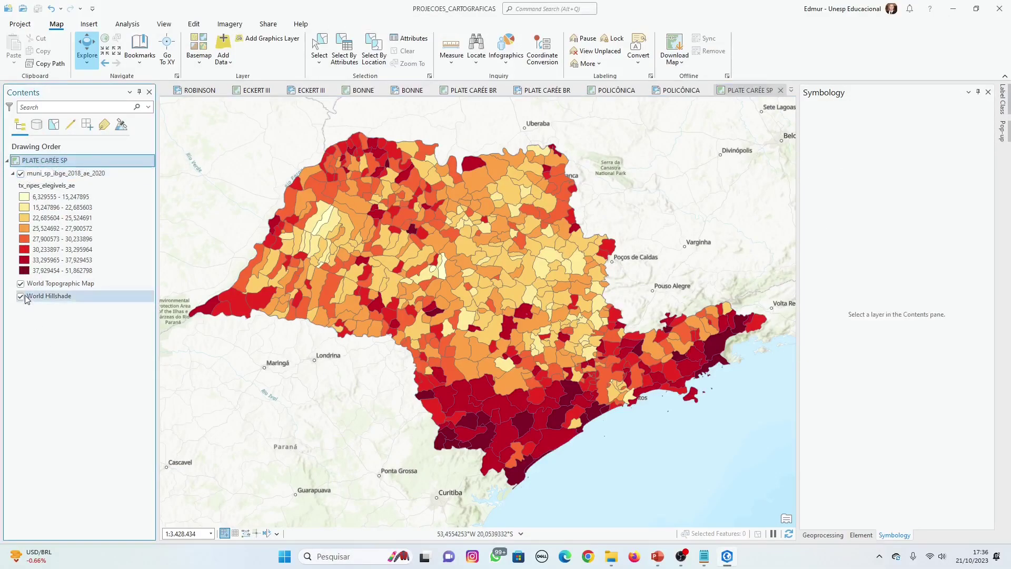
{"action": "left_click", "coordinate": [20, 297]}
{"action": "left_click", "coordinate": [21, 283]}
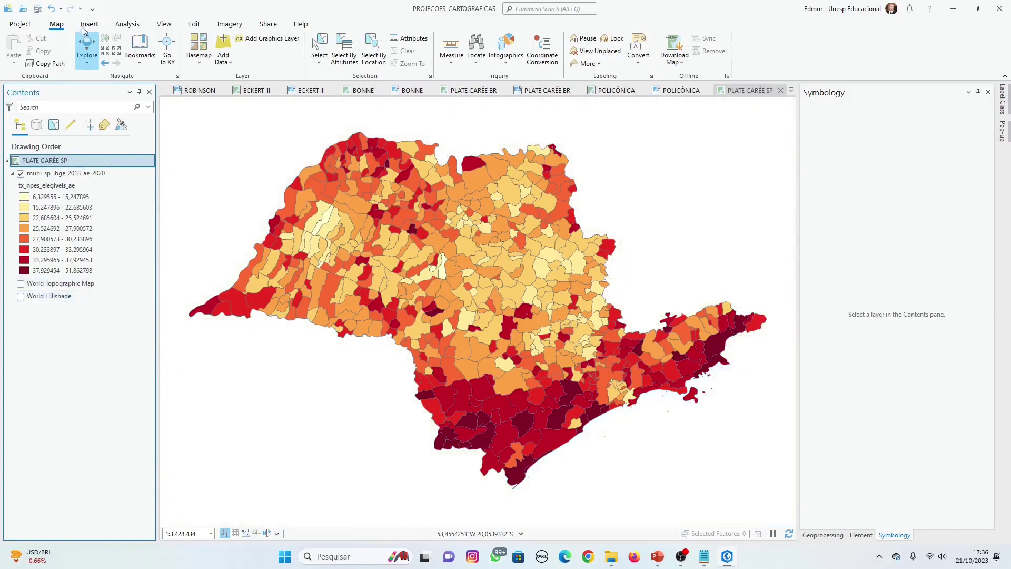
Create a new blank landscape layout for the São Paulo map.
{"action": "left_click", "coordinate": [82, 30]}
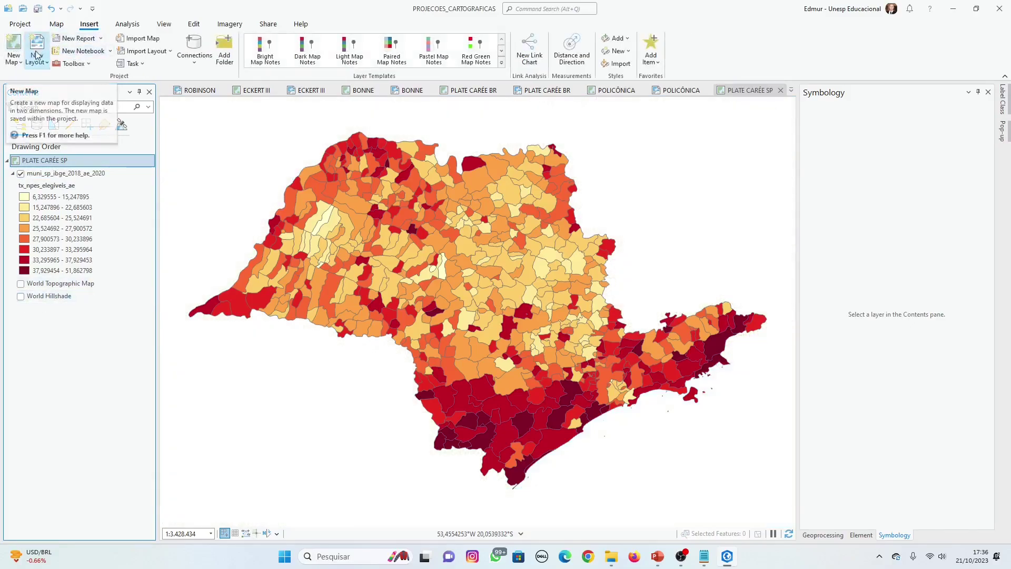
{"action": "left_click", "coordinate": [37, 52]}
{"action": "left_click", "coordinate": [148, 194]}
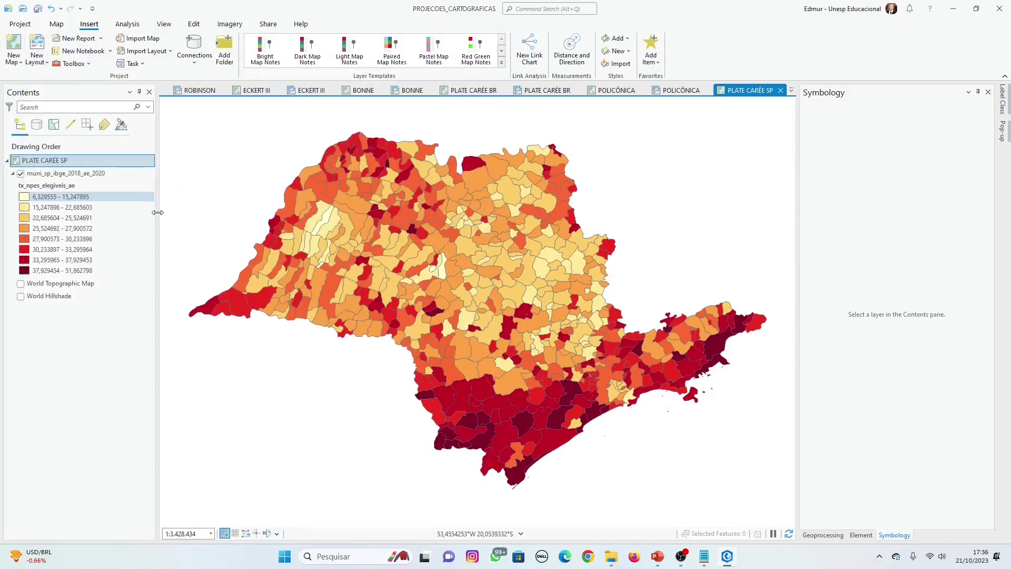
Insert a map frame of the PLATE CARÉE SP map at its 1:3.428.434 extent, filling most of the layout page.
{"action": "left_click", "coordinate": [95, 26]}
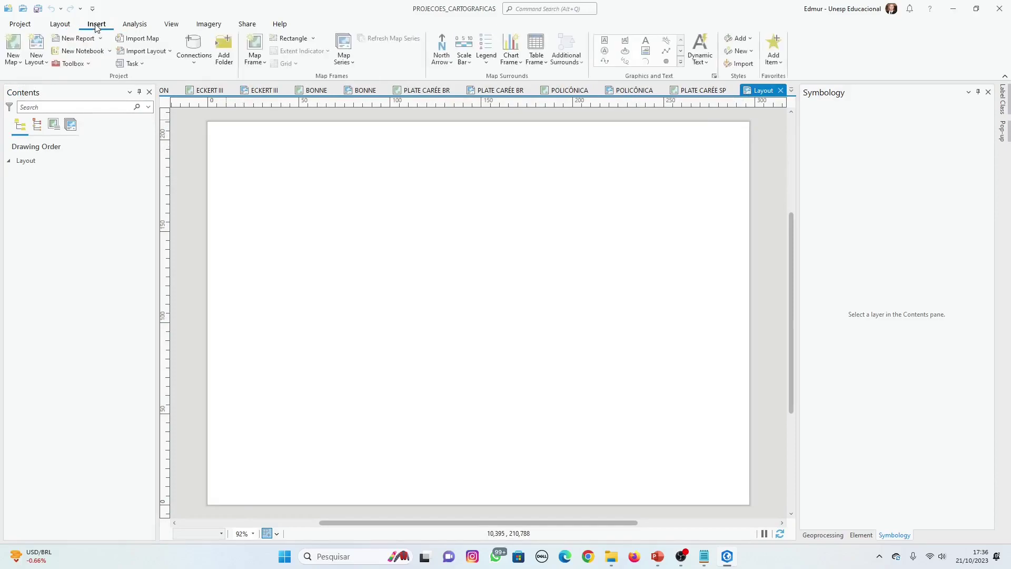
{"action": "left_click", "coordinate": [255, 58]}
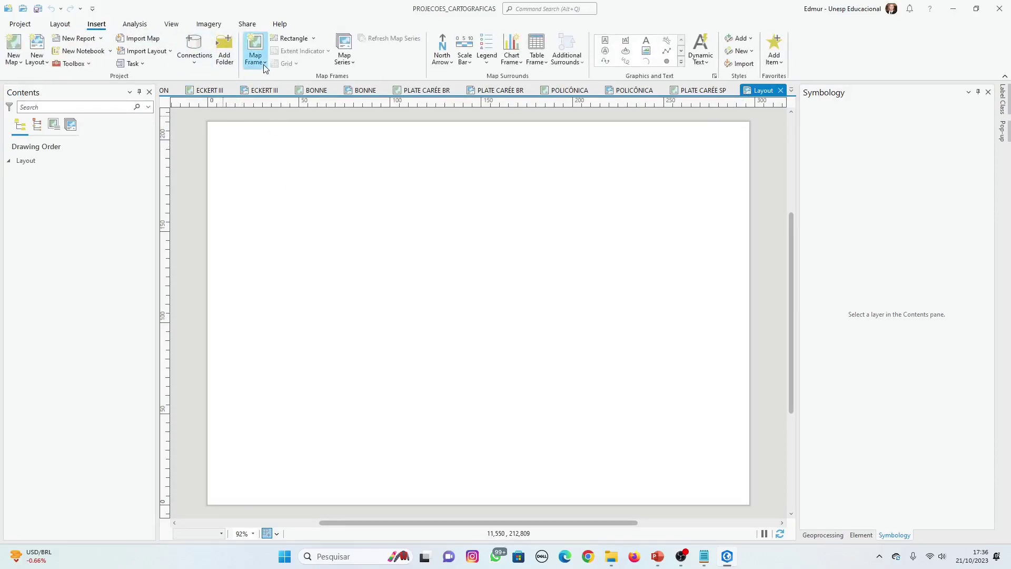
{"action": "scroll", "coordinate": [368, 396], "scroll_direction": "down", "scroll_amount": 1}
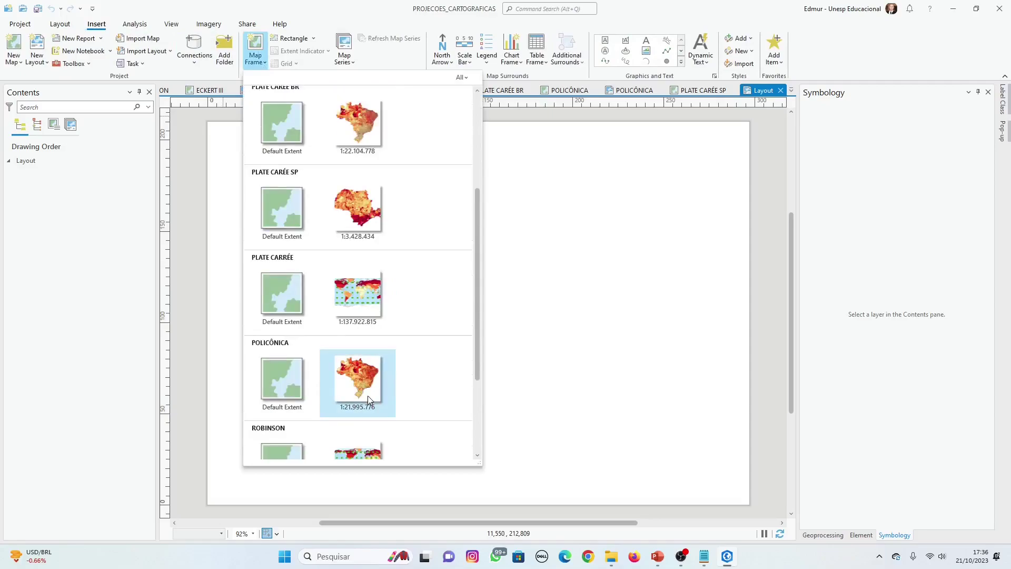
{"action": "scroll", "coordinate": [356, 348], "scroll_direction": "up", "scroll_amount": 2}
{"action": "scroll", "coordinate": [355, 347], "scroll_direction": "up", "scroll_amount": 1}
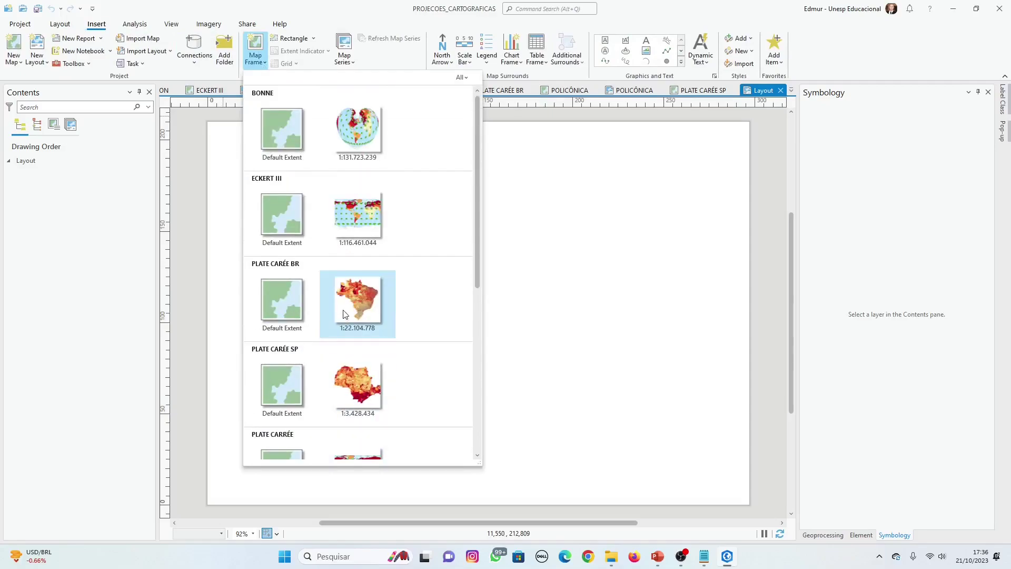
{"action": "left_click", "coordinate": [348, 380]}
{"action": "left_click_drag", "start_coordinate": [218, 152], "coordinate": [736, 477]}
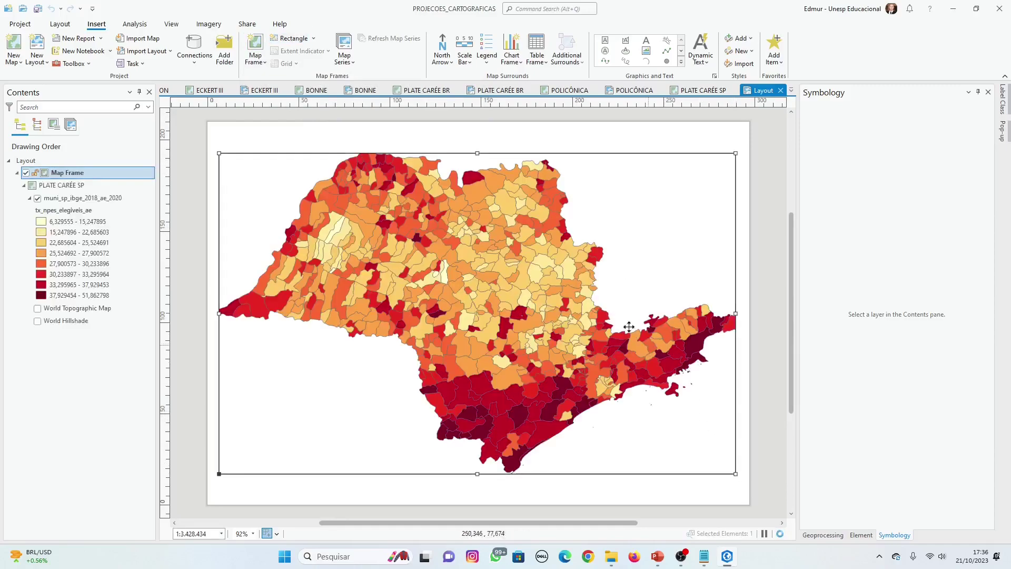
Set the São Paulo map frame's scale to 1:4.000.000.
{"action": "left_click", "coordinate": [206, 534]}
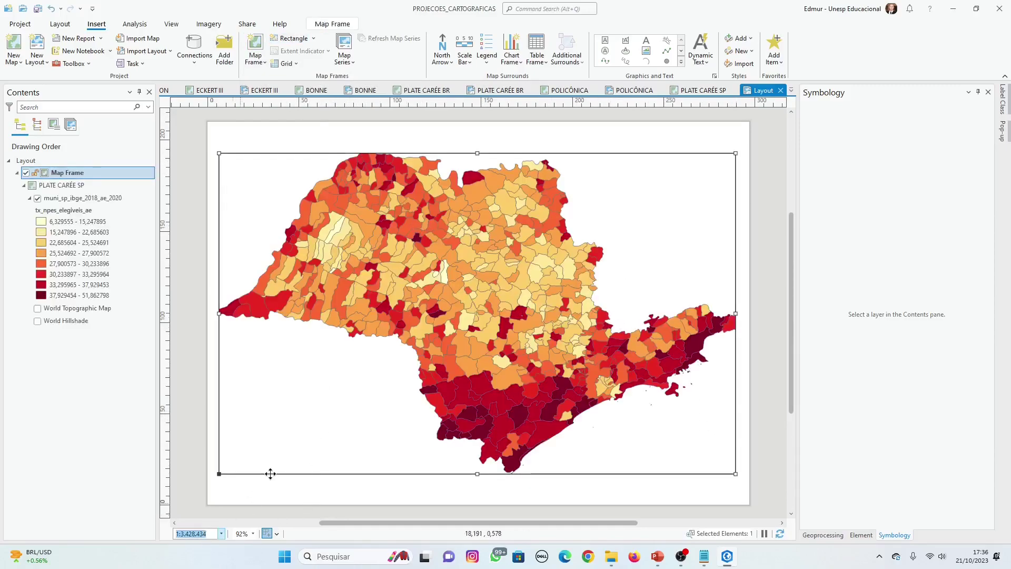
{"action": "type", "text": "4000000"}
{"action": "key", "text": "Return"}
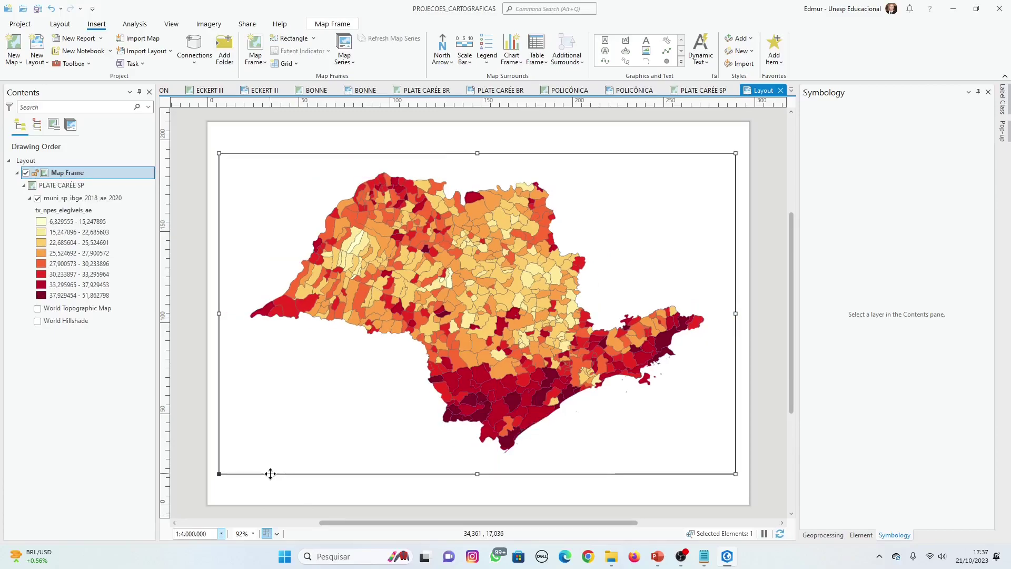
Rename the new layout PLATE CARÉE SP to match its map, and list the open views.
{"action": "left_click", "coordinate": [702, 90]}
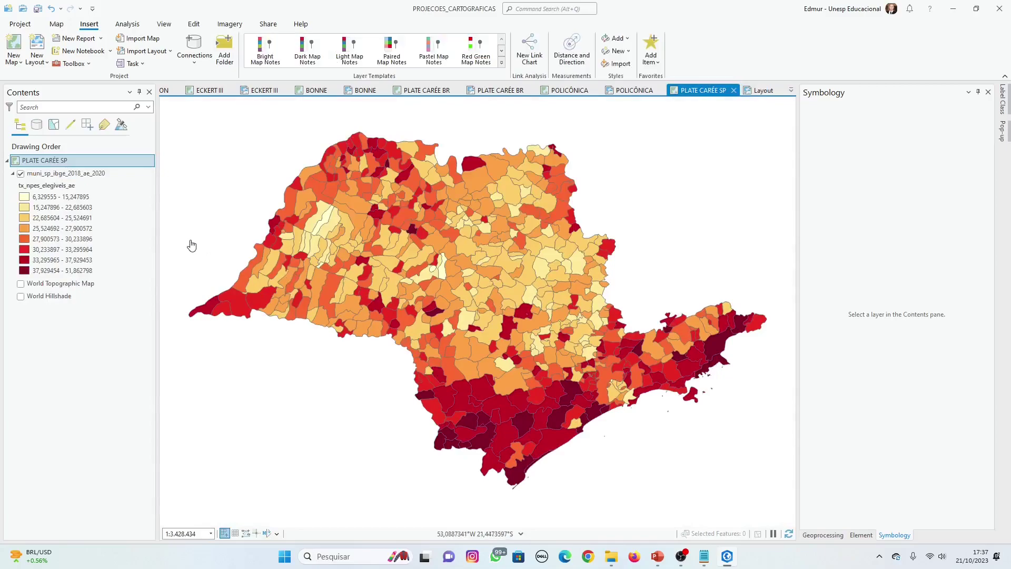
{"action": "left_click", "coordinate": [761, 90]}
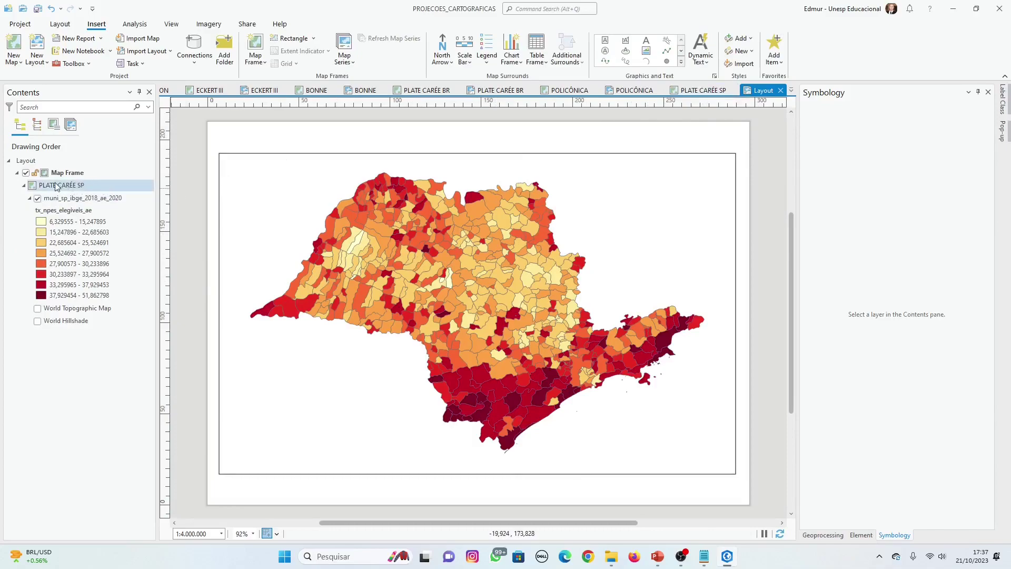
{"action": "left_click", "coordinate": [34, 161]}
{"action": "left_click", "coordinate": [35, 164]}
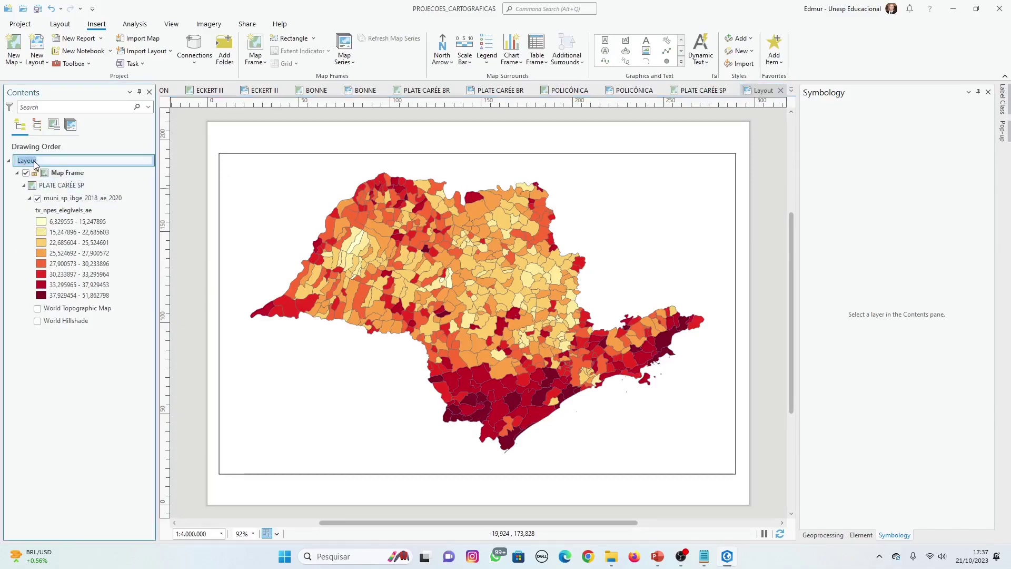
{"action": "type", "text": "PLATE CARÉE SP"}
{"action": "key", "text": "Return"}
{"action": "left_click", "coordinate": [791, 90]}
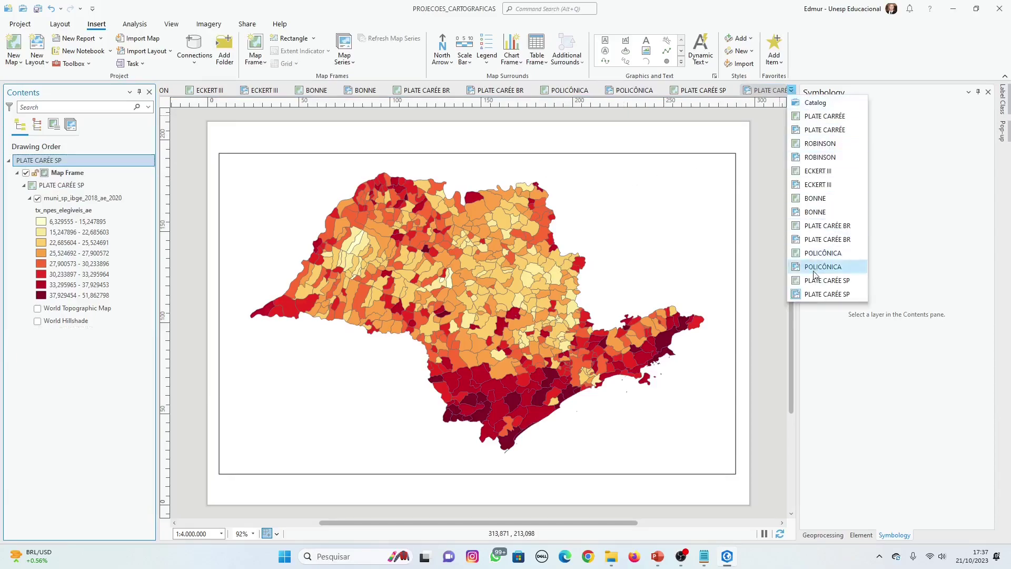
Add the Black Horizontal Label Graticule to the map frame of the PLATE CARÉE SP layout and save the project.
{"action": "left_click", "coordinate": [817, 294]}
{"action": "left_click", "coordinate": [566, 231]}
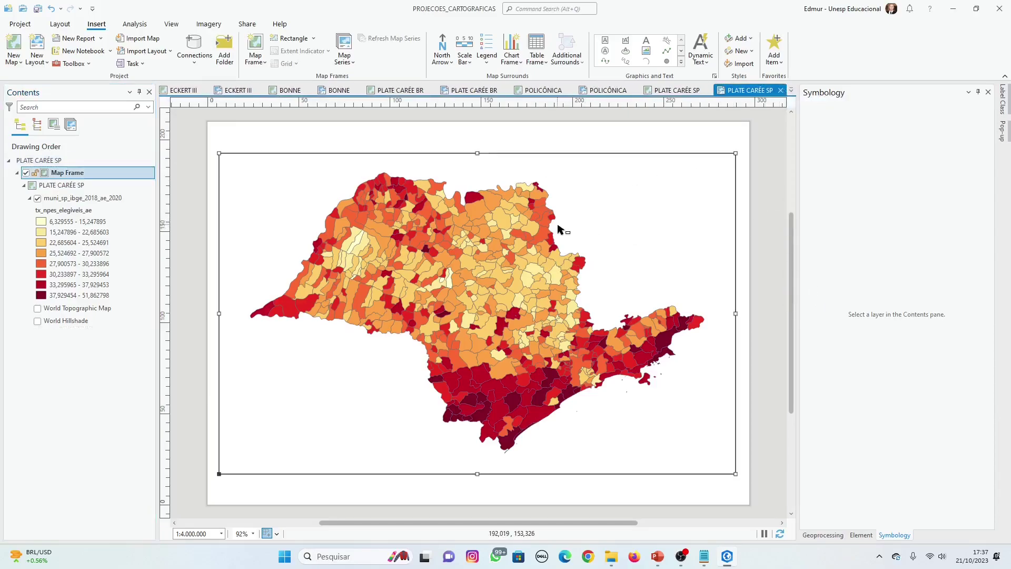
{"action": "right_click", "coordinate": [509, 222]}
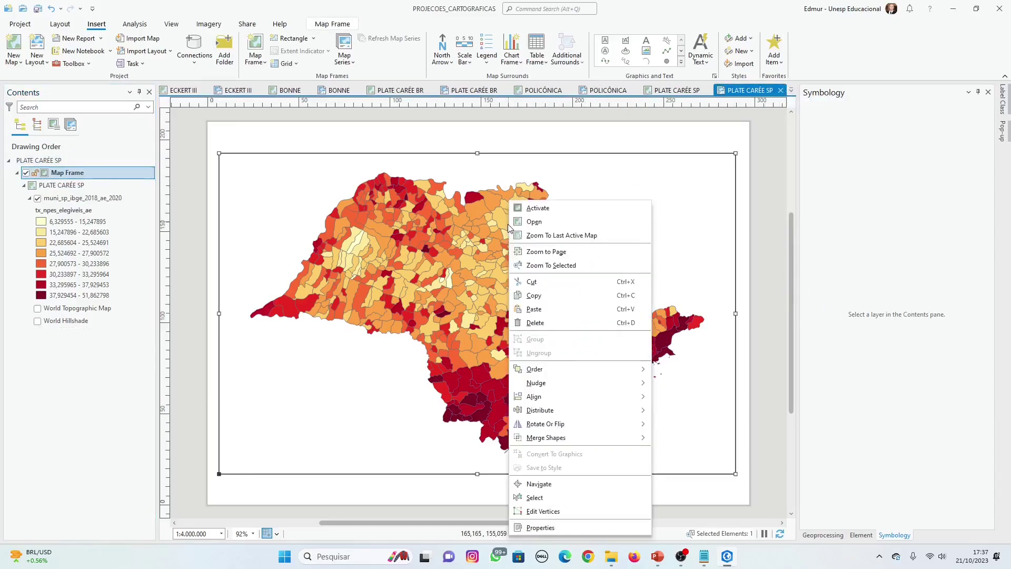
{"action": "left_click", "coordinate": [290, 63]}
{"action": "left_click", "coordinate": [307, 128]}
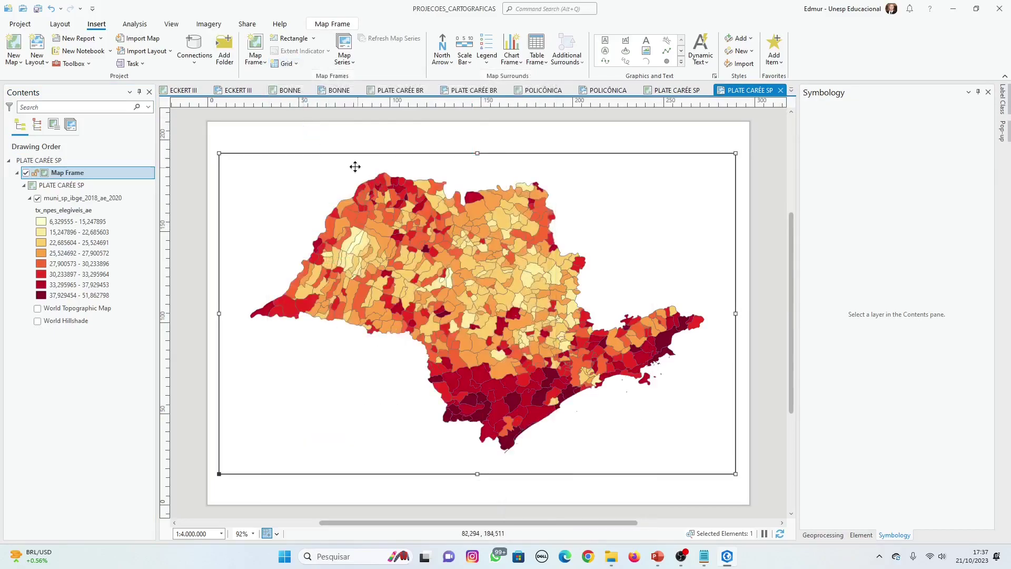
{"action": "left_click", "coordinate": [189, 199]}
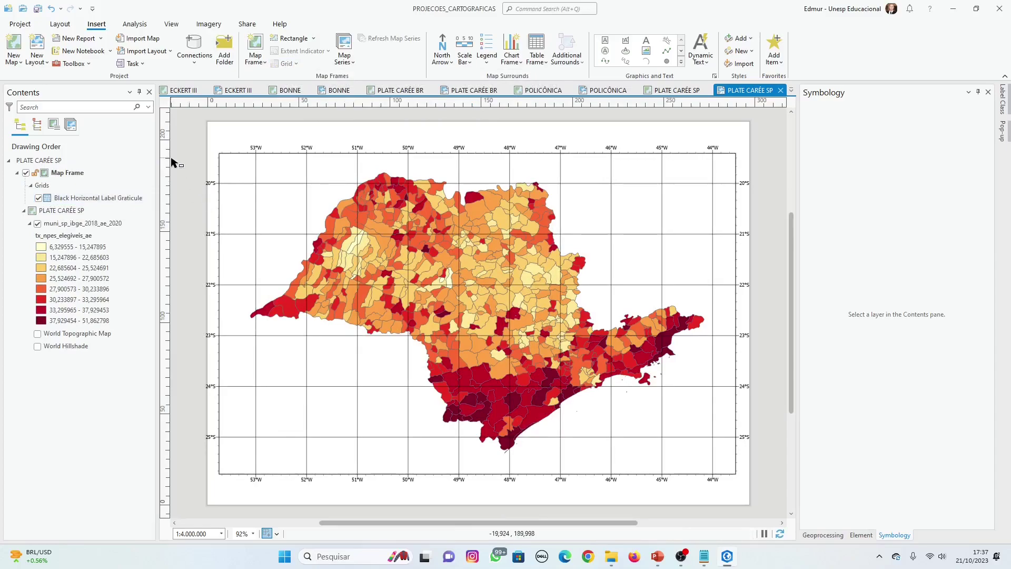
{"action": "left_click", "coordinate": [38, 9]}
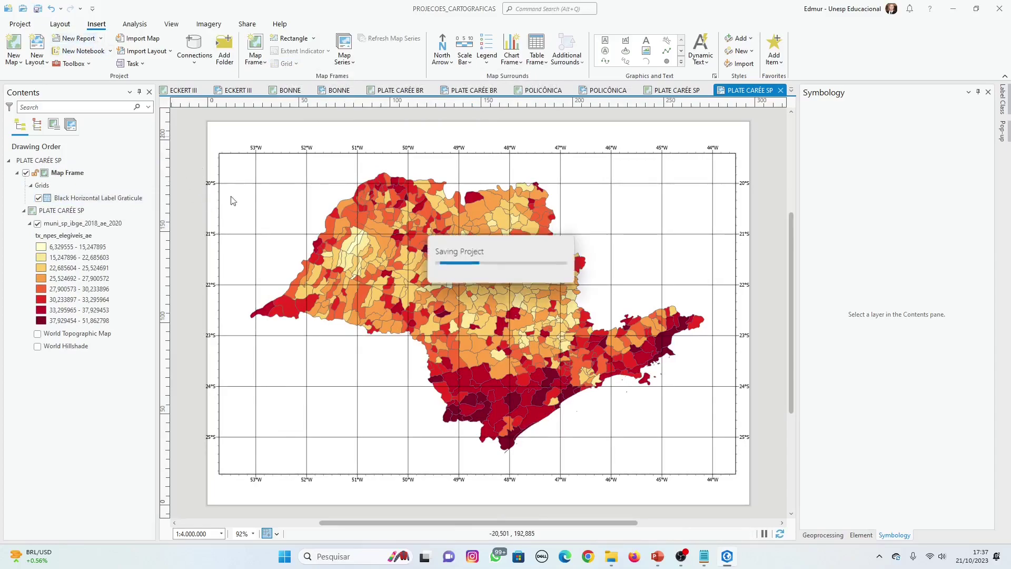
Narrow the São Paulo map frame slightly from both sides to leave room for the graticule labels, and save the project.
{"action": "left_click", "coordinate": [232, 266]}
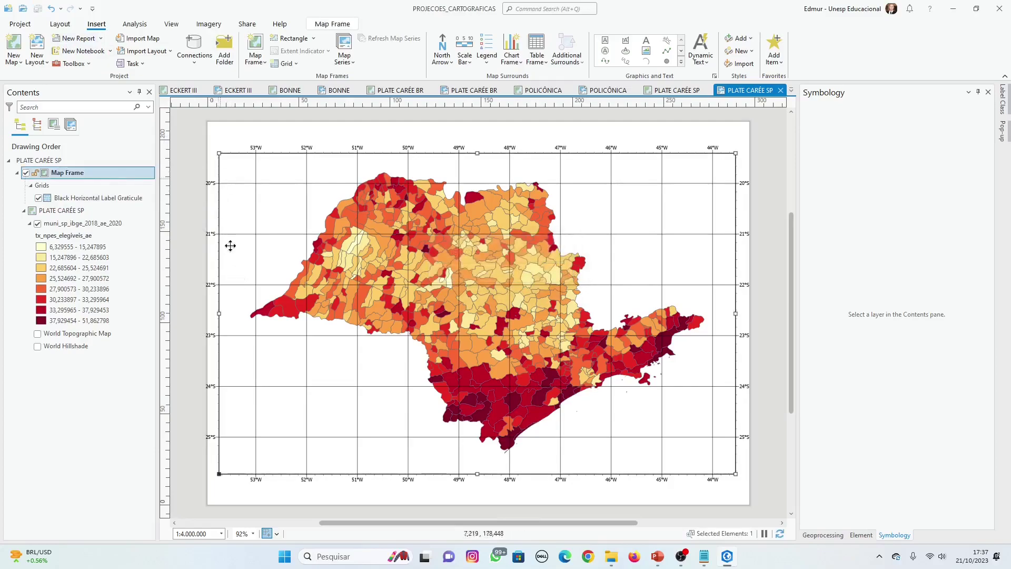
{"action": "left_click_drag", "start_coordinate": [220, 313], "coordinate": [224, 313]}
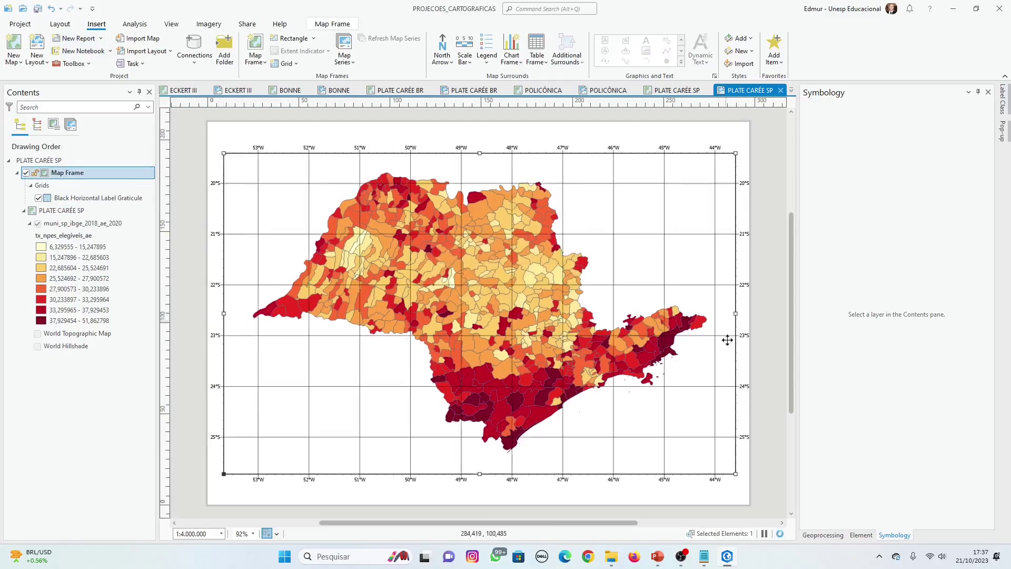
{"action": "left_click_drag", "start_coordinate": [735, 314], "coordinate": [725, 314]}
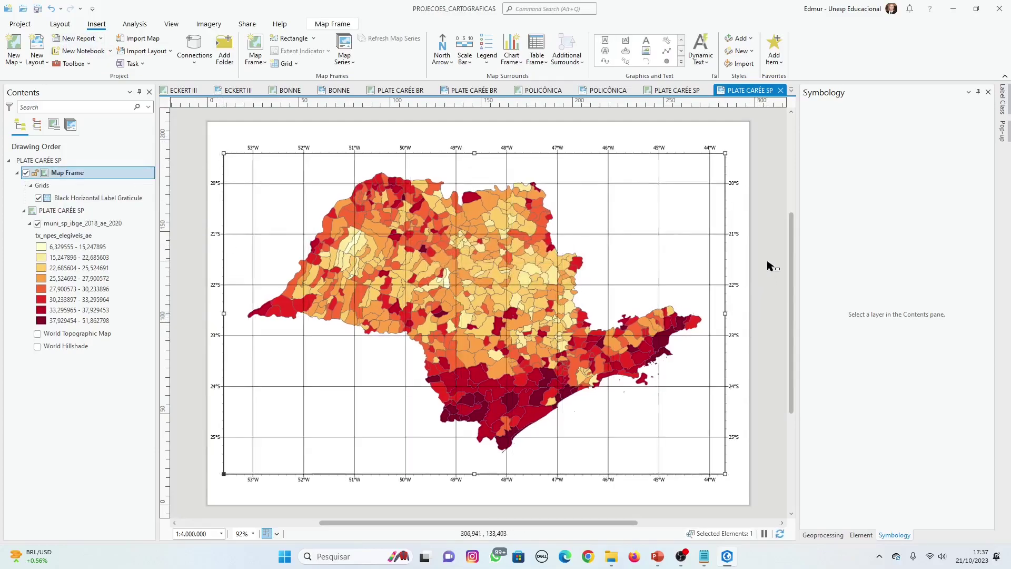
{"action": "left_click", "coordinate": [191, 206]}
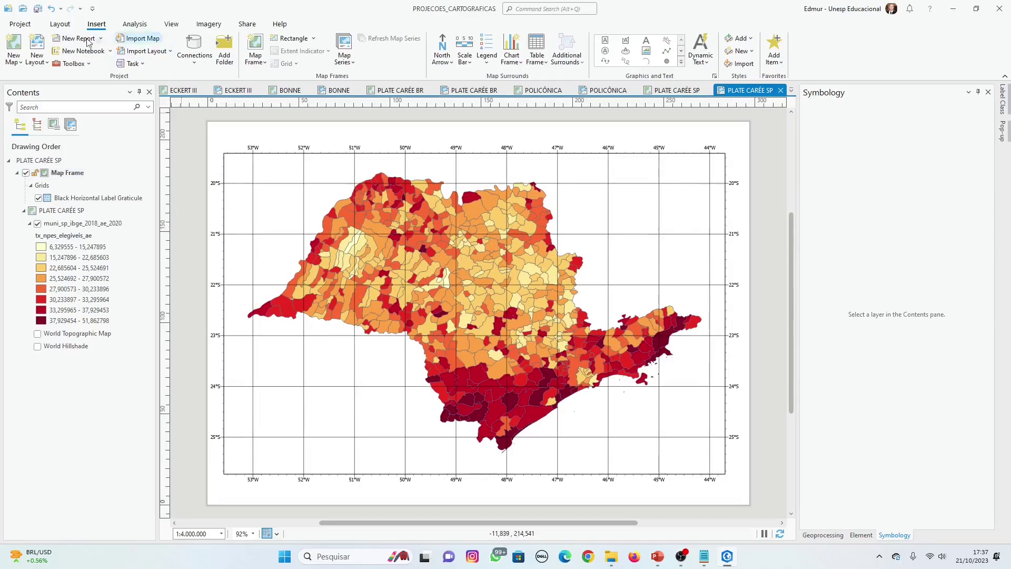
{"action": "left_click", "coordinate": [38, 8]}
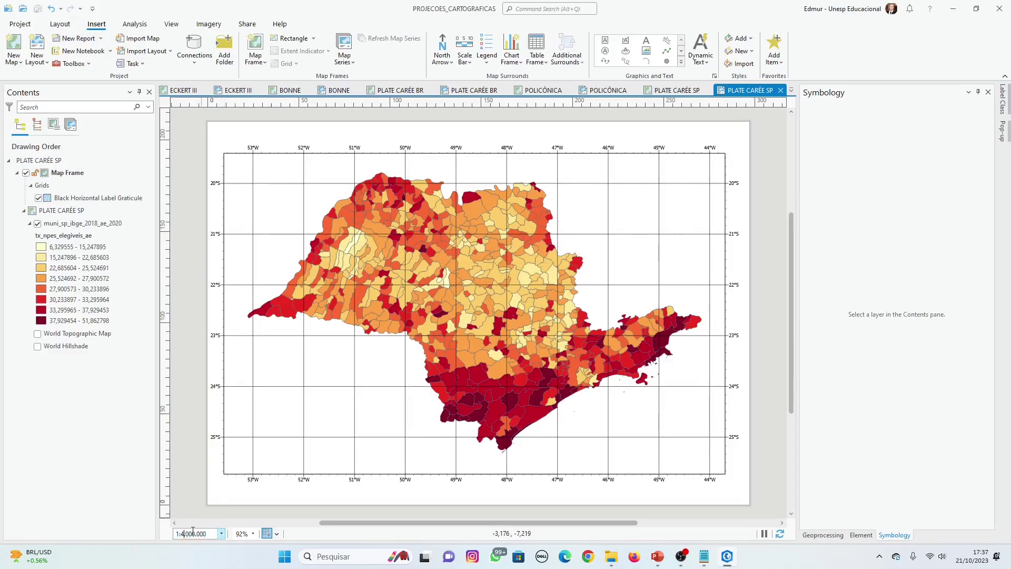
Set the São Paulo map frame's scale to 1:5.000.000, nudge the map slightly down inside it, and save the project.
{"action": "key", "text": "Return"}
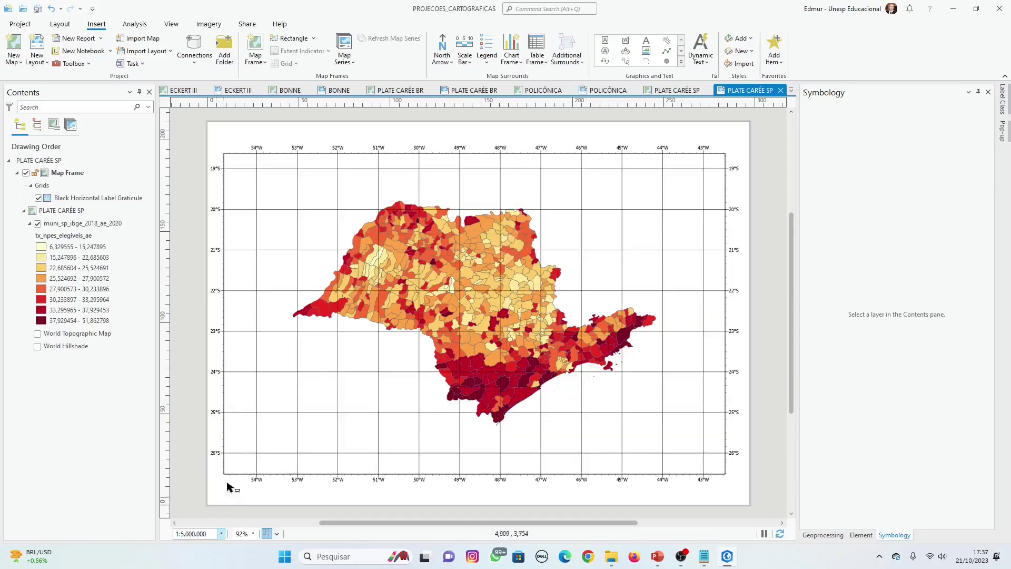
{"action": "right_click", "coordinate": [464, 258]}
{"action": "left_click", "coordinate": [476, 251]}
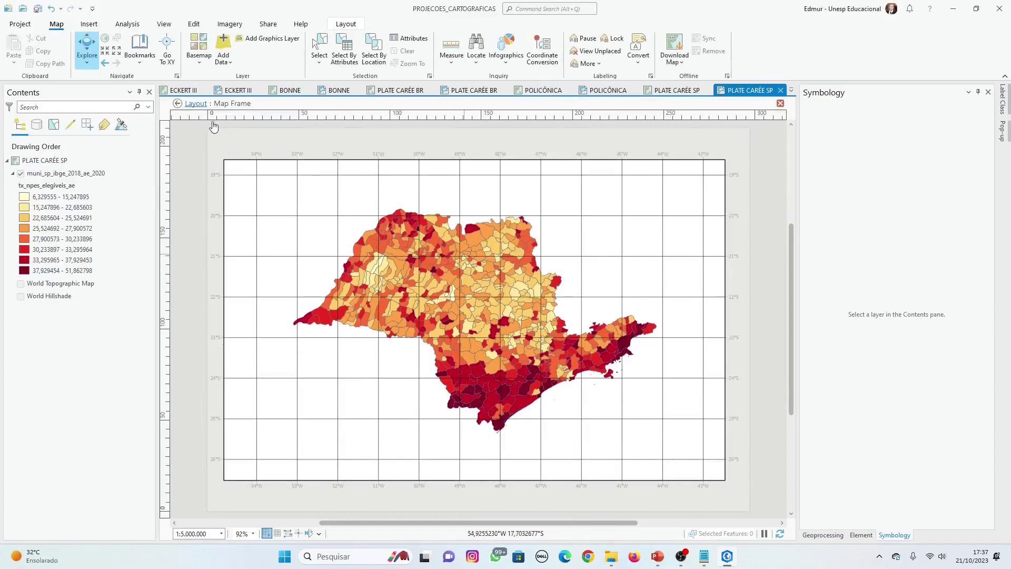
{"action": "left_click", "coordinate": [196, 103]}
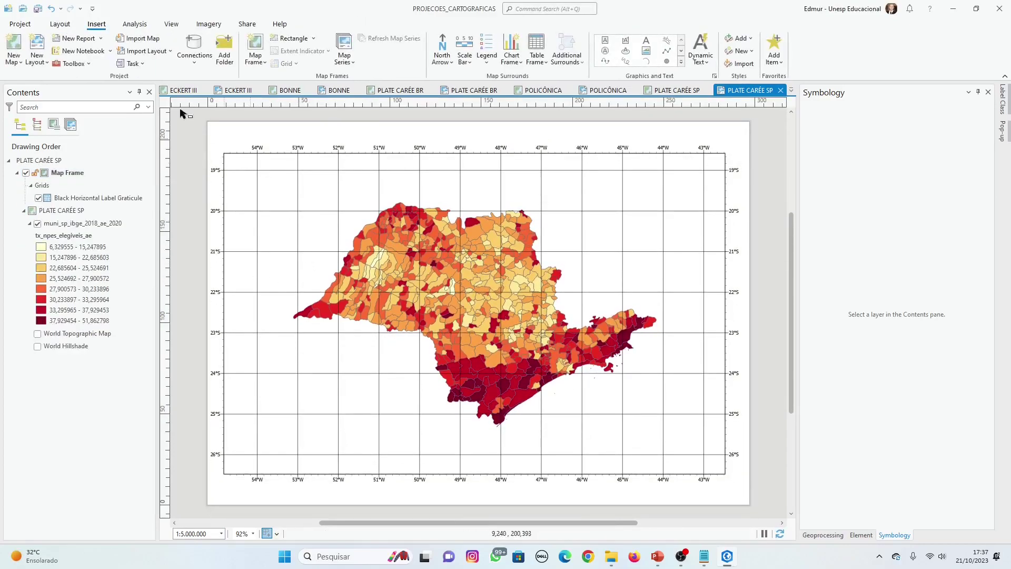
{"action": "left_click", "coordinate": [37, 9]}
Start the Project geoprocessing tool with the PLATE CARÉE SP map's muni_sp_ibge_2018_ae_2020 layer as the input dataset.
{"action": "left_click", "coordinate": [135, 24]}
{"action": "left_click", "coordinate": [123, 50]}
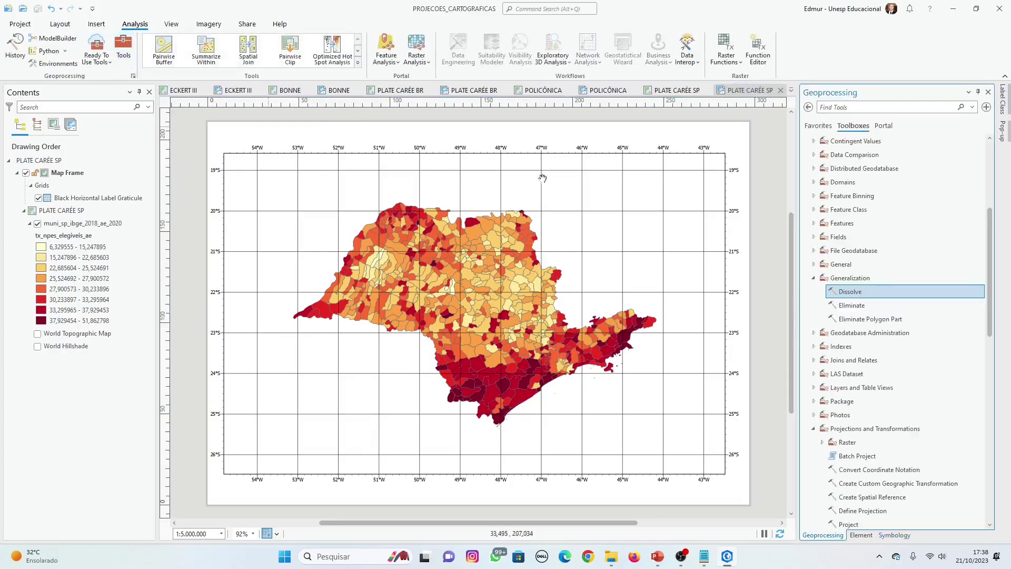
{"action": "scroll", "coordinate": [858, 415], "scroll_direction": "down", "scroll_amount": 3}
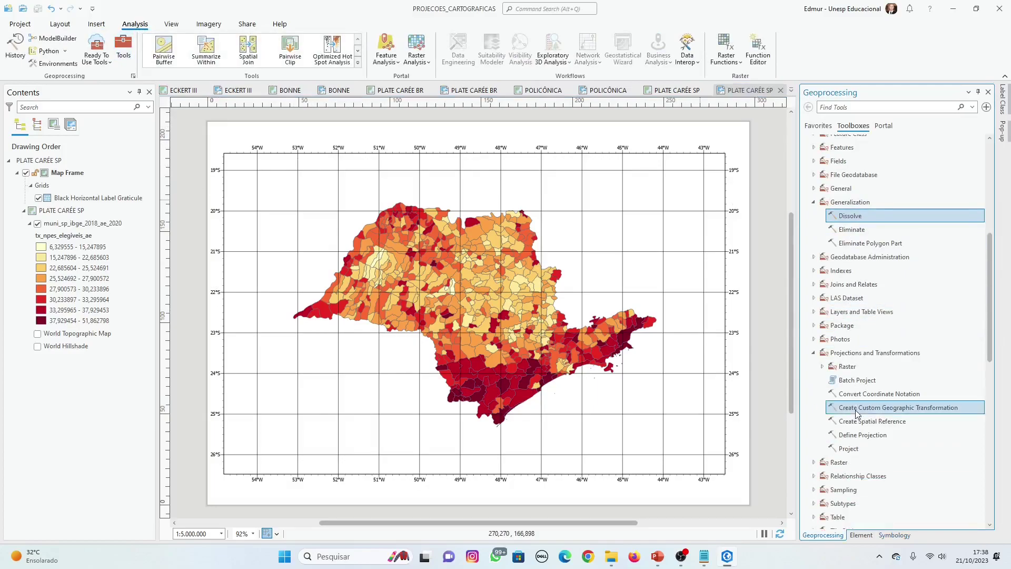
{"action": "left_click", "coordinate": [853, 449]}
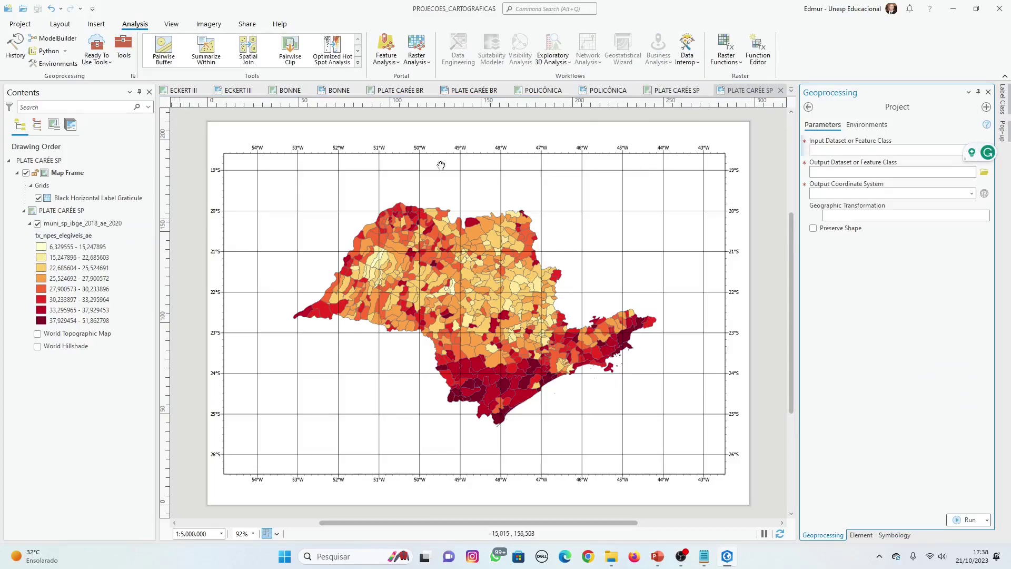
{"action": "left_click", "coordinate": [677, 90]}
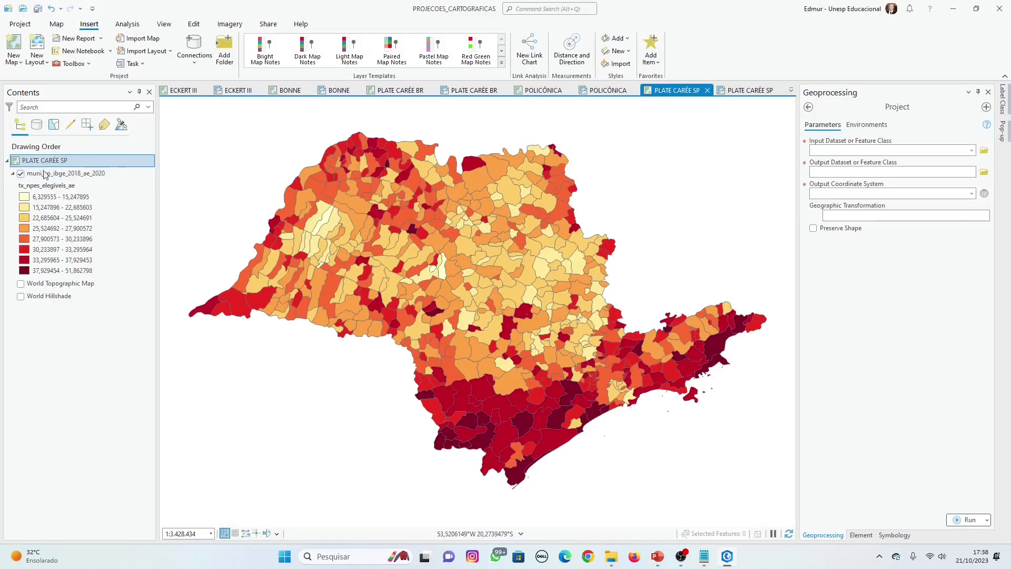
{"action": "left_click_drag", "start_coordinate": [45, 177], "coordinate": [51, 176]}
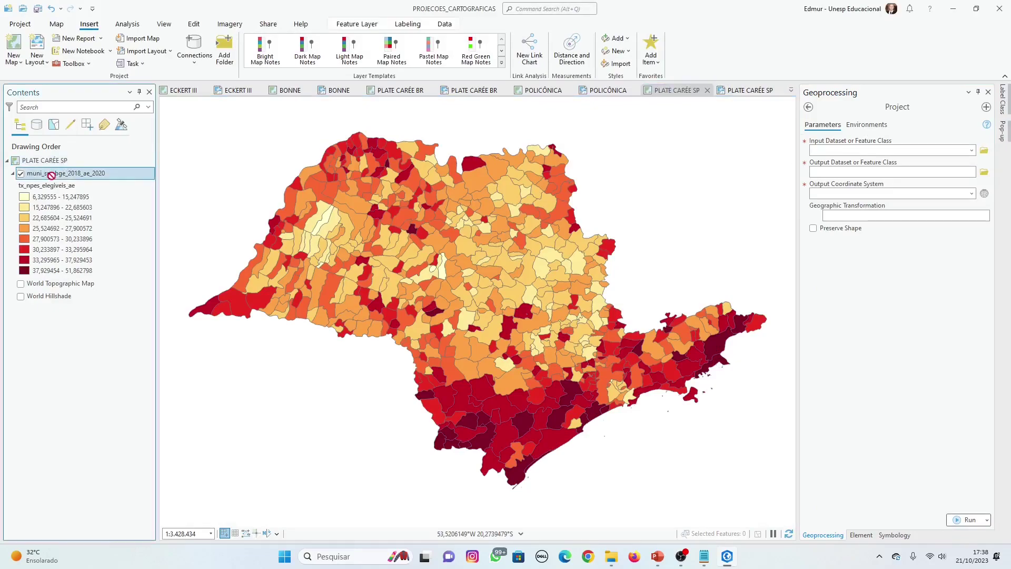
{"action": "left_click_drag", "start_coordinate": [910, 166], "coordinate": [804, 155]}
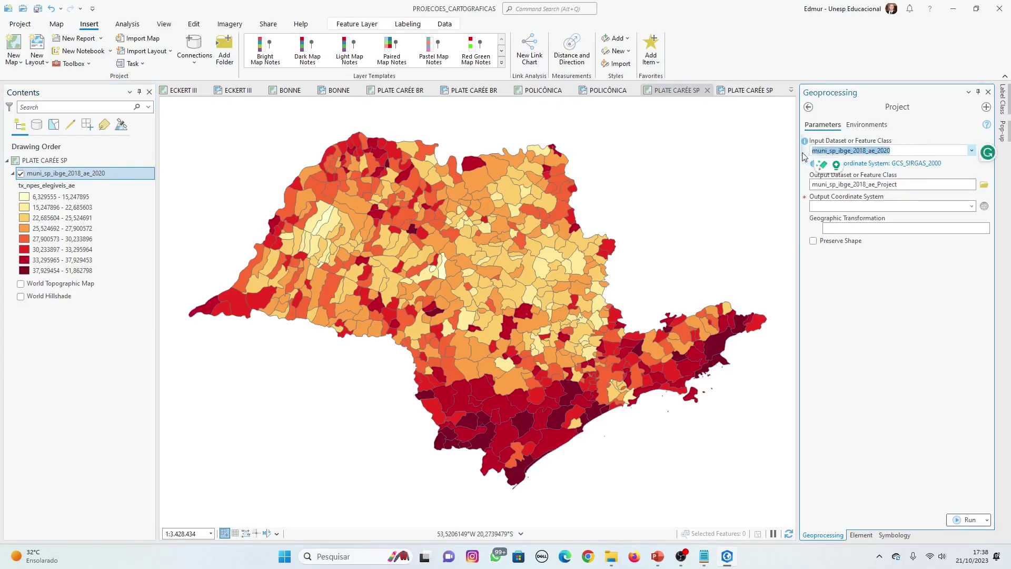
Name the Project tool's output feature class muni_sp_ibge_2018_ae_2020_CCL in the project geodatabase.
{"action": "left_click", "coordinate": [932, 184]}
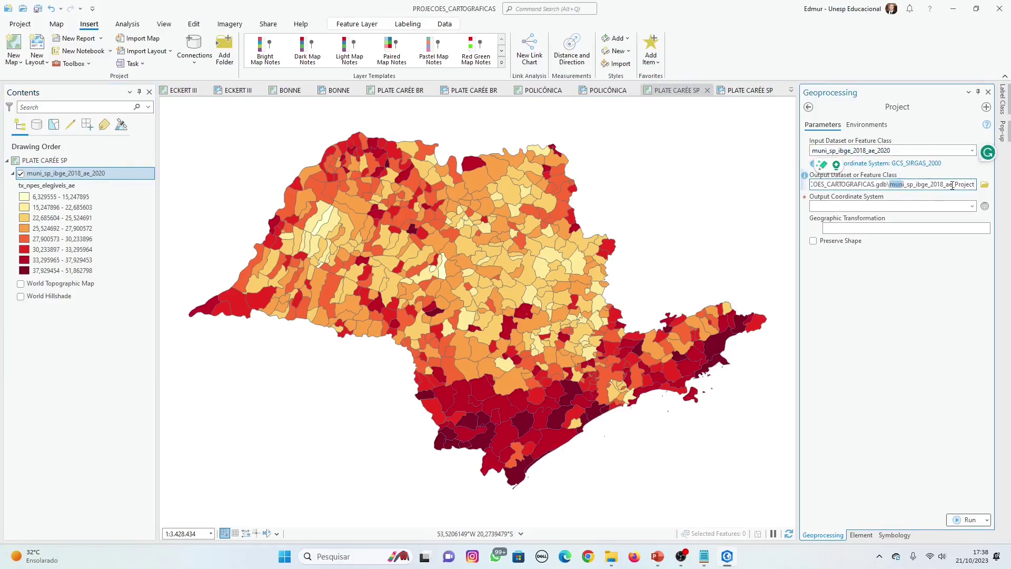
{"action": "left_click_drag", "start_coordinate": [951, 186], "coordinate": [973, 184]}
{"action": "key", "text": "ctrl+v"}
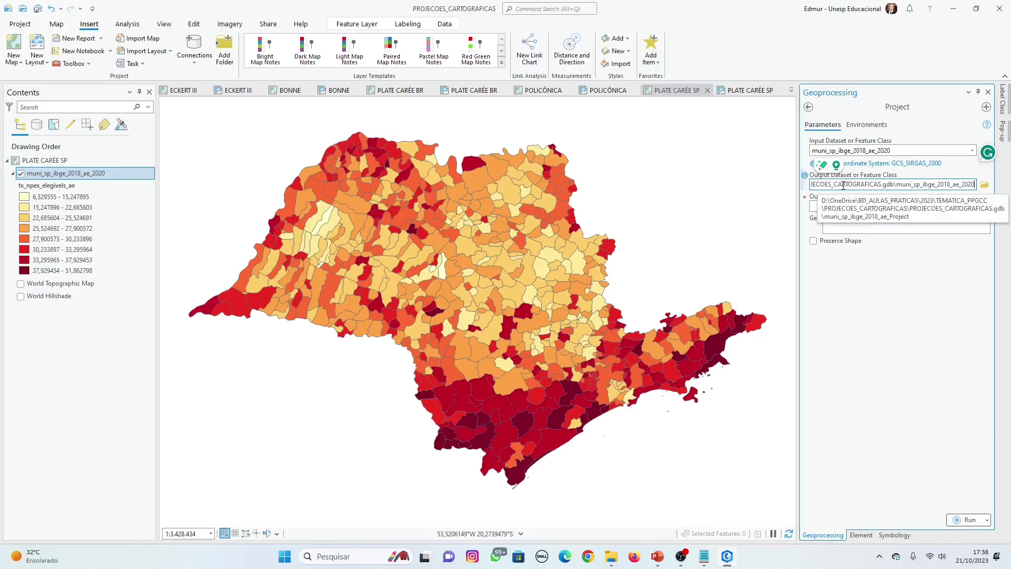
{"action": "type", "text": "_"}
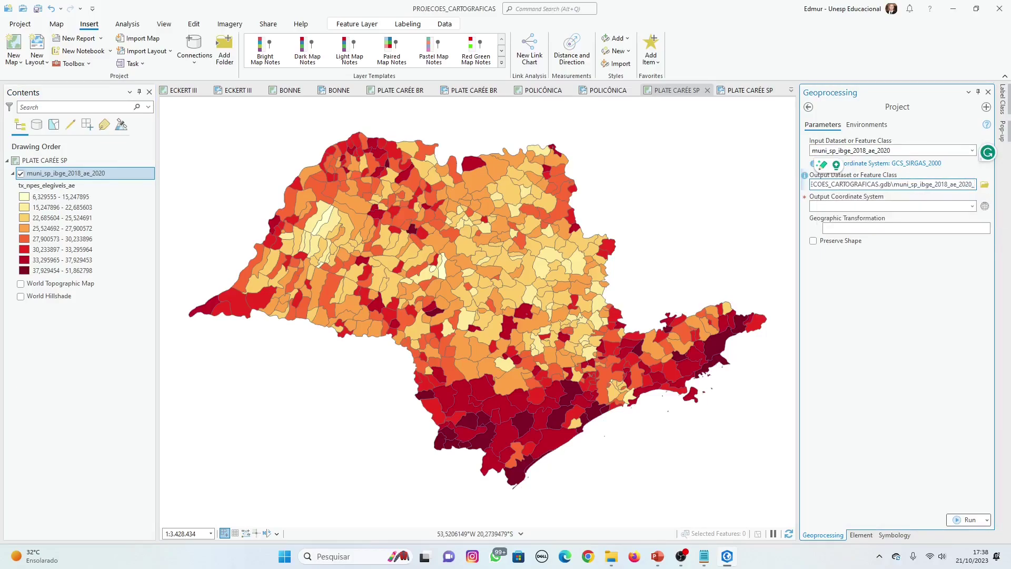
{"action": "type", "text": "CCL"}
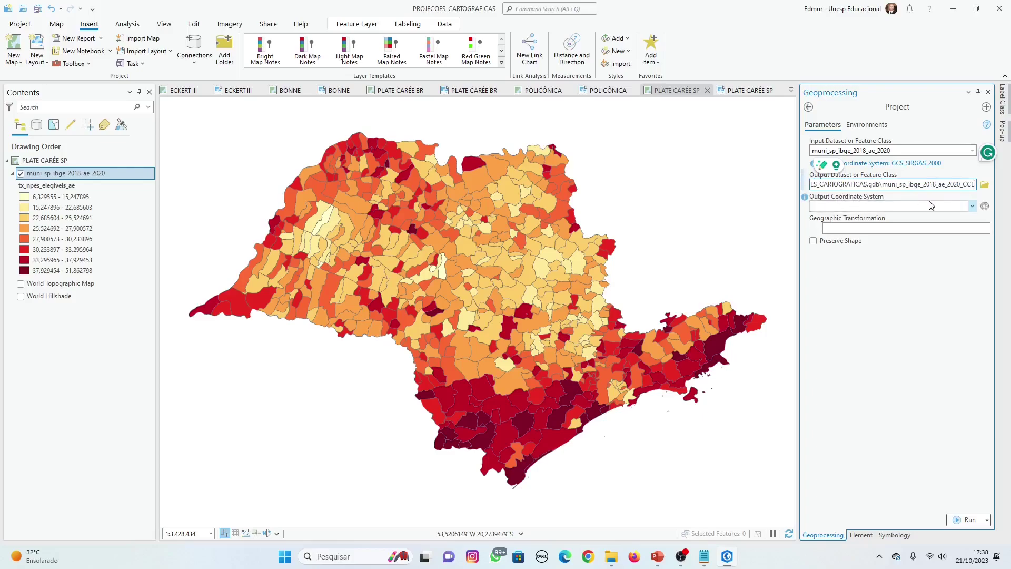
Search the output coordinate systems for lambert and start a modified copy of South America Lambert Conformal Conic.
{"action": "left_click", "coordinate": [984, 207]}
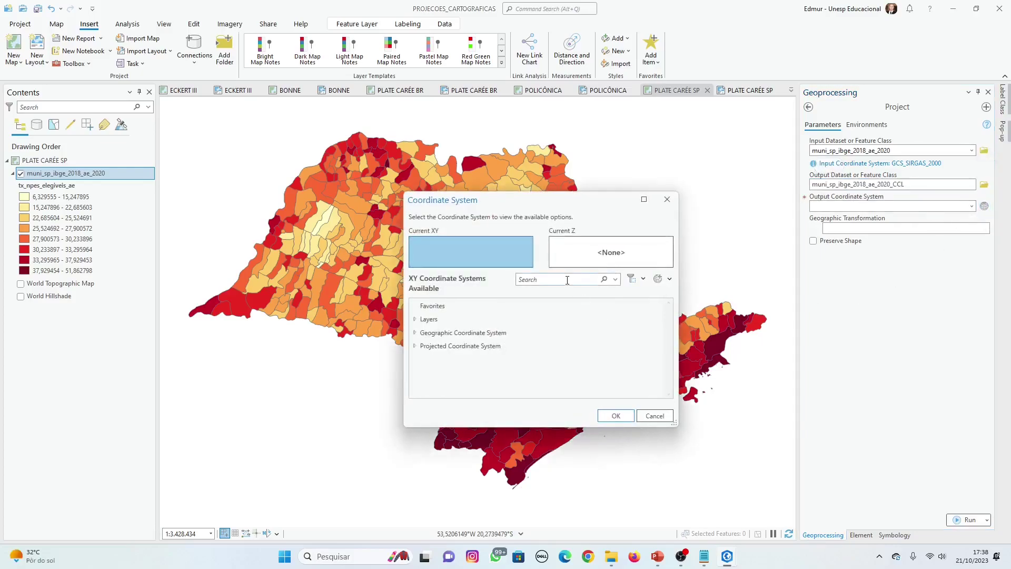
{"action": "left_click", "coordinate": [567, 280]}
{"action": "type", "text": "lambert"}
{"action": "left_click", "coordinate": [415, 345]}
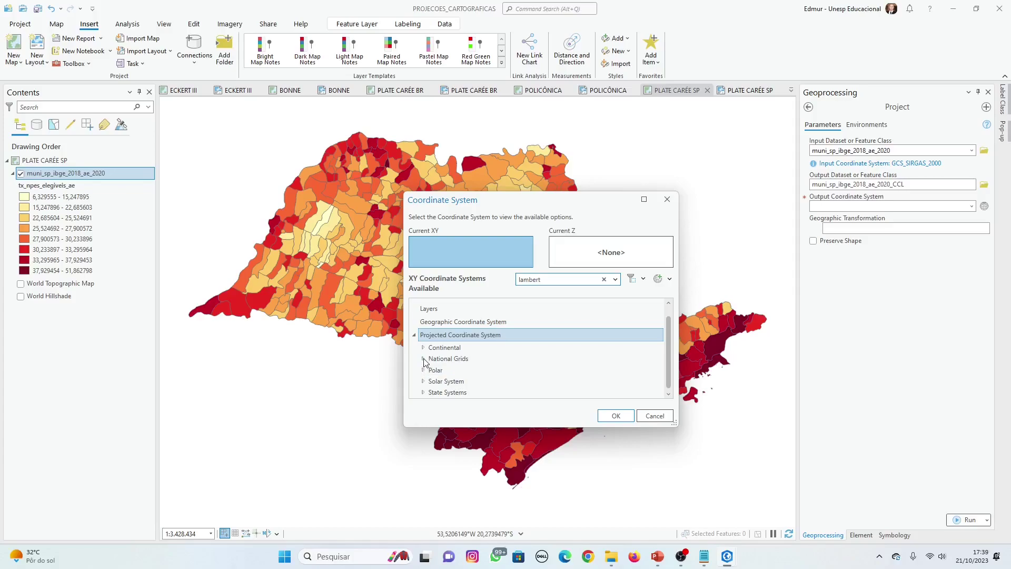
{"action": "left_click", "coordinate": [424, 347]}
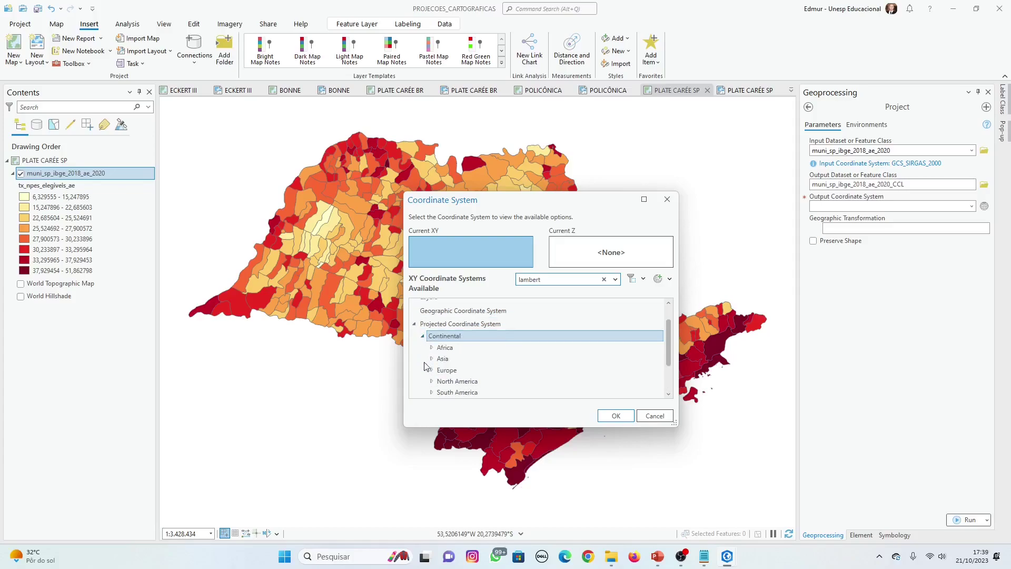
{"action": "scroll", "coordinate": [426, 364], "scroll_direction": "down", "scroll_amount": 1}
{"action": "left_click", "coordinate": [431, 368]}
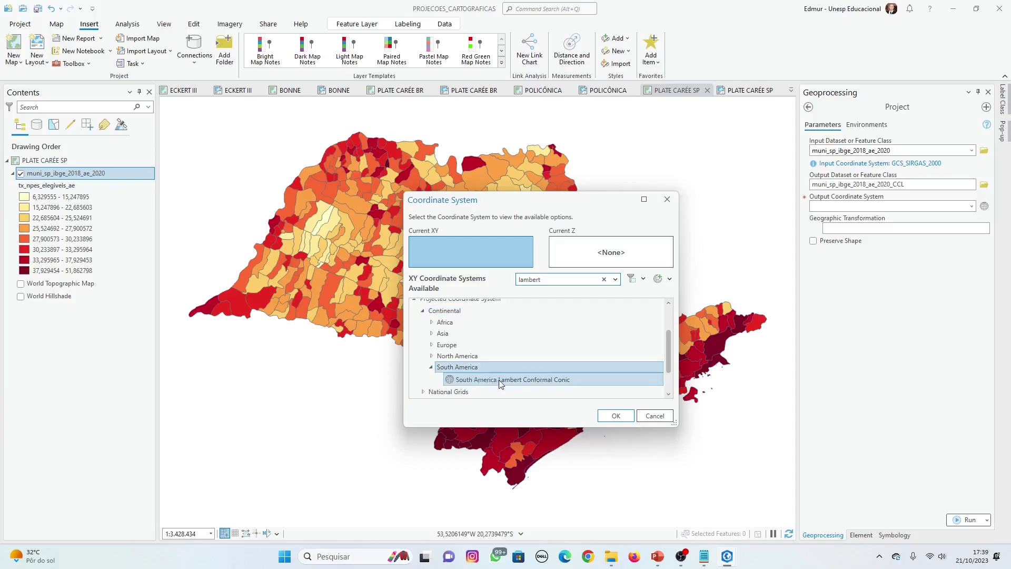
{"action": "right_click", "coordinate": [529, 378]}
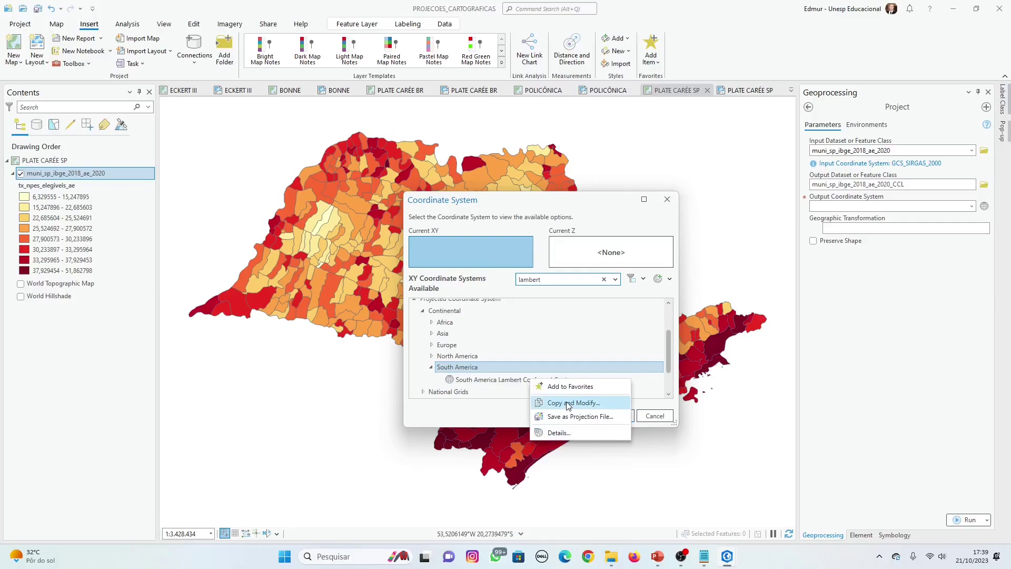
{"action": "left_click", "coordinate": [605, 403]}
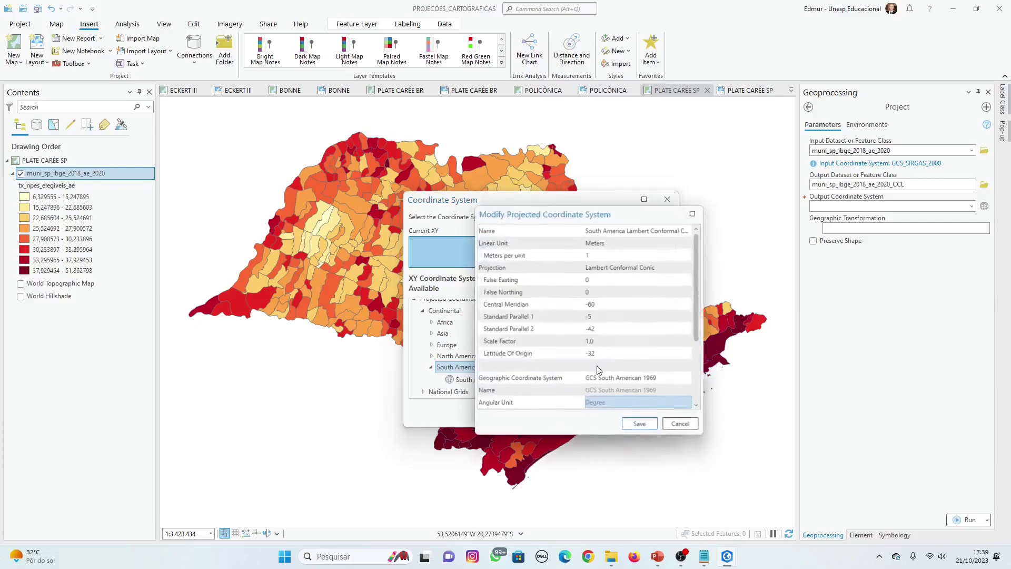
Set the custom Lambert system's central meridian to -49, standard parallels to -19 and -26, and latitude of origin to -22,5.
{"action": "left_click", "coordinate": [605, 304]}
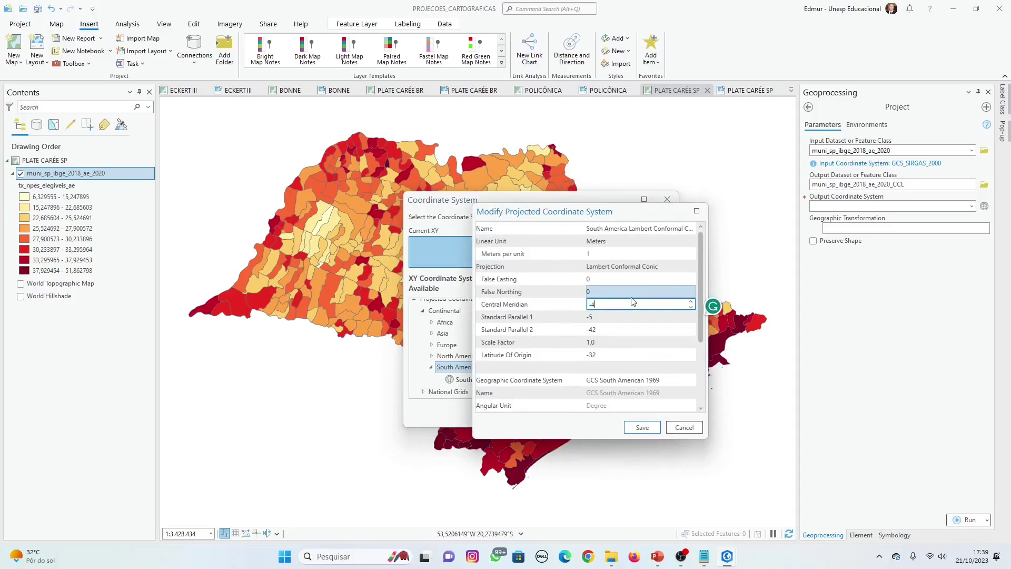
{"action": "key", "text": "Tab"}
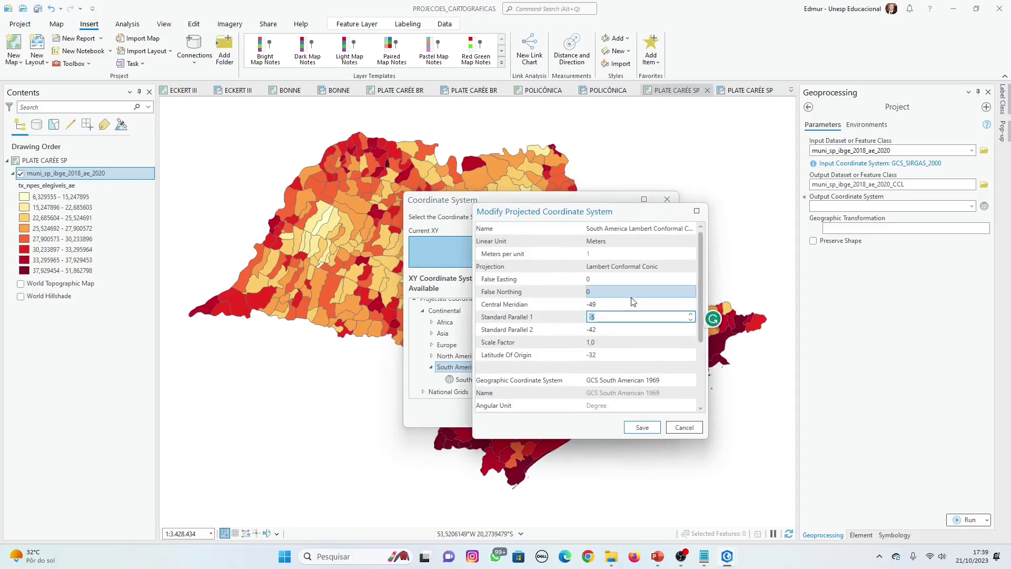
{"action": "type", "text": "-19"}
{"action": "key", "text": "Tab"}
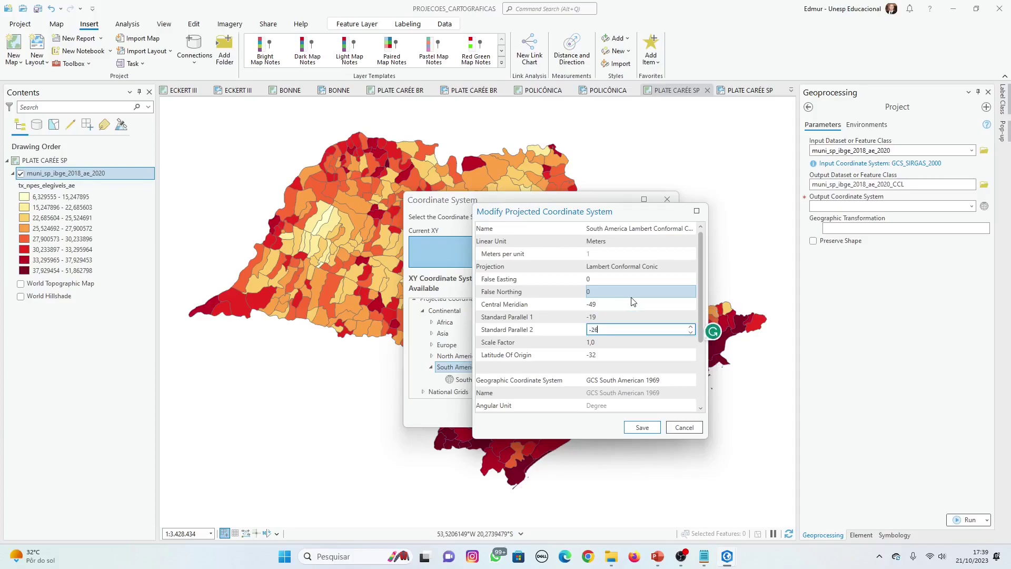
{"action": "key", "text": "Tab"}
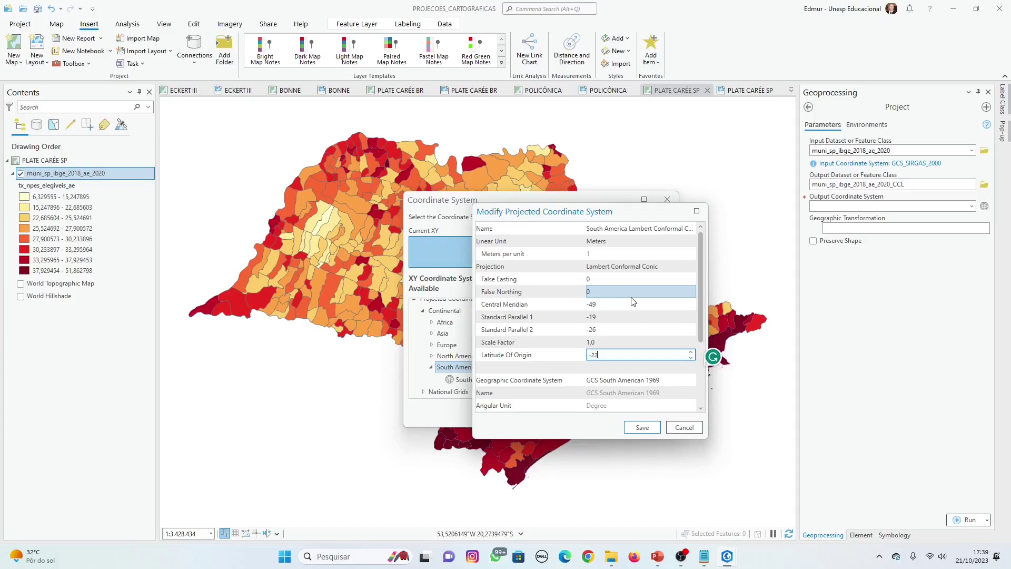
{"action": "type", "text": "-22,5"}
{"action": "key", "text": "Tab"}
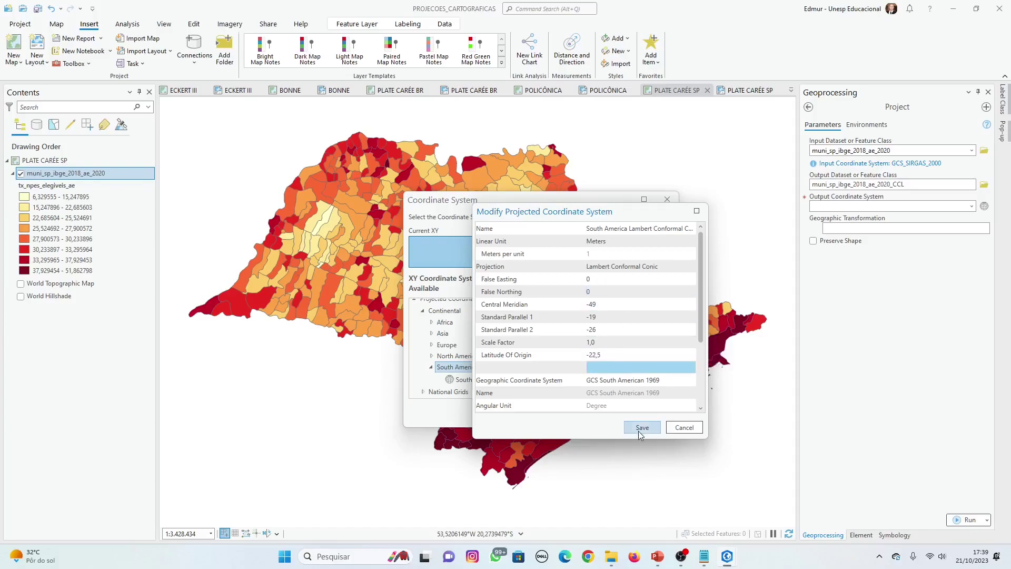
Change the custom projection's geographic coordinate system to GCS SIRGAS 2000.
{"action": "scroll", "coordinate": [595, 326], "scroll_direction": "down", "scroll_amount": 3}
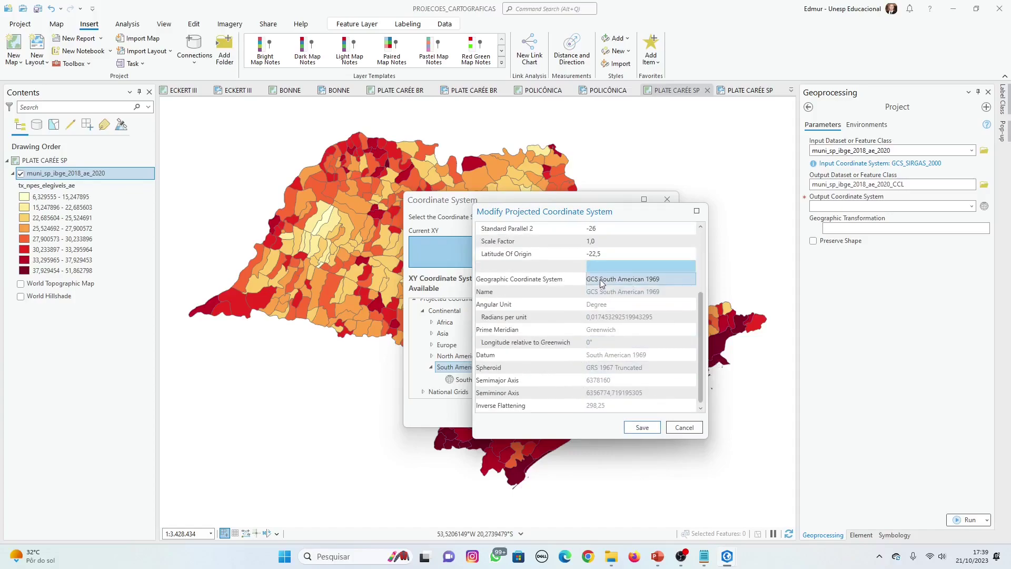
{"action": "left_click", "coordinate": [667, 279]}
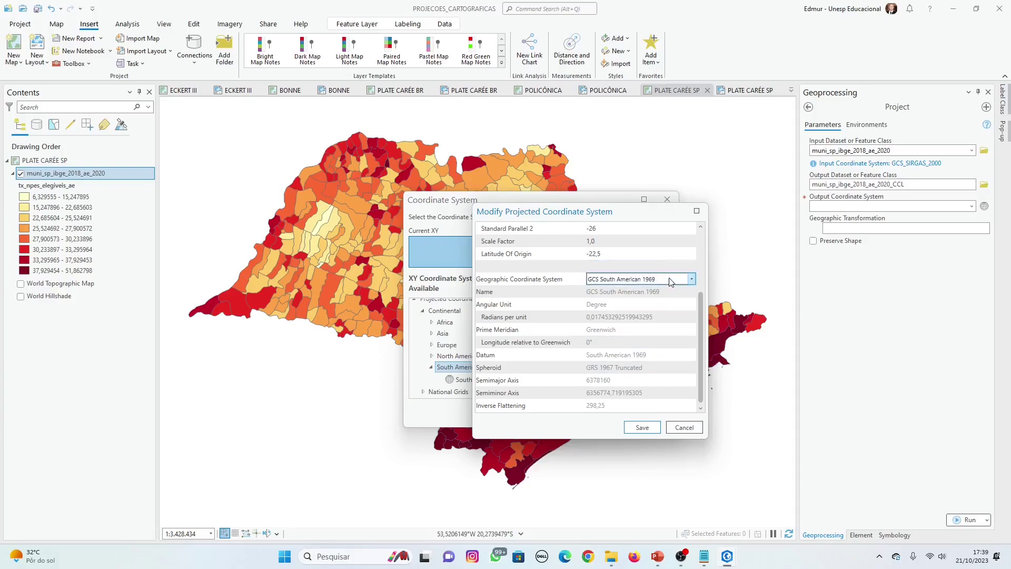
{"action": "left_click", "coordinate": [691, 279]}
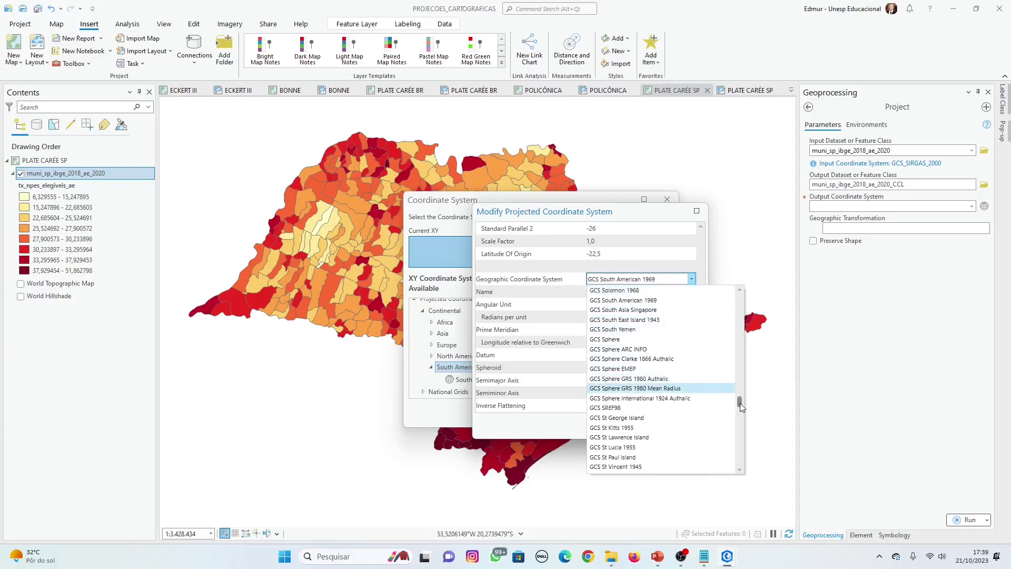
{"action": "mouse_move", "coordinate": [740, 402]}
{"action": "left_mouse_down"}
{"action": "mouse_move", "coordinate": [738, 380]}
{"action": "mouse_move", "coordinate": [741, 400]}
{"action": "left_mouse_up"}
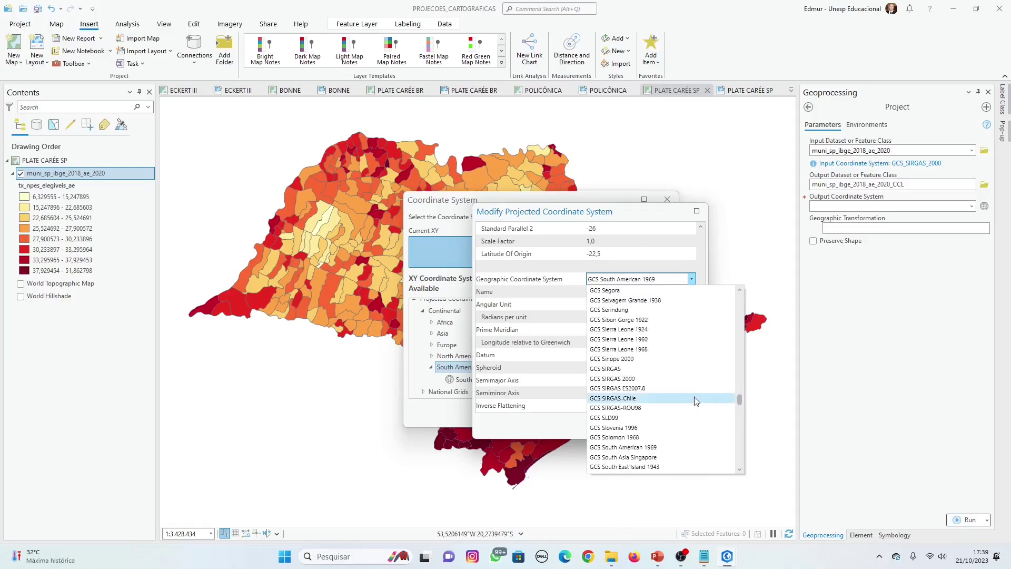
{"action": "left_click", "coordinate": [623, 378]}
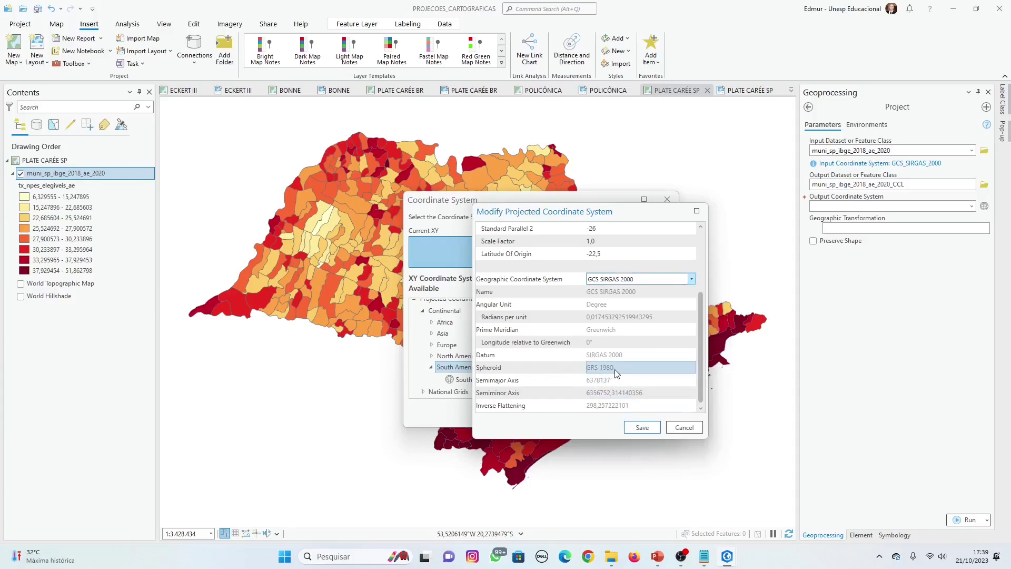
{"action": "left_click_drag", "start_coordinate": [700, 311], "coordinate": [697, 256]}
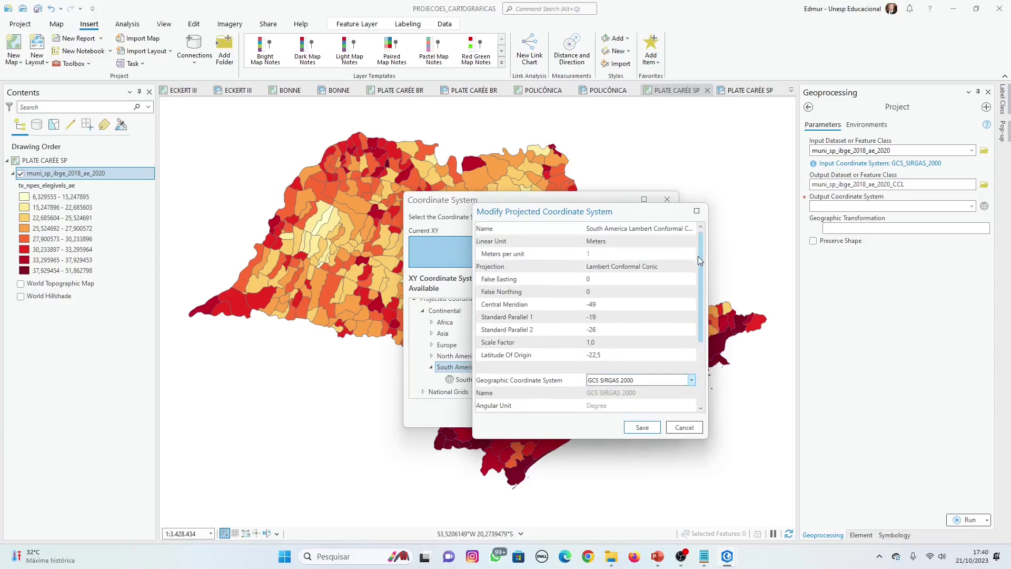
Save the customized Lambert system, apply it as the output coordinate system, and run the Project tool.
{"action": "left_click", "coordinate": [646, 429]}
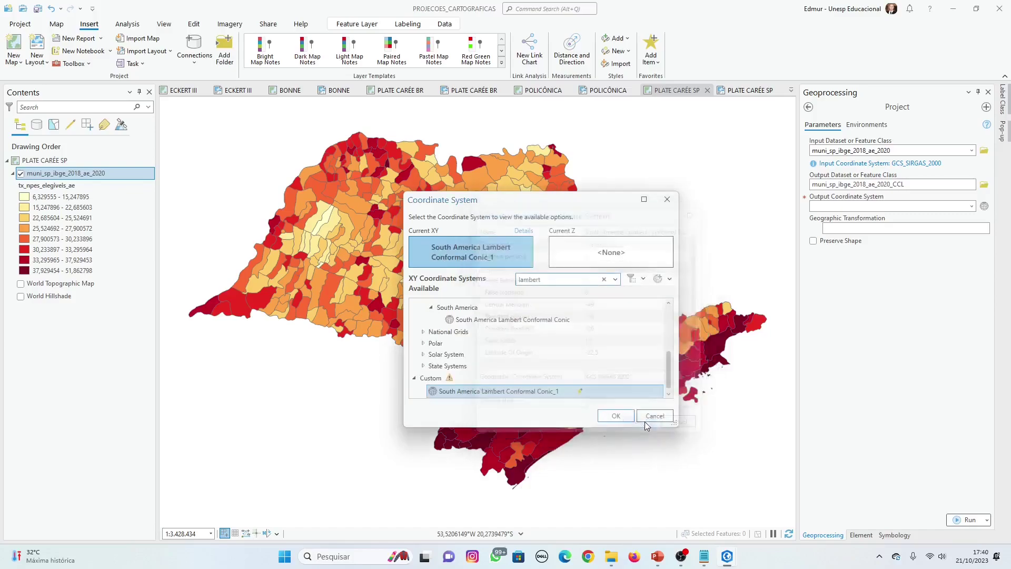
{"action": "left_click", "coordinate": [615, 416]}
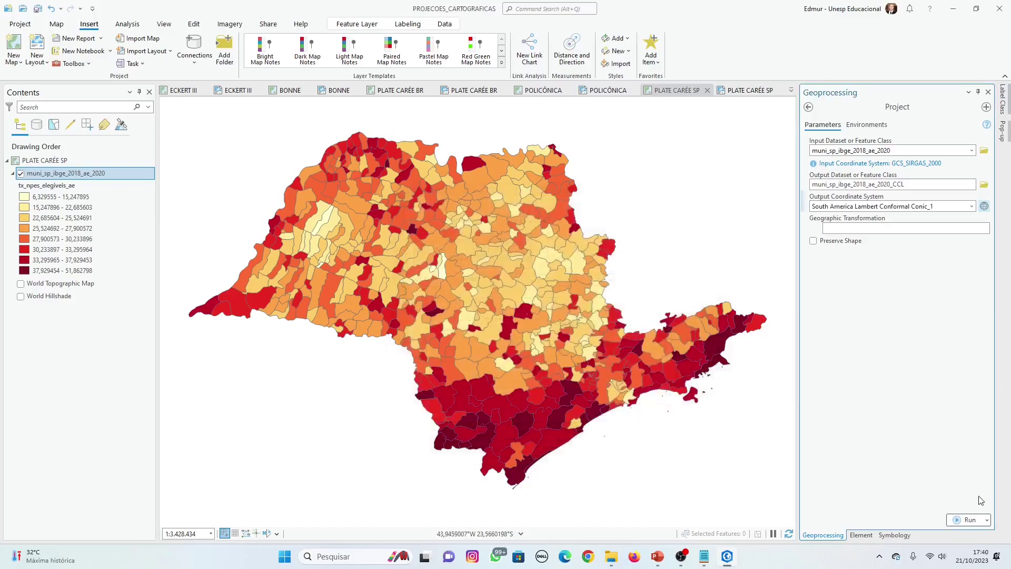
{"action": "left_click", "coordinate": [967, 519]}
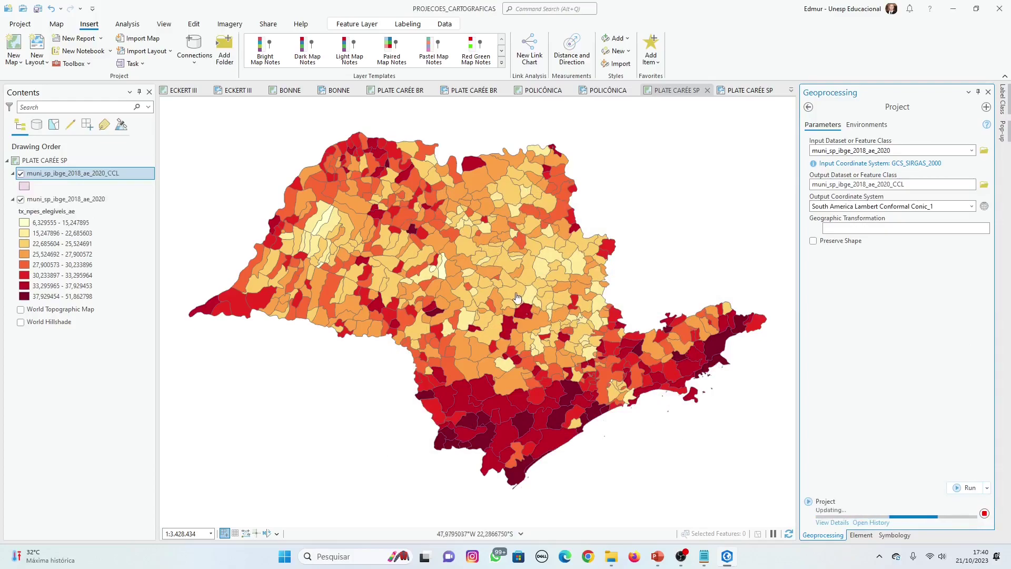
{"action": "left_click", "coordinate": [792, 90]}
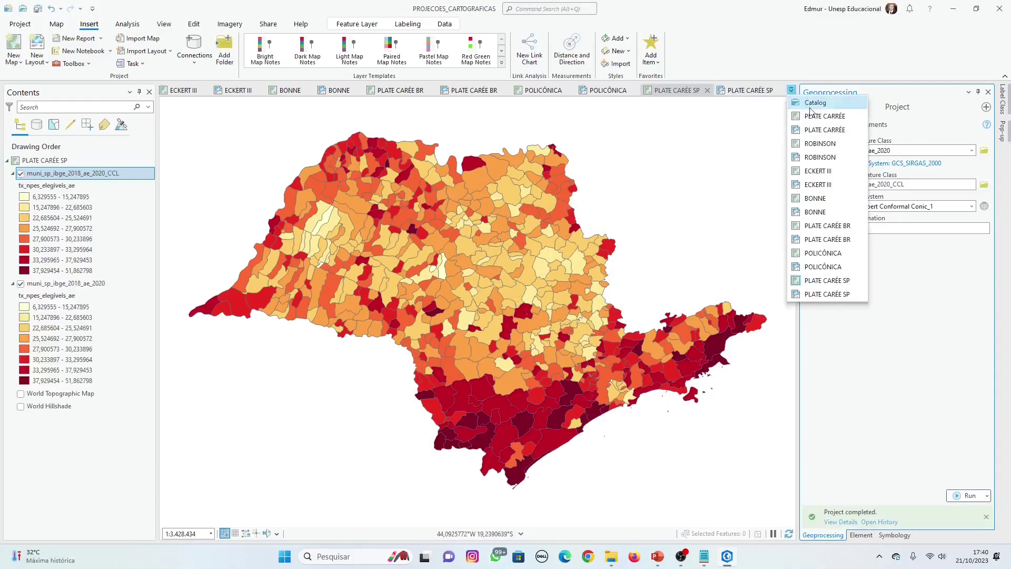
{"action": "left_click", "coordinate": [821, 127]}
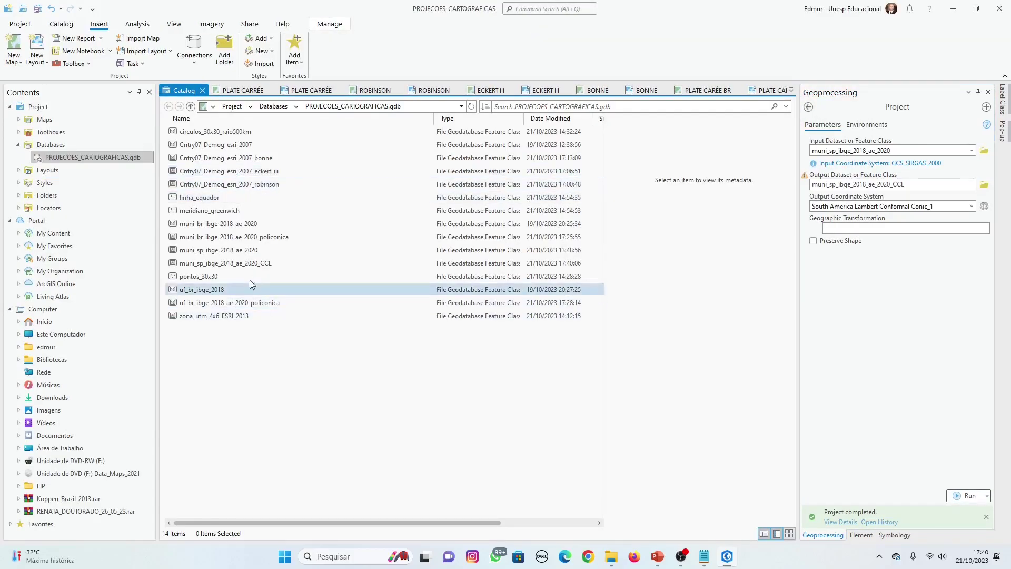
{"action": "left_click", "coordinate": [791, 91]}
{"action": "left_click", "coordinate": [830, 293]}
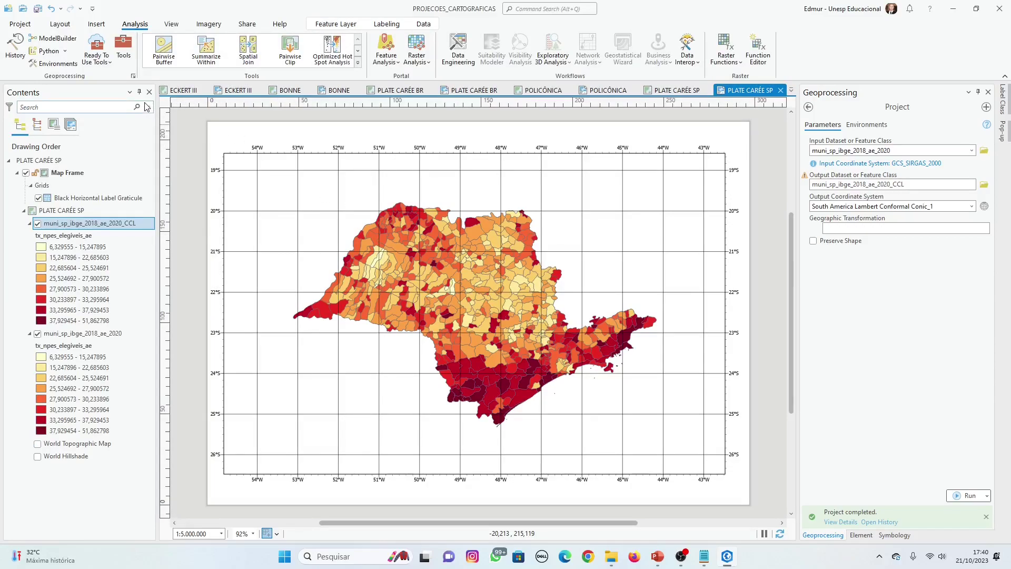
Insert a new map and copy the muni_sp_ibge_2018_ae_2020_CCL layer into it from the PLATE CARÉE SP map.
{"action": "left_click", "coordinate": [96, 23]}
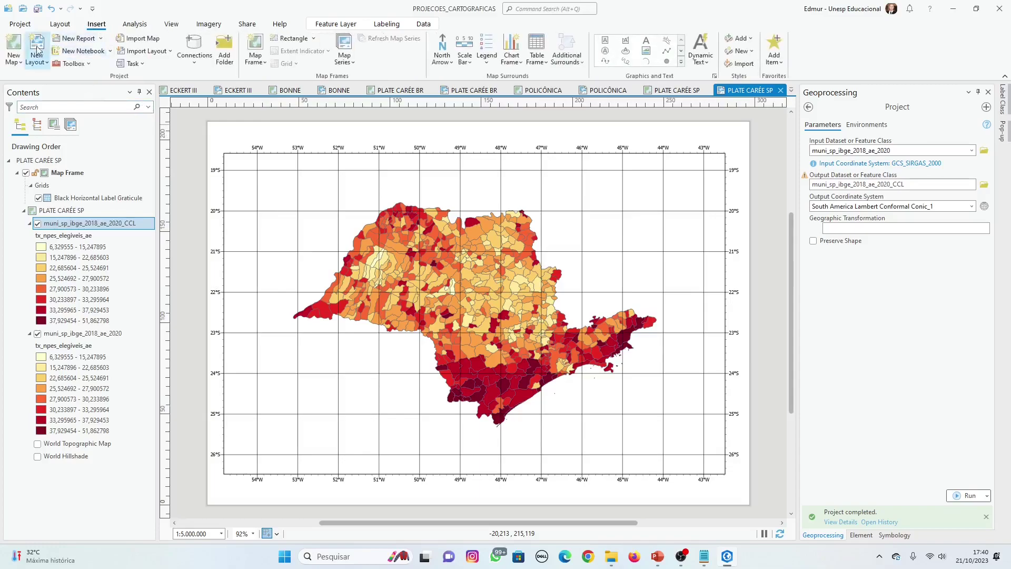
{"action": "left_click", "coordinate": [14, 49]}
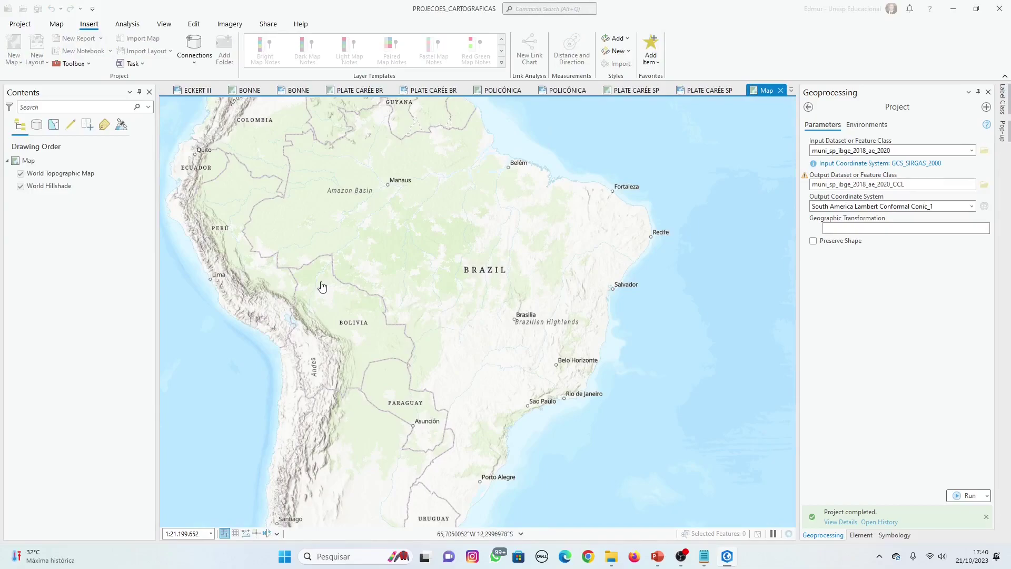
{"action": "left_click", "coordinate": [636, 90]}
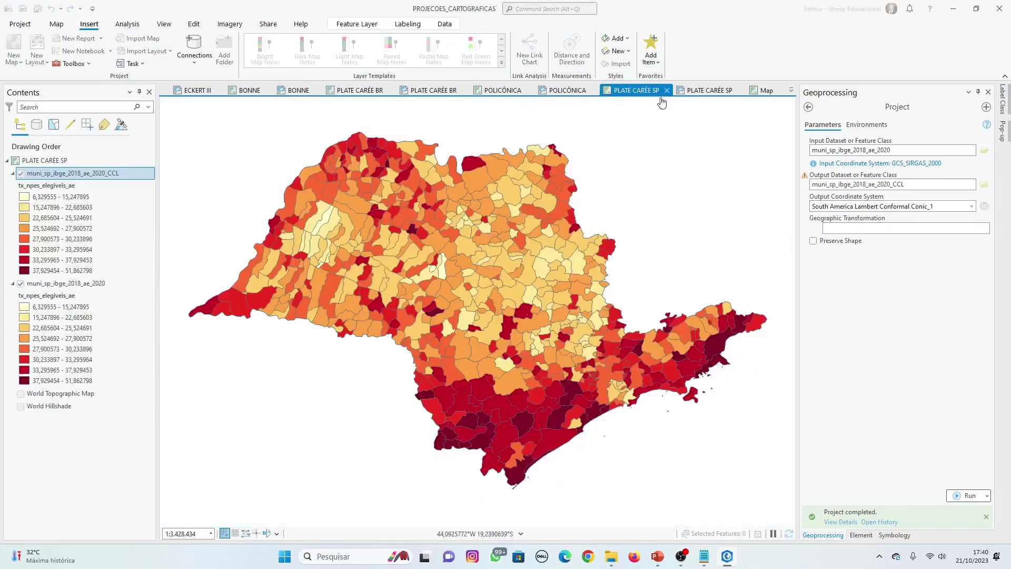
{"action": "right_click", "coordinate": [76, 173]}
{"action": "left_click", "coordinate": [100, 176]}
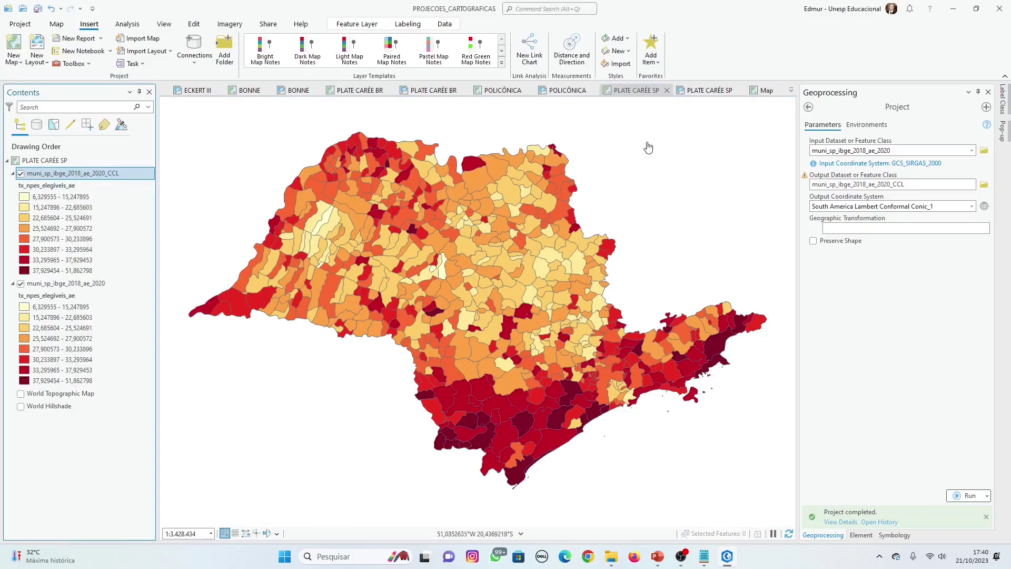
{"action": "left_click", "coordinate": [765, 90]}
{"action": "right_click", "coordinate": [31, 161]}
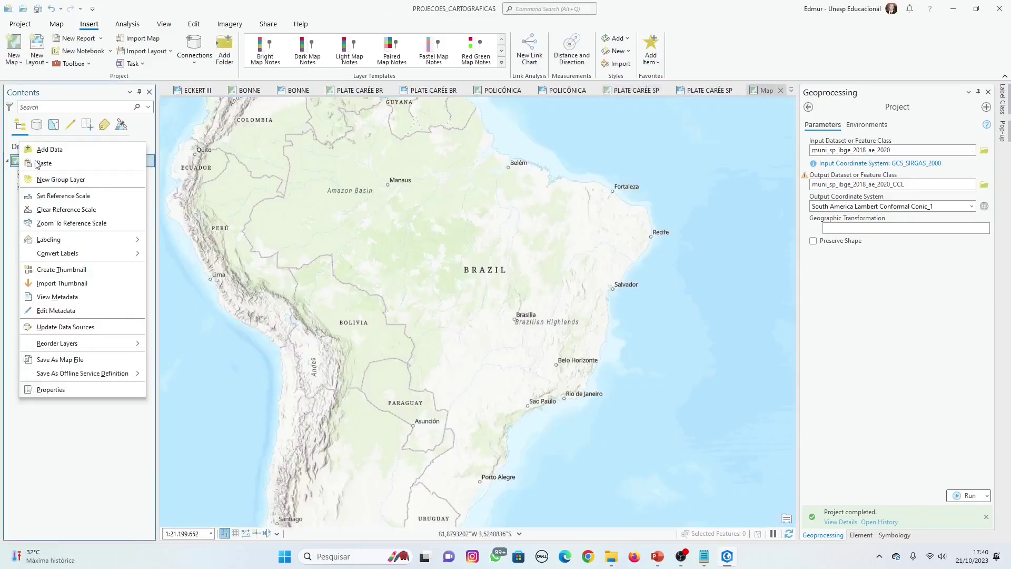
{"action": "left_click", "coordinate": [45, 163]}
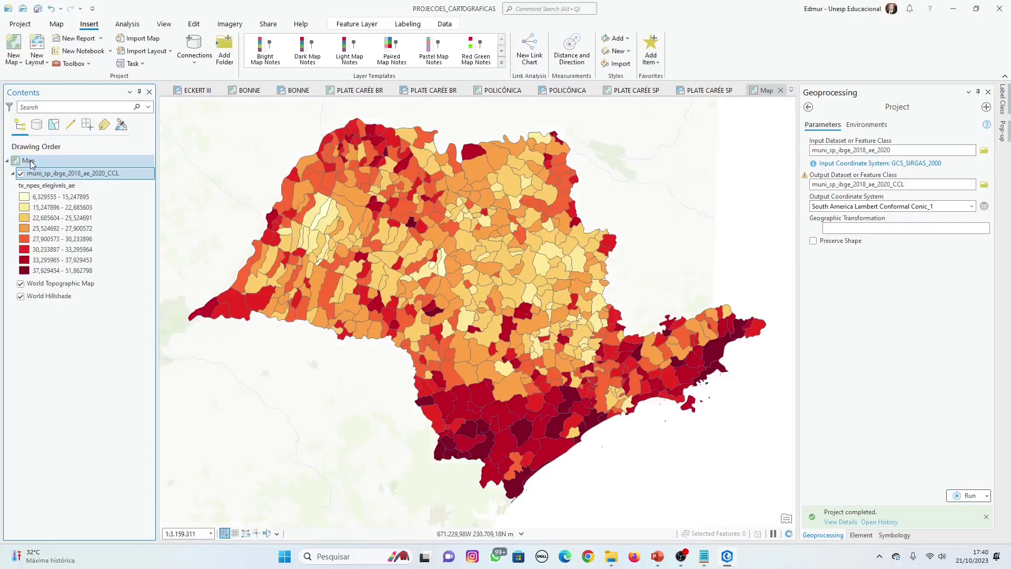
Rename the new map LAMBERT and compare it with the PLATE CARÉE SP map.
{"action": "left_click", "coordinate": [47, 162]}
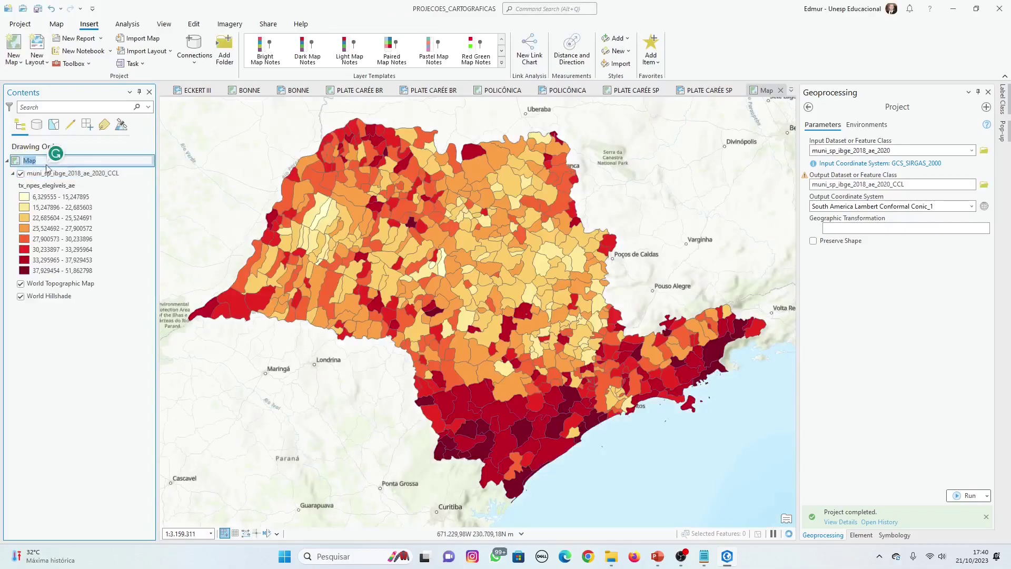
{"action": "type", "text": "LAMBE"}
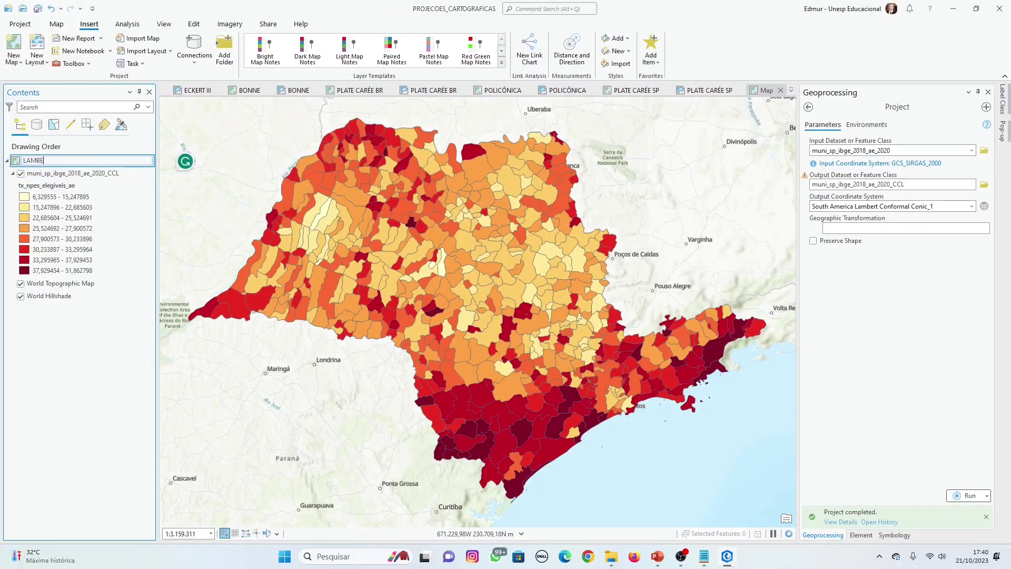
{"action": "type", "text": "RT"}
{"action": "key", "text": "Return"}
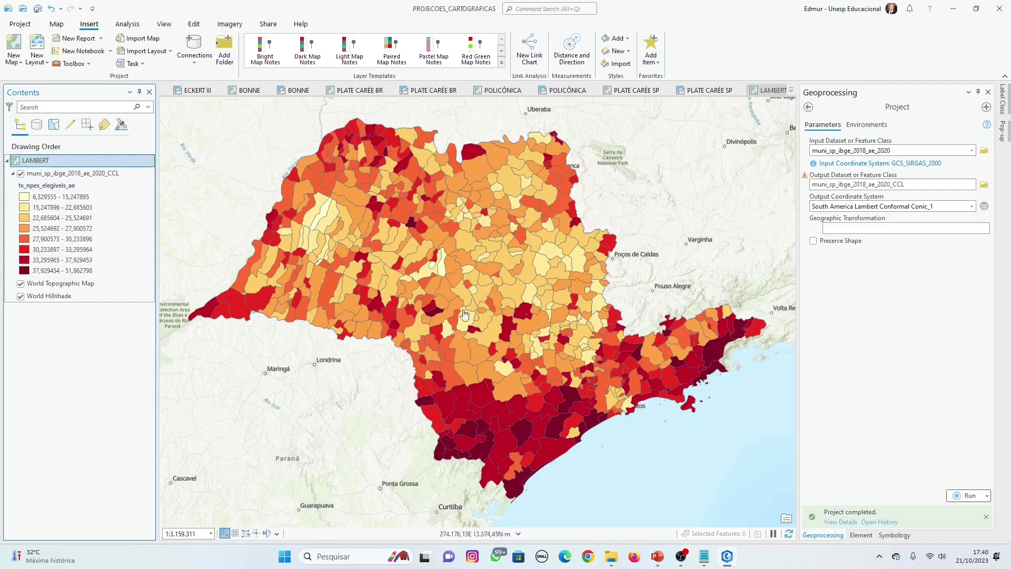
{"action": "left_click", "coordinate": [639, 90]}
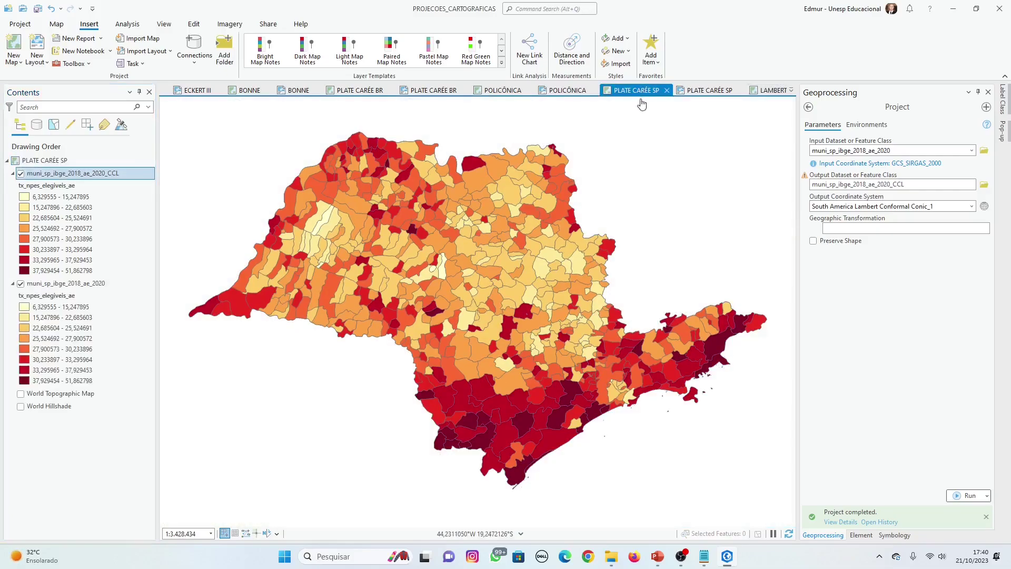
{"action": "left_click", "coordinate": [770, 92]}
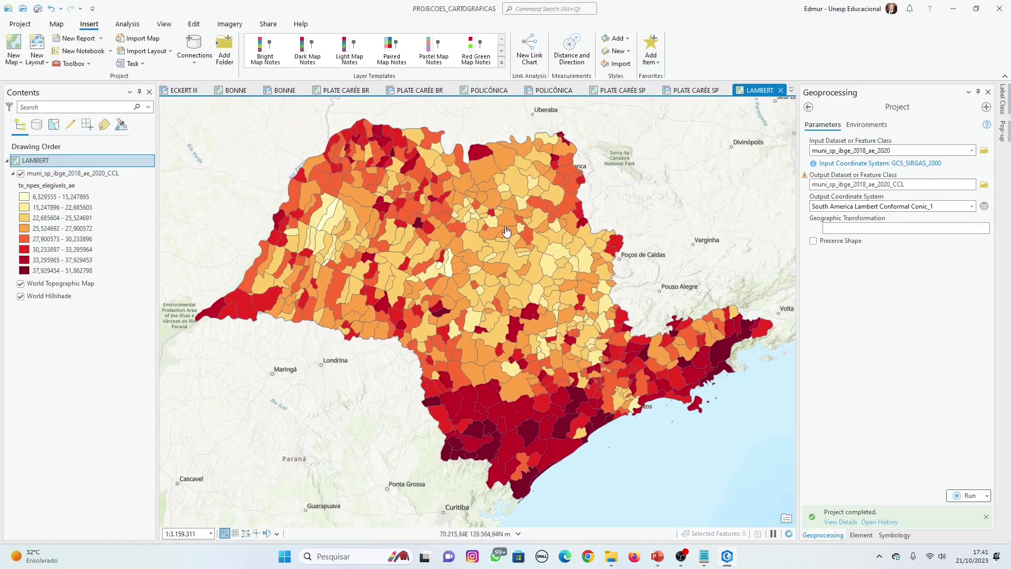
Start the Dissolve geoprocessing tool with the muni_sp_ibge_2018_ae_2020_CCL layer as the input features.
{"action": "left_click", "coordinate": [127, 24]}
{"action": "left_click", "coordinate": [123, 49]}
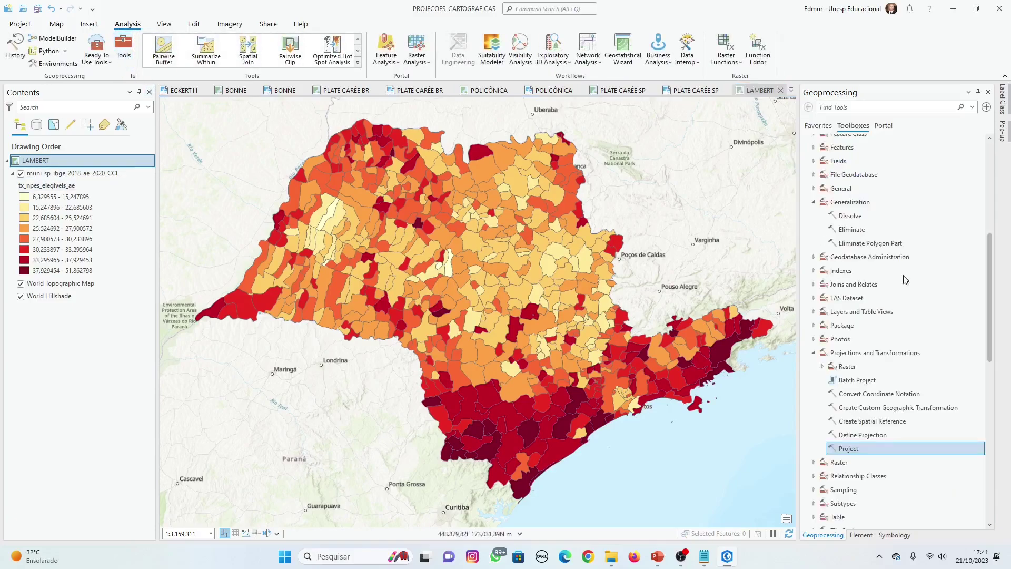
{"action": "left_click", "coordinate": [849, 216]}
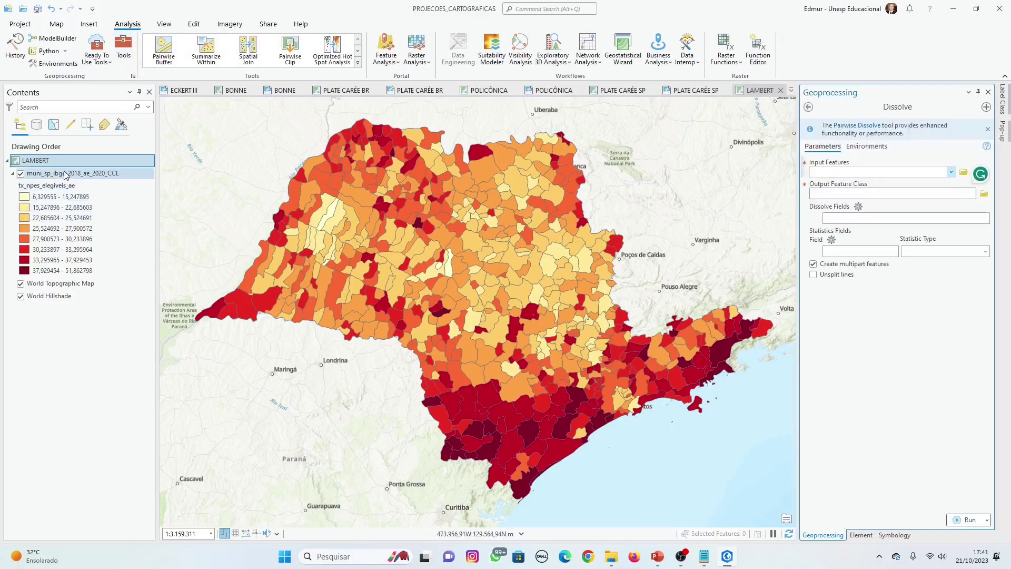
{"action": "left_click_drag", "start_coordinate": [65, 174], "coordinate": [185, 180]}
{"action": "left_click_drag", "start_coordinate": [859, 174], "coordinate": [859, 174]}
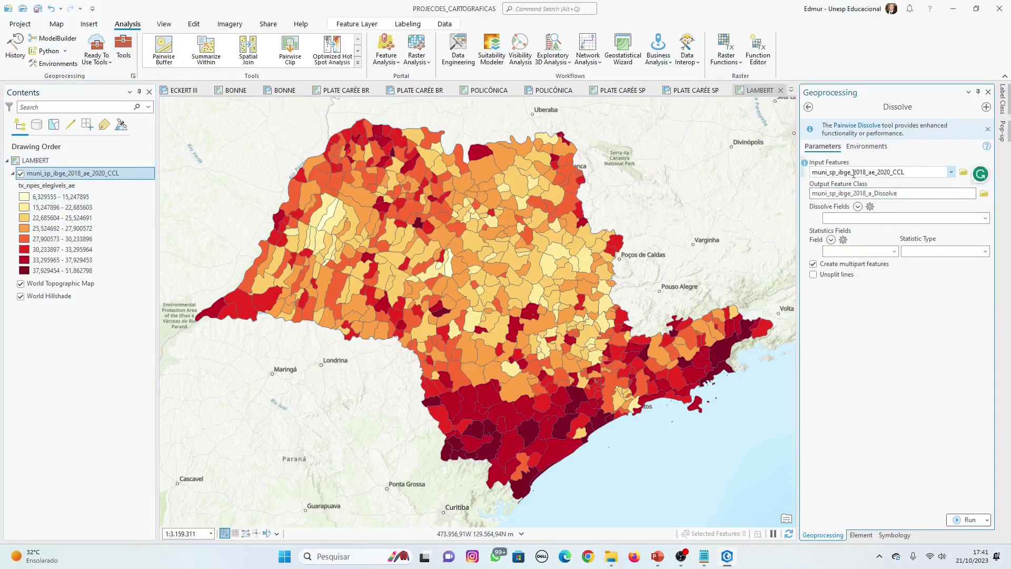
Set the Dissolve output feature class name to muni_sp_ibge_2018_ae_2020_CCL and check the available dissolve fields.
{"action": "left_click", "coordinate": [890, 194]}
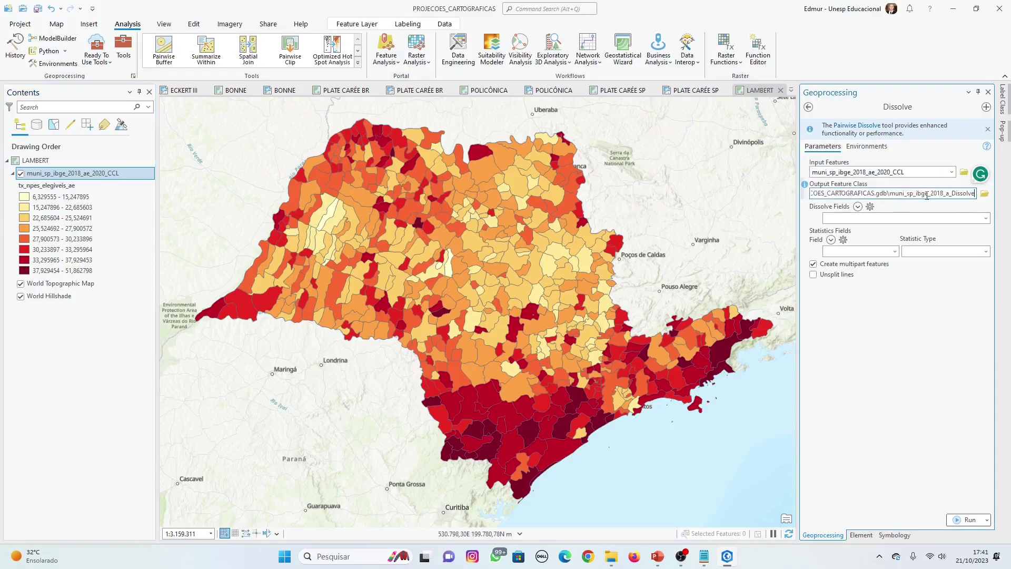
{"action": "left_click_drag", "start_coordinate": [891, 194], "coordinate": [1009, 195]}
{"action": "type", "text": "muni_sp_ibge_2018_ae_2020_CCL"}
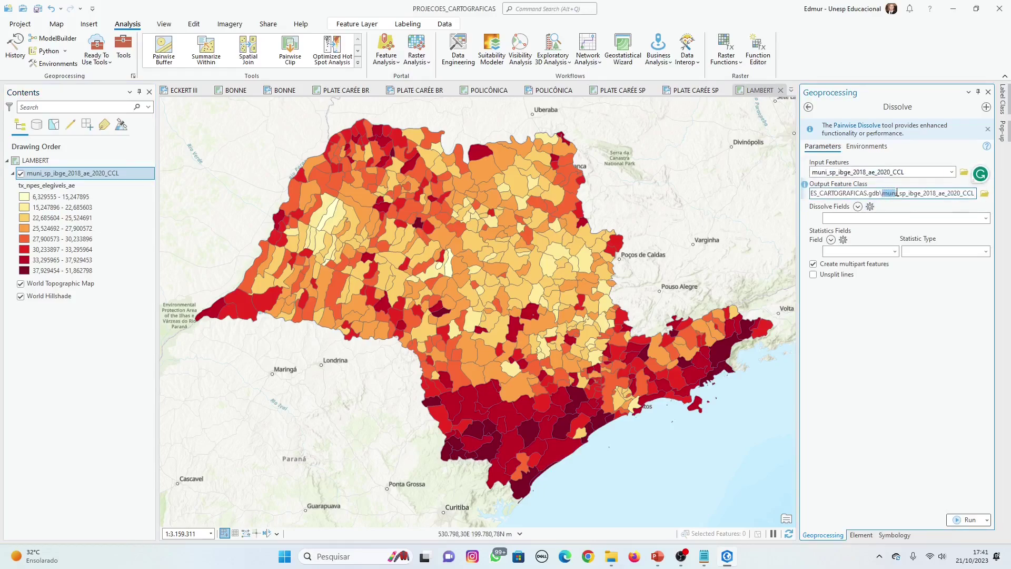
{"action": "left_click", "coordinate": [985, 218]}
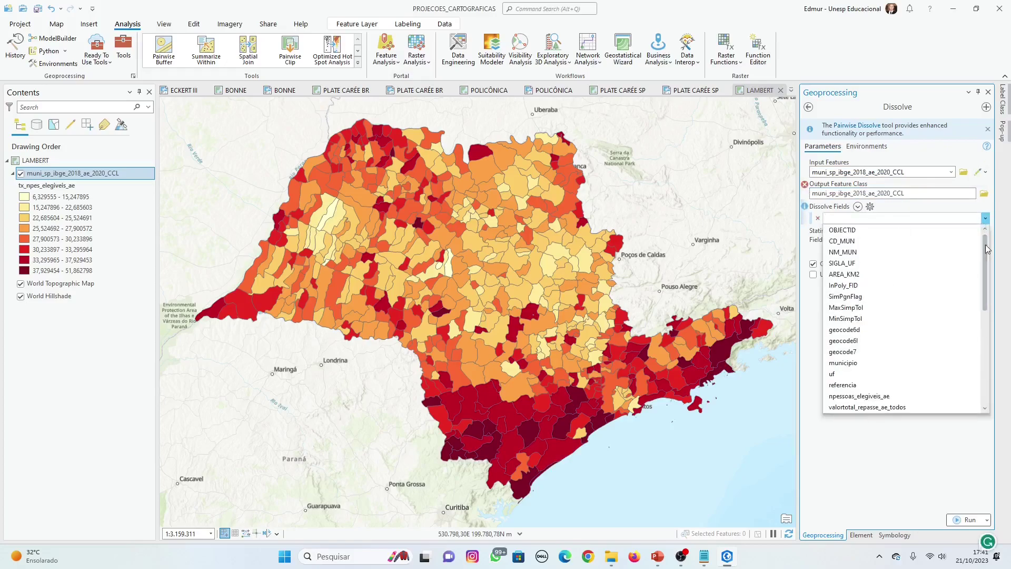
{"action": "left_click_drag", "start_coordinate": [987, 249], "coordinate": [997, 222]}
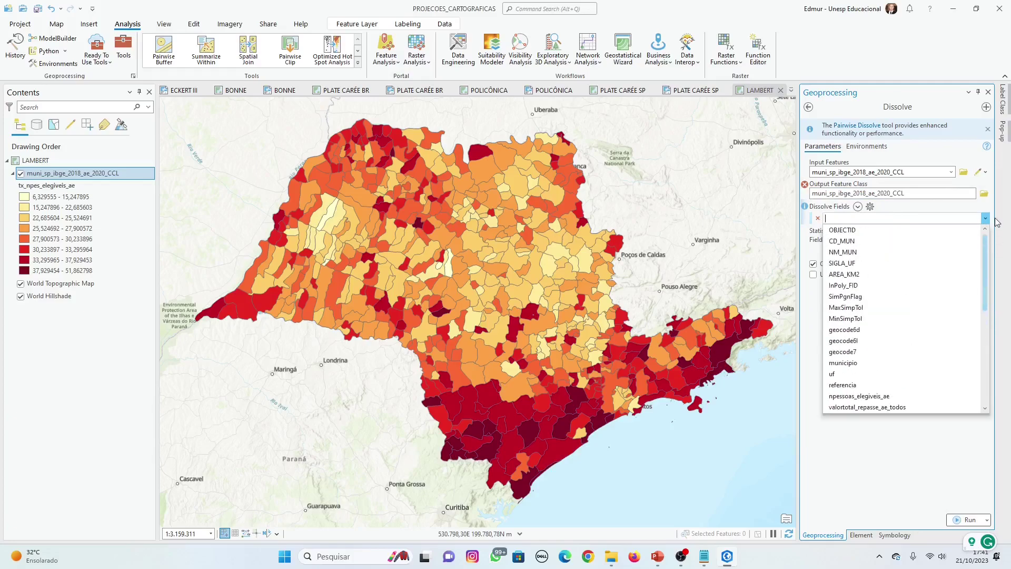
{"action": "left_click", "coordinate": [862, 204]}
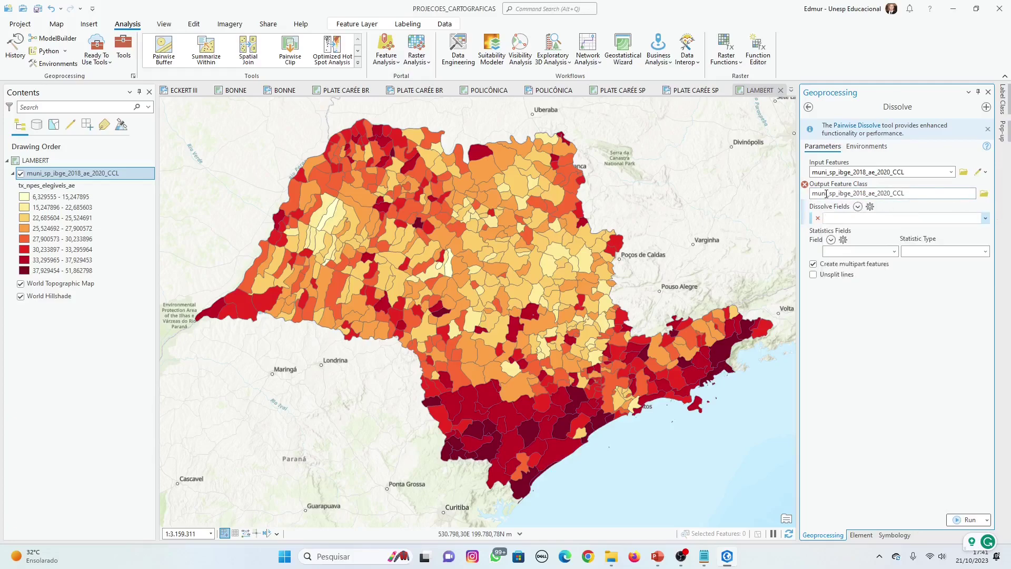
Replace the muni prefix with meso so the output feature class is named meso_sp_ibge_2018_ae_2020_CCL.
{"action": "left_click_drag", "start_coordinate": [825, 193], "coordinate": [925, 192]}
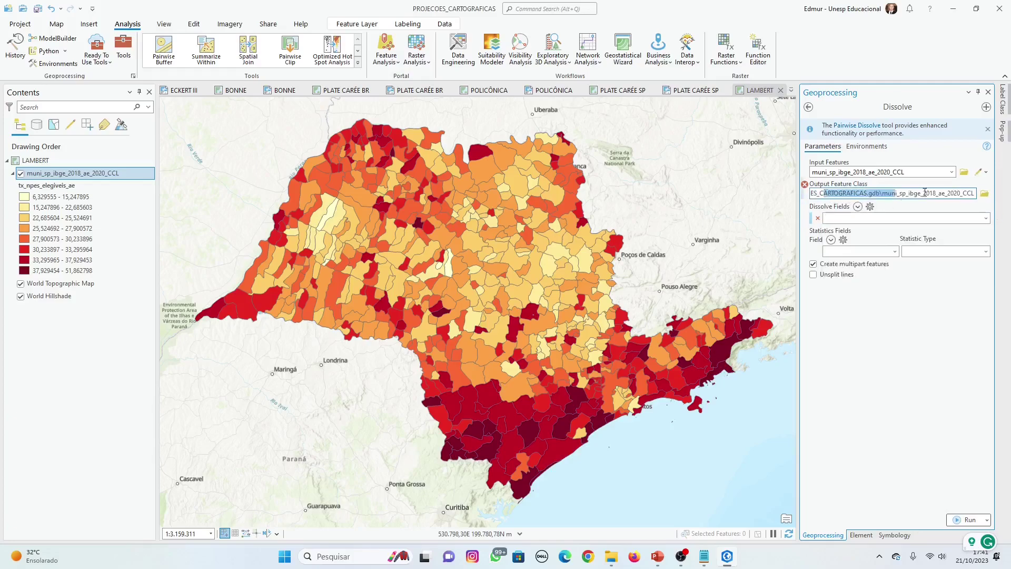
{"action": "left_click", "coordinate": [898, 193]}
{"action": "key", "text": "BackSpace"}
{"action": "key", "text": "BackSpace"}
{"action": "key", "text": "BackSpace"}
{"action": "key", "text": "BackSpace"}
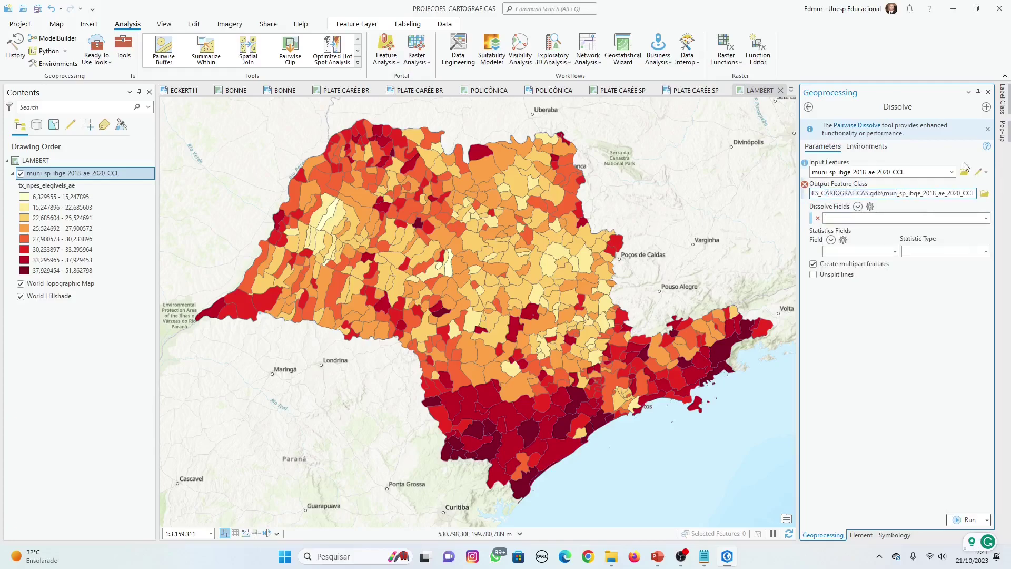
{"action": "type", "text": "MESO"}
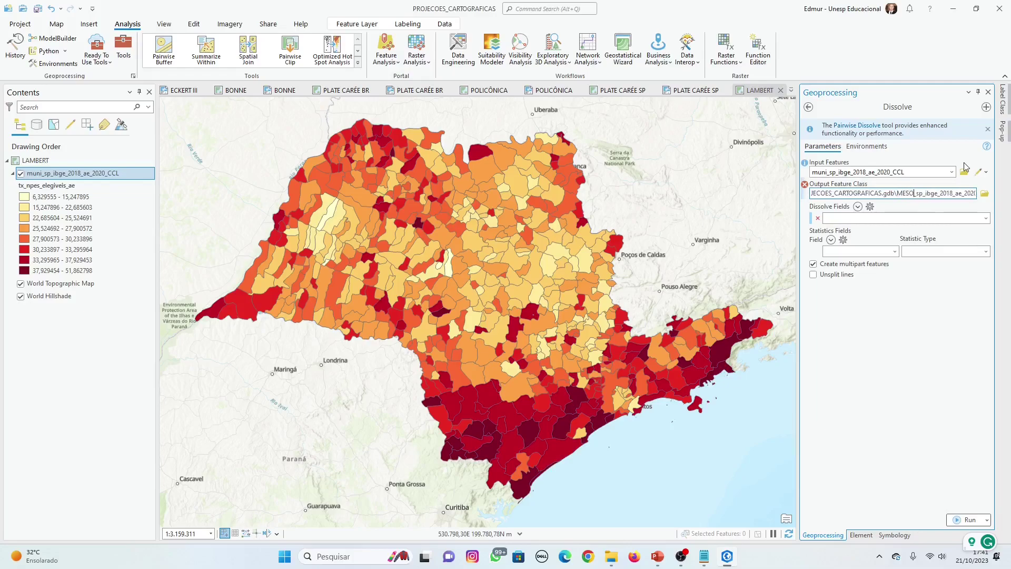
{"action": "key", "text": "BackSpace"}
{"action": "key", "text": "BackSpace"}
{"action": "key", "text": "BackSpace"}
{"action": "key", "text": "BackSpace"}
{"action": "type", "text": "meso"}
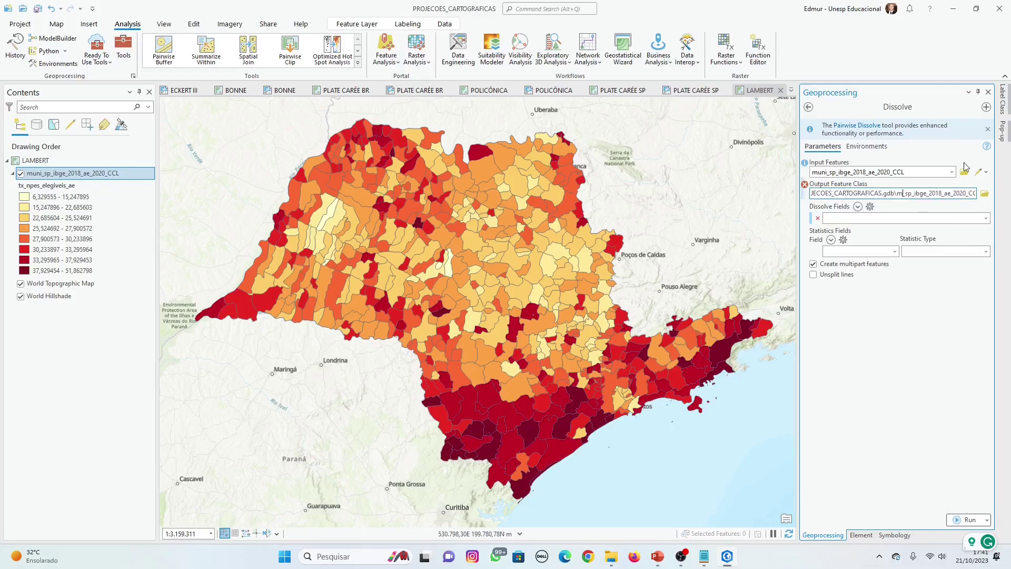
Dissolve the municipalities by the NM_MESO field without creating multipart features.
{"action": "left_click", "coordinate": [985, 219]}
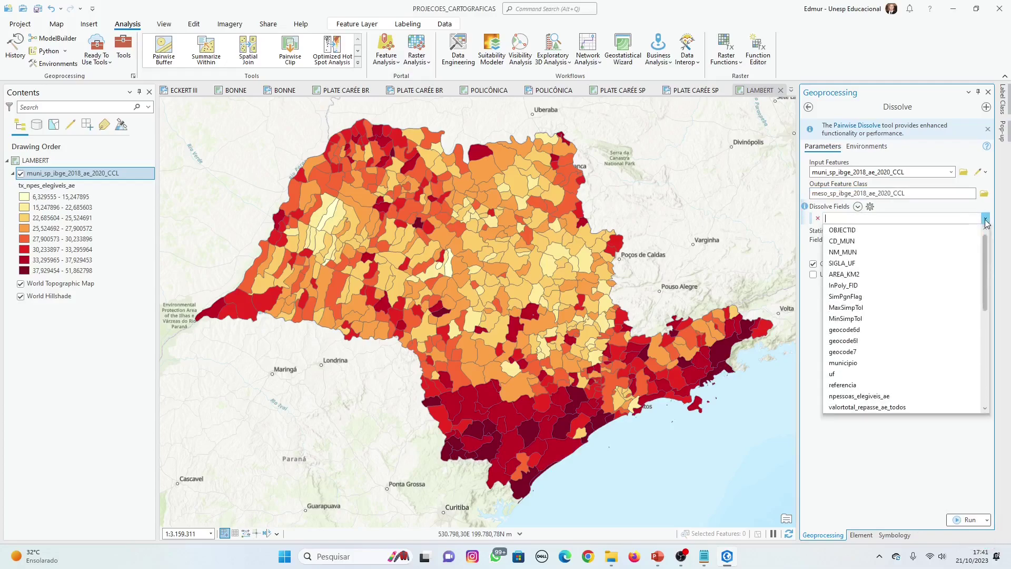
{"action": "left_click_drag", "start_coordinate": [985, 271], "coordinate": [985, 364]}
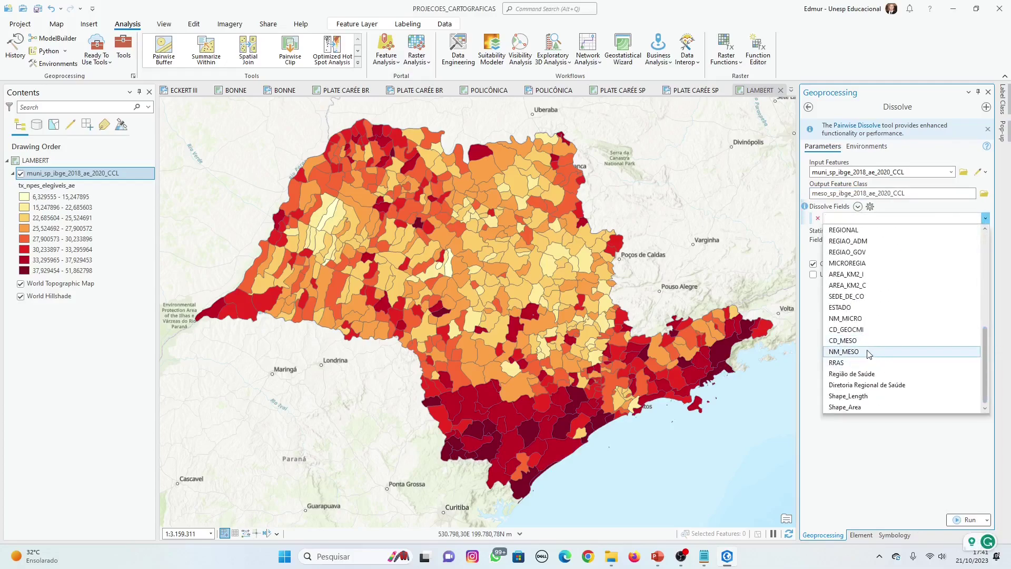
{"action": "left_click", "coordinate": [869, 352]}
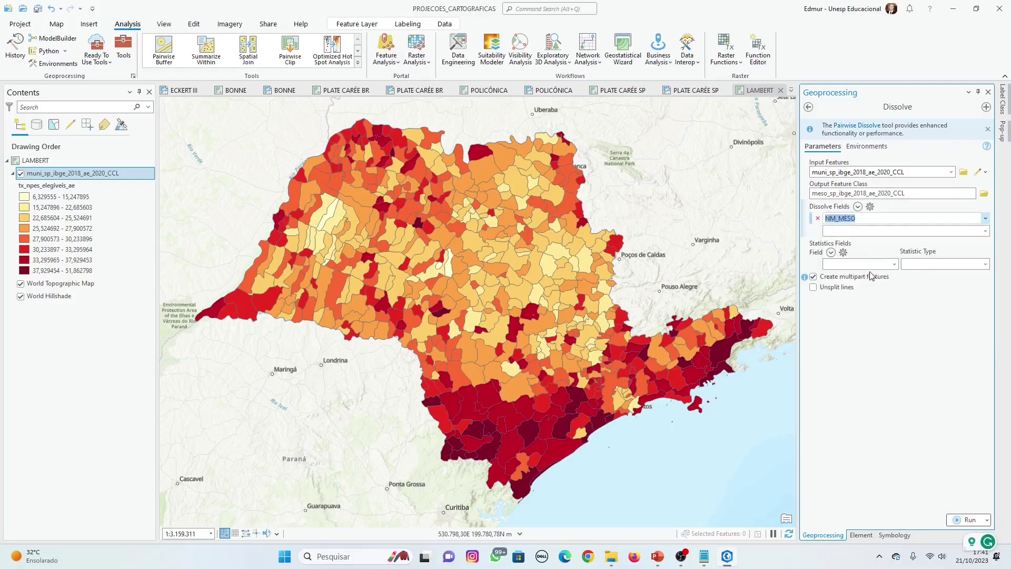
{"action": "left_click", "coordinate": [849, 279]}
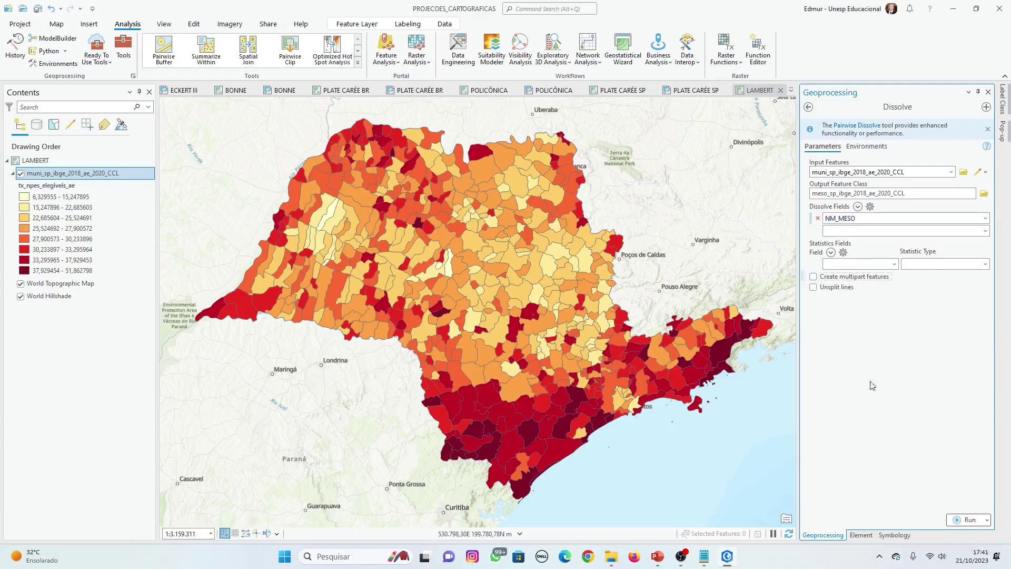
{"action": "left_click", "coordinate": [969, 520]}
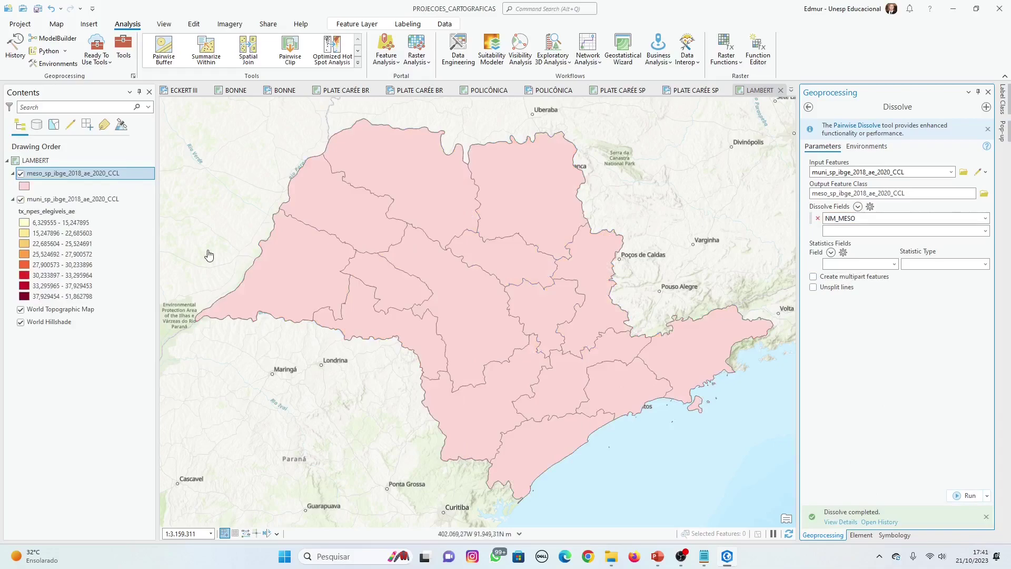
Turn off the solid fill of the meso_sp_ibge_2018_ae_2020_CCL layer and apply a black 0,1 pt outline.
{"action": "left_click", "coordinate": [24, 187]}
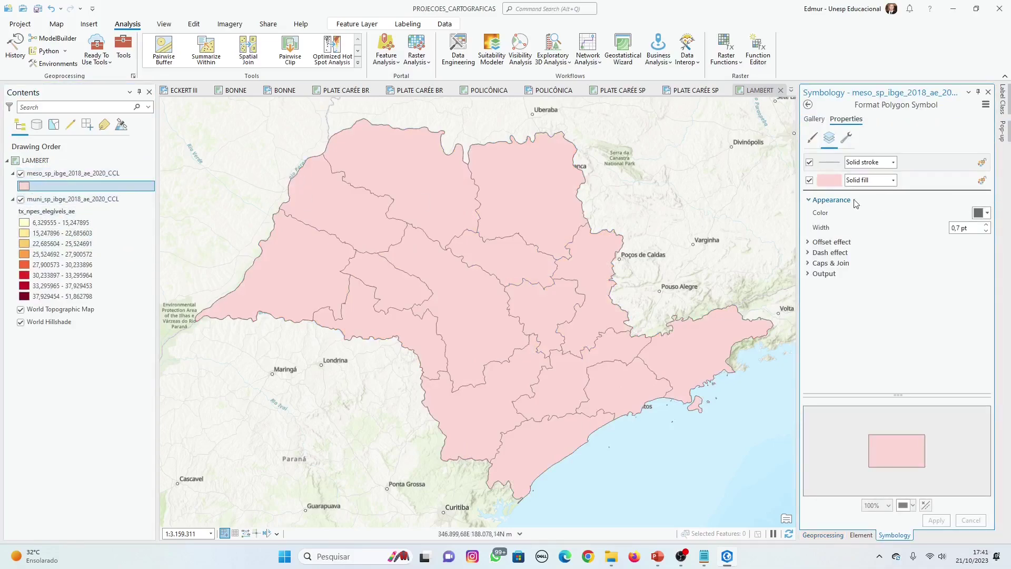
{"action": "left_click", "coordinate": [808, 181]}
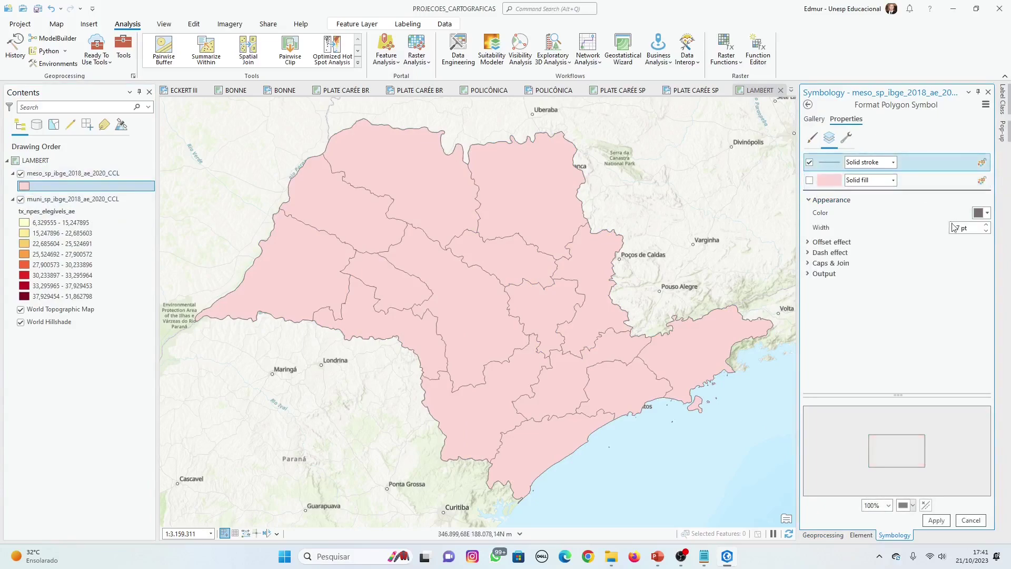
{"action": "left_click", "coordinate": [980, 214]}
{"action": "left_click", "coordinate": [879, 344]}
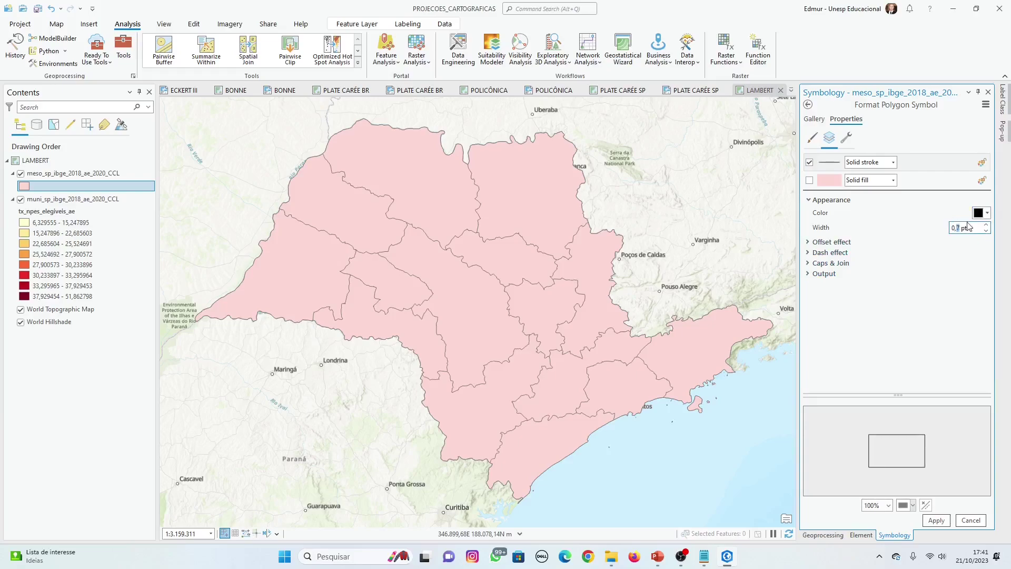
{"action": "key", "text": "Return"}
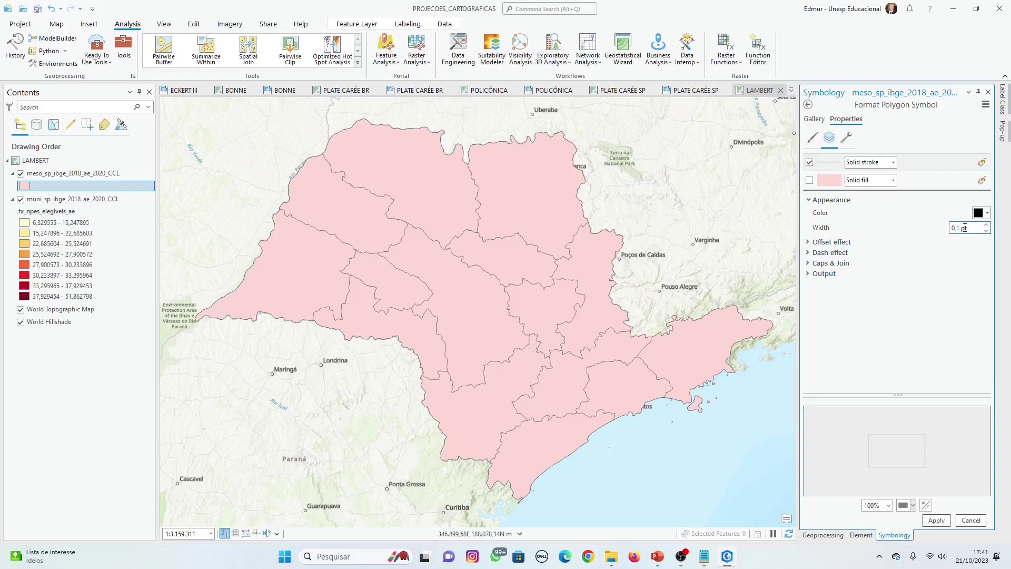
{"action": "left_click", "coordinate": [939, 518]}
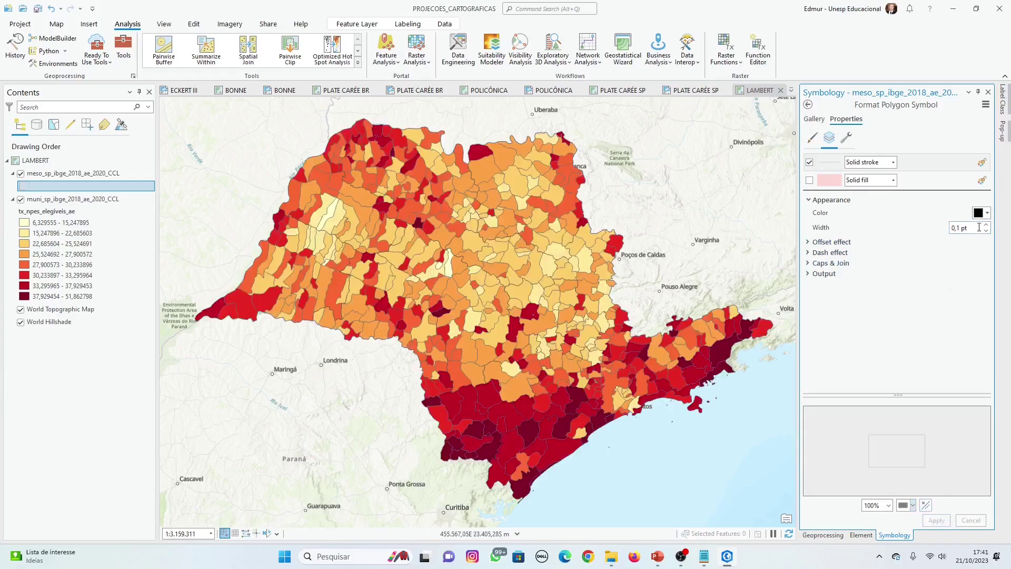
Set the mesoregion outline width to 1 pt and apply it.
{"action": "triple_click", "coordinate": [979, 227]}
{"action": "type", "text": "1"}
{"action": "key", "text": "Return"}
{"action": "left_click", "coordinate": [936, 520]}
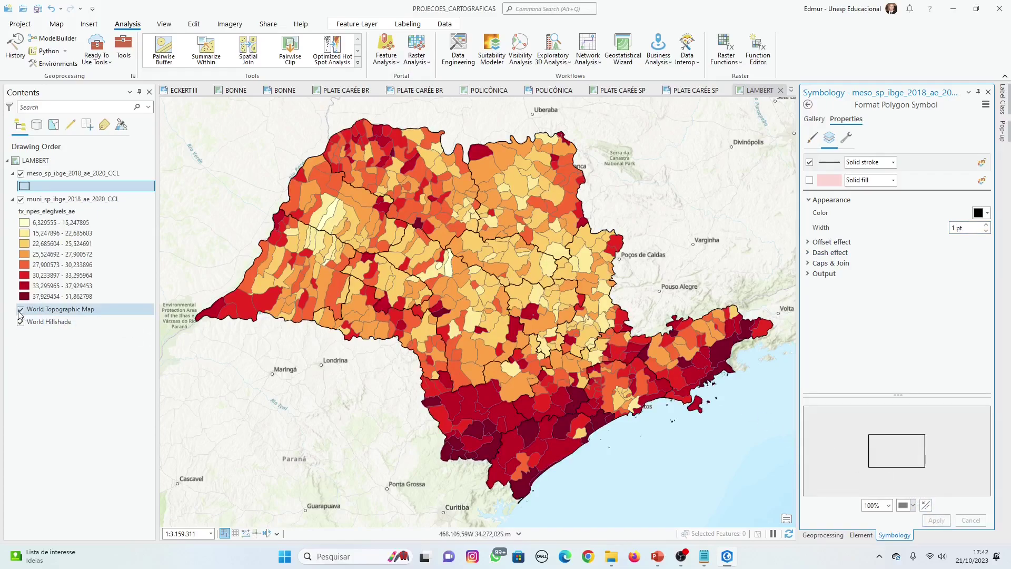
Hide the World Topographic Map and World Hillshade layers and save the project.
{"action": "left_click", "coordinate": [20, 309]}
{"action": "left_click", "coordinate": [21, 322]}
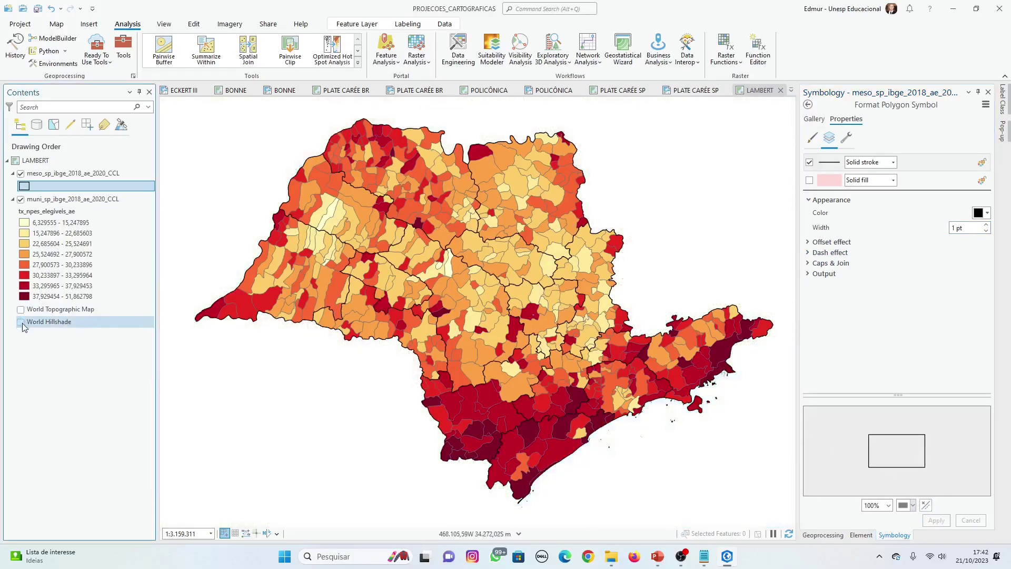
{"action": "left_click", "coordinate": [38, 8]}
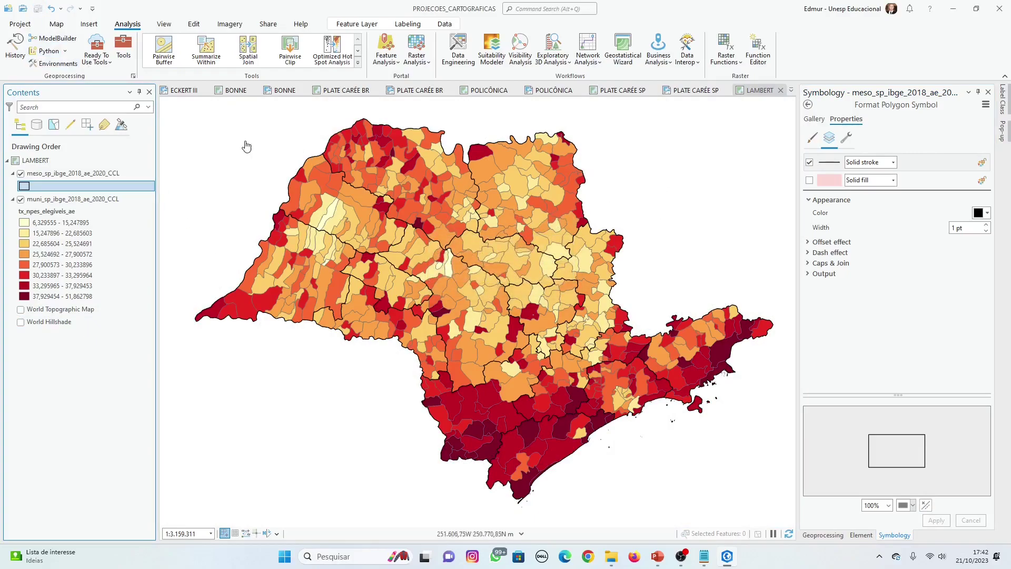
Create an A4 landscape layout and add a LAMBERT map frame at 1:3.159.311 covering most of the page.
{"action": "left_click", "coordinate": [89, 24]}
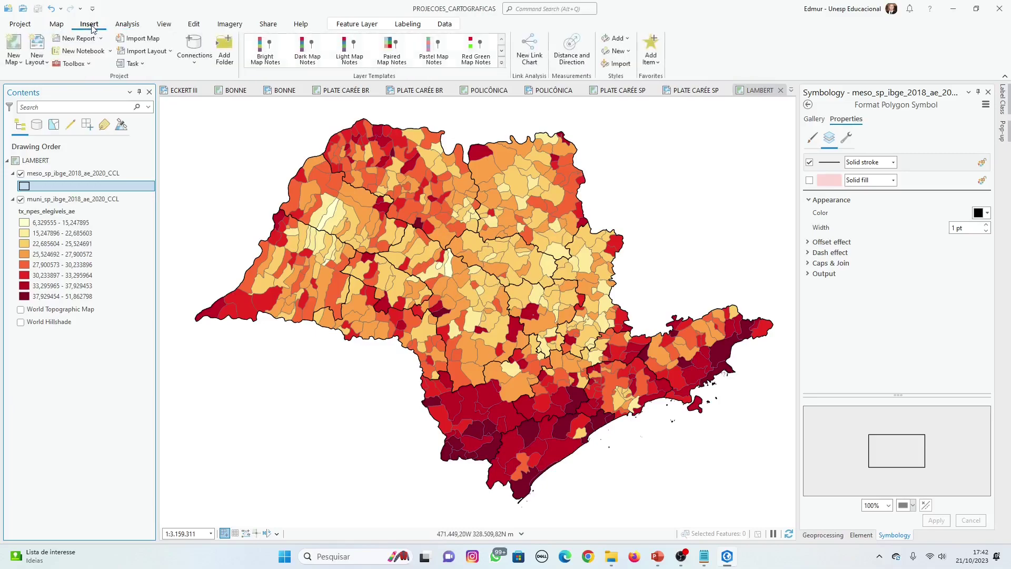
{"action": "left_click", "coordinate": [40, 51]}
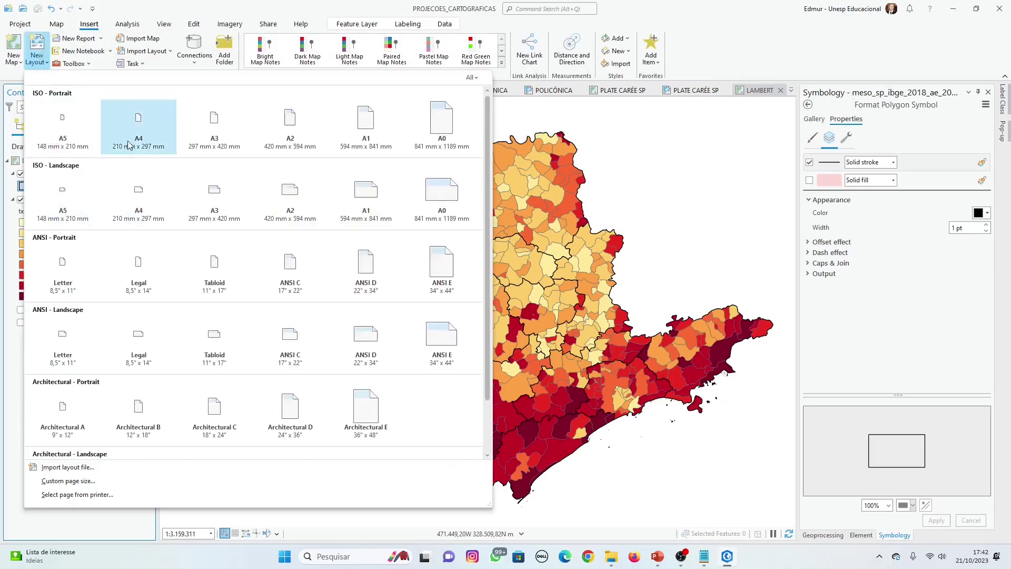
{"action": "left_click", "coordinate": [146, 204]}
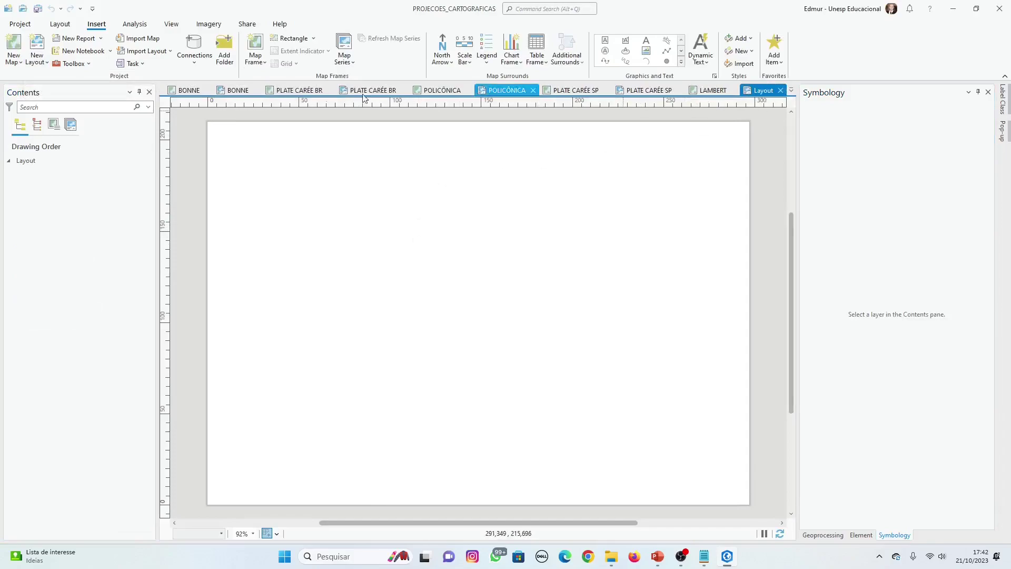
{"action": "left_click", "coordinate": [255, 57]}
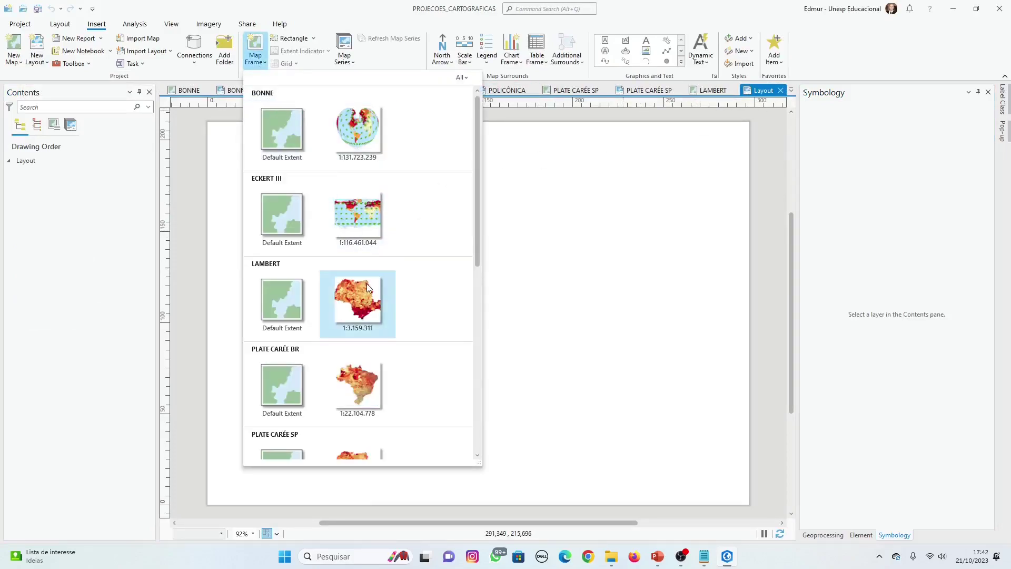
{"action": "left_click", "coordinate": [358, 301]}
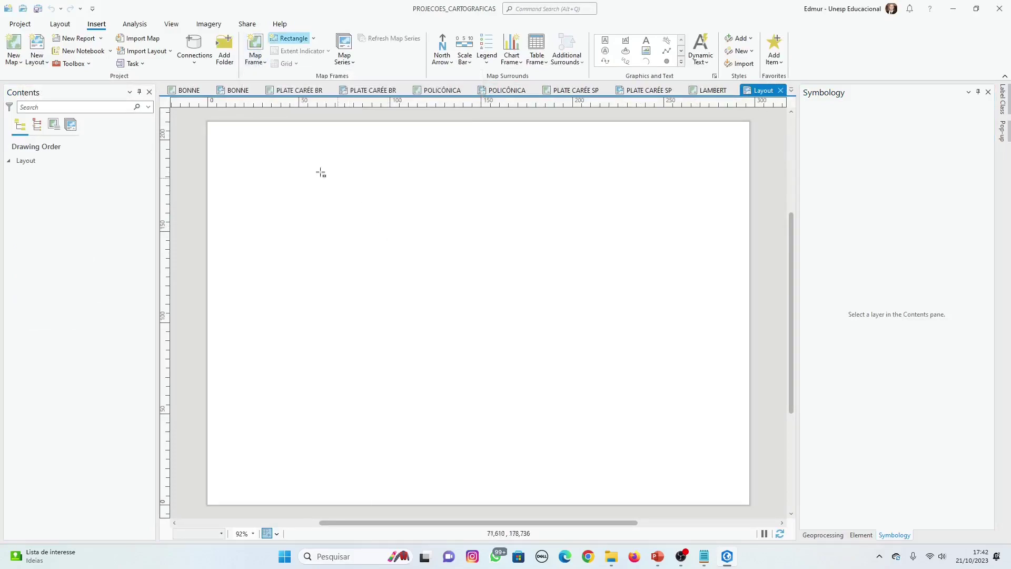
{"action": "mouse_move", "coordinate": [220, 145]}
{"action": "left_mouse_down"}
{"action": "mouse_move", "coordinate": [722, 454]}
{"action": "mouse_move", "coordinate": [738, 476]}
{"action": "left_mouse_up"}
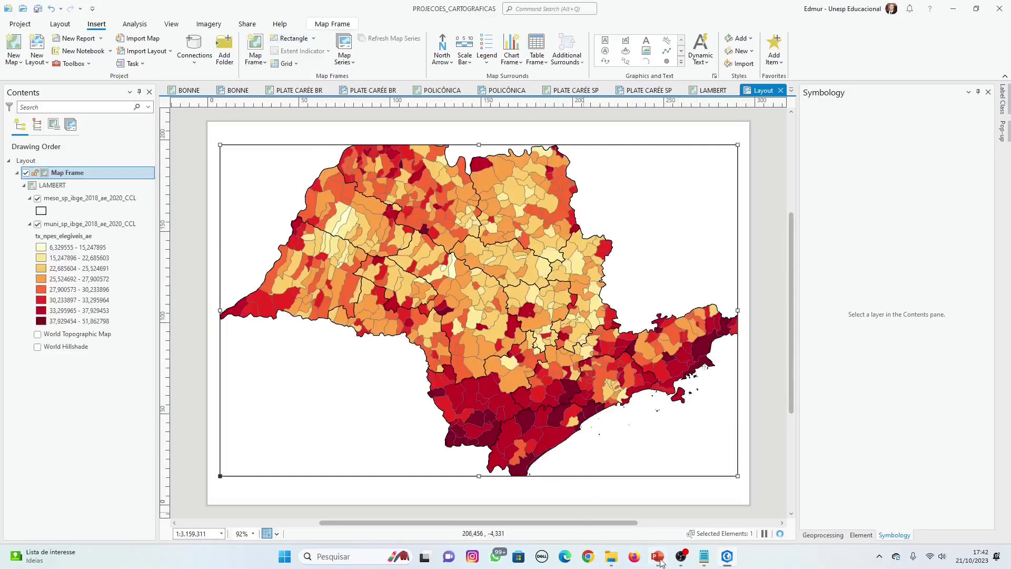
Switch to the PowerPoint presentation, review the slides on the Lambert conformal conic projection, and return to the ArcGIS Pro layout.
{"action": "left_click", "coordinate": [658, 558]}
{"action": "left_click", "coordinate": [659, 558]}
{"action": "left_click", "coordinate": [659, 558]}
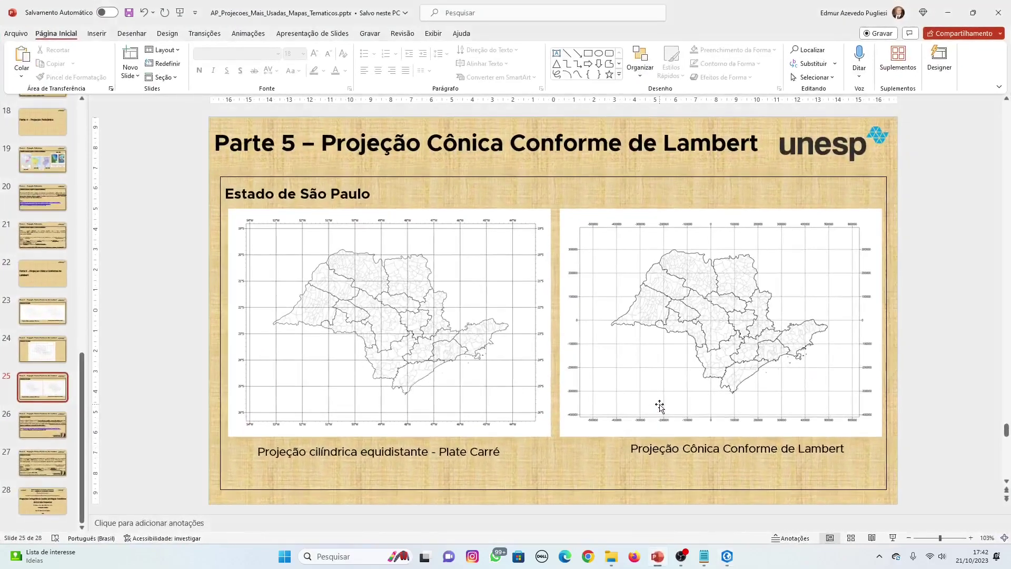
{"action": "scroll", "coordinate": [656, 411], "scroll_direction": "down", "scroll_amount": 2}
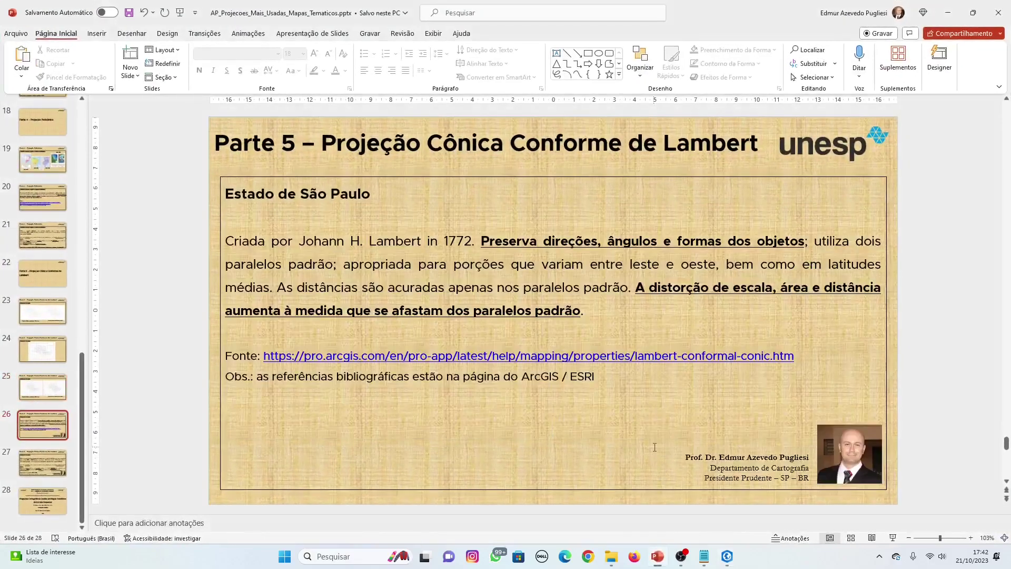
{"action": "left_click", "coordinate": [680, 555]}
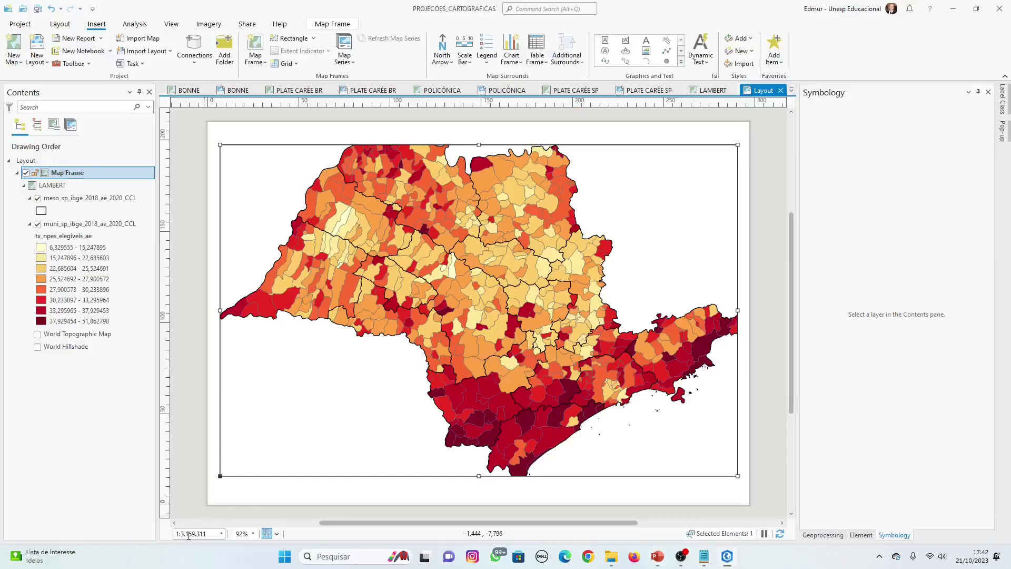
Set the LAMBERT map frame scale to 1:4.000.000 and save the project.
{"action": "left_click", "coordinate": [188, 534]}
{"action": "type", "text": "4.000.000"}
{"action": "key", "text": "Return"}
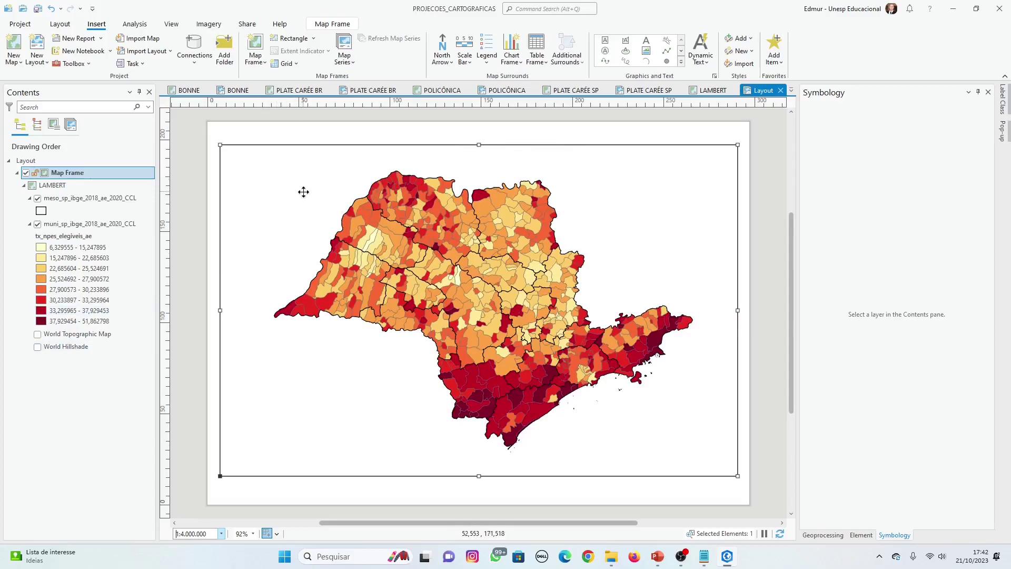
{"action": "left_click", "coordinate": [38, 8]}
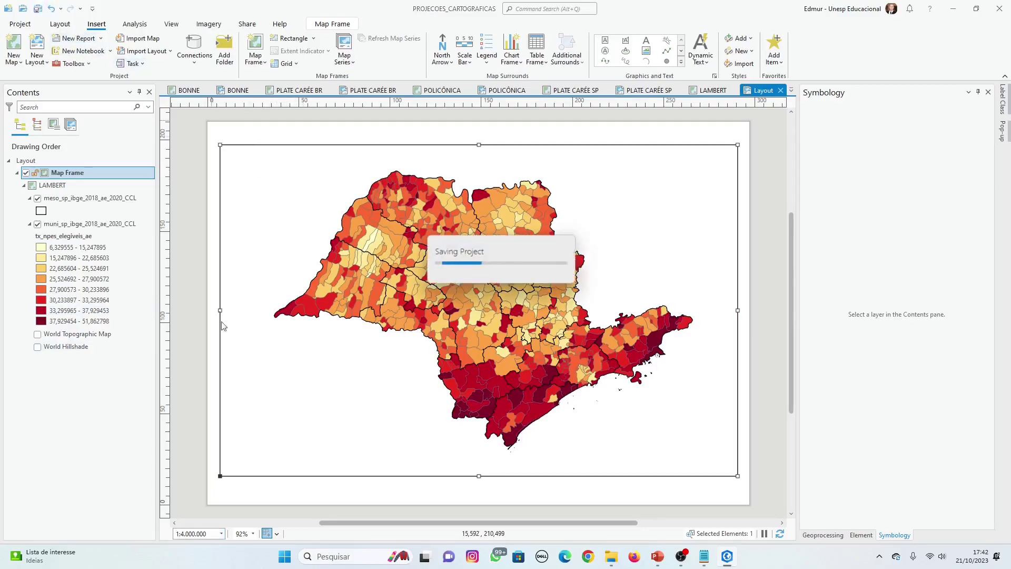
Add a Black Horizontal Label Graticule to the LAMBERT map frame.
{"action": "left_click", "coordinate": [287, 64]}
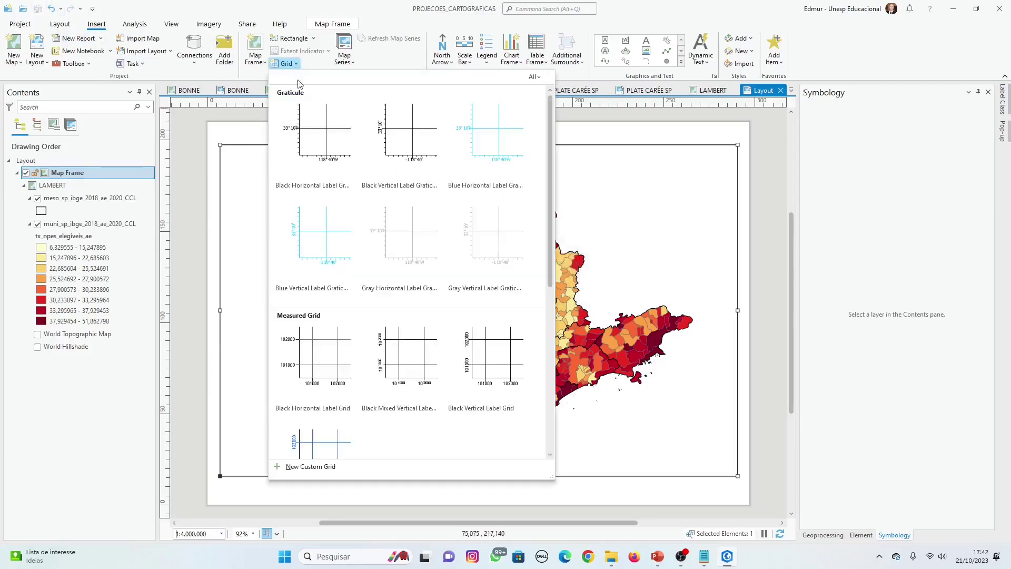
{"action": "left_click", "coordinate": [302, 136]}
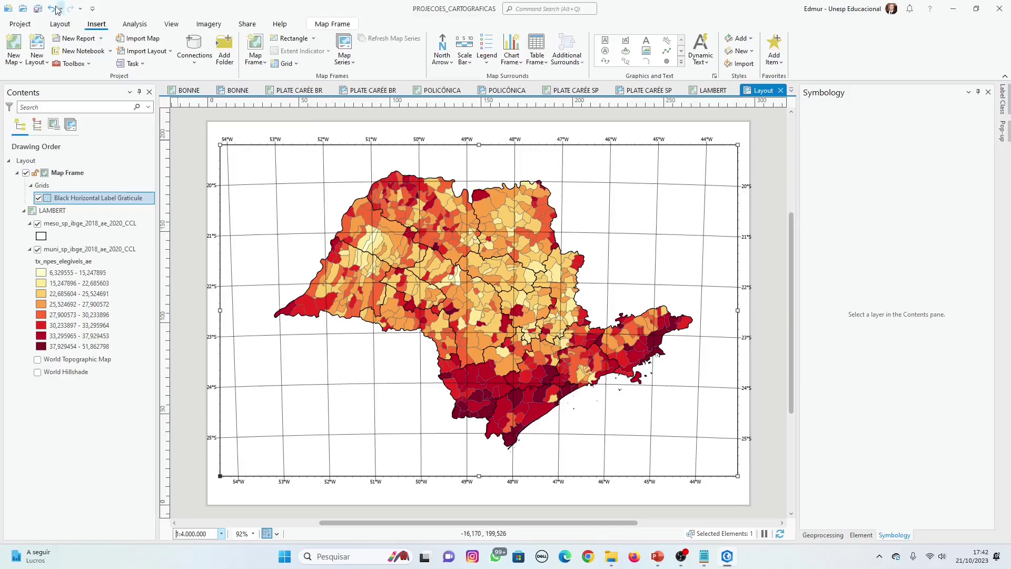
Save the project and add a Black Horizontal Label Grid to the LAMBERT map frame.
{"action": "left_click", "coordinate": [38, 9]}
{"action": "left_click", "coordinate": [298, 66]}
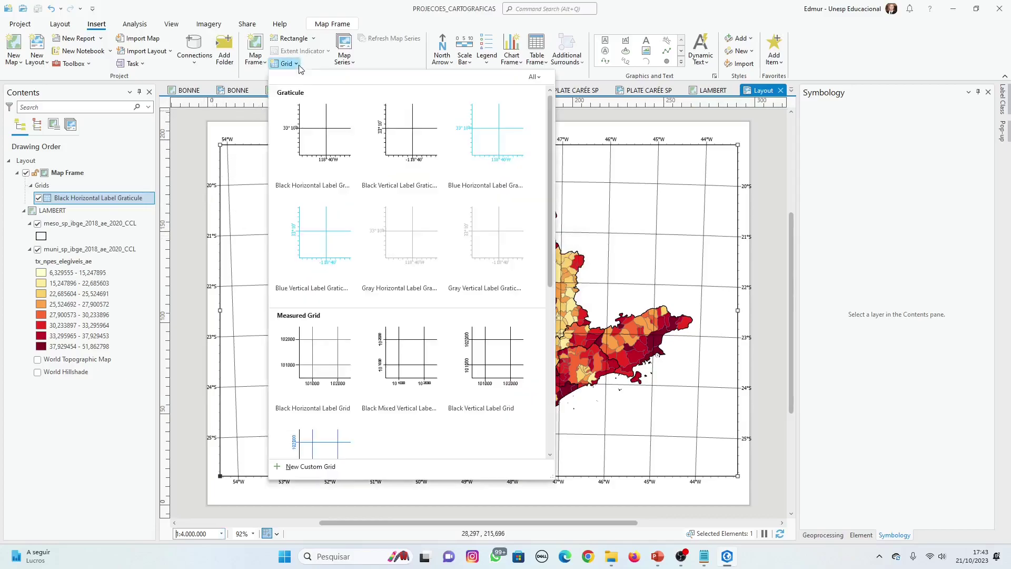
{"action": "left_click", "coordinate": [331, 352]}
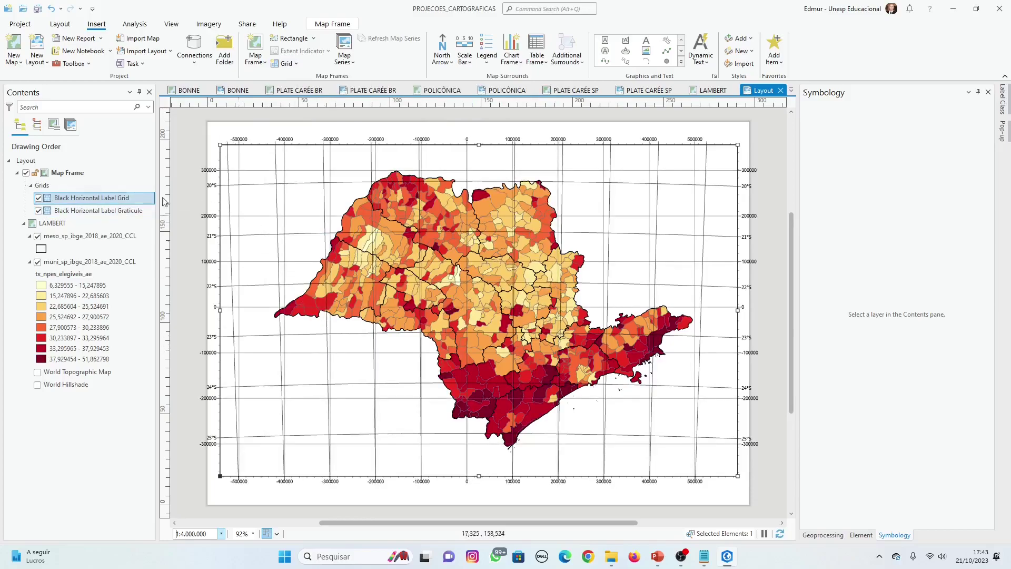
Hide the Black Horizontal Label Graticule to view the map with only the measured grid, and deselect the map frame.
{"action": "left_click", "coordinate": [38, 210]}
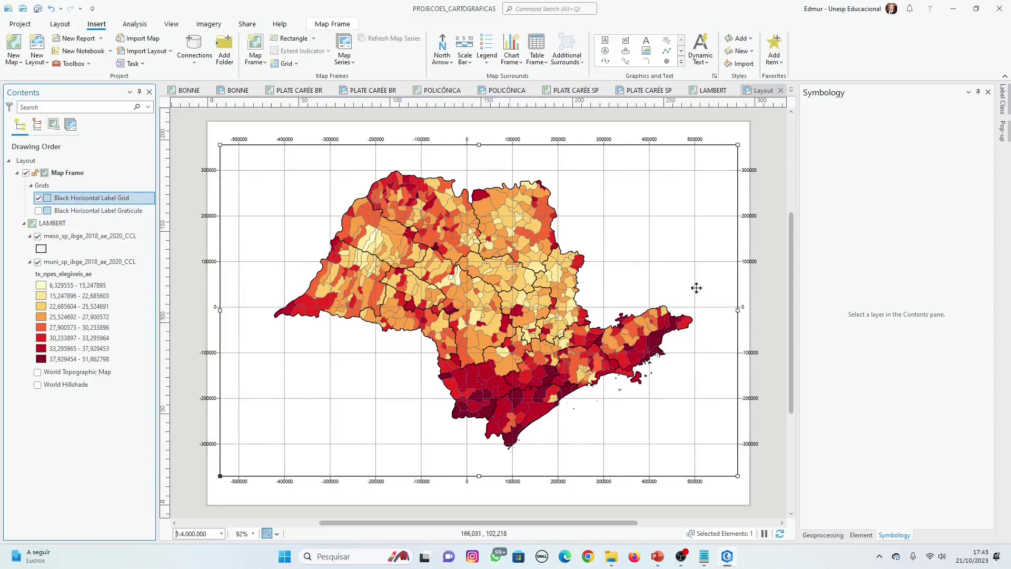
{"action": "left_click", "coordinate": [771, 248]}
{"action": "left_click", "coordinate": [771, 247]}
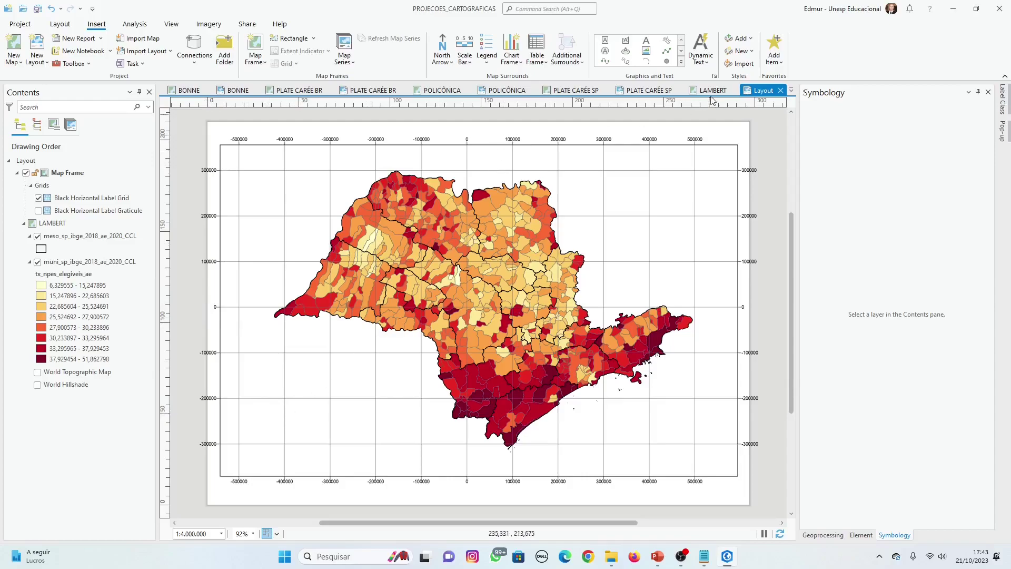
Display the Black Horizontal Label Graticule instead of the Black Horizontal Label Grid and save the project.
{"action": "left_click", "coordinate": [39, 211]}
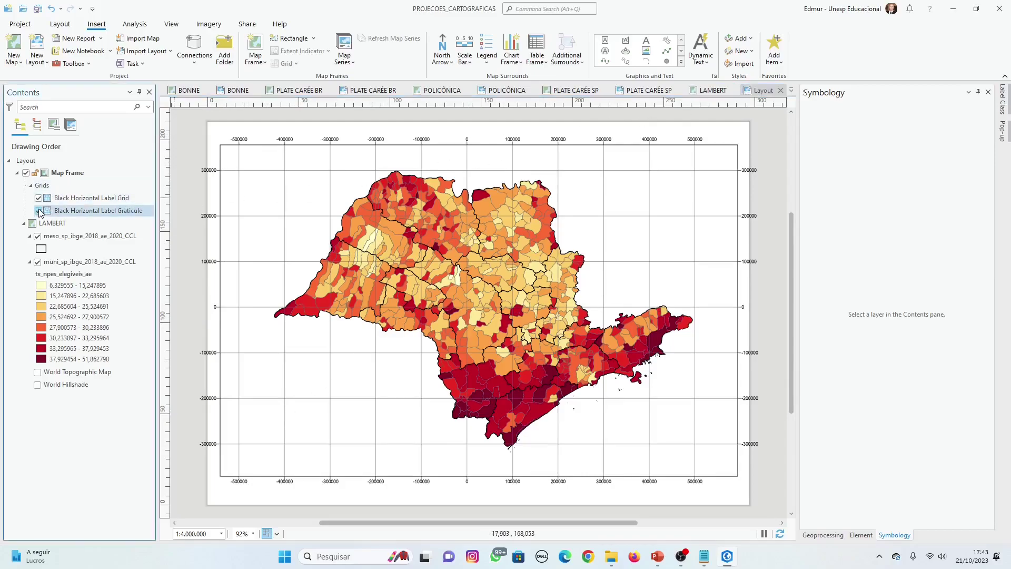
{"action": "left_click", "coordinate": [38, 197]}
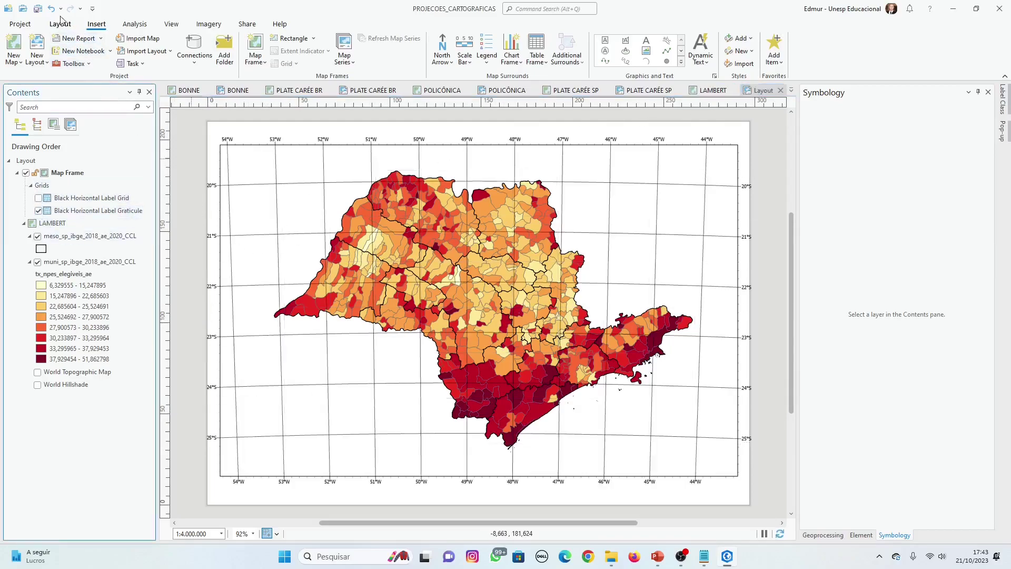
{"action": "left_click", "coordinate": [38, 9]}
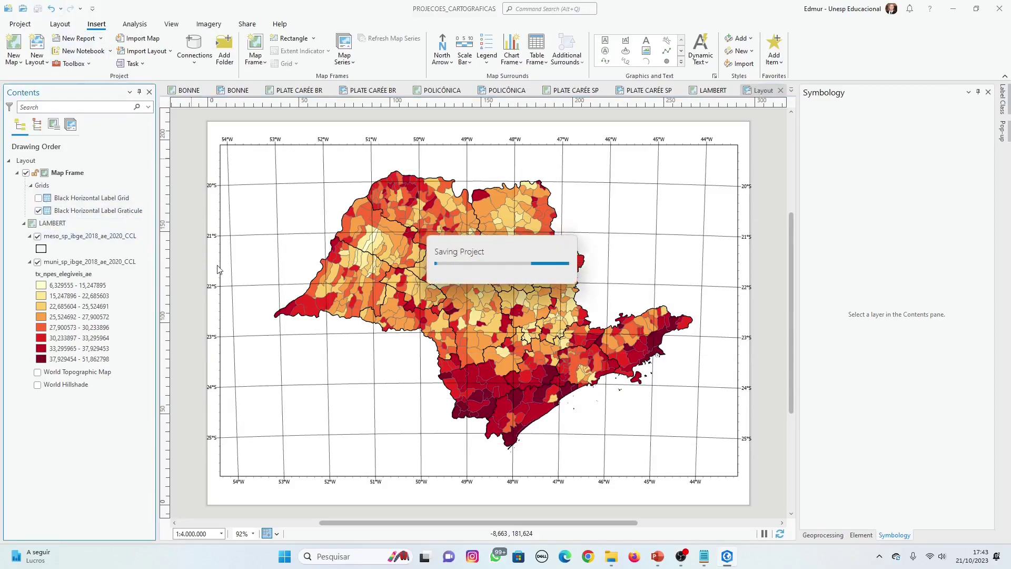
Narrow the LAMBERT map frame slightly by moving its left and right edges inward, and save the project.
{"action": "left_click", "coordinate": [220, 310]}
{"action": "left_click_drag", "start_coordinate": [220, 310], "coordinate": [224, 310]}
{"action": "left_click_drag", "start_coordinate": [738, 310], "coordinate": [731, 311]}
{"action": "left_click", "coordinate": [763, 266]}
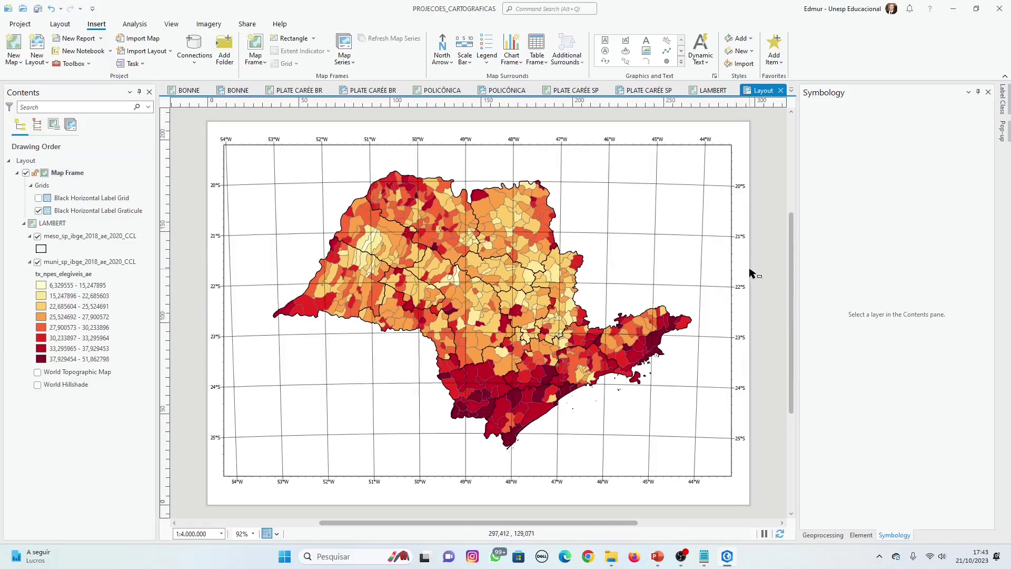
{"action": "left_click", "coordinate": [38, 8]}
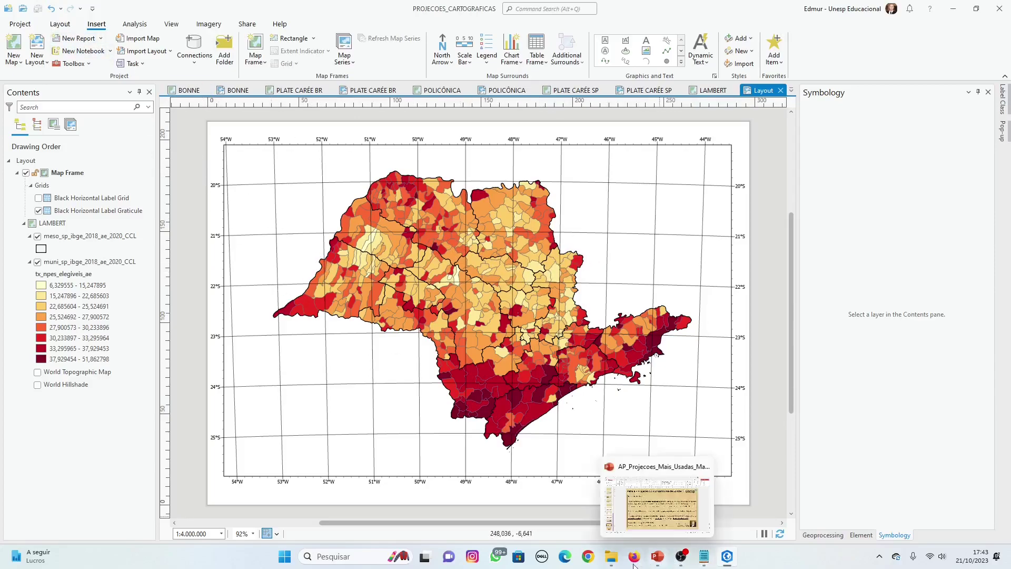
{"action": "mouse_move", "coordinate": [726, 564]}
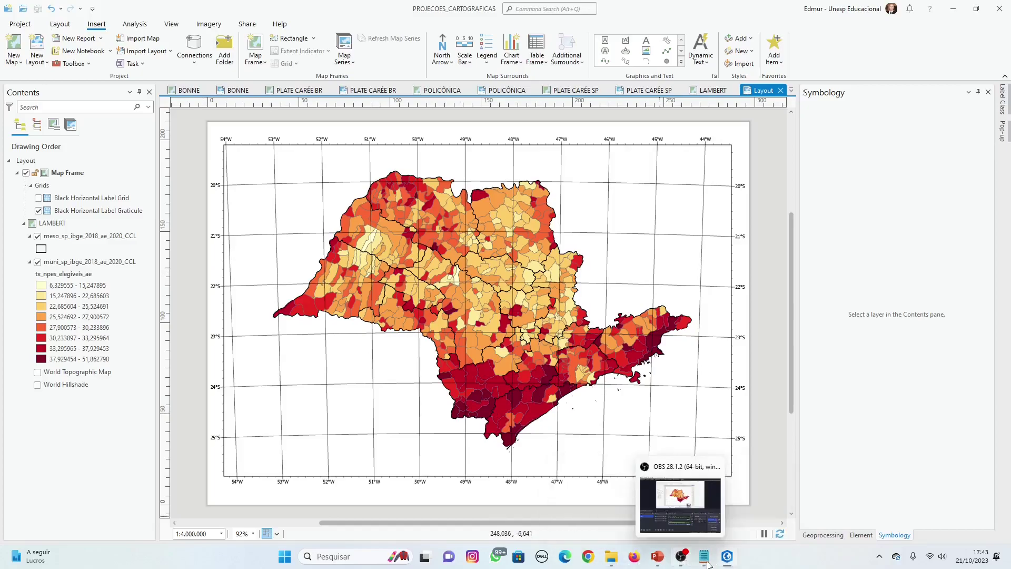